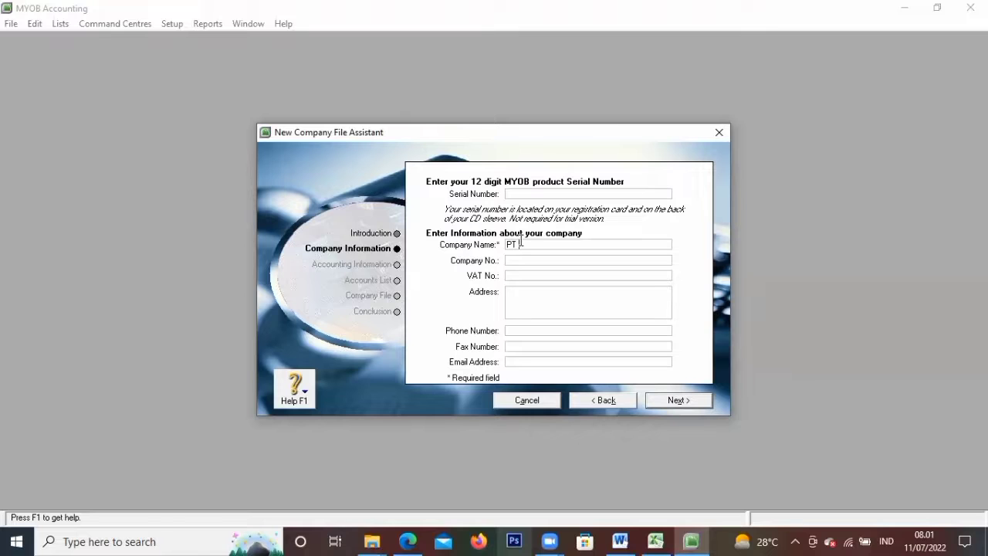
Enter company name PT PRIMA ELEKTRONIK, then the company's street address and phone number
text(RIMA ELEKTRONIK)
key(Tab)
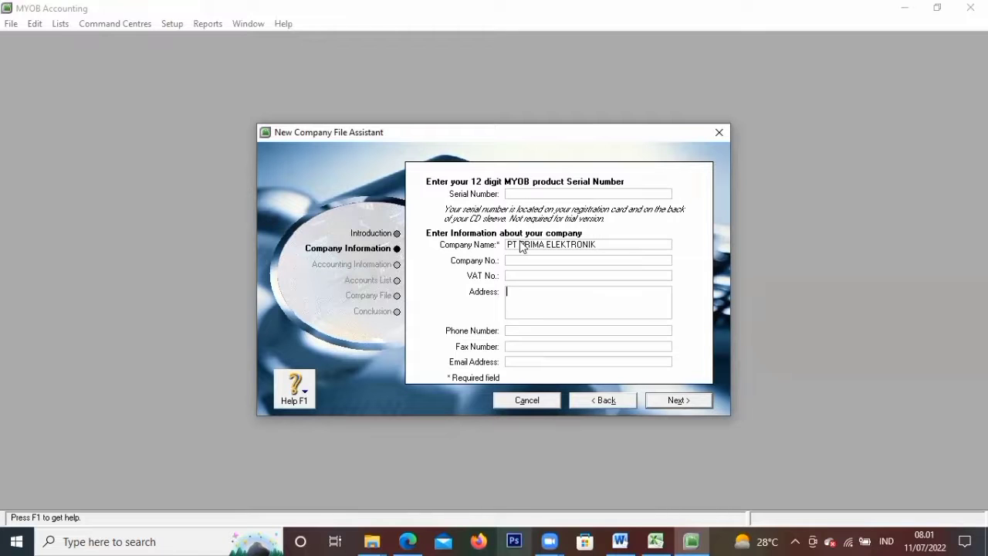
key(Tab)
key(Tab)
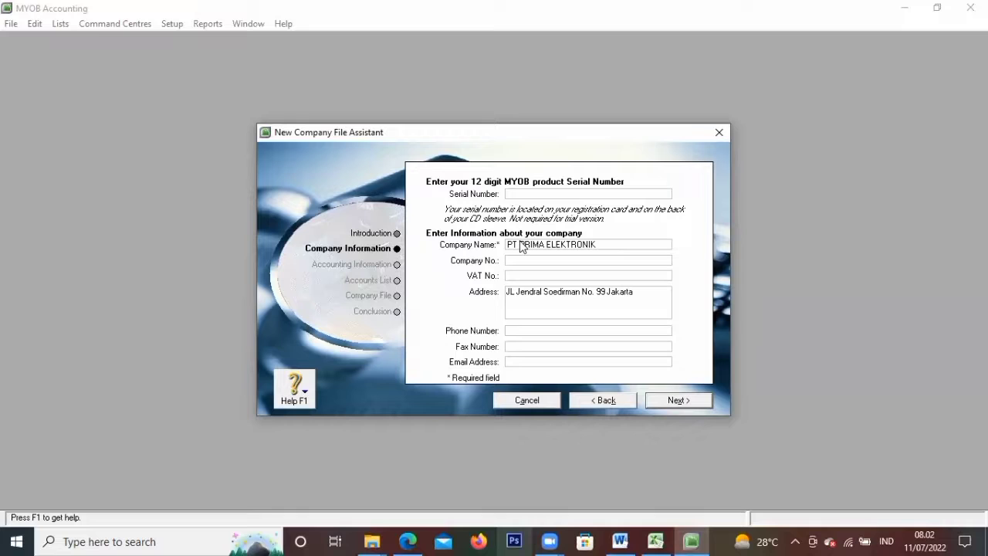
Fill in the company's fax number and e-mail address, then continue
key(Tab)
key(Tab)
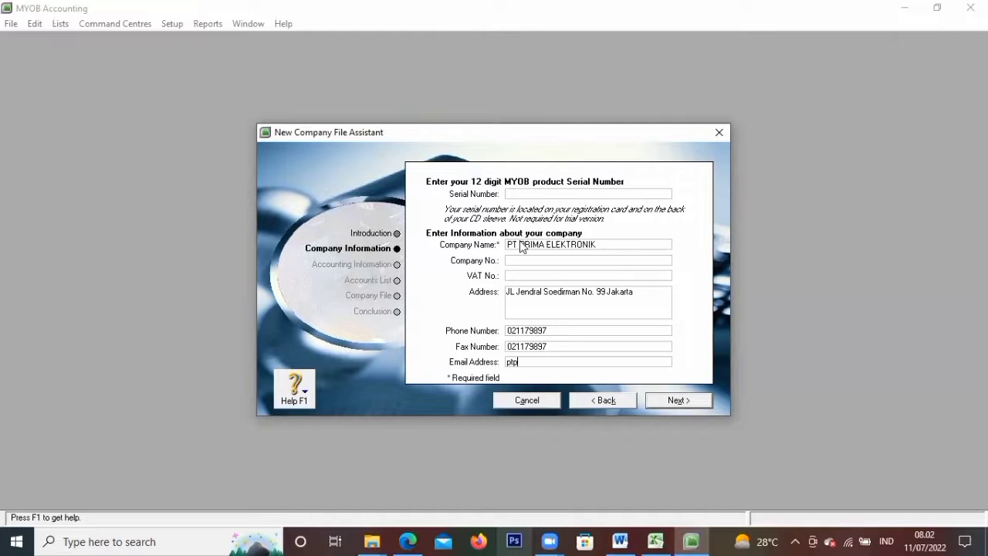
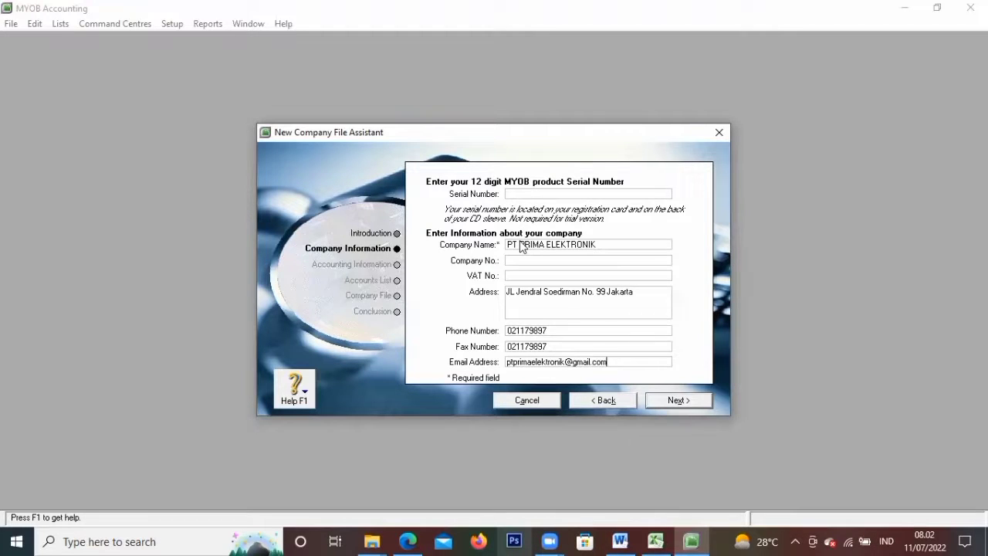
click(676, 399)
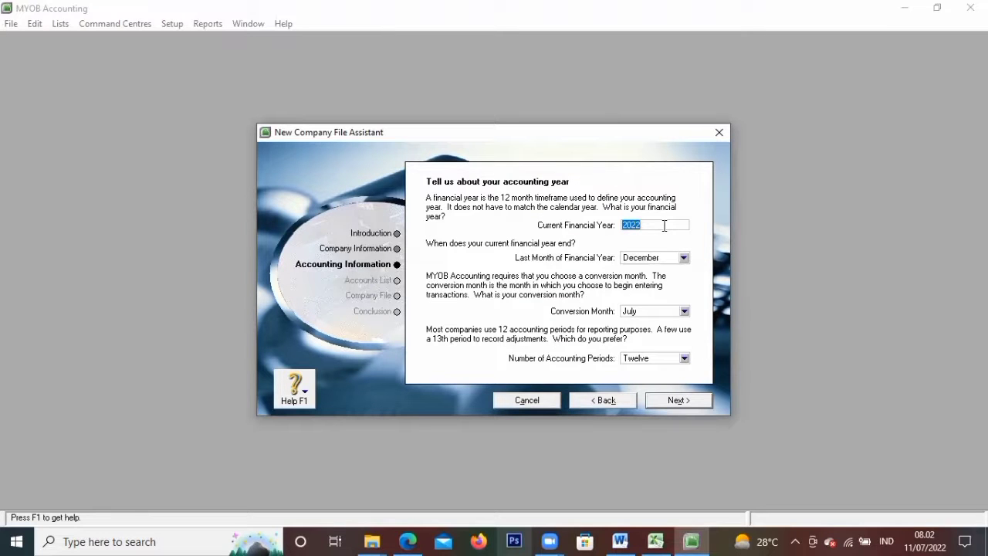
Enter 2015 as financial year with December year-end, November conversion month and twelve periods
key(BackSpace)
text(2015)
click(672, 261)
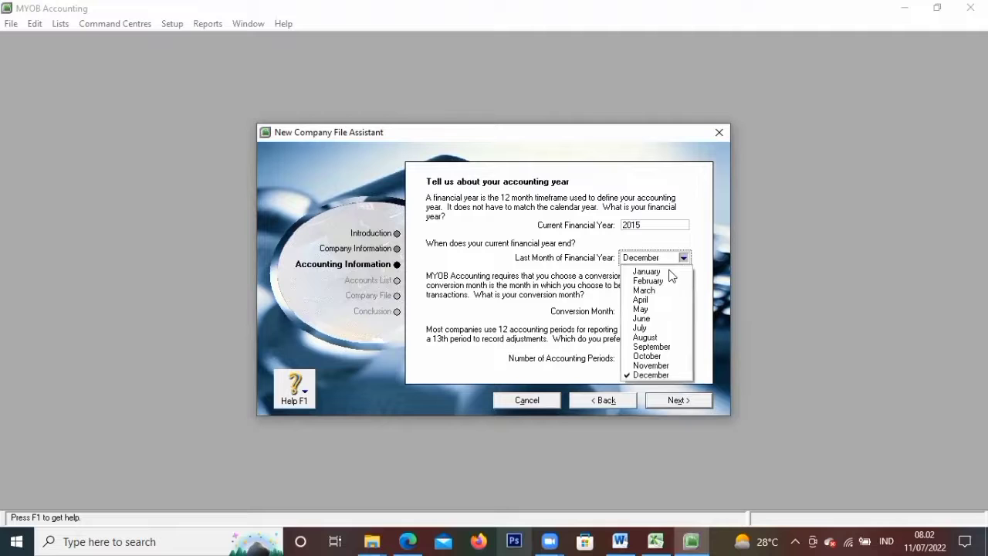
click(674, 375)
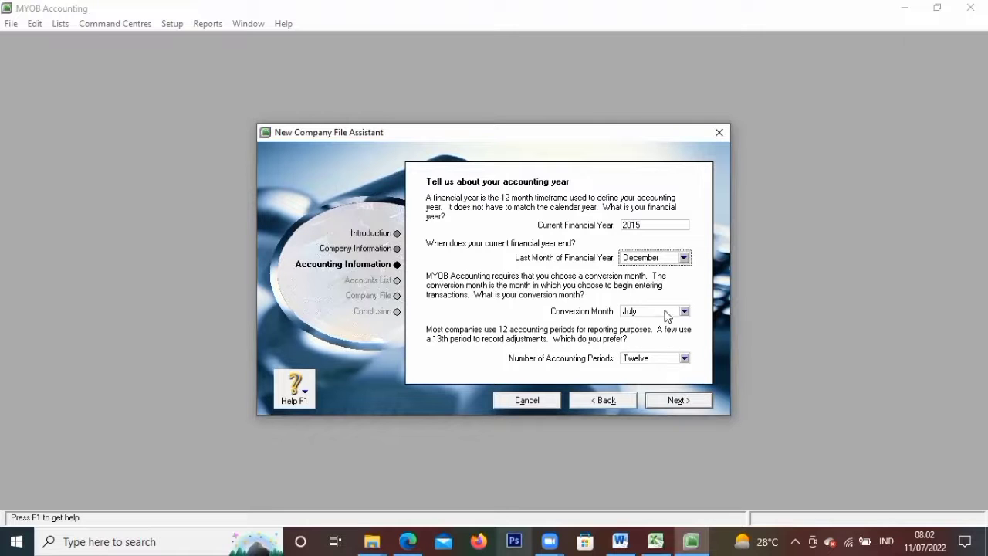
click(668, 312)
click(662, 418)
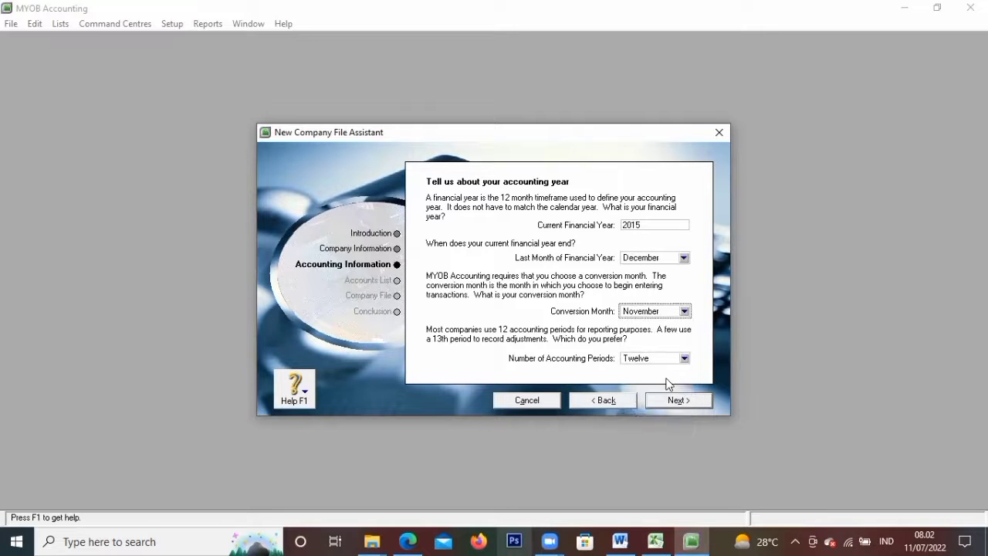
click(668, 357)
click(670, 393)
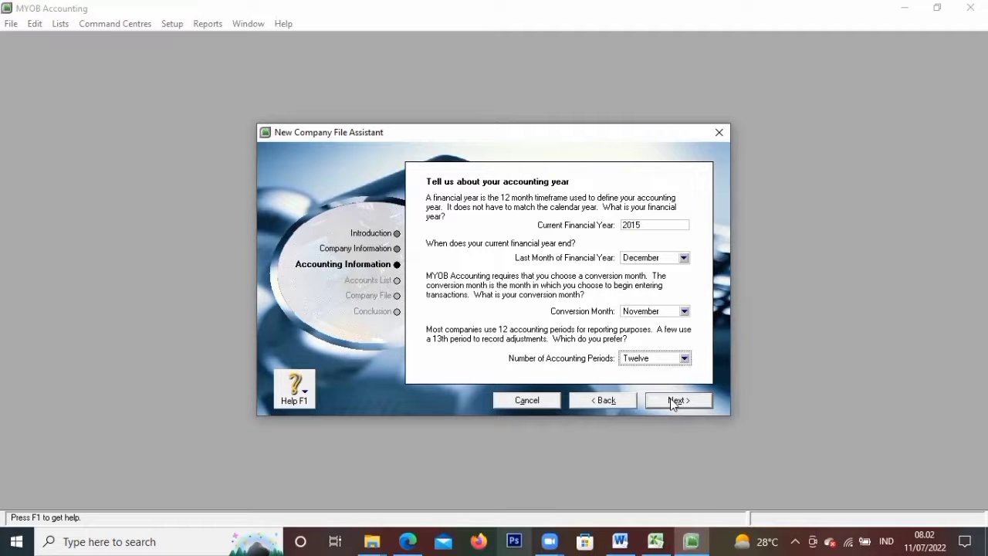
click(674, 401)
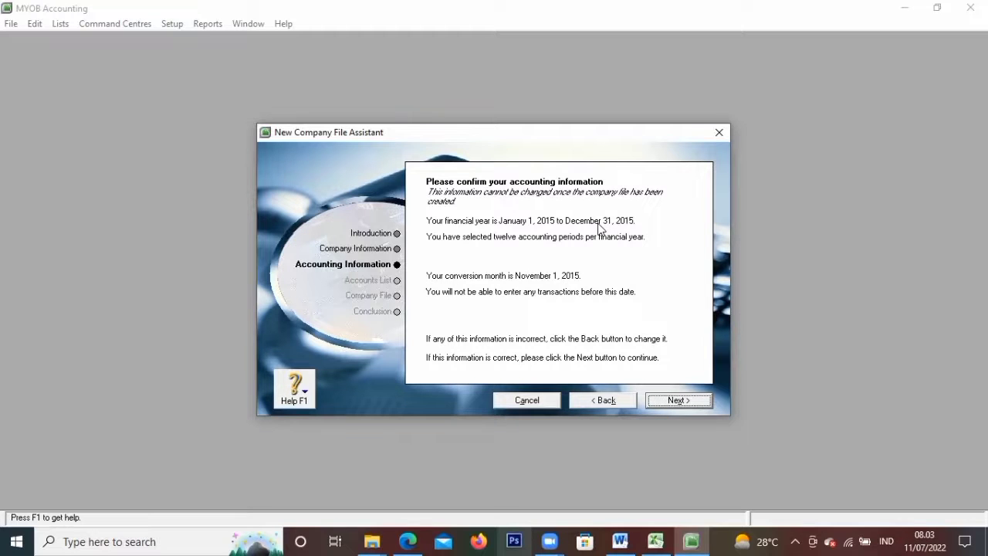
click(679, 401)
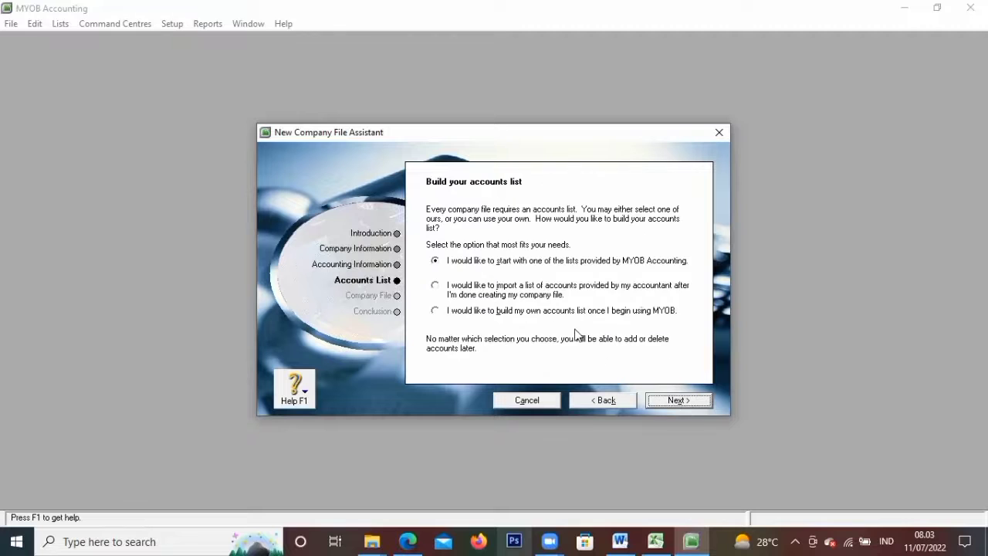
Choose importing the accountant's accounts, save the company file in Downloads, and open Command Centre
click(435, 287)
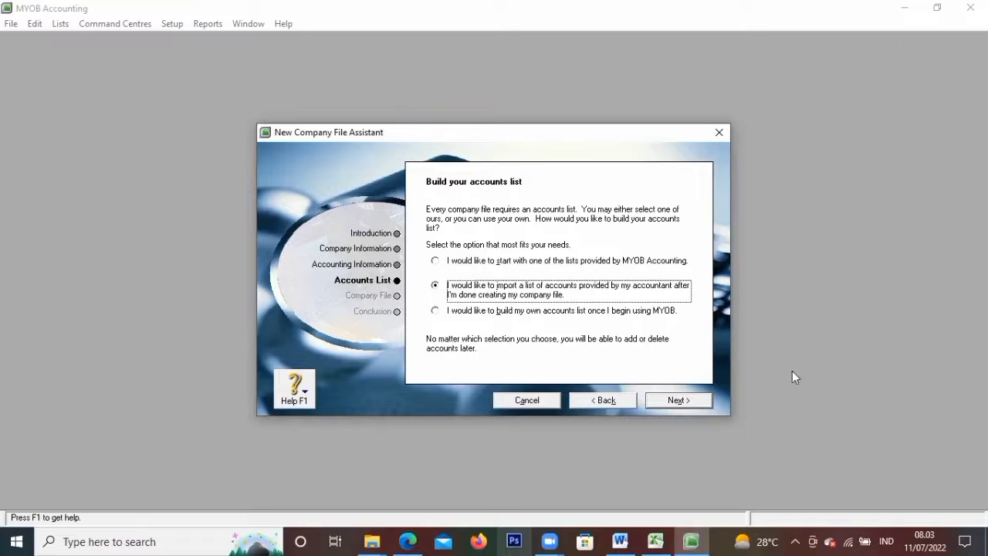
click(680, 401)
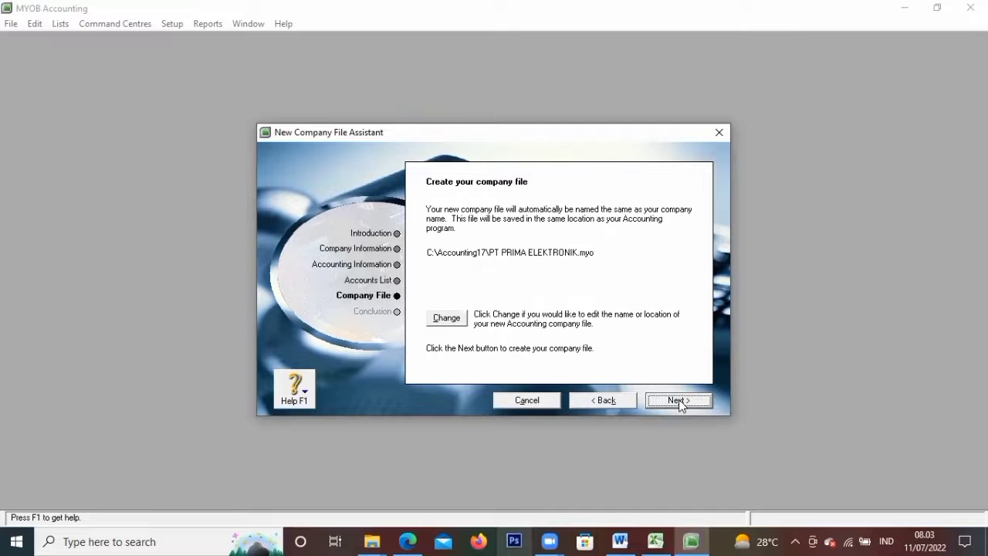
click(445, 323)
click(445, 319)
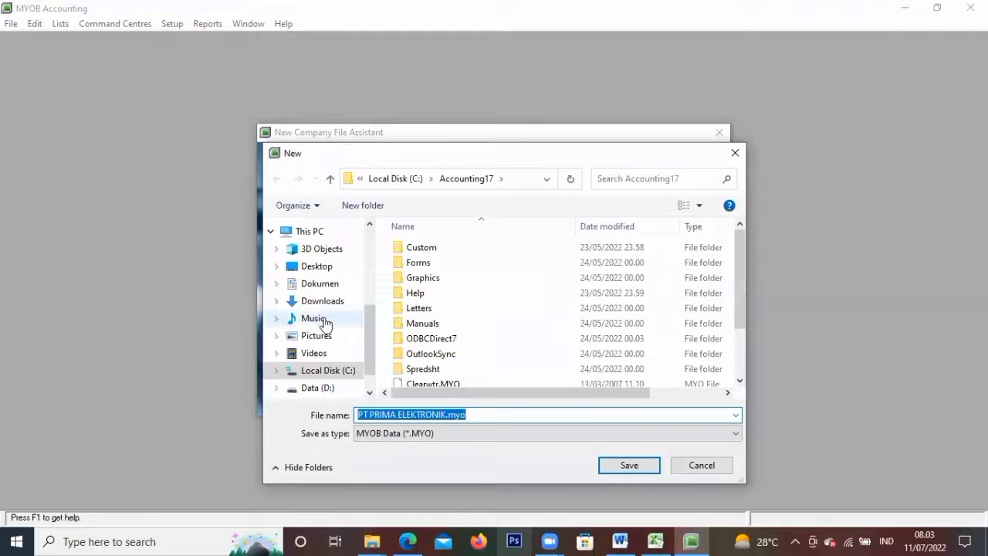
click(323, 302)
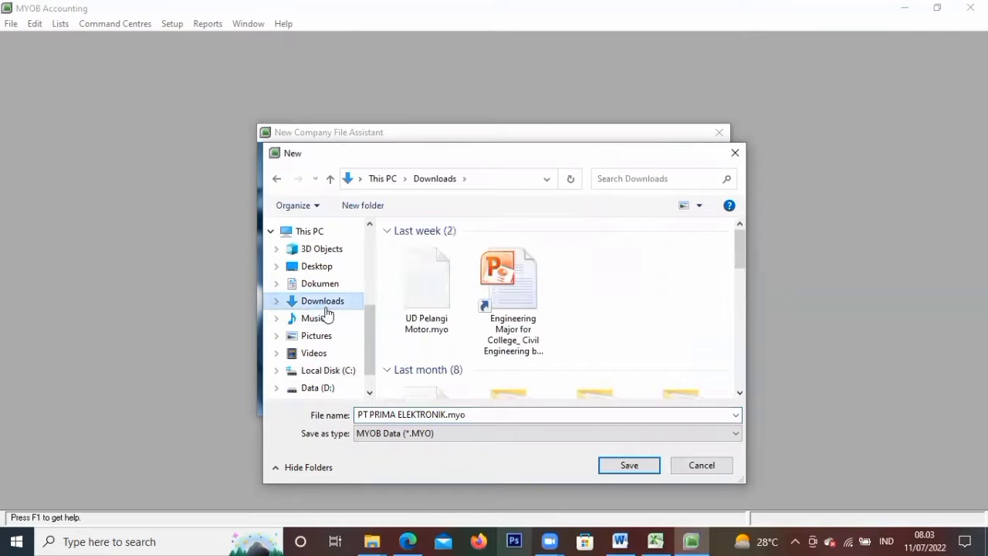
click(600, 428)
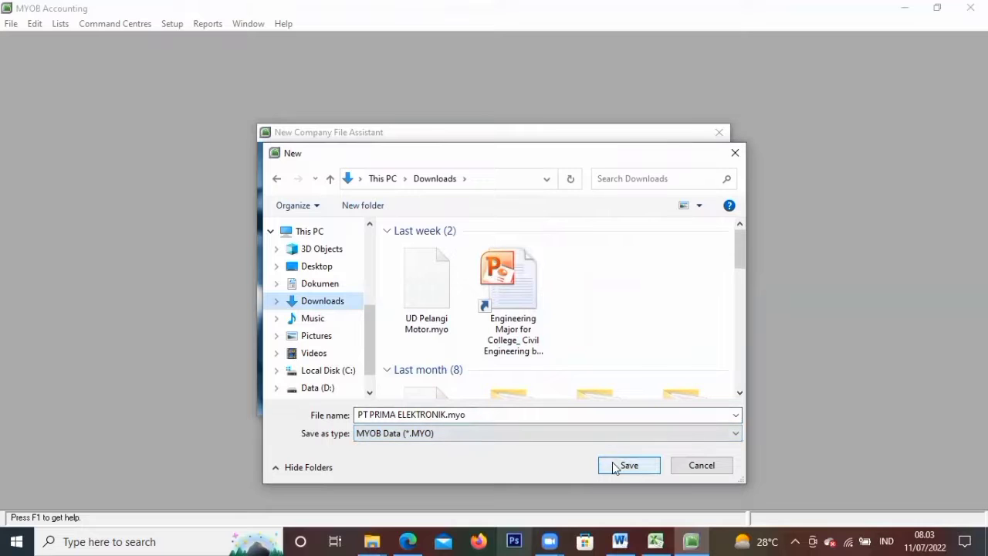
click(629, 466)
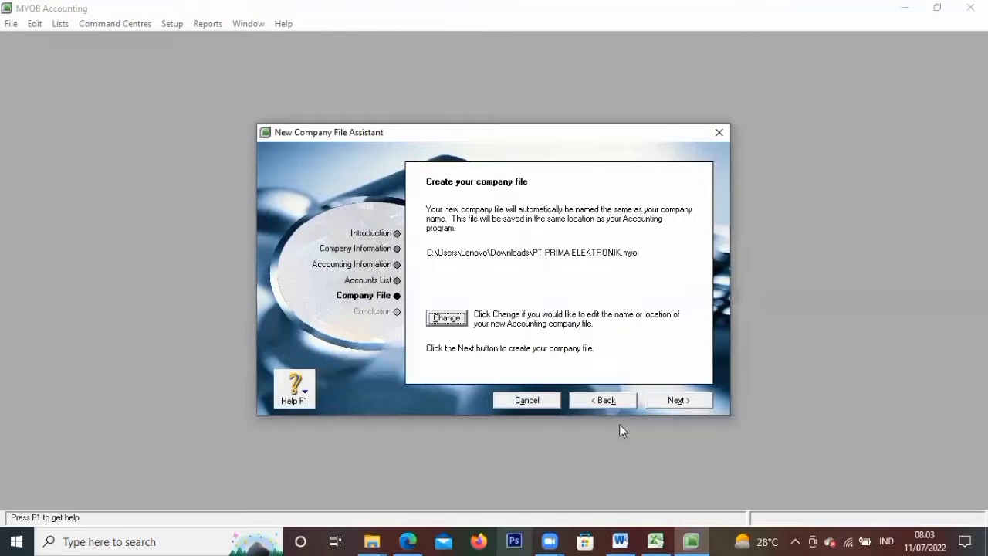
click(693, 402)
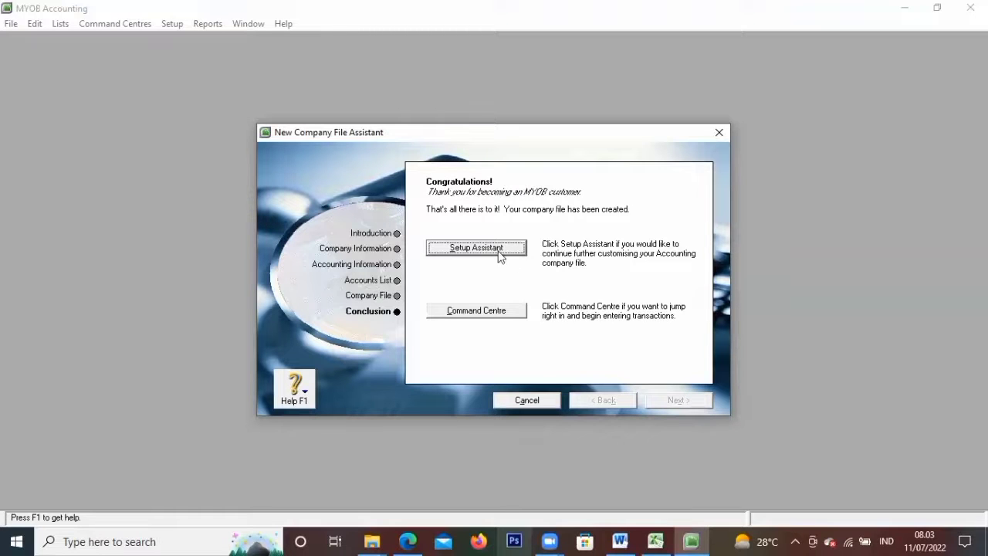
click(476, 310)
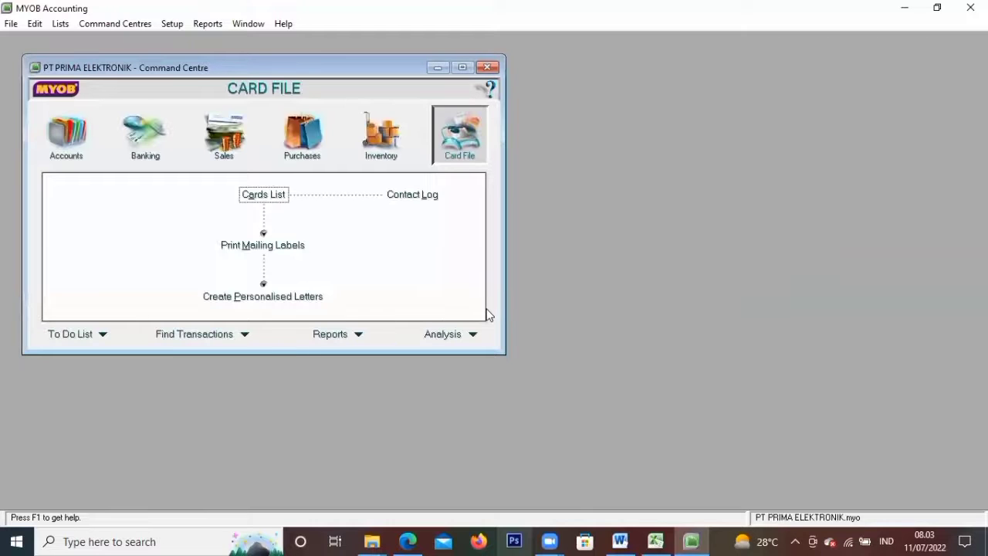
Switch to Excel and look over the AKUN PT PRIMA ELEKTRONIK account list workbook
mouse_move(655, 540)
click(648, 516)
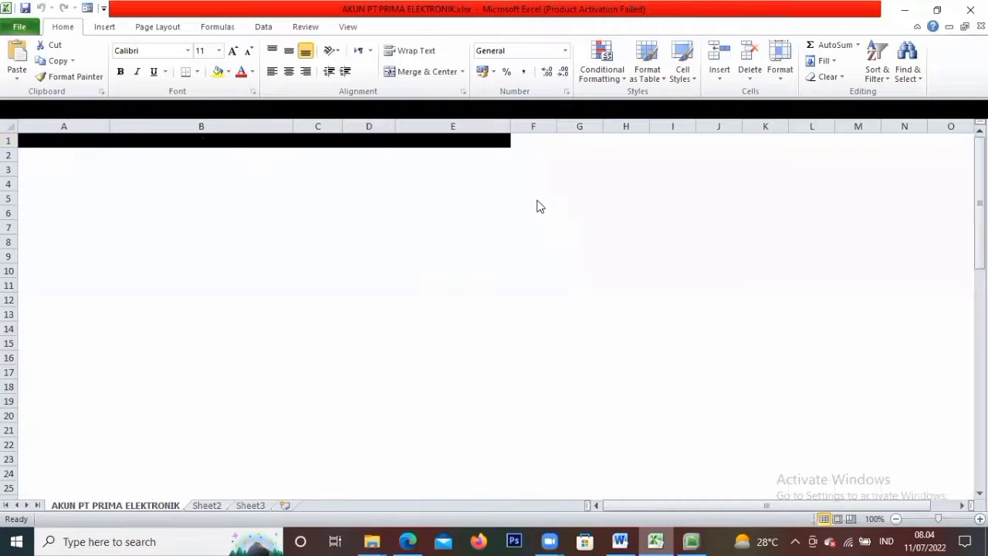
click(535, 198)
scroll(535, 198, down, 3)
scroll(536, 198, up, 3)
click(532, 164)
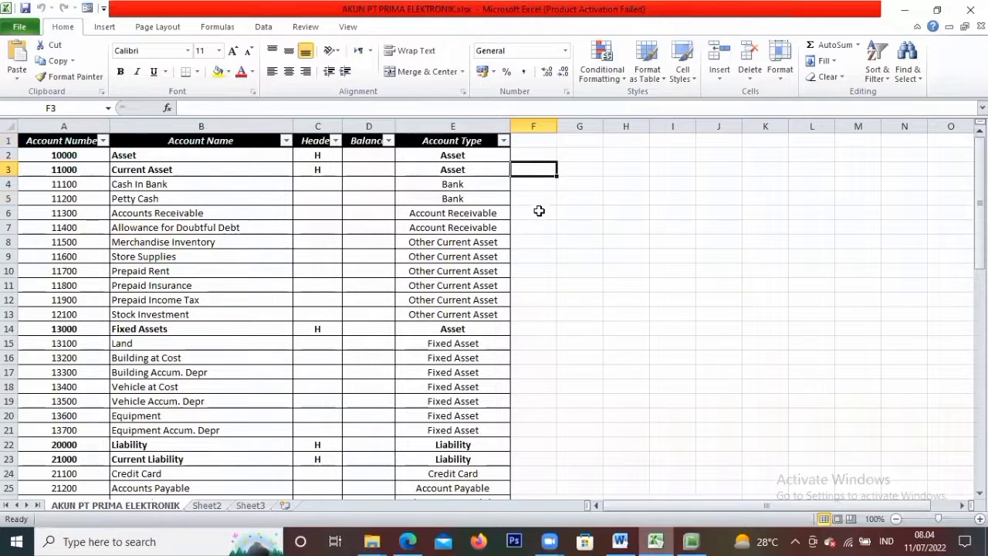
scroll(538, 212, down, 15)
scroll(539, 217, up, 6)
scroll(539, 217, up, 9)
Save a copy of the workbook to Downloads in Text (Tab delimited) format
click(20, 26)
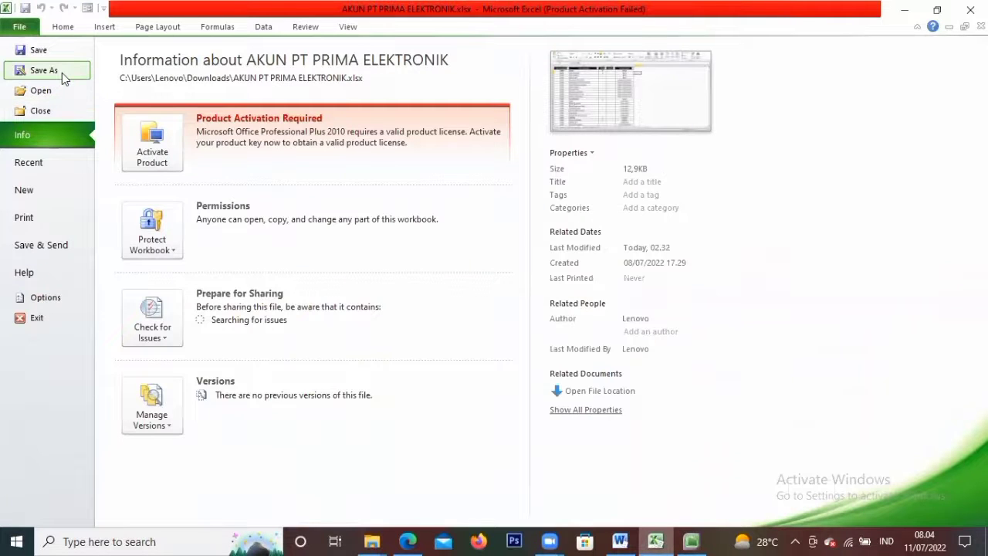
click(61, 72)
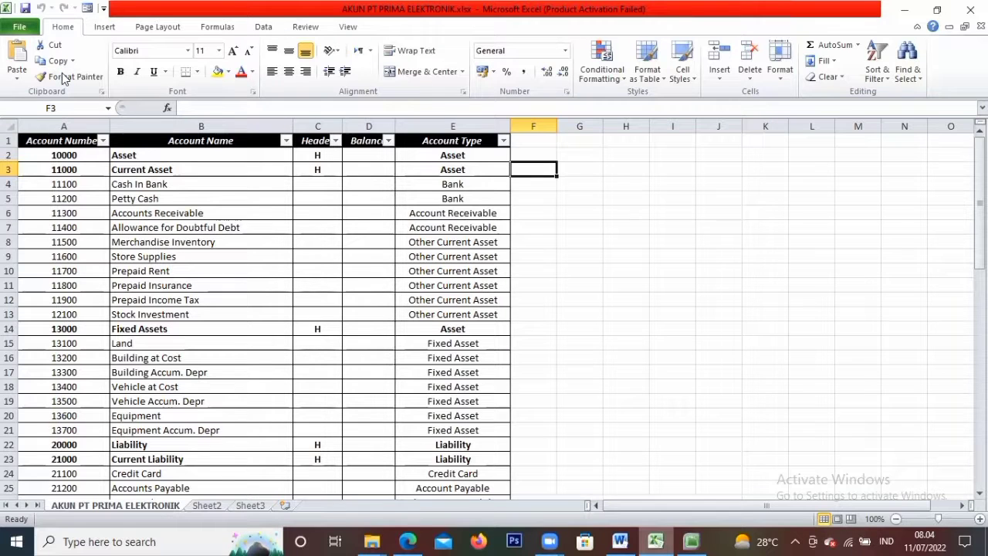
click(62, 73)
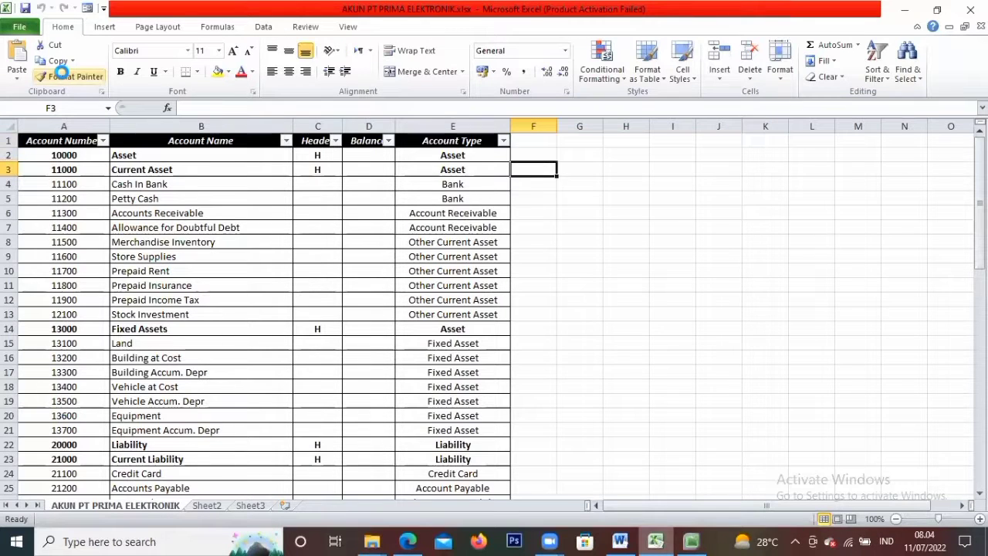
key(F12)
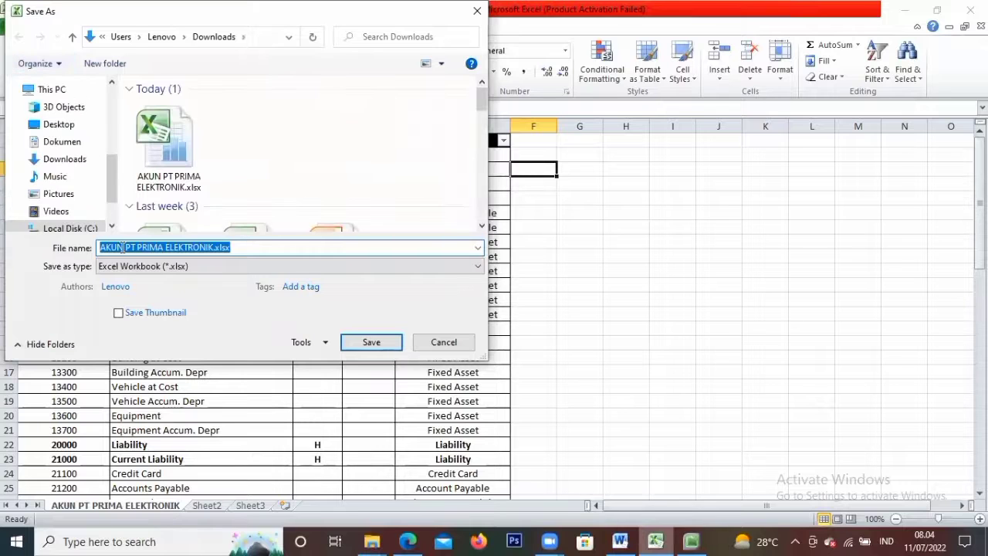
click(79, 159)
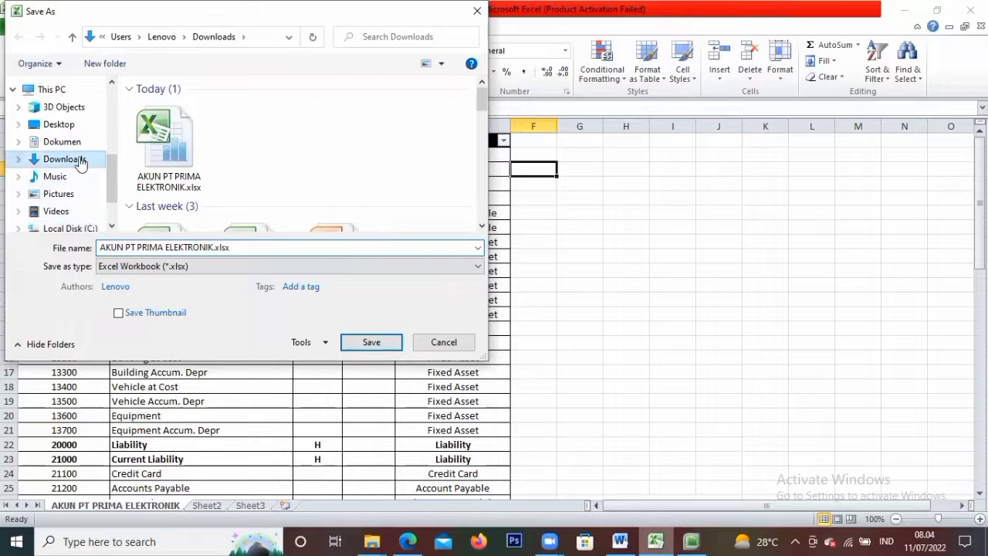
click(157, 266)
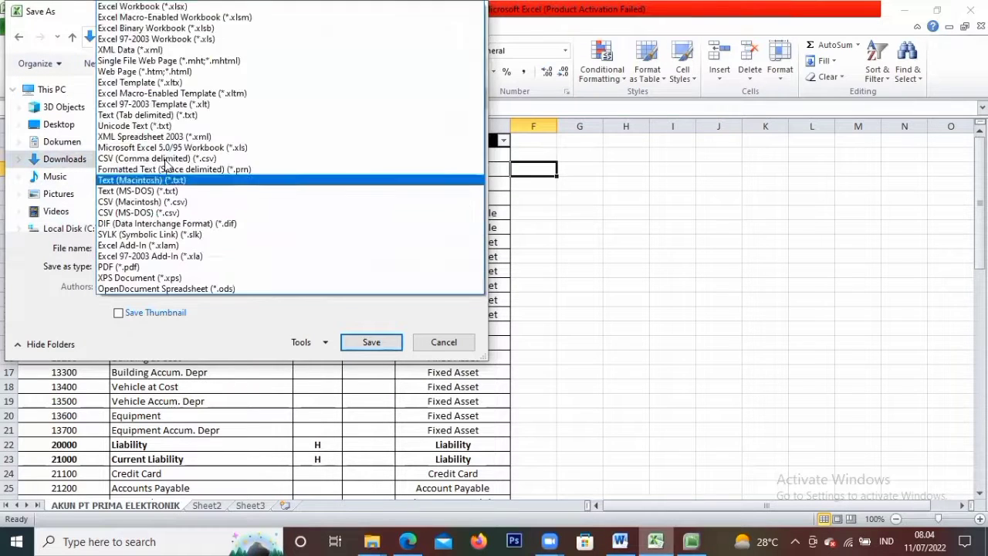
click(155, 114)
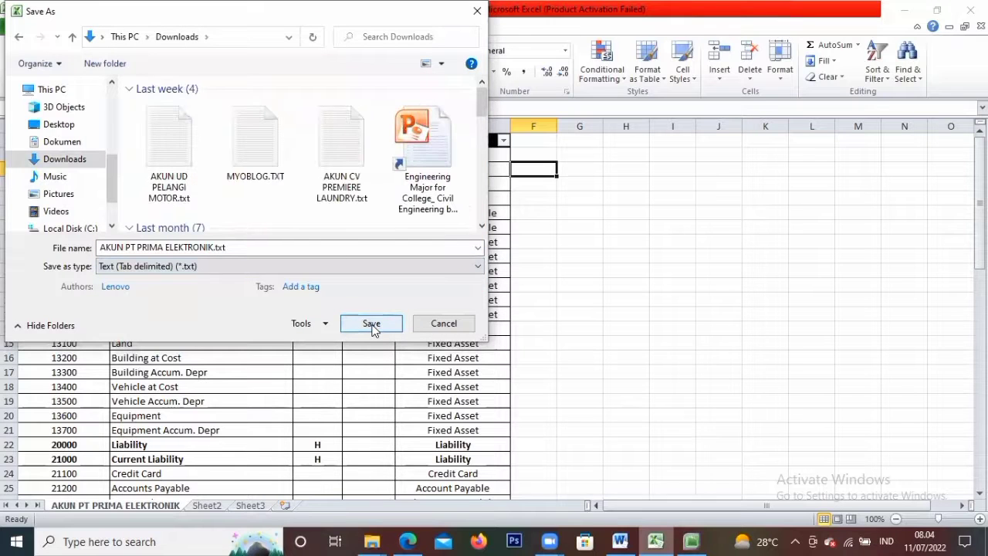
Confirm saving only the active sheet as AKUN PT PRIMA ELEKTRONIK.txt, then close Excel without saving
click(372, 325)
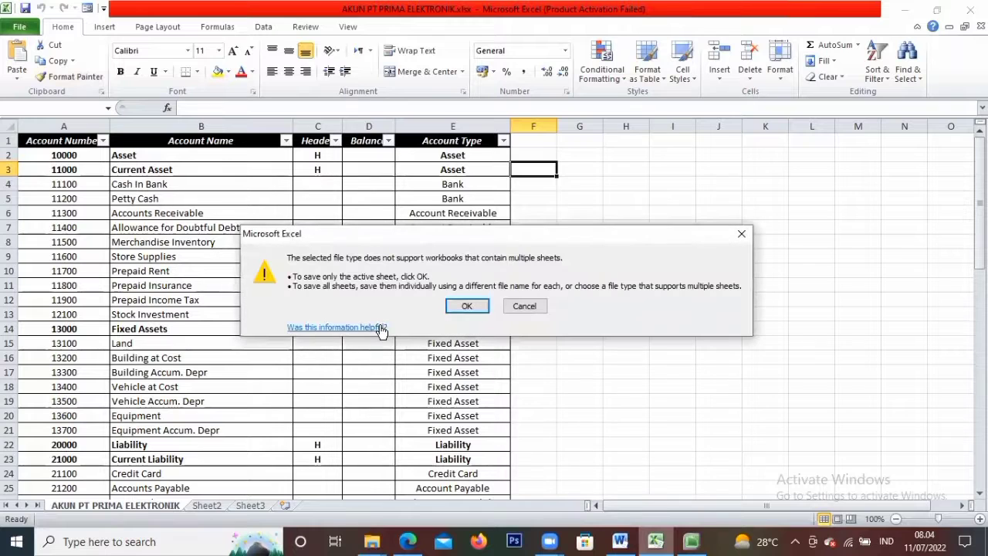
click(480, 303)
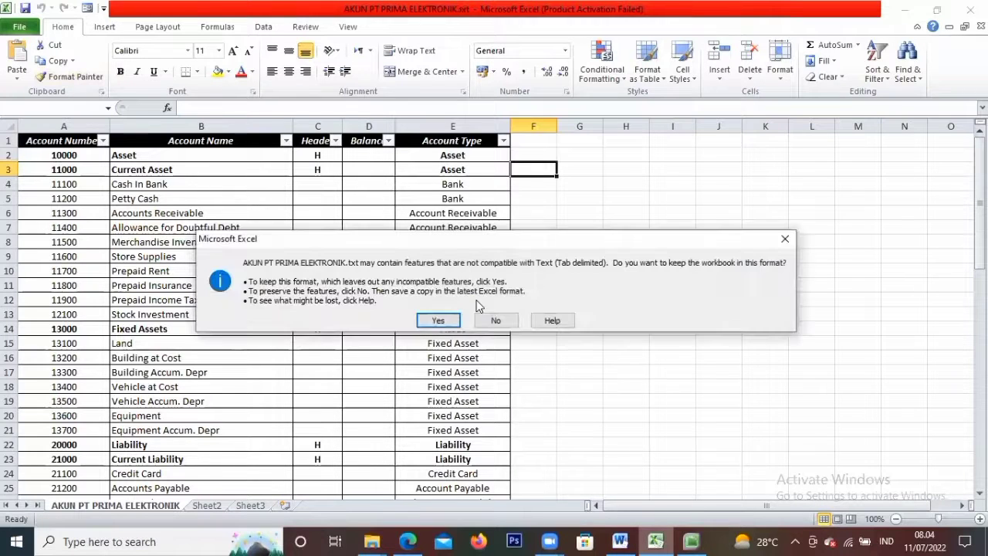
click(438, 320)
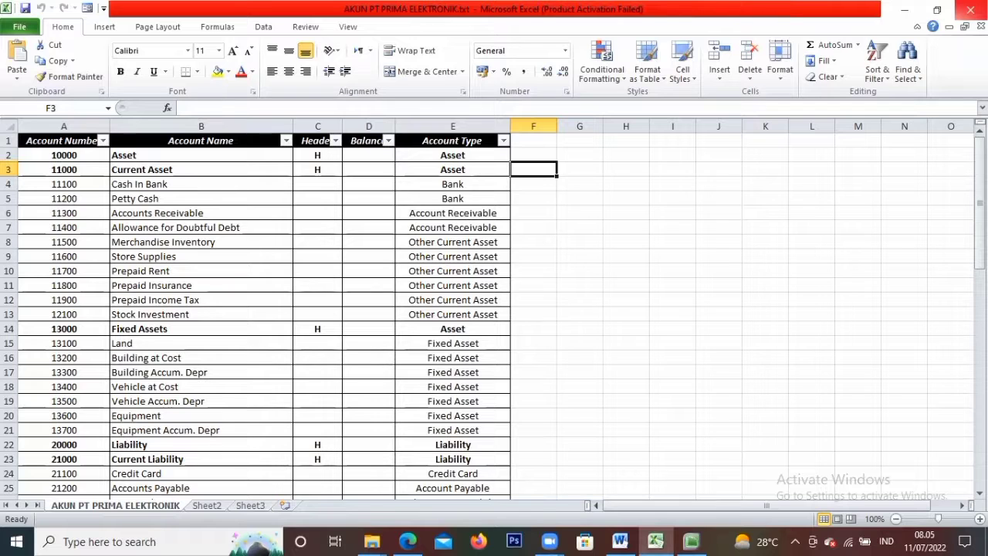
click(970, 9)
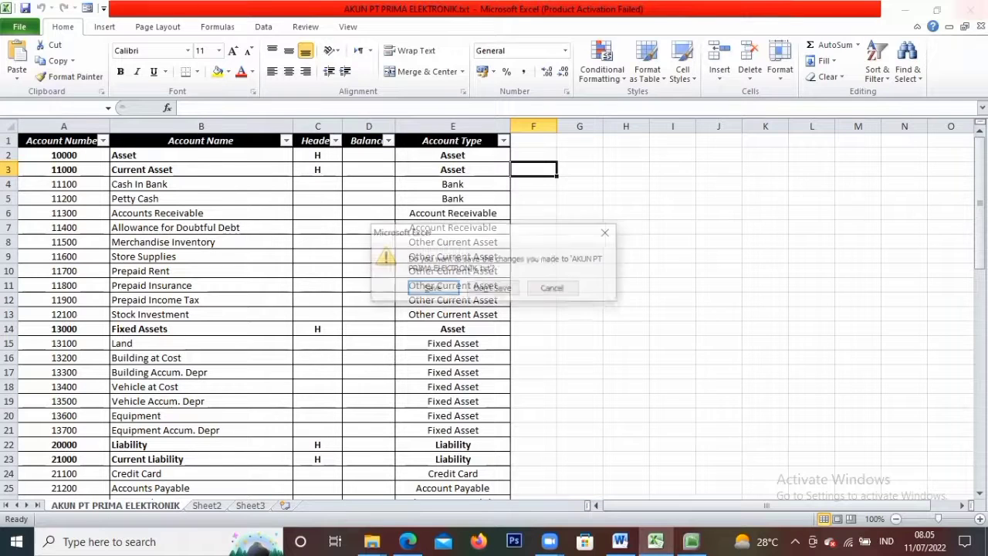
click(510, 290)
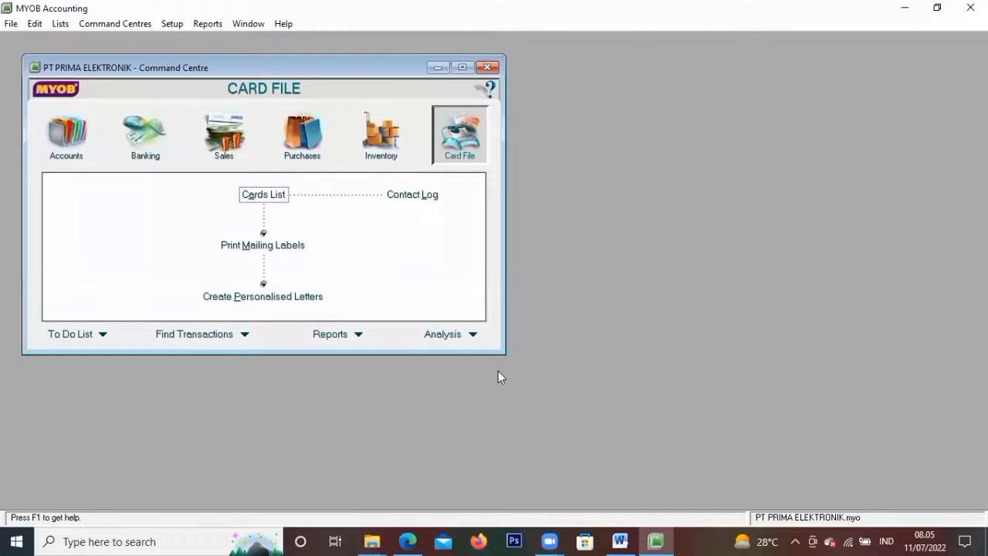
Start an Account Information import from AKUN PT PRIMA ELEKTRONIK.txt, updating existing records on duplicates
click(10, 24)
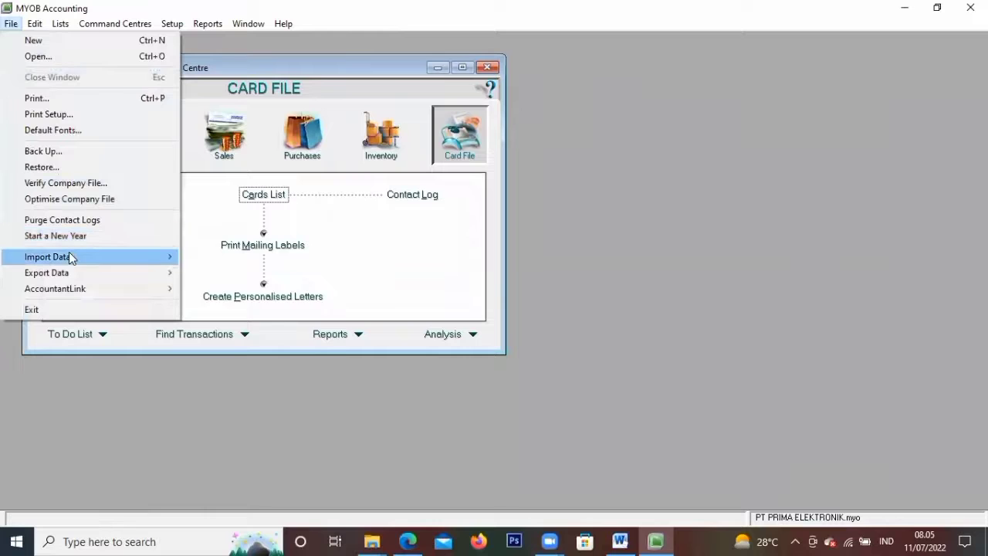
mouse_move(146, 258)
mouse_move(196, 273)
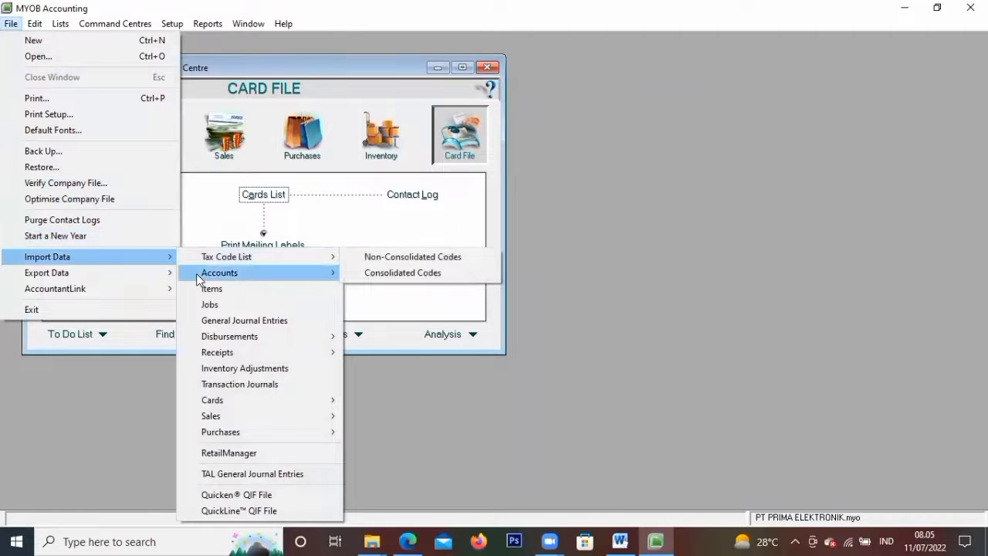
click(395, 273)
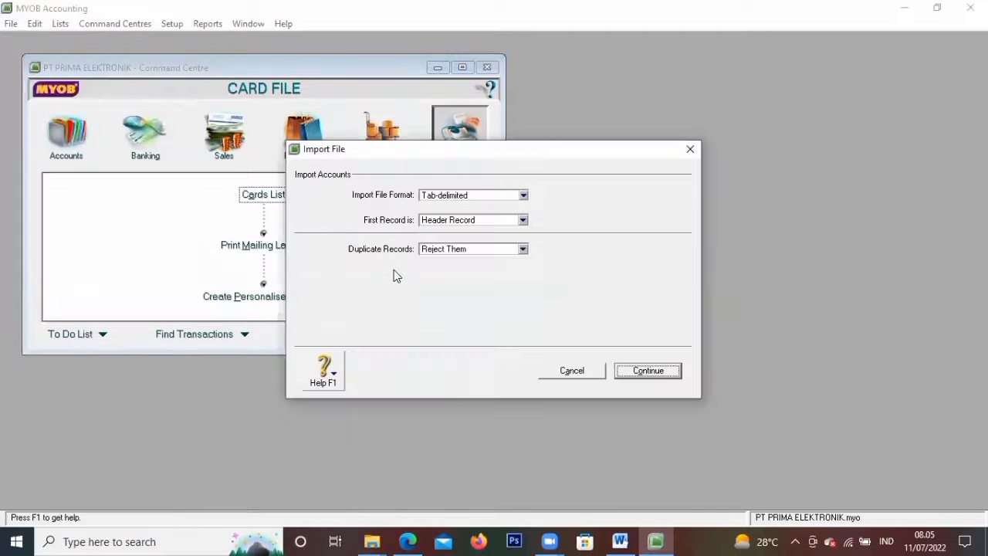
click(468, 250)
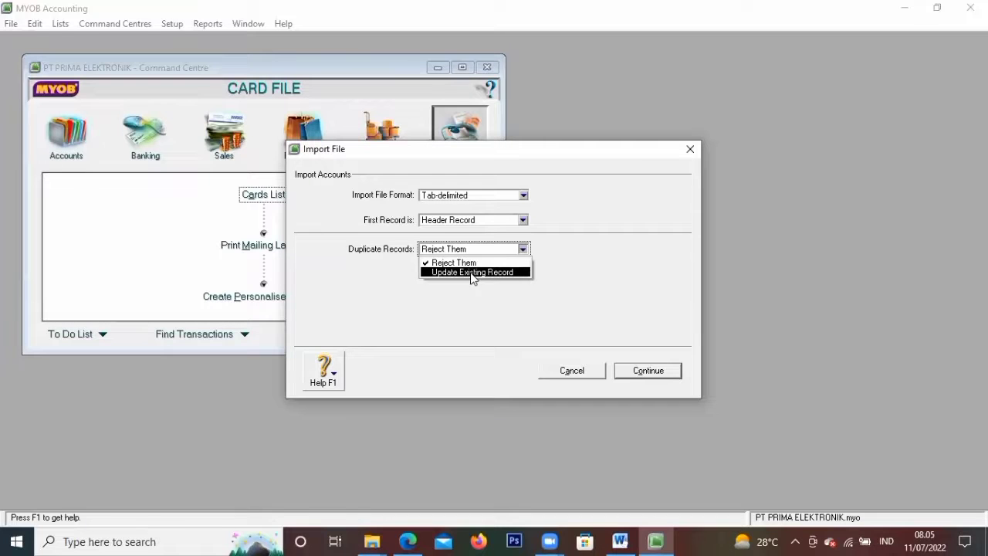
click(473, 272)
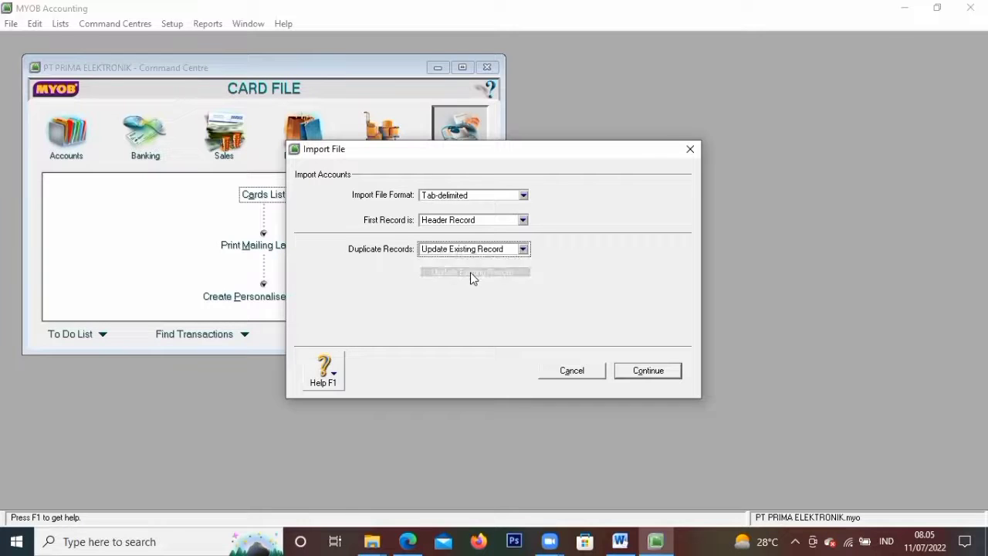
click(639, 371)
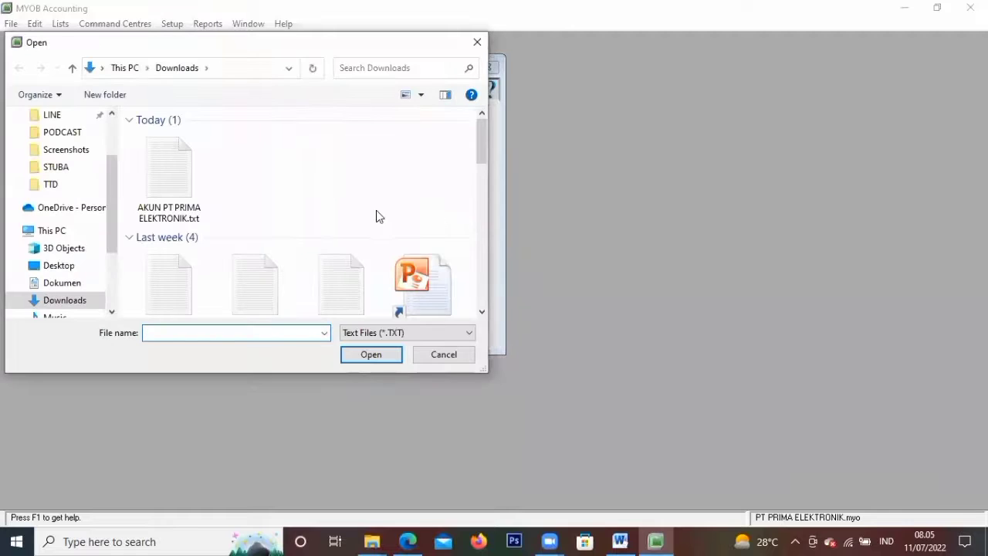
click(187, 183)
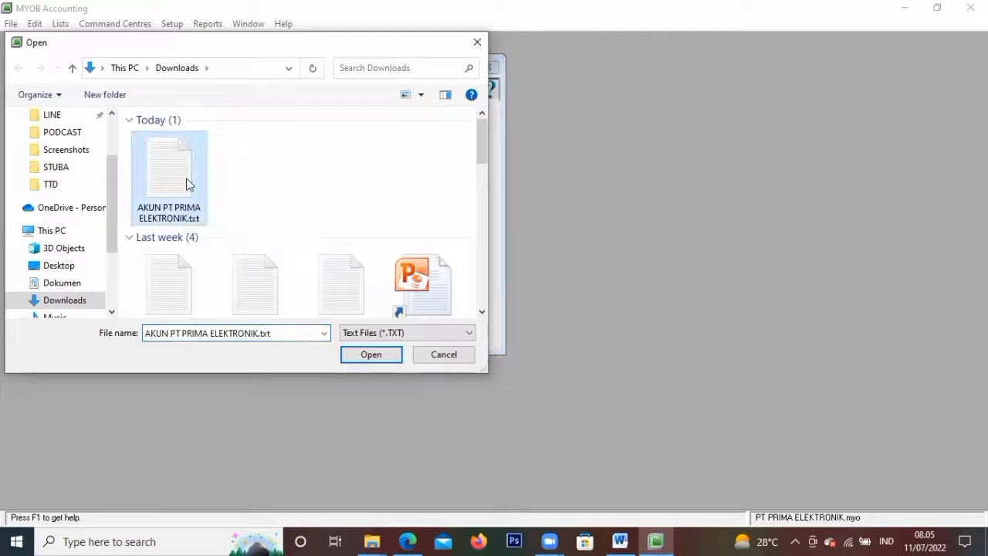
click(372, 355)
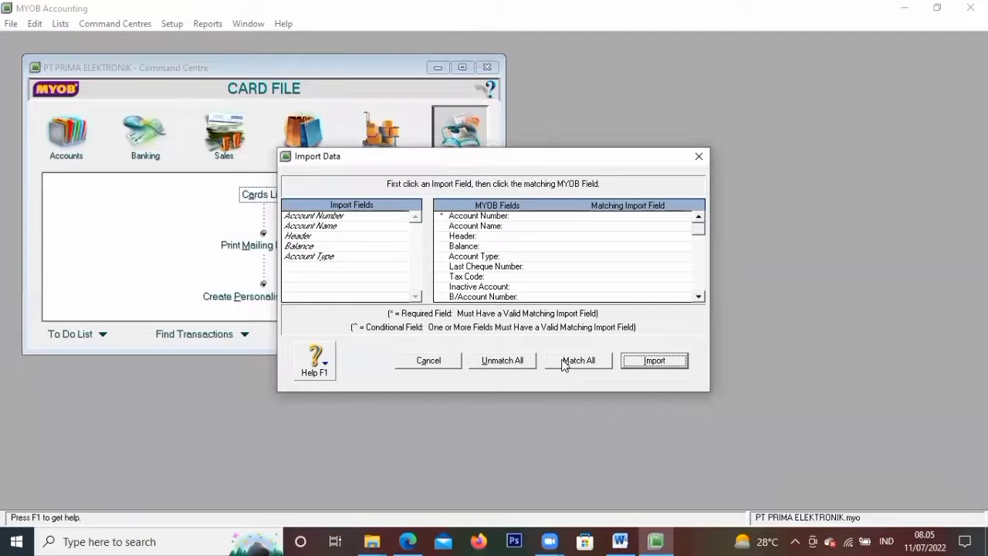
Match all fields and import the accounts: 45 imported, 18 skipped, 2 with warnings
click(563, 364)
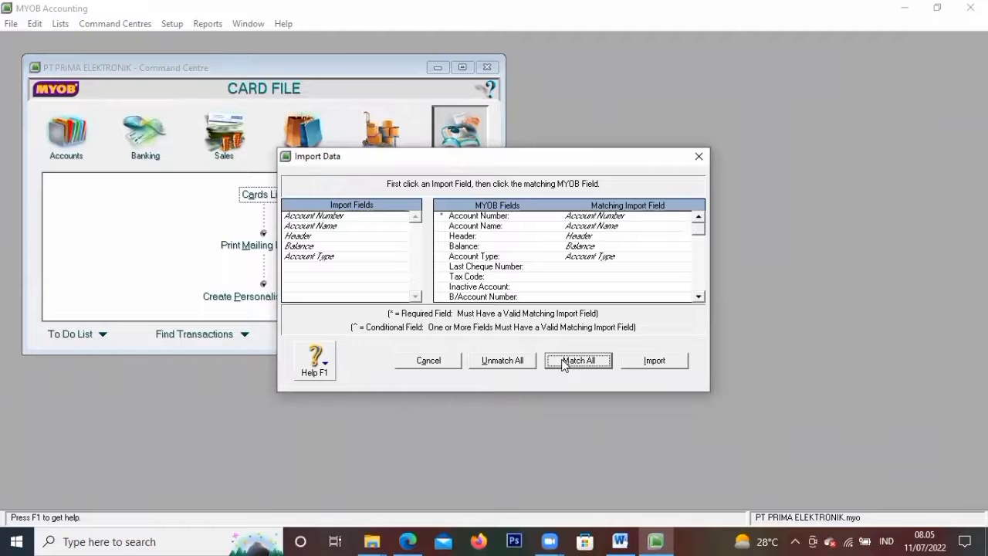
click(675, 359)
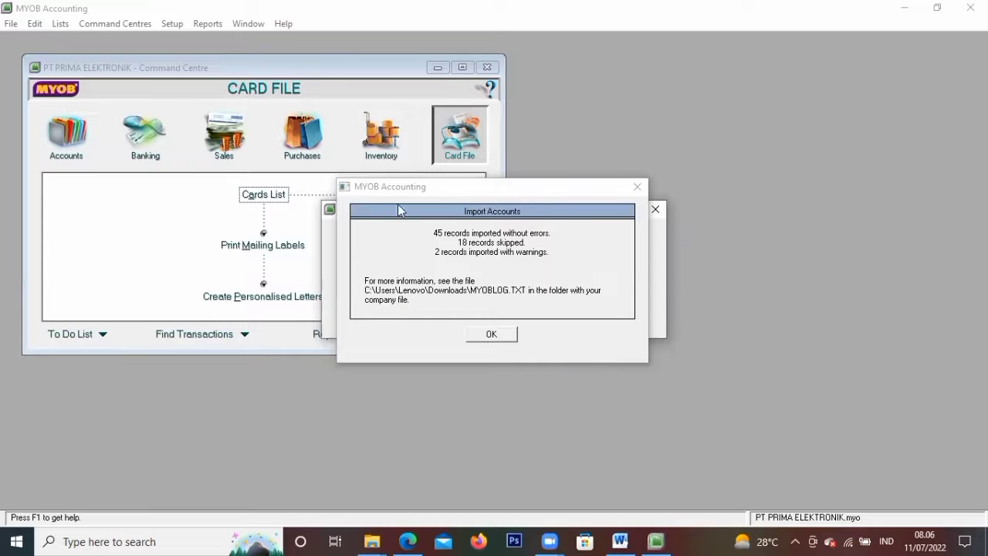
click(475, 337)
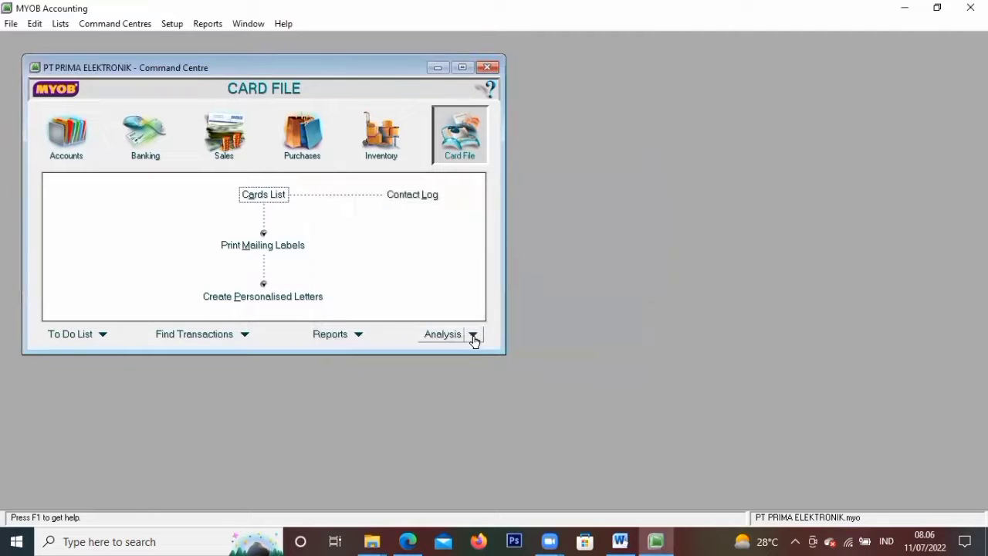
Go to the Accounts section of the Command Centre and open the Accounts List
click(67, 148)
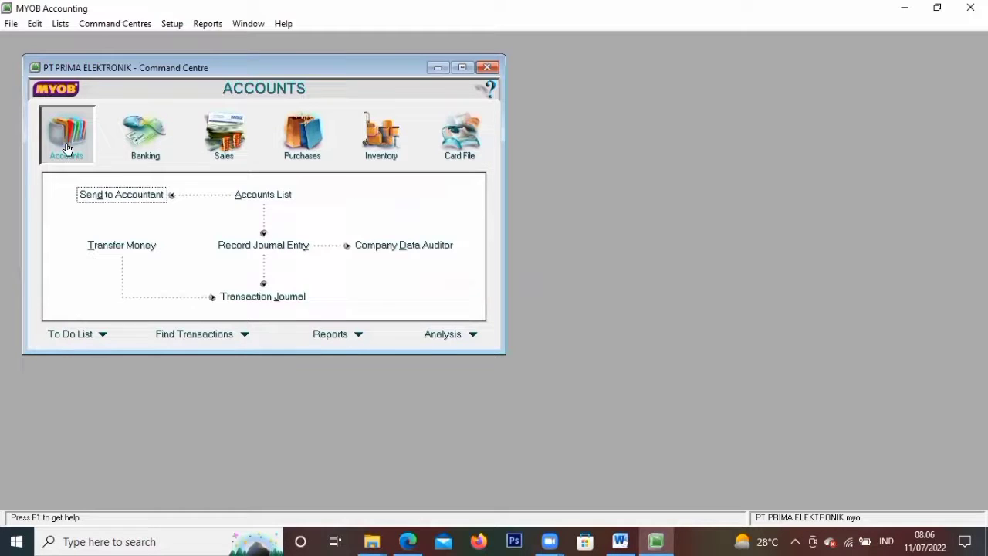
click(266, 198)
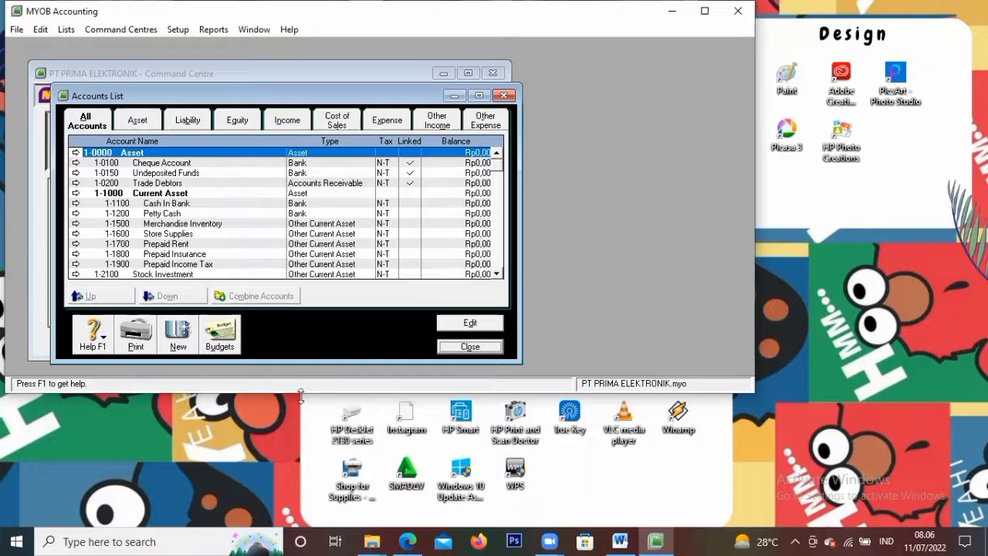
Stretch the MYOB window to full height and scroll the accounts list against the PDF
double_click(300, 395)
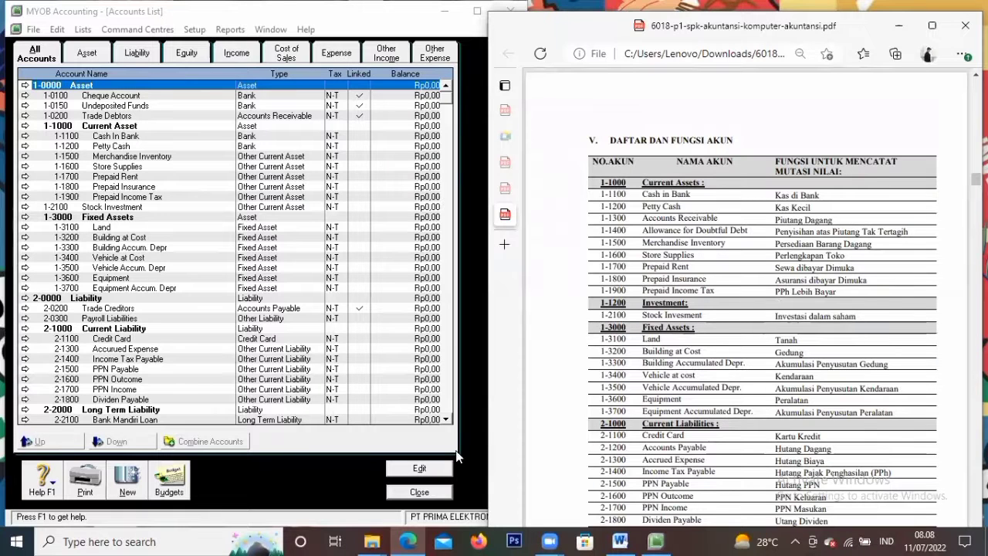
scroll(816, 312, down, 1)
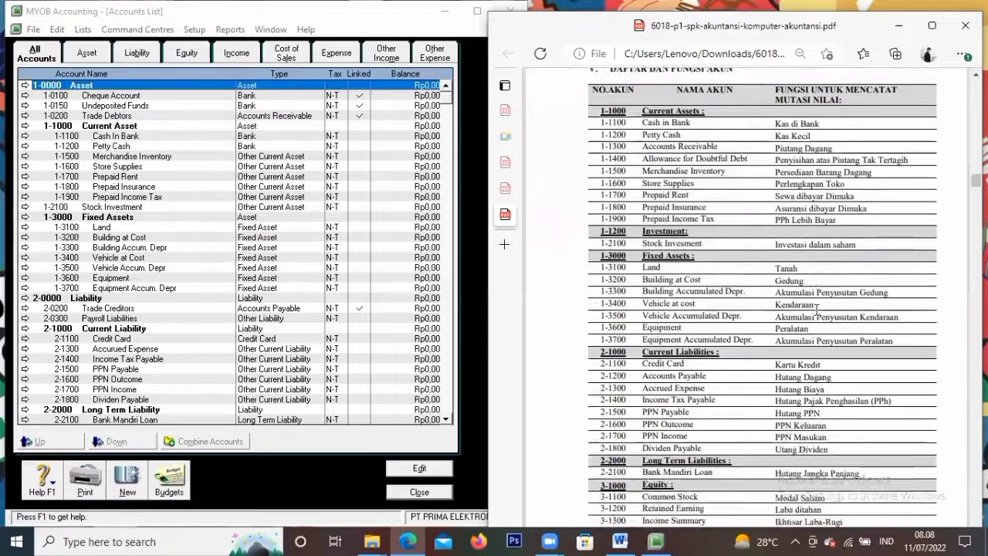
scroll(814, 310, up, 1)
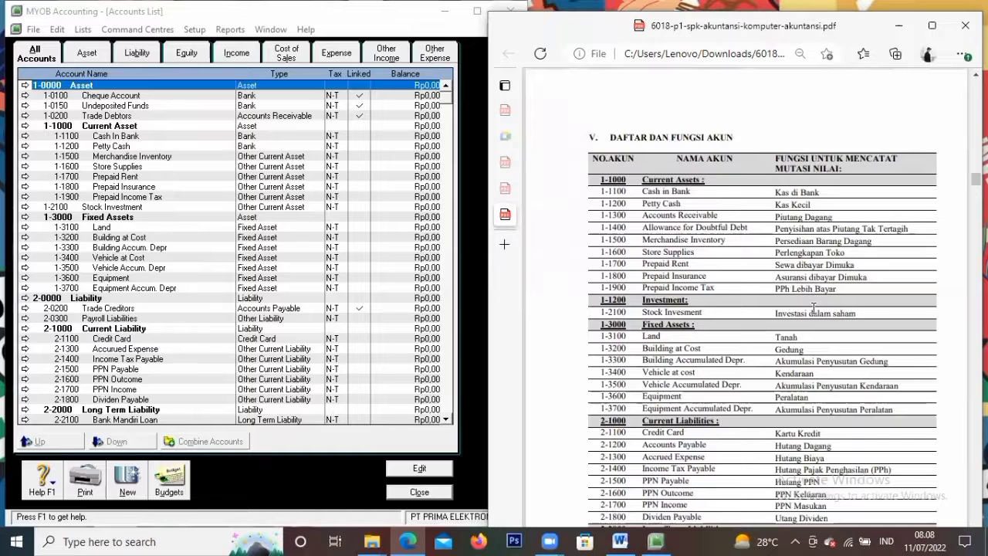
scroll(814, 309, down, 1)
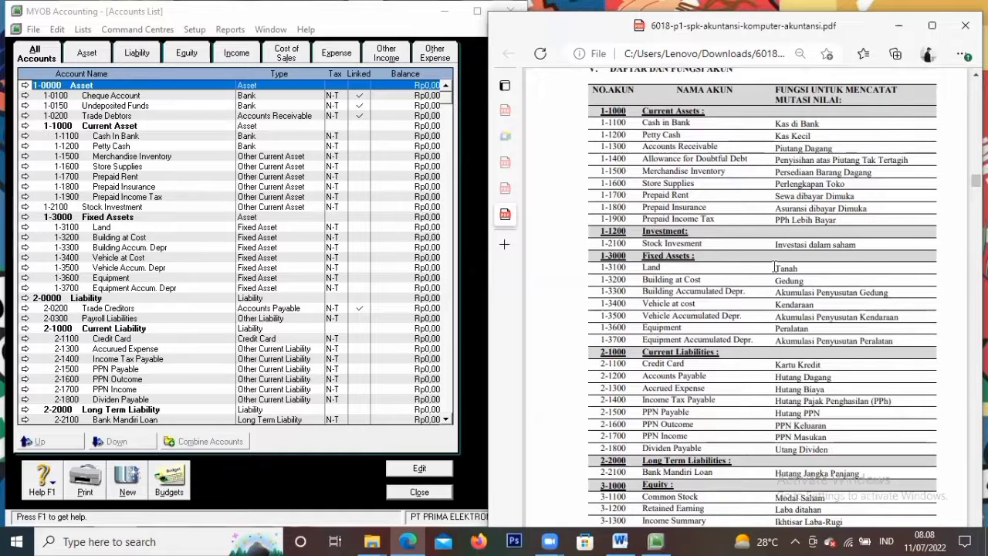
scroll(774, 267, up, 1)
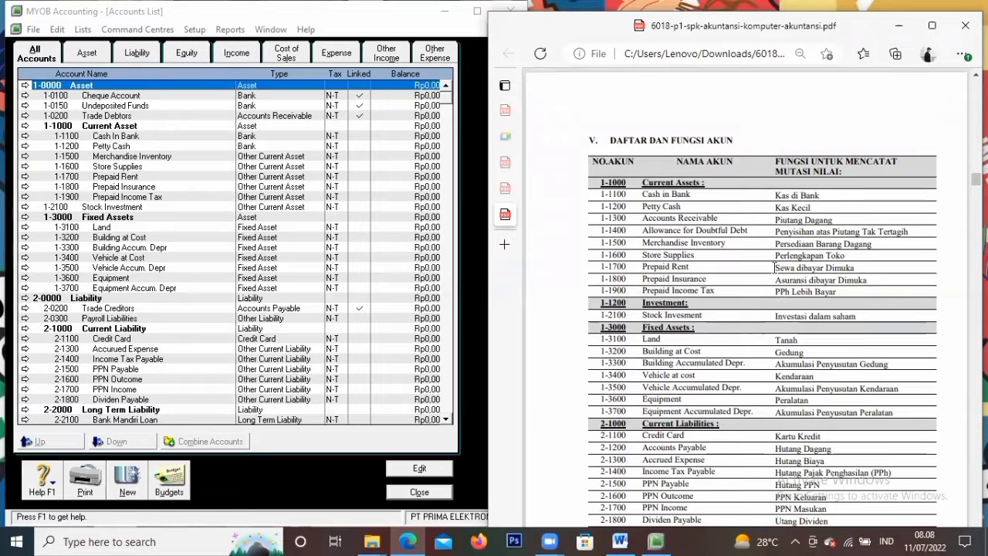
scroll(703, 294, down, 1)
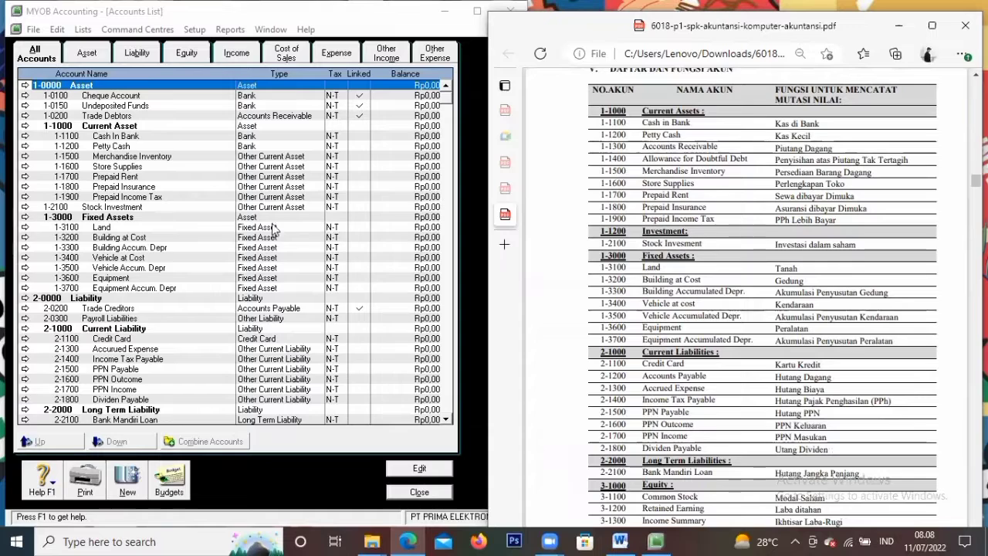
scroll(260, 240, down, 6)
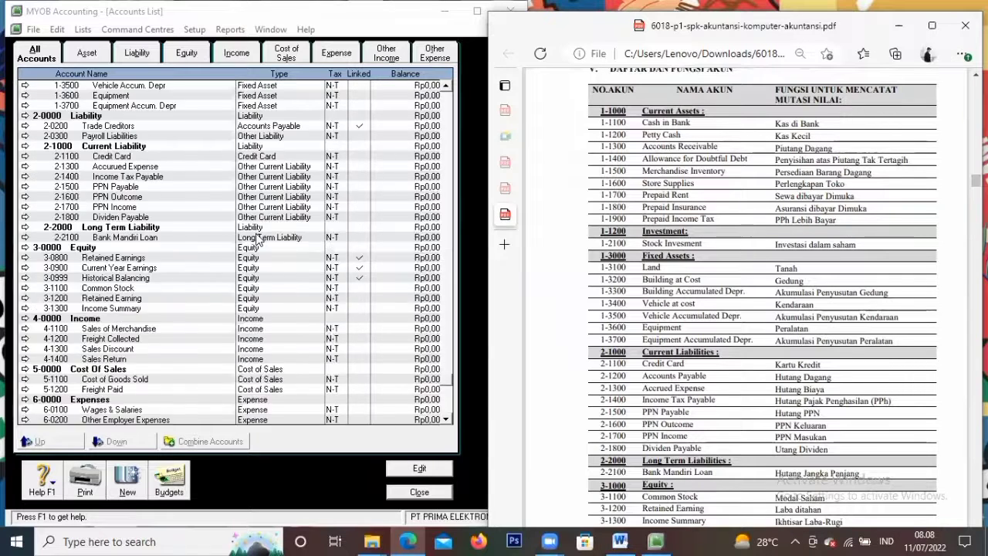
scroll(260, 240, up, 6)
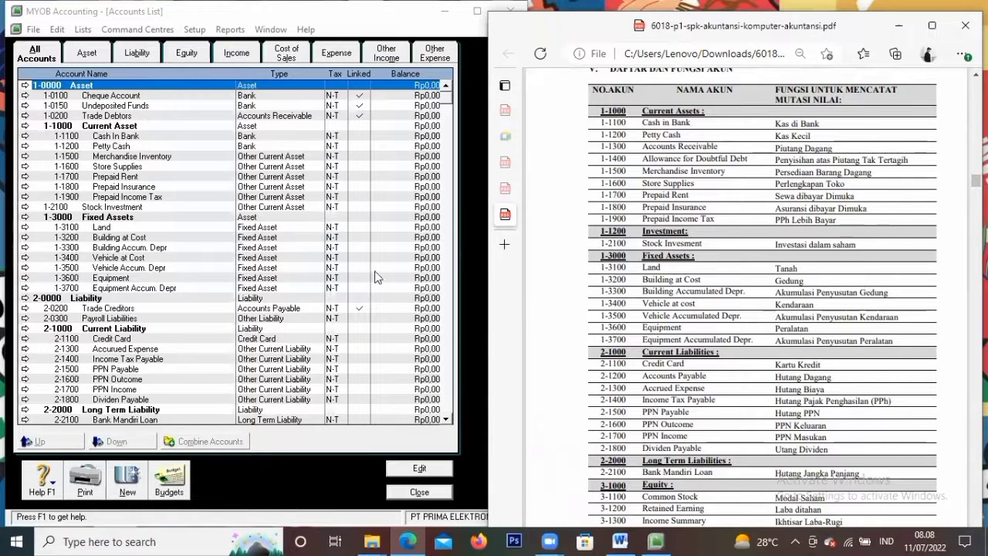
click(179, 163)
Add account 1-1300 Accounts Receivable with the Accounts Receivable account type
click(179, 164)
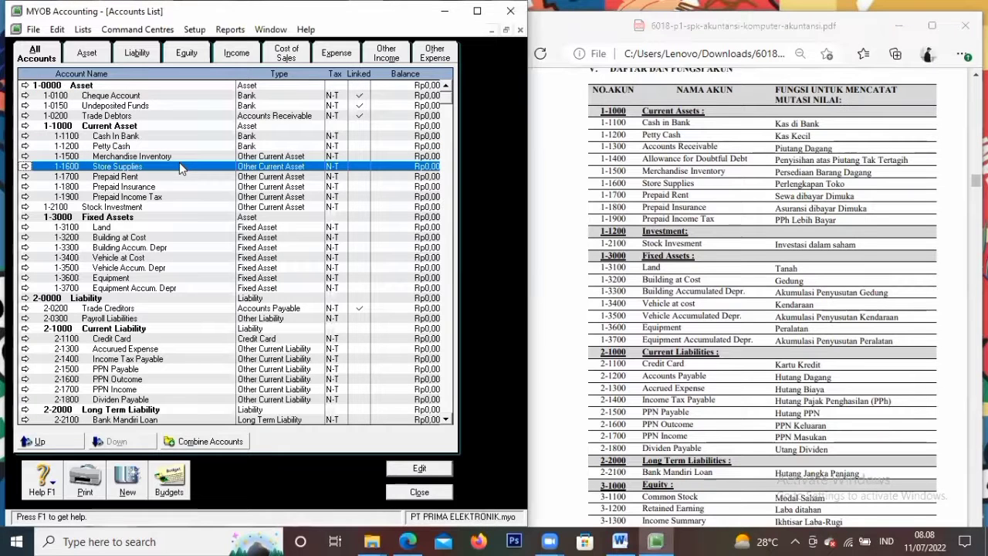
click(185, 157)
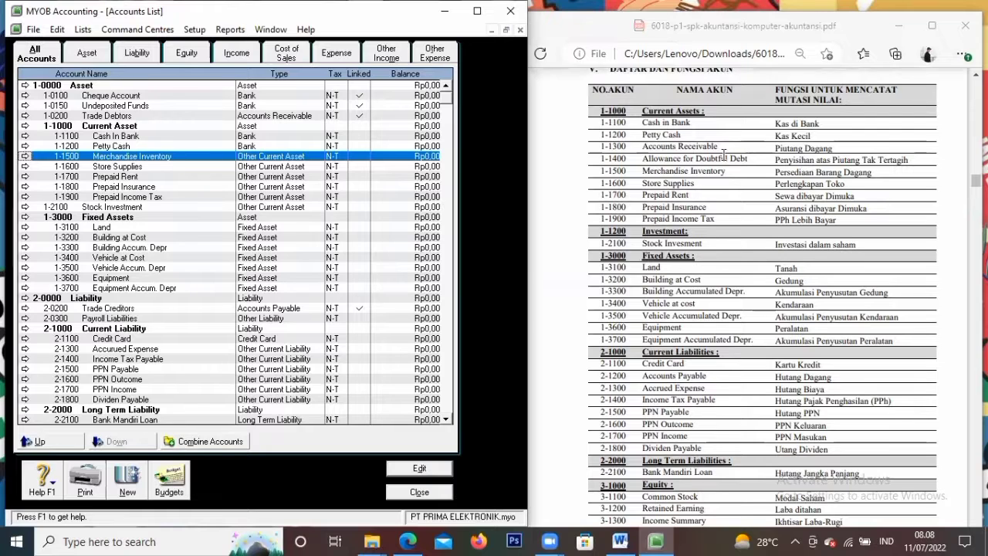
double_click(111, 146)
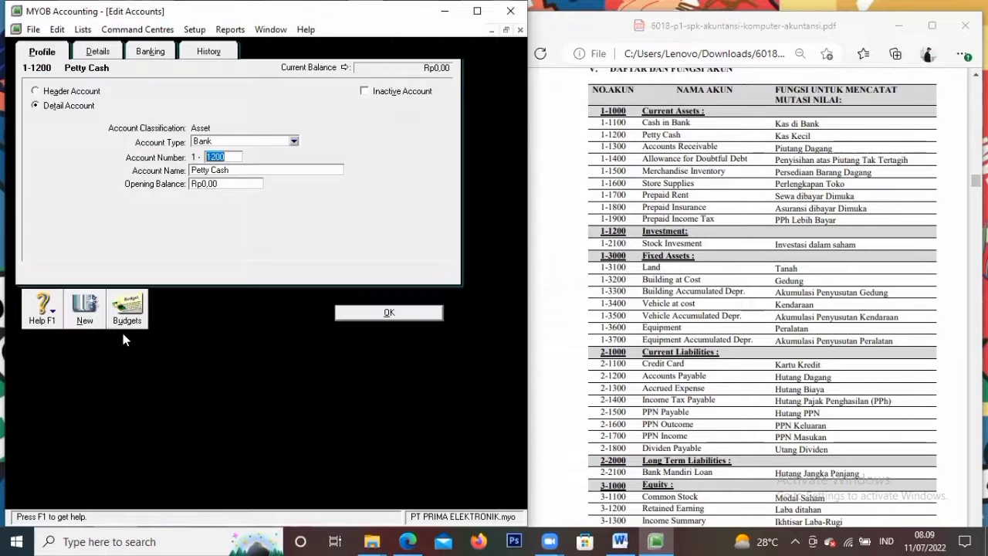
click(85, 308)
click(231, 142)
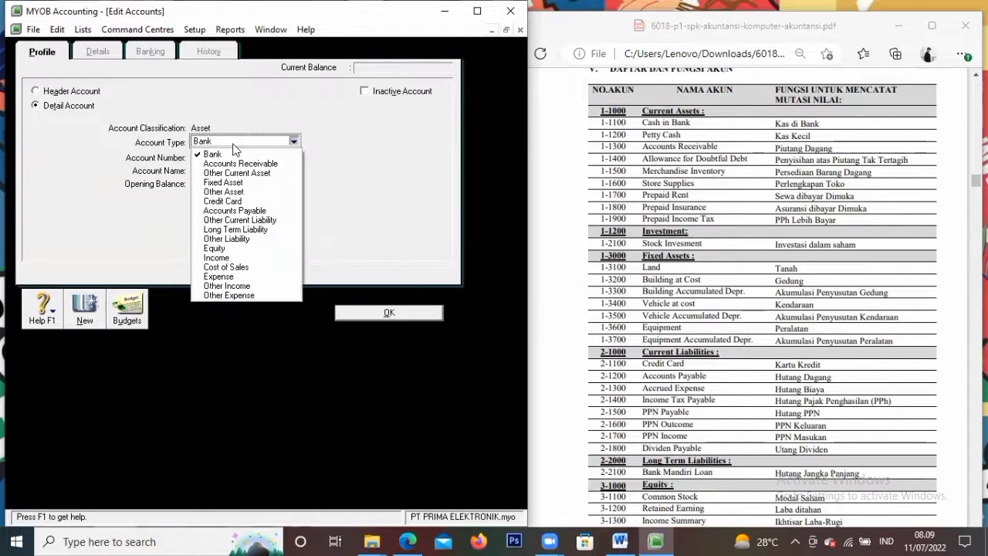
click(228, 164)
click(226, 156)
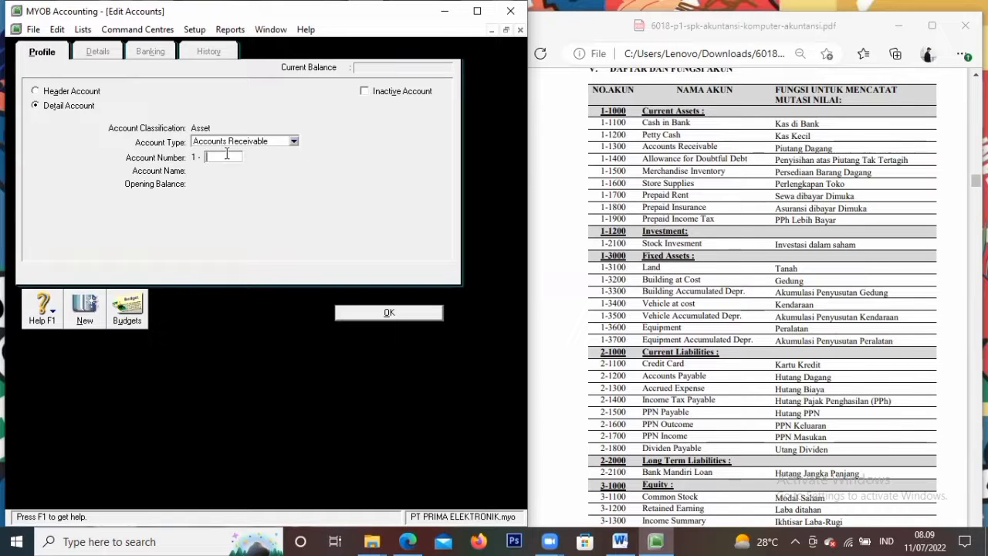
text(1300)
key(Tab)
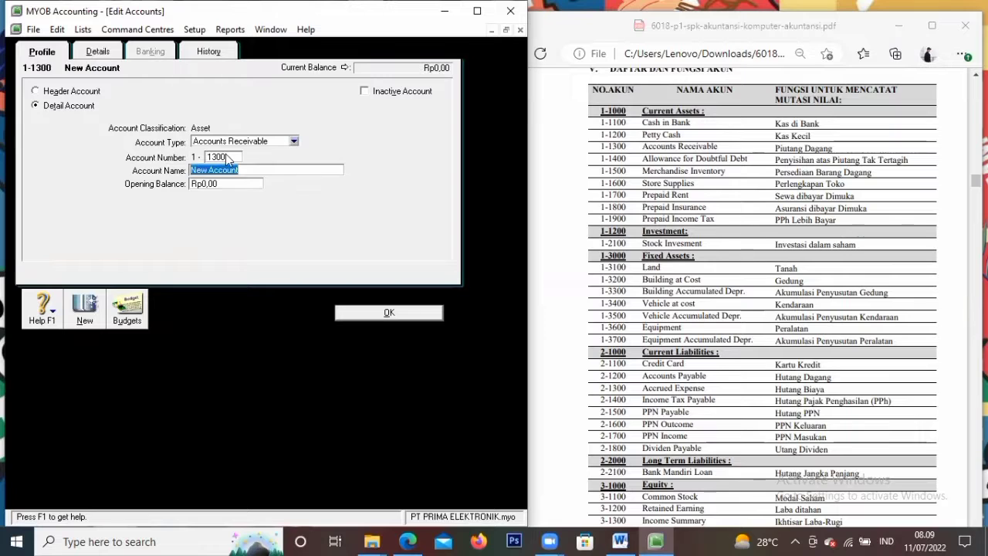
text(Accounts Re)
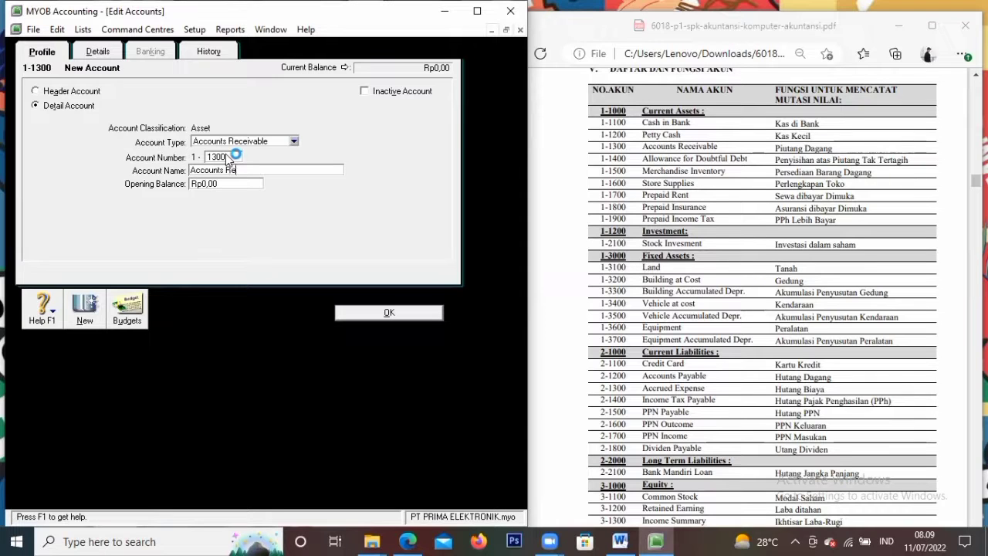
text(ceivable)
click(82, 313)
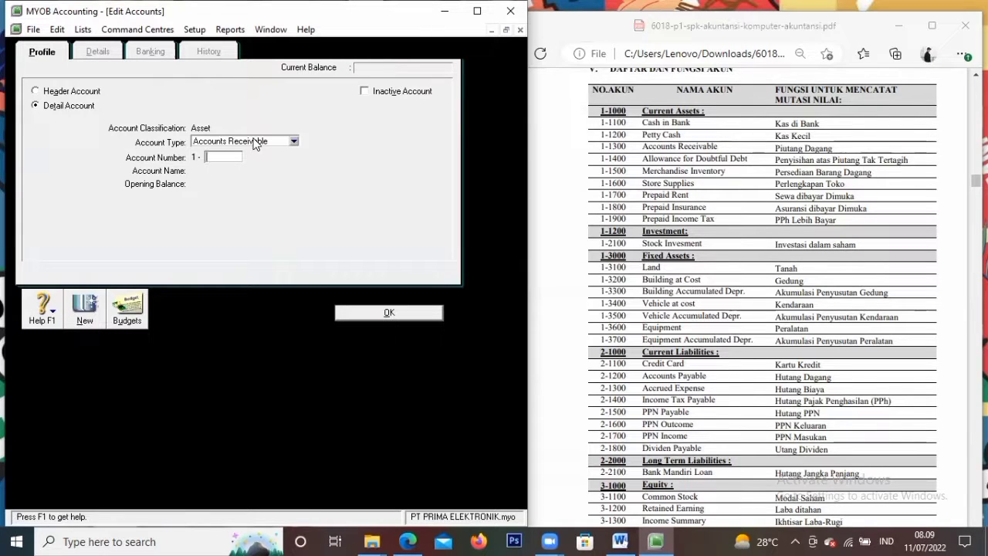
Add account 1-1400 Allowance for Doubtful Debt as an Other Current Asset
click(292, 144)
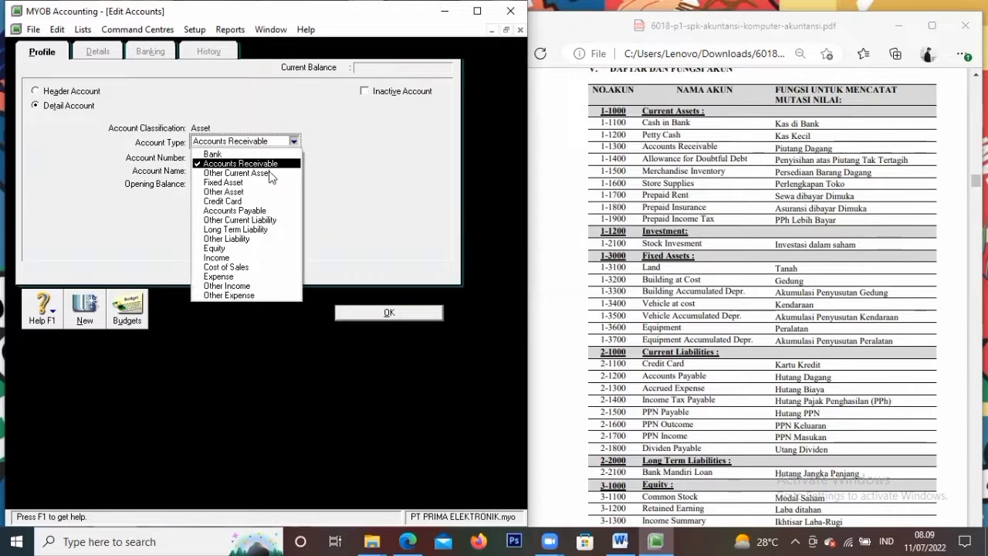
click(270, 172)
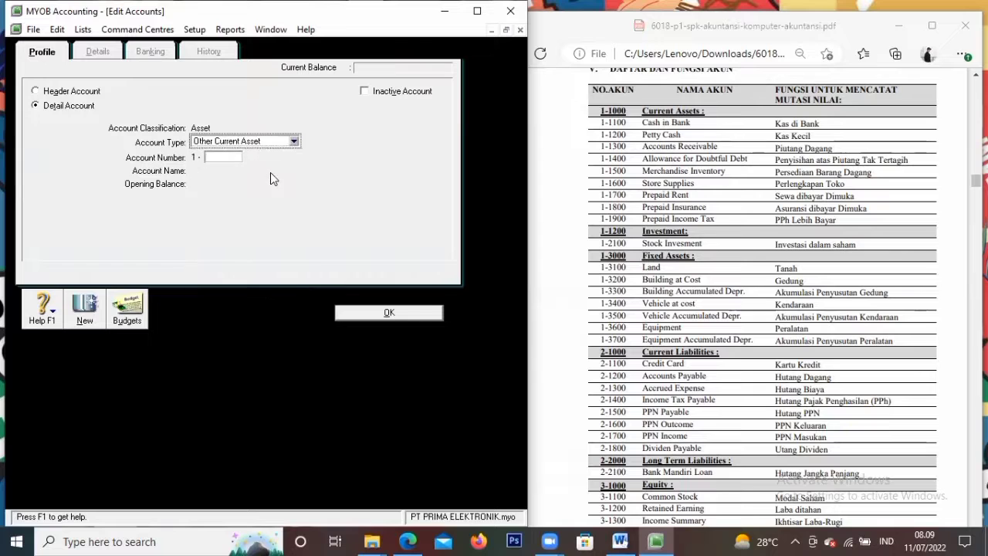
click(231, 155)
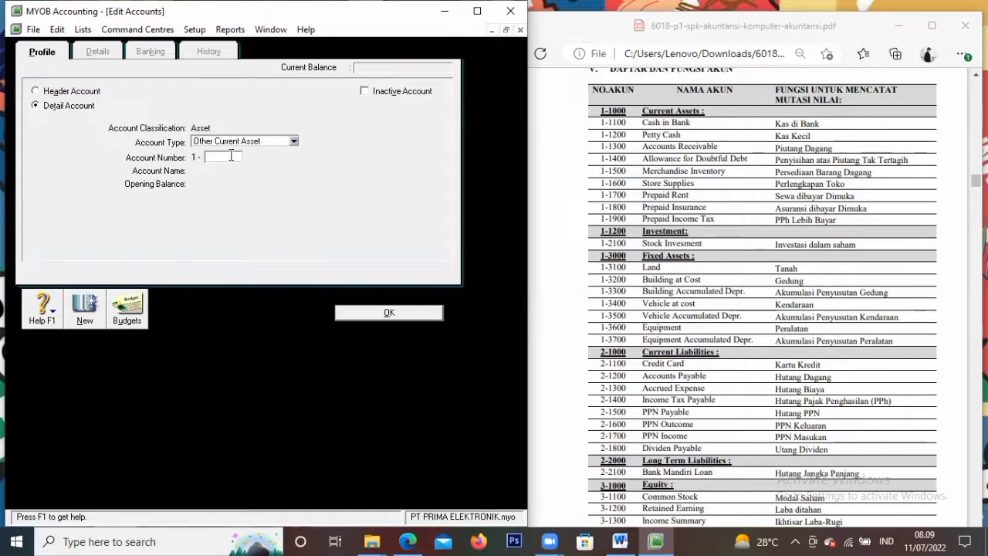
text(1400)
key(Tab)
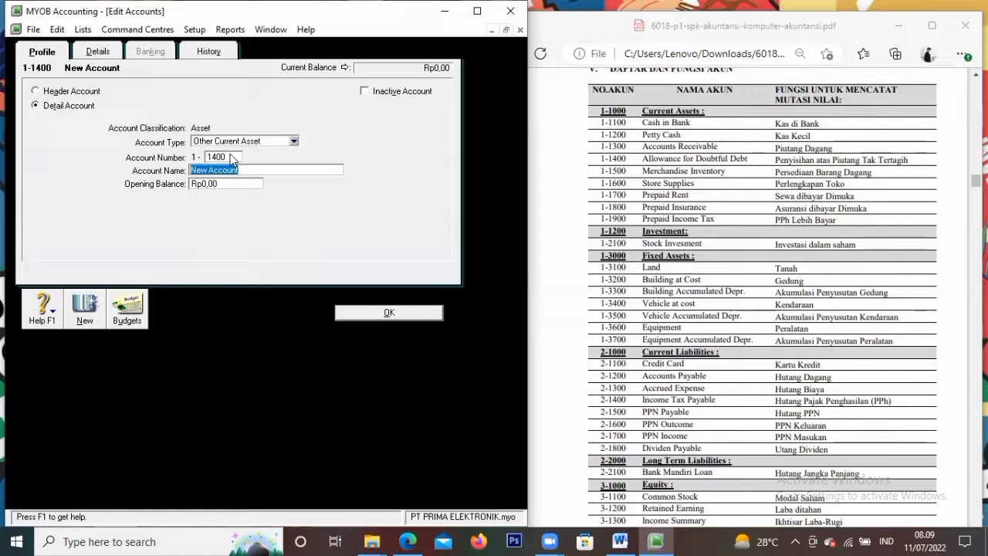
text(Allowa)
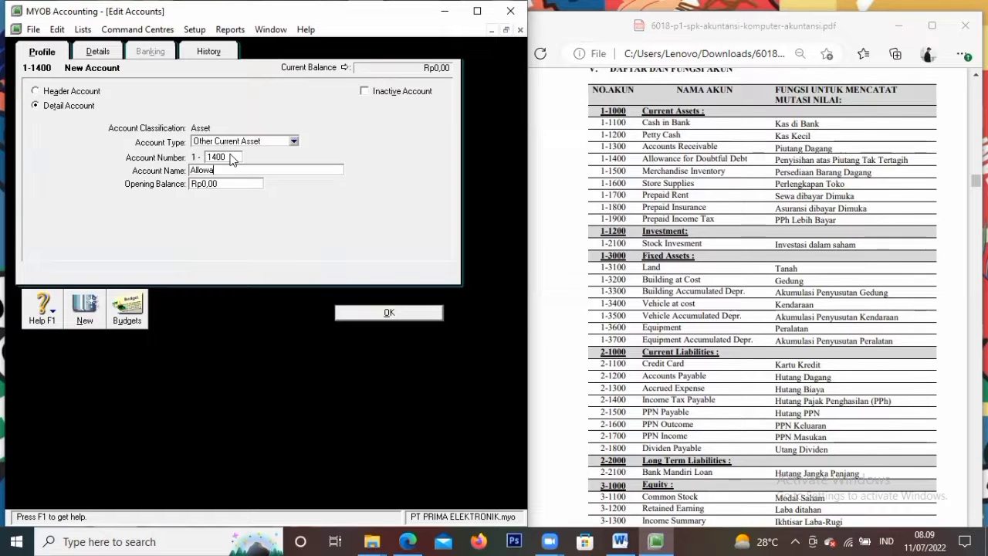
text(nce for Doubt)
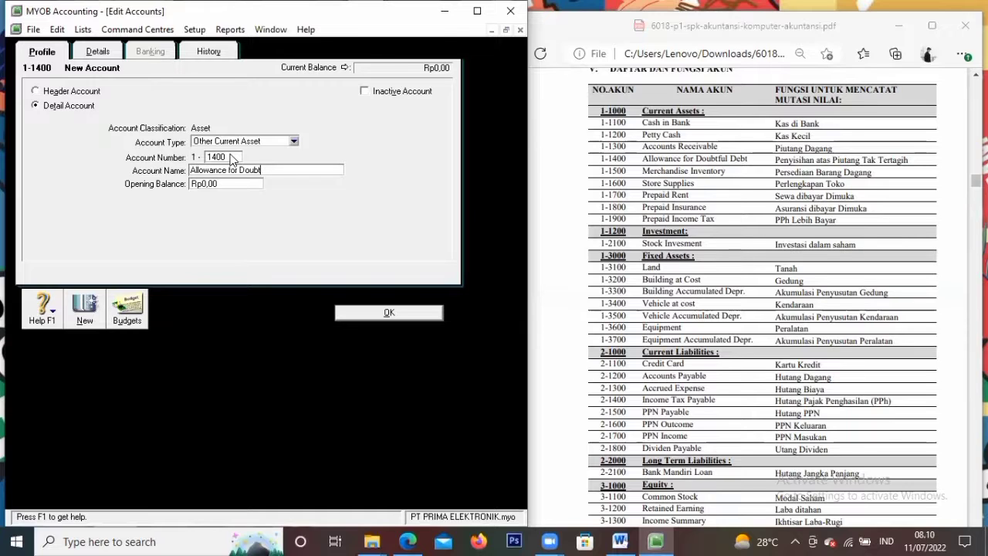
text(ful Debt)
click(427, 311)
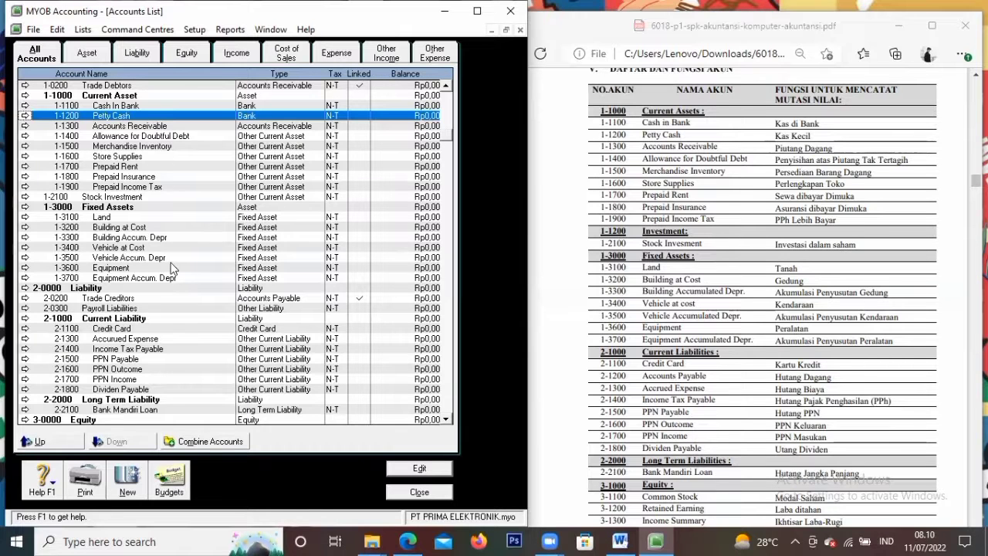
Create liability account 2-1200 'Accounts Payable' with the Accounts Payable account type
scroll(661, 362, down, 3)
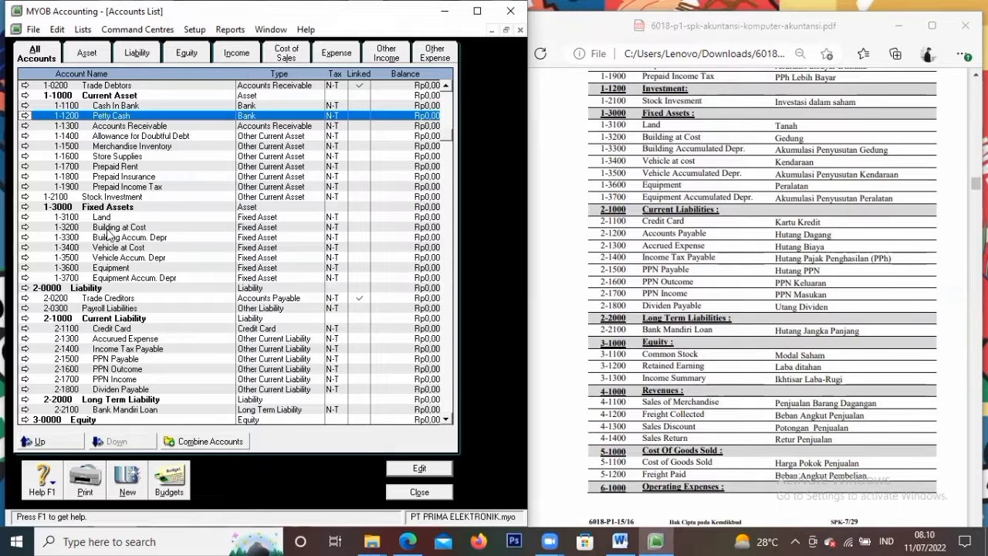
scroll(112, 238, down, 1)
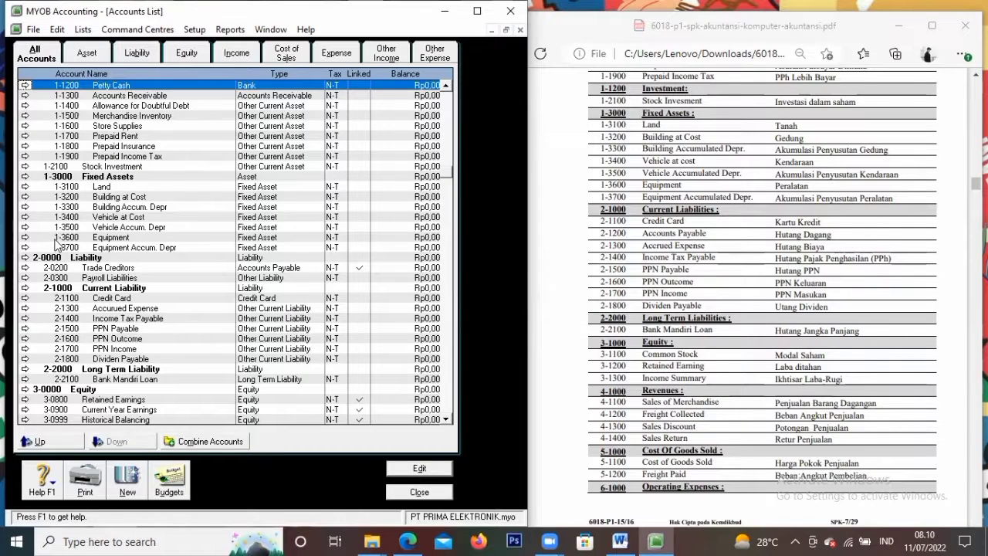
scroll(62, 255, down, 1)
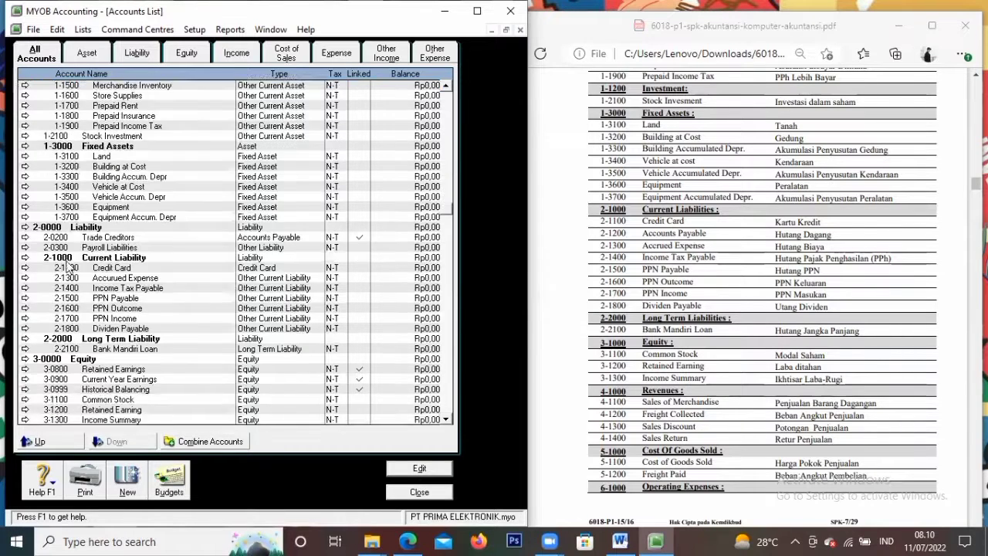
click(25, 277)
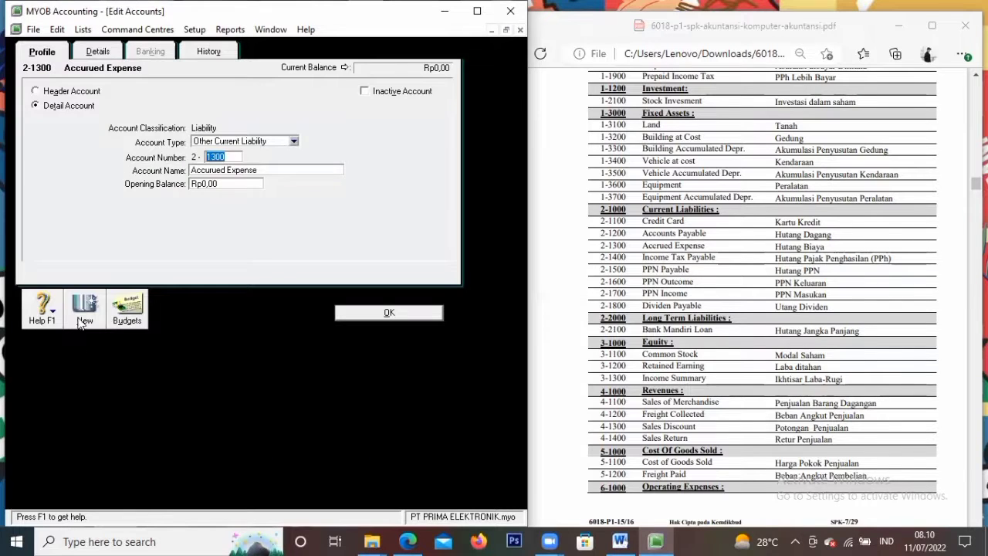
click(82, 316)
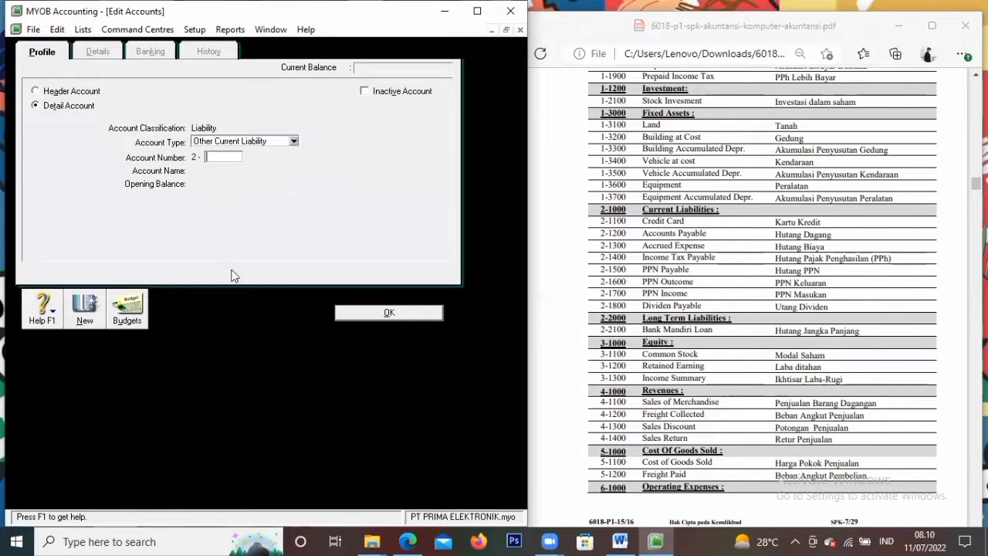
click(237, 148)
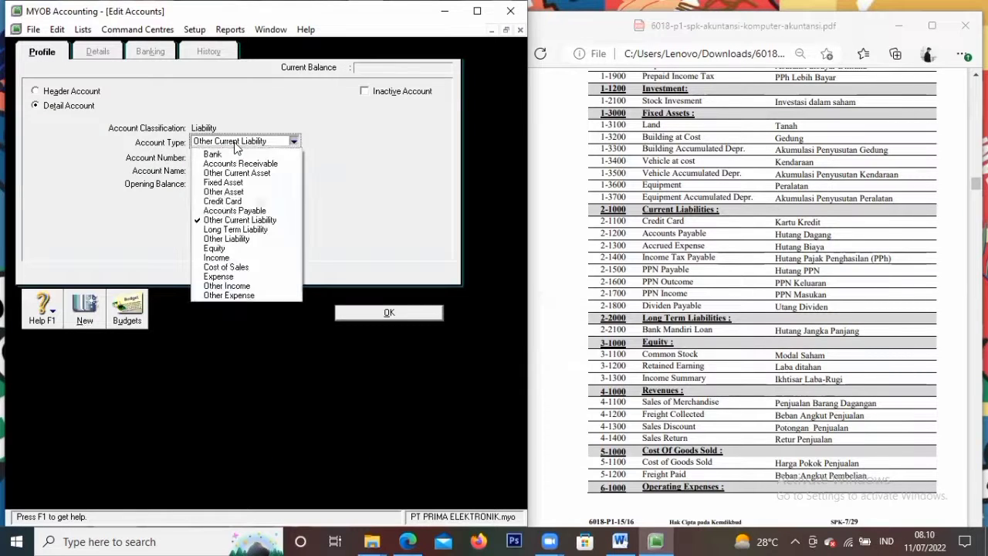
click(265, 214)
click(229, 157)
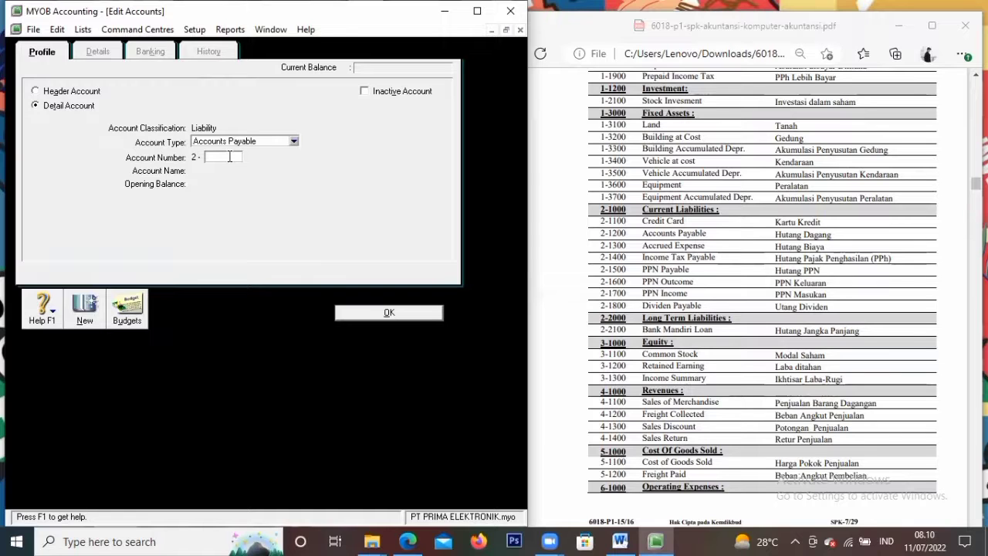
text(120)
key(Tab)
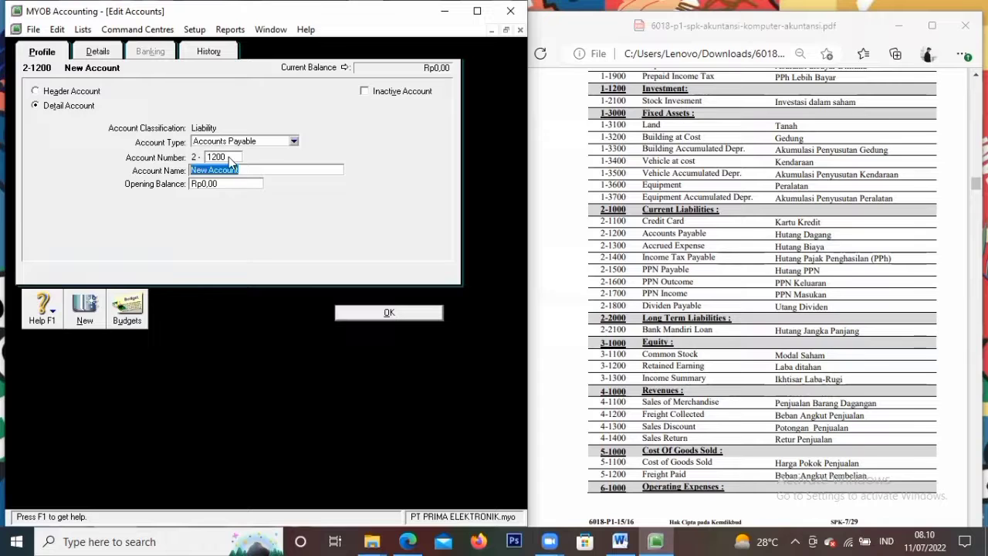
key(BackSpace)
key(BackSpace)
text(Acco)
click(387, 312)
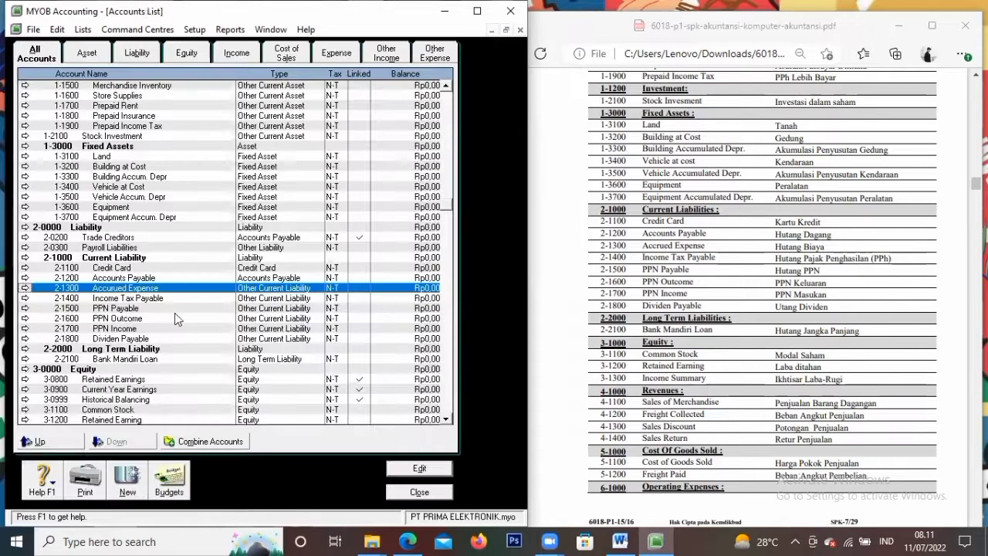
scroll(698, 280, down, 2)
scroll(247, 293, down, 5)
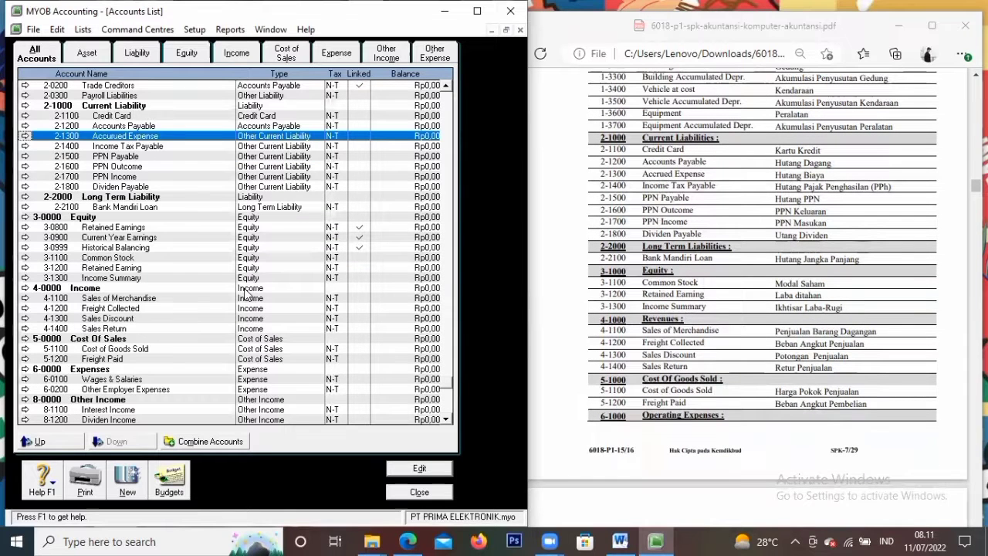
scroll(239, 288, down, 1)
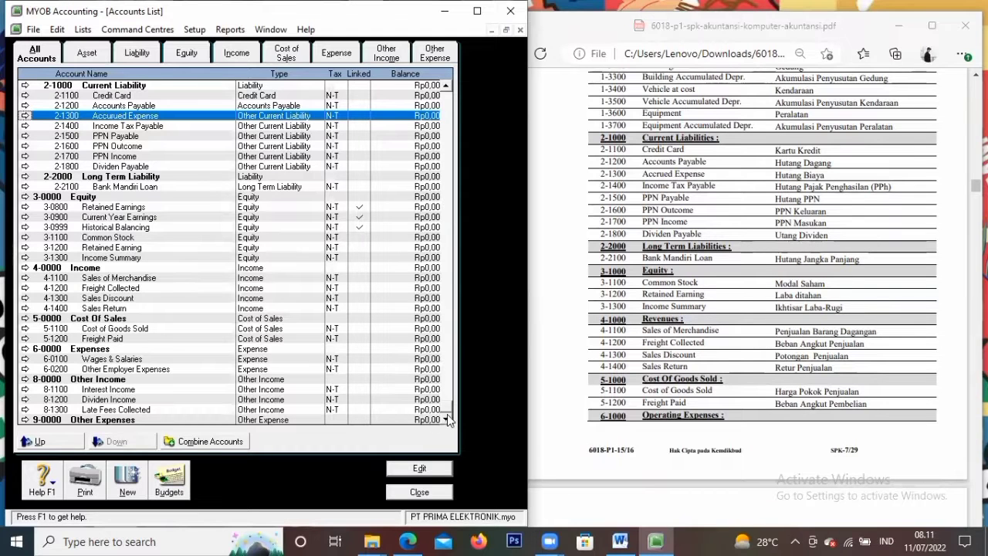
scroll(610, 352, down, 5)
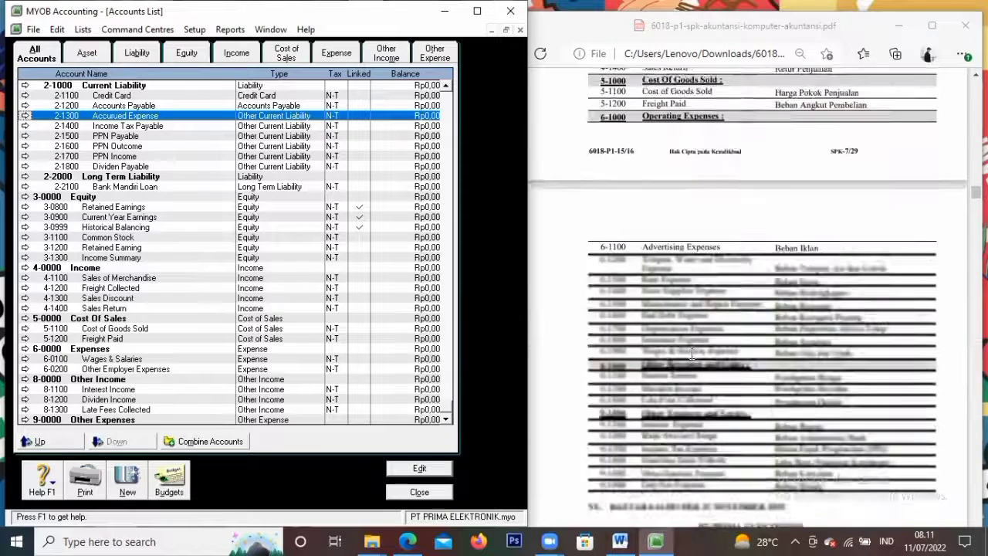
scroll(668, 357, up, 2)
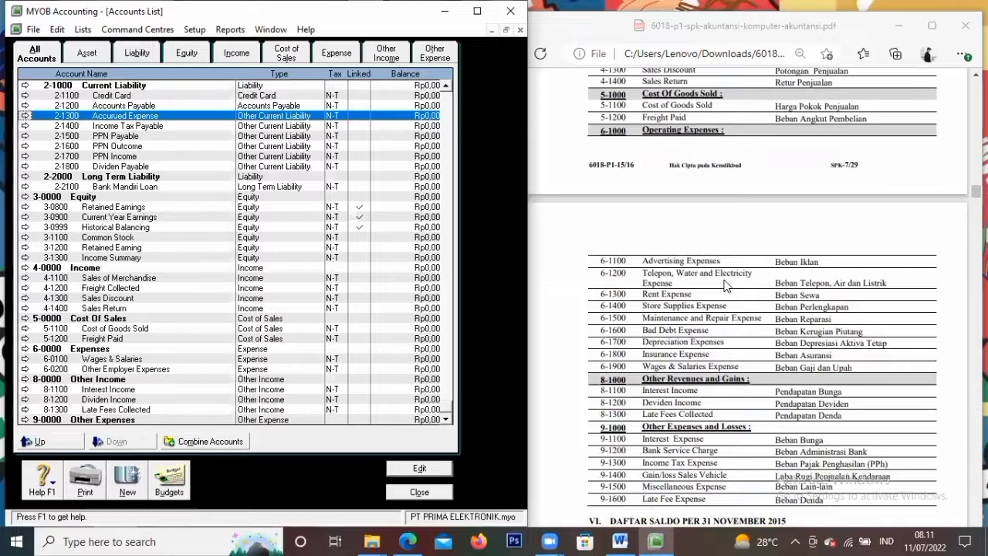
click(28, 359)
Add Expense-type account 6-1100 Advertising Expenses
click(85, 309)
click(252, 142)
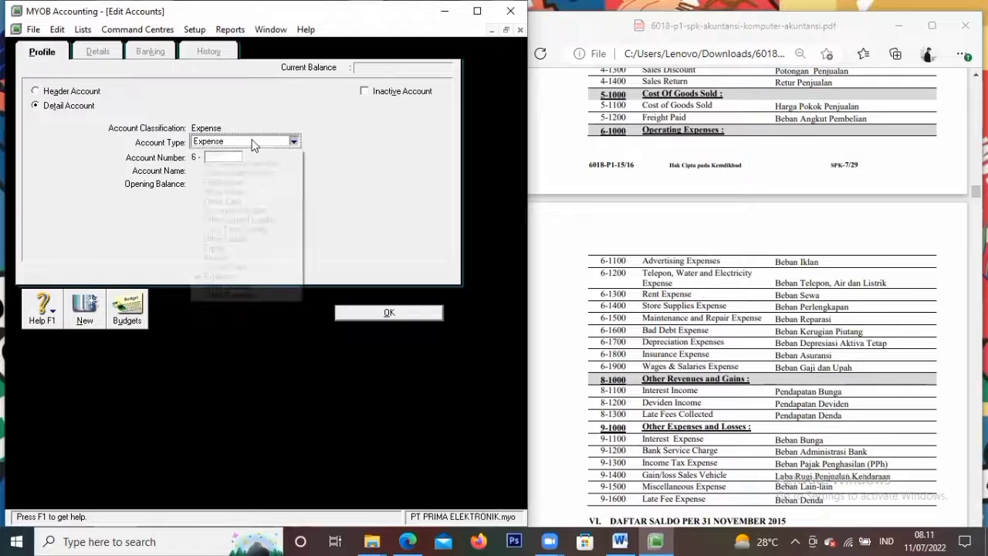
click(251, 278)
click(211, 159)
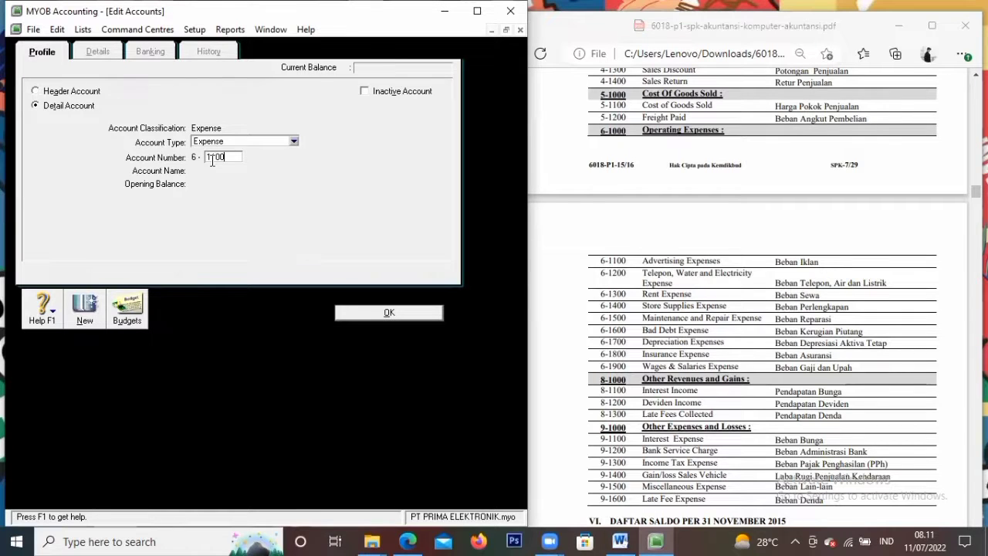
key(Tab)
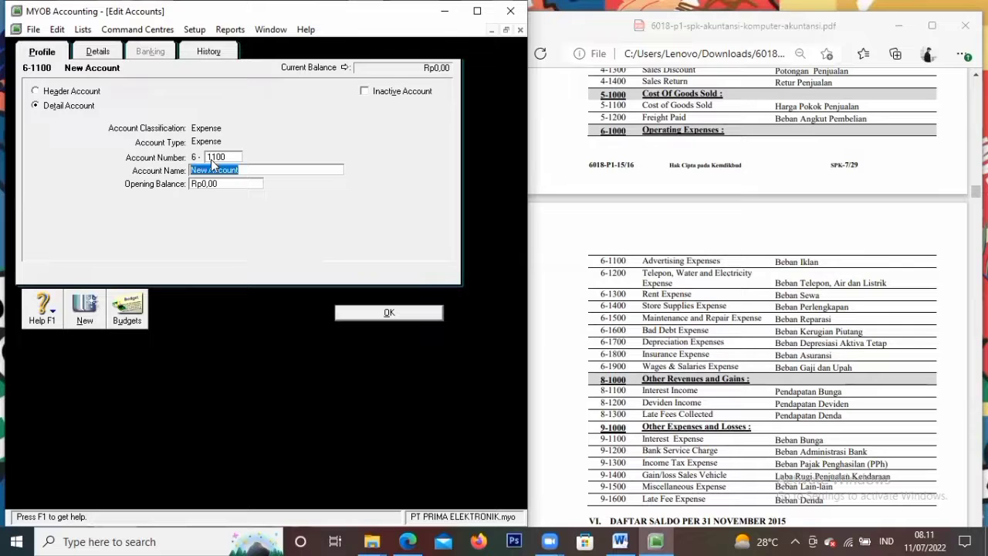
text(Advertisin)
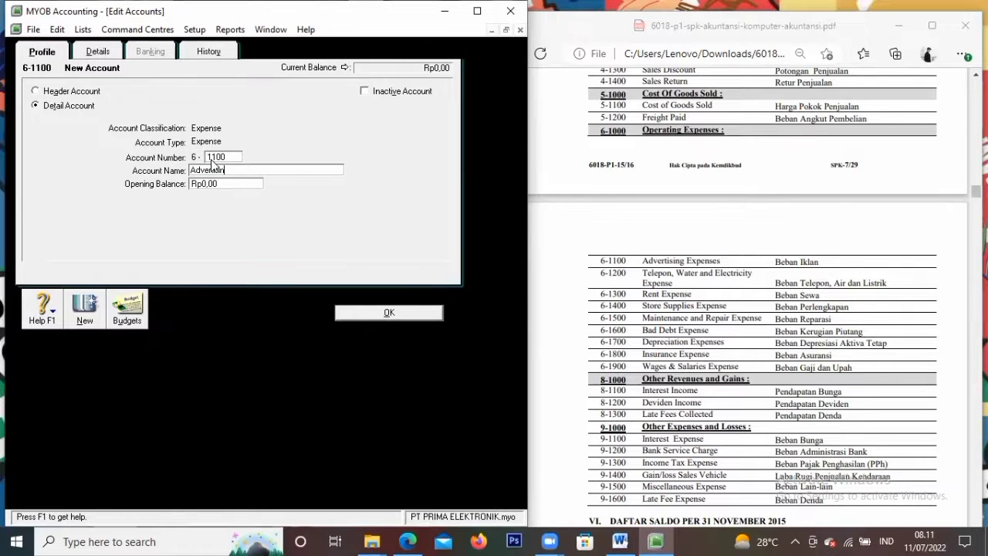
text(g Expenses)
click(85, 305)
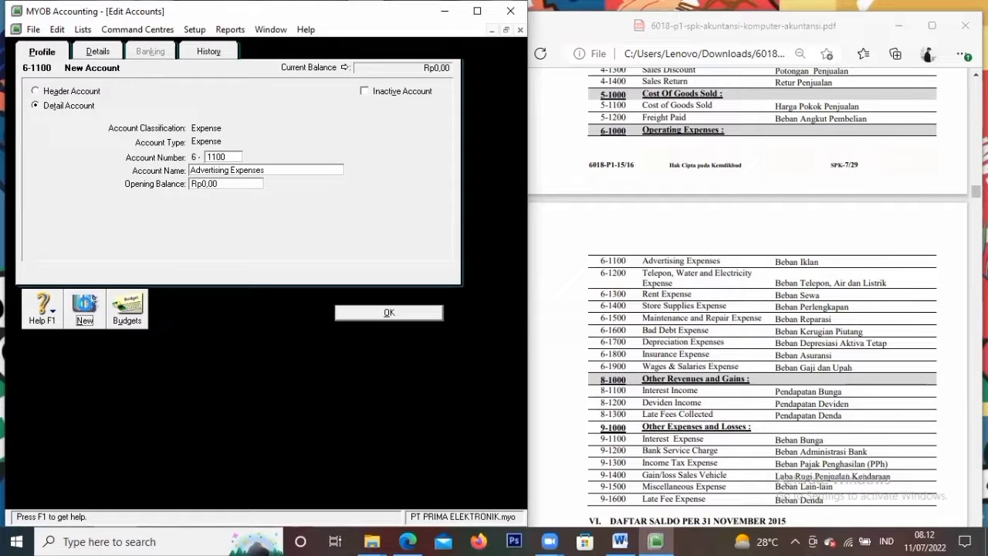
Add expense accounts 6-1200 Telp, Water and Electricity Expense and 6-1300 Rent Expense
click(223, 159)
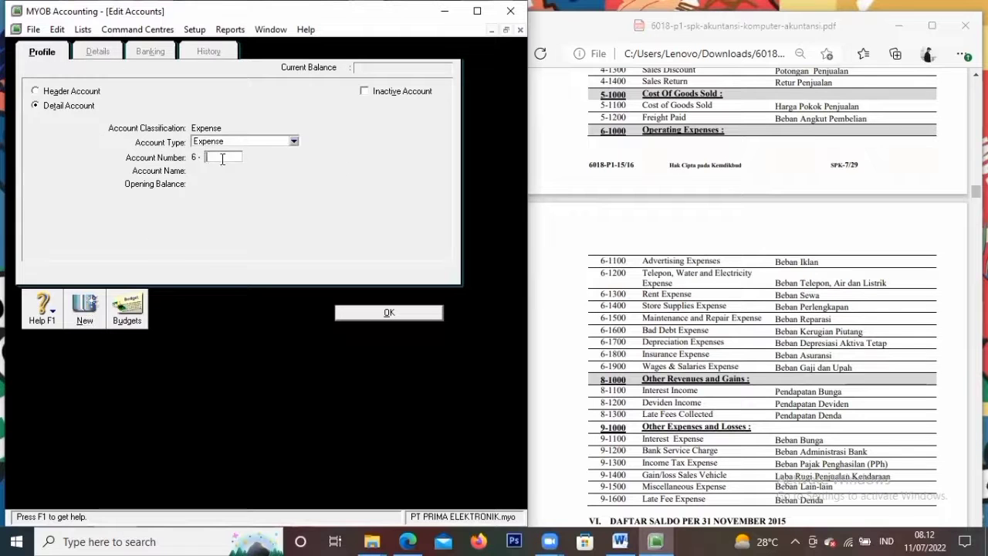
text(1200)
key(Tab)
text(Telp, Wate)
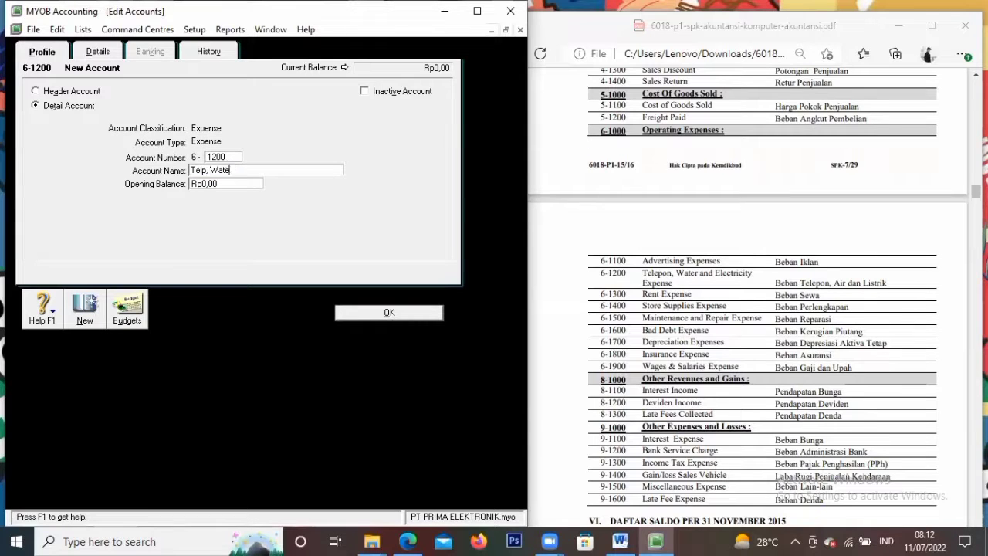
text(r and Electricity Ex)
click(83, 320)
text(1300)
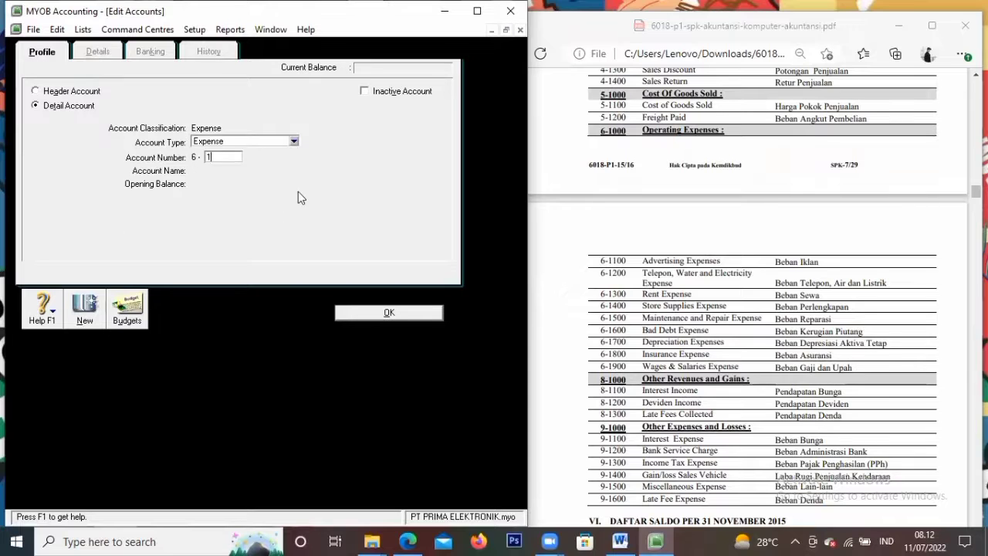
key(Tab)
text(Rent Expense)
click(83, 320)
Add expense accounts 6-1400 Store Supplies Expense and 6-1500 Maintenance and Repair Expense
text(1400)
key(Tab)
text(Store S)
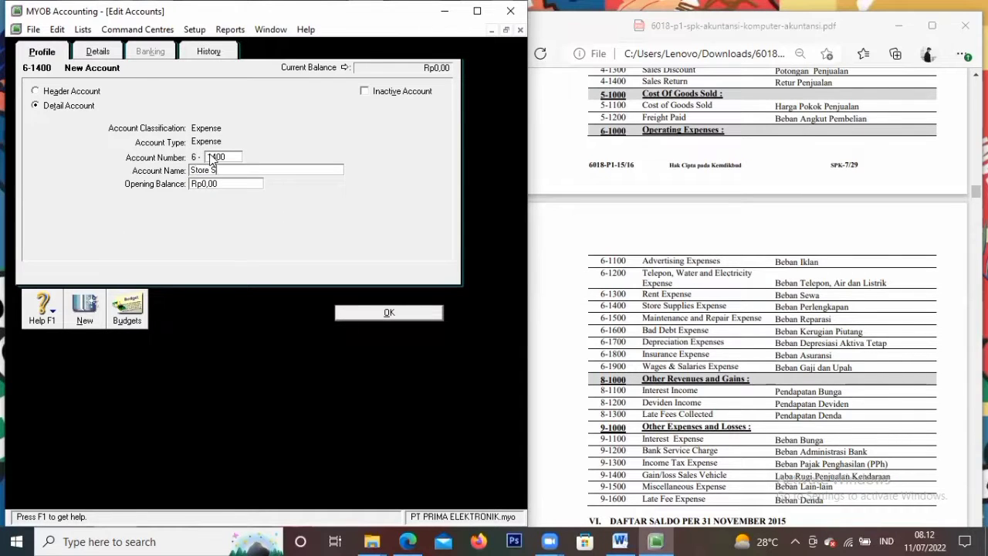
text(upplies Expense)
click(85, 312)
text(1500)
key(Tab)
text(Manntenance and Repair Expense)
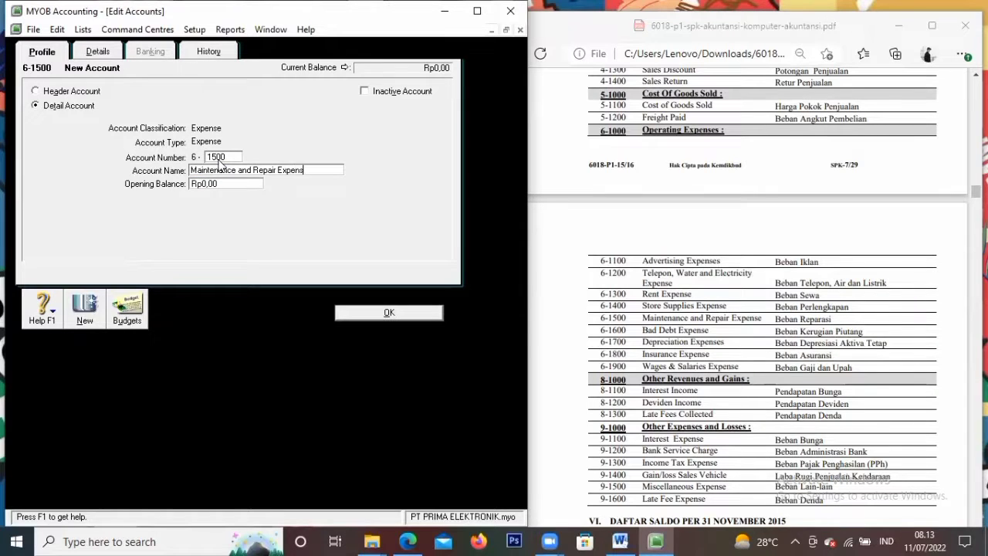
click(85, 313)
Add expense accounts 6-1600 Bad Debt Expense and 6-1700 Depreciation Expense
text(1600)
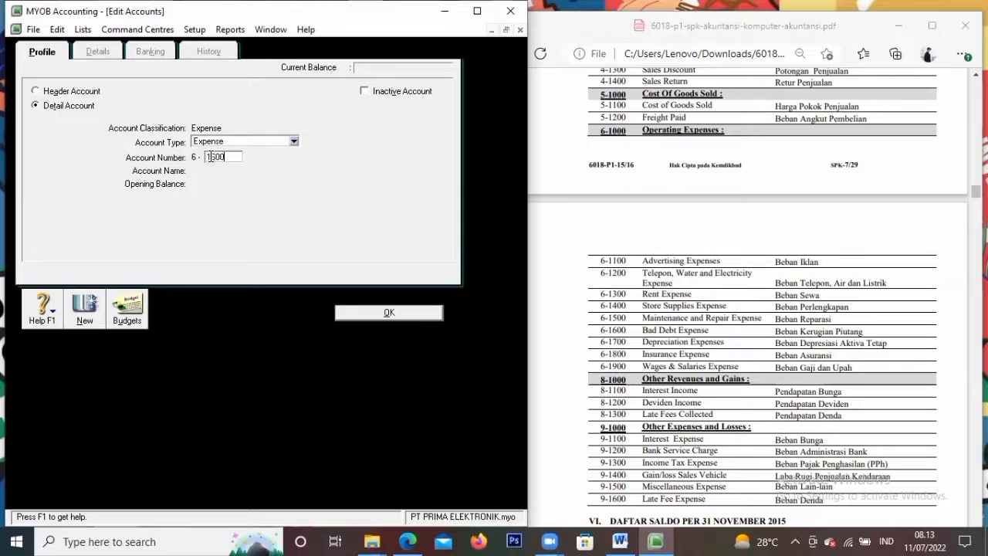
key(Tab)
text(Bad Debt Expense)
click(85, 313)
text(1700)
key(Tab)
text(Depreciation Expense)
key(Return)
Add 6-1800 Insurance Expense and 6-1900 Wages & Salaries Expense, then return to the list
text(1)
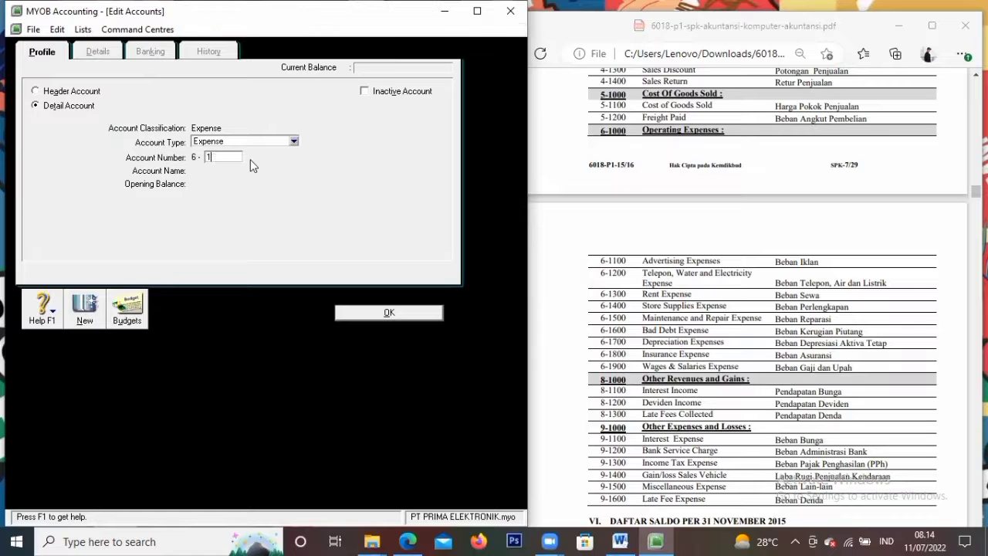
text(800)
key(Tab)
text(Insurance Expense)
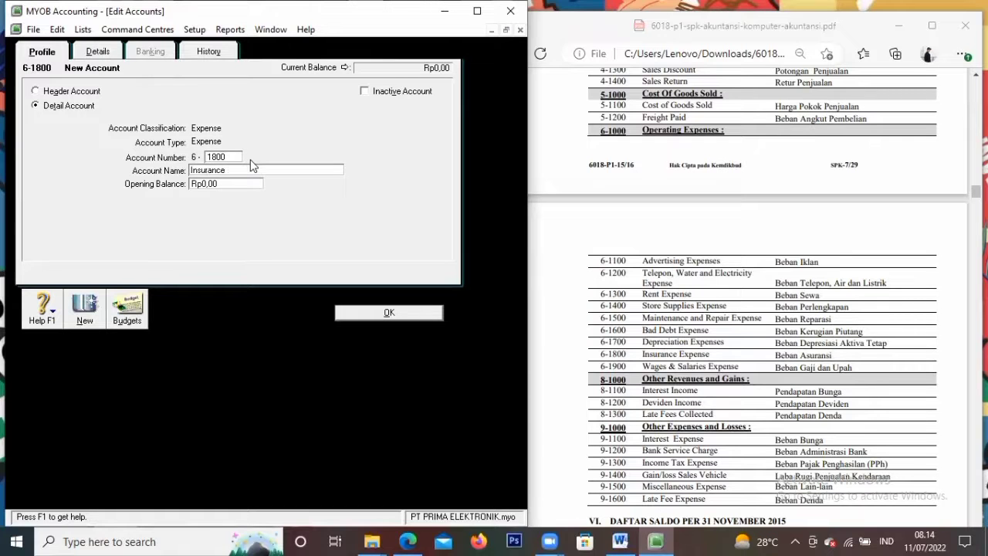
click(86, 309)
text(1900)
key(Tab)
text(Wages & Salaries Expense)
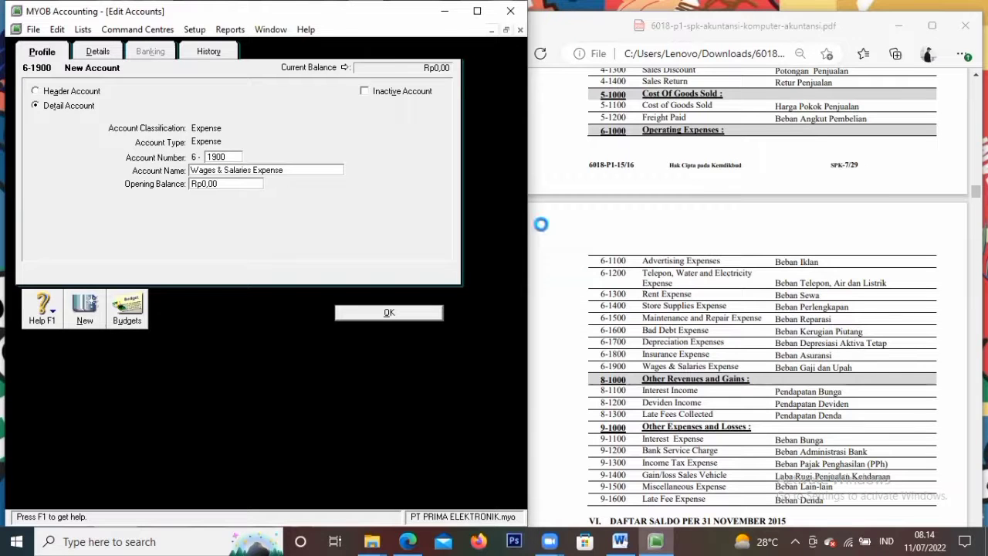
click(424, 312)
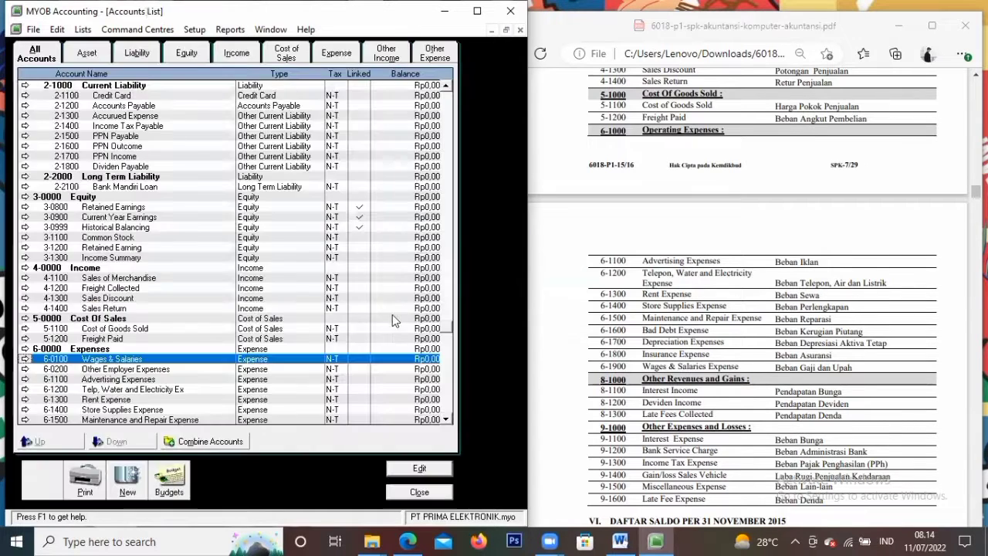
scroll(245, 346, down, 2)
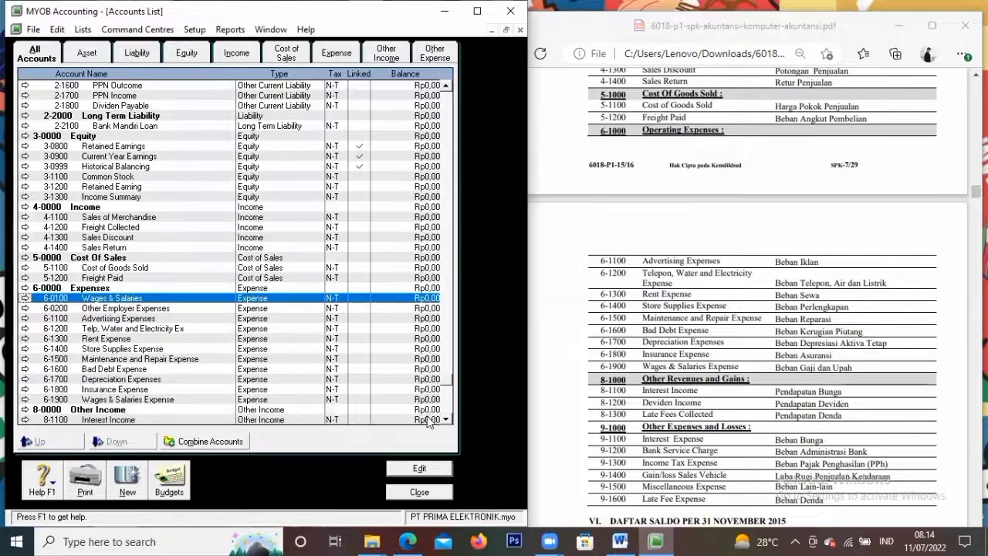
scroll(441, 423, down, 1)
scroll(595, 400, down, 5)
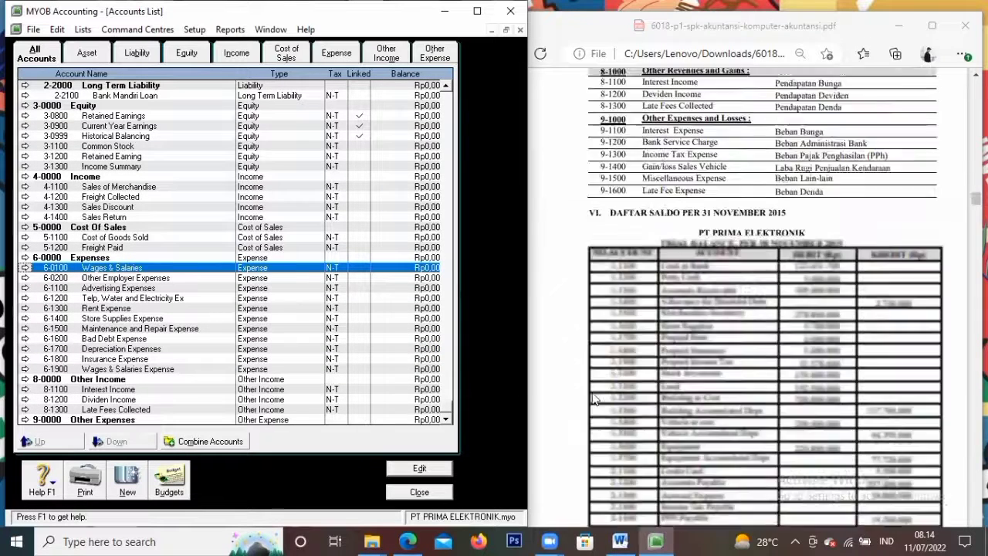
scroll(595, 399, up, 2)
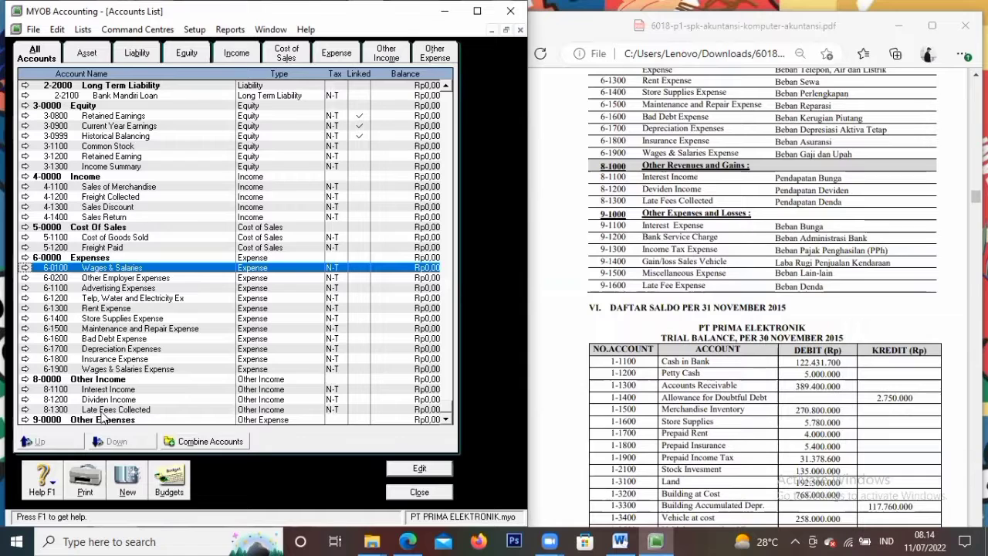
Add detail account 9-1100 Interest Expense under the Other Expenses header
click(25, 419)
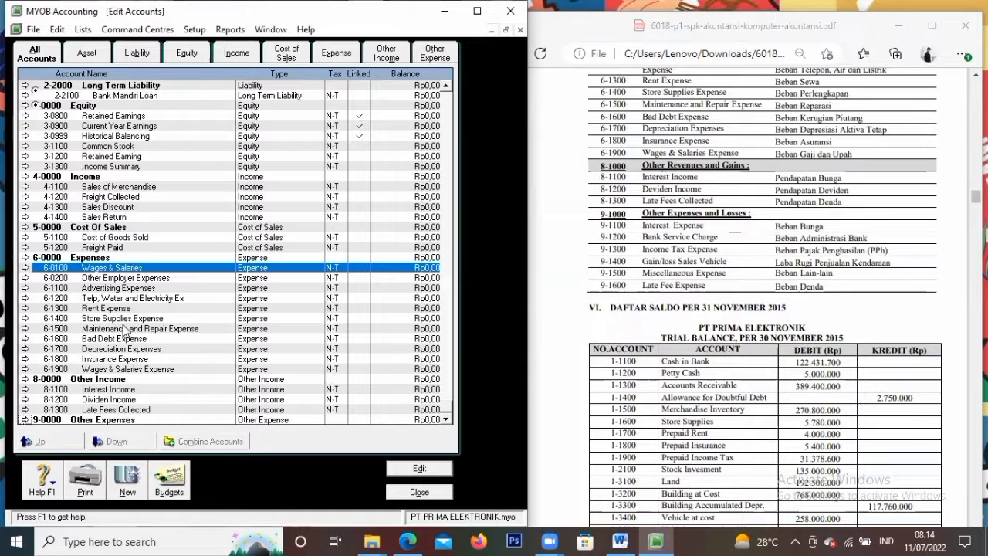
click(85, 308)
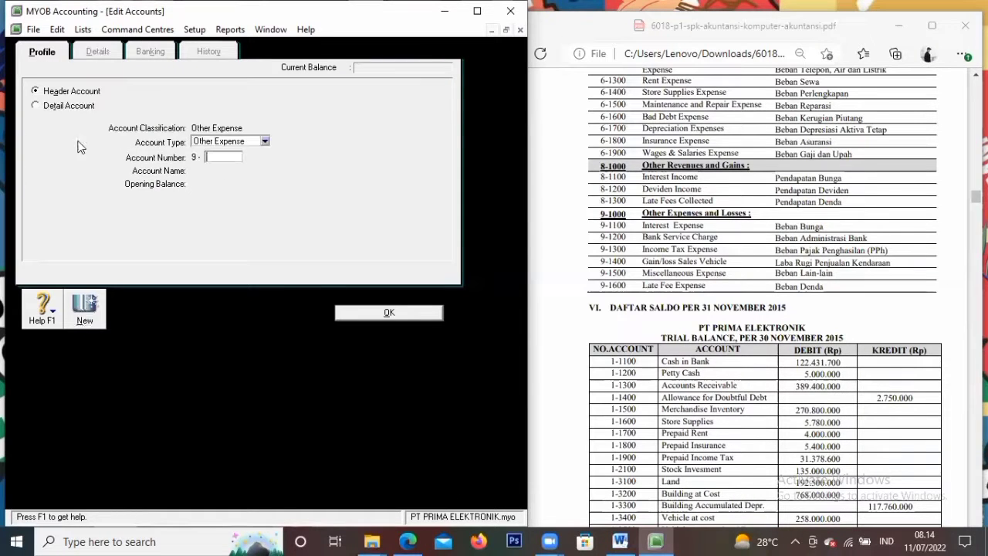
click(48, 105)
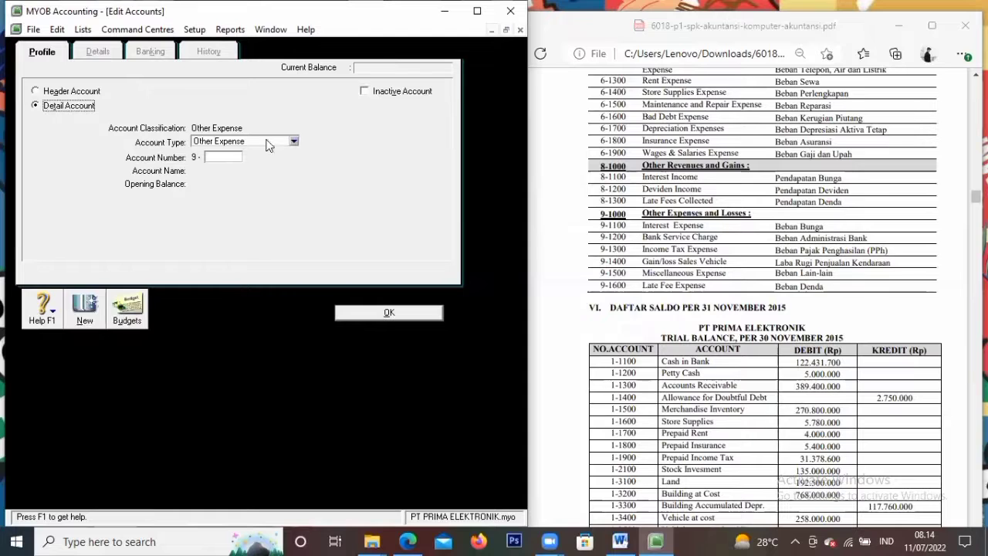
click(219, 155)
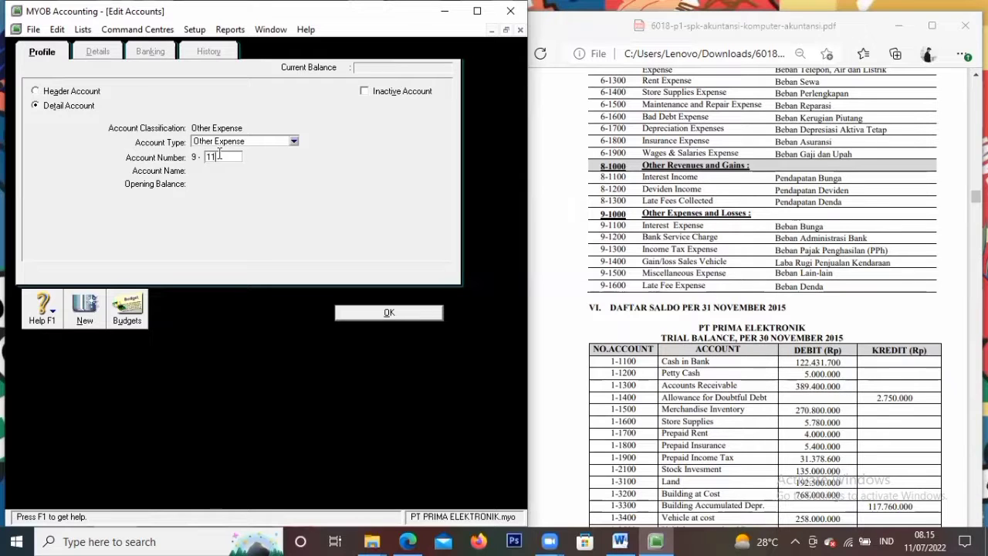
key(Tab)
text(Inte)
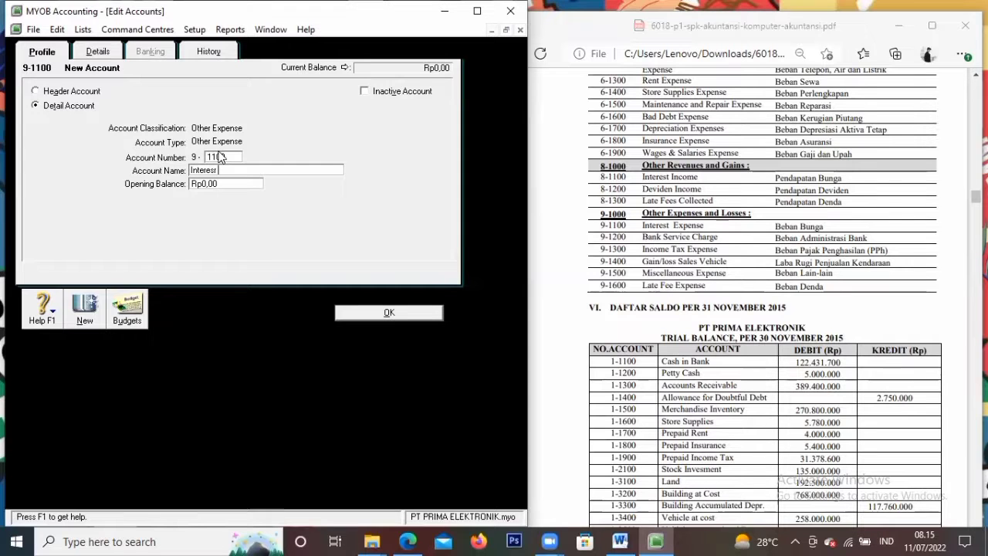
text(resr Expen)
key(BackSpace)
text(t)
click(102, 302)
Add accounts 9-1200 Bank Service Charge and 9-1300 Income Tax Expense
text(1200)
key(Tab)
text(B)
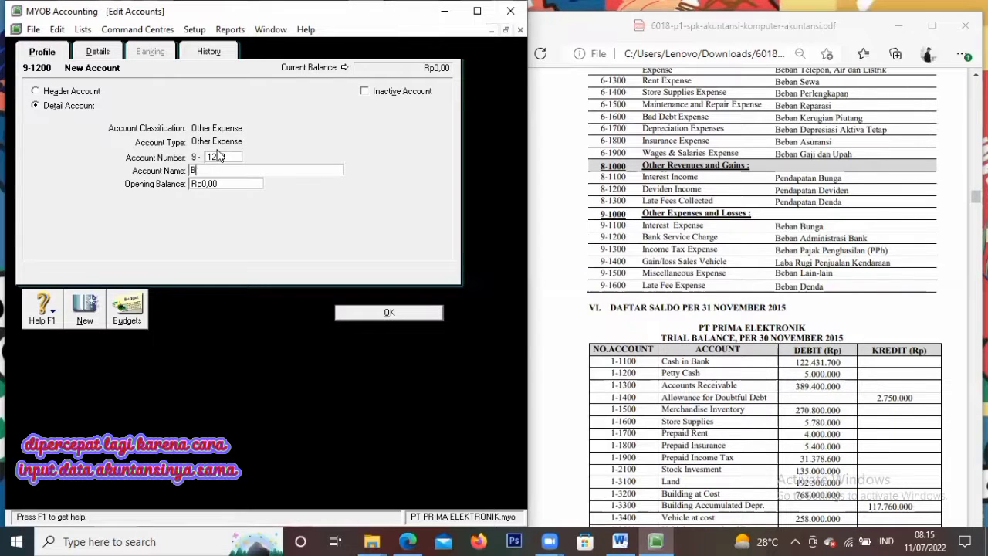
text(ank Service Charge)
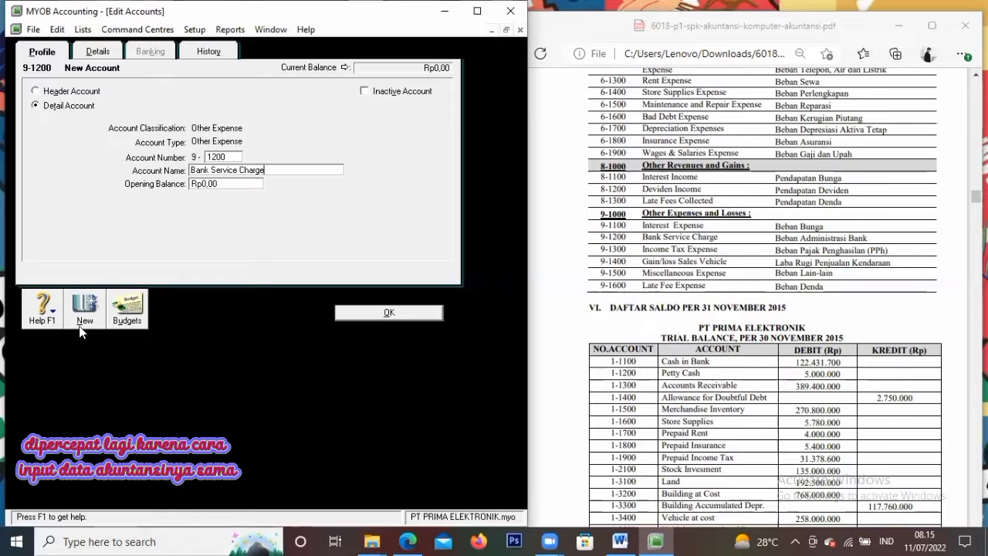
click(81, 322)
text(1300)
key(Tab)
text(Income Tax Expense)
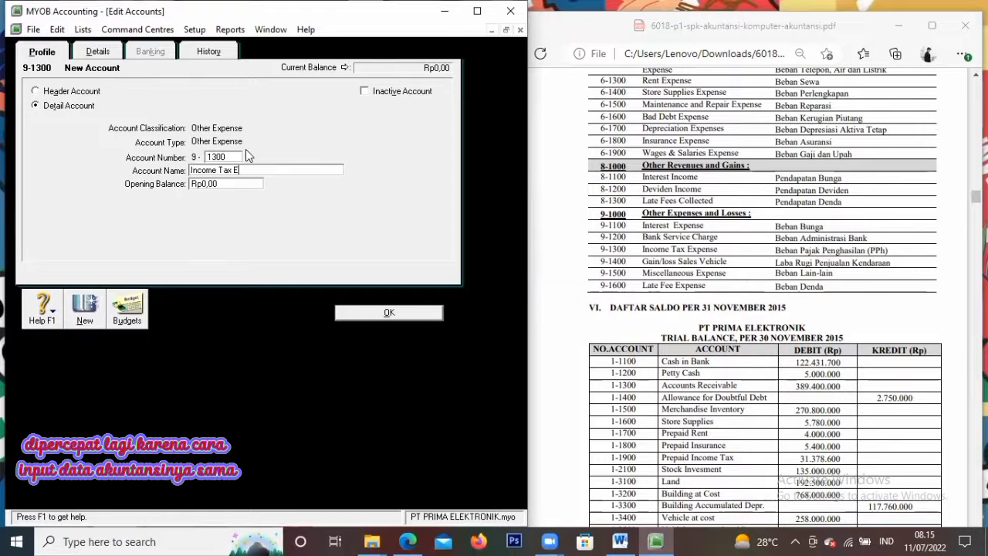
click(82, 311)
Add accounts 9-1400 Gain/ Loss Sales Vehicle and 9-1500 Miscellaneous Expense
text(1400)
key(Tab)
text(Gain/ Loss Sales Vehicle)
click(86, 309)
text(1500)
key(Tab)
text(Miscellaneous Expense)
click(84, 308)
Add account 9-1600 Late Fee Expense and return to the Accounts List
text(1600)
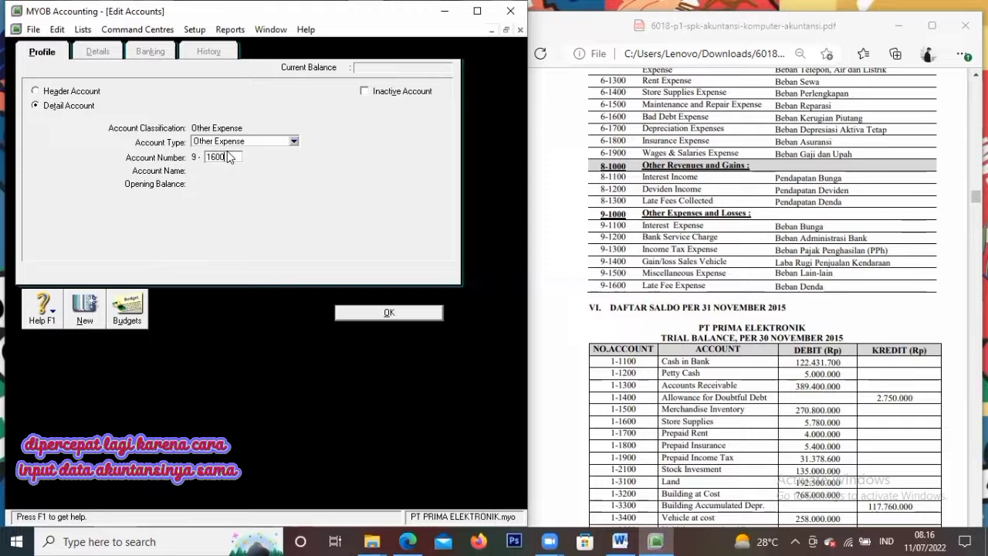
key(Tab)
text(Late)
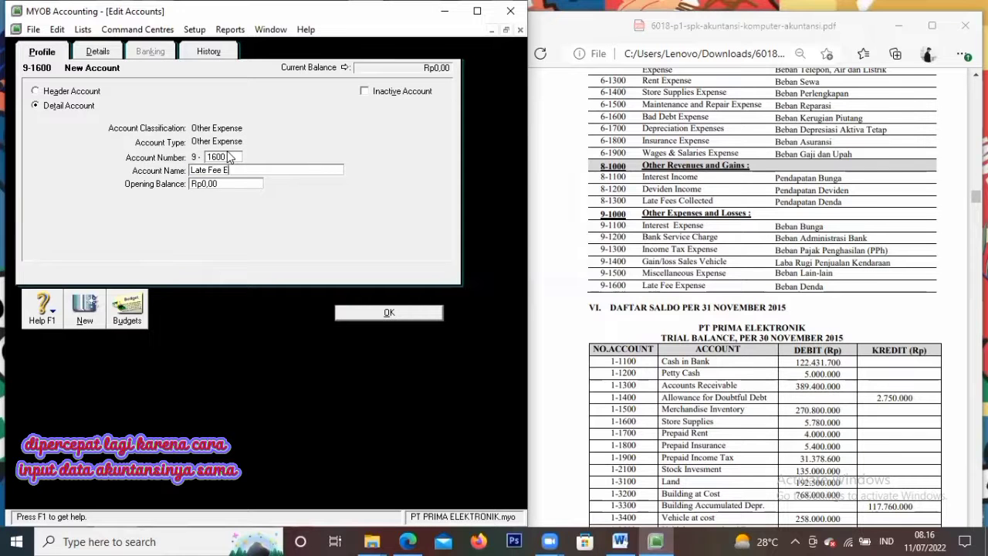
text(xpense)
click(389, 312)
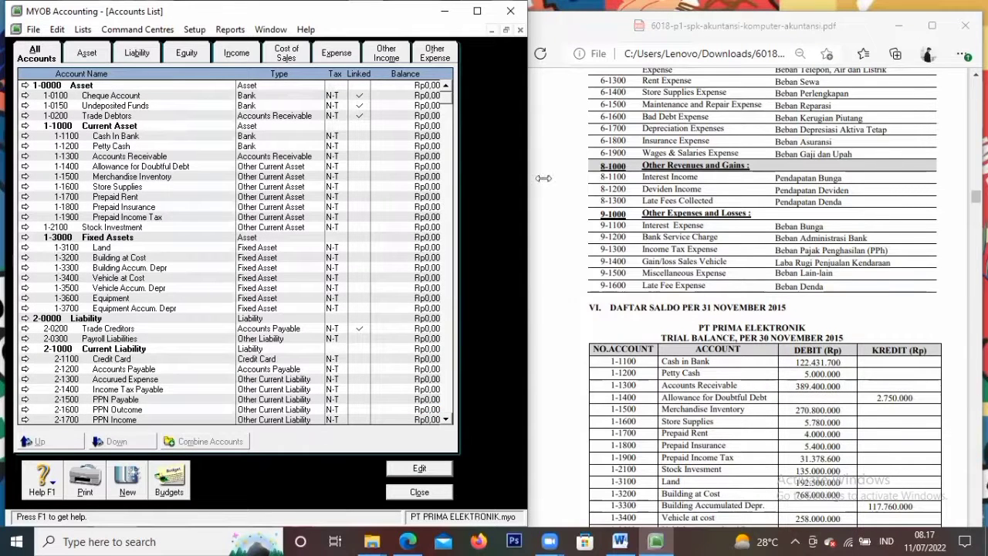
scroll(543, 178, up, 2)
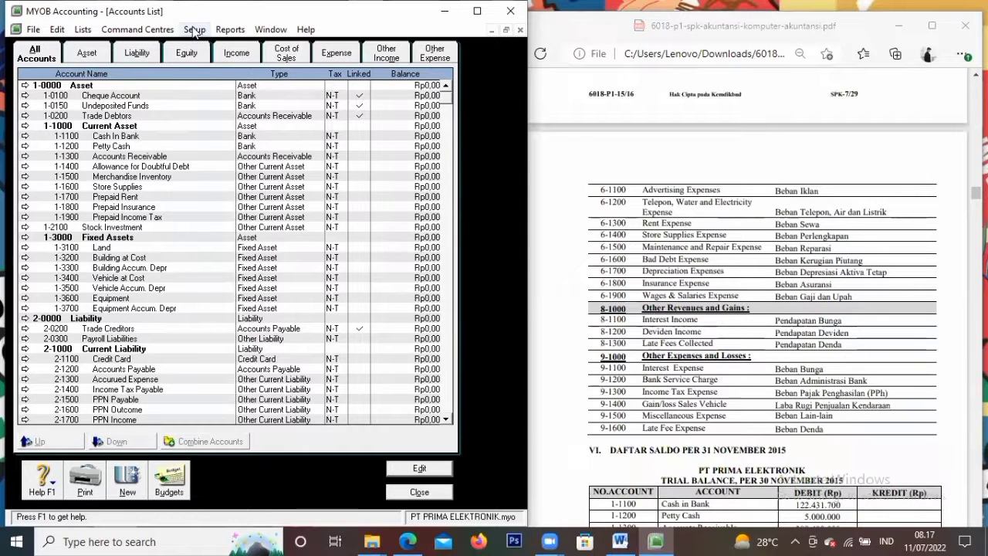
Link 1-1100 Cash In Bank as the undeposited funds account in Accounts & Banking linked accounts
click(195, 30)
click(197, 30)
click(197, 29)
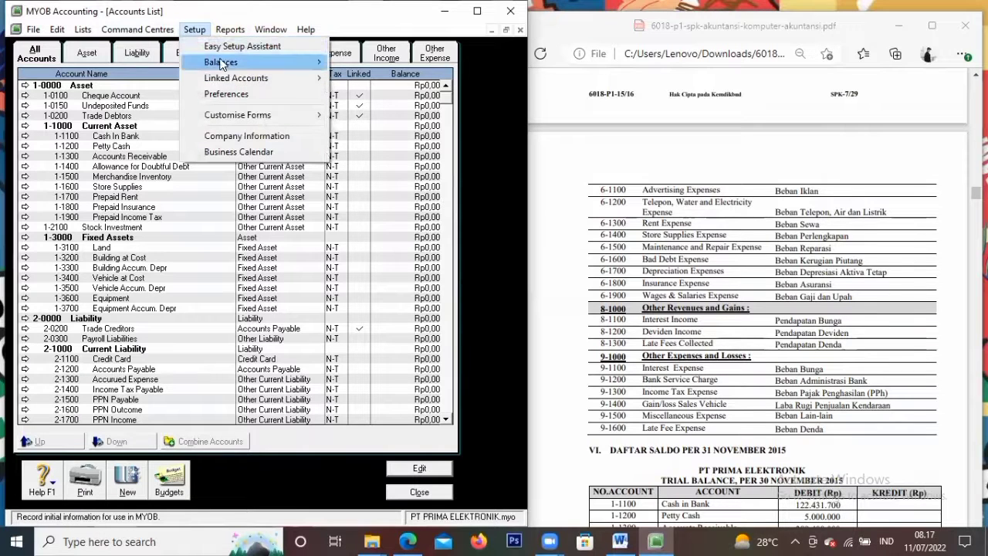
mouse_move(224, 78)
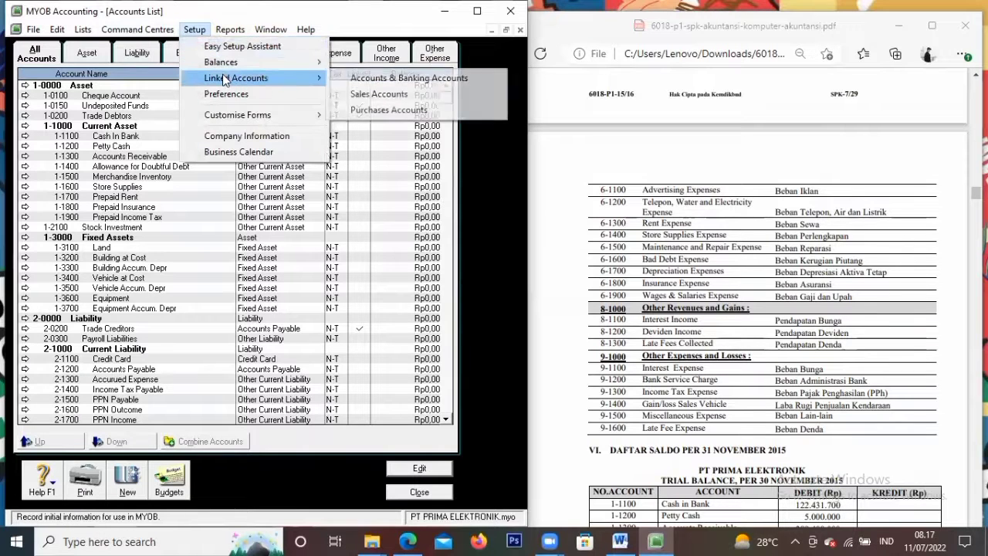
click(371, 80)
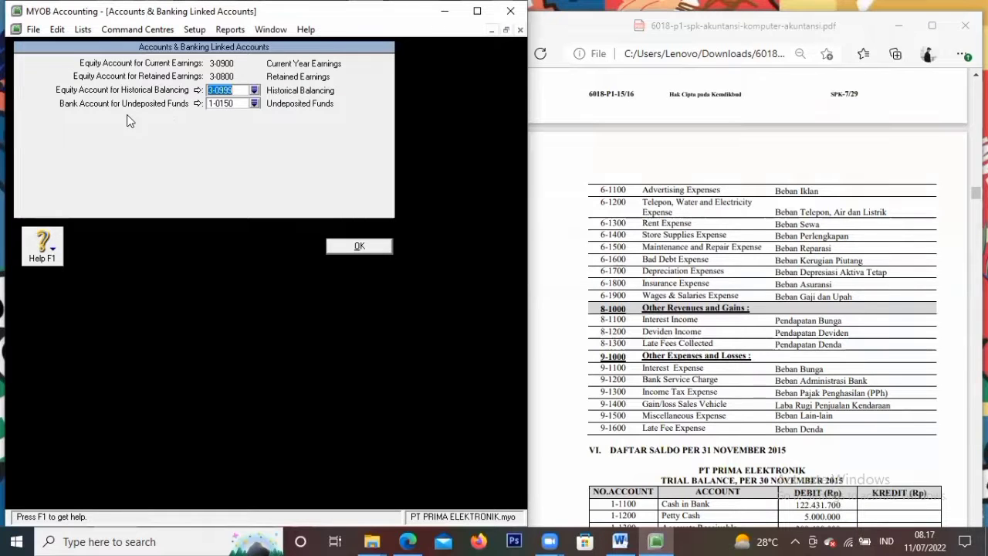
click(253, 105)
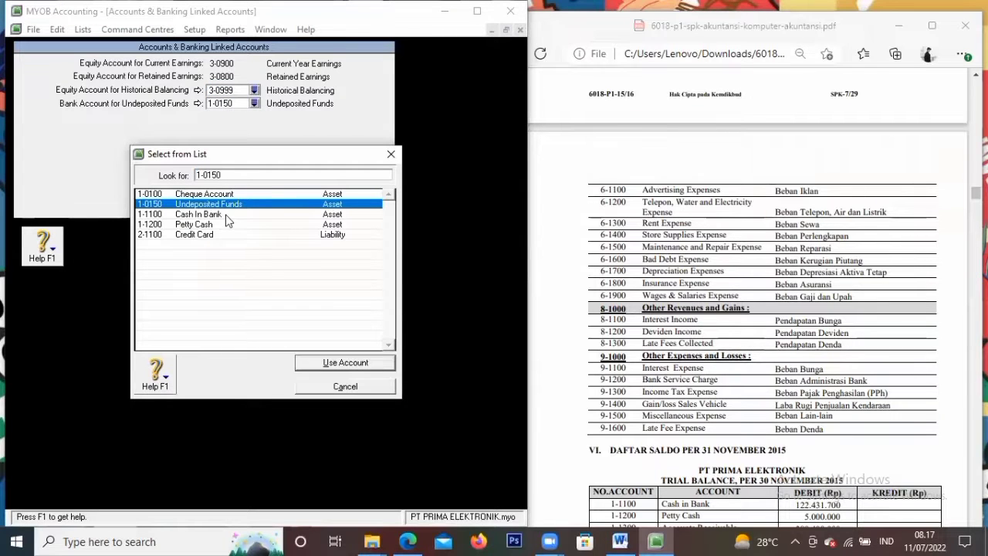
click(226, 215)
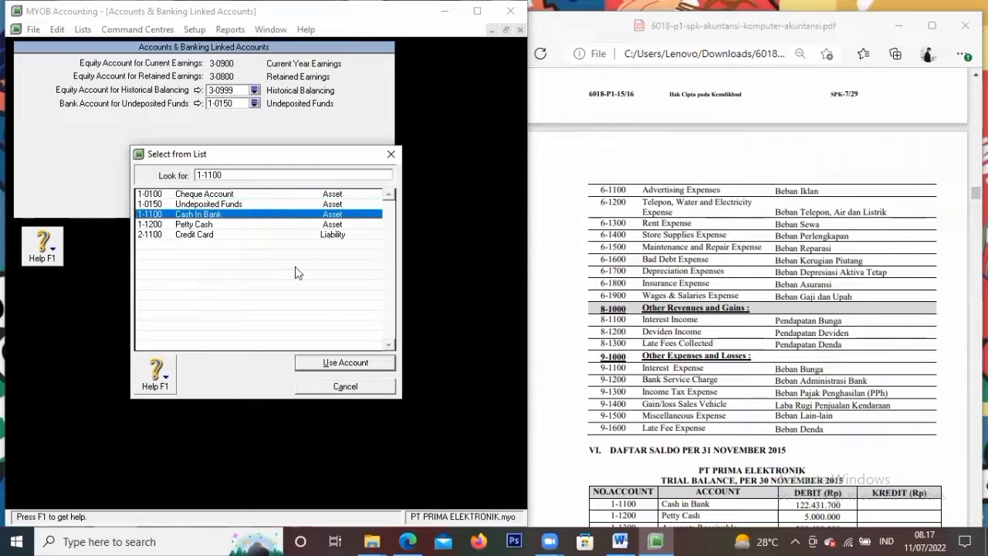
click(364, 364)
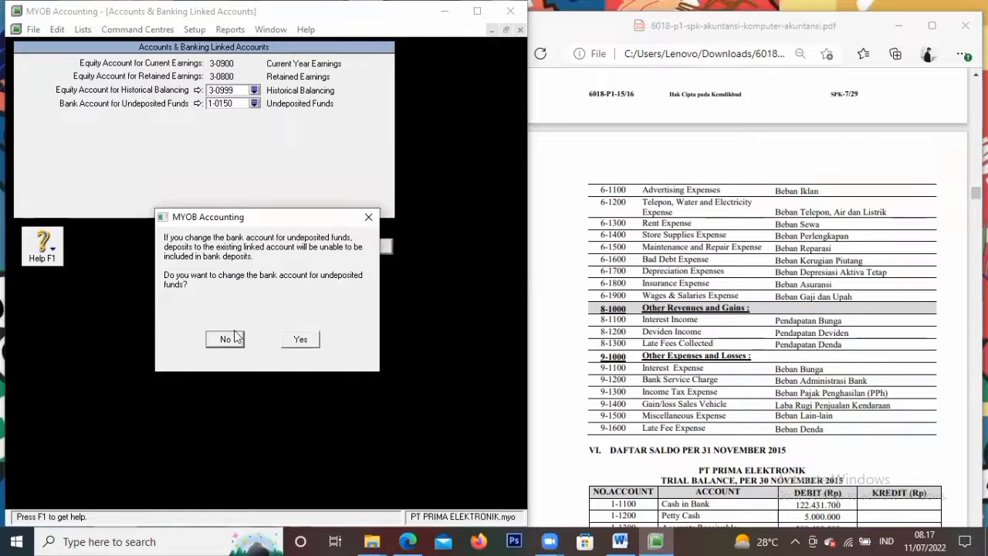
click(304, 344)
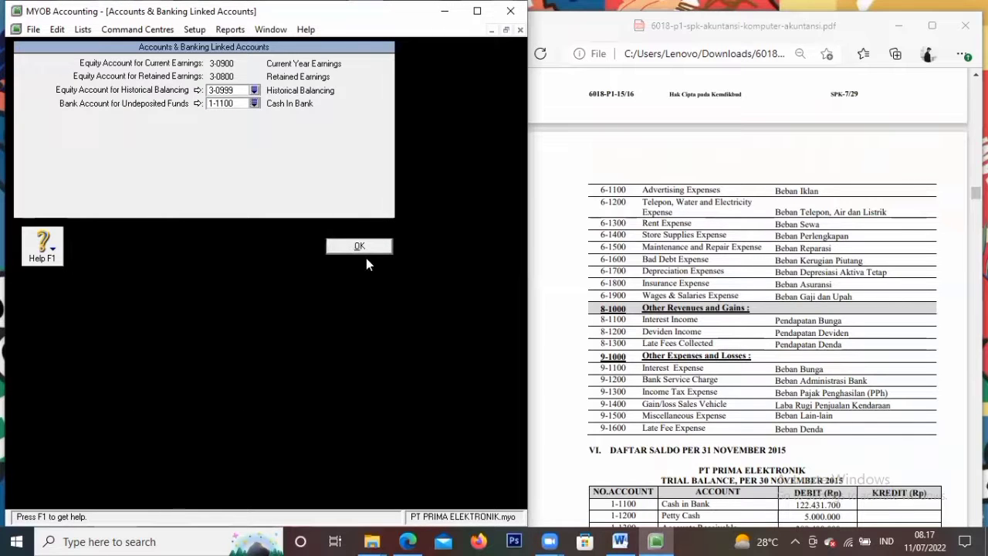
click(366, 247)
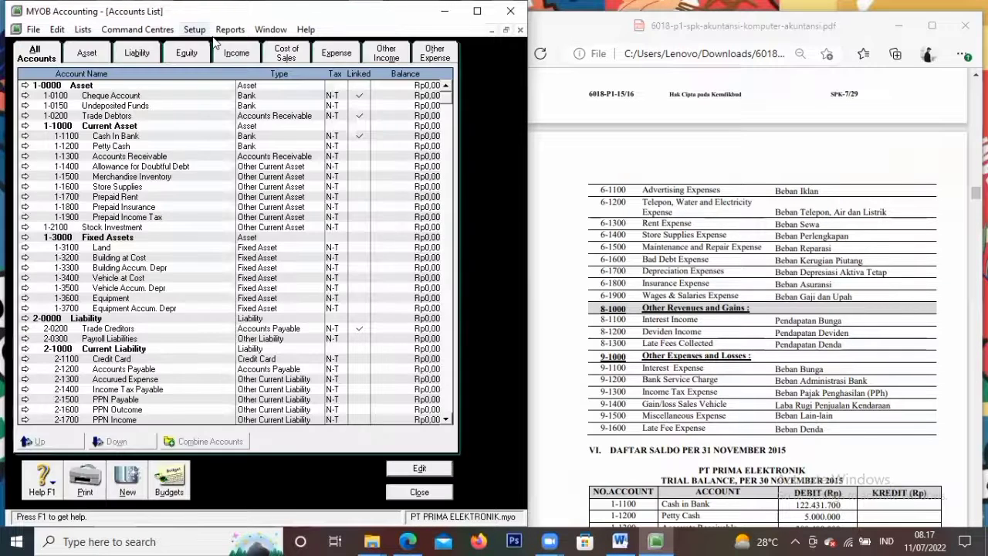
click(195, 29)
Set sales linked accounts to Accounts Receivable for receivables and 1-1100 Cash In Bank for receipts
mouse_move(230, 80)
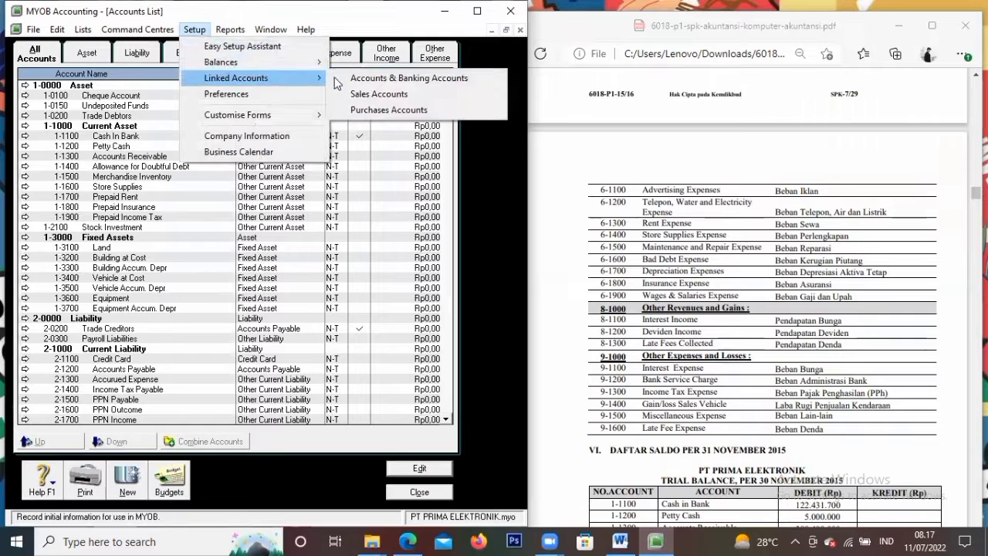
click(377, 94)
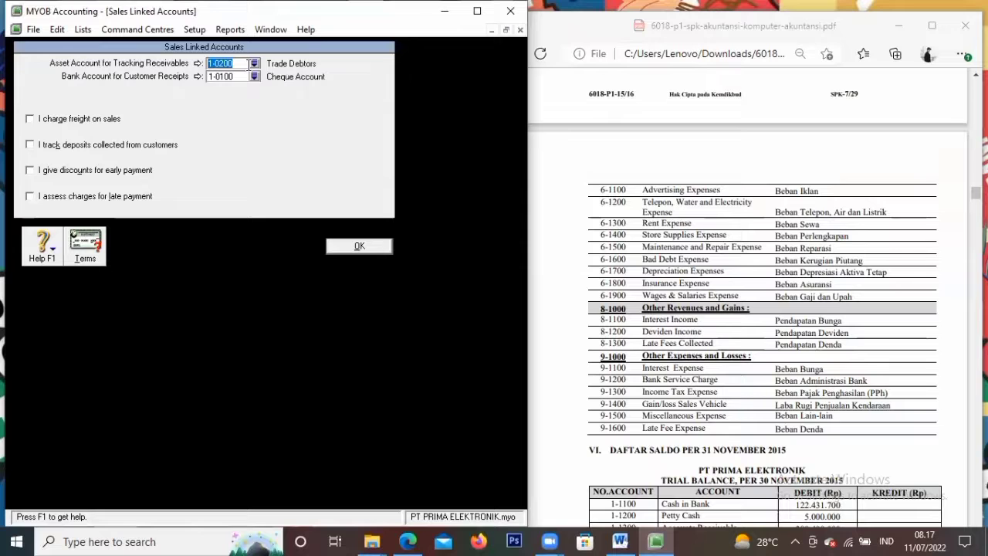
click(255, 64)
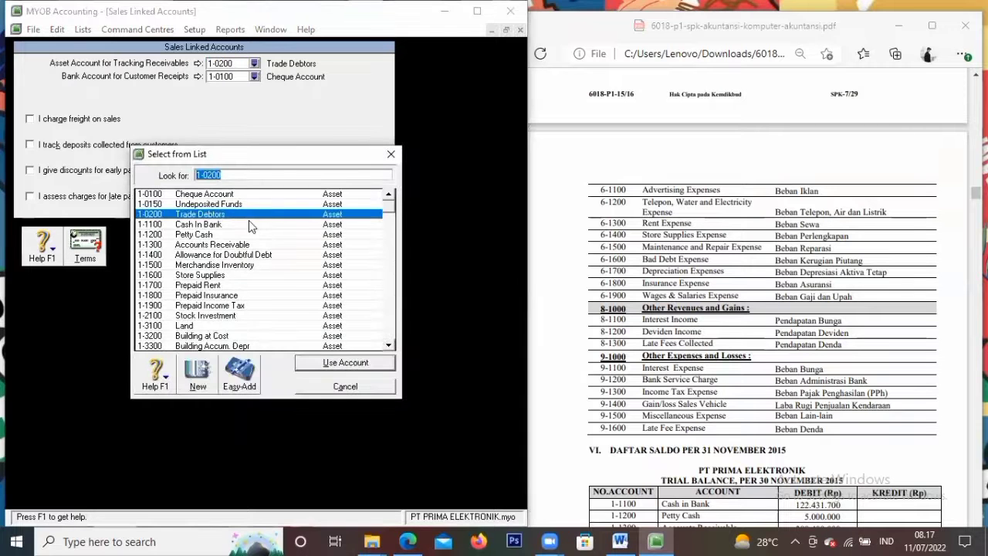
click(236, 246)
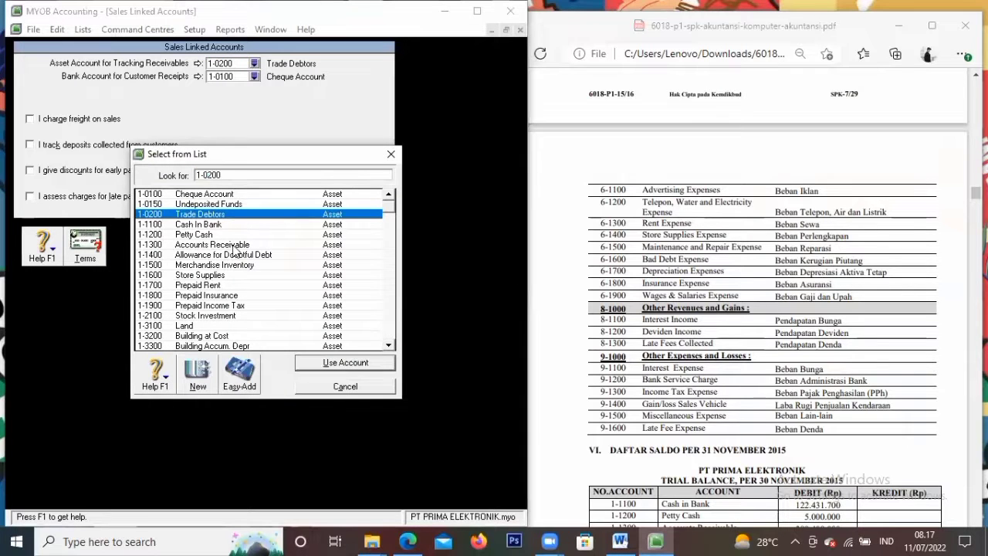
click(345, 364)
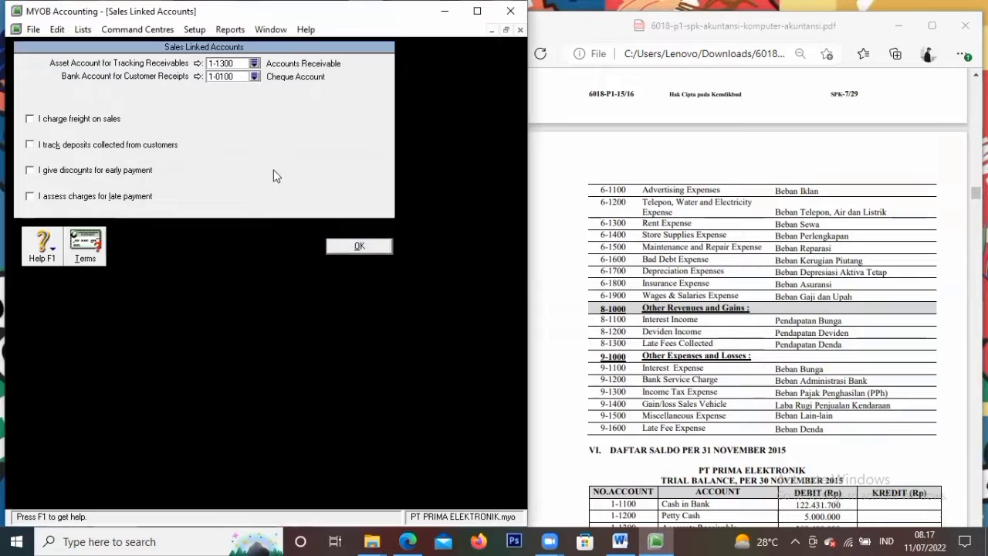
click(259, 81)
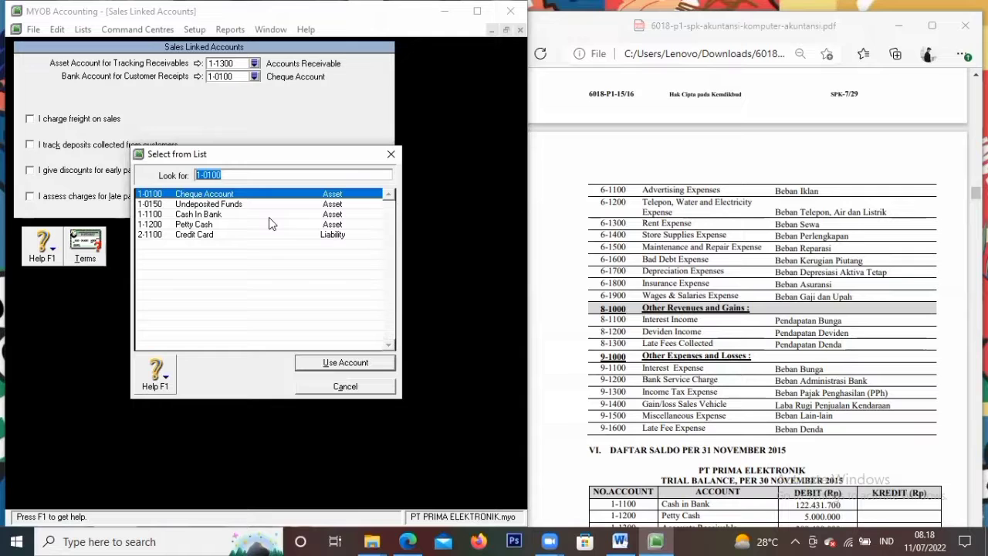
click(199, 214)
click(327, 368)
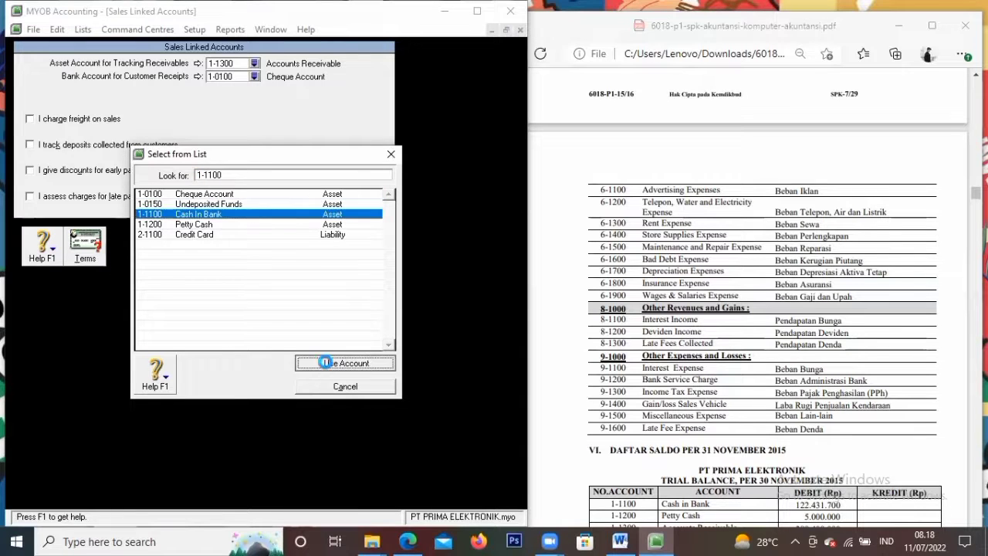
click(360, 246)
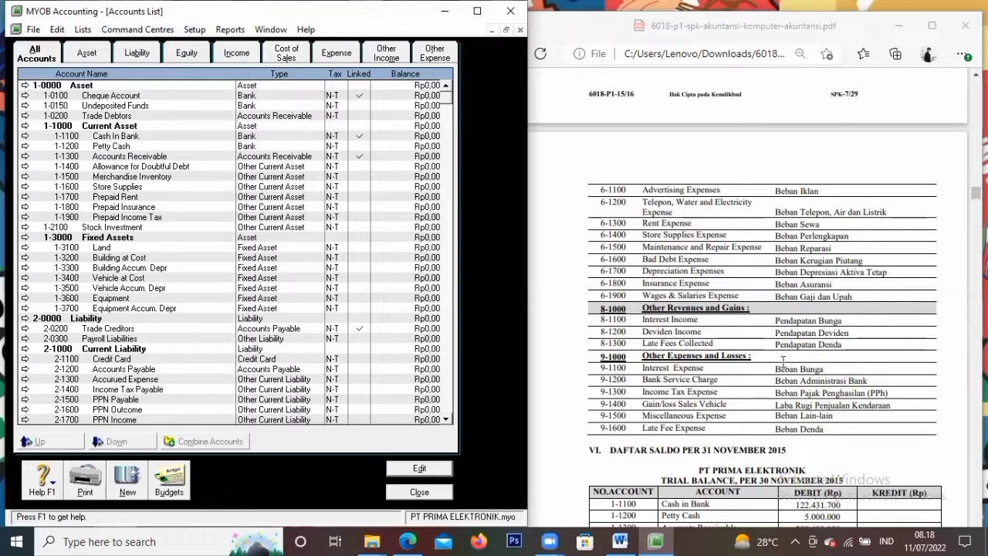
scroll(746, 364, up, 5)
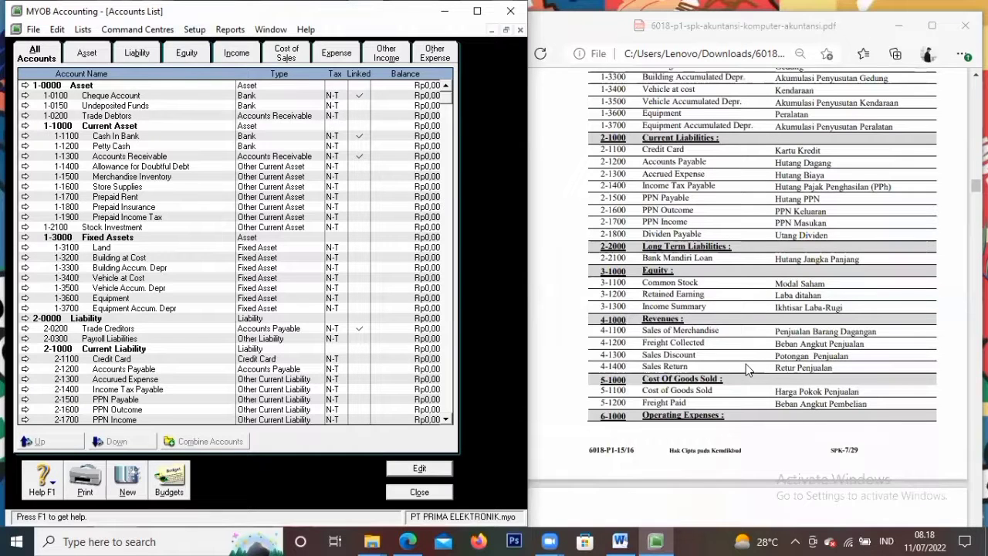
click(191, 31)
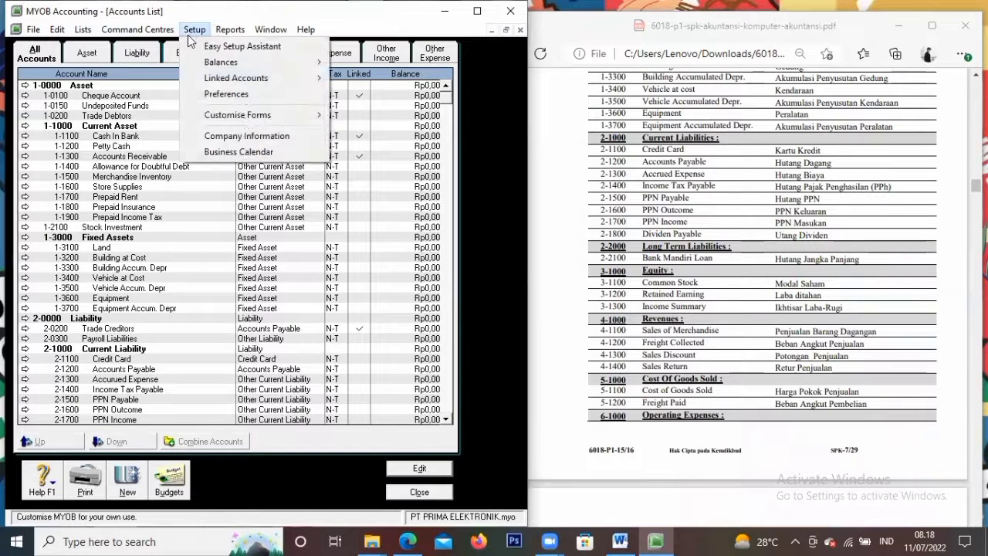
mouse_move(218, 78)
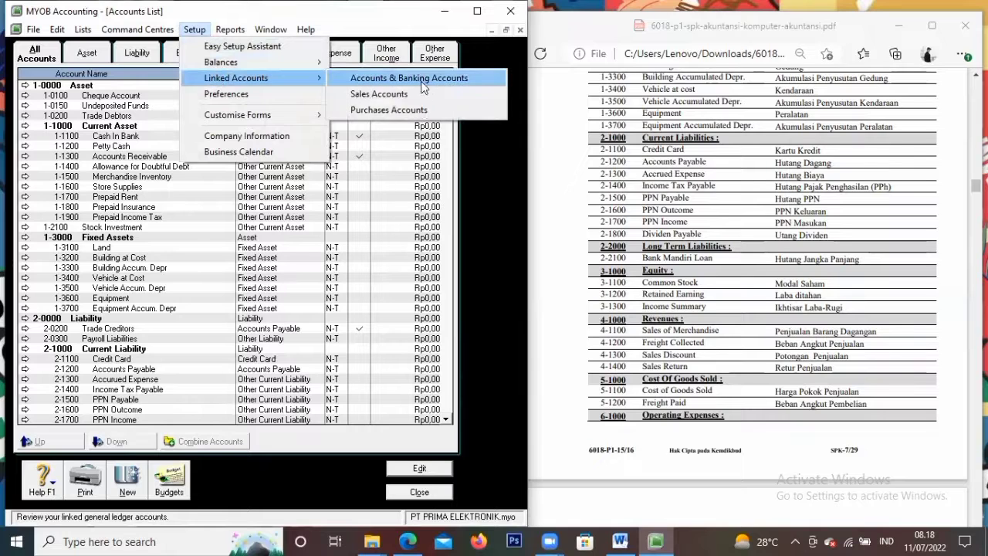
Set purchases linked accounts to 2-1200 Accounts Payable and 1-1100 Cash In Bank for paying bills
click(414, 112)
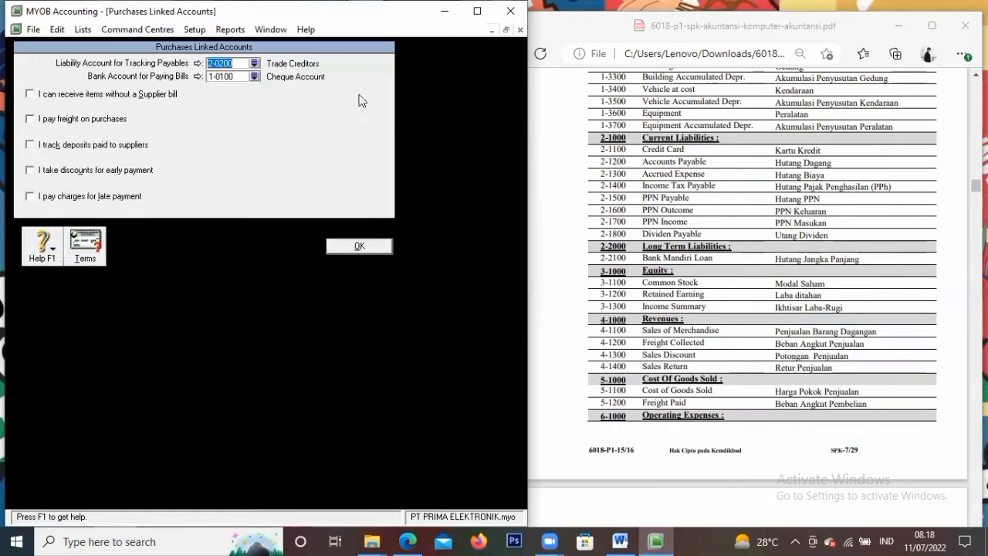
click(255, 64)
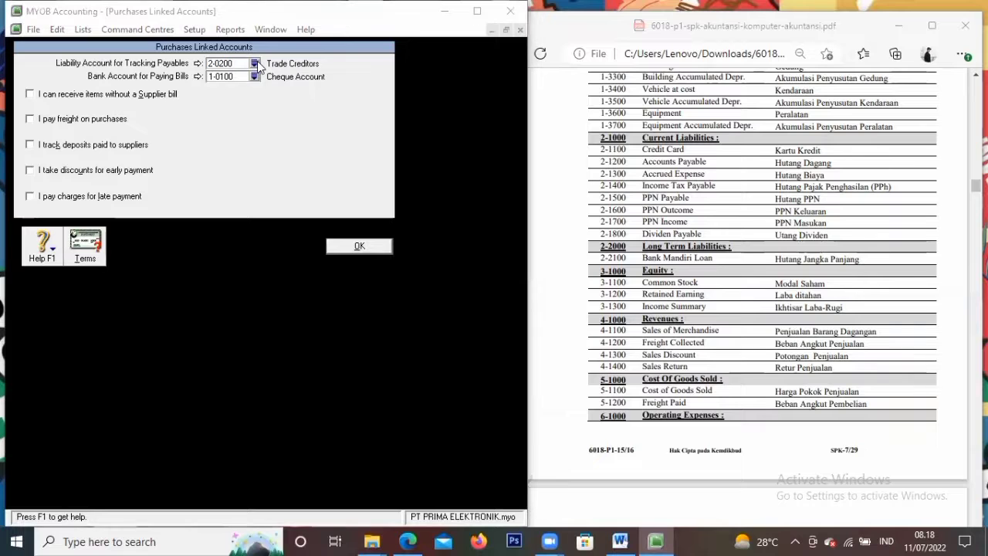
scroll(268, 285, down, 7)
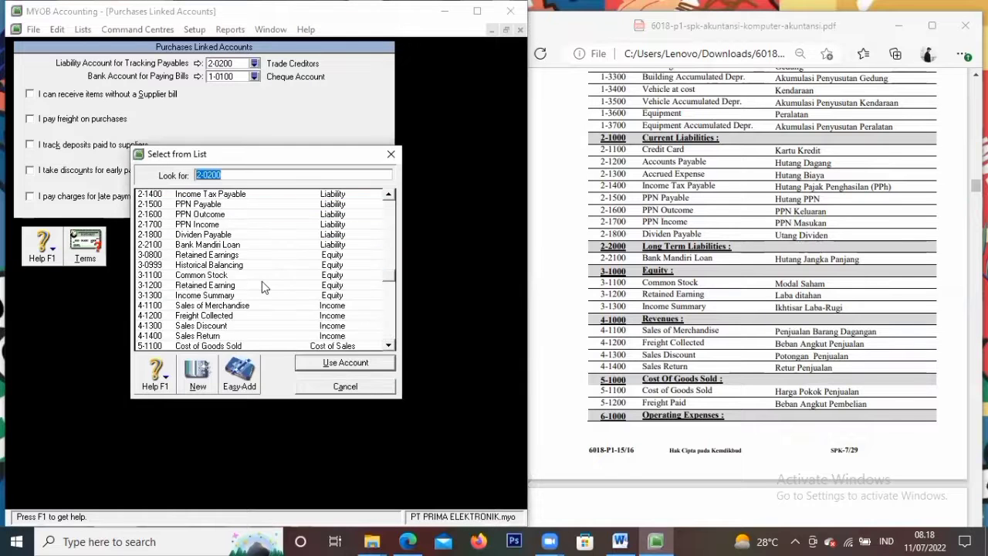
text(2-1200)
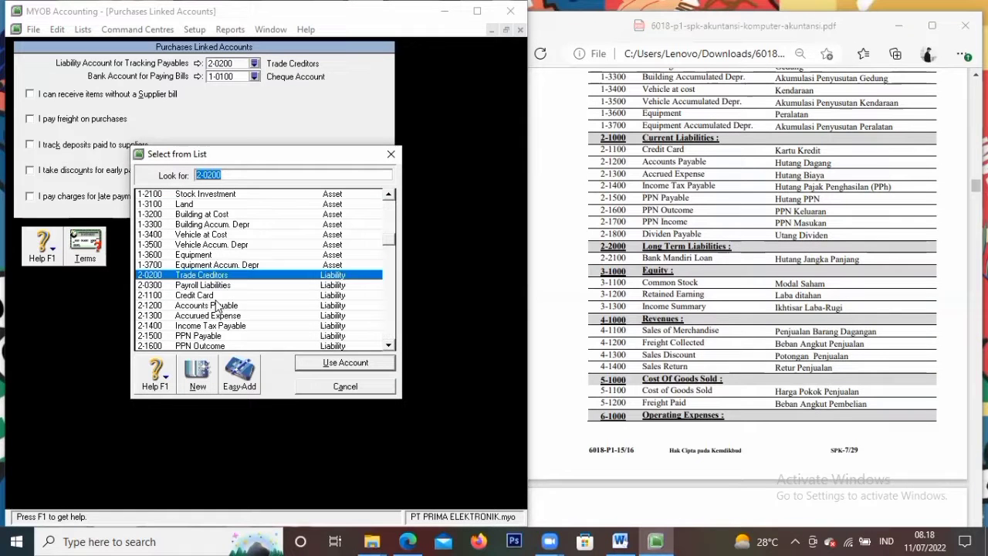
click(358, 364)
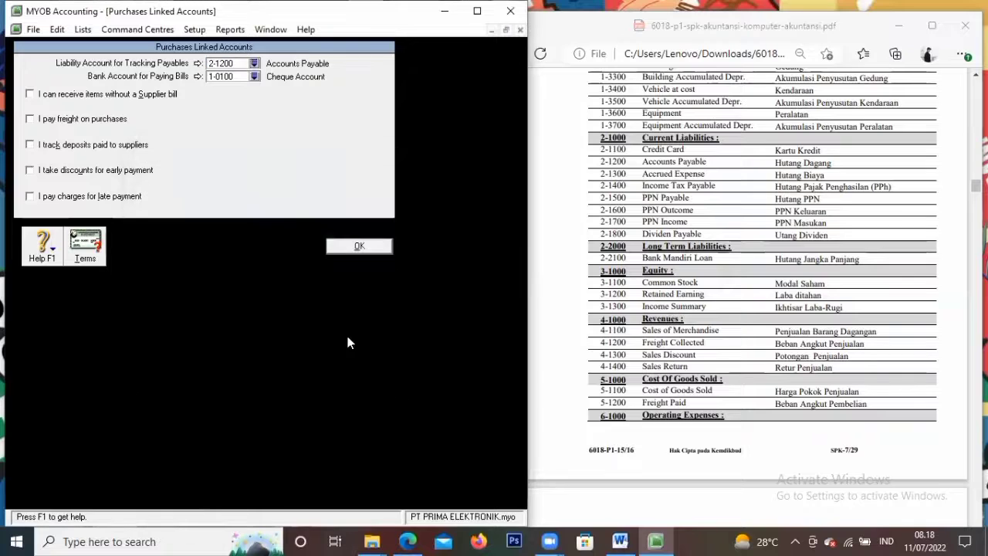
click(254, 76)
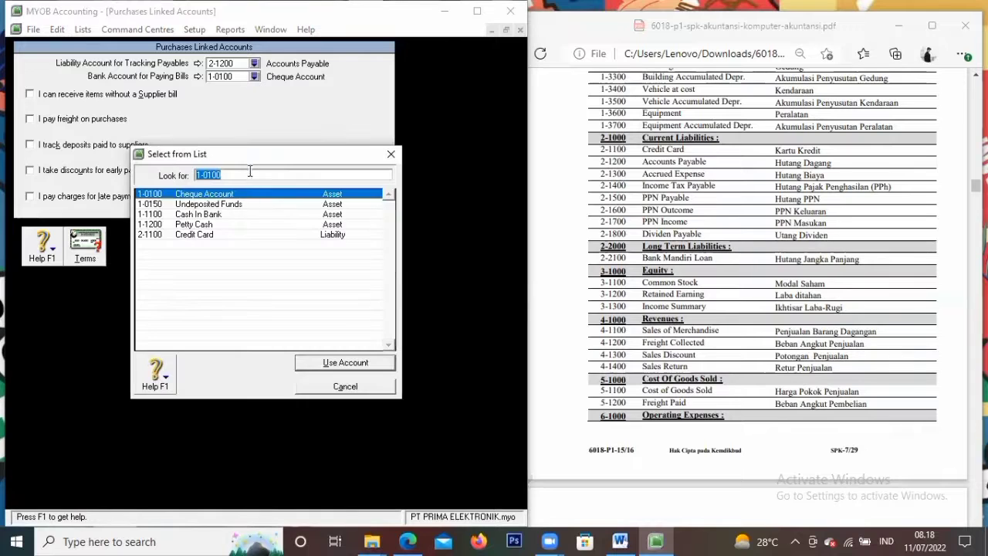
click(225, 214)
click(347, 362)
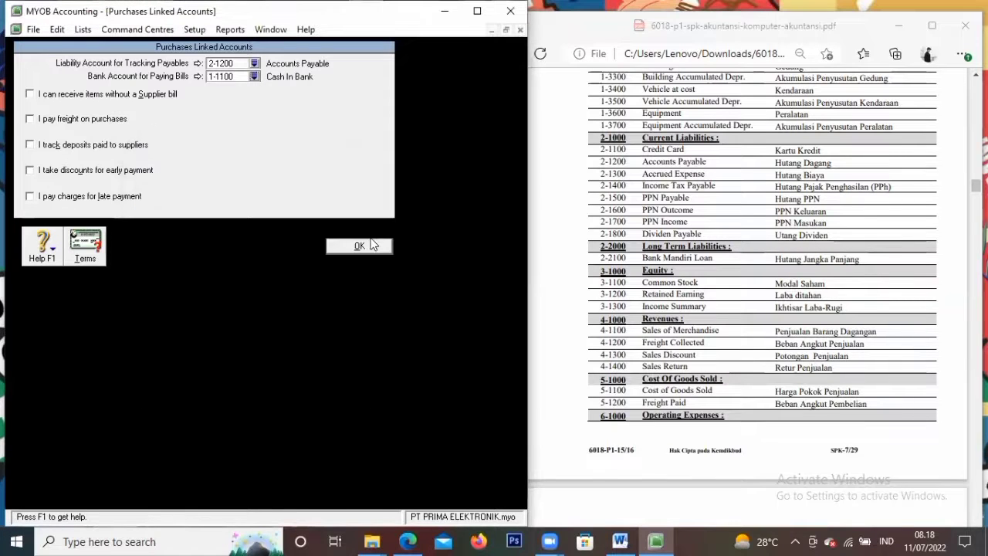
click(360, 247)
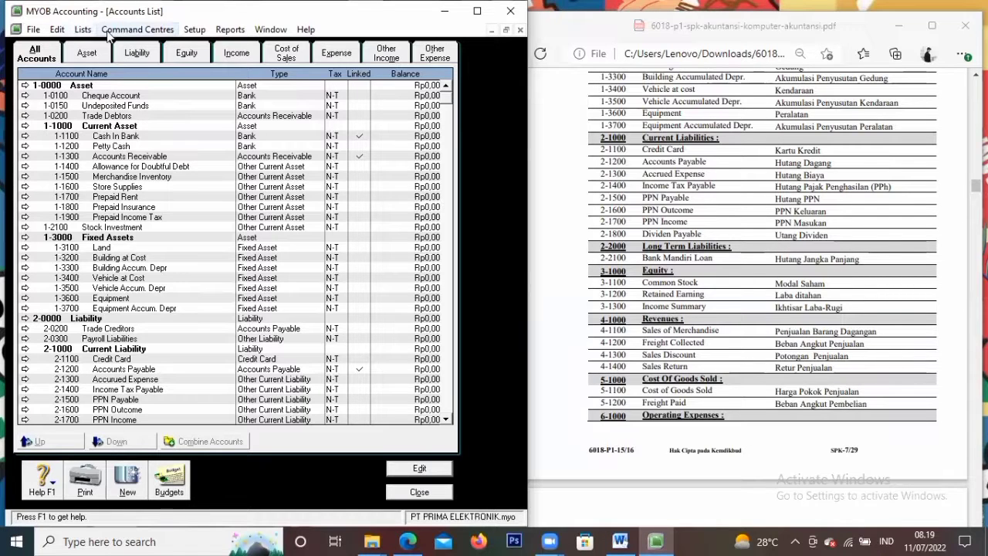
Create tax code PPN 'Pajak Pertambahan Nilai' as Value Added Tax at 10%
click(81, 30)
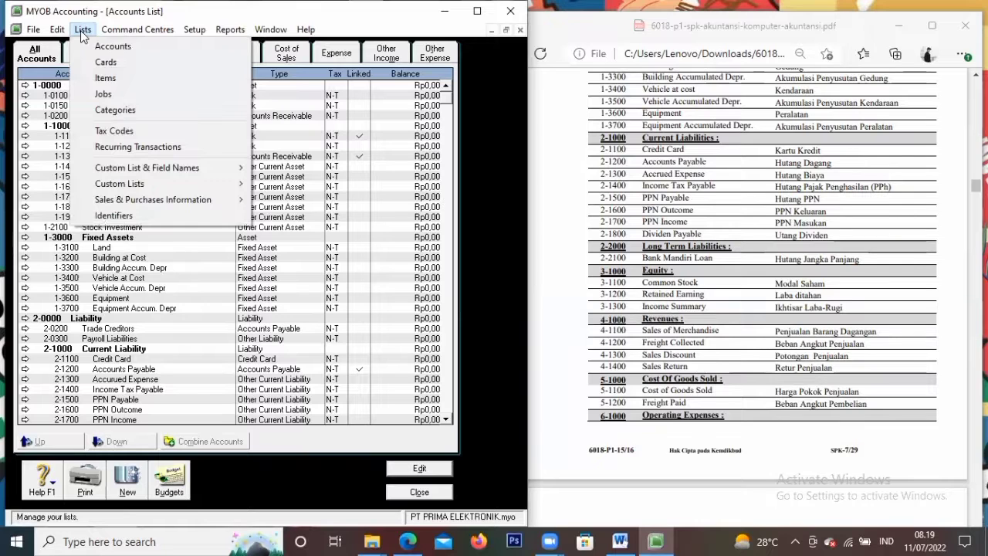
click(113, 129)
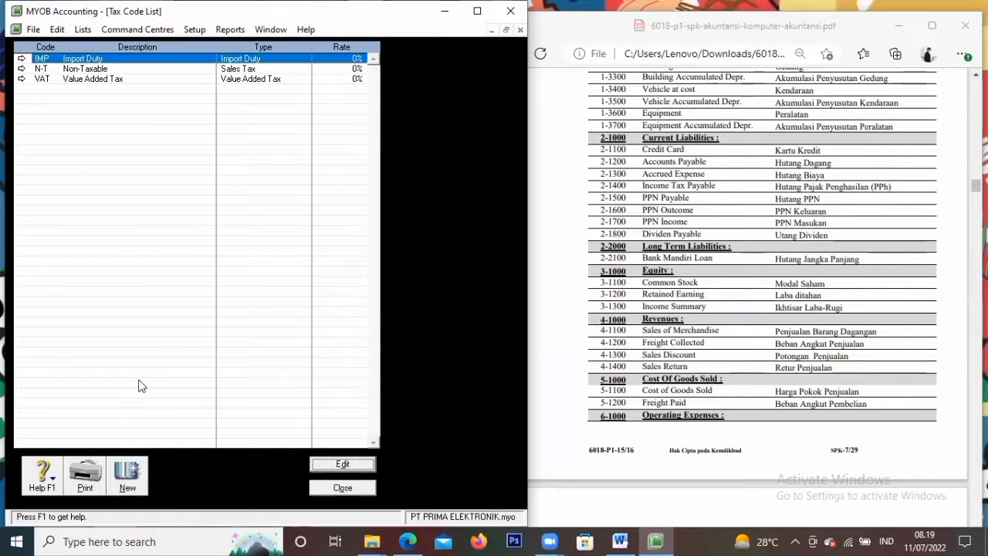
click(128, 479)
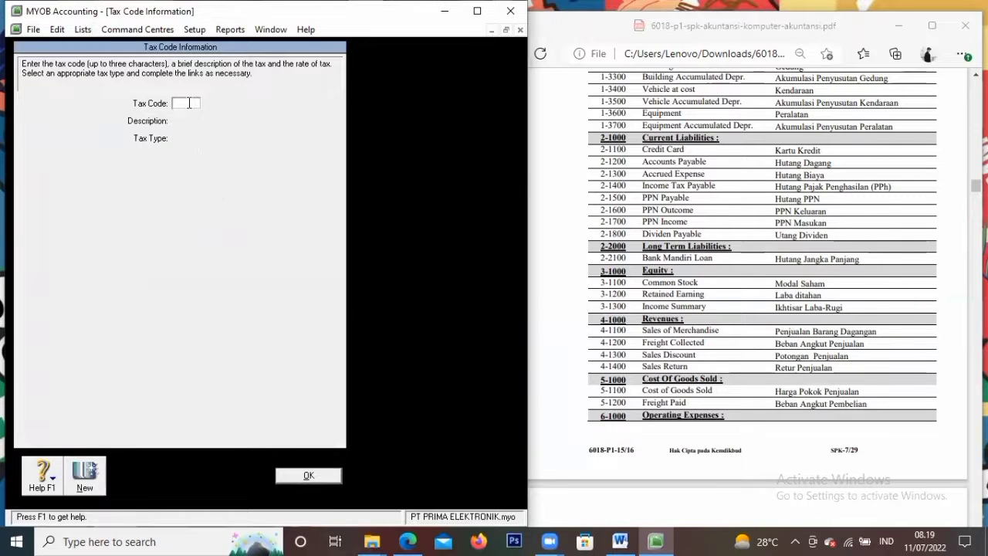
text(PPN)
key(Tab)
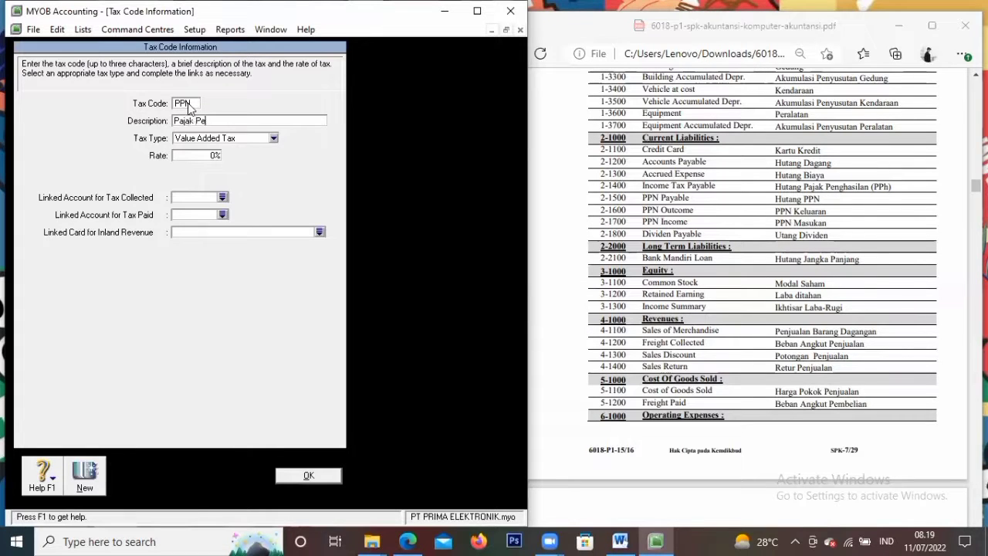
text(Pajak Pertambahan Nilai)
key(Tab)
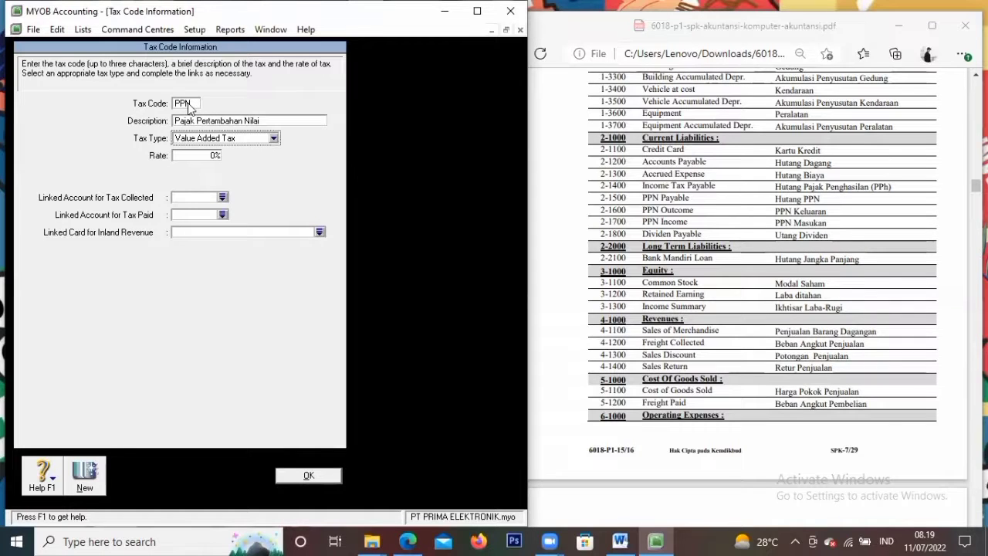
click(233, 142)
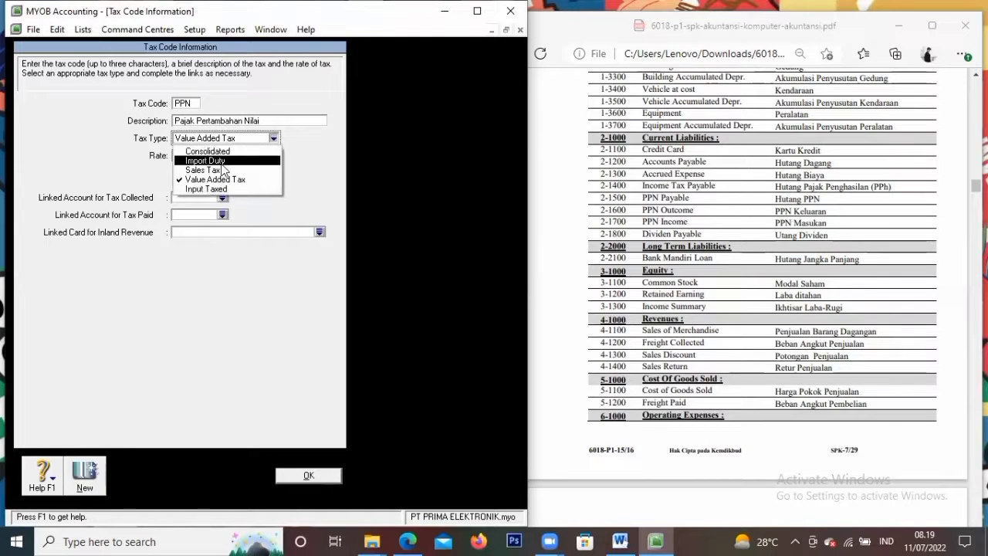
click(222, 182)
click(215, 156)
key(BackSpace)
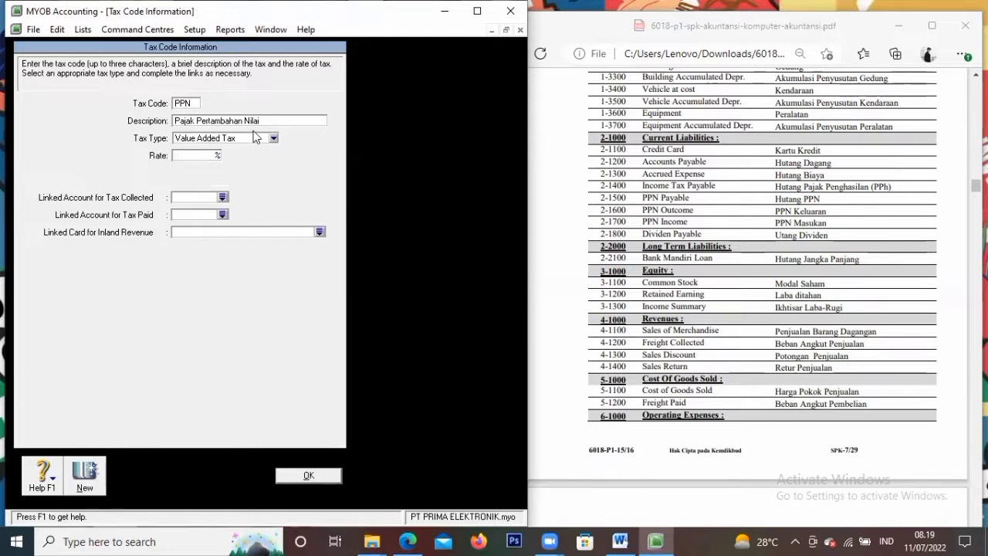
Link PPN to 2-1500 PPN Payable for collected tax and 2-1600 PPN Outcome for paid tax, and save
click(222, 197)
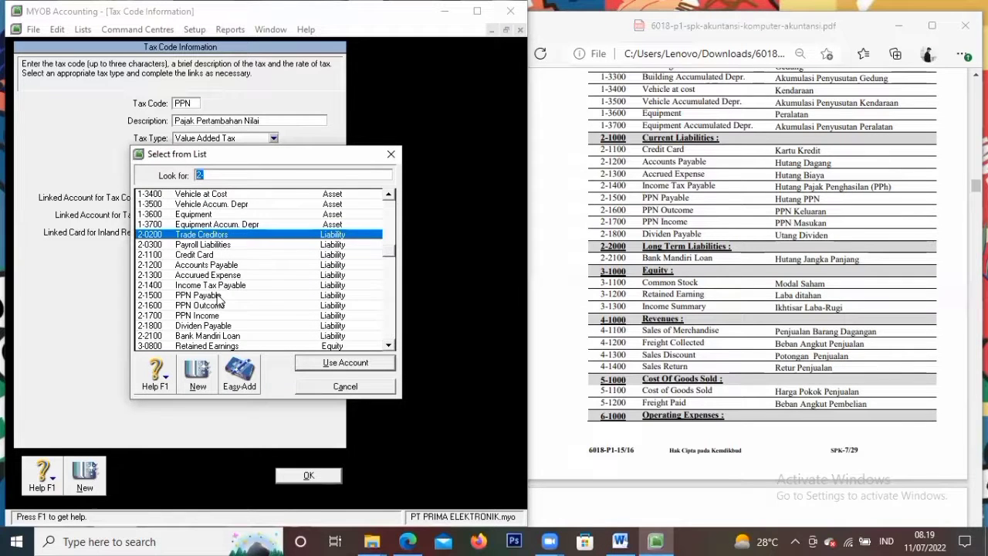
click(218, 296)
click(347, 363)
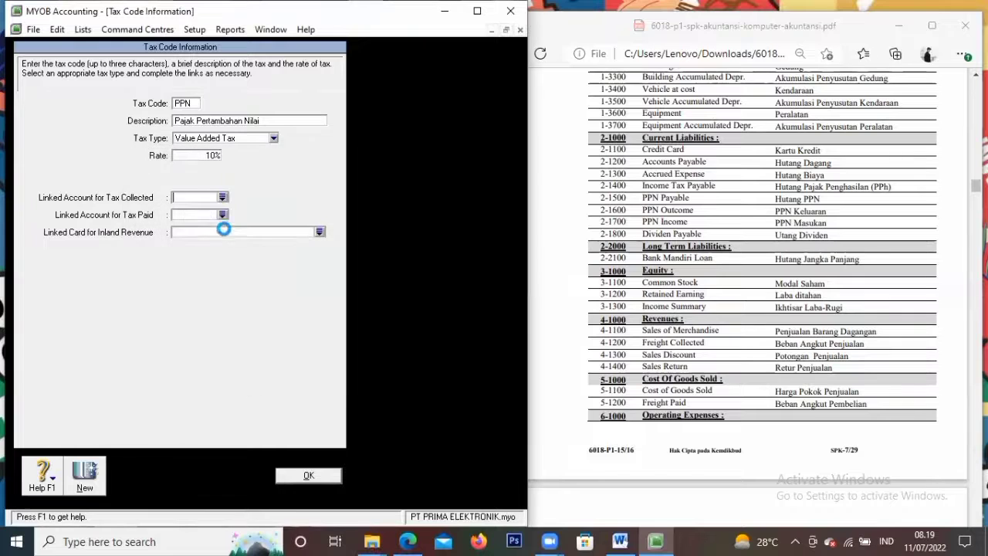
click(222, 214)
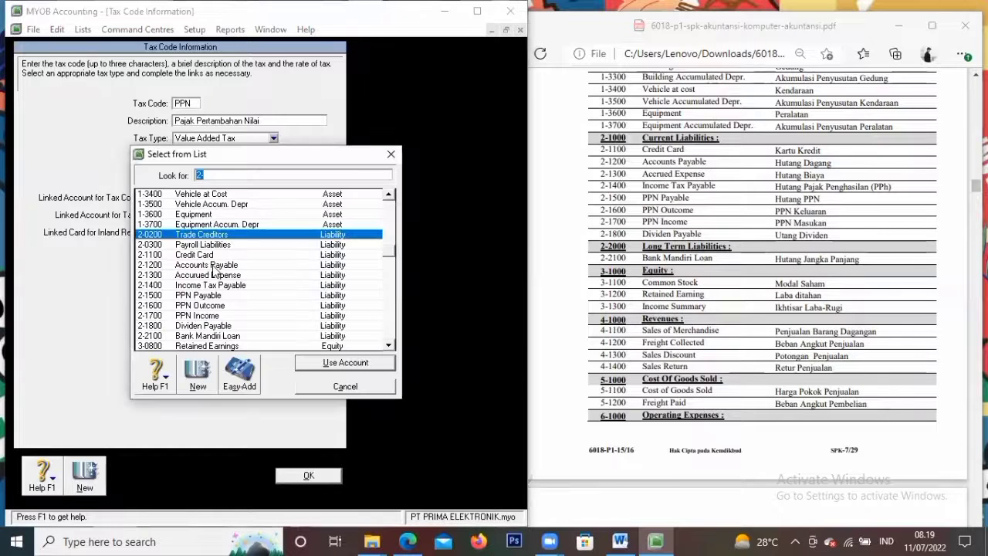
click(197, 305)
click(347, 364)
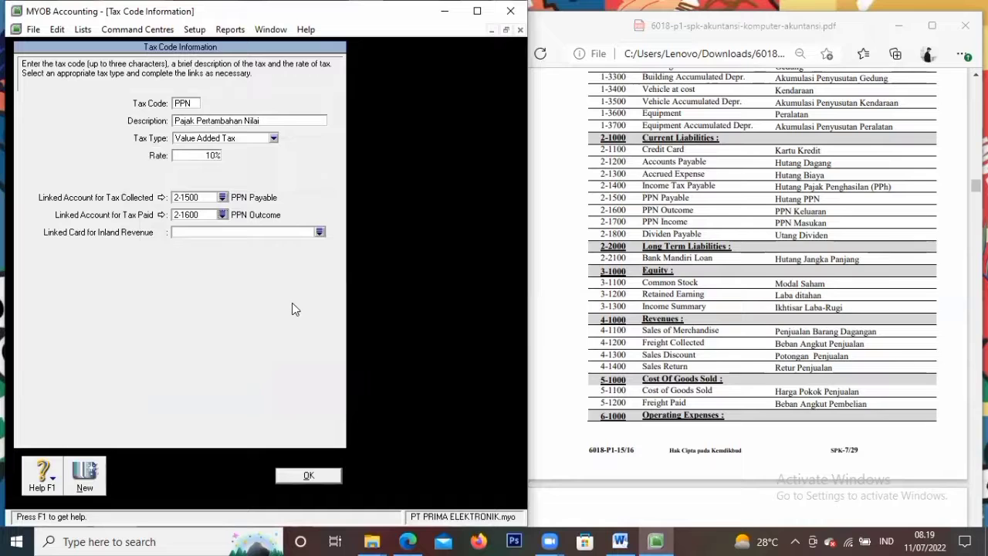
click(307, 474)
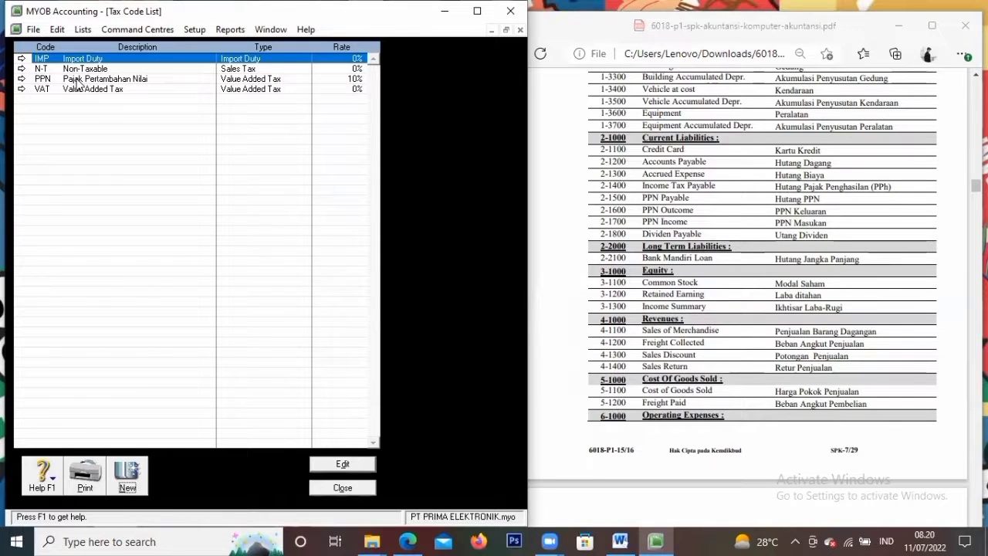
Delete the IMP Import Duty tax code and close the tax code list
click(22, 58)
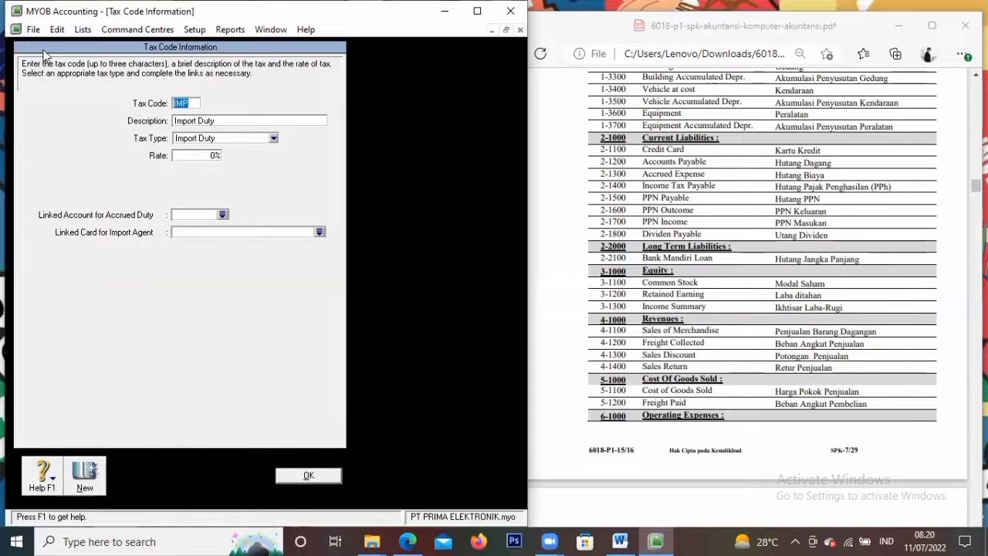
click(56, 32)
click(81, 128)
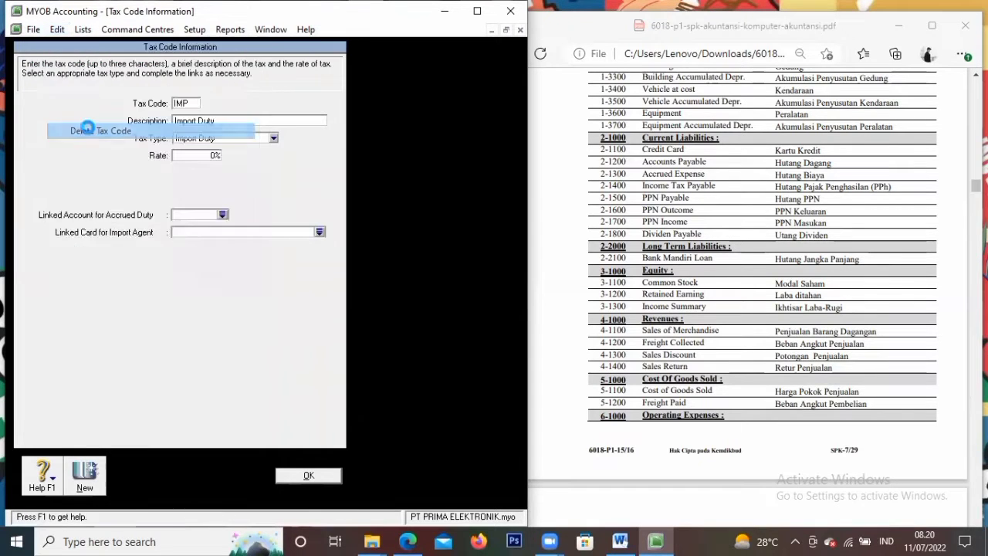
click(312, 480)
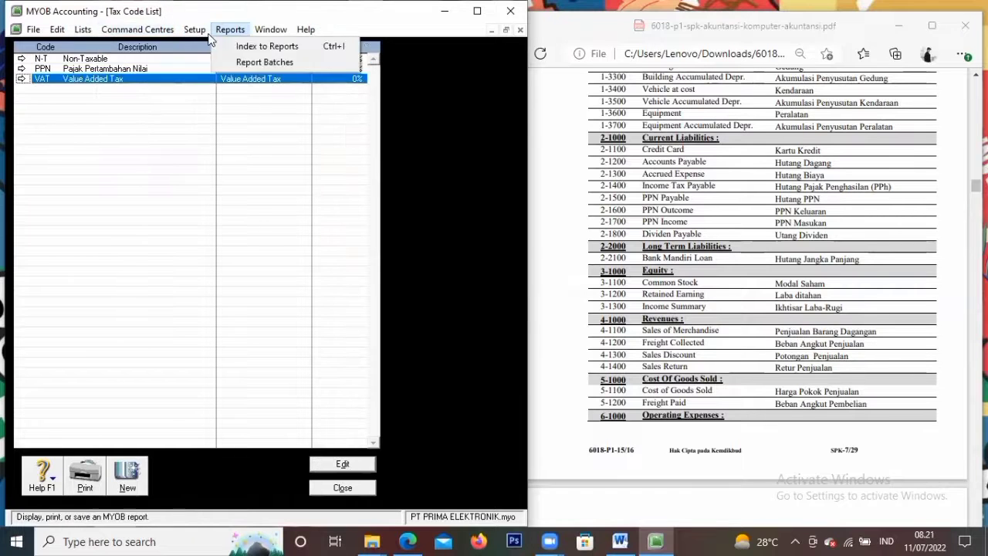
click(324, 488)
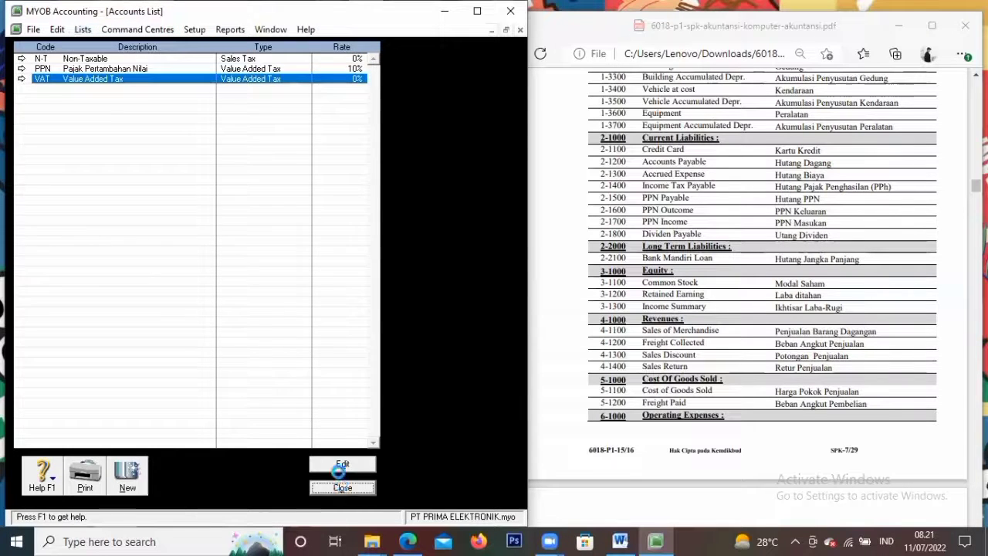
Delete the default Cheque Account from the chart of accounts
scroll(213, 285, down, 8)
scroll(213, 287, up, 9)
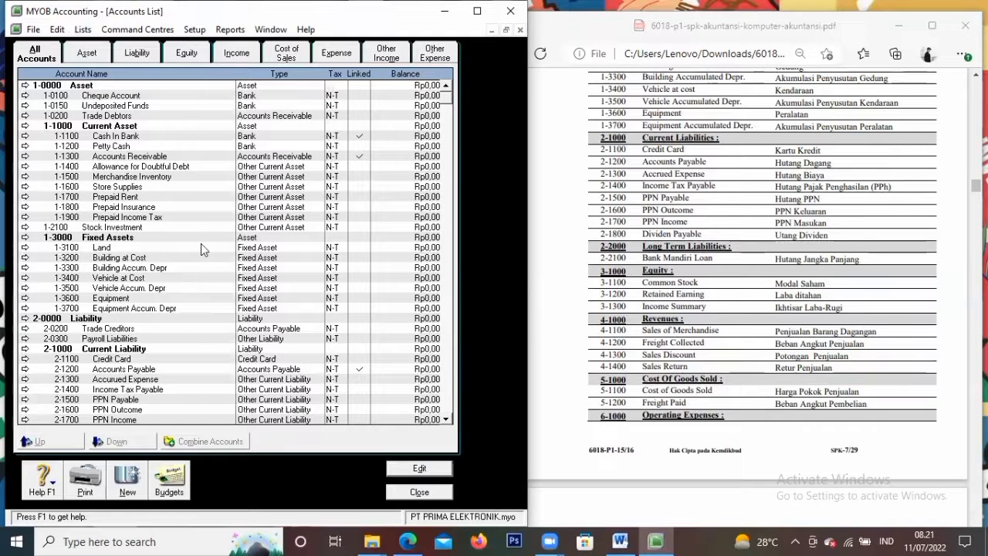
click(24, 95)
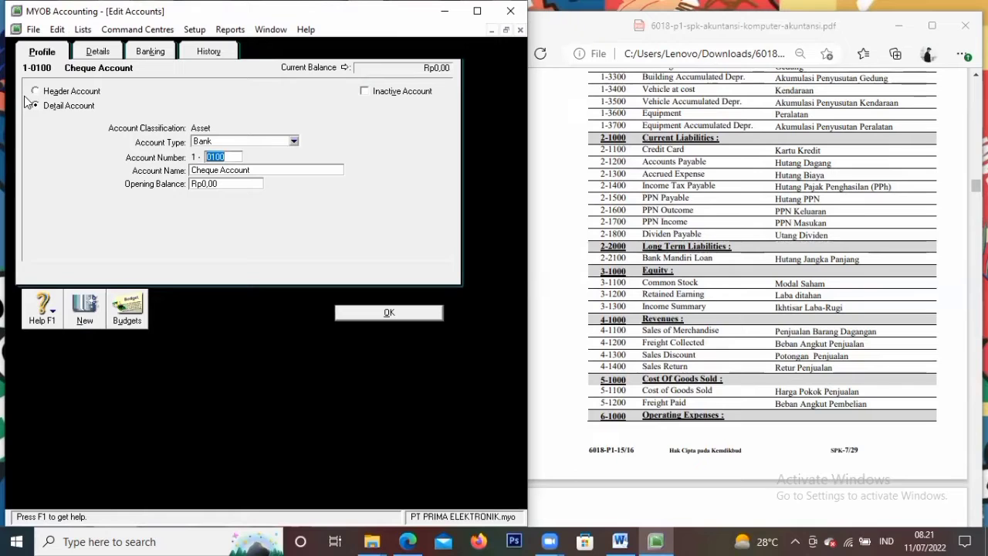
click(16, 11)
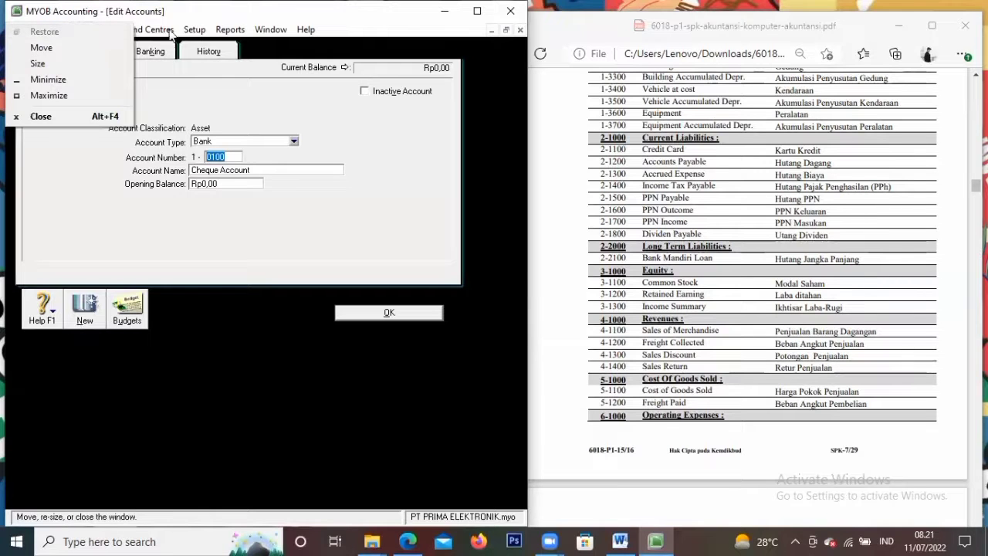
click(224, 61)
click(66, 29)
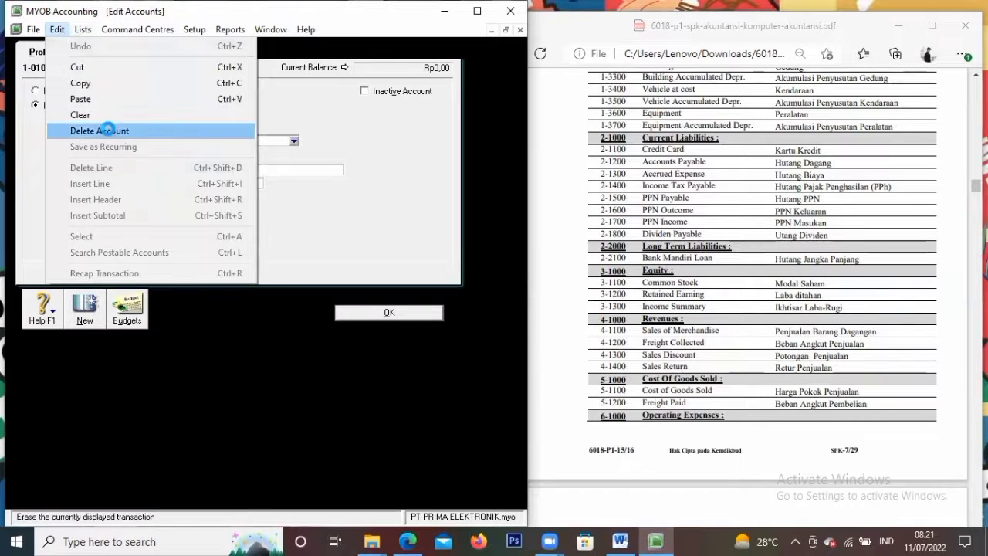
click(104, 131)
Delete the Undeposited Funds and Trade Debtors accounts
click(25, 95)
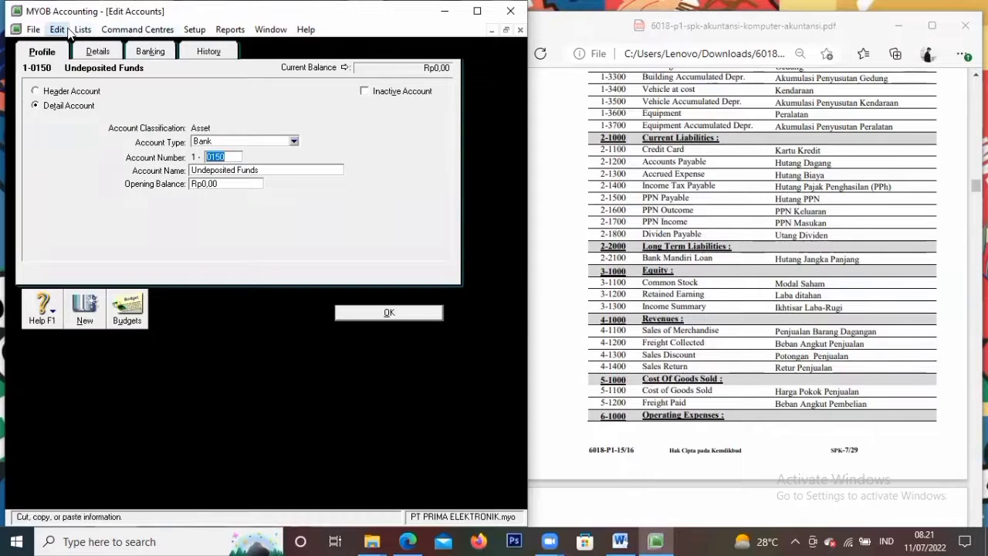
click(57, 29)
click(91, 131)
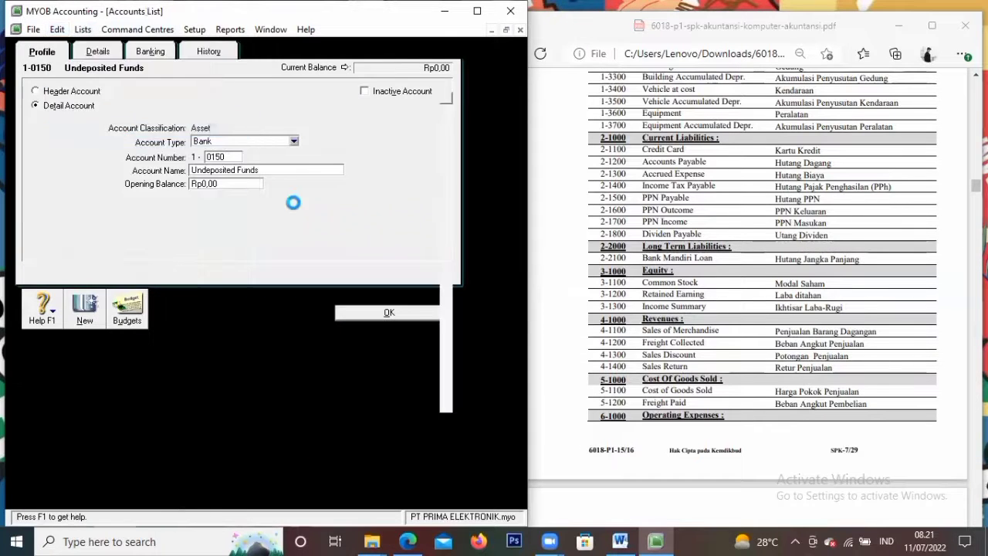
click(25, 95)
click(57, 29)
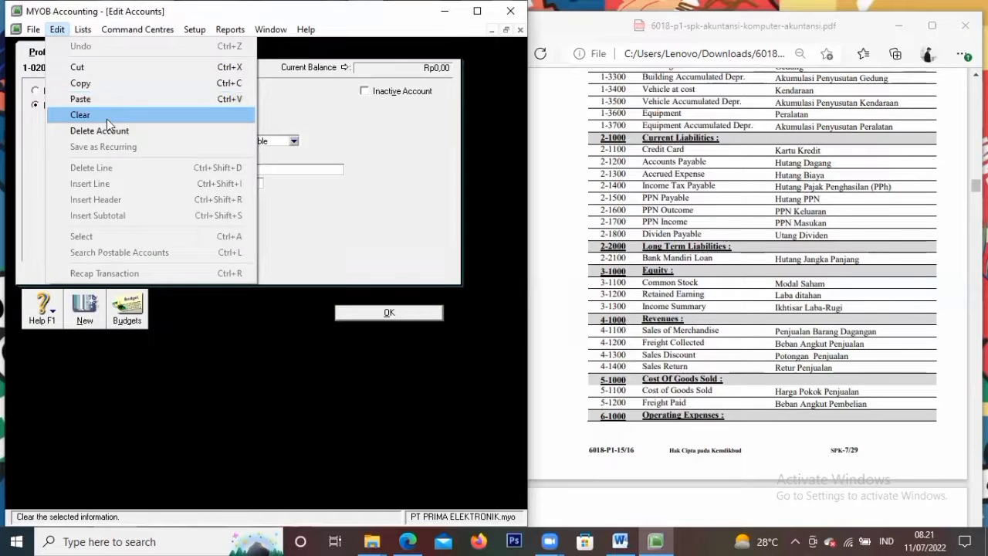
click(101, 131)
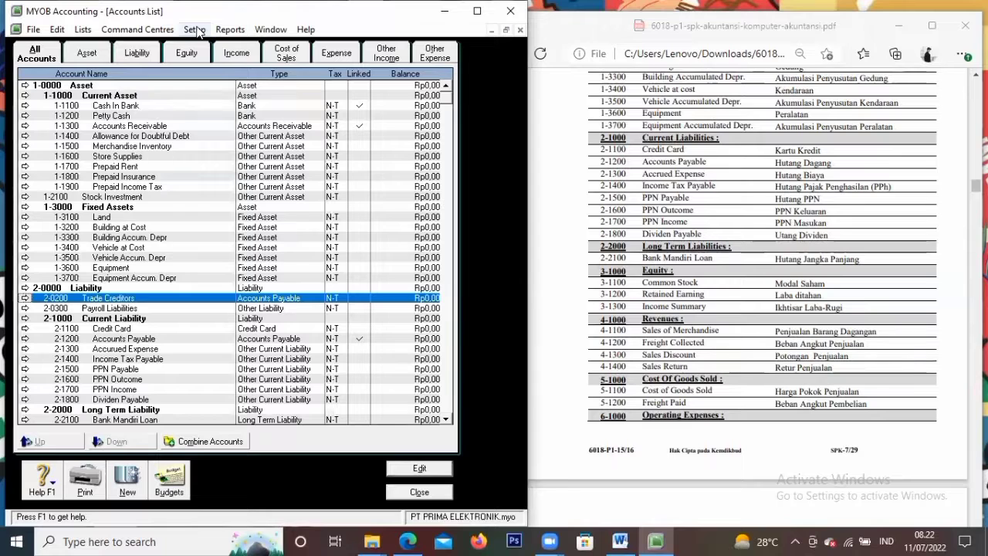
click(195, 30)
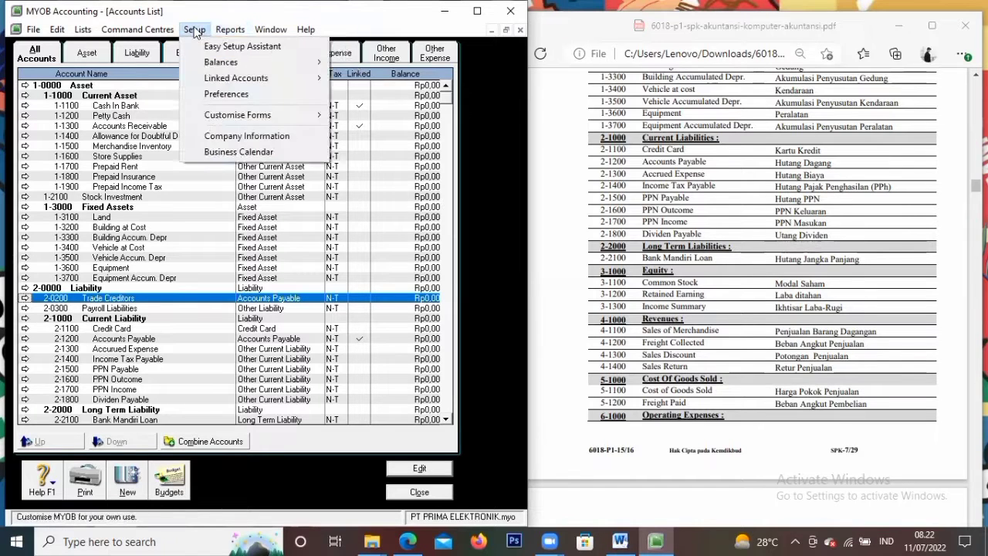
Open Account Opening Balances; enter Cash In Bank 122.431.700, Petty Cash 5.000.000, Accounts Receivable 389.400.000
click(194, 31)
click(194, 31)
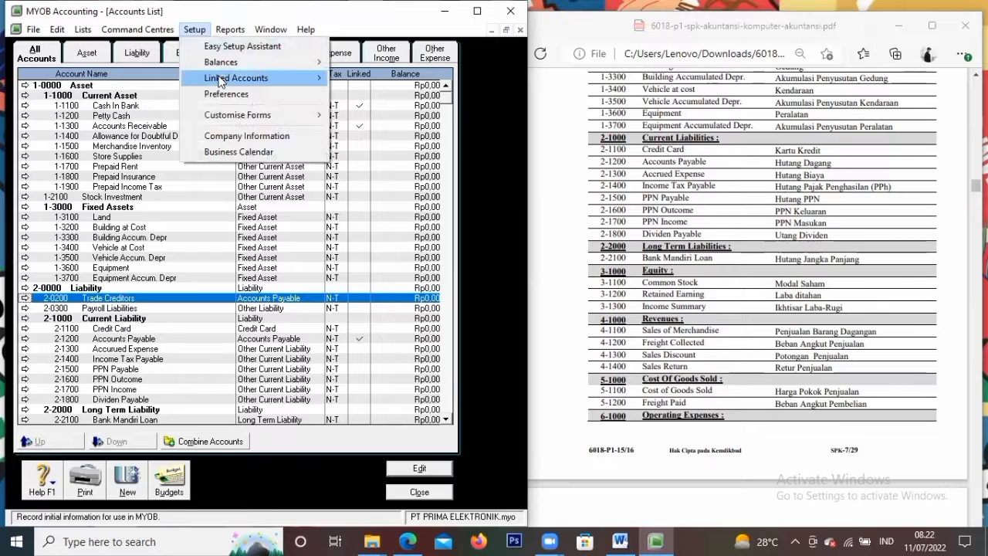
mouse_move(232, 64)
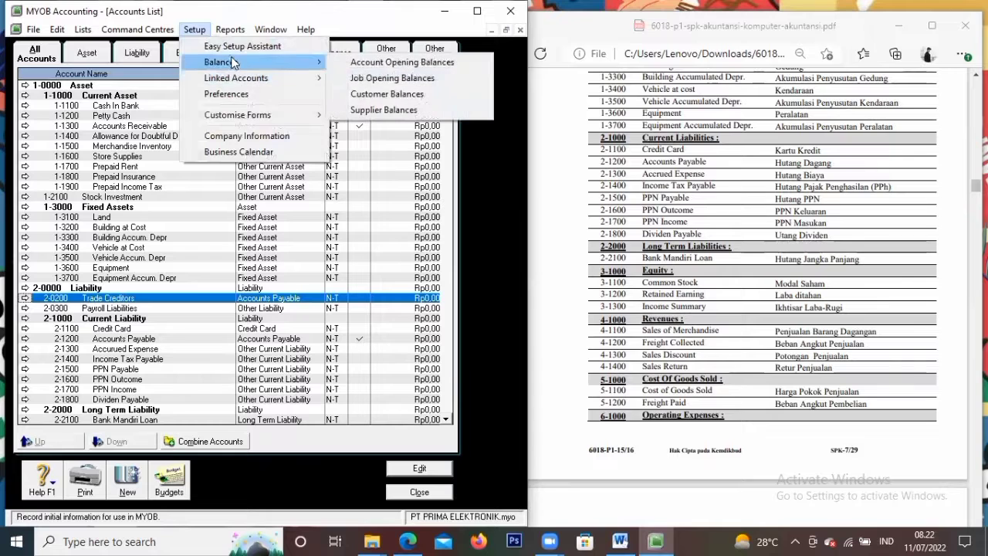
click(343, 67)
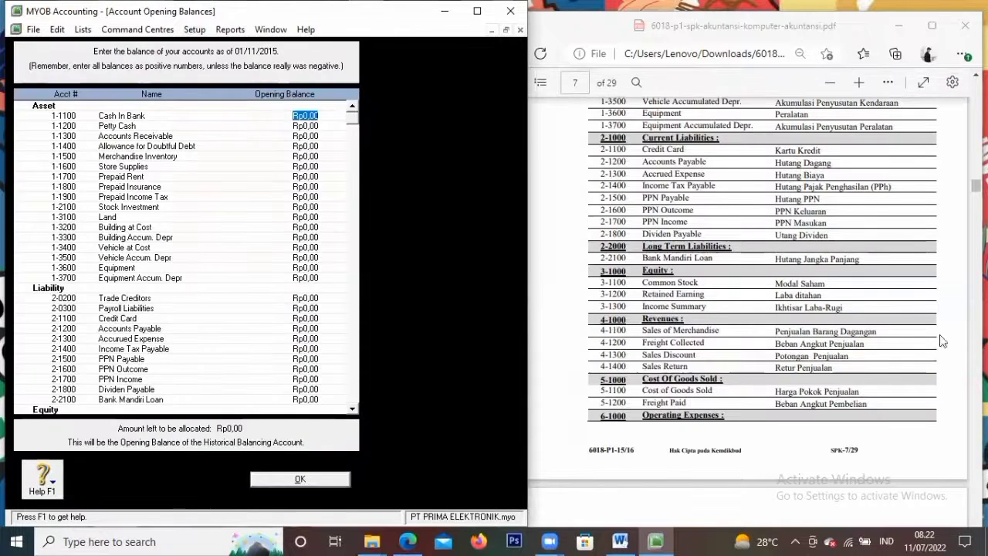
scroll(942, 342, down, 5)
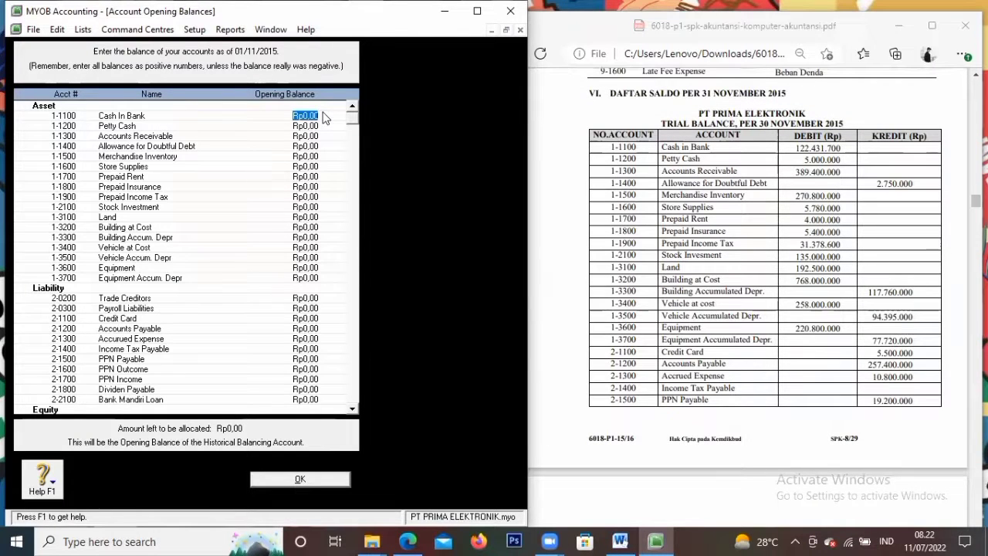
text(122.)
text(431.)
text(700)
key(Tab)
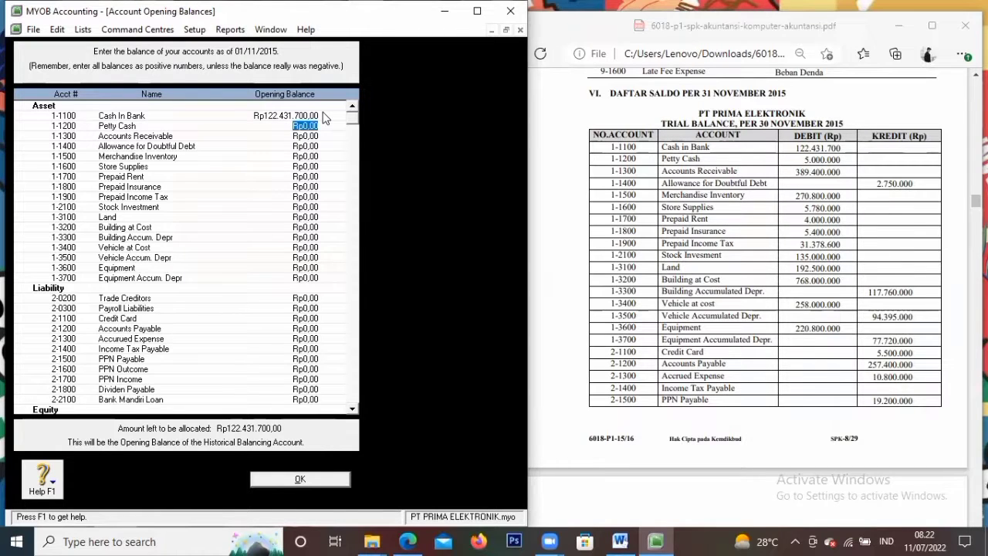
text(5.000.00)
text(0)
key(Tab)
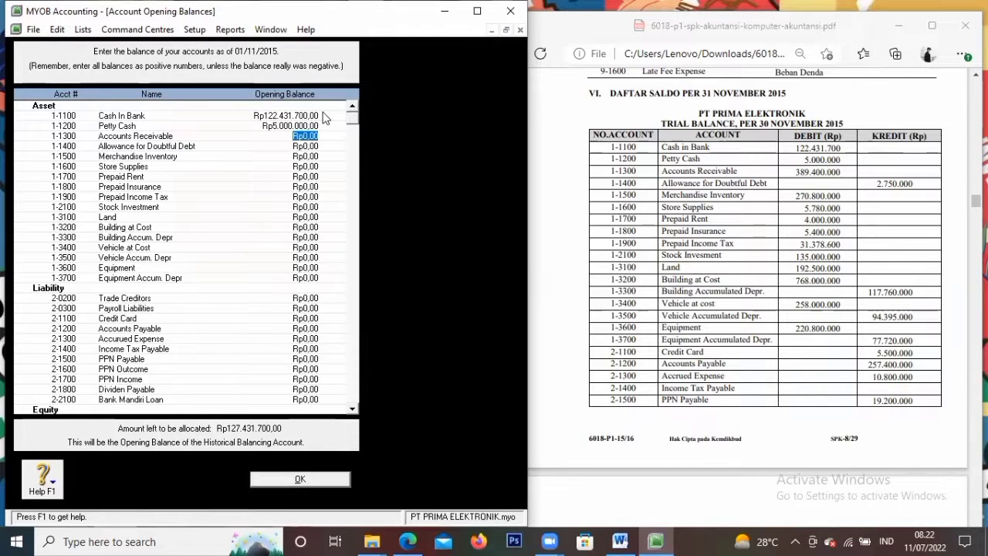
text(389400000)
key(Tab)
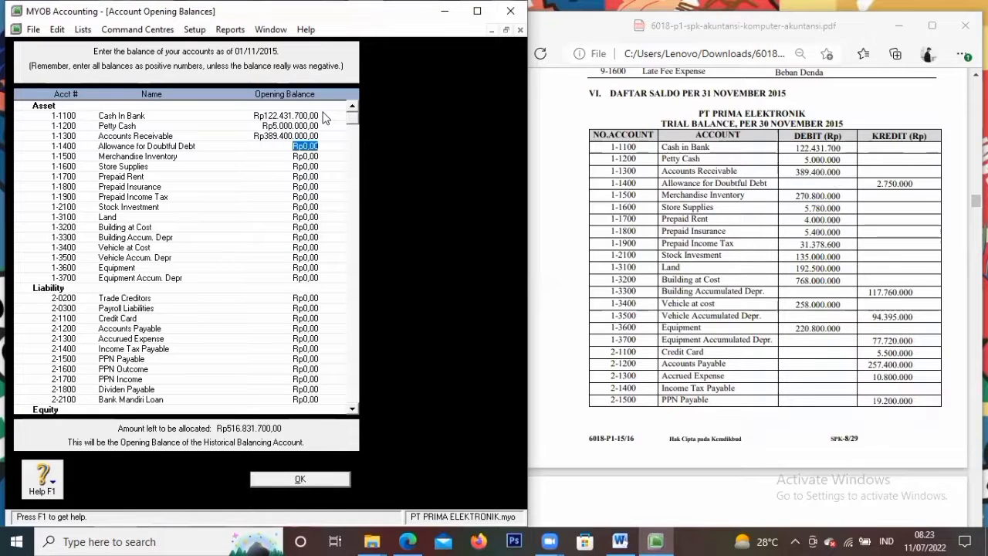
Enter Allowance -2.750.000, Inventory 270.800.000, Store Supplies 5.780.000, Prepaid Rent 4.000.000, Prepaid Insurance 5.400.000
key(BackSpace)
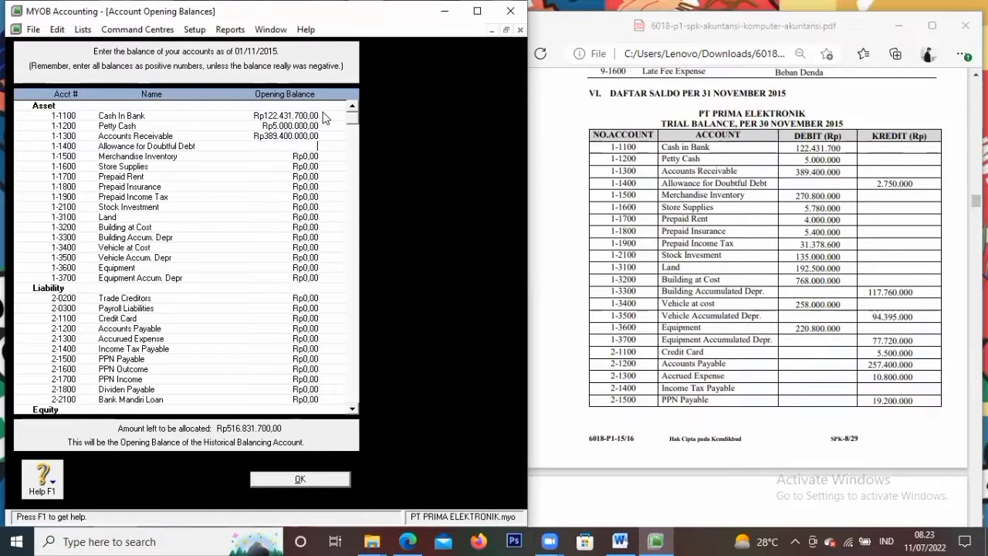
text(-Rp)
text(2.75)
text(0.000)
key(Tab)
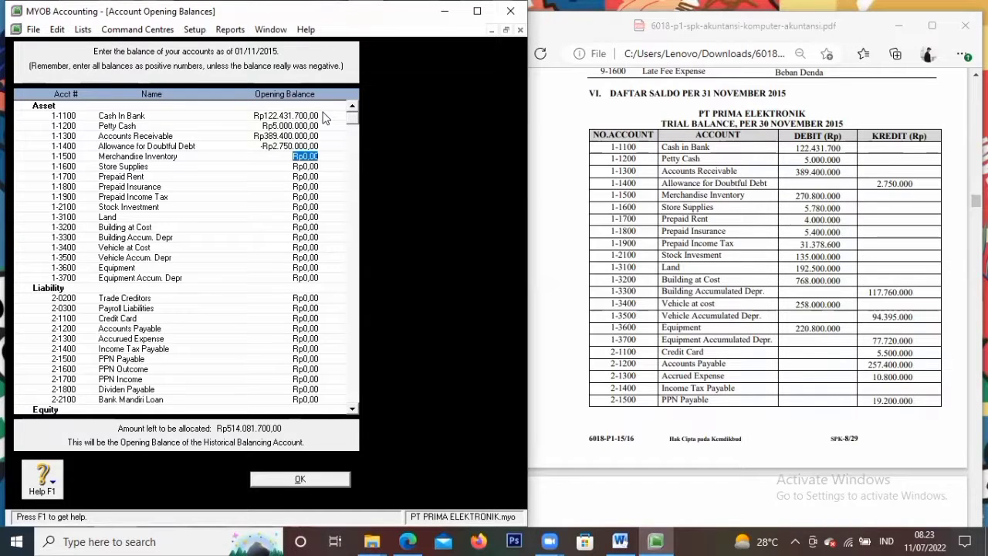
text(270800000)
key(Tab)
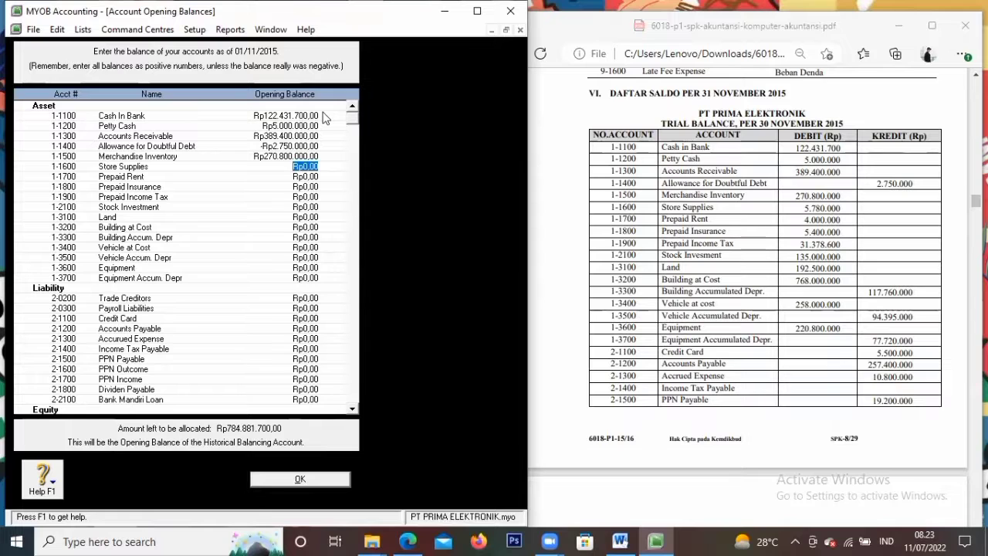
text(5.780.)
text(0000)
key(Tab)
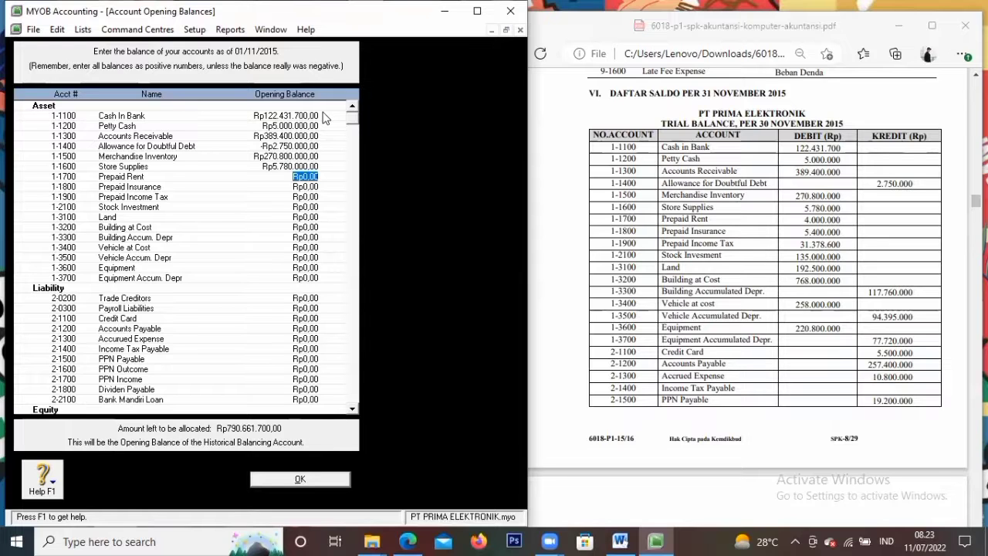
text(4)
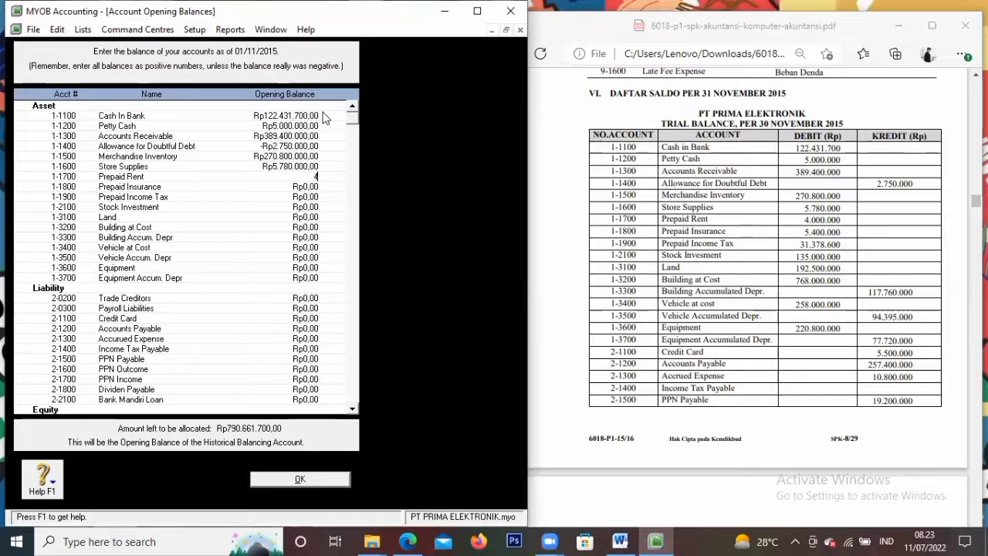
text(.000.000000)
key(Tab)
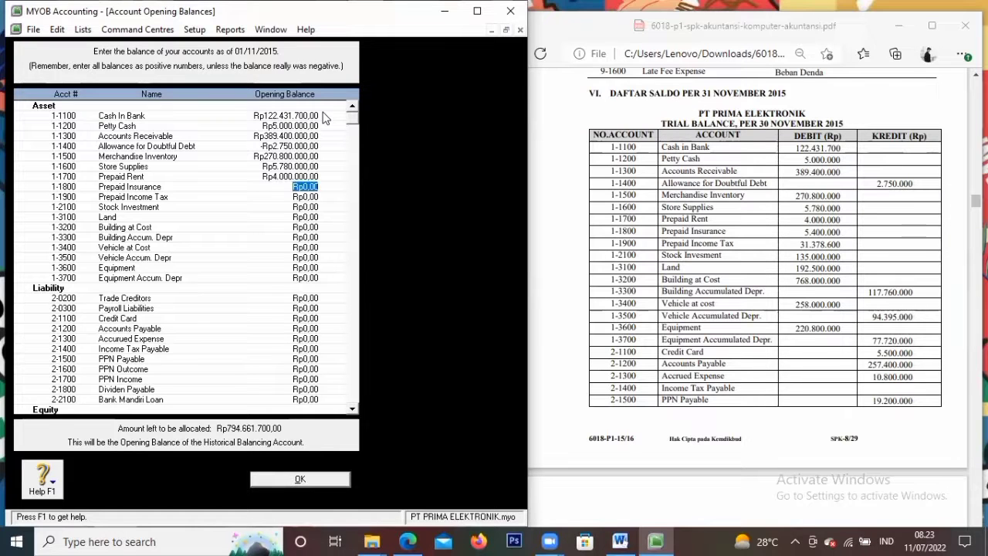
text(5.400.00)
text(0)
key(Tab)
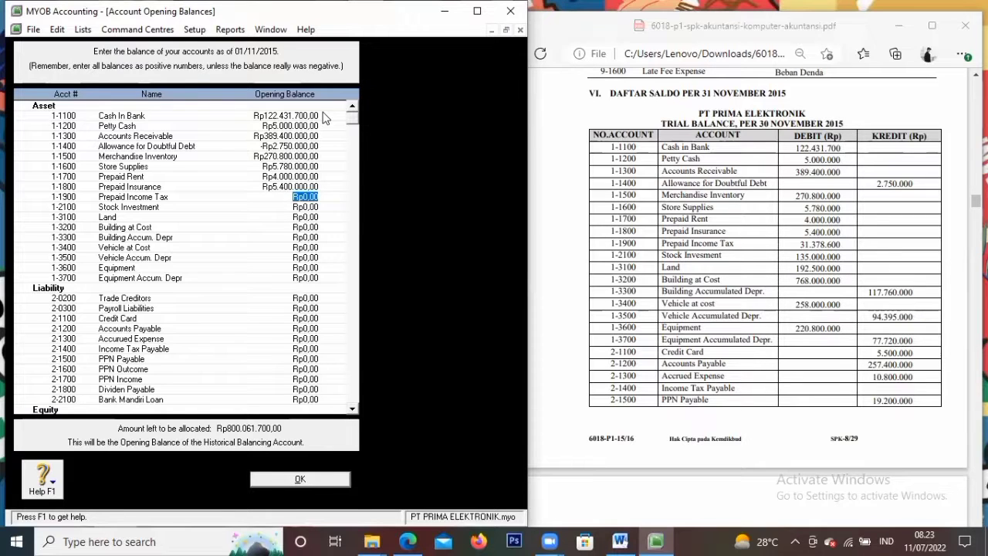
Enter Prepaid Income Tax, Stock Investment 135.000.000, Land 192.500.000 and Building 768.000.000
text(31)
text(378600)
key(Tab)
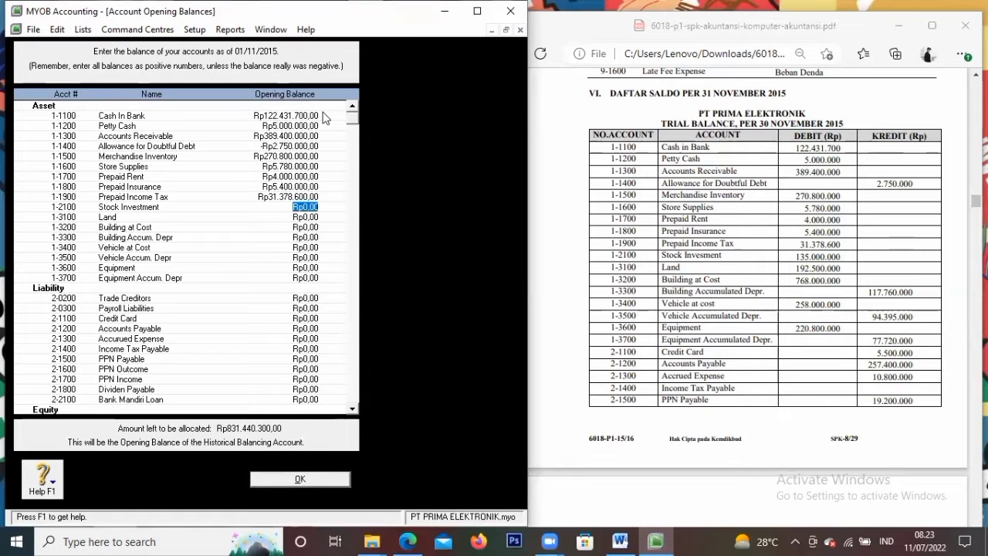
text(135000000)
key(Tab)
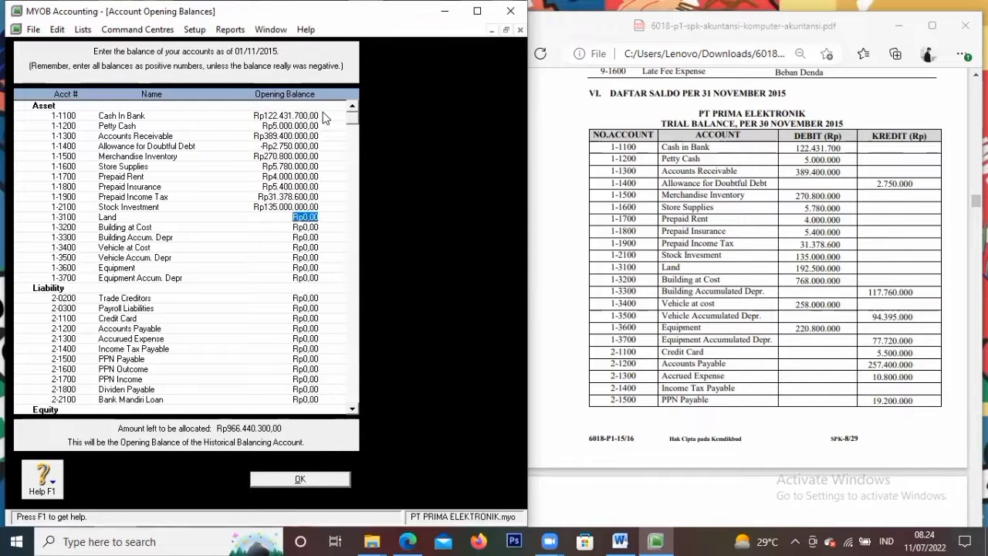
text(192)
text(500000)
key(Tab)
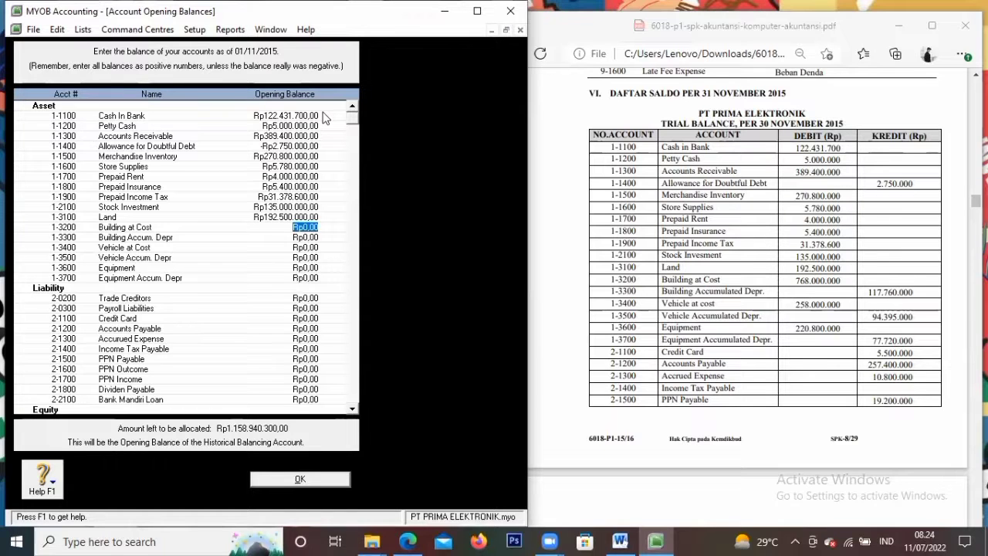
text(768000000)
key(Tab)
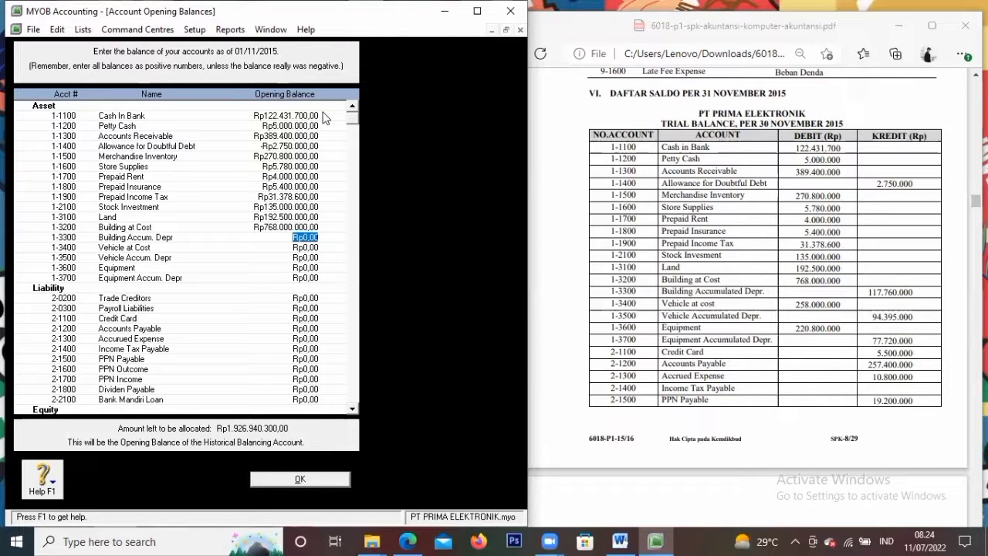
Enter Building Depr -117.760.000, Vehicle 258.000.000, Vehicle Depr -94.395.000, Equipment 220.800.000, Equipment Depr -77.720.000
text(-Rp)
text(11)
text(7.)
text(760.)
text(0000)
key(Tab)
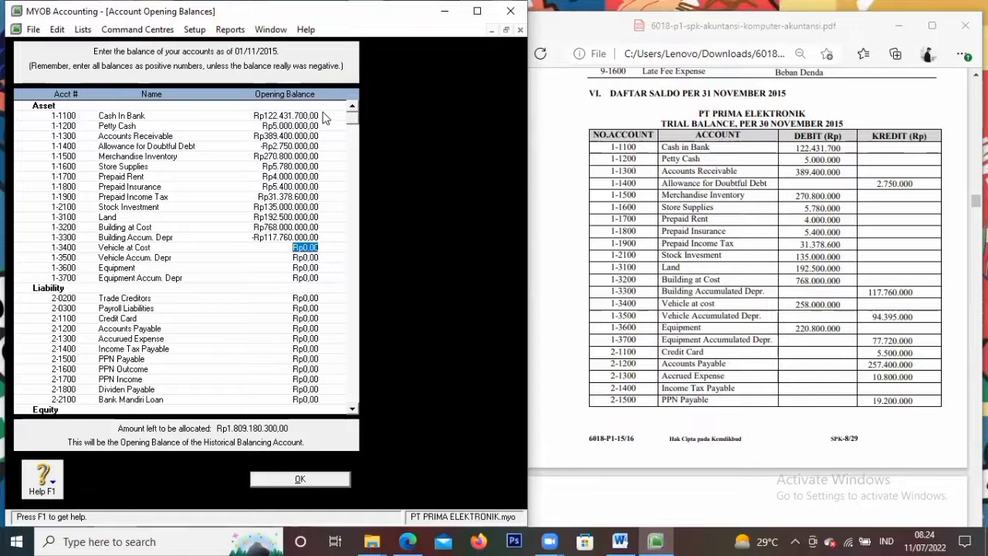
text(258000000)
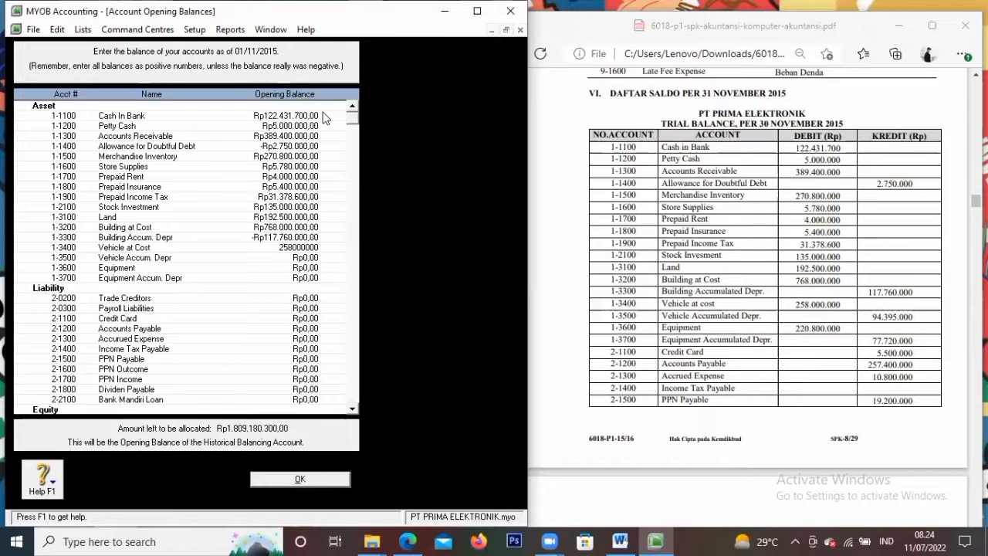
key(Tab)
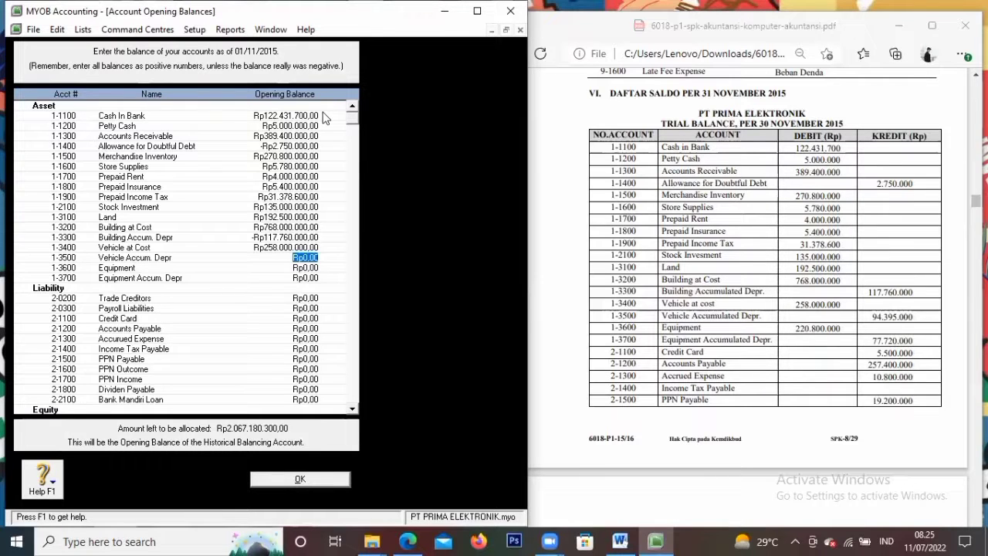
text(-Rp94.)
text(3)
text(95.)
text(000)
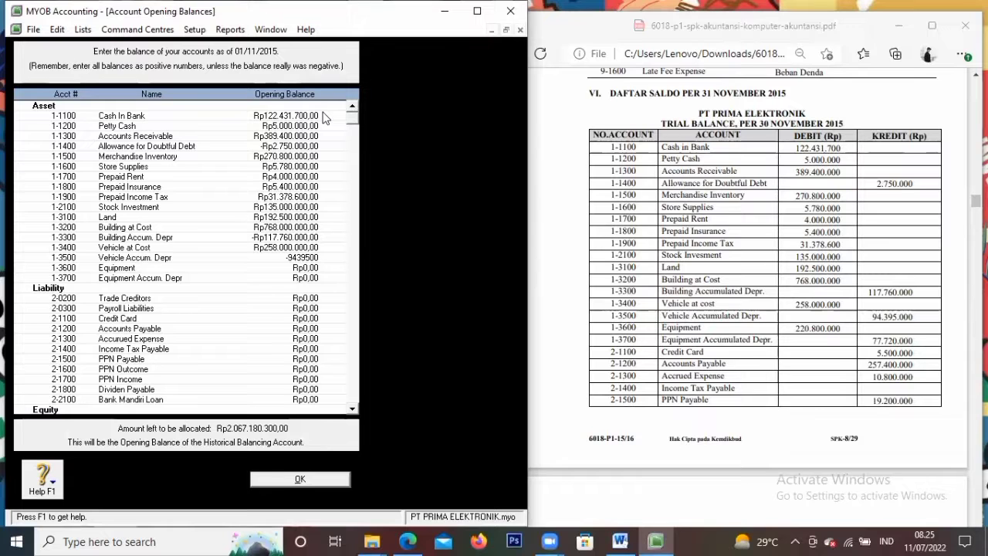
key(Tab)
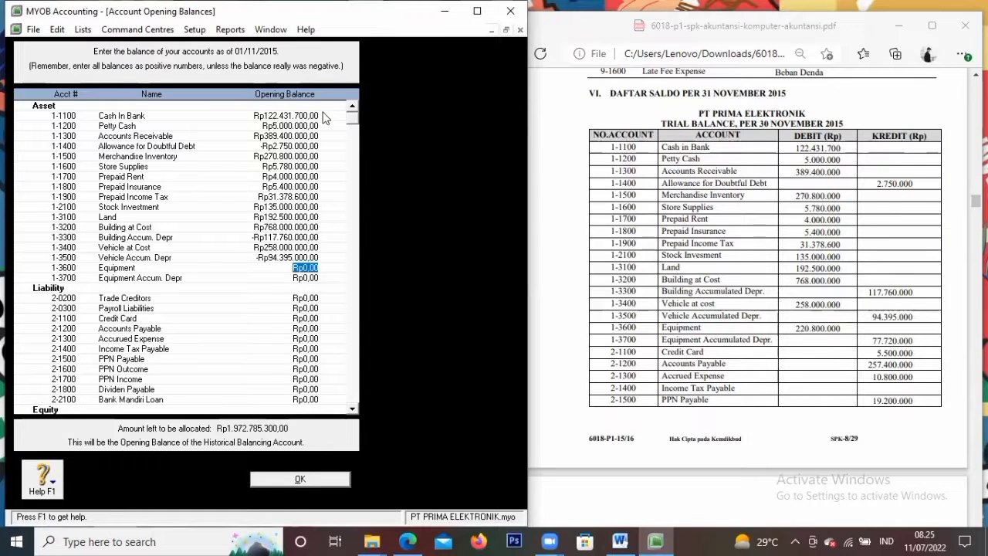
text(220.)
text(800.000)
key(Tab)
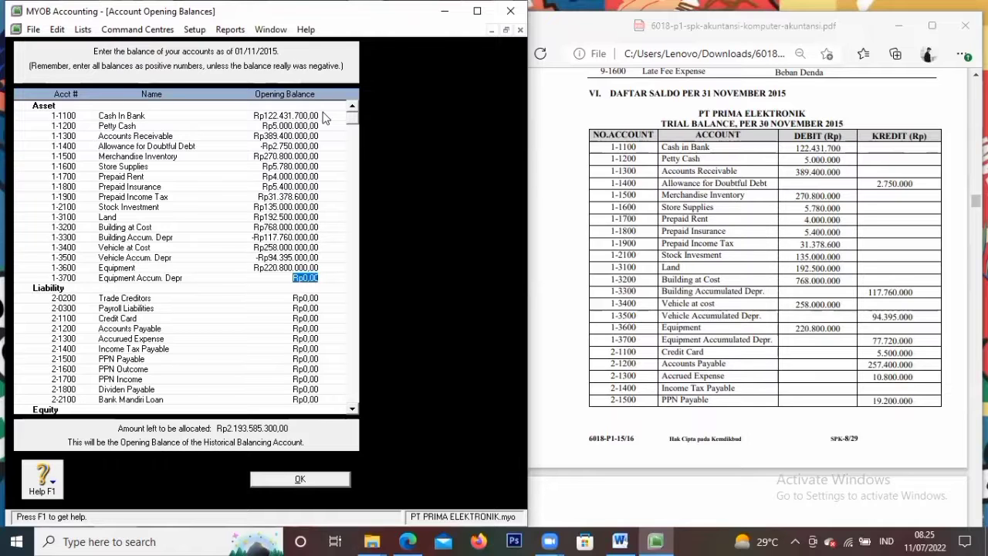
key(BackSpace)
text(-)
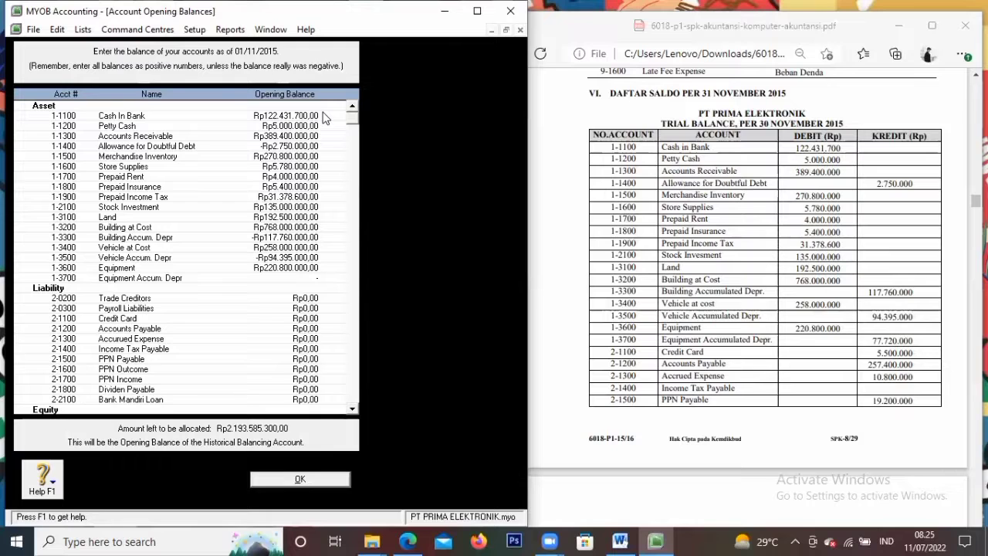
text(77720000)
Commit Equipment Depr -77.720.000, then enter Credit Card, Accounts Payable, Accrued Expense and PPN Payable amounts
key(Tab)
key(Tab)
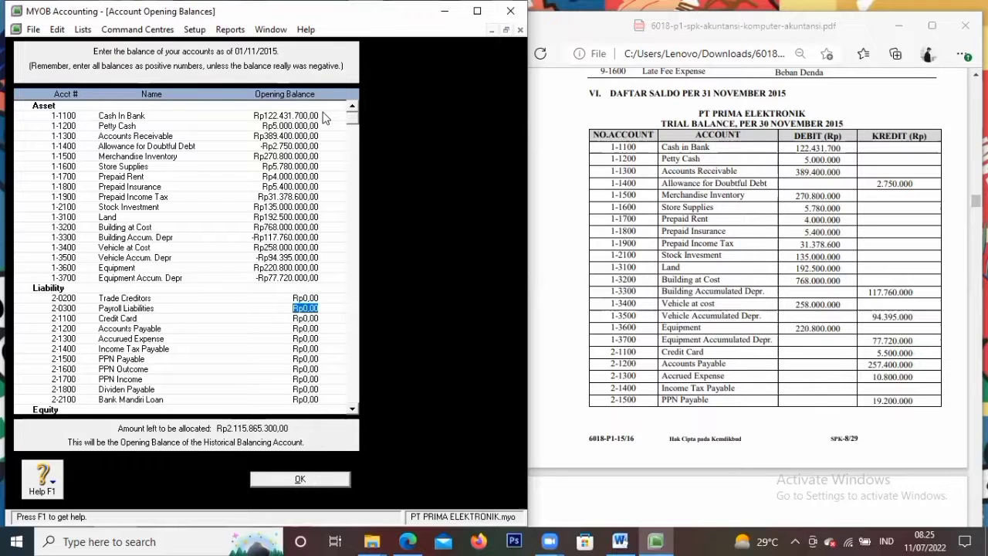
key(Tab)
text(5)
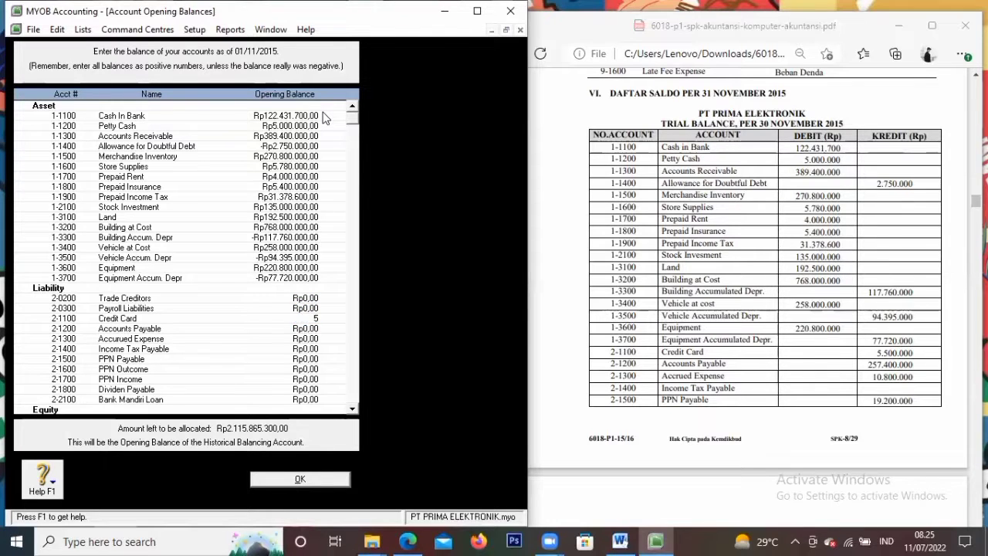
text(500000)
key(Tab)
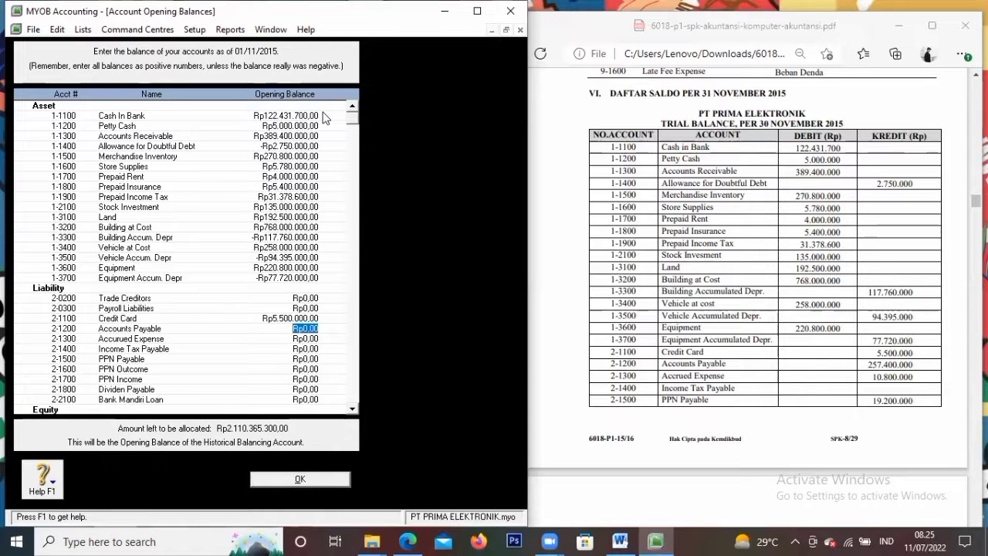
text(257400000)
key(Tab)
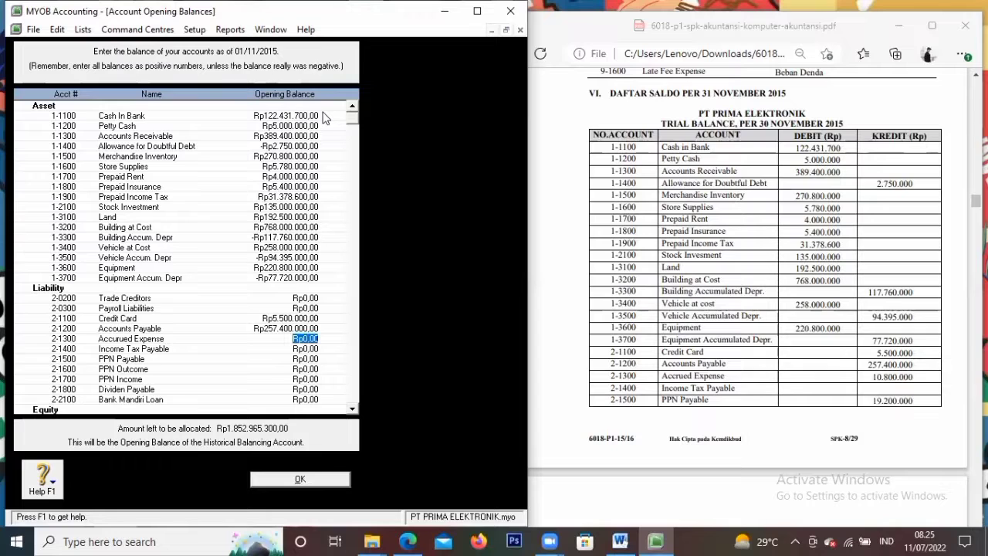
text(10.800.)
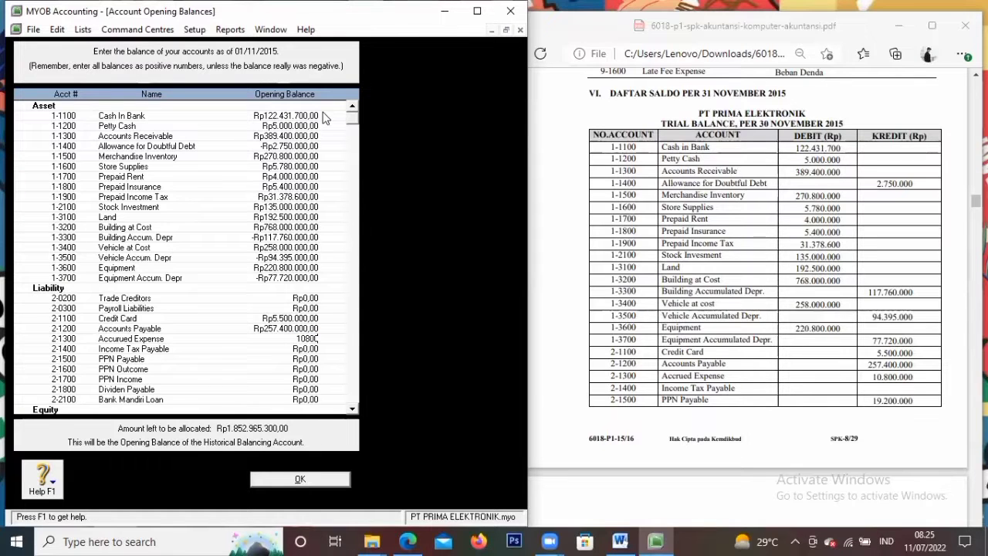
text(000)
key(Tab)
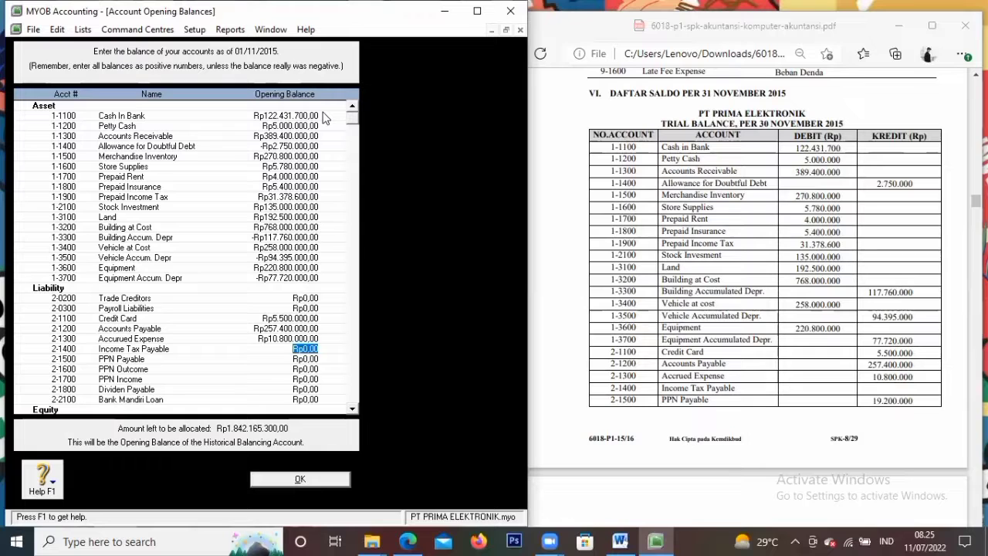
key(Tab)
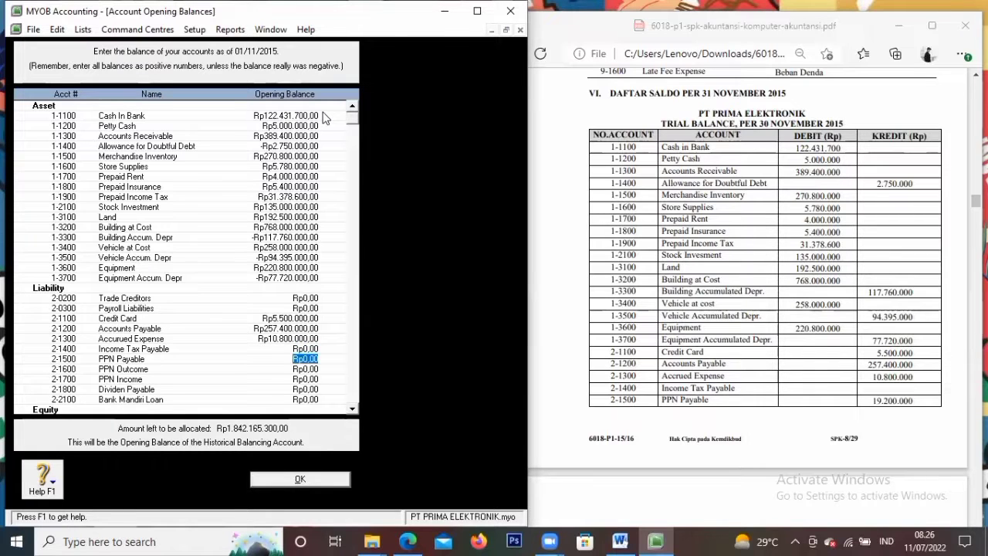
text(19.200.)
text(000)
key(Tab)
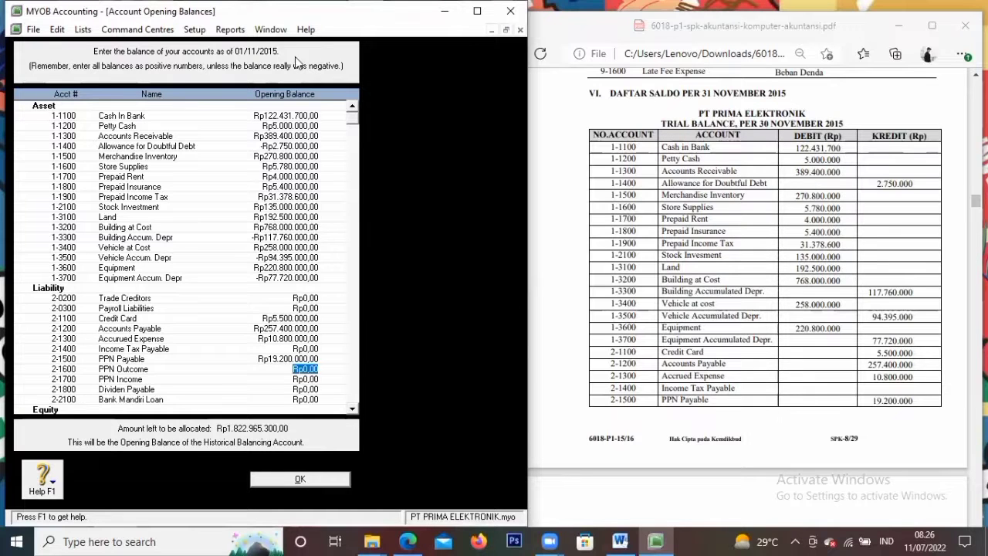
Leave PPN Outcome and PPN Income at zero; enter Dividen Payable 5.500.000 and Bank Mandiri Loan 250.000.000
scroll(787, 330, down, 5)
scroll(788, 330, down, 4)
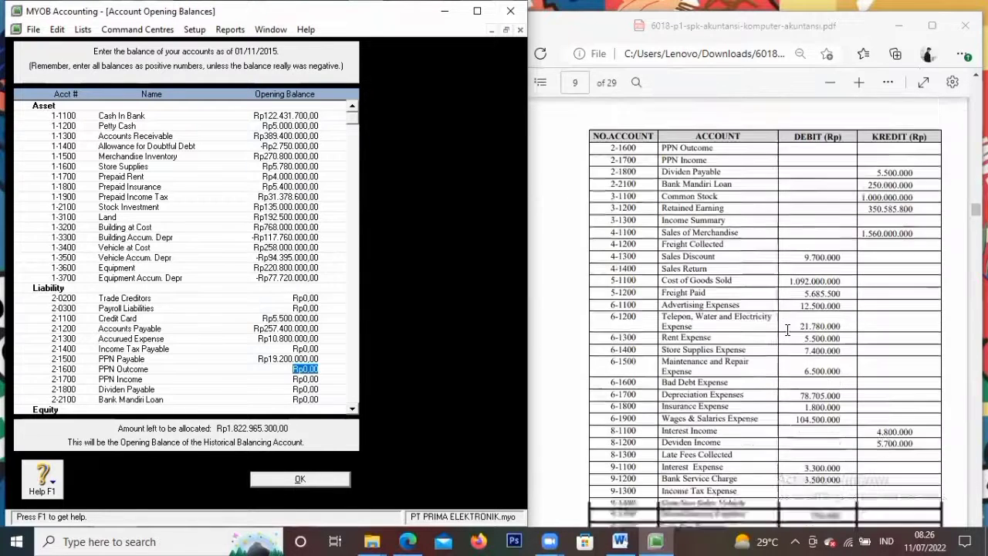
scroll(776, 340, up, 2)
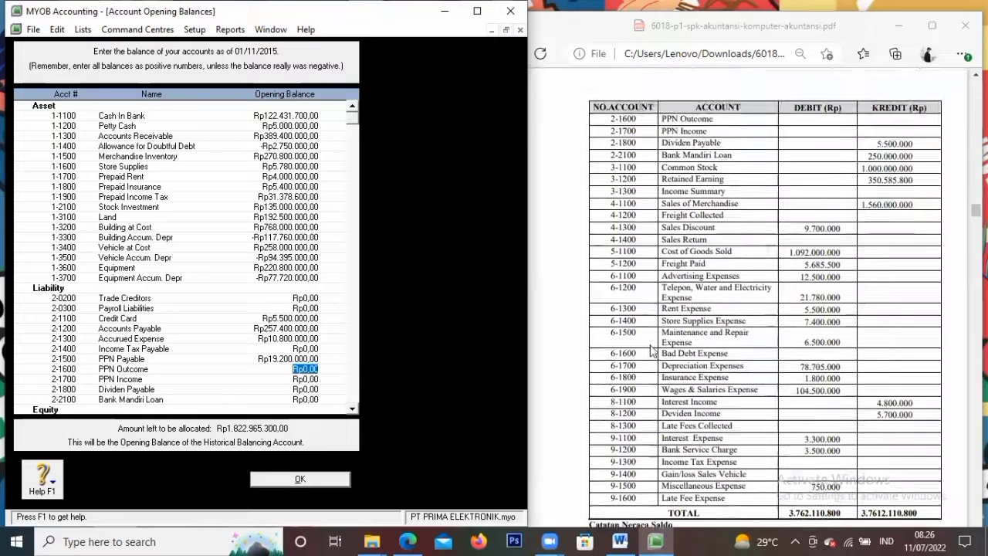
key(Tab)
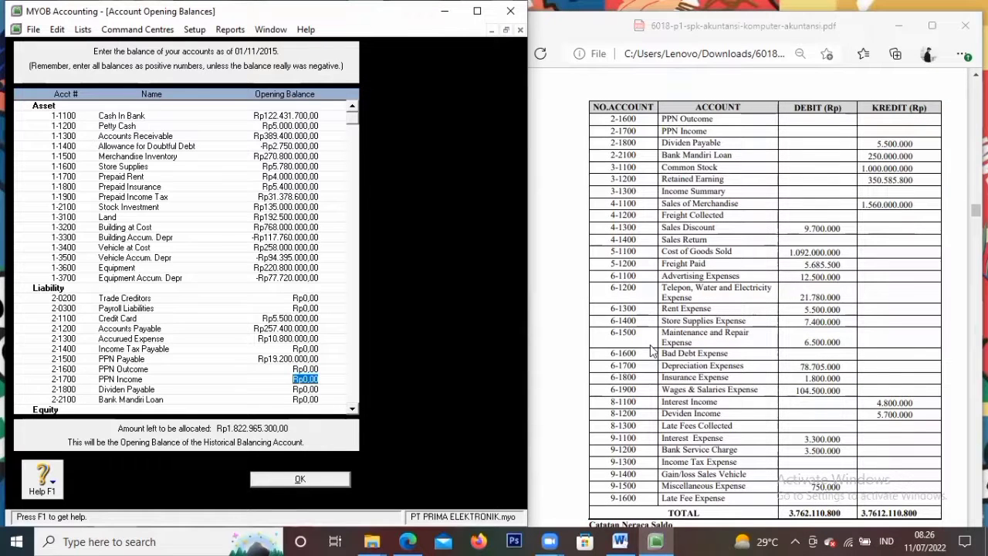
key(Tab)
text(5500000)
key(Tab)
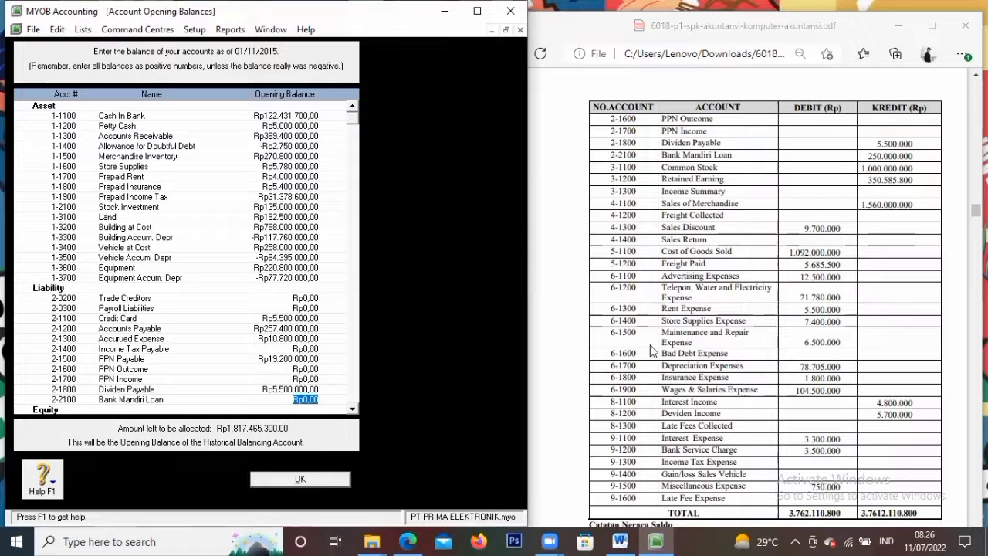
text(250)
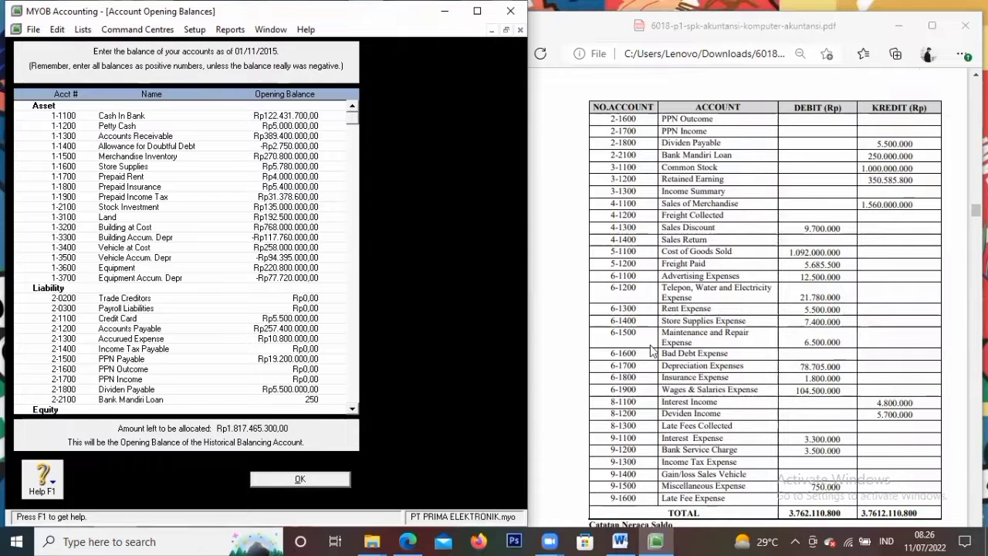
text(.000.000)
key(Tab)
In the Equity section, enter 350.585.800 for 3-0800 Retained Earnings and 1.000.000.000 for Common Stock
scroll(167, 352, down, 3)
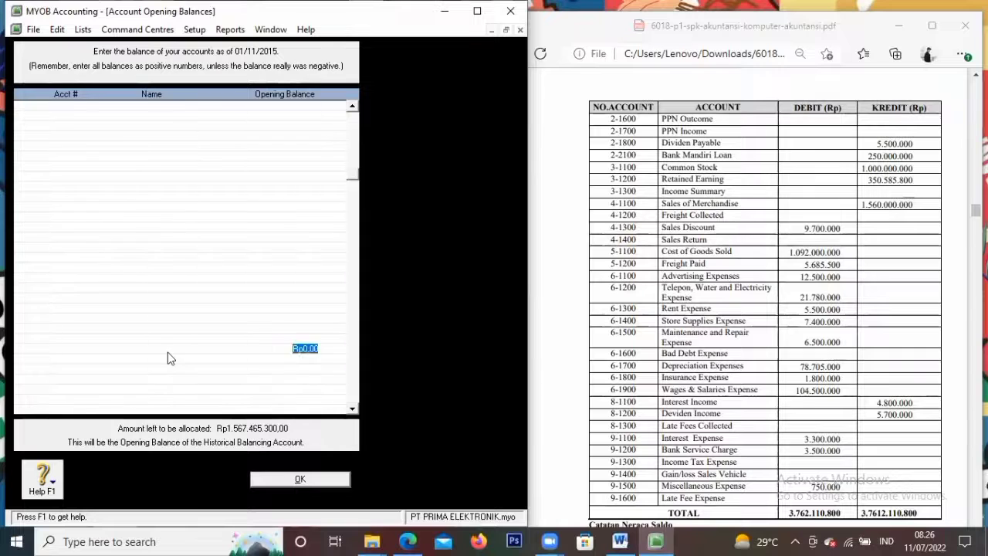
scroll(185, 349, down, 2)
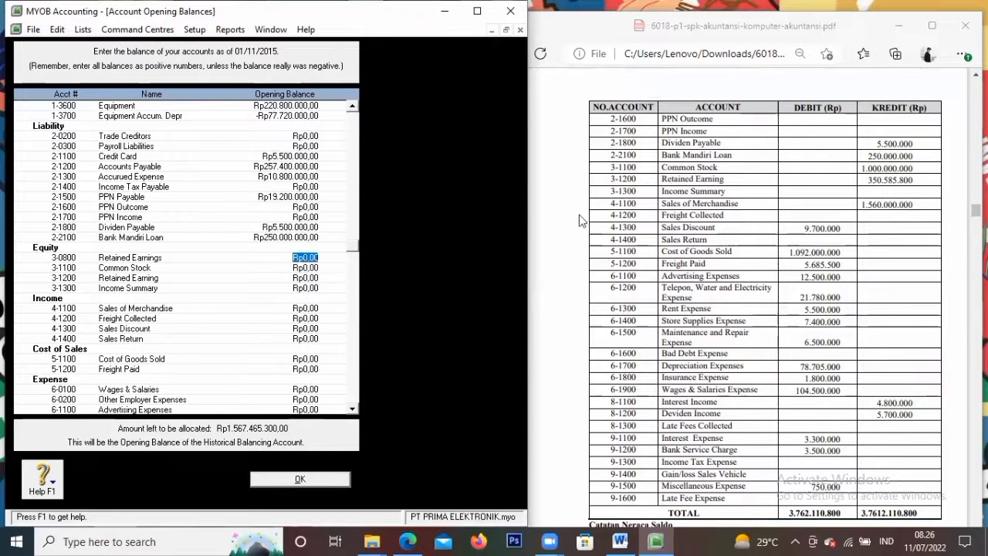
text(35)
text(0.)
text(585.)
text(800)
key(Tab)
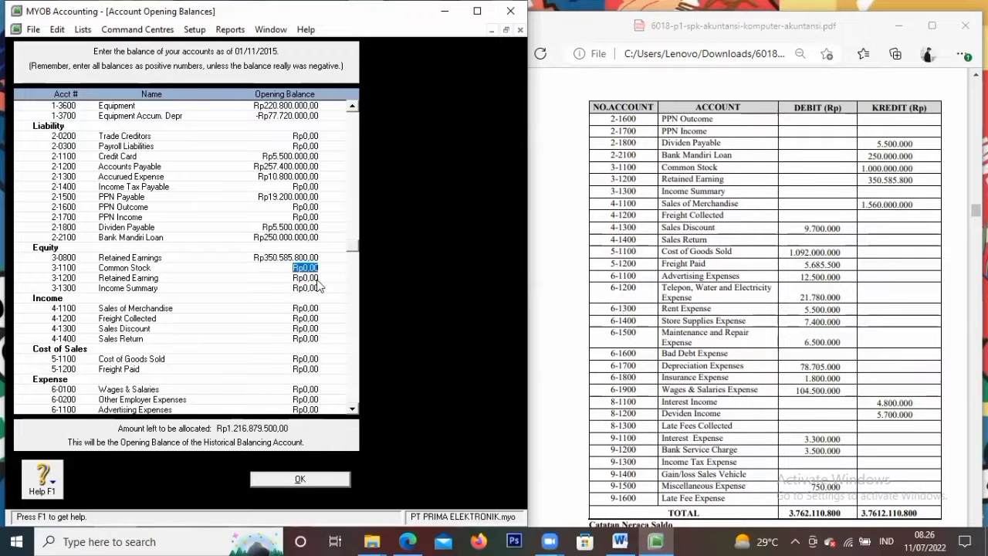
text(1.)
text(000.000.0)
text(00)
key(Tab)
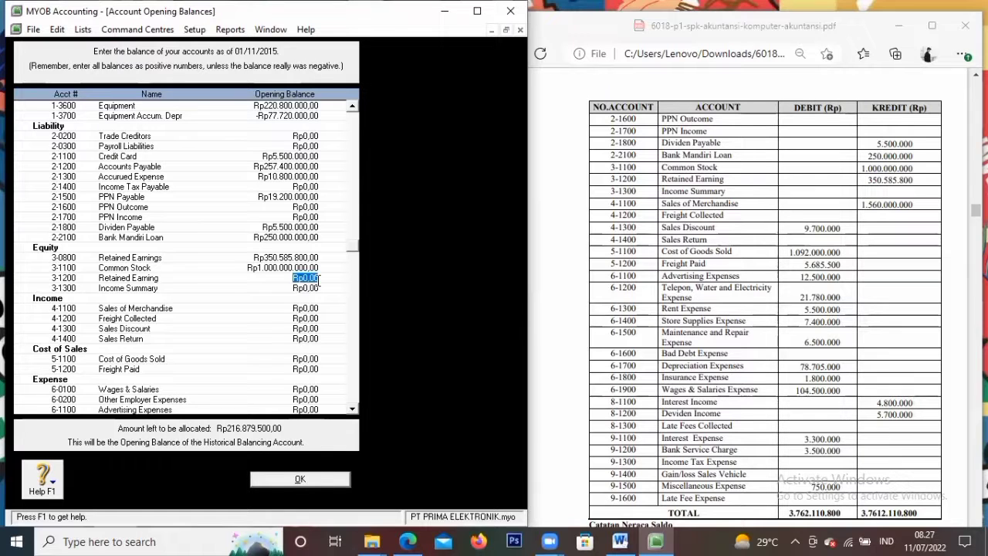
Clear 3-0800 Retained Earnings to zero and enter 350.585.800 in 3-1200 Retained Earning instead
key(shift+Tab)
key(shift+Tab)
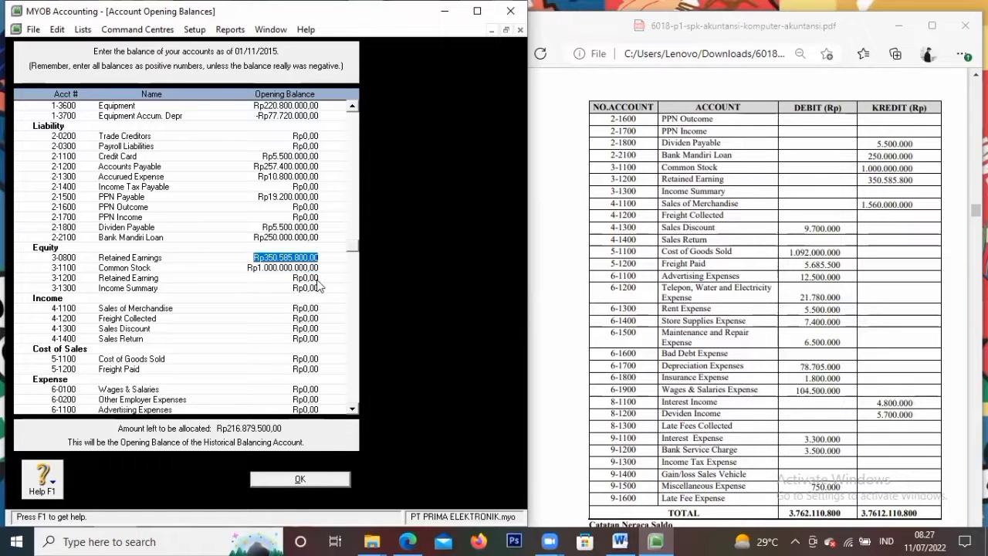
key(Delete)
key(Tab)
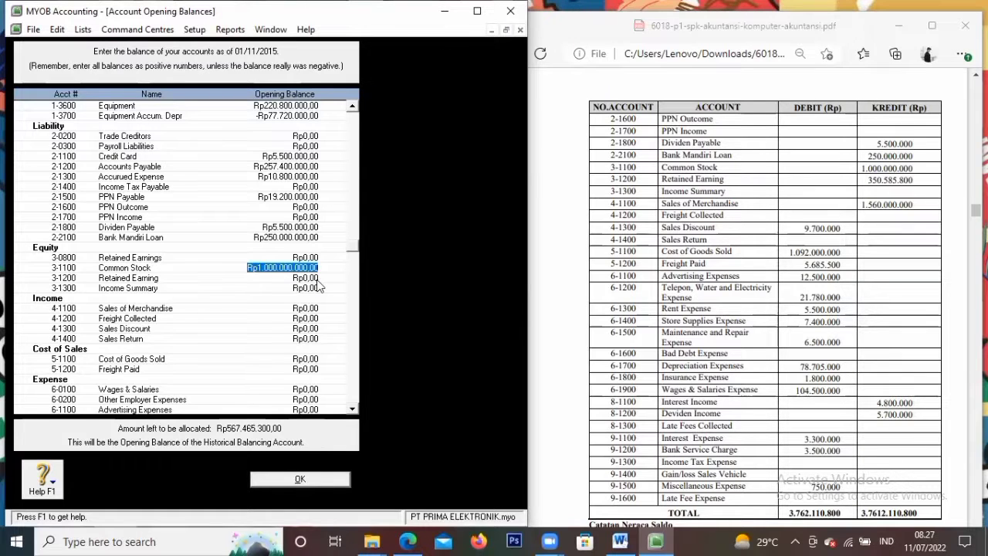
key(Tab)
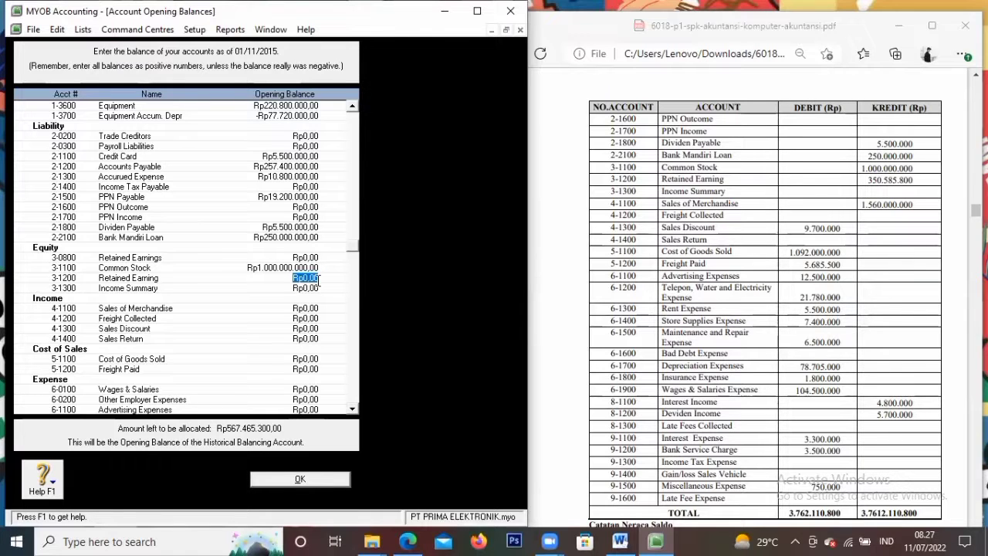
text(350585800)
click(319, 286)
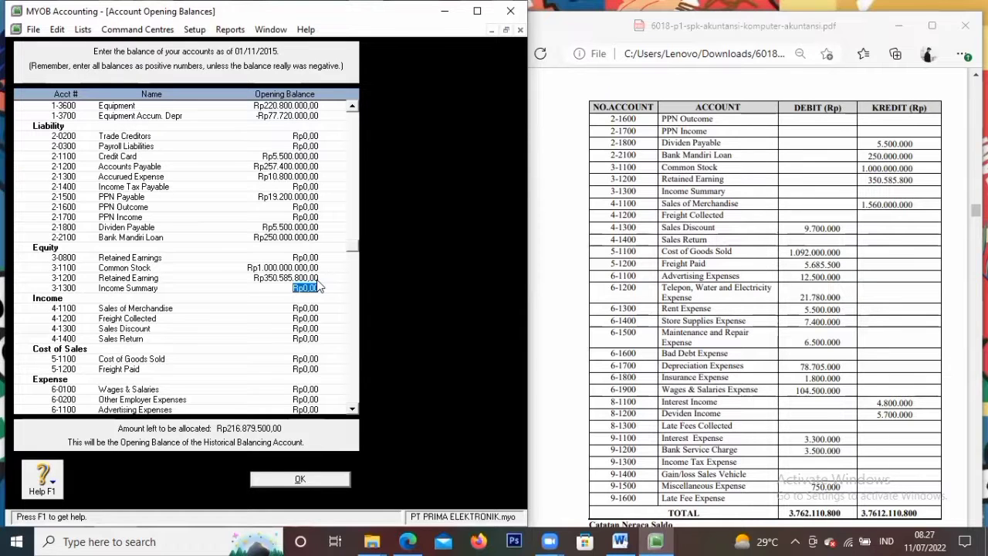
key(Tab)
Enter Sales of Merchandise 1.560.000.000 and Sales Discount -9.700.000
text(1560000000)
key(Tab)
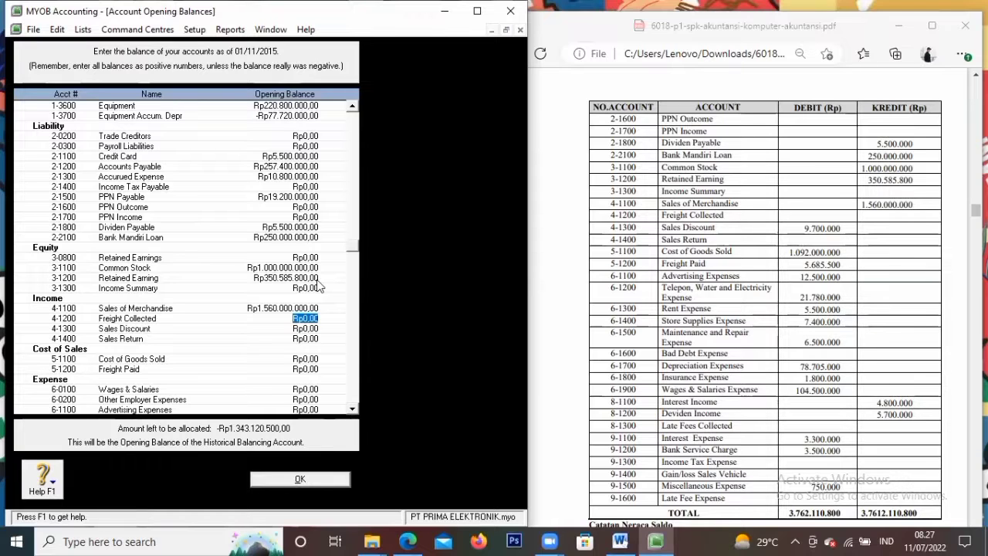
key(Tab)
text(-Rp9.700.0)
text(00)
key(Tab)
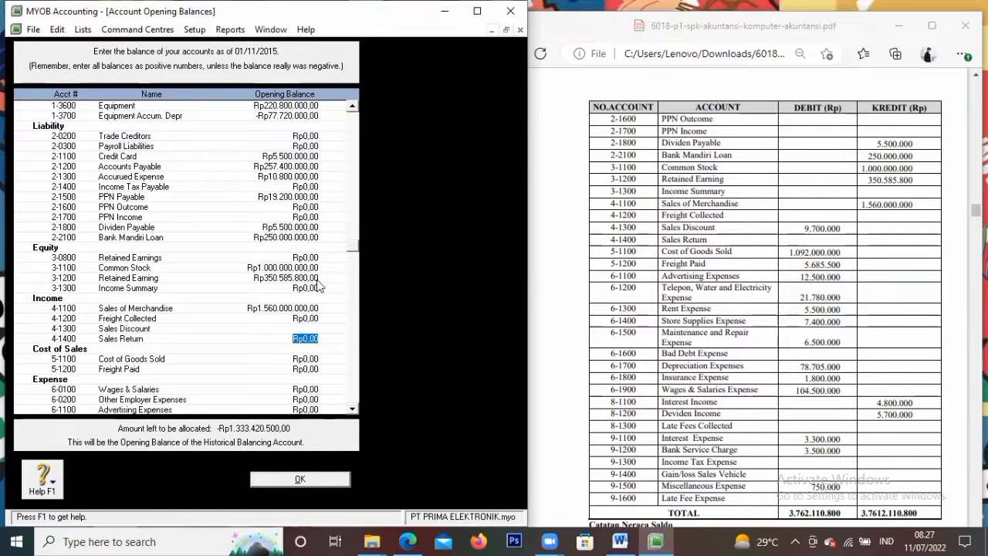
key(Tab)
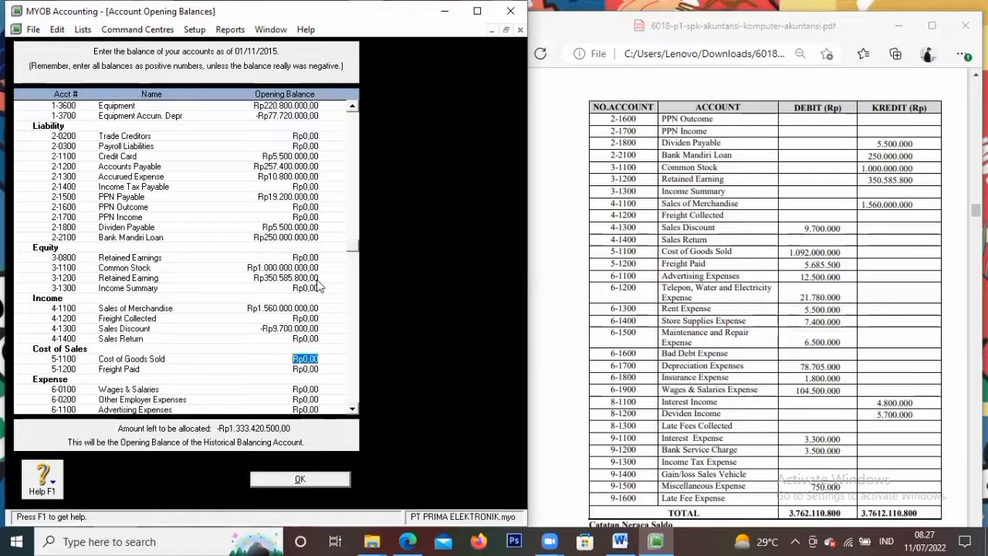
Enter Cost of Goods Sold 1.092.000.000 and Freight Paid 5.685.500, correcting a mistyped digit
text(1092000000)
key(Tab)
text(5685000)
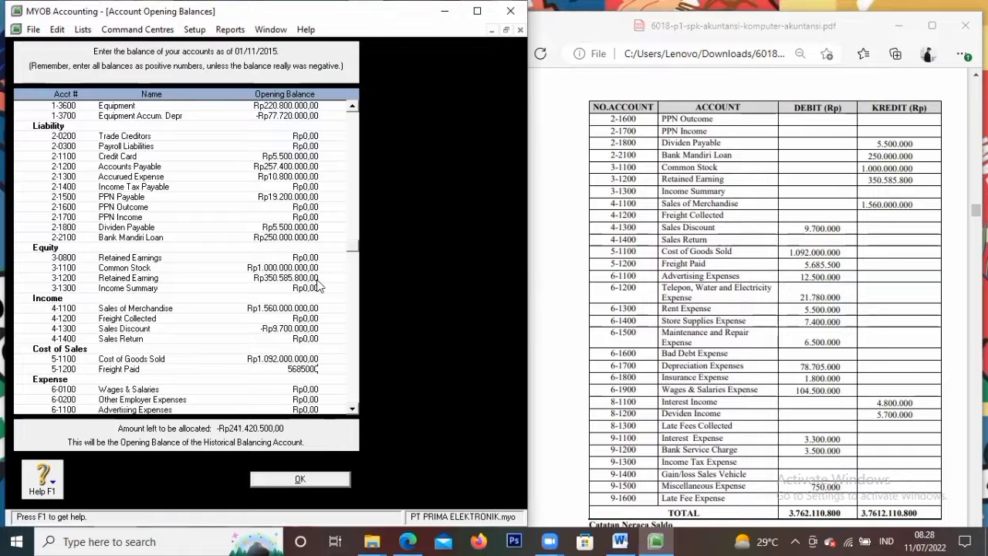
key(BackSpace)
key(BackSpace)
key(BackSpace)
text(500)
key(Tab)
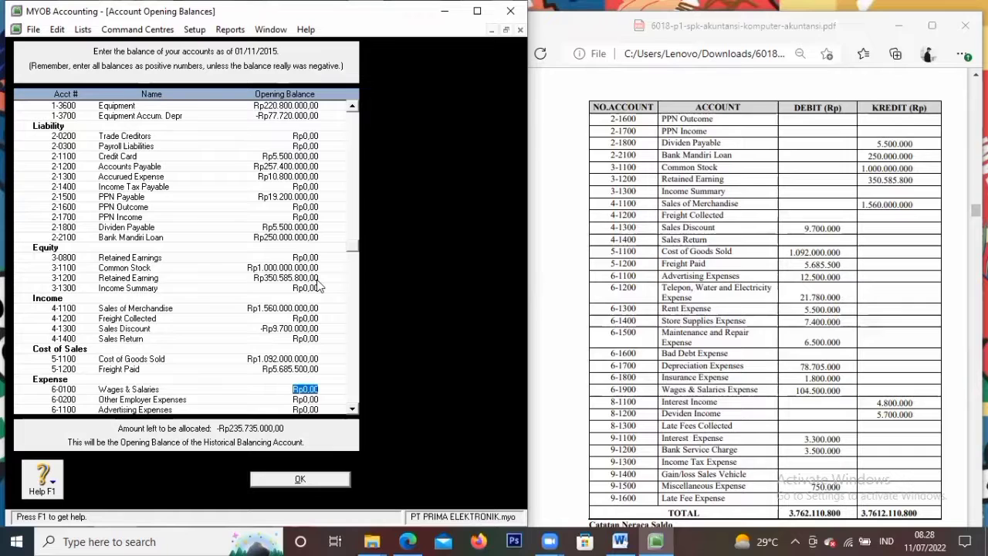
key(Tab)
key(Tab)
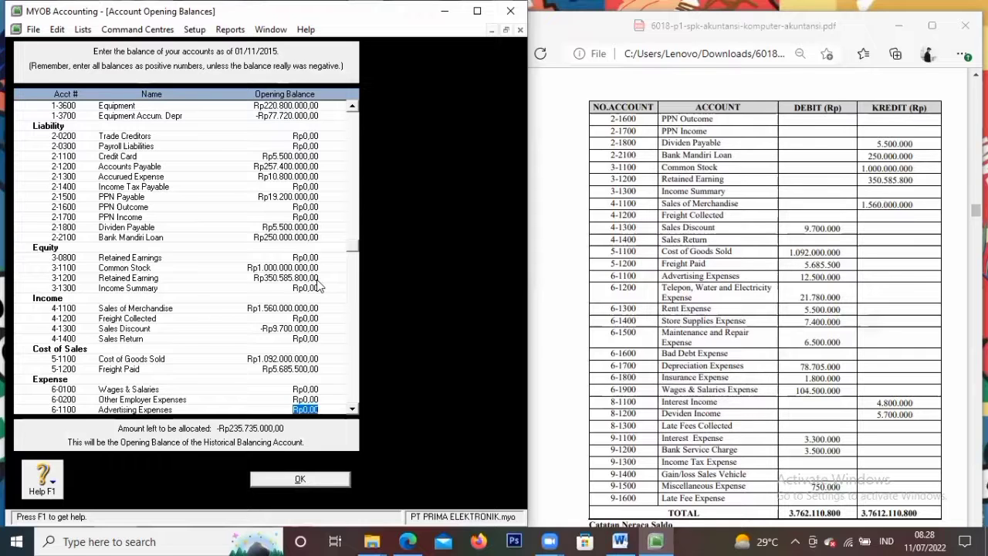
Enter Advertising 12.500.000, Telp, Water and Electricity 21.550.000, and Store Supplies 7.400.000
text(12.500.0)
text(00000)
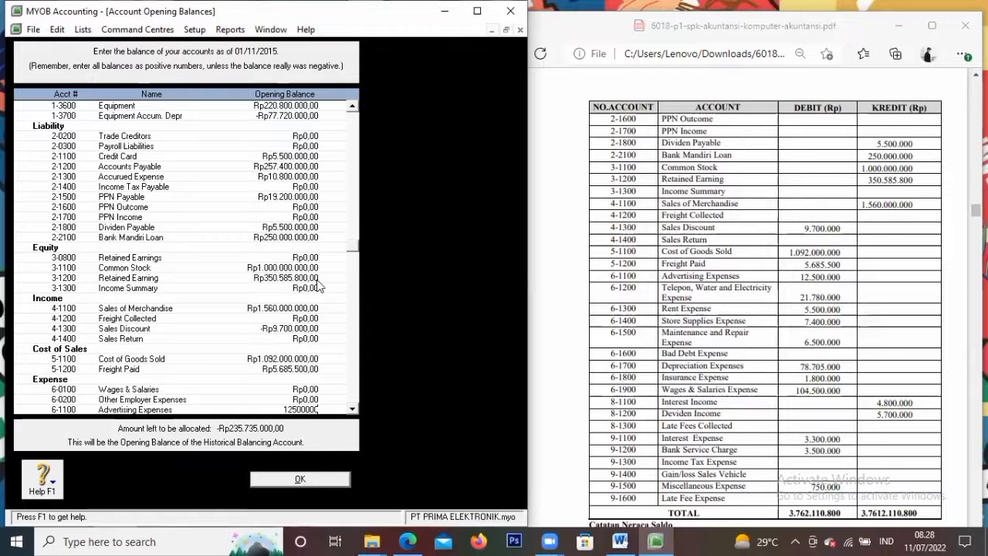
key(Tab)
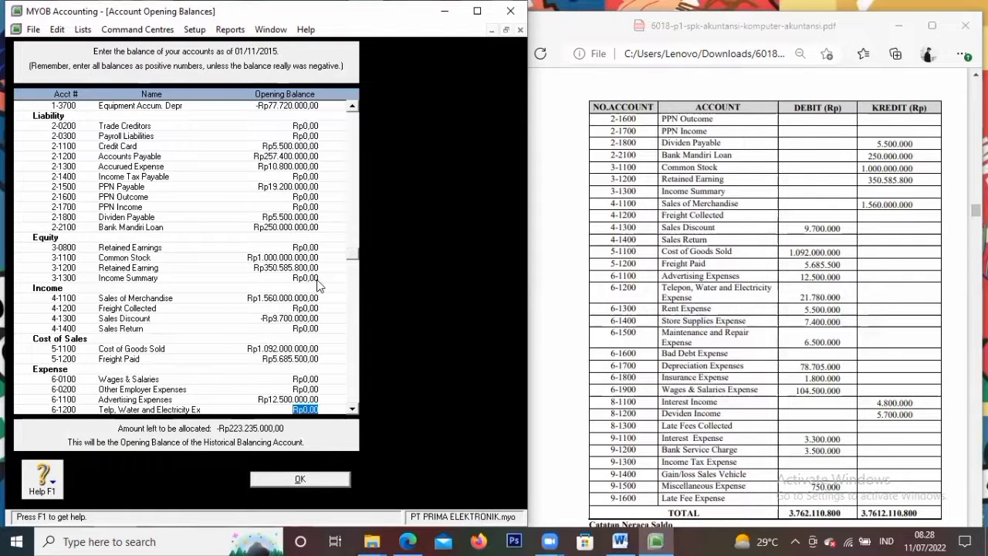
text(21.780.00)
key(Tab)
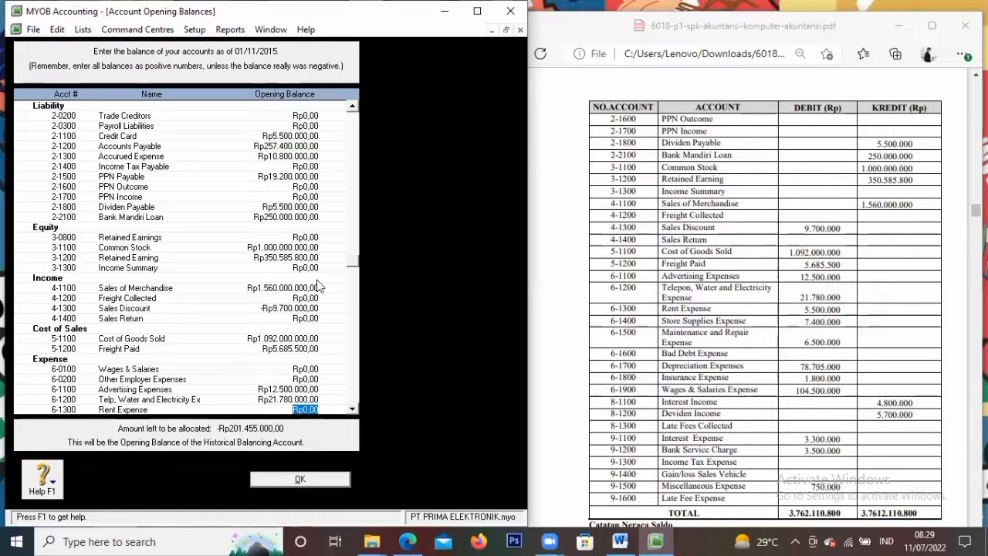
text(5.50000)
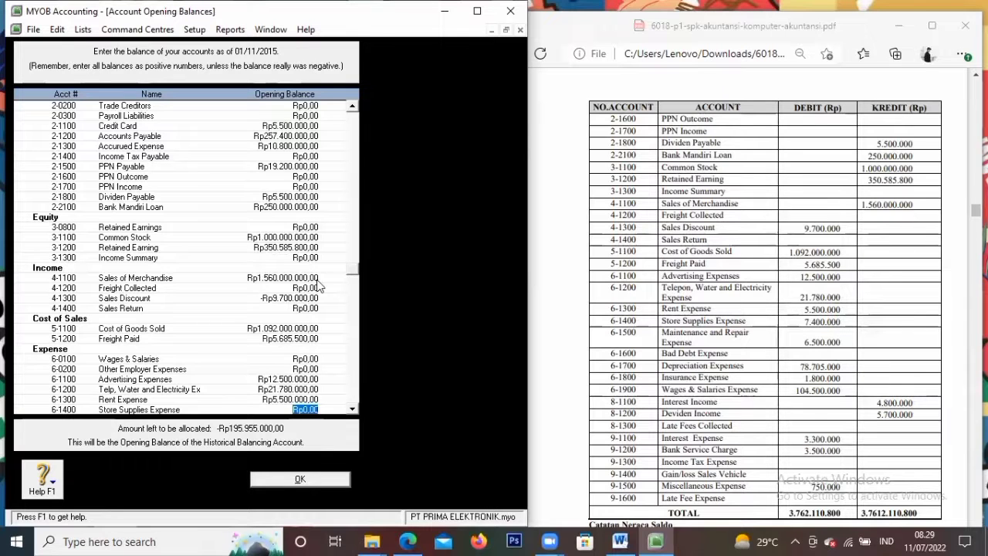
text(7.400.000)
key(Tab)
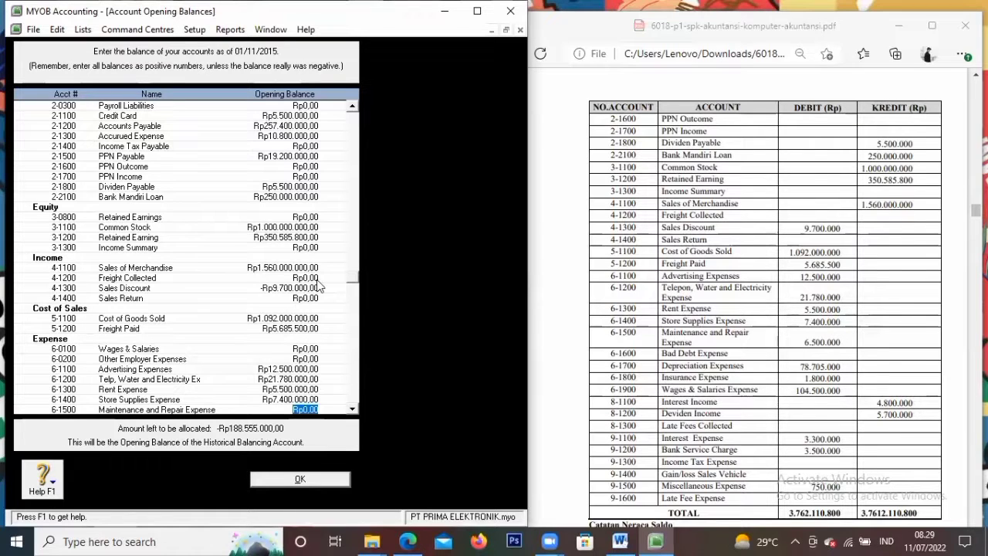
Enter Maintenance 6.500.000, Depreciation 78.705.000 and Insurance 1.800.000, leaving Bad Debt at zero
text(6.500.000)
key(Tab)
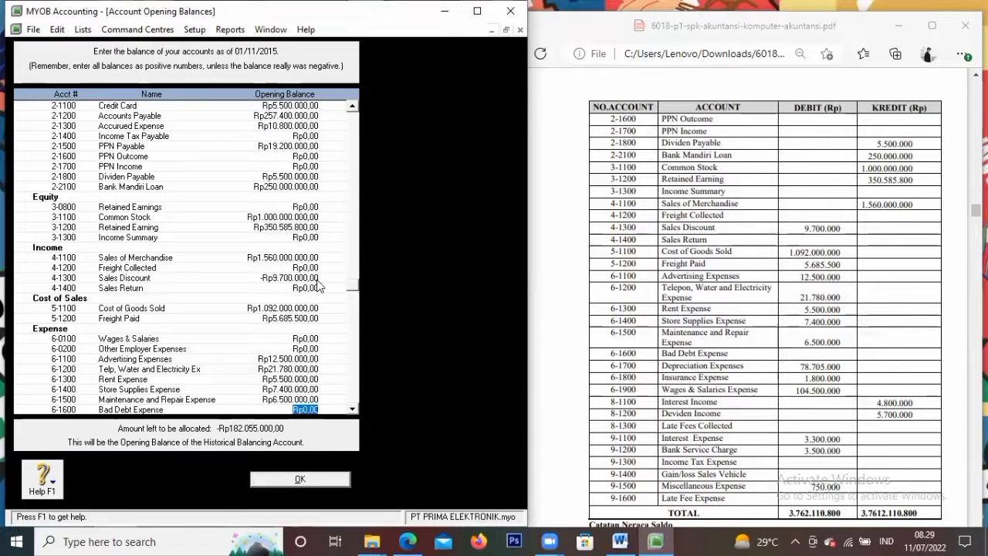
key(Tab)
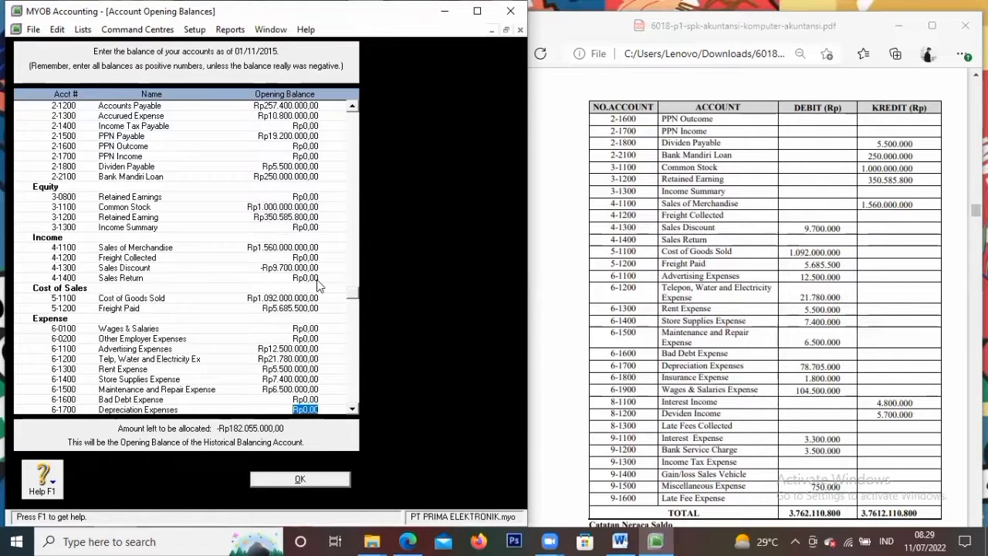
text(7870)
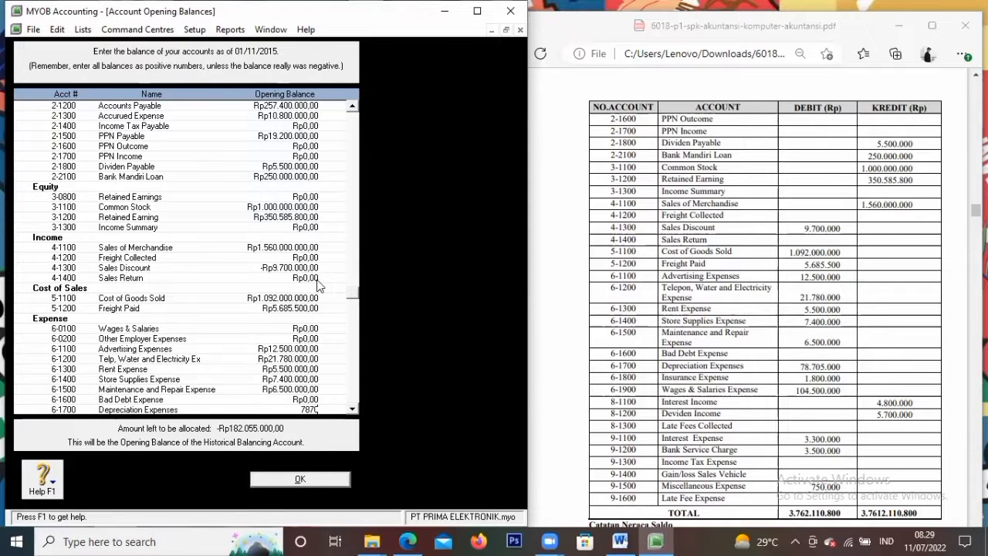
text(8.705.000)
key(Tab)
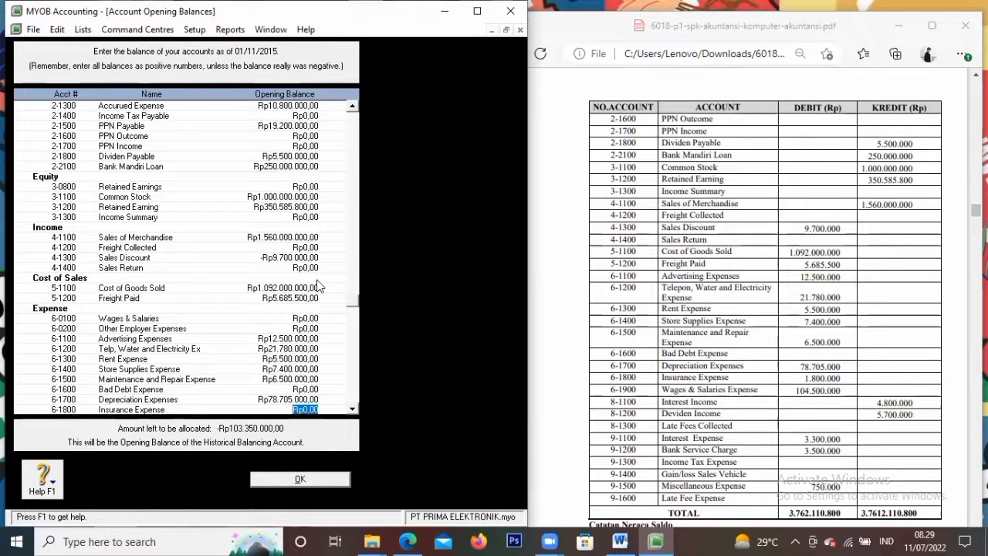
text(1.)
text(800.000)
key(Tab)
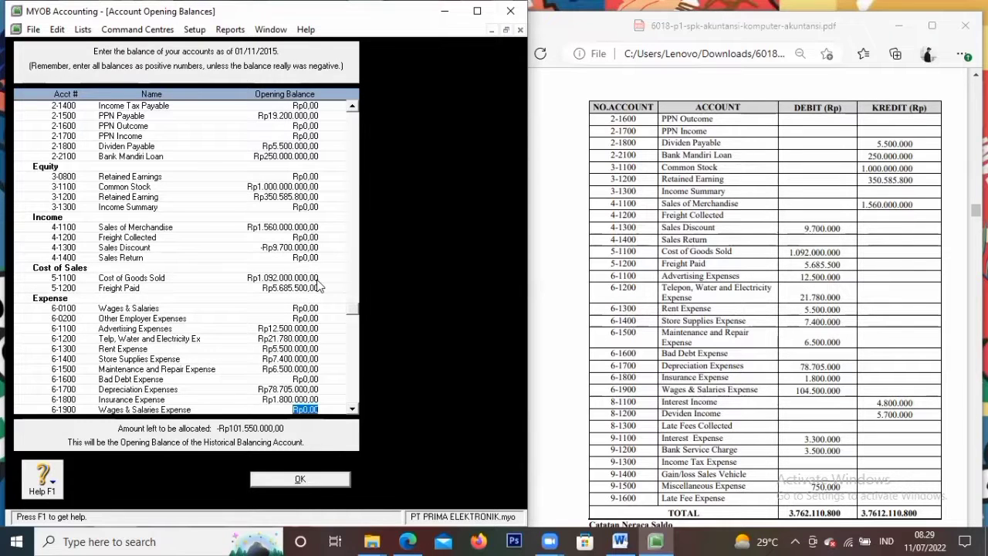
text(1)
Enter Wages & Salaries 104.500.000, Interest Income 4.800.000 and Dividen Income 5.700.000
text(000)
key(Tab)
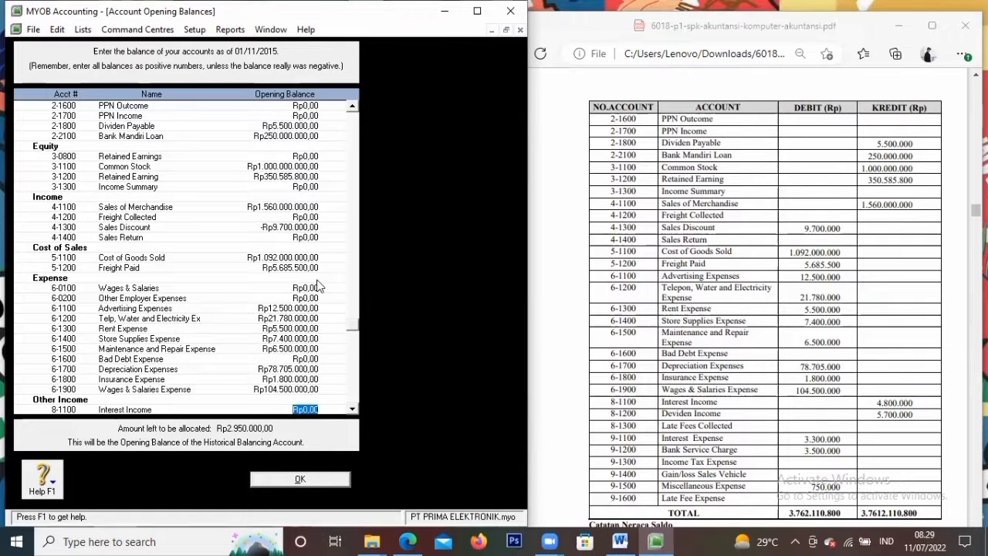
text(4800000)
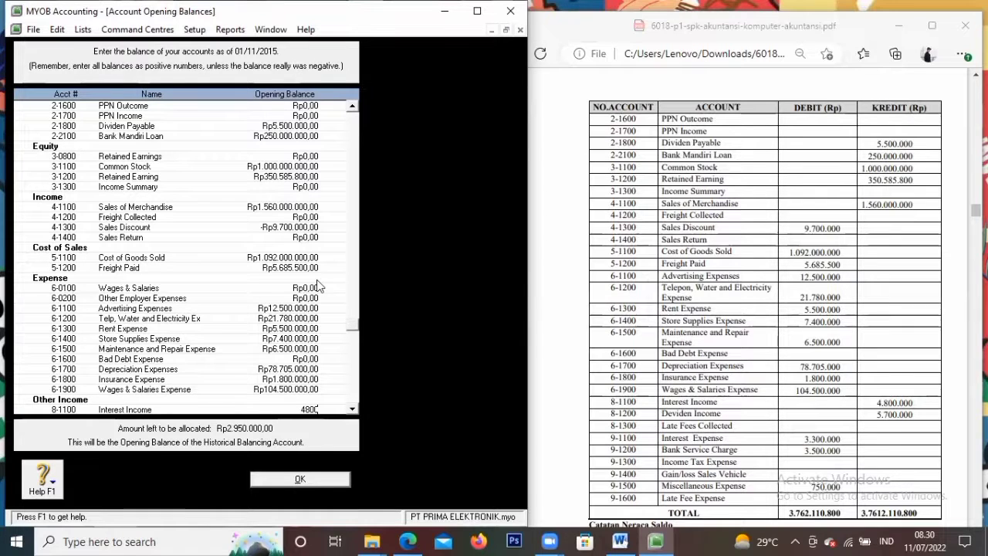
key(Tab)
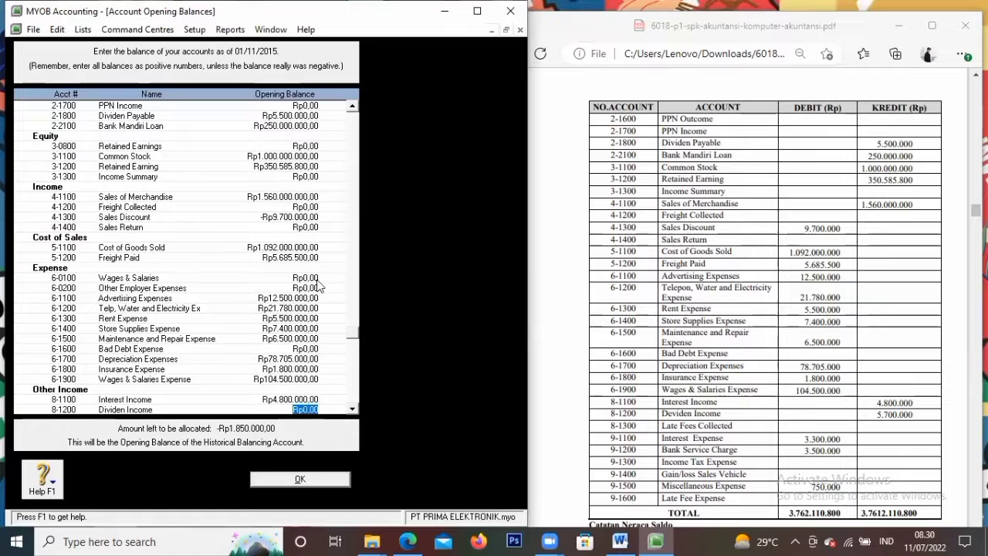
text(5.700.000)
key(Tab)
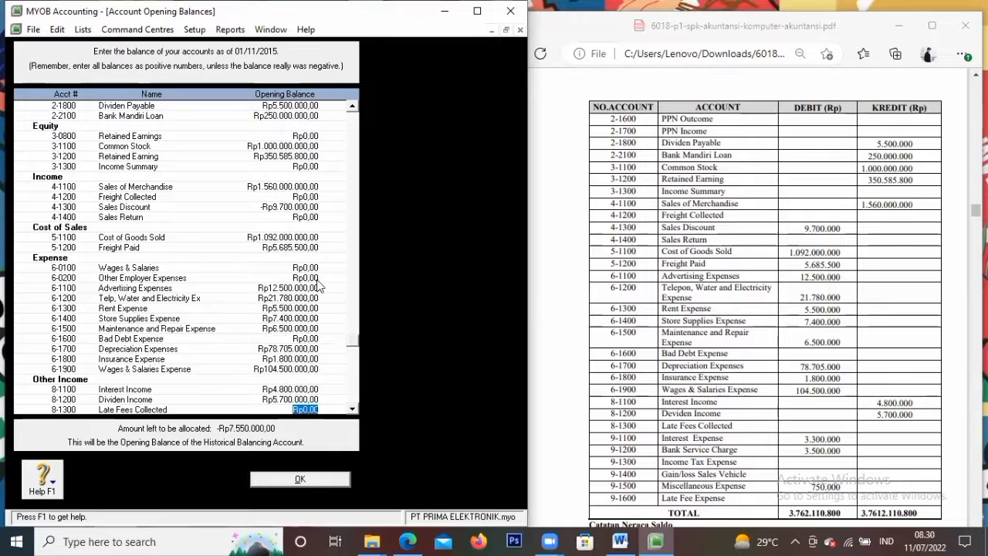
Enter Interest Expense 3.300.000, Bank Service Charge 3.500.000, Miscellaneous Expense 750.000, then save the balances
key(Tab)
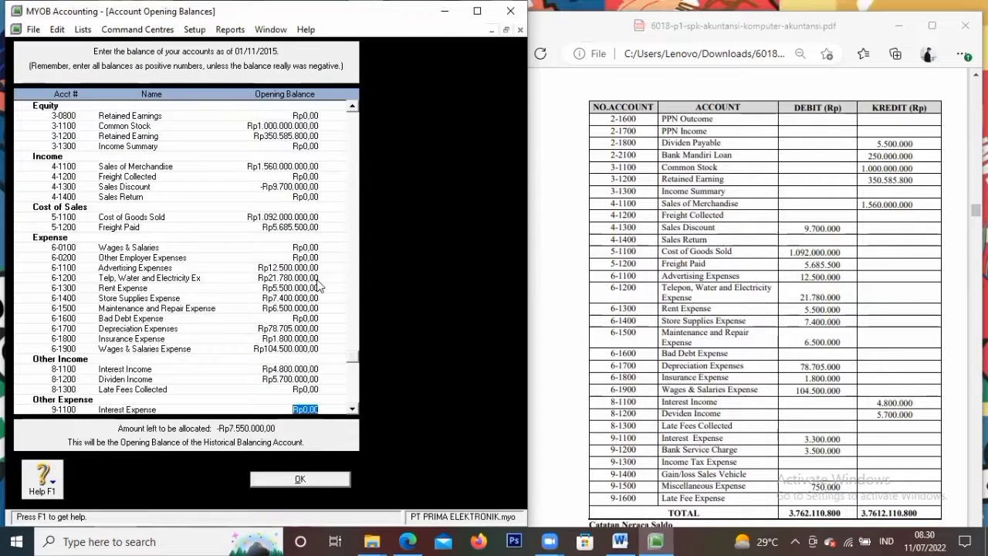
text(3.3)
text(00.000)
key(Tab)
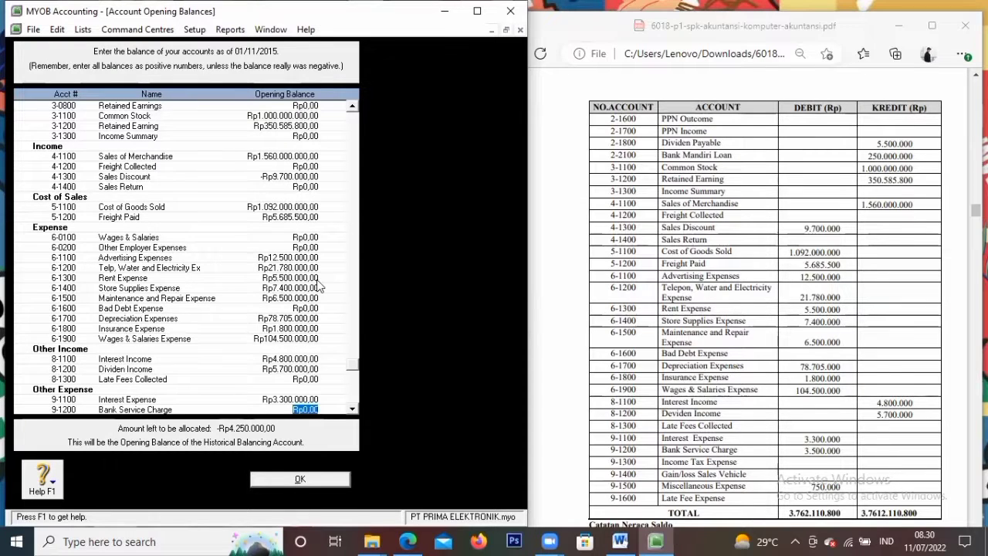
text(3.)
text(500.0)
text(00)
key(Tab)
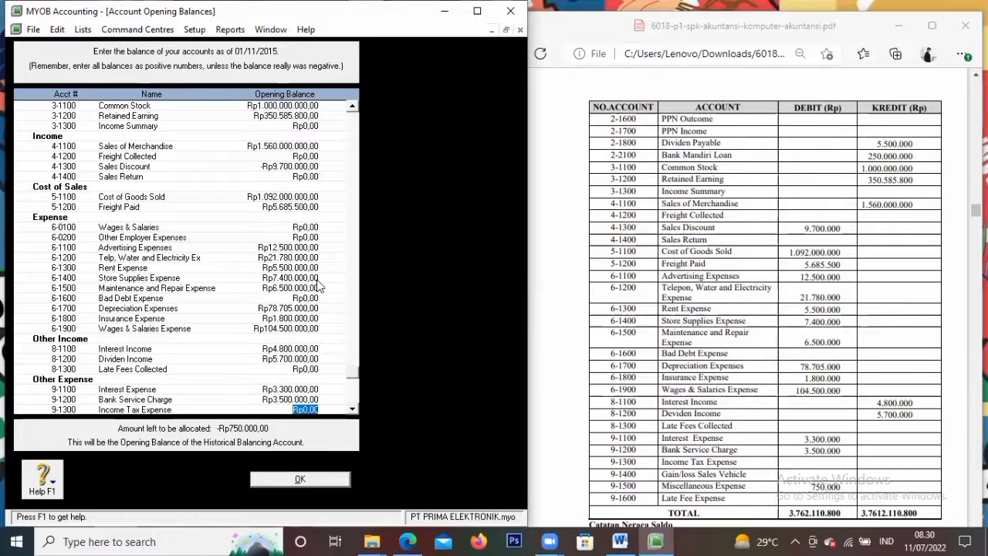
key(Tab)
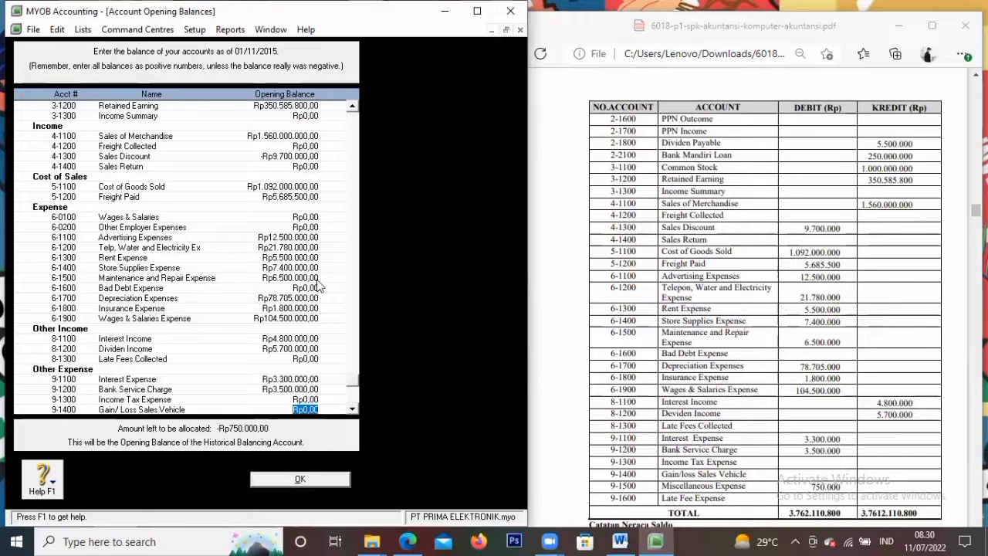
key(Tab)
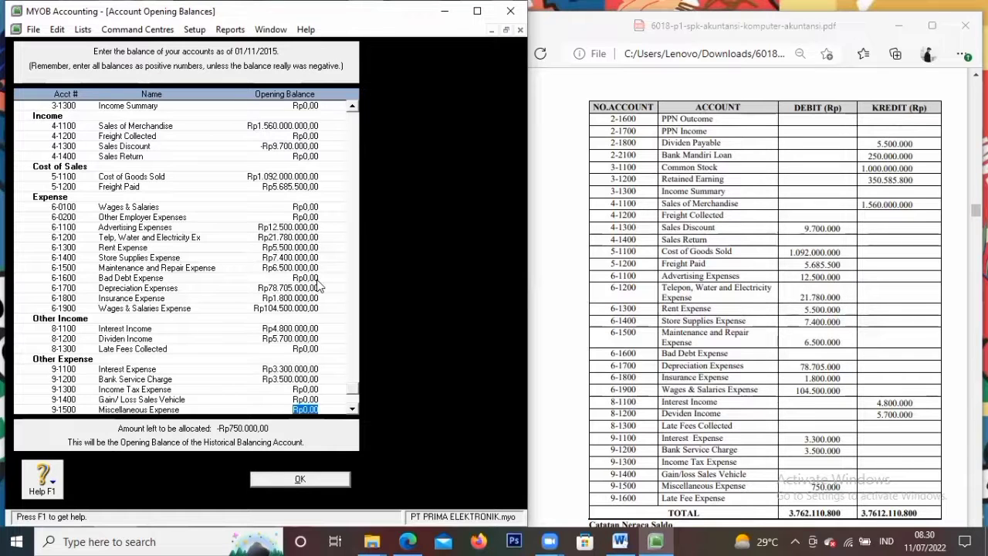
text(750.000)
key(Tab)
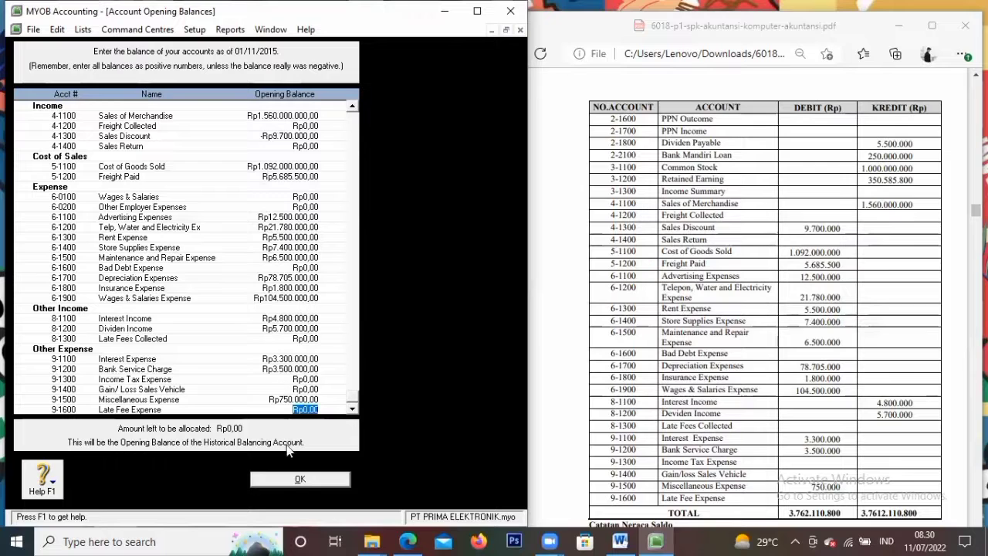
click(308, 480)
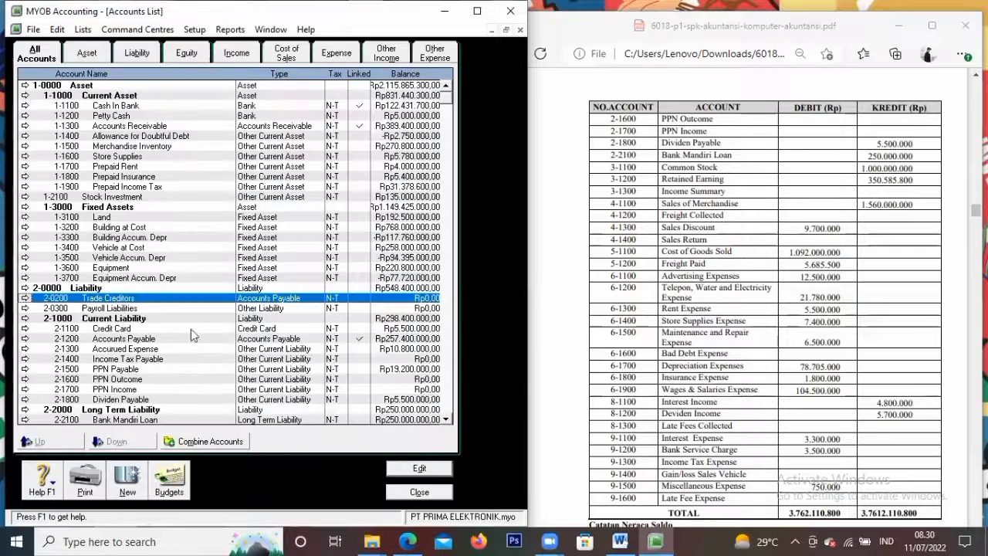
Close the Accounts List and open the empty Cards List showing customer cards
click(418, 491)
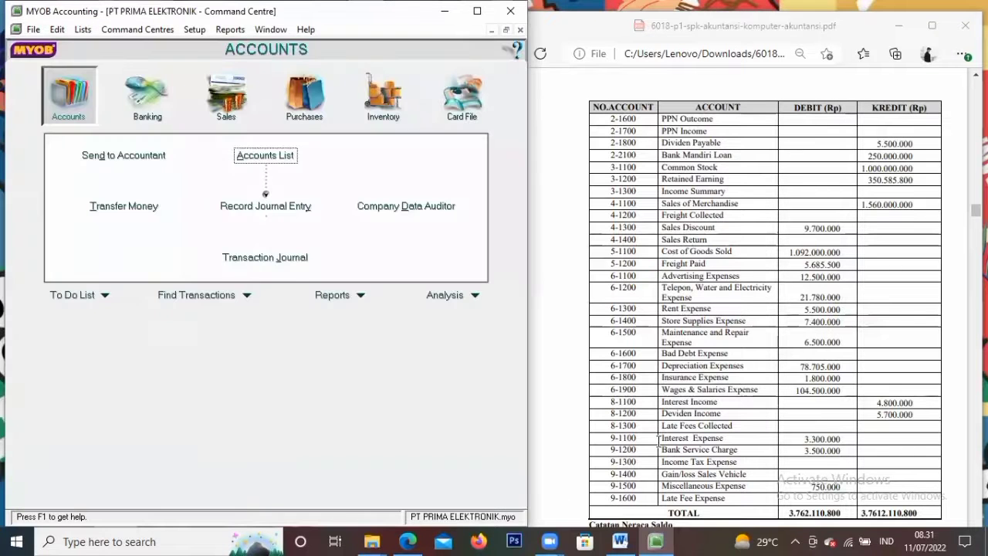
scroll(811, 356, down, 10)
scroll(810, 356, down, 5)
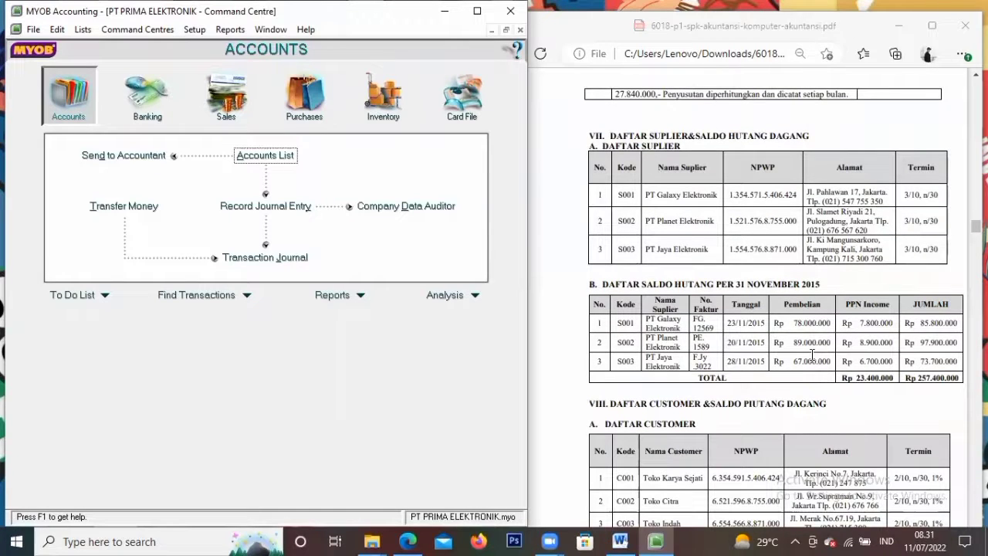
scroll(683, 299, up, 1)
scroll(684, 299, down, 1)
scroll(683, 294, down, 2)
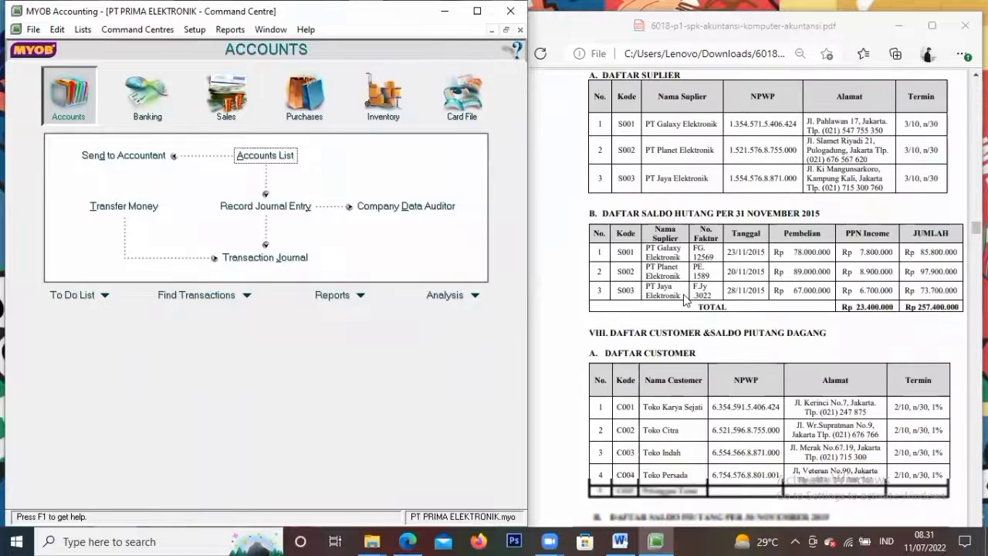
scroll(683, 294, down, 1)
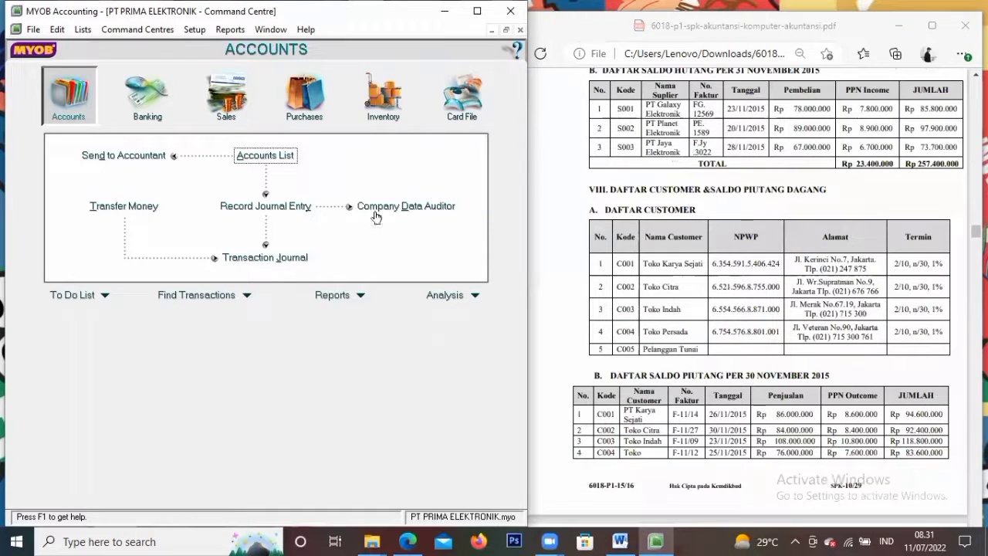
click(447, 104)
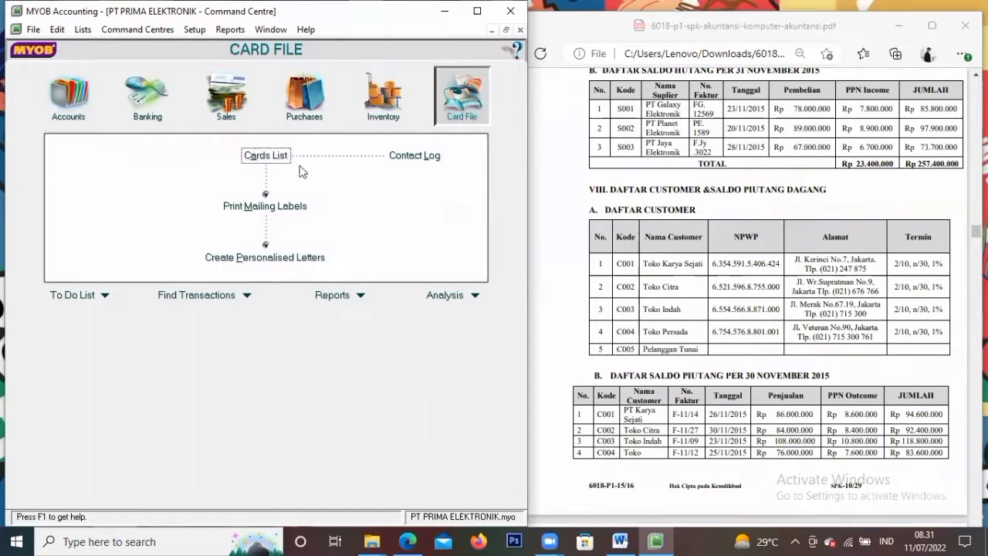
click(260, 154)
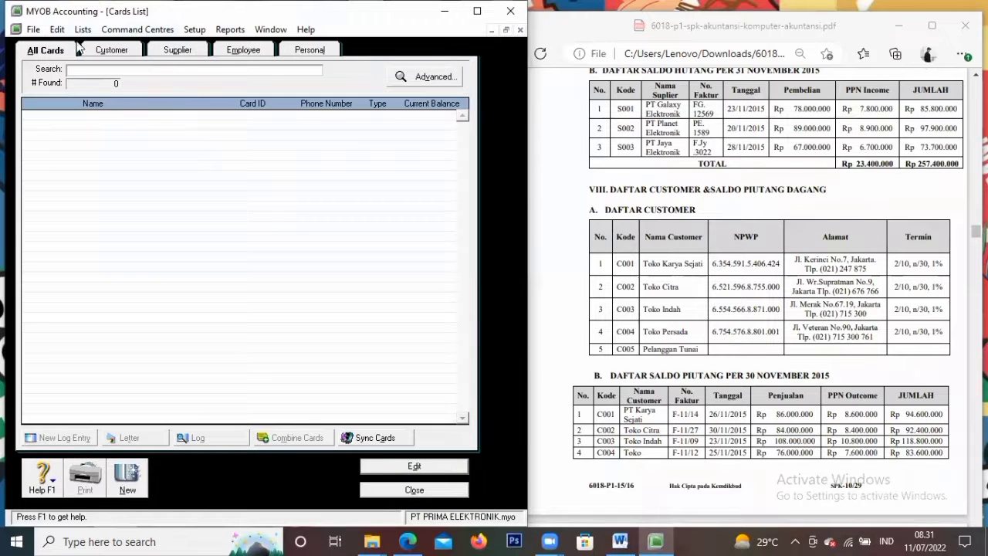
click(121, 51)
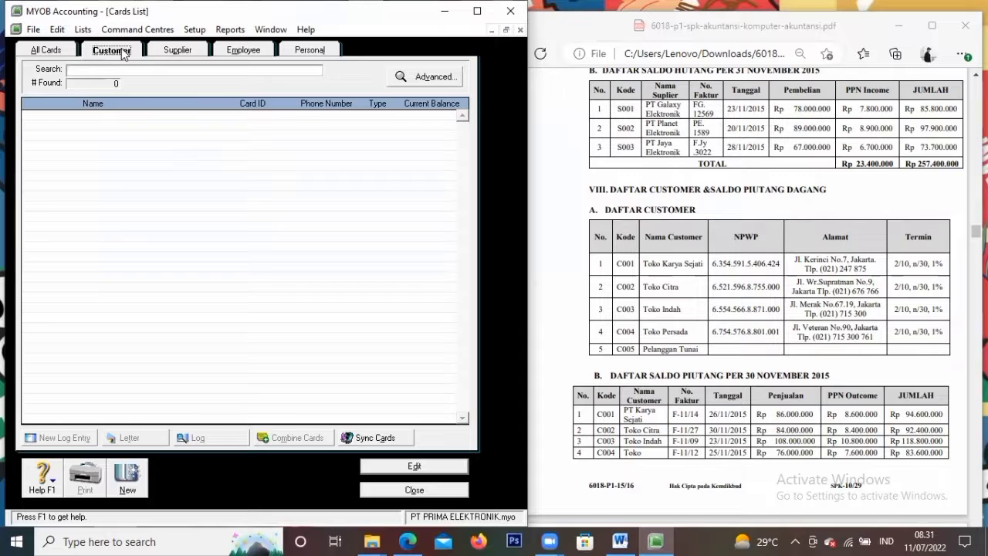
Start a new customer card named Toko Karya Sejati and give it its card ID
click(130, 477)
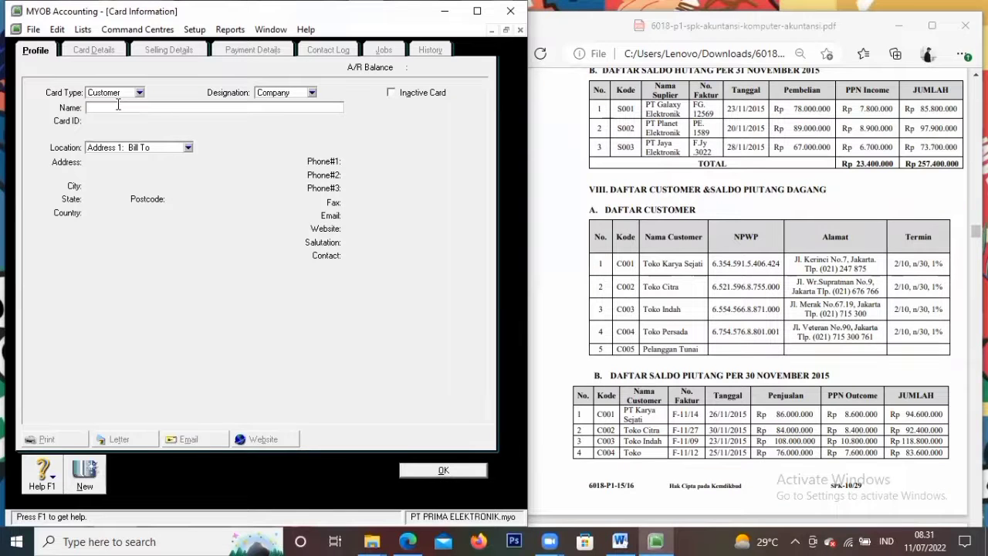
text(Toko Karya Sejati)
key(Tab)
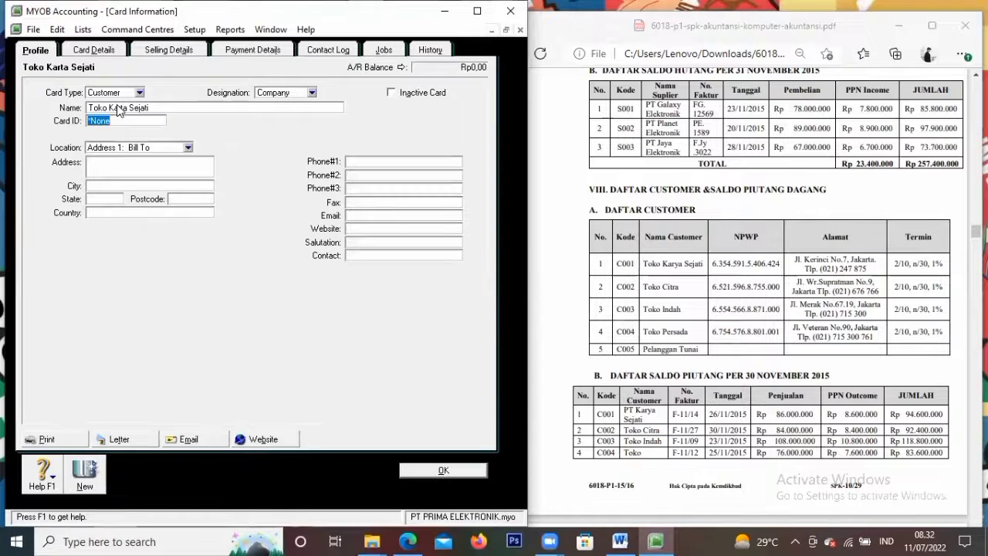
text(C001)
key(Tab)
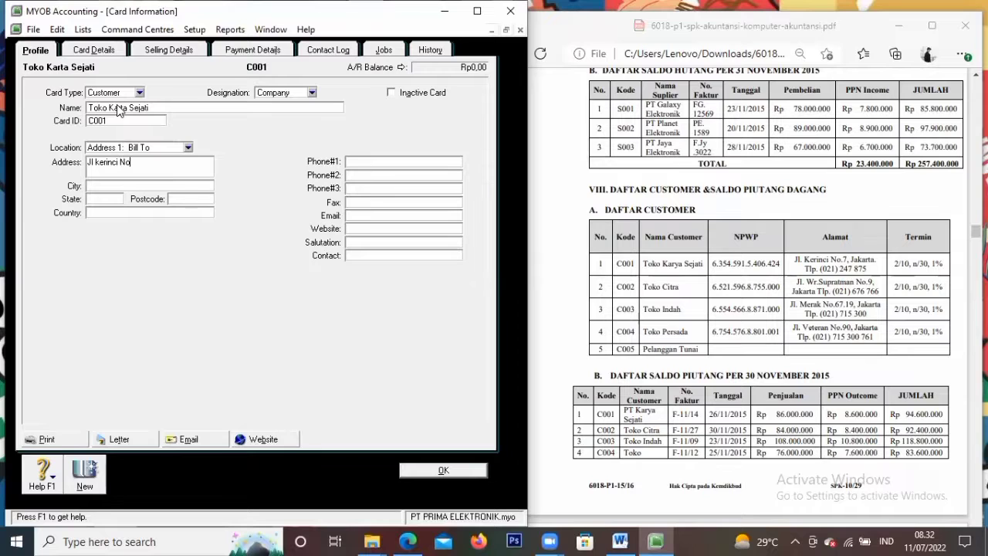
Fill in the customer's street address, city Jakarta, country Indonesia and first phone number
key(Tab)
text(Jakarta)
key(Tab)
key(Tab)
key(Tab)
text(Indonesia)
key(Tab)
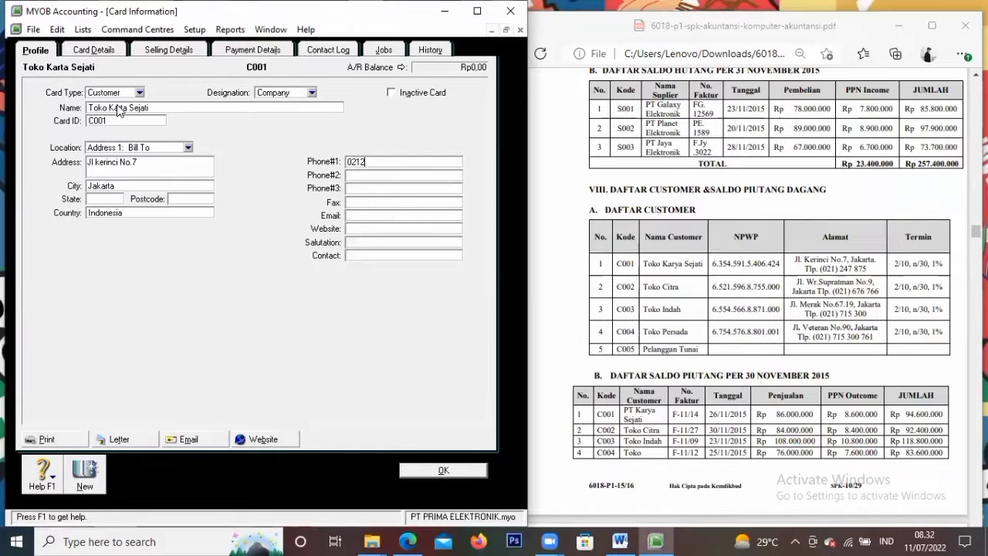
click(167, 50)
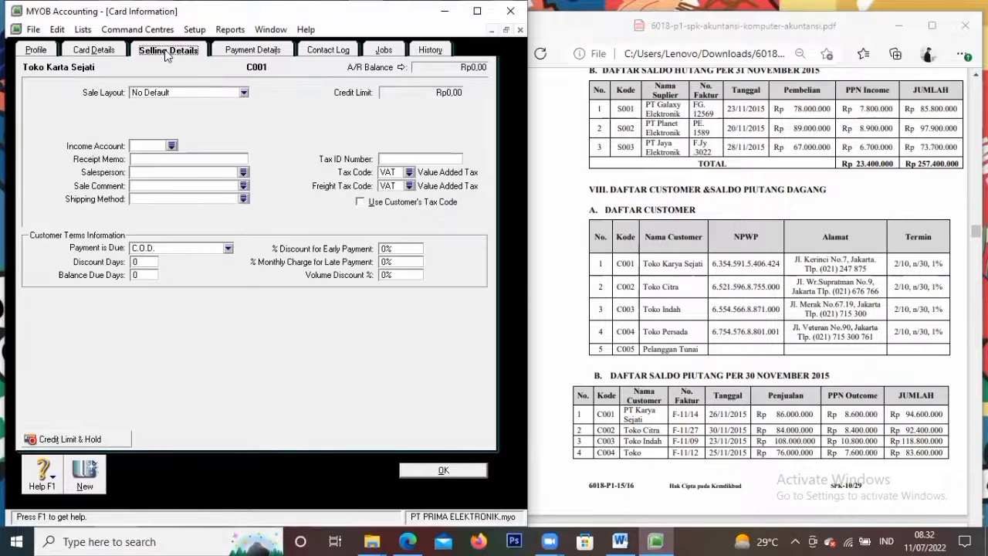
Set the sale layout to Item and both tax code and freight tax code to PPN
click(178, 92)
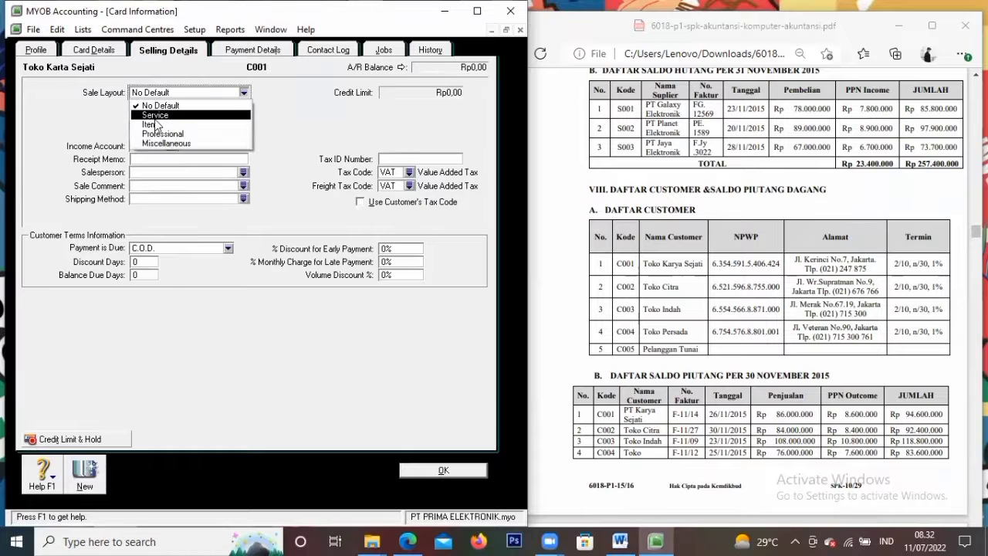
click(154, 115)
click(185, 91)
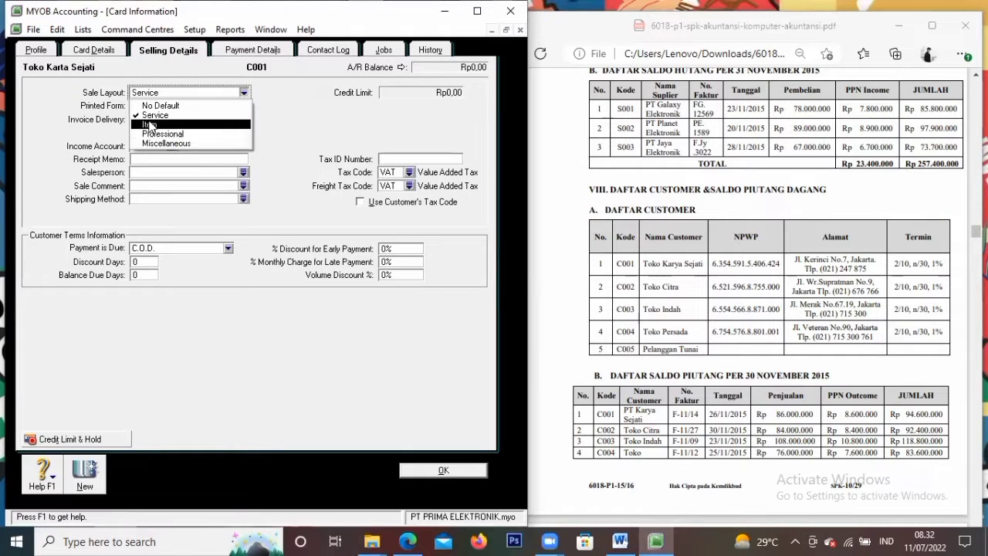
click(150, 124)
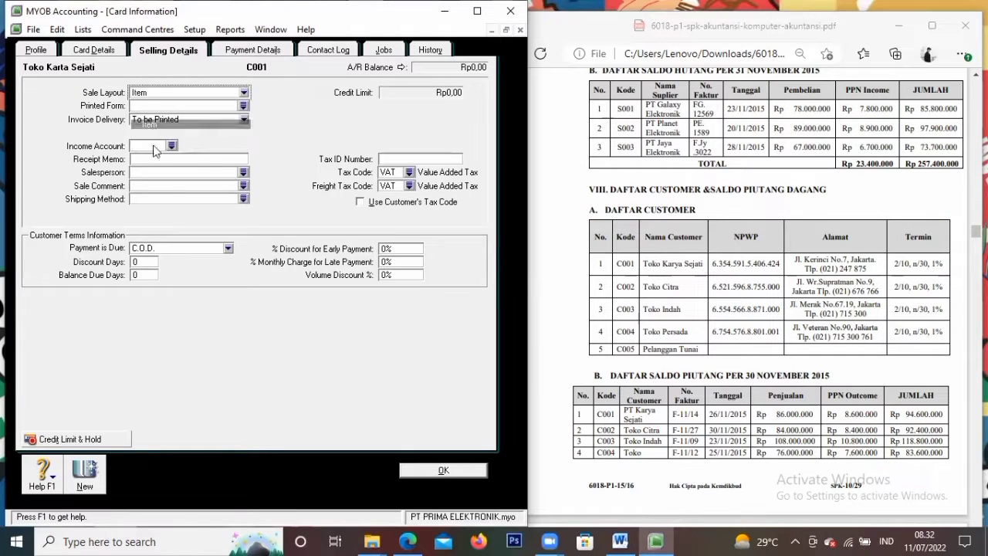
click(408, 173)
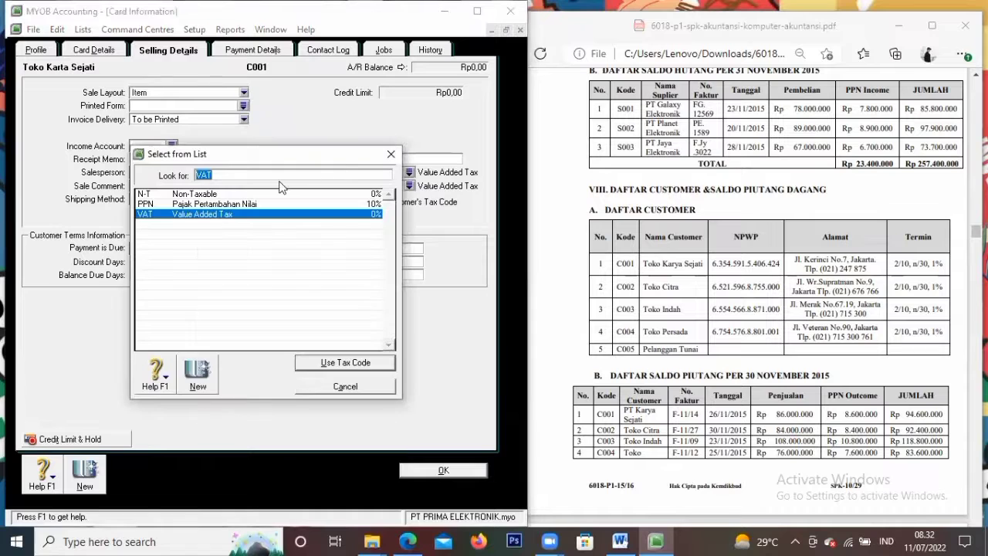
click(238, 205)
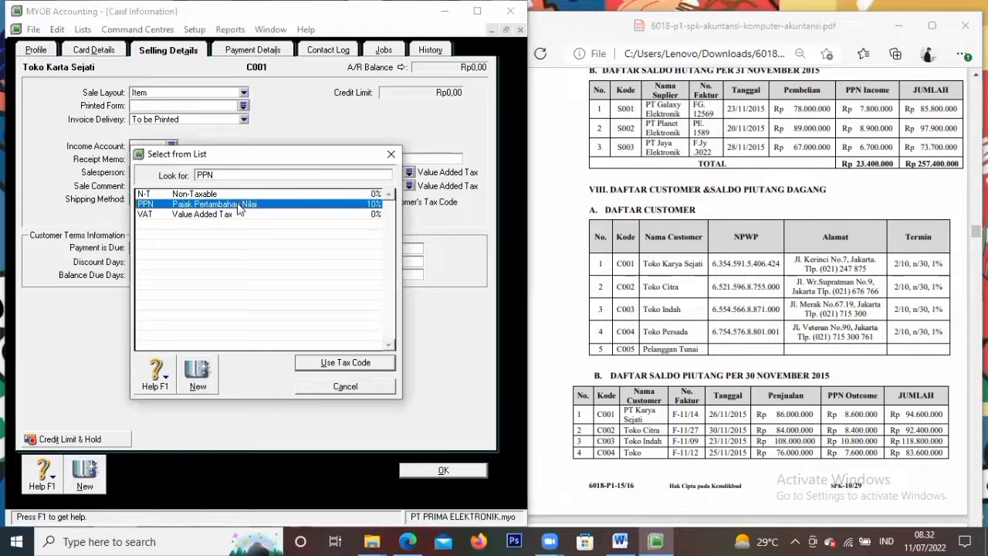
click(332, 364)
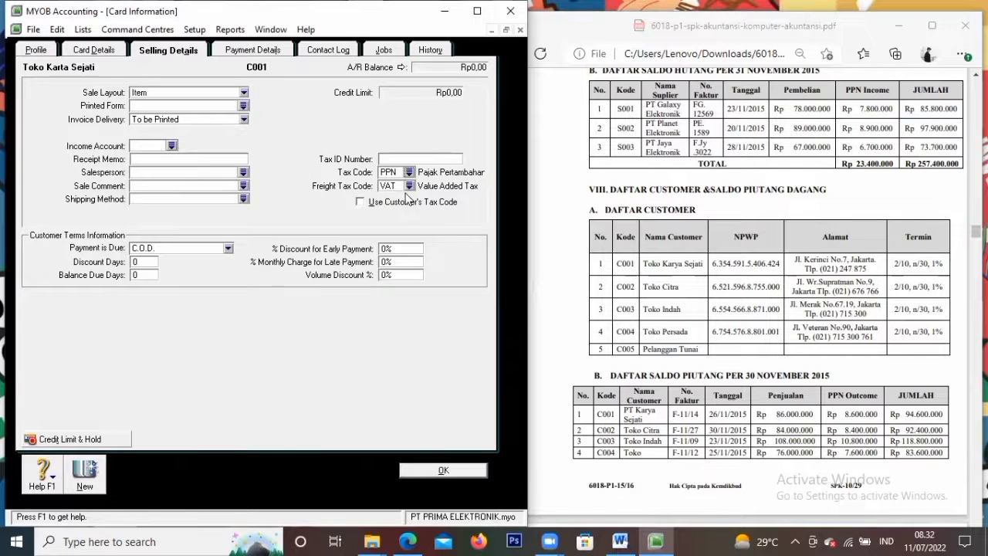
click(409, 185)
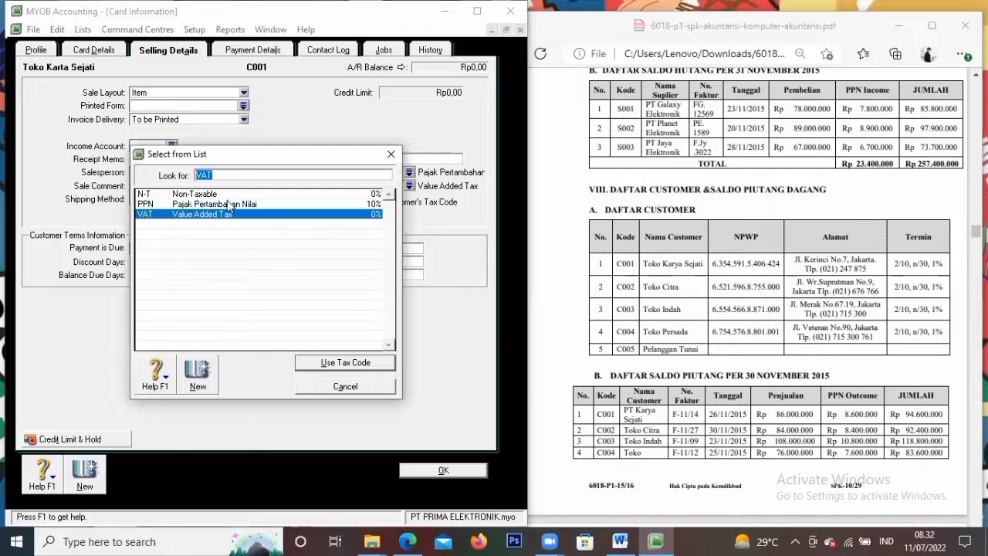
click(229, 204)
click(326, 362)
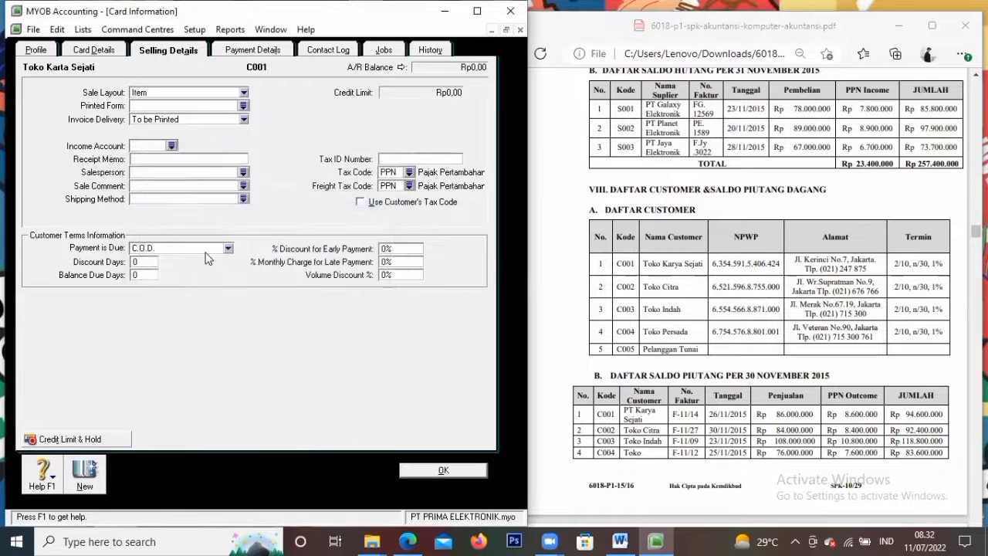
Set terms to 2% discount within 10 days, net 30 days, 1% late charge, then start a new card
click(209, 248)
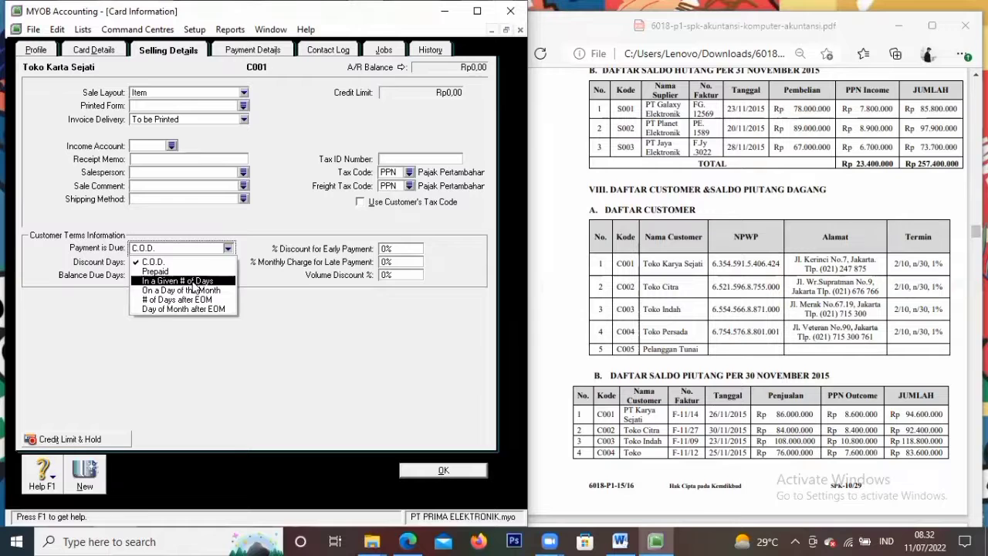
click(194, 281)
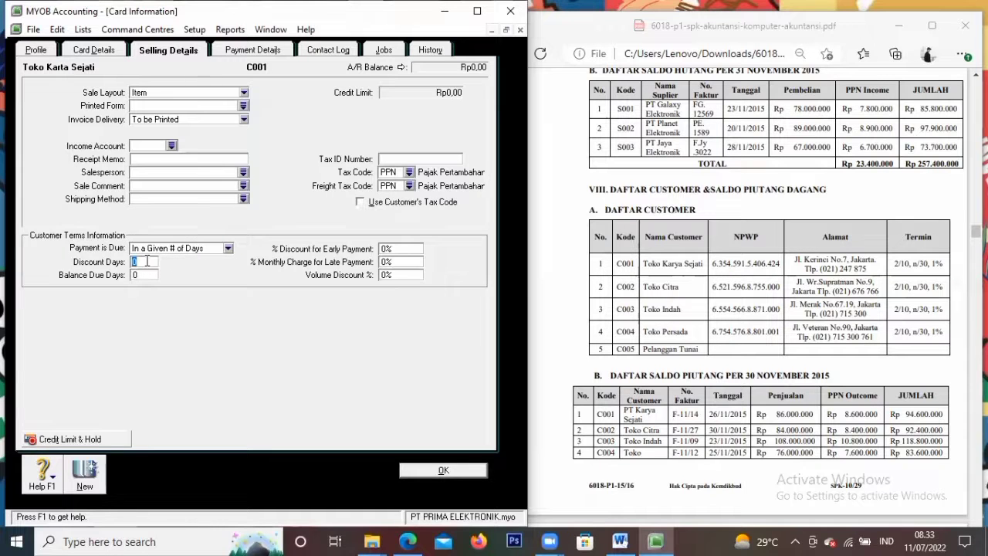
text(10)
key(Tab)
text(30)
key(Tab)
text(2)
key(Tab)
text(1)
click(83, 472)
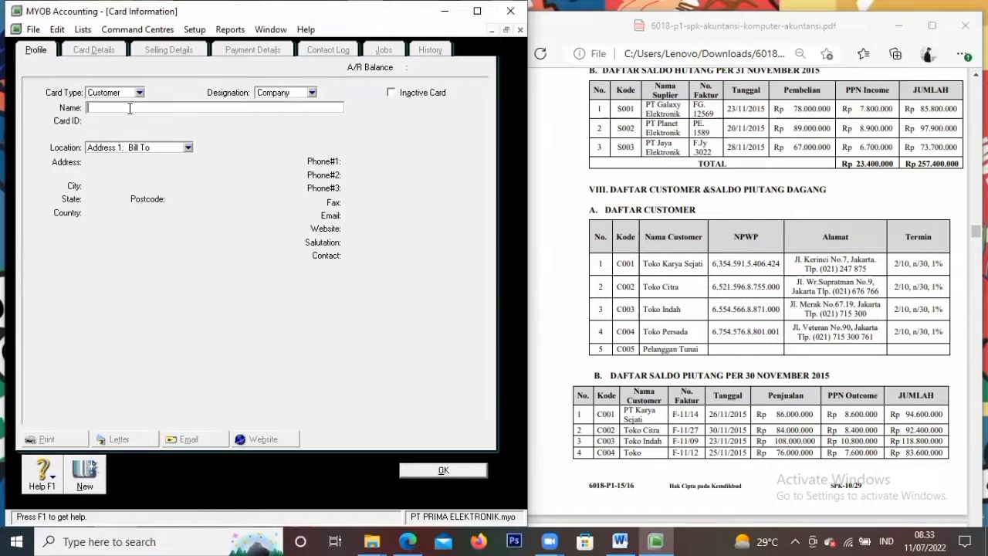
Enter TOKO citra's name, card ID, street address, city Jakarta, country Indonesia and first phone number
text(TOKO citra)
key(Tab)
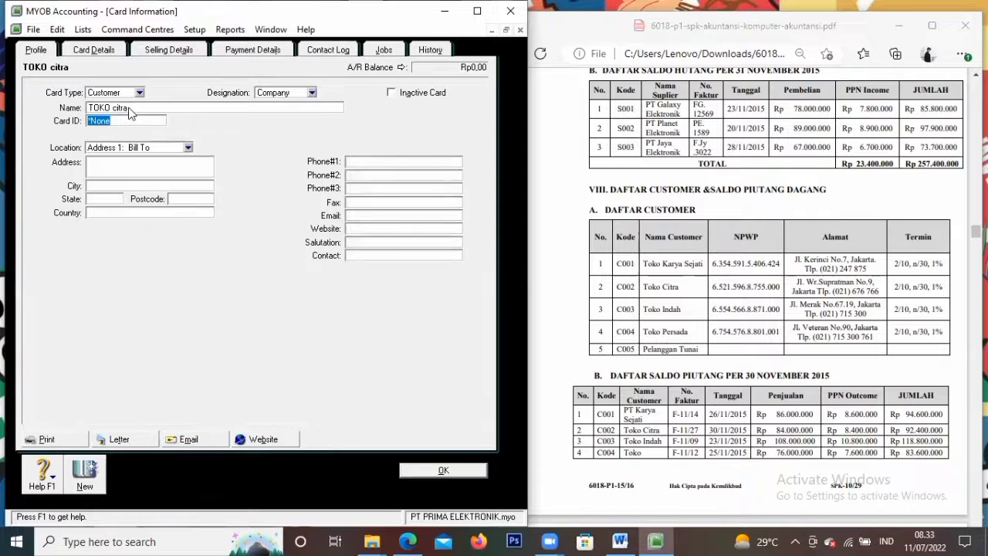
text(C002)
key(Tab)
key(Tab)
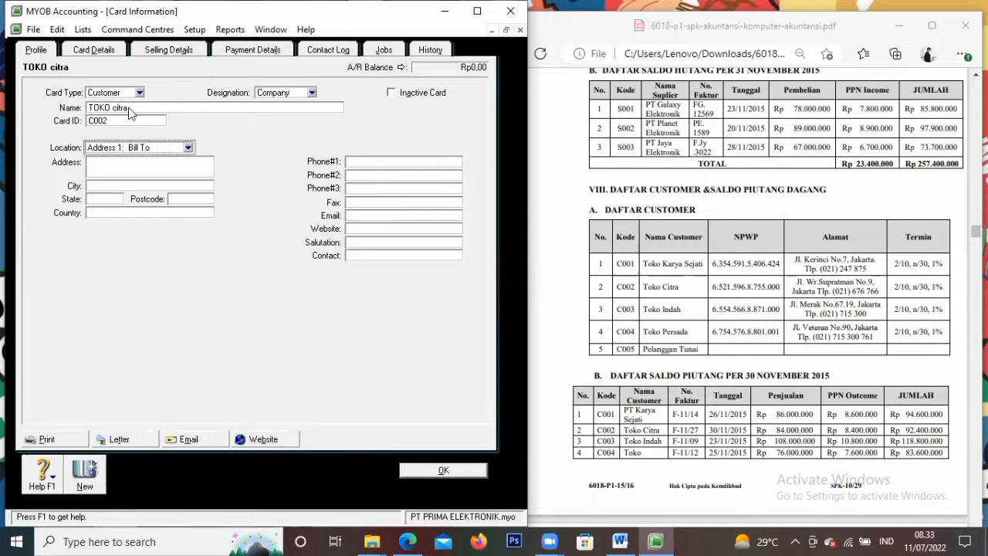
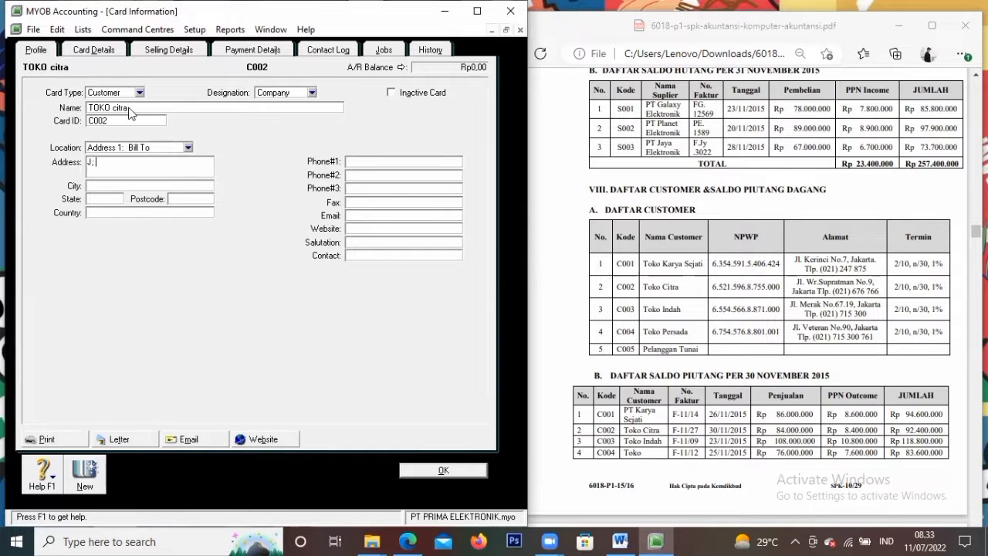
key(Tab)
text(Jakarta)
key(Tab)
key(Tab)
text(Indo)
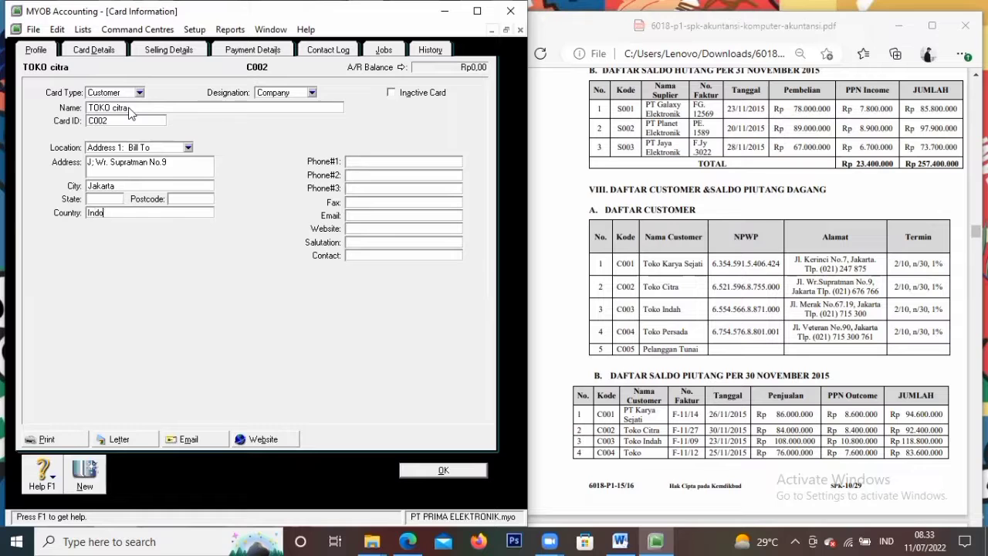
text(nesia)
key(Tab)
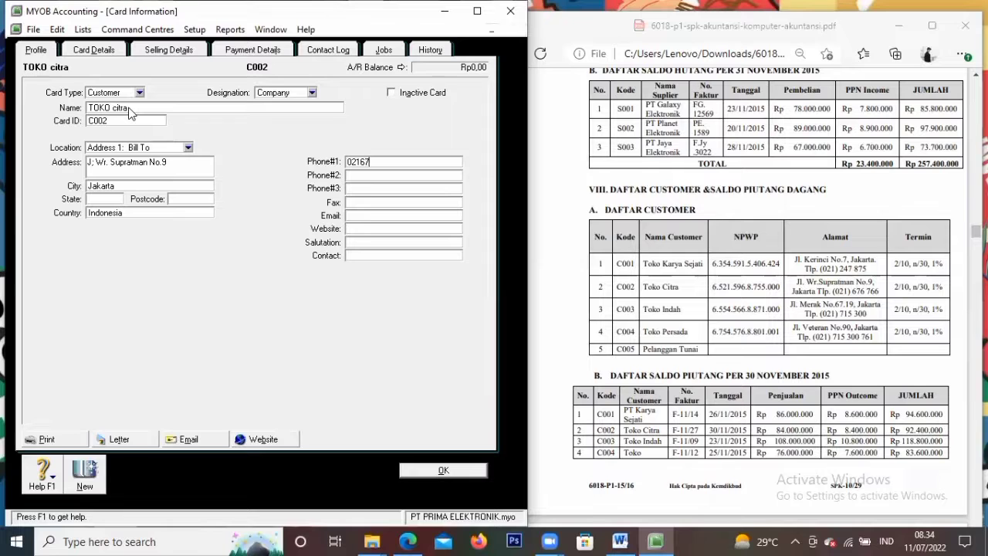
key(Tab)
Give TOKO citra the Item sale layout and PPN for both tax code and freight tax code
click(178, 48)
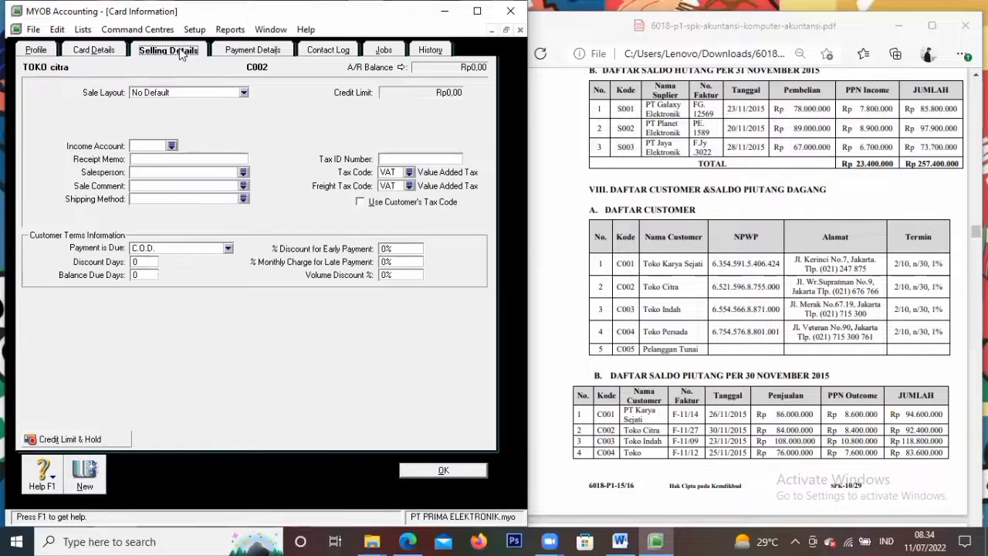
click(177, 95)
click(292, 168)
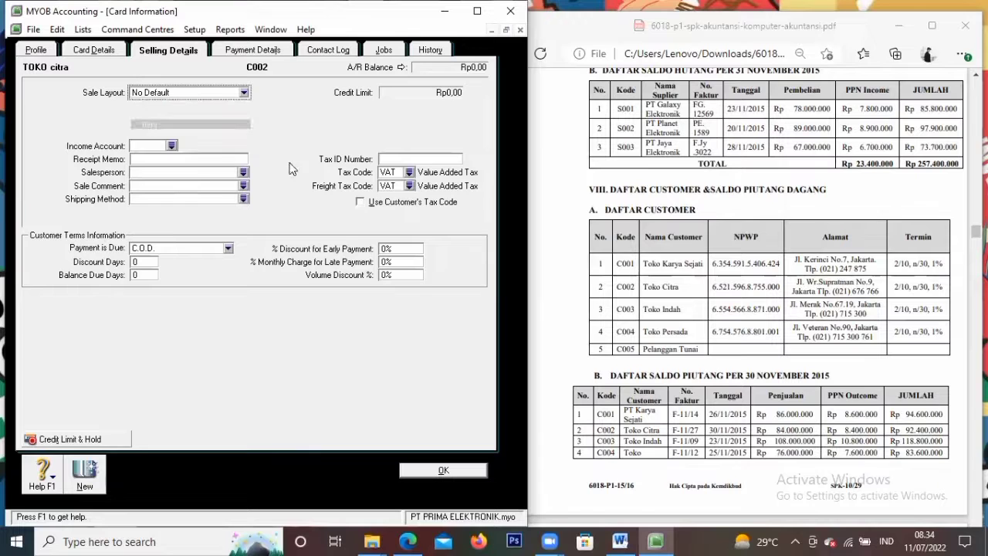
click(409, 171)
click(237, 204)
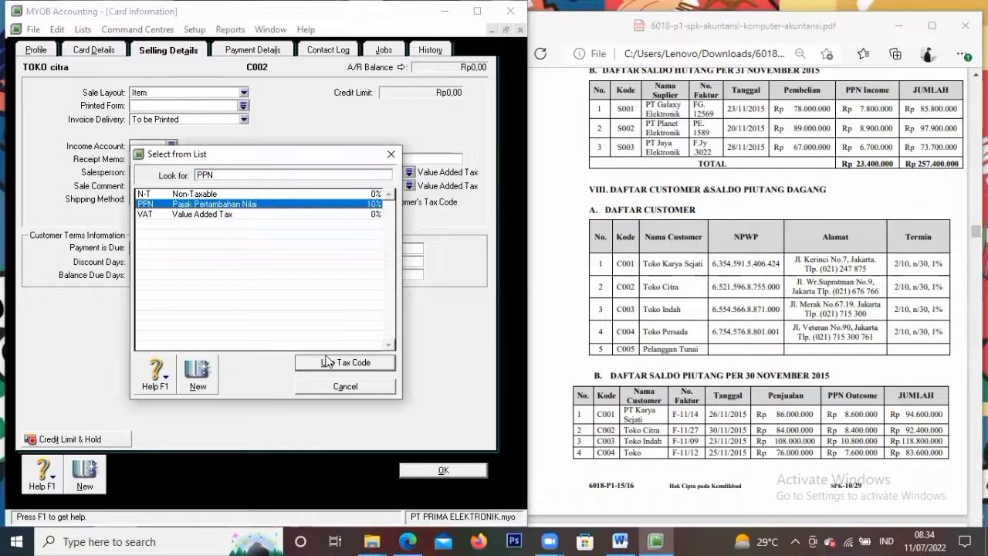
click(328, 363)
click(395, 188)
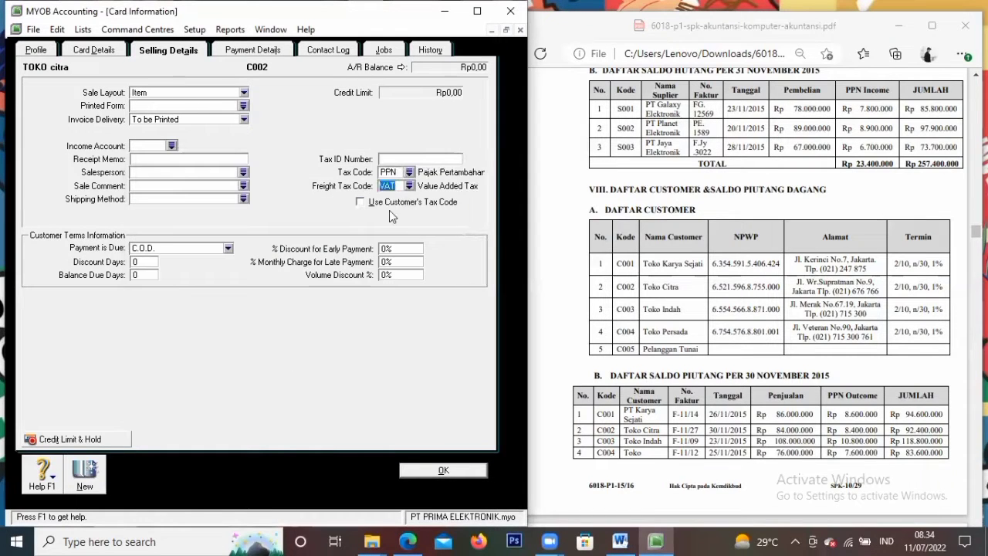
click(410, 186)
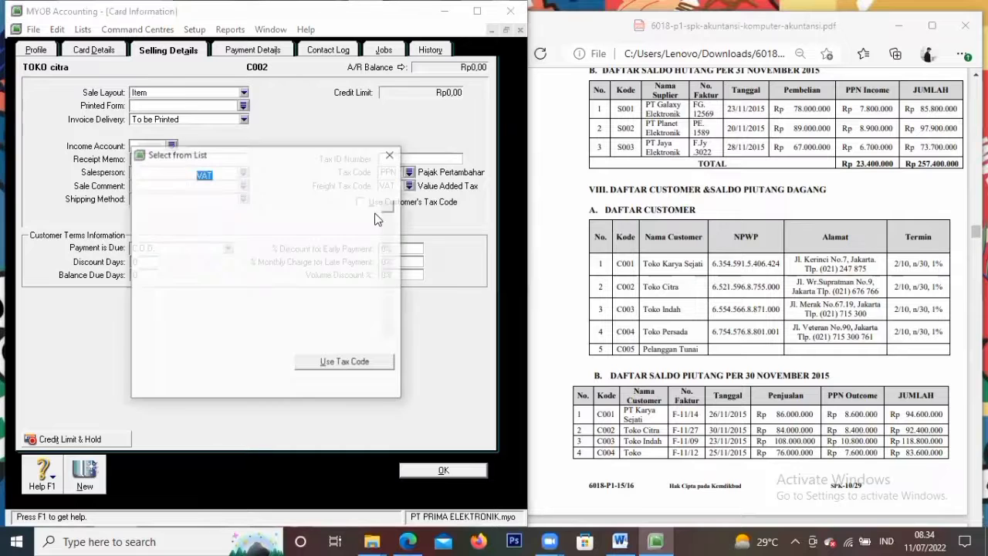
click(263, 204)
click(345, 362)
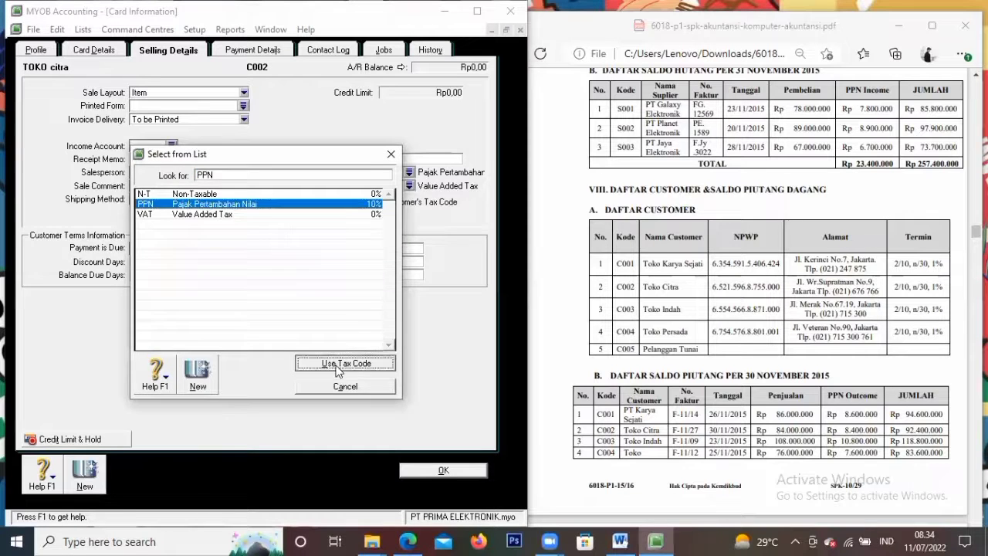
Set terms to 2% within 10 days, net 30 days, 1% monthly late charge, then start a new card
click(176, 248)
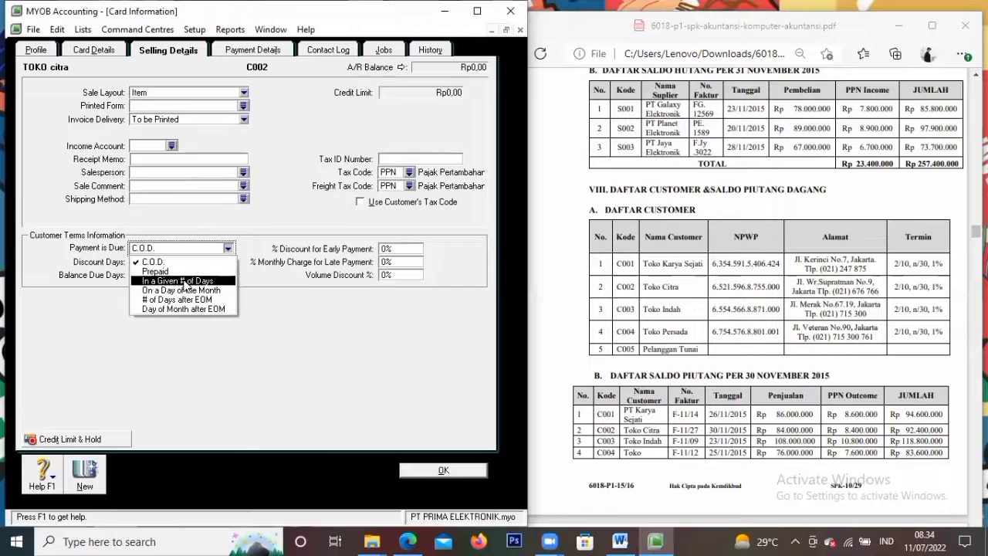
click(183, 281)
click(148, 263)
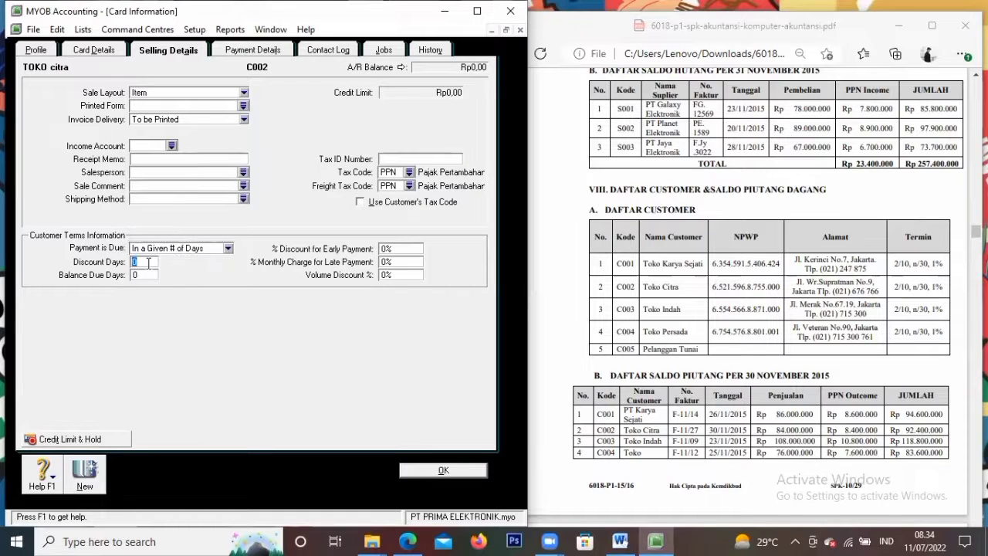
text(10)
key(Tab)
text(30)
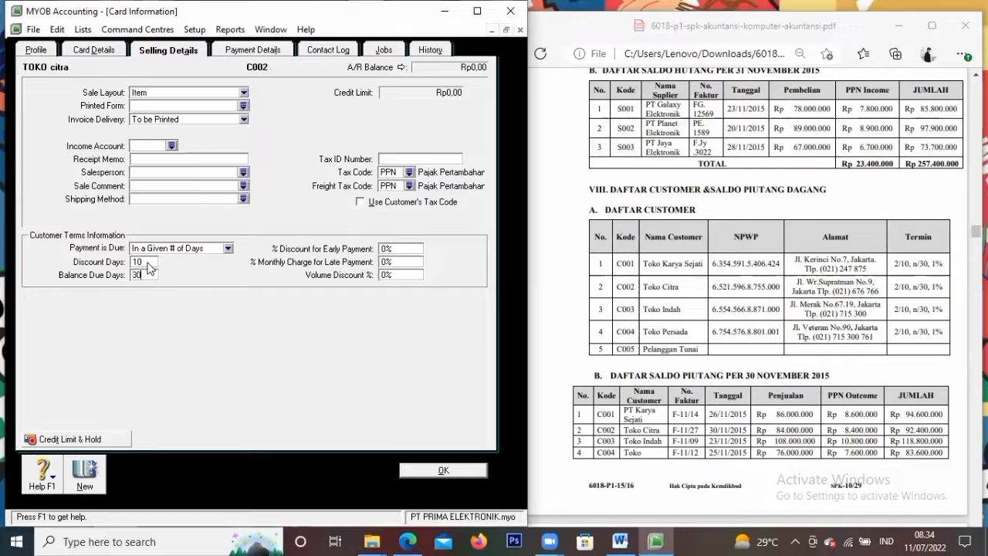
key(Tab)
text(2)
key(Tab)
text(1)
click(87, 475)
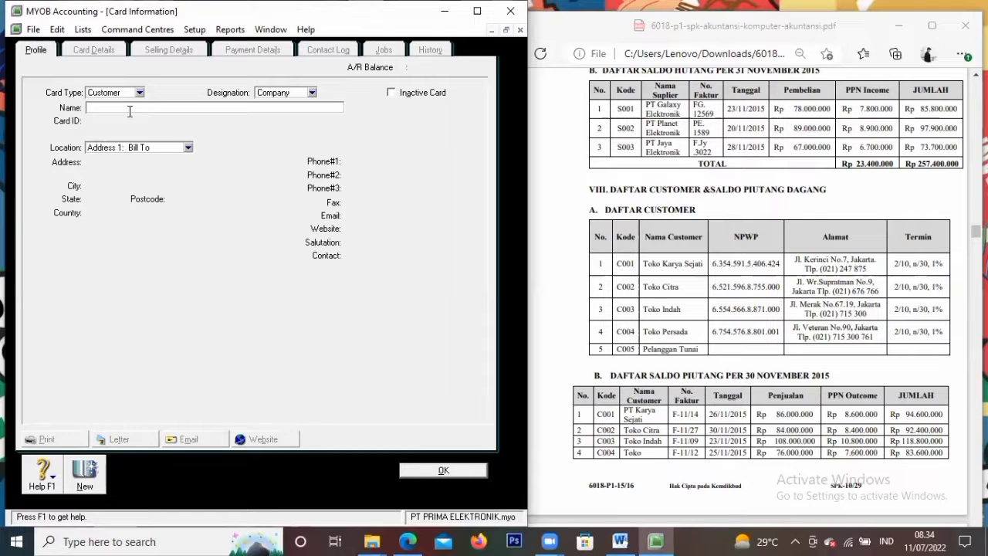
Enter Toko Indah's name, card ID, street address, city Jakarta and country Indonesia, and begin its phone number
text(Toko Indah)
key(Tab)
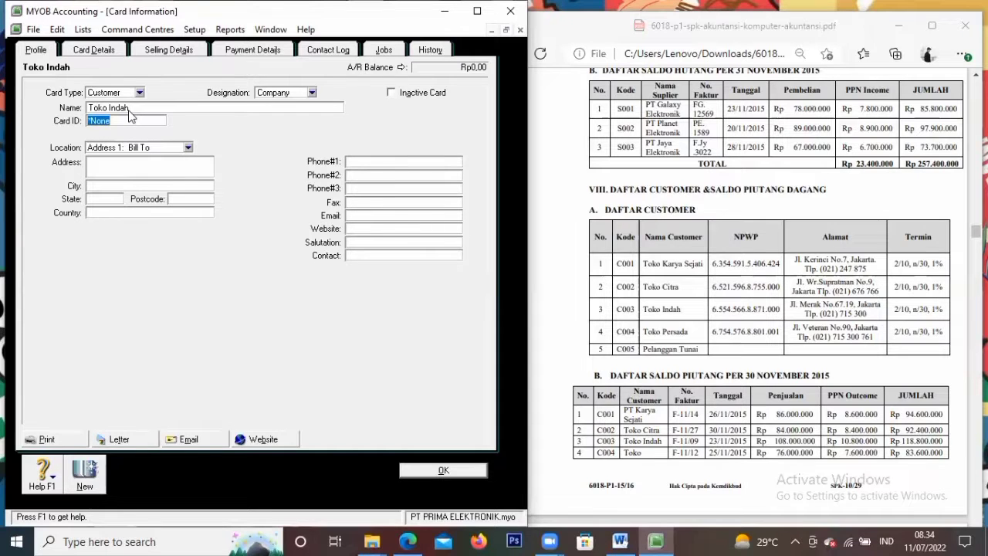
text(C003)
key(Tab)
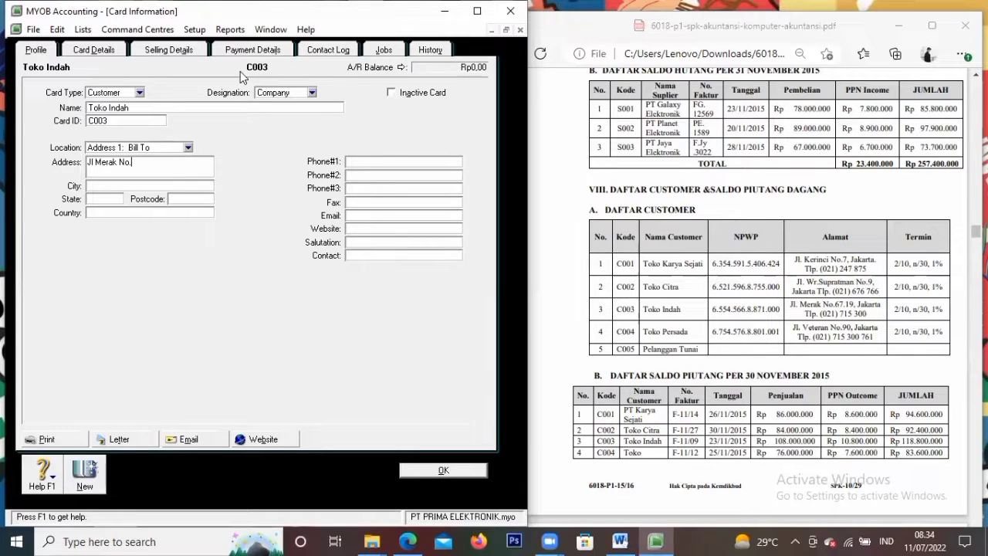
key(Tab)
text(Jakarta)
key(Tab)
key(Tab)
text(Indonesia)
key(Tab)
text(021)
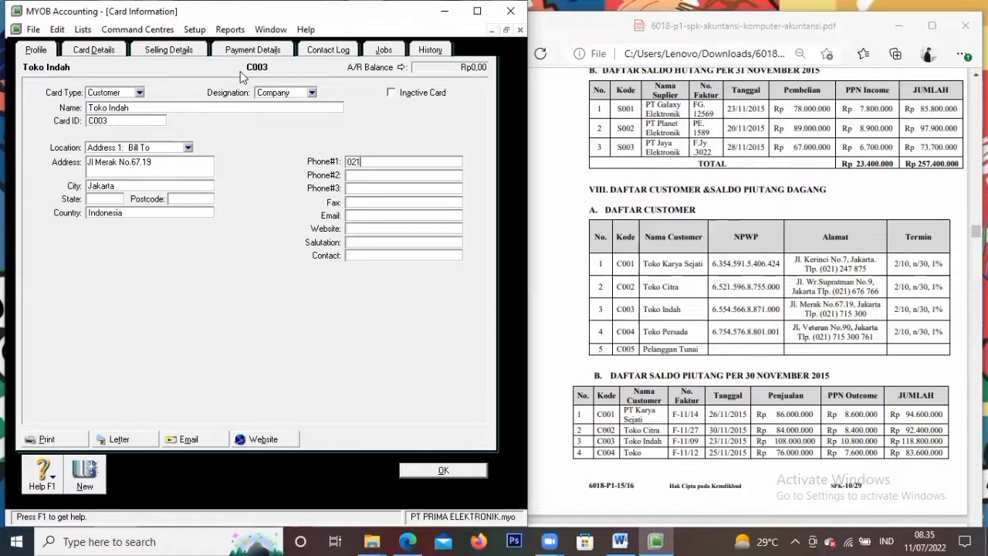
text(7153)
Give Toko Indah the Item sale layout and PPN as both tax and freight tax codes
click(172, 54)
click(186, 93)
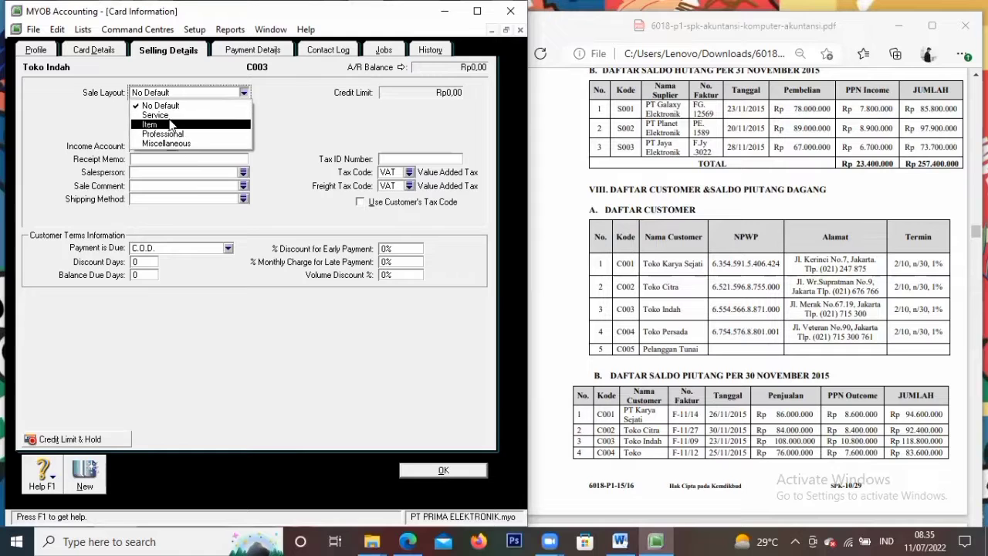
click(173, 124)
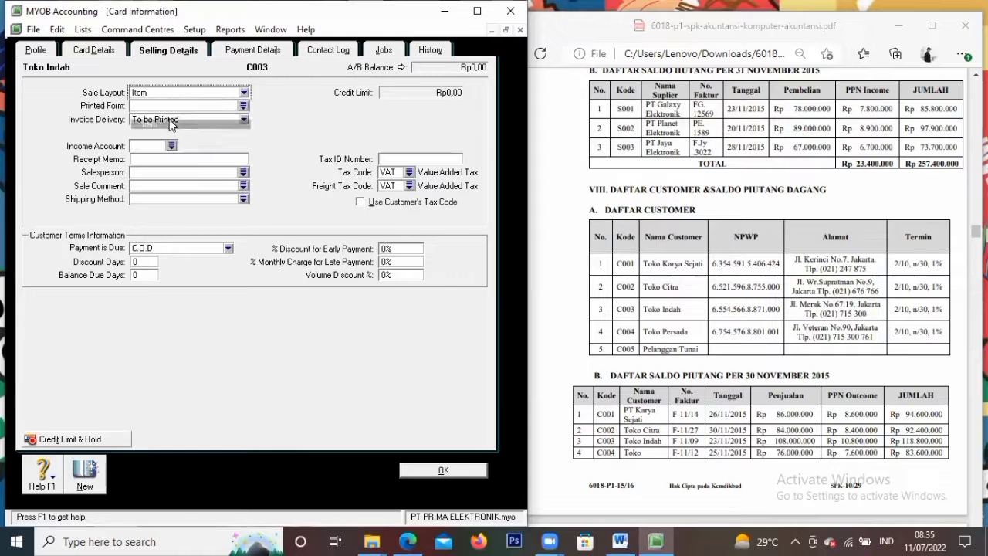
click(409, 172)
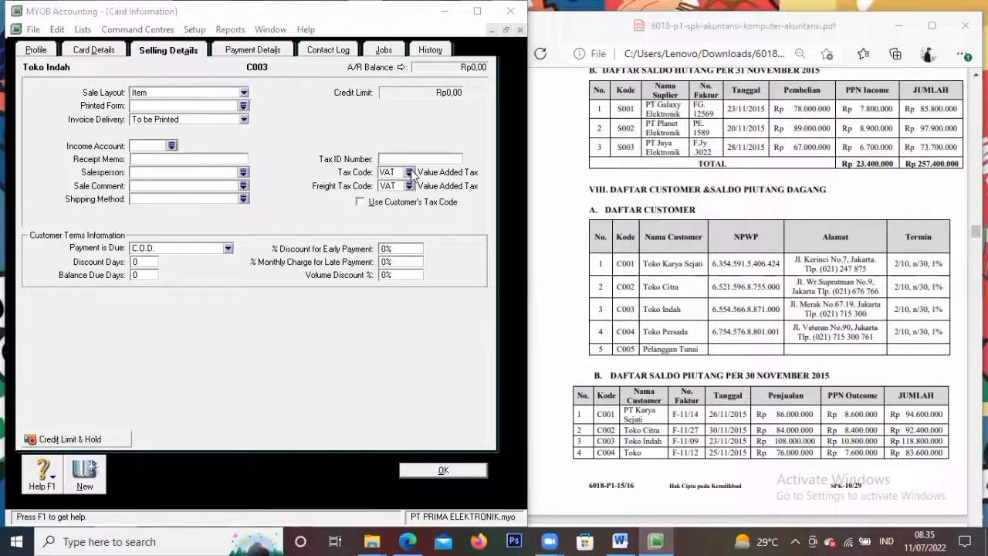
click(243, 204)
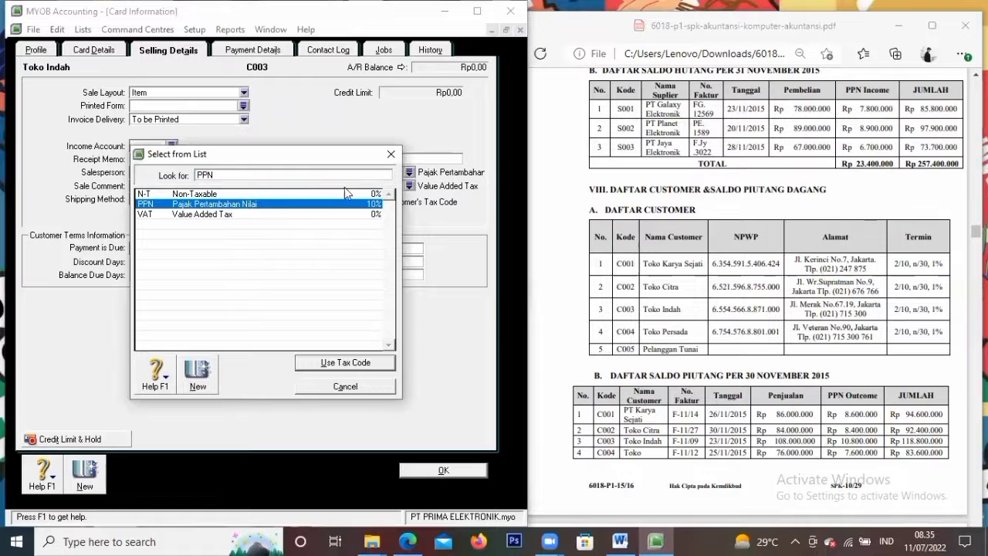
click(332, 364)
click(409, 186)
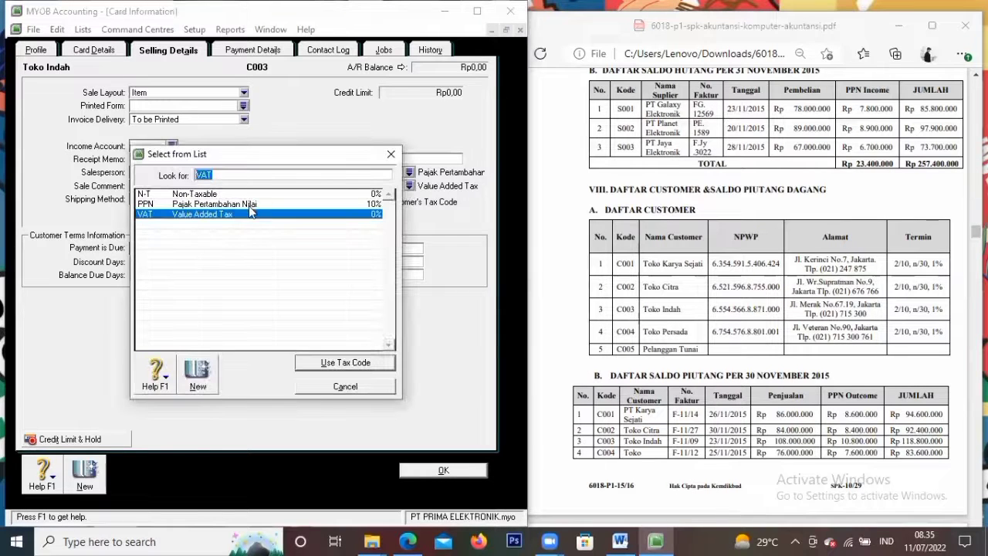
click(247, 204)
click(340, 363)
Set terms to 2% discount within 10 days, balance due in 30 days, late charge 1
click(214, 250)
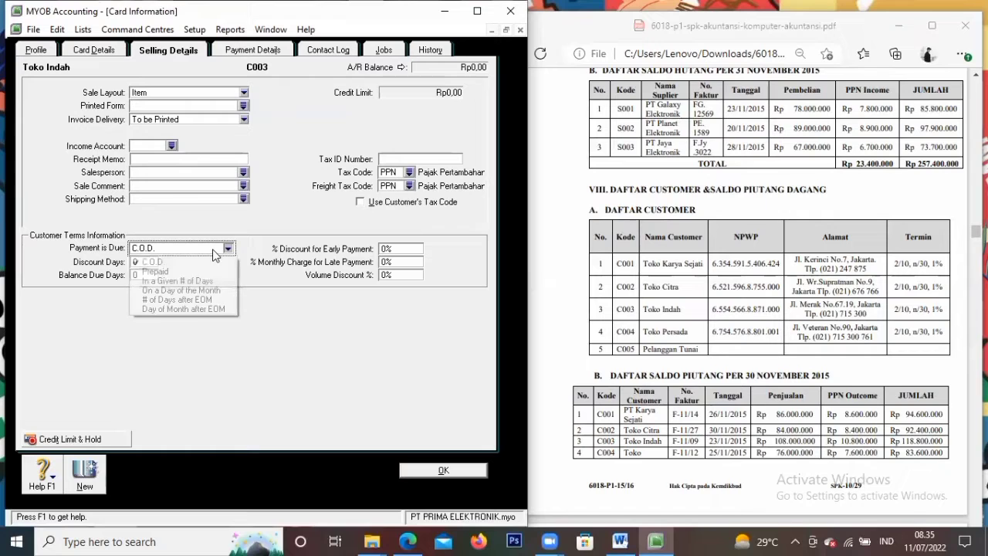
click(183, 282)
click(154, 262)
text(10)
key(Tab)
text(30)
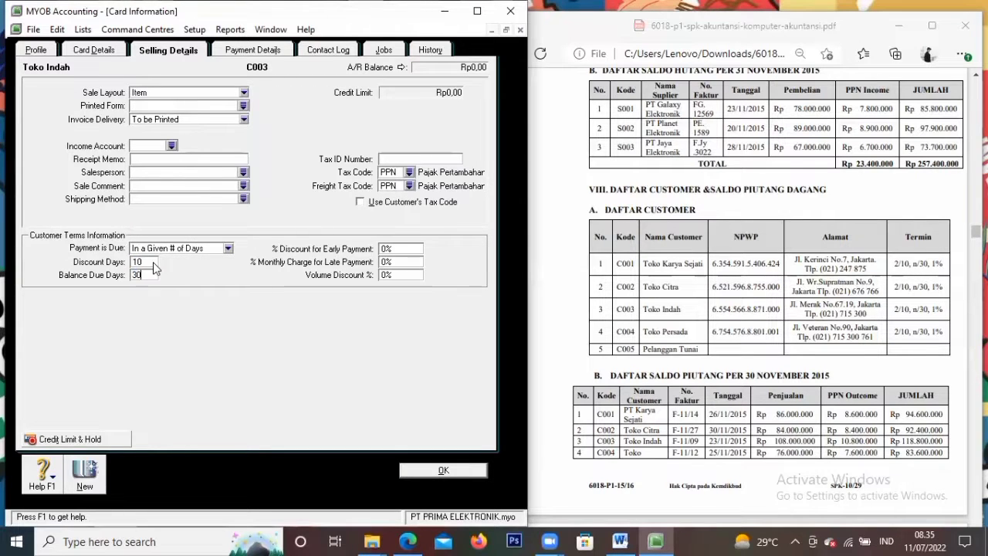
key(Tab)
text(2)
key(Tab)
text(1)
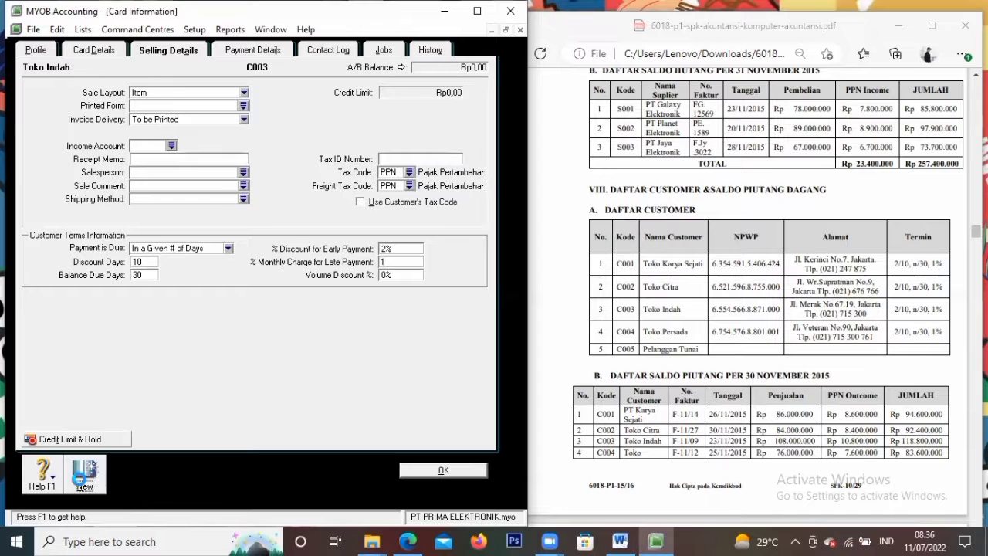
click(82, 480)
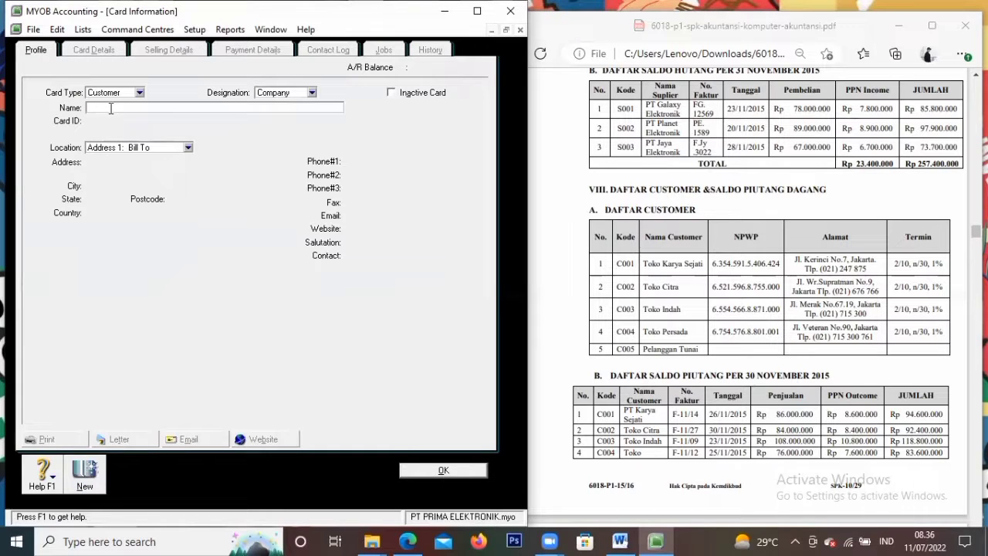
Enter name Toko Persada, its street address, city Jakarta, country Indonesia and its phone number
text(Toko Persada)
key(Tab)
key(Tab)
key(Tab)
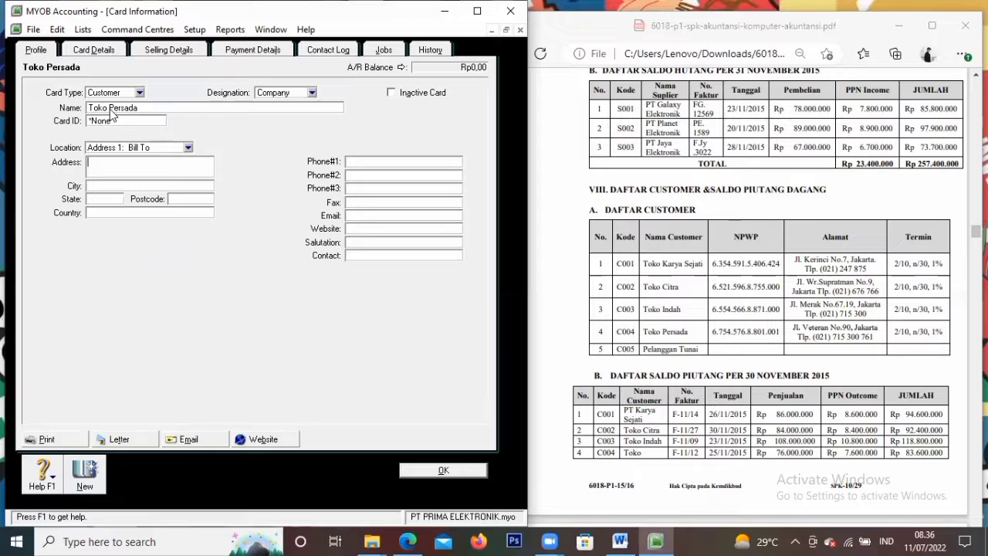
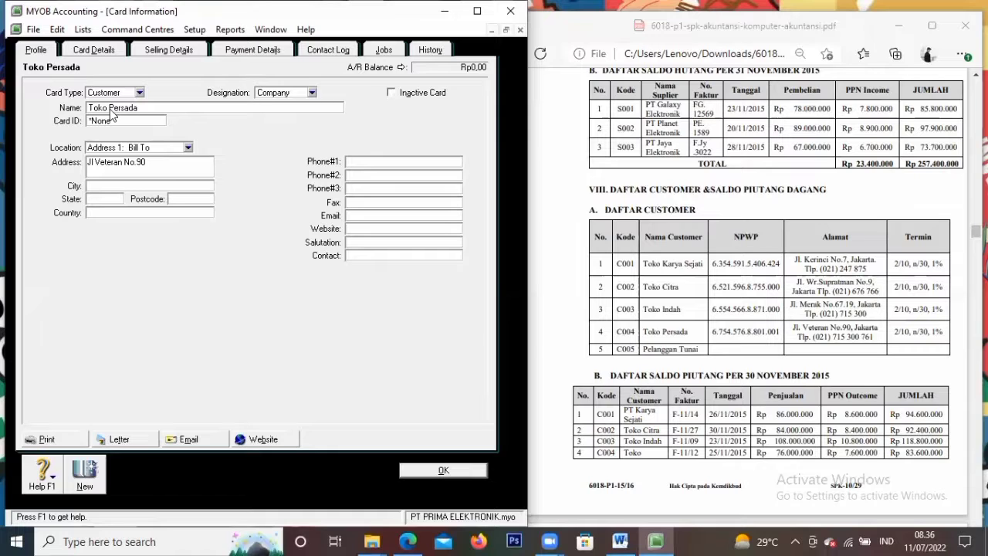
click(124, 184)
text(Jakarta)
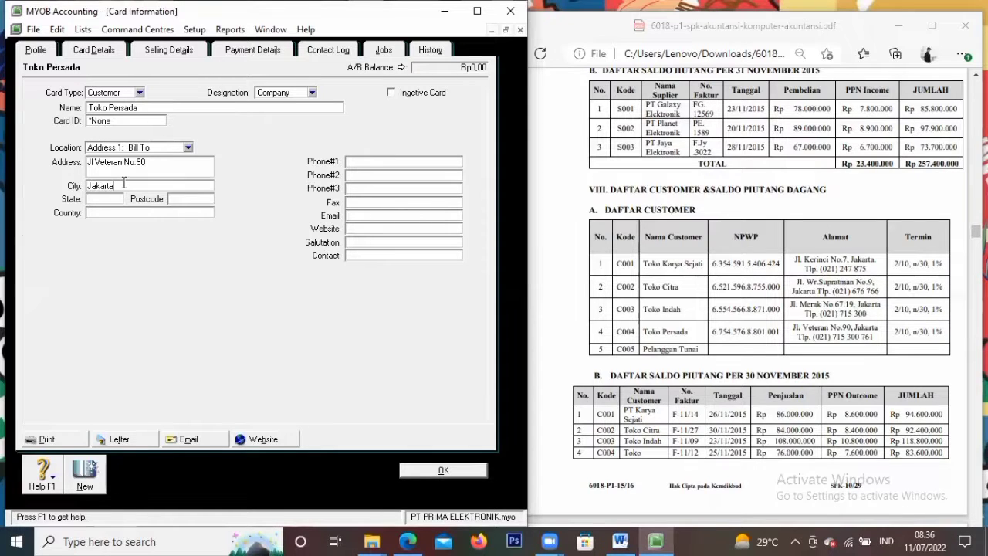
key(Tab)
text(Indoe)
key(BackSpace)
text(nesia)
key(Tab)
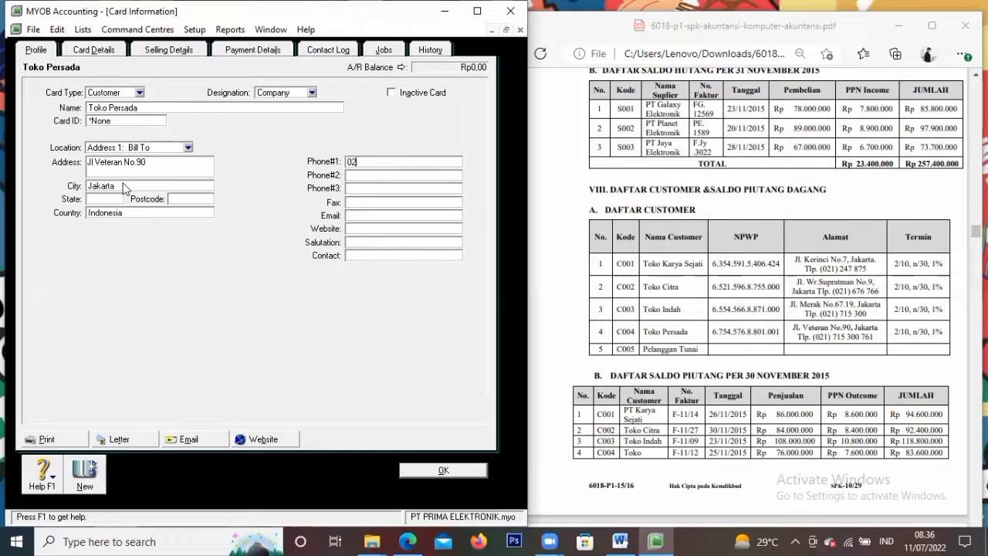
Give Toko Persada the Item sale layout and PPN as both tax and freight tax codes
click(186, 51)
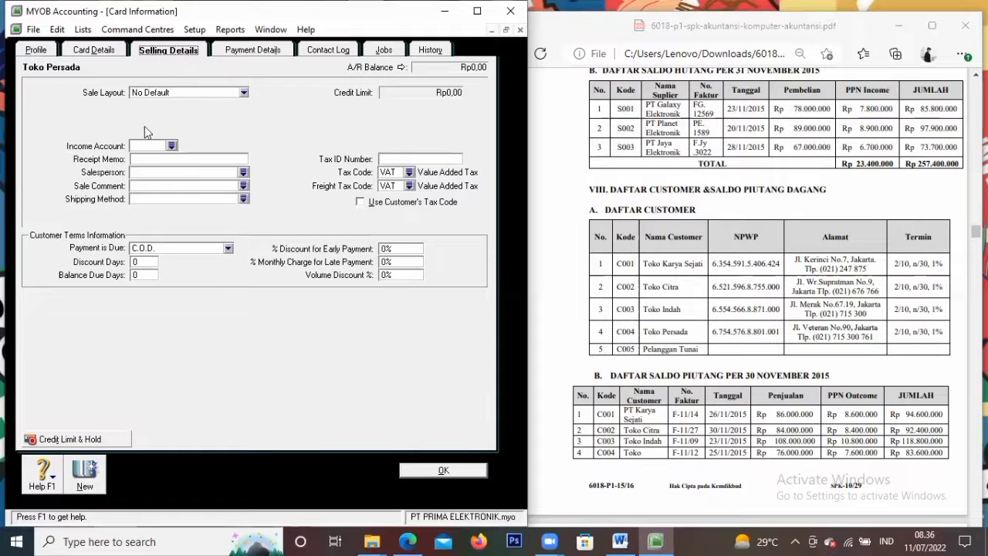
click(154, 146)
click(185, 94)
click(185, 121)
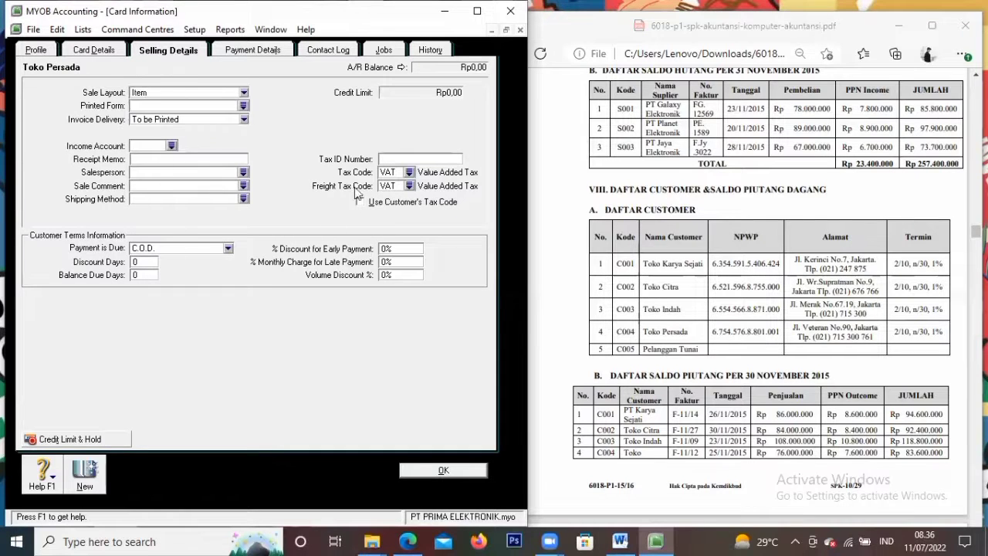
click(398, 173)
click(409, 173)
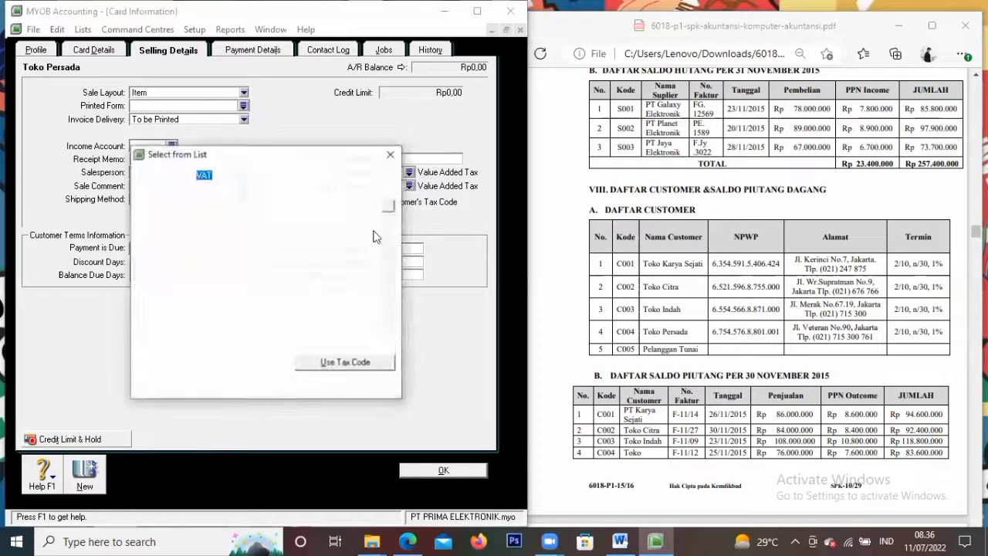
text(PPN)
click(364, 365)
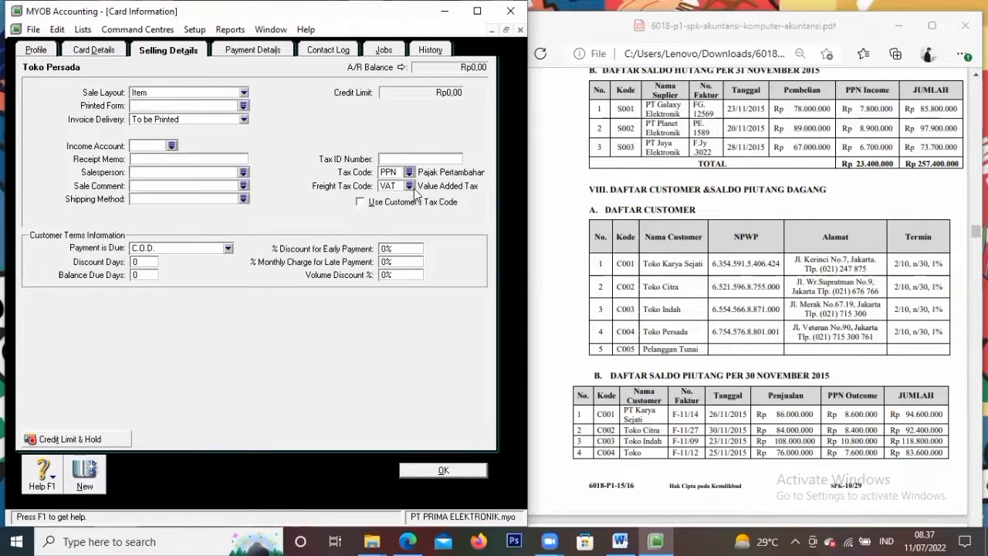
click(412, 187)
click(252, 203)
click(344, 362)
Set terms to 2% discount within 10 days, balance due in 30 days, late charge 1
click(211, 247)
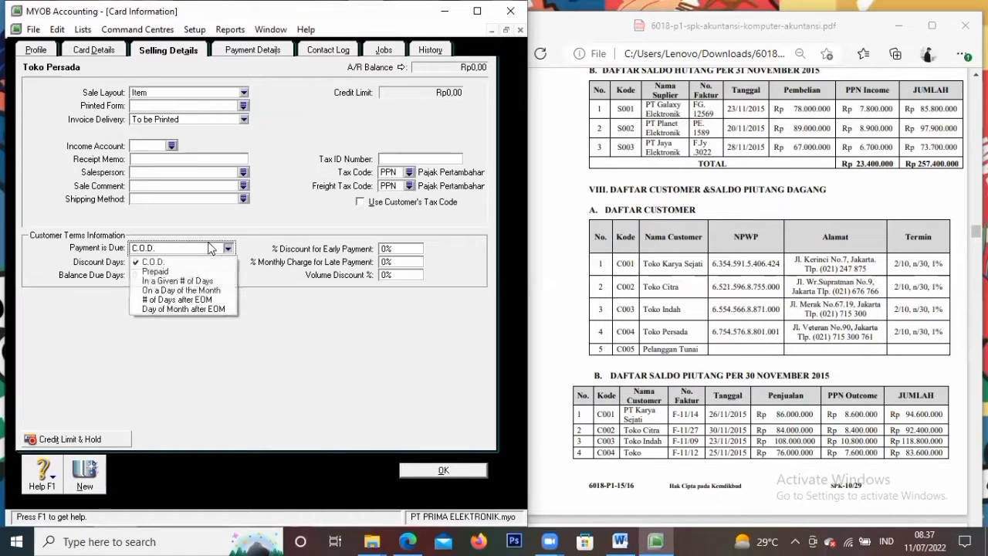
click(196, 282)
click(148, 261)
text(10)
key(Tab)
text(30)
key(Tab)
text(2)
key(Tab)
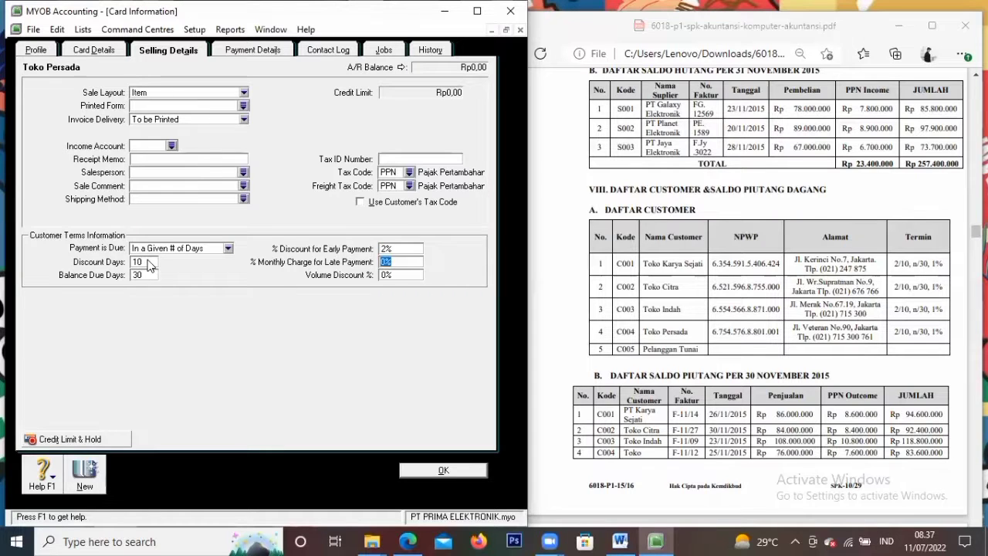
text(1)
click(84, 477)
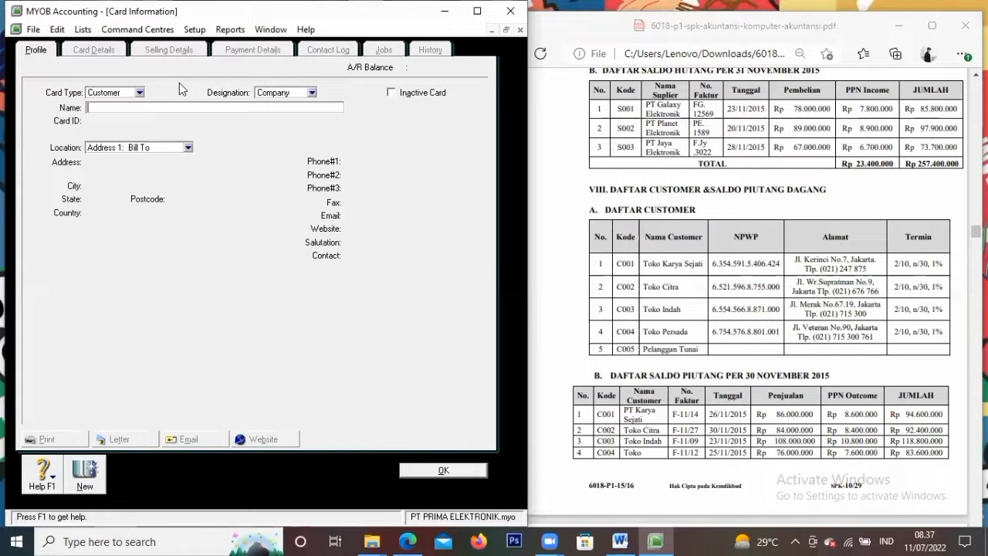
Name the new customer Pelanggan Tunai with card ID C005, keeping C.O.D. payment terms
text(Pelanggan Tunai)
key(Tab)
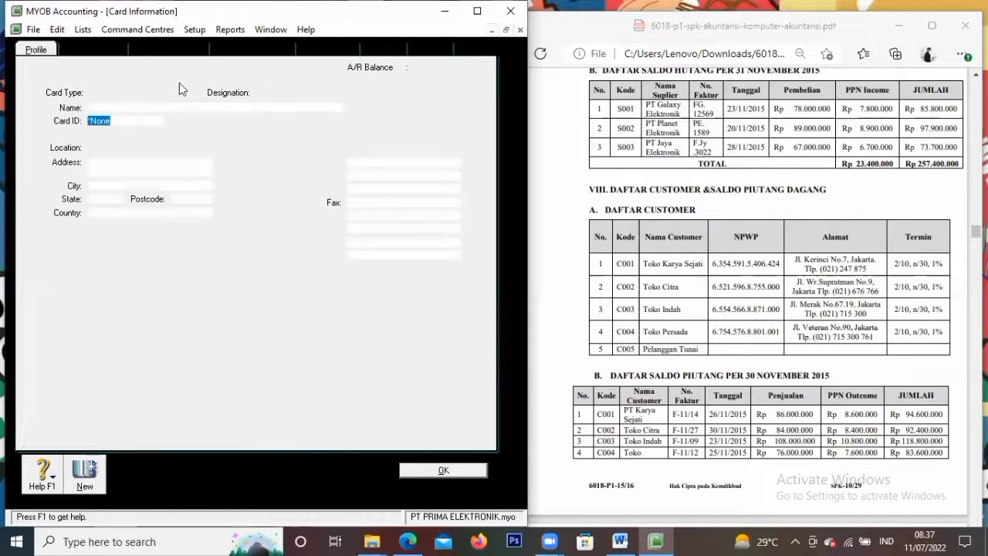
text(C00)
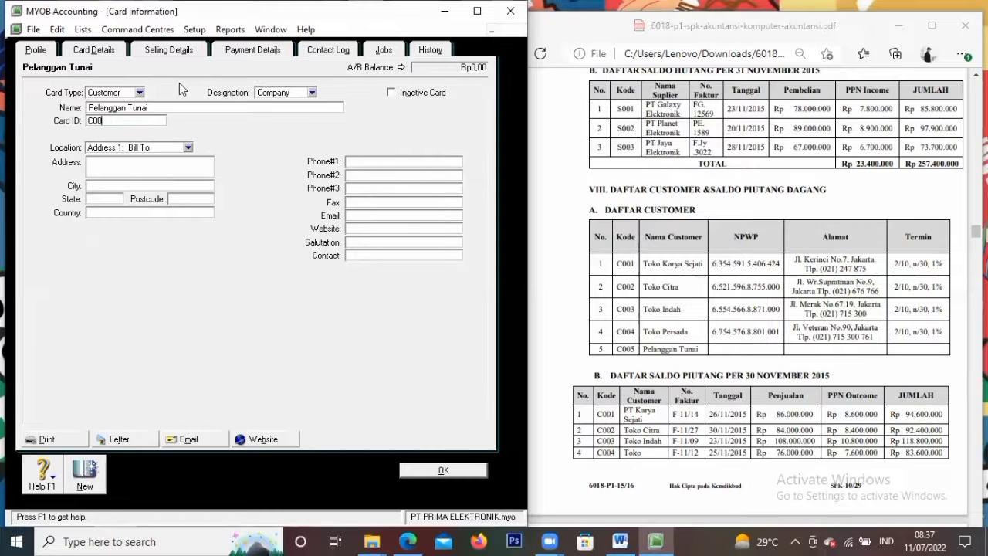
text(5)
click(174, 52)
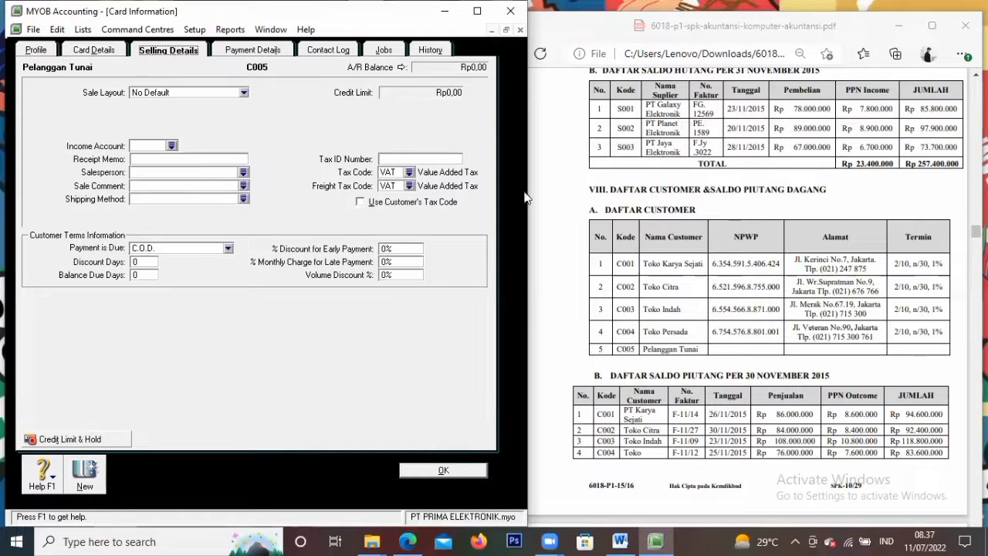
click(166, 248)
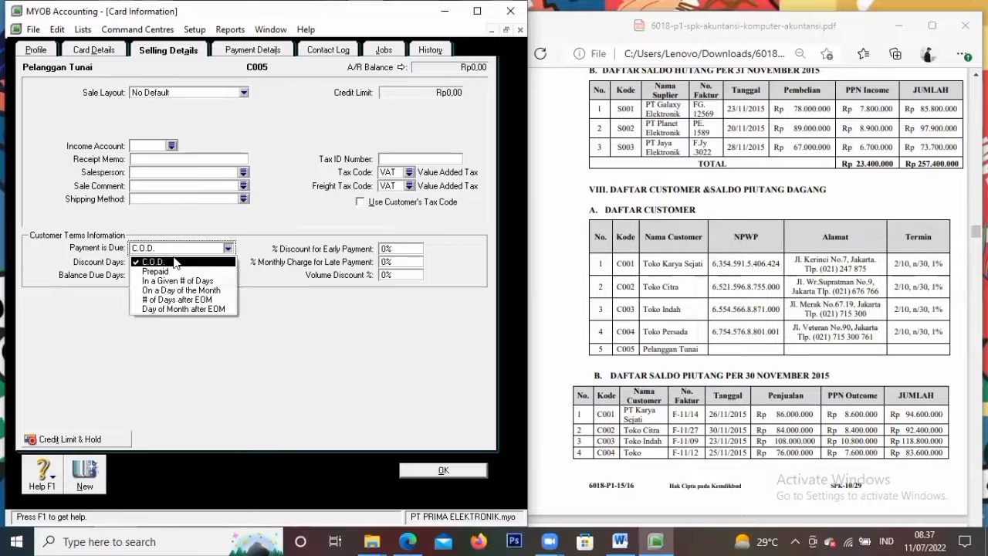
click(170, 261)
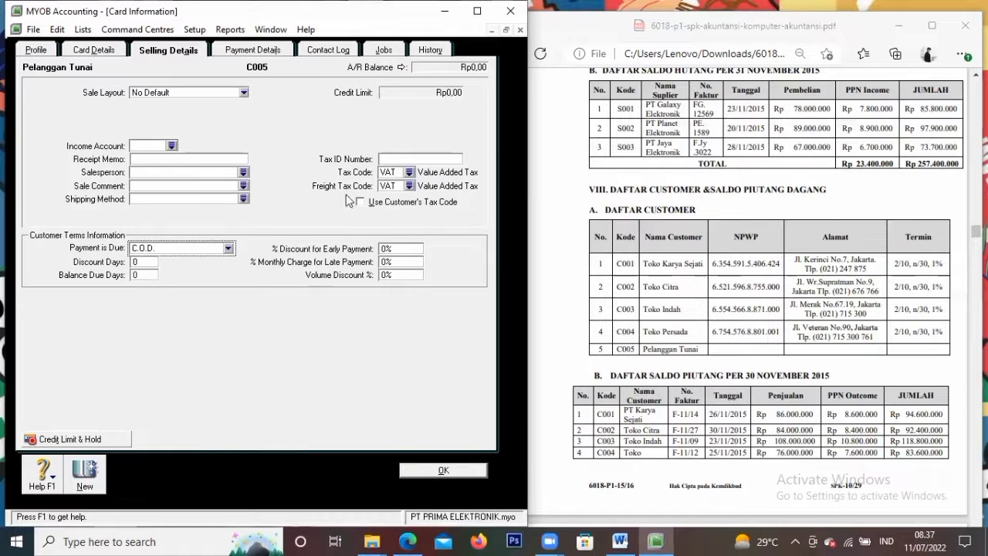
Set the Item sale layout and PPN for tax and freight tax, then save the card
click(224, 94)
click(155, 124)
click(390, 172)
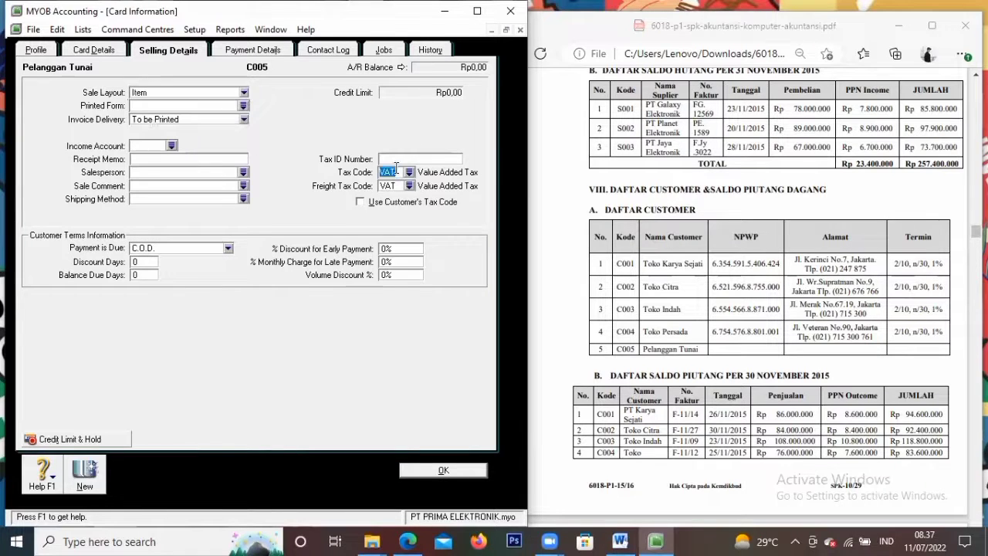
click(410, 172)
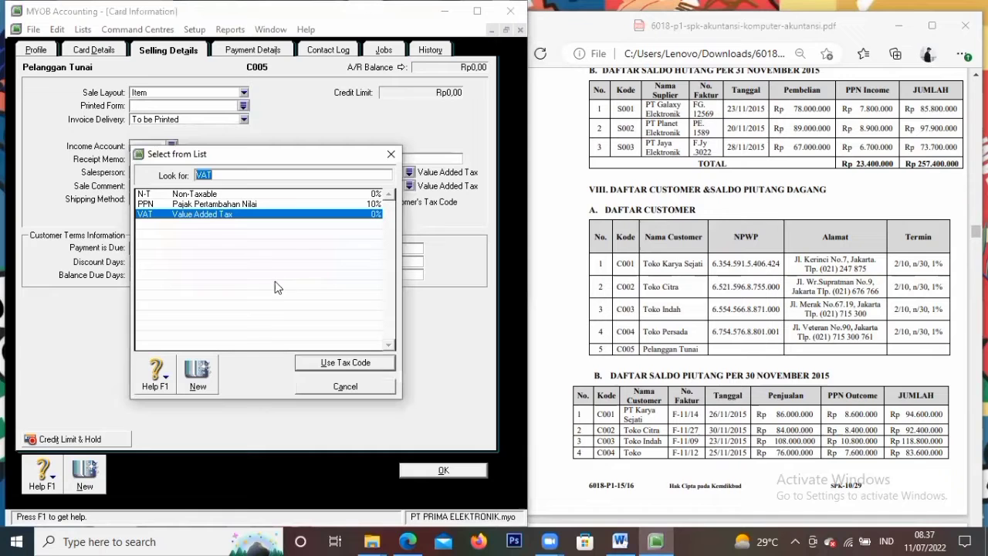
text(N-T)
click(242, 204)
click(369, 363)
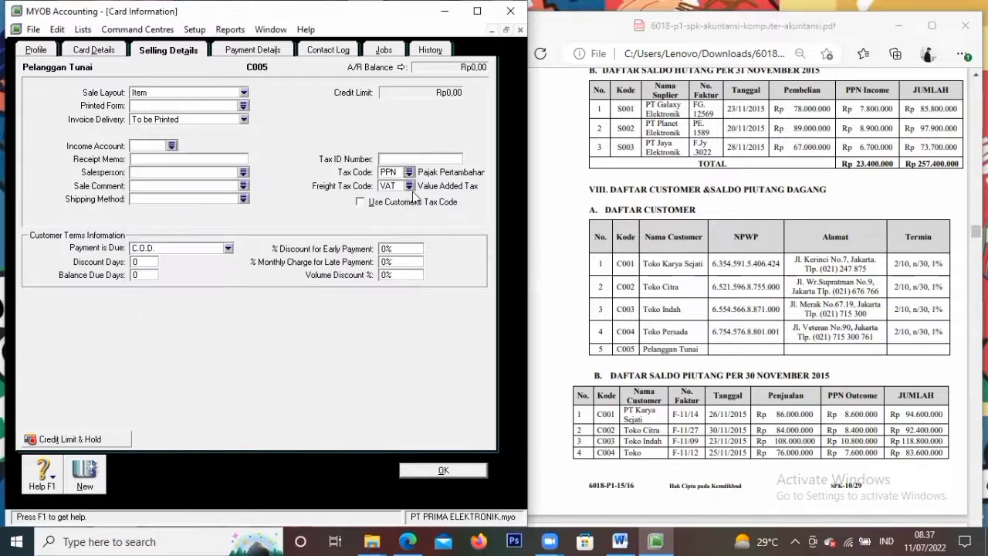
click(409, 187)
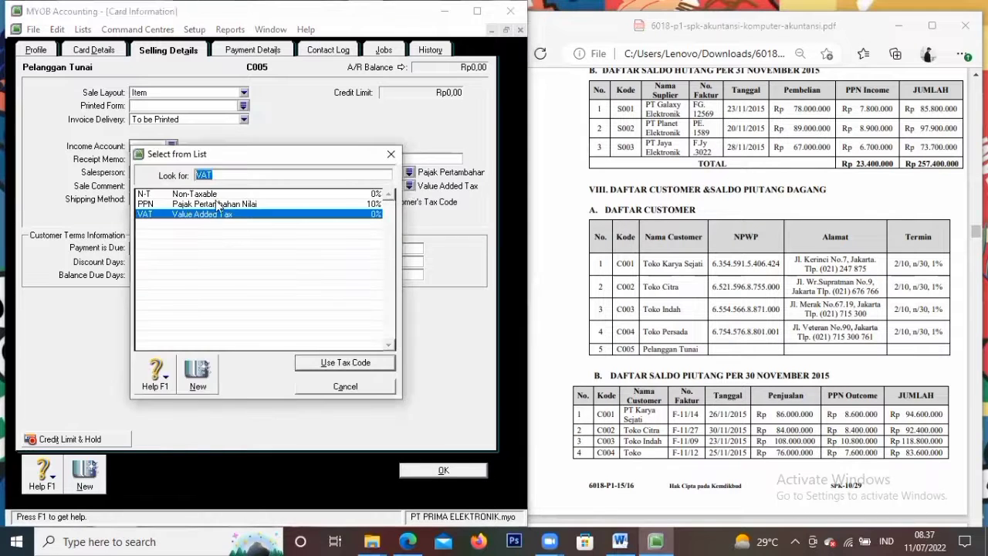
click(217, 203)
click(350, 363)
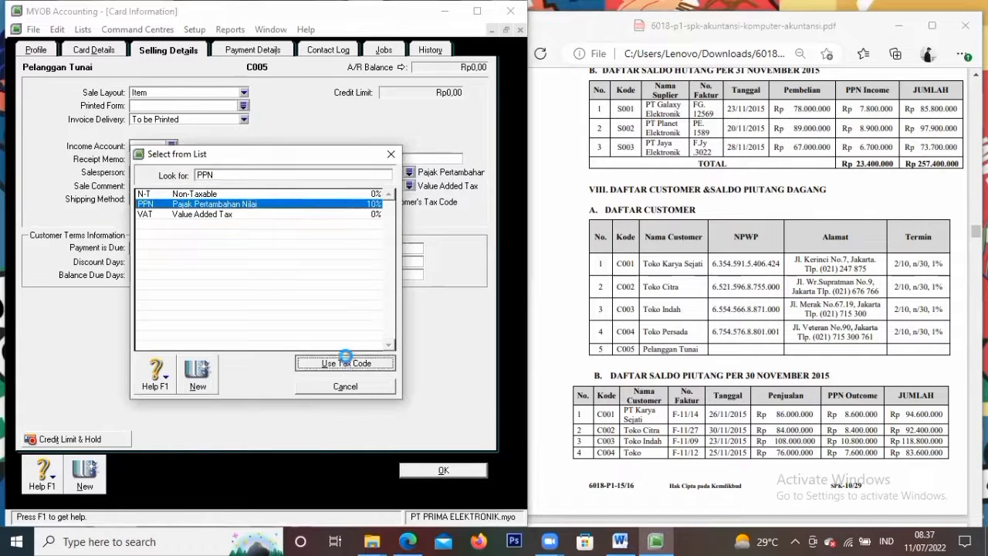
click(425, 471)
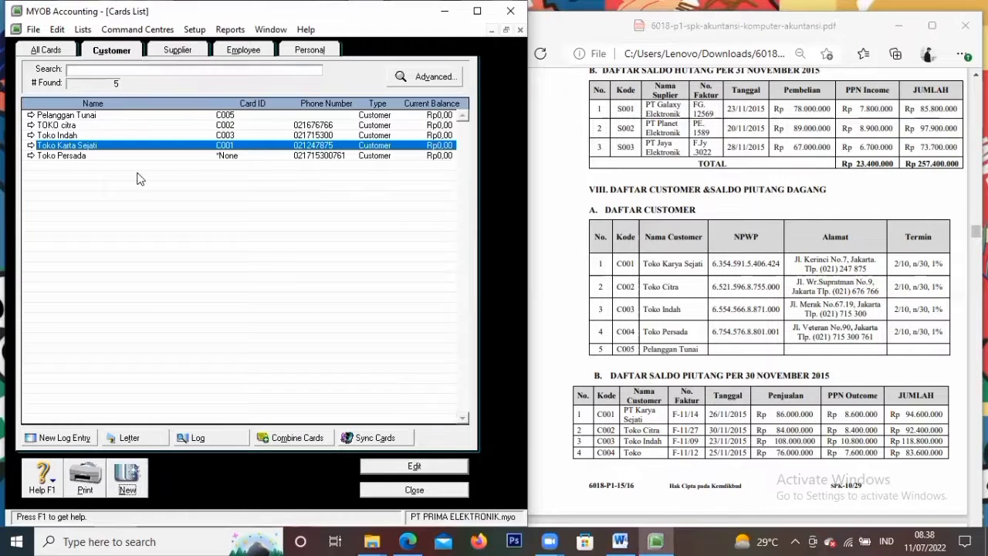
Select the Toko Persada card in the Cards List
click(297, 157)
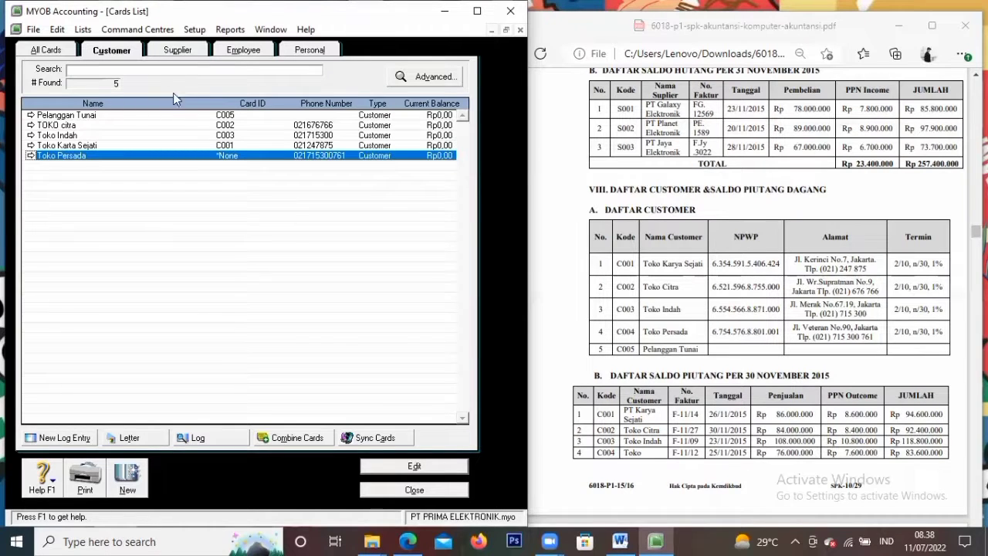
Start a new supplier card named PT Galaxy Elektronik with card ID S001
click(190, 52)
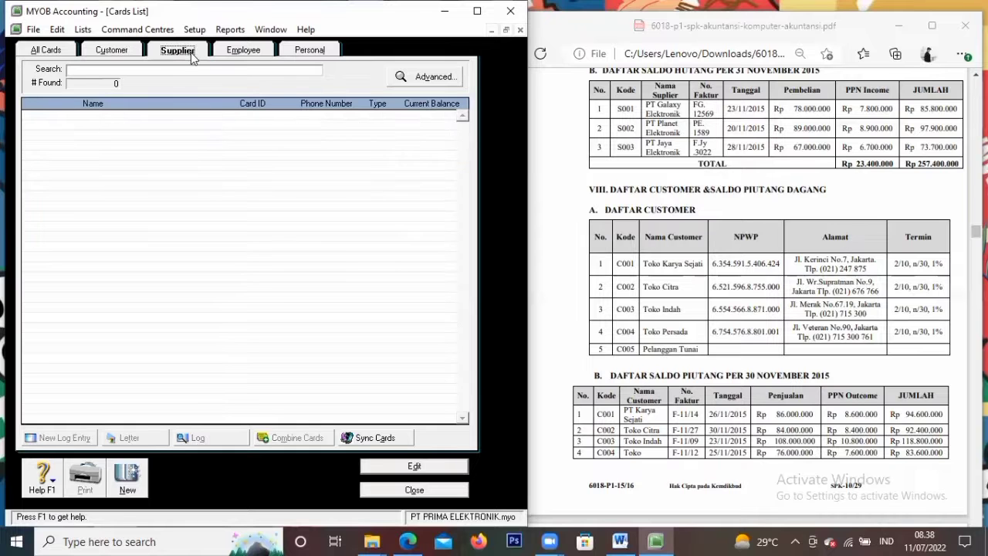
scroll(739, 359, up, 4)
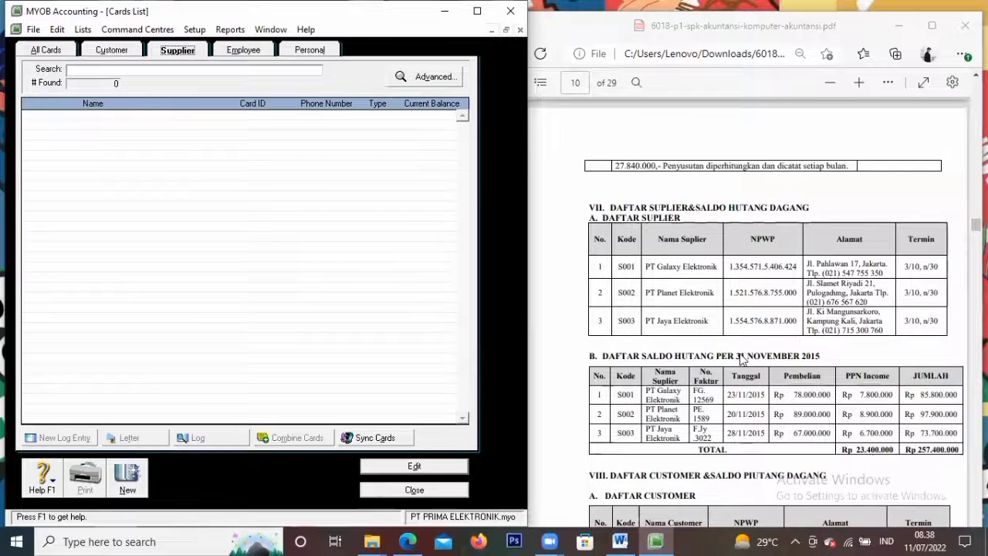
scroll(740, 359, down, 2)
click(128, 483)
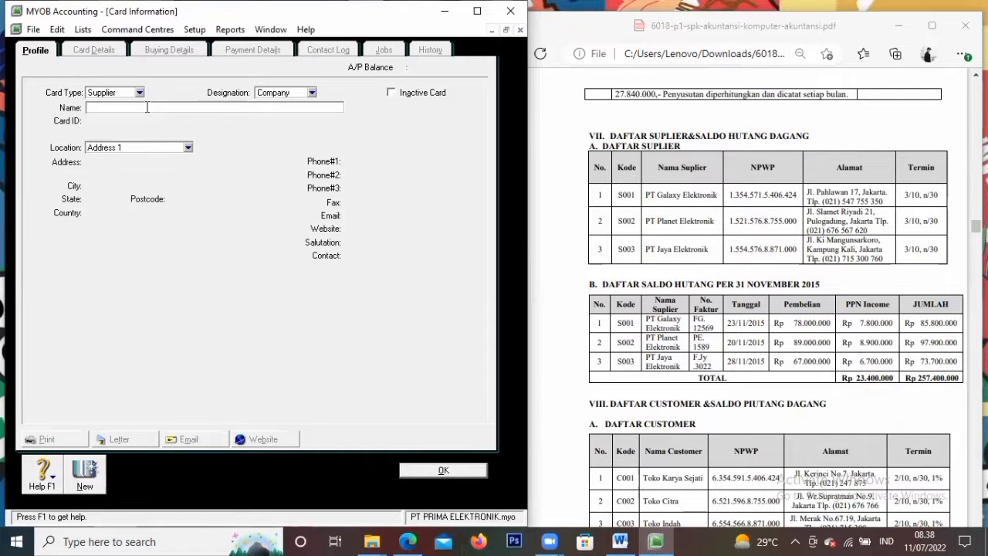
text(Pt Galaxy Elektronik)
key(Tab)
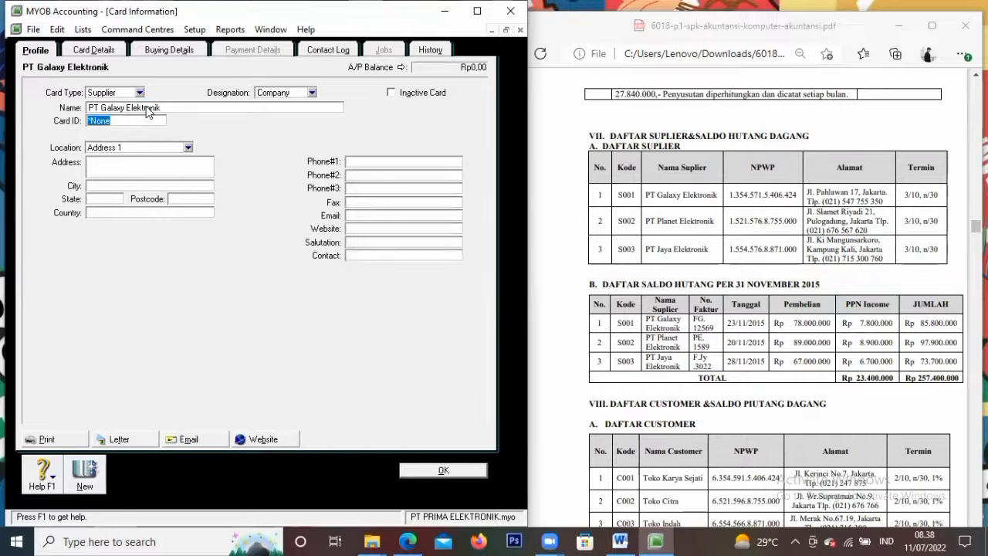
text(S001)
Enter its street address, city Jakarta, country Indonesia and its phone number
key(Tab)
key(Tab)
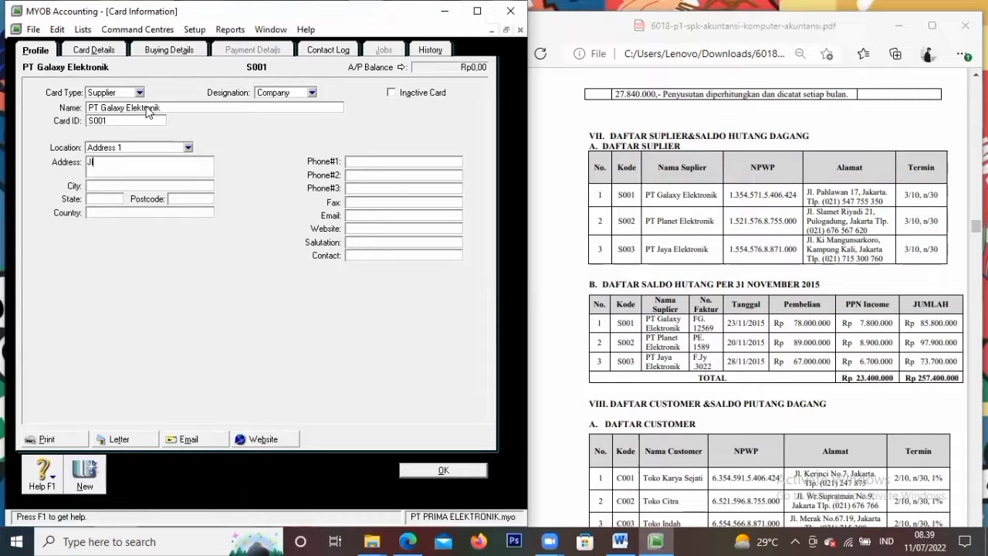
key(Tab)
text(Jakarta)
key(Tab)
key(Tab)
text(Indone)
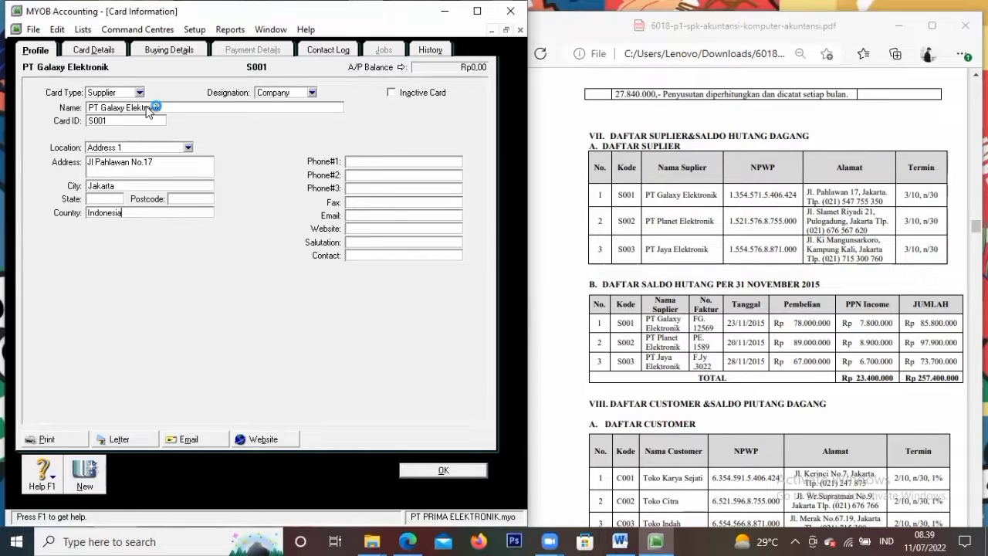
key(Tab)
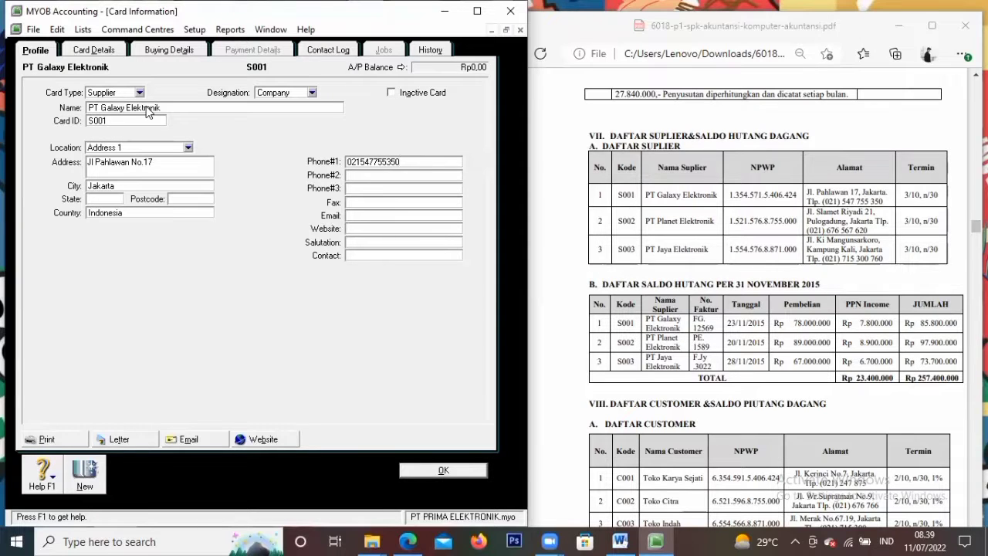
click(162, 51)
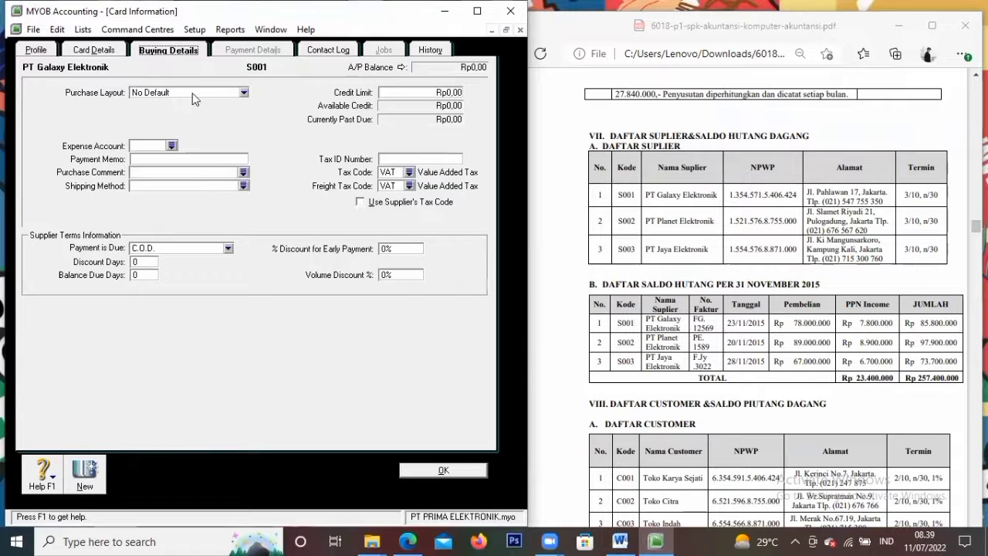
Give PT Galaxy Elektronik the Item purchase layout and PPN as both tax and freight tax codes
click(192, 93)
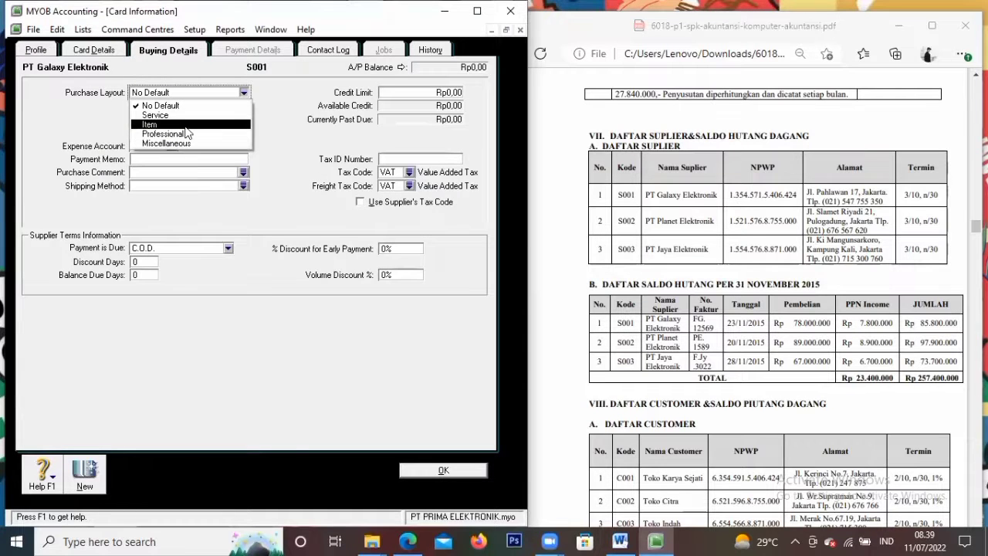
click(186, 125)
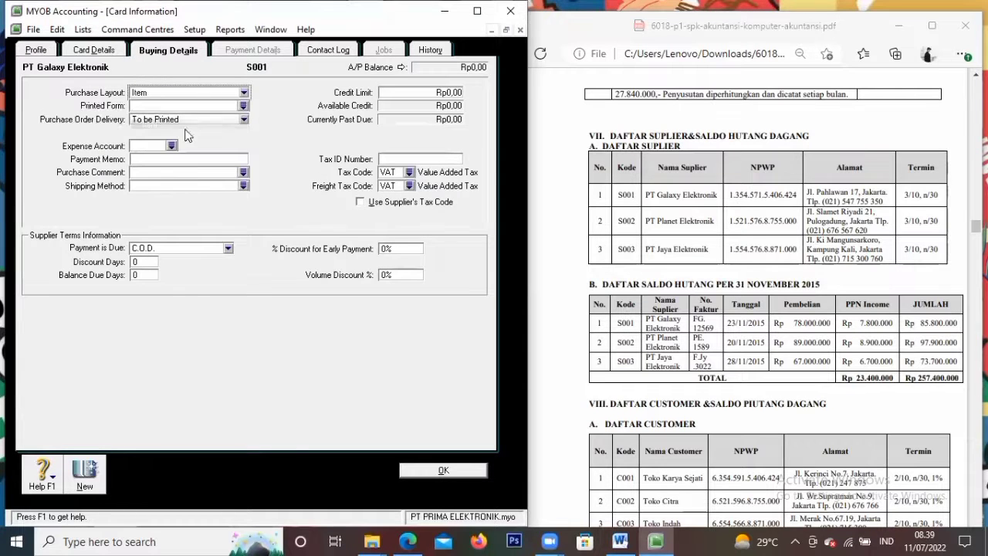
click(408, 172)
click(270, 196)
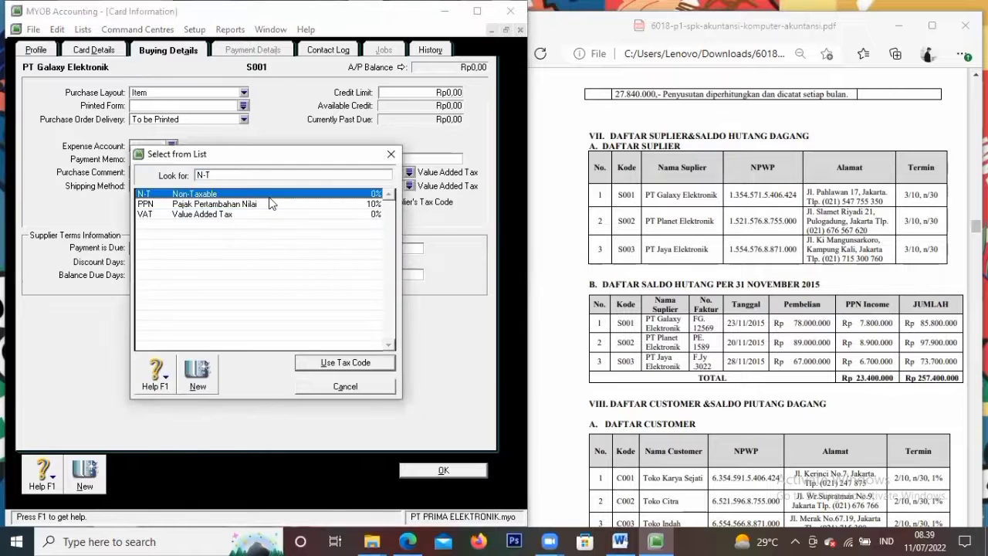
click(275, 202)
click(329, 361)
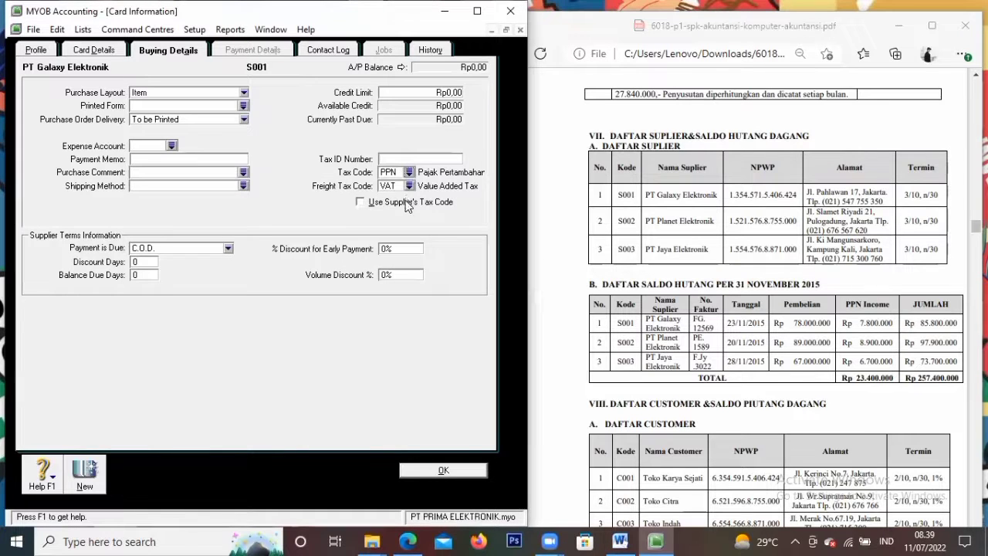
click(408, 187)
click(183, 204)
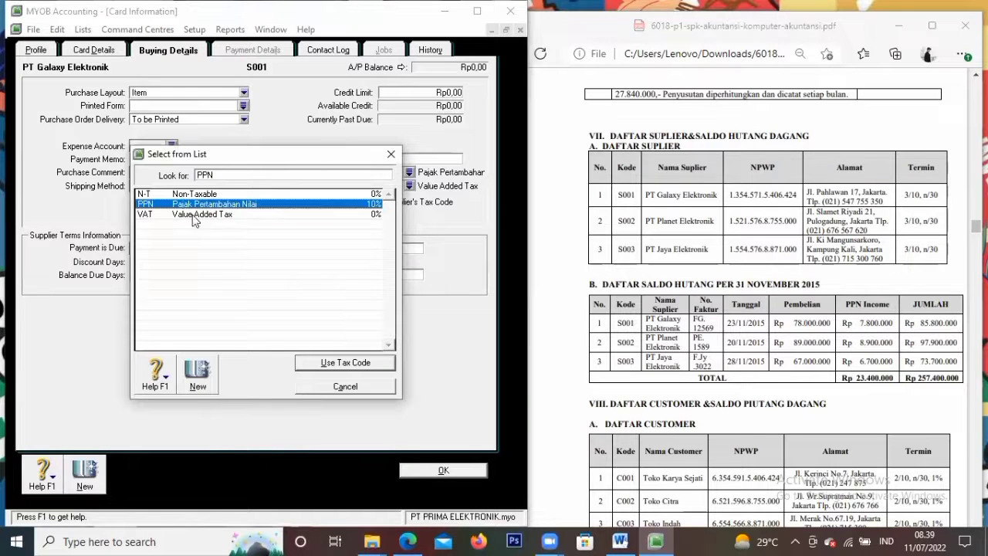
click(333, 365)
Set terms to 3% discount within 10 days, balance due in 30 days
click(156, 247)
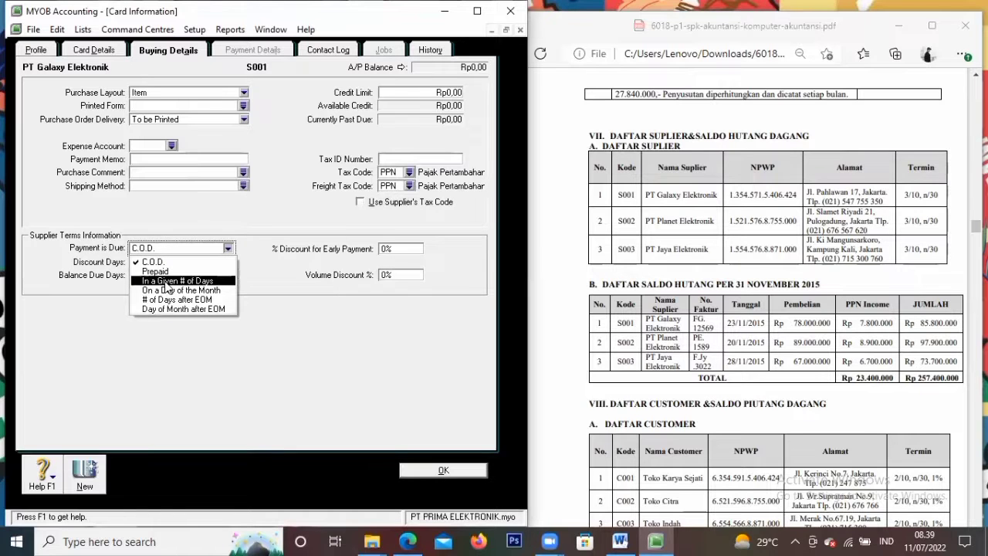
click(167, 281)
click(142, 261)
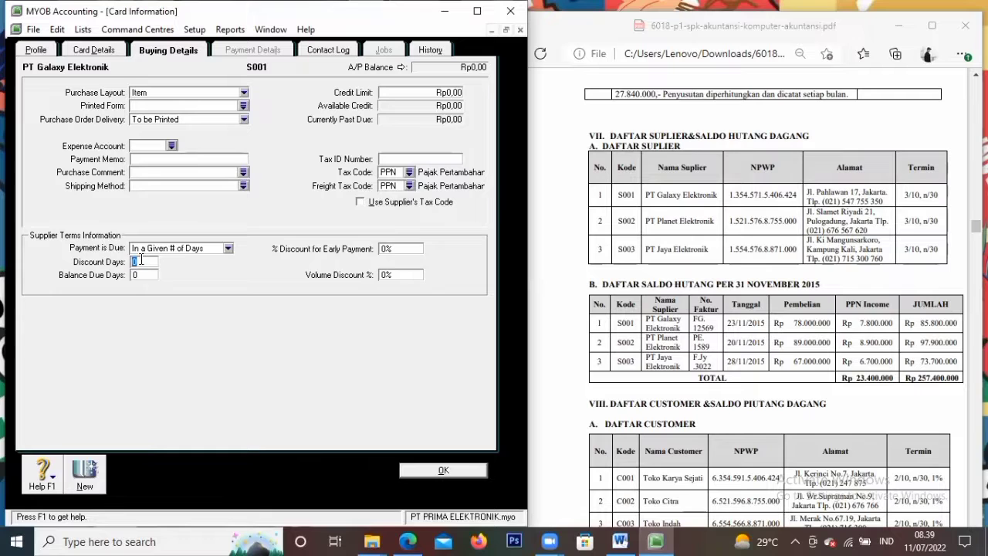
text(10)
key(Tab)
text(30)
key(Tab)
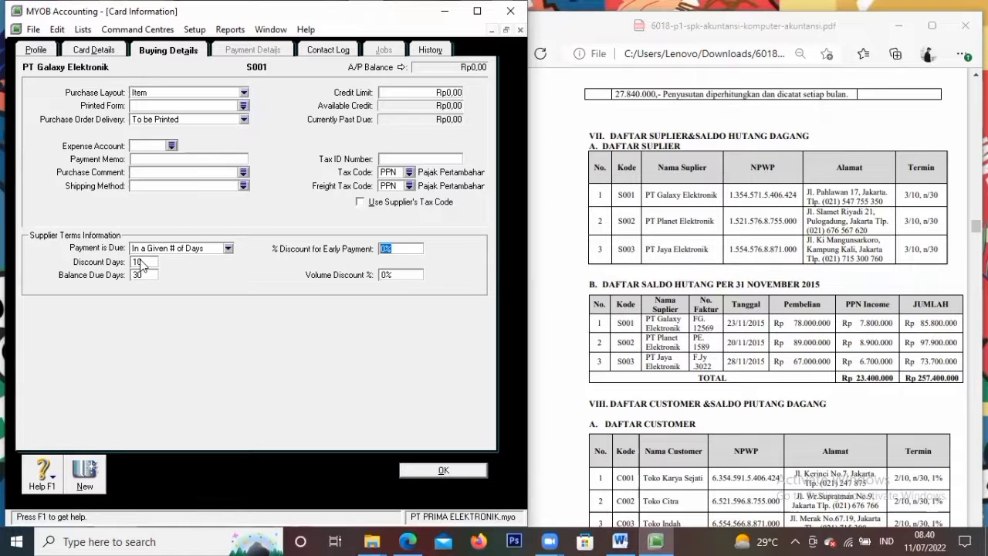
text(3)
Start supplier card PT Planet Elektronik, card ID S002, and enter its street address
click(85, 471)
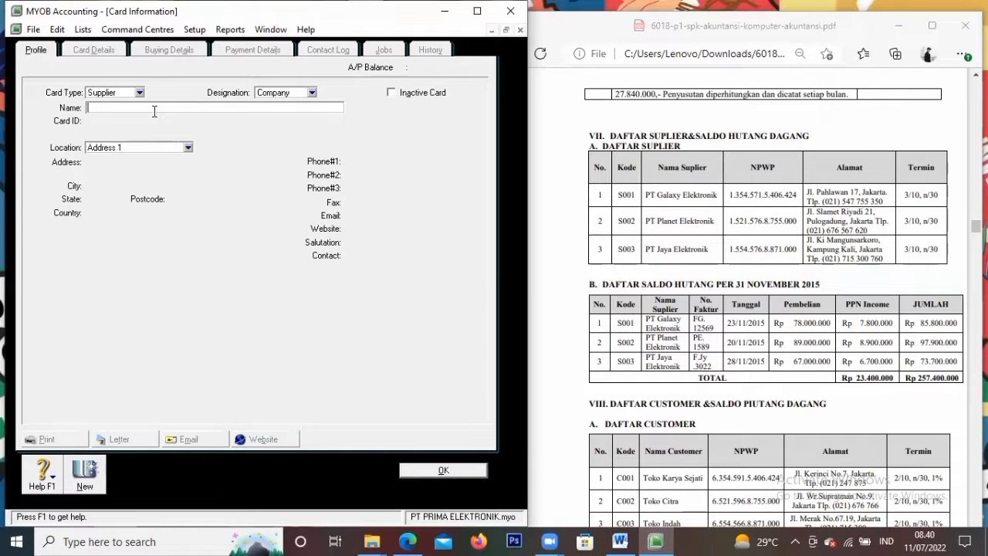
text(PT Planet Elek)
key(Tab)
text(S002)
key(Tab)
key(Tab)
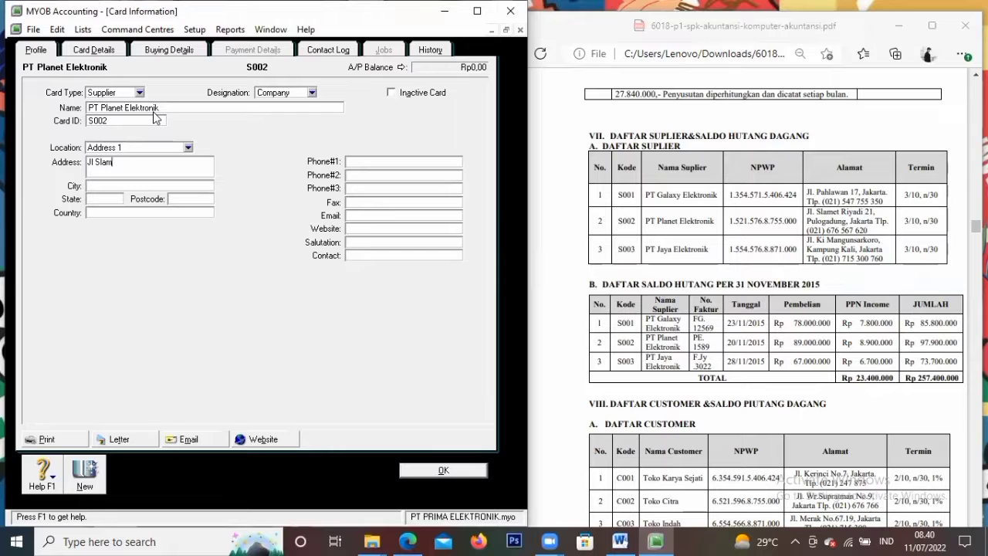
triple_click(199, 161)
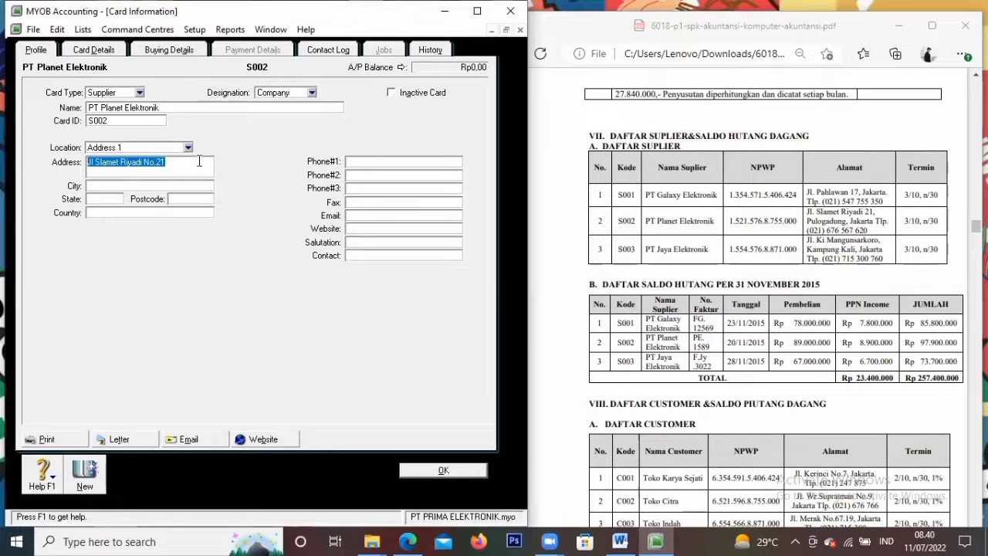
click(199, 161)
text(nPulogadung)
Fill in city Jakarta, country Indonesia and the supplier's phone number
key(Tab)
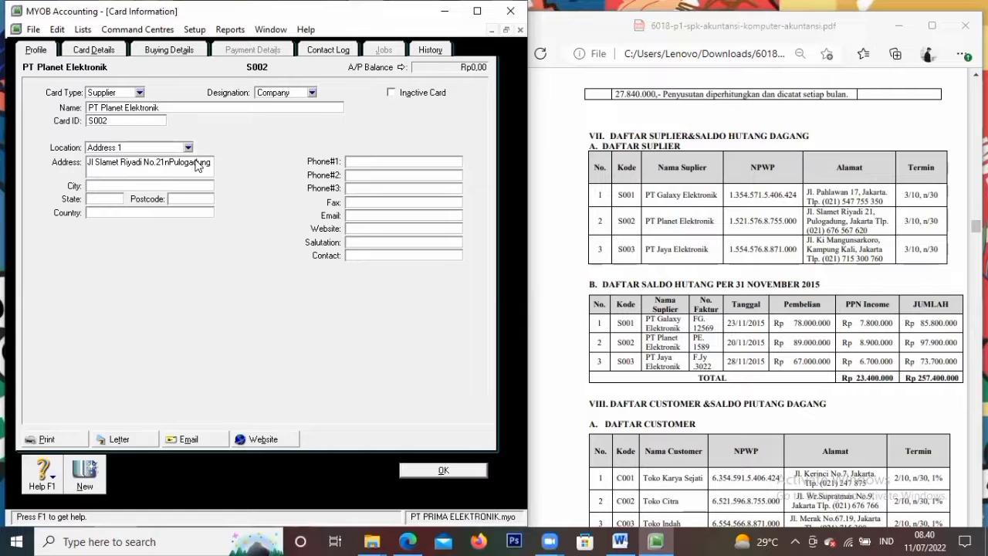
text(Jakarta)
key(Tab)
key(Tab)
text(Indon)
key(Tab)
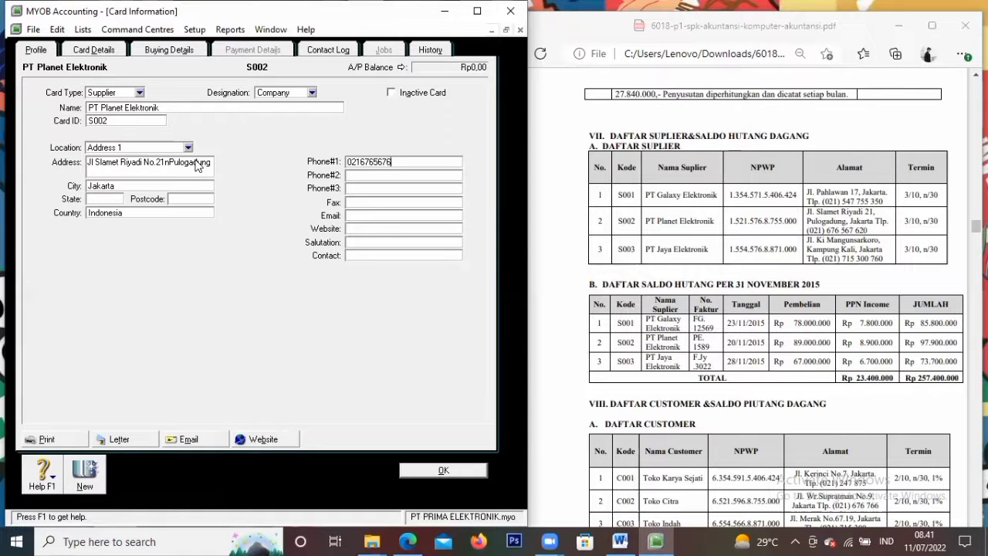
key(Tab)
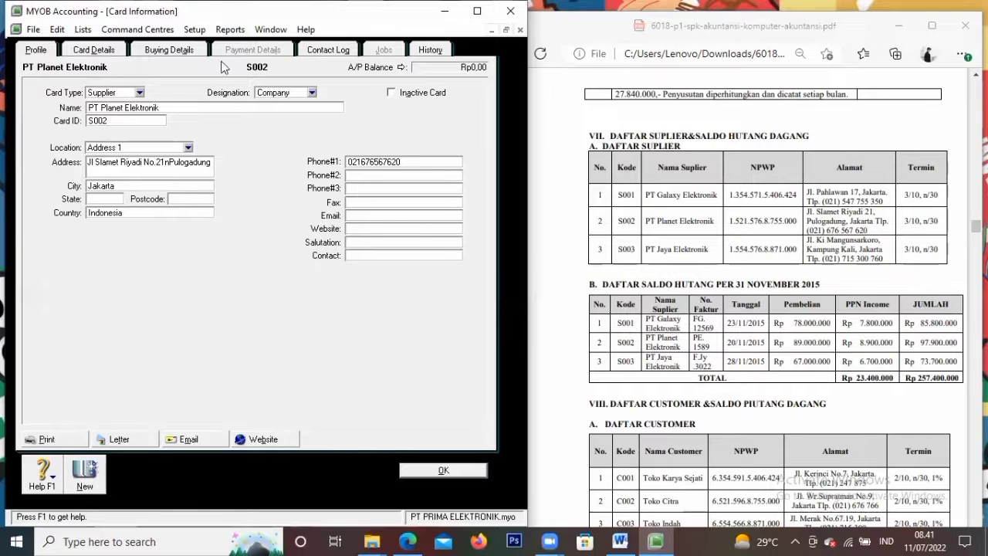
click(169, 49)
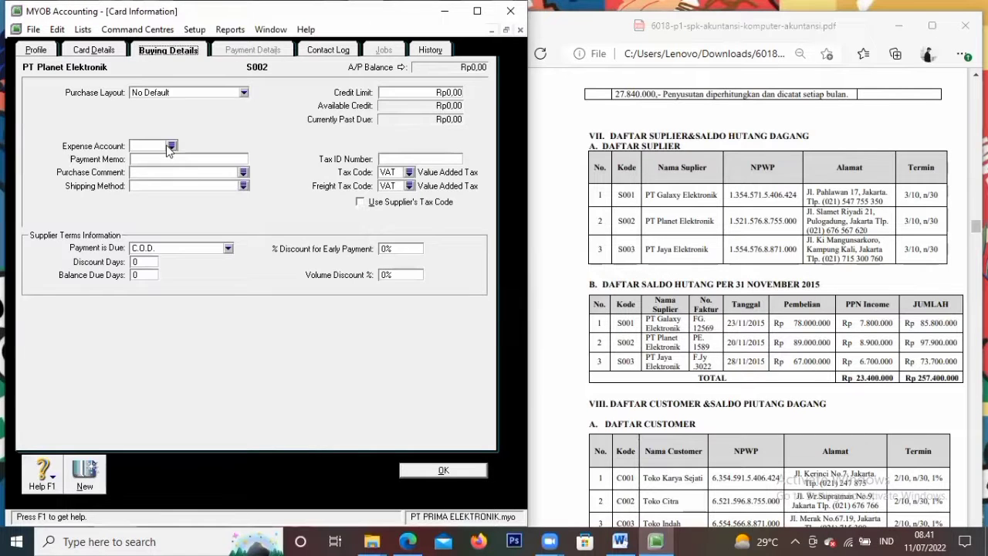
Set PT Planet Elektronik's purchase layout to Item and both tax and freight tax codes to PPN
click(205, 94)
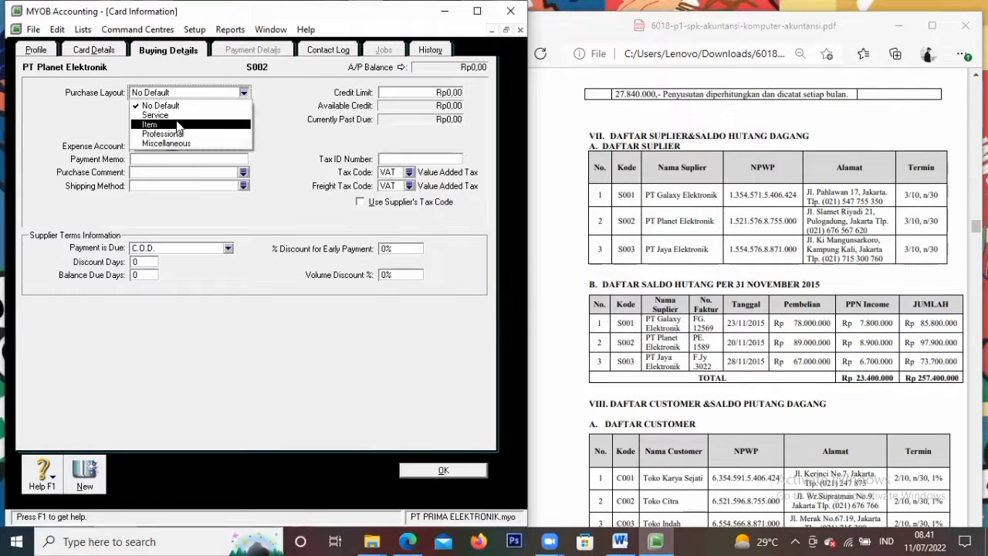
click(180, 123)
click(394, 173)
click(410, 173)
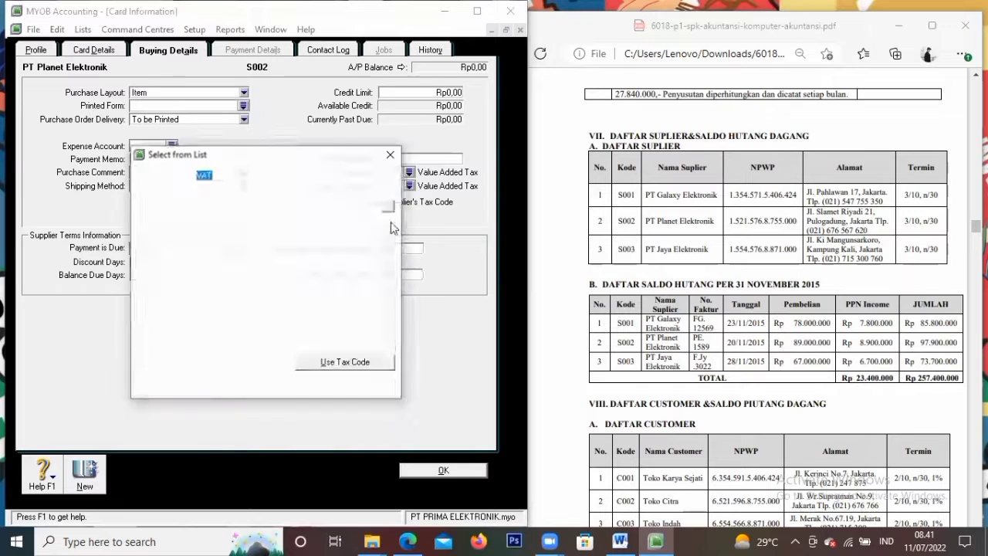
click(292, 205)
click(345, 363)
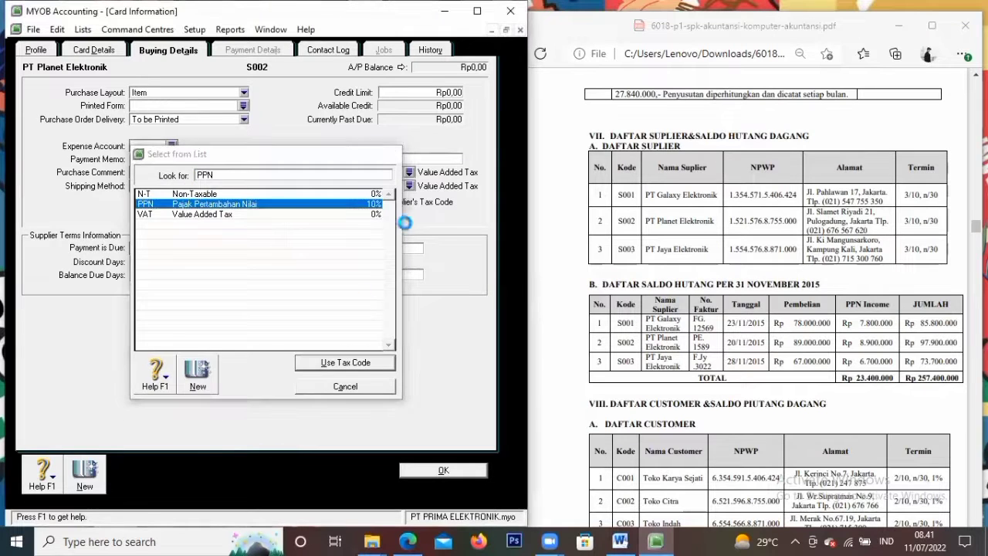
click(409, 186)
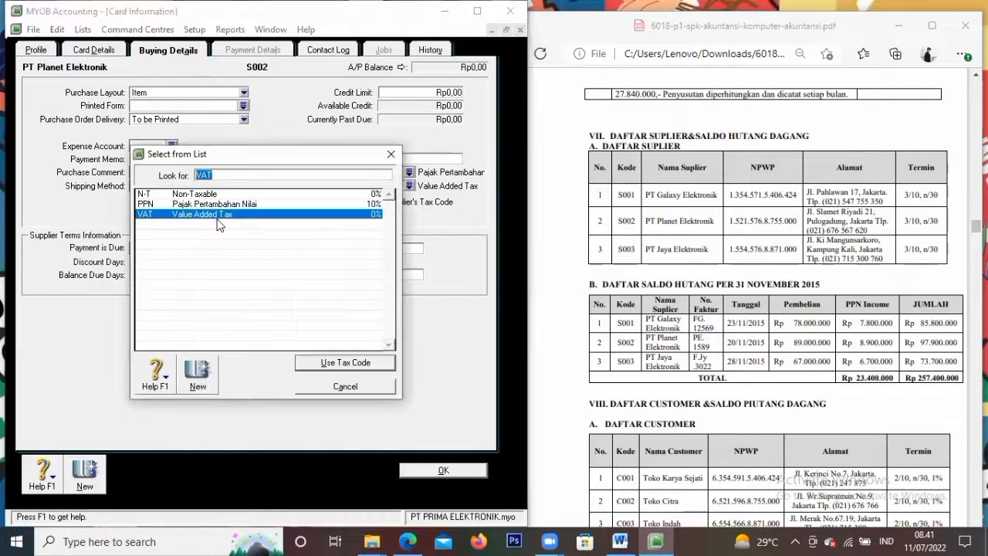
click(226, 204)
click(345, 363)
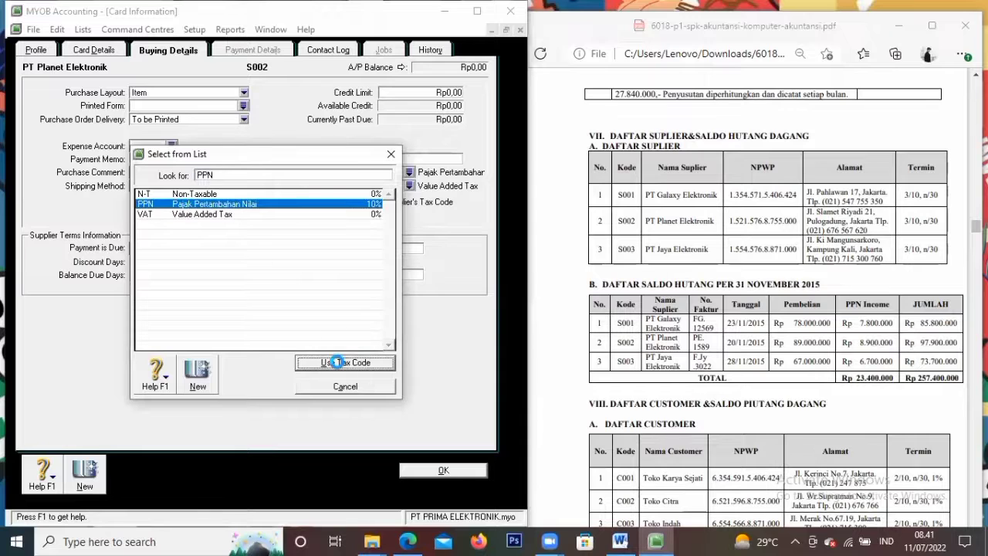
Set payment due in a given number of days, 10 discount/30 balance days, 3% discount, and start a new card
click(176, 248)
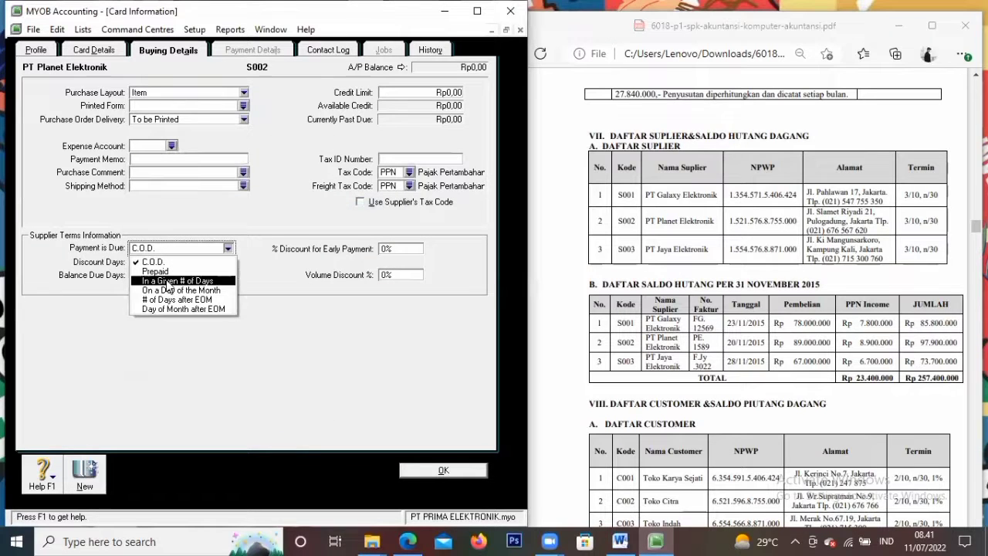
click(168, 282)
click(152, 251)
click(149, 261)
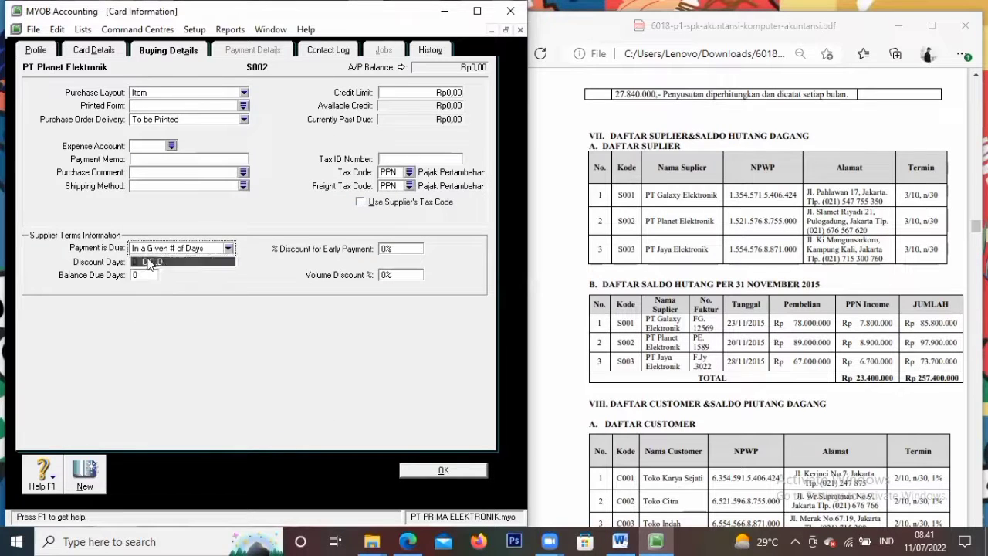
click(178, 248)
click(166, 281)
click(142, 261)
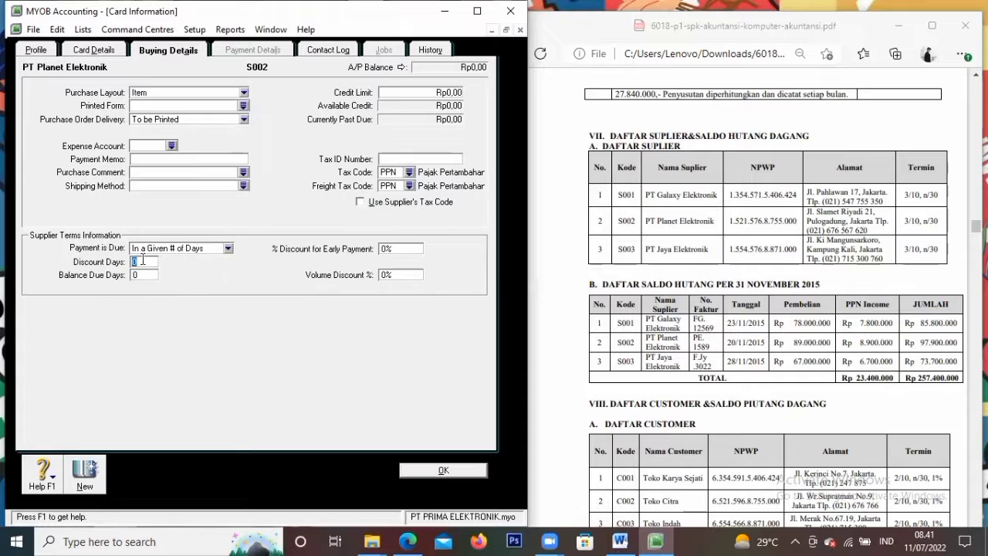
text(10)
key(Tab)
text(30)
key(Tab)
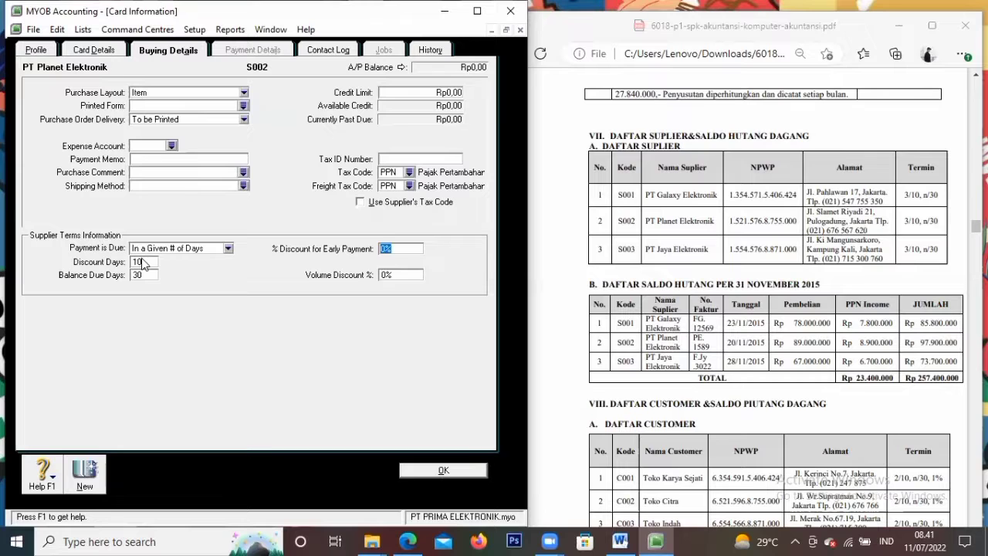
text(3)
click(84, 486)
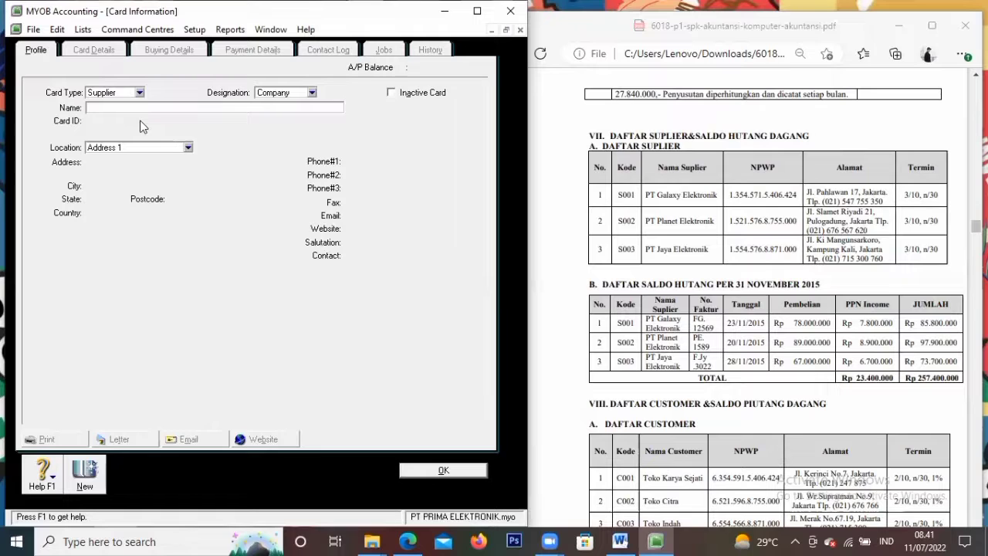
Enter the supplier name PT Jaya Elektronik with card ID S003
text(PT Ja)
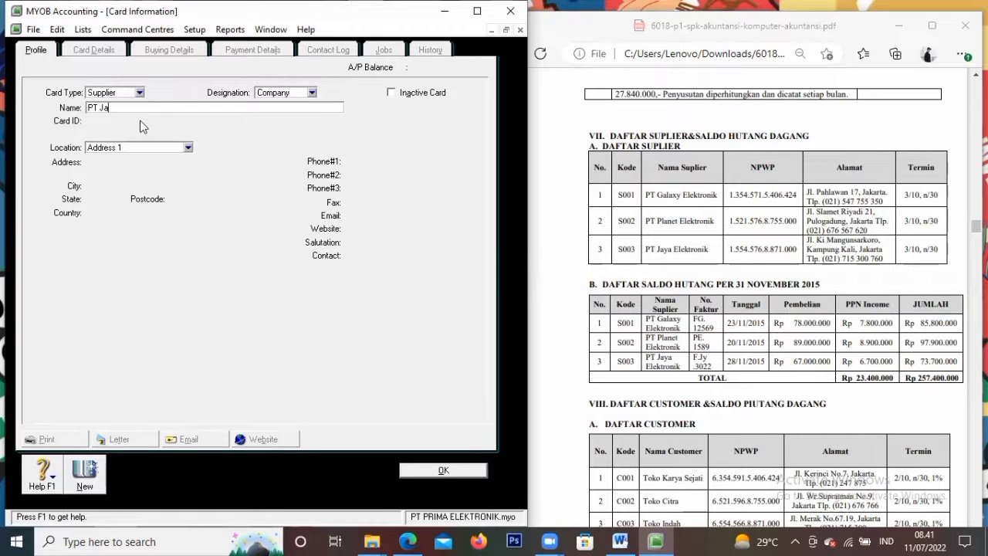
text(ya Elektronik)
click(141, 121)
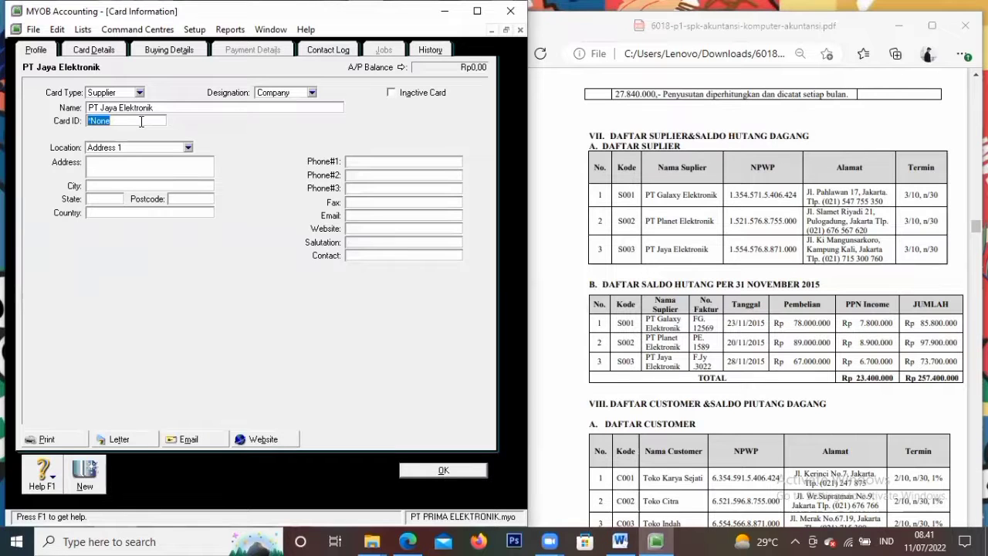
text(S003)
key(Tab)
key(Tab)
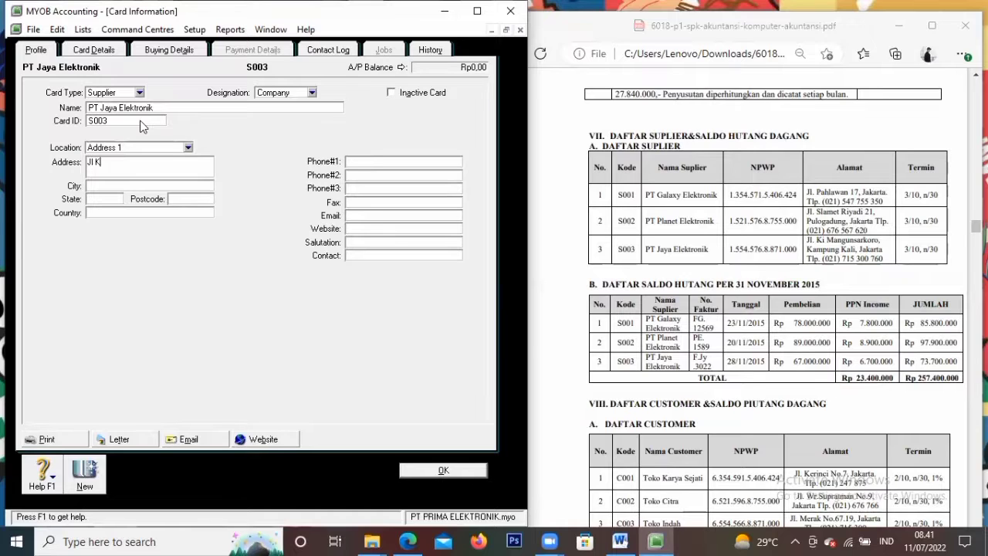
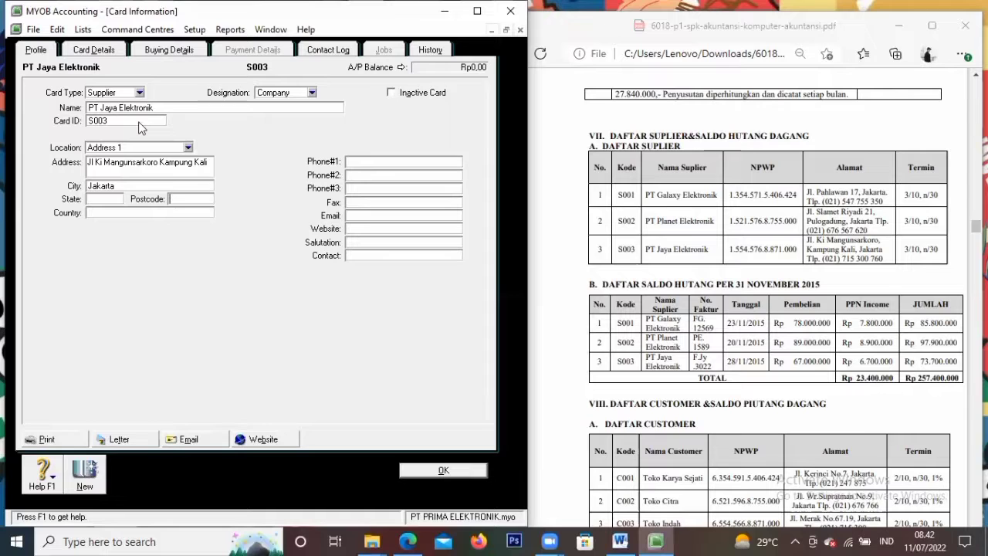
Fill in the supplier's street address, city Jakarta, country Indonesia and first phone number
key(Tab)
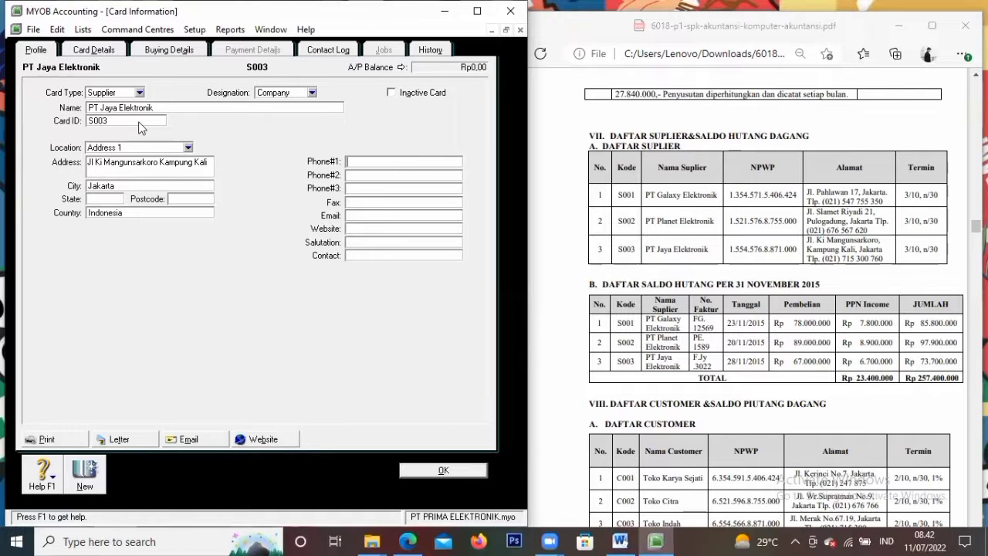
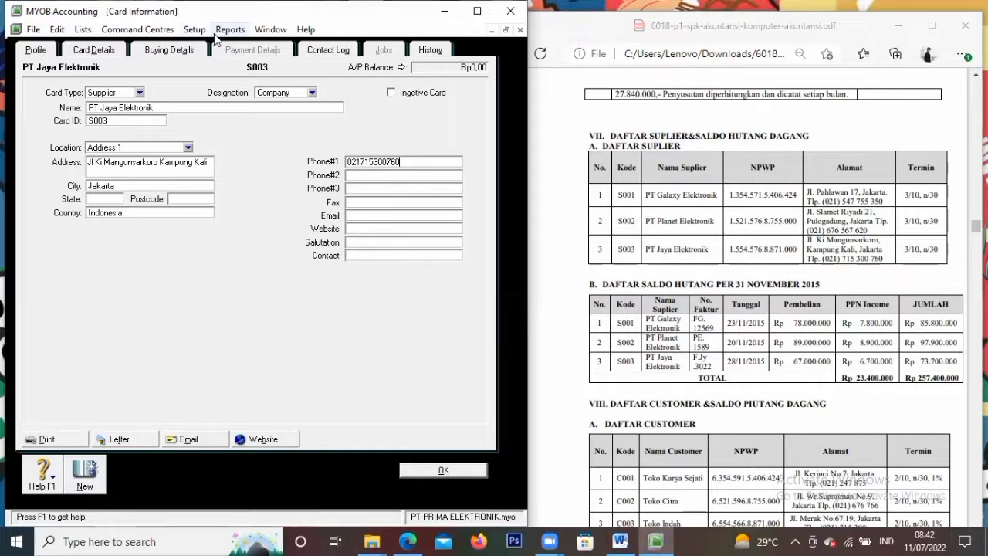
click(176, 52)
Set PT Jaya Elektronik's purchase layout to Item and both tax and freight tax codes to PPN
click(195, 96)
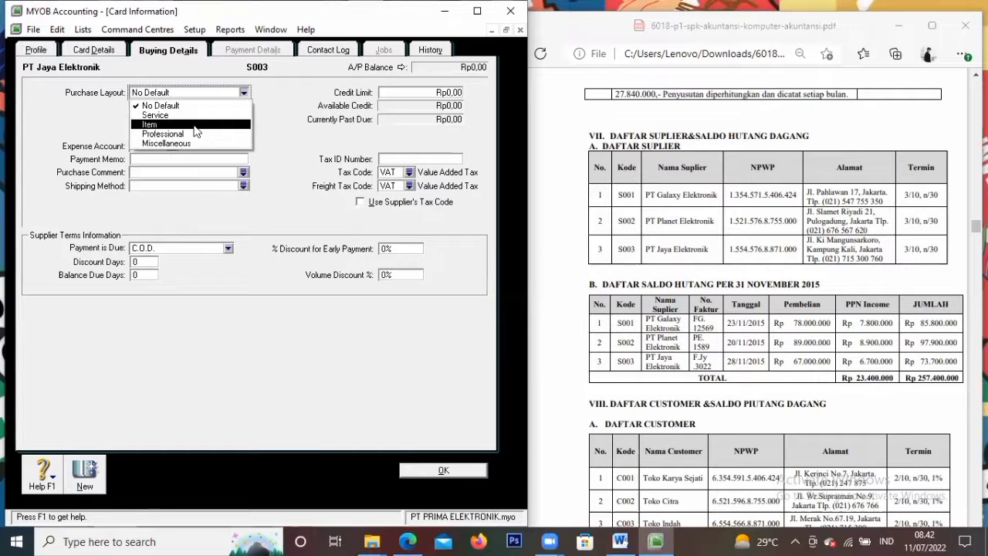
click(194, 126)
click(392, 172)
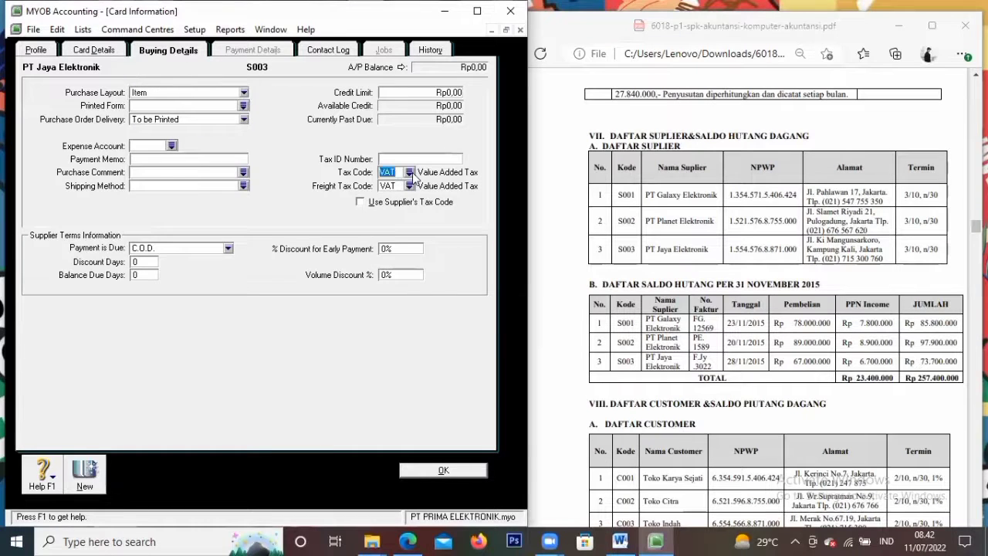
click(408, 173)
text(PPN)
click(356, 363)
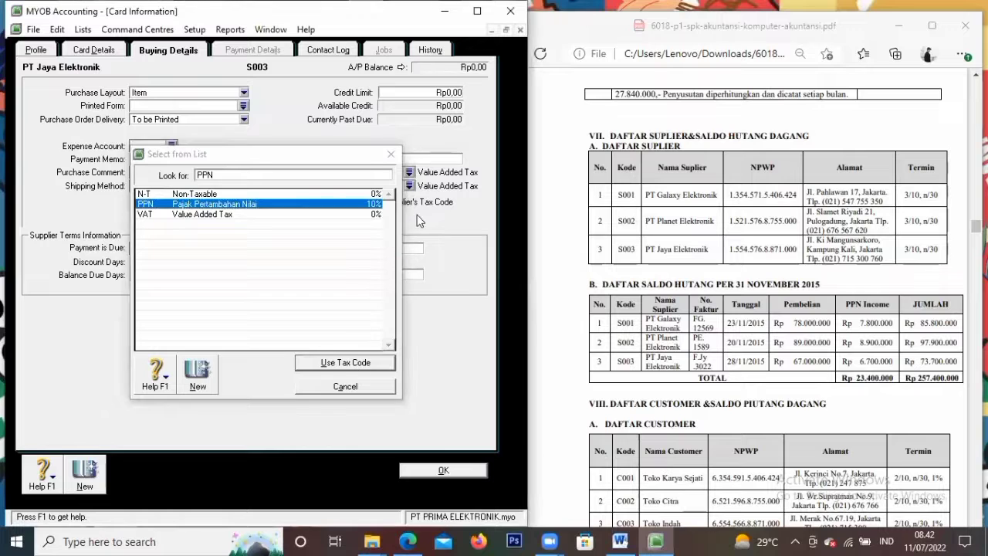
click(407, 189)
click(409, 188)
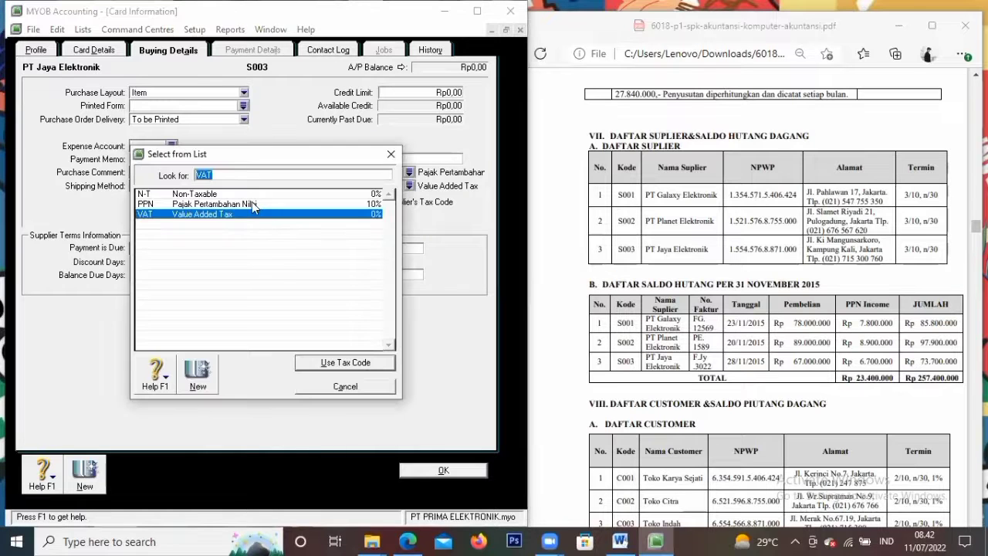
click(251, 204)
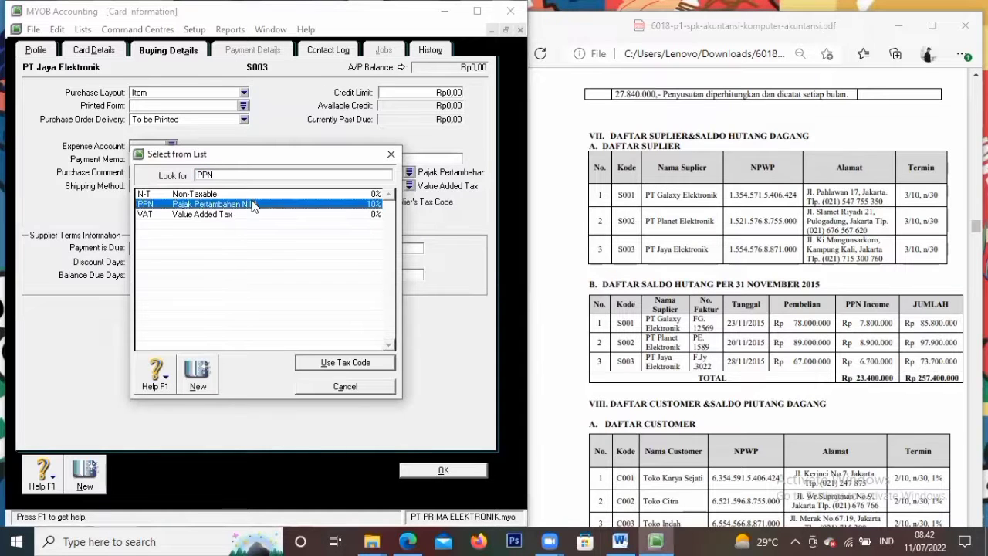
click(333, 365)
Set payment due in a given number of days, 10/30 days with 3% discount, and save the card
click(174, 249)
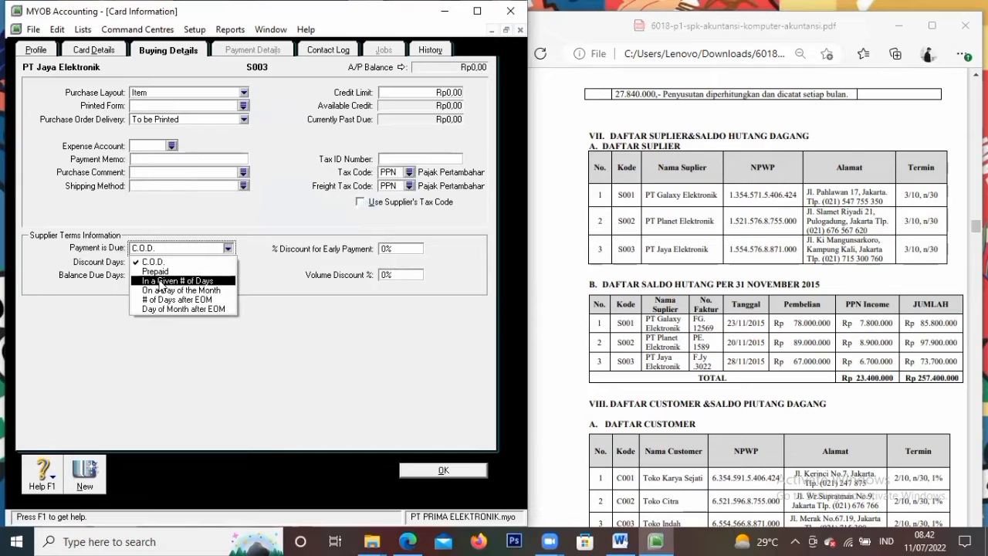
click(159, 281)
click(141, 262)
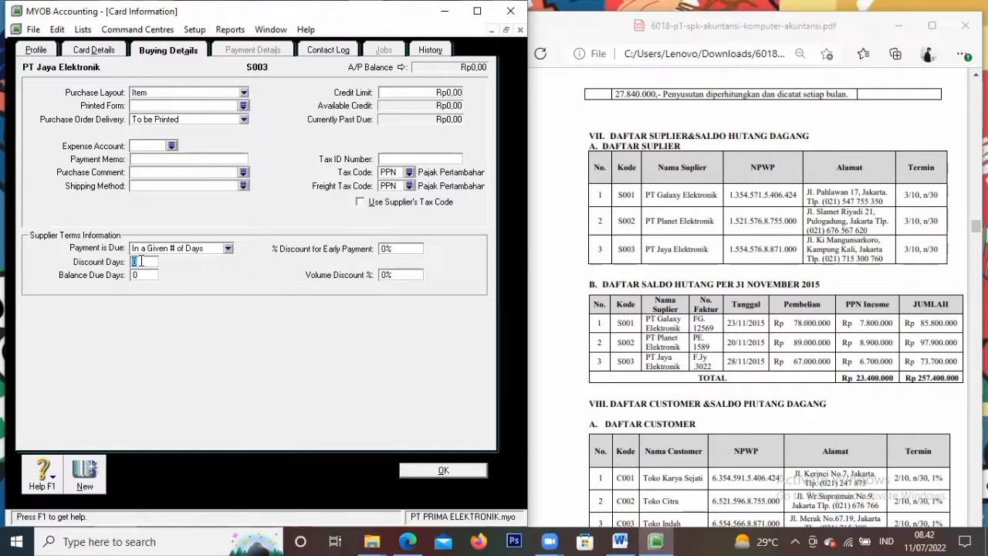
text(1)
key(Tab)
text(30)
key(Tab)
text(3)
click(467, 470)
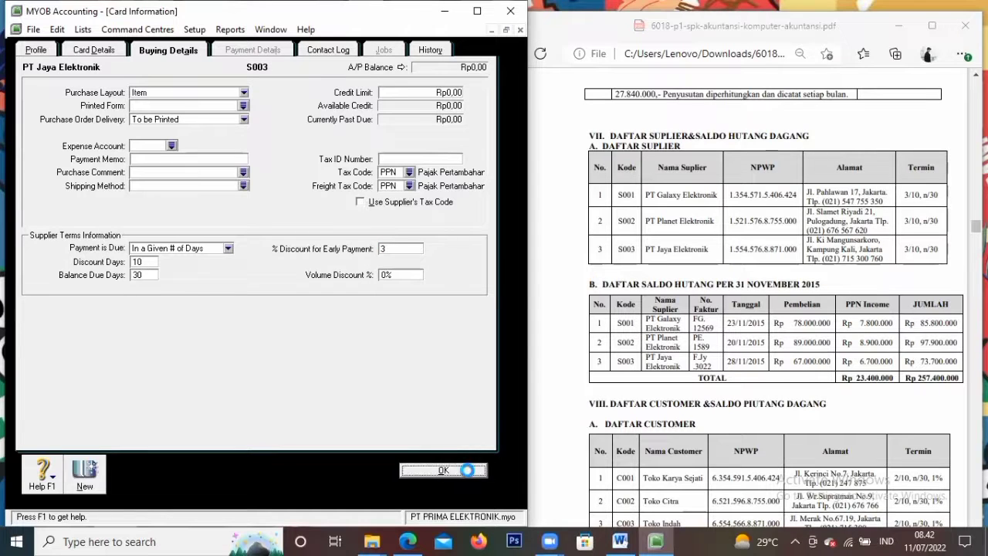
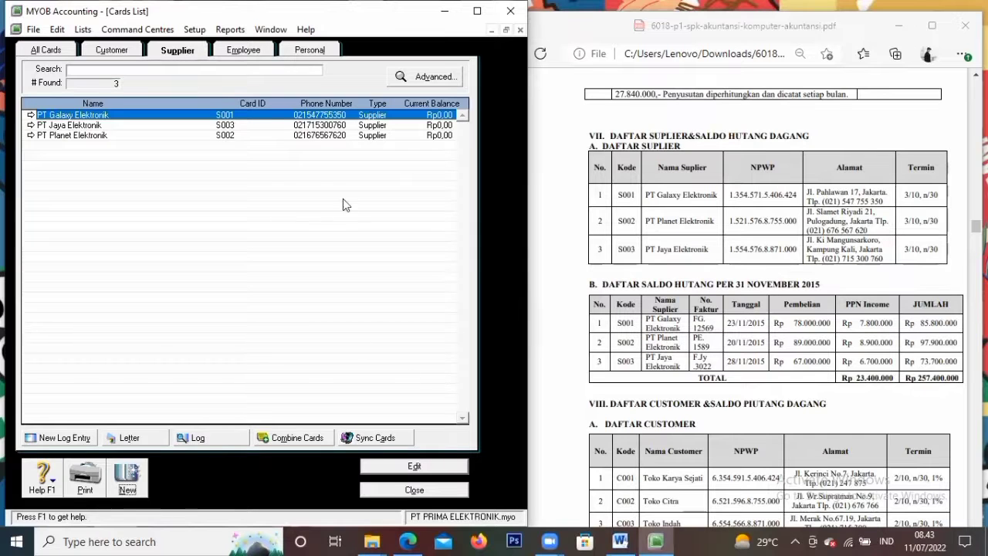
Switch to the customer cards and open Customer Balances, all showing Rp0,00
click(124, 51)
click(194, 29)
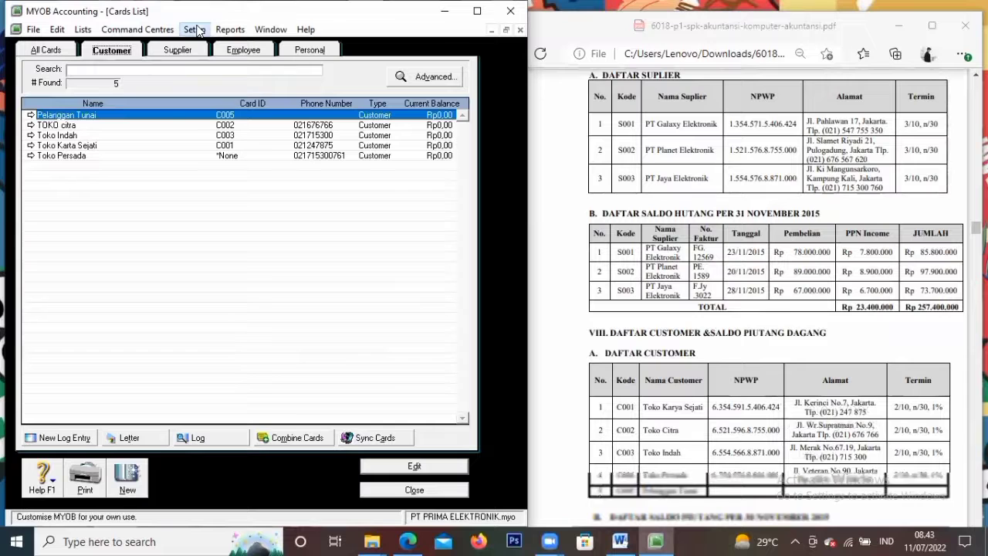
mouse_move(218, 67)
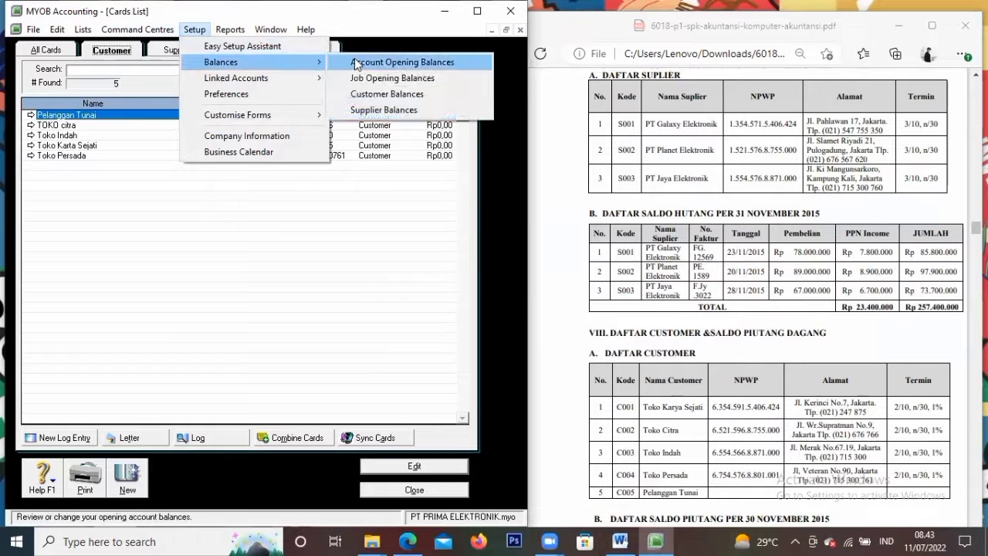
click(370, 95)
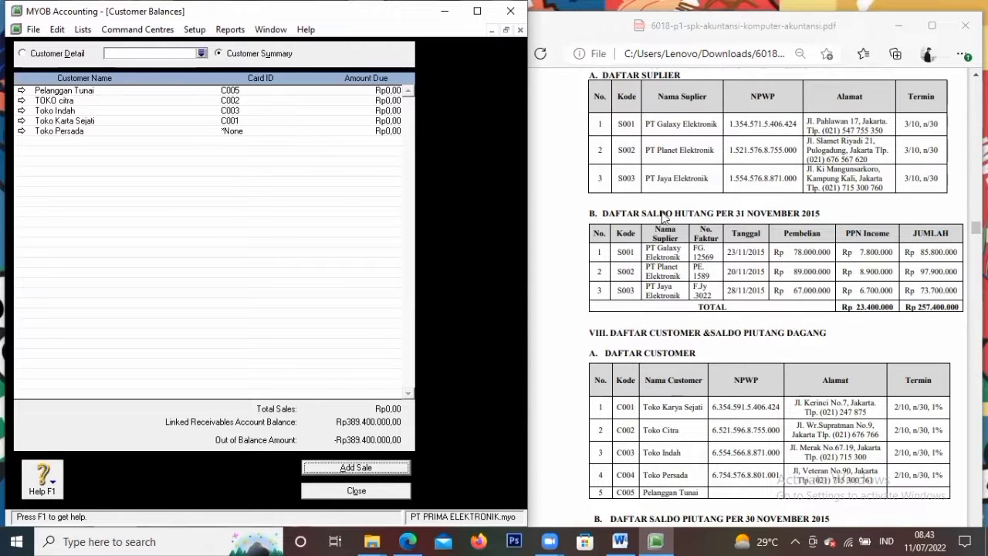
scroll(665, 327, down, 3)
scroll(665, 308, down, 1)
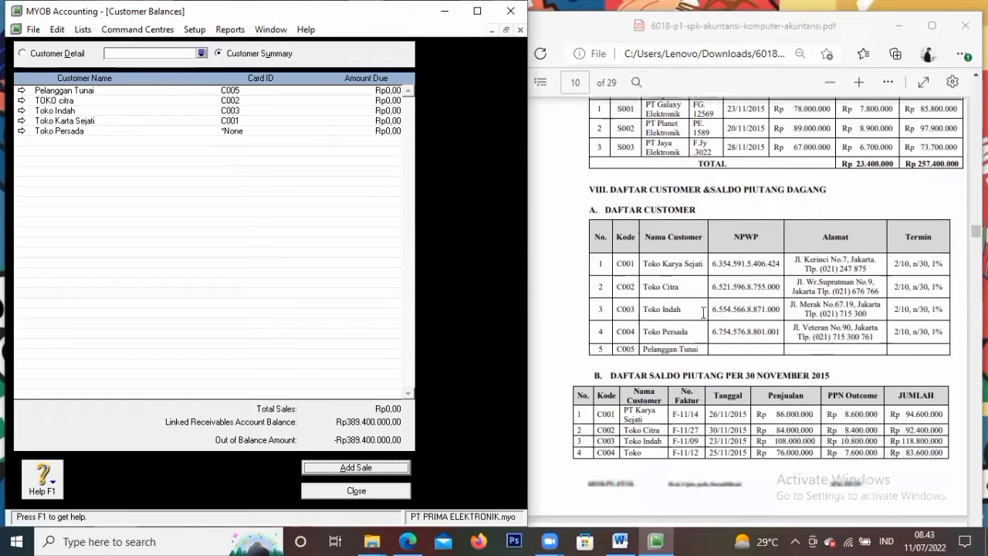
Inspect Toko Karta Sejati's balance details, then close back to the Cards List
double_click(132, 122)
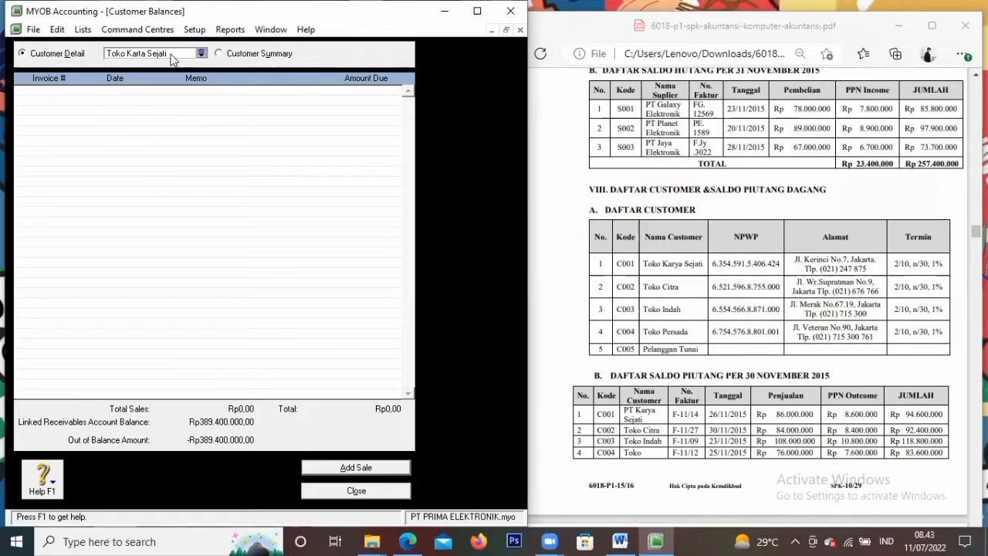
click(172, 55)
click(137, 53)
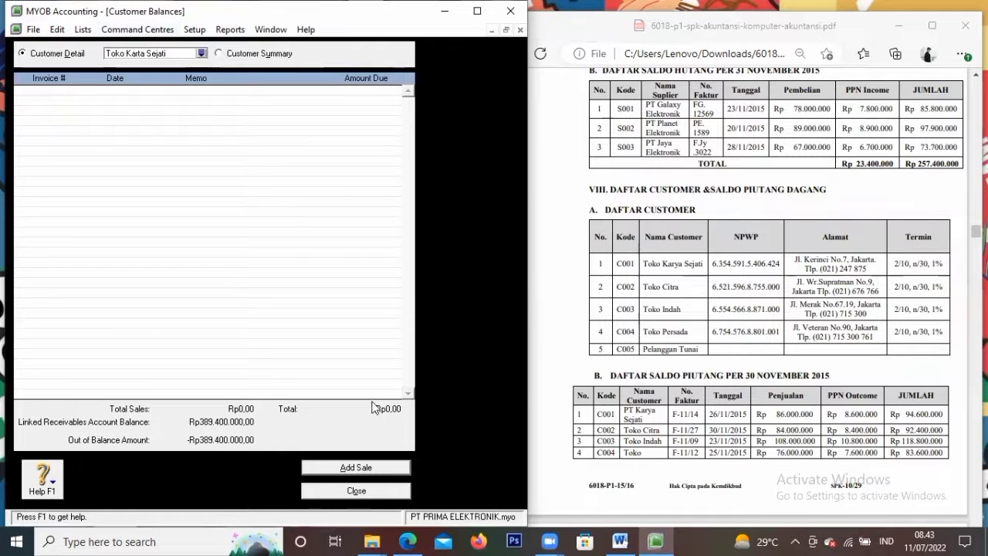
click(322, 495)
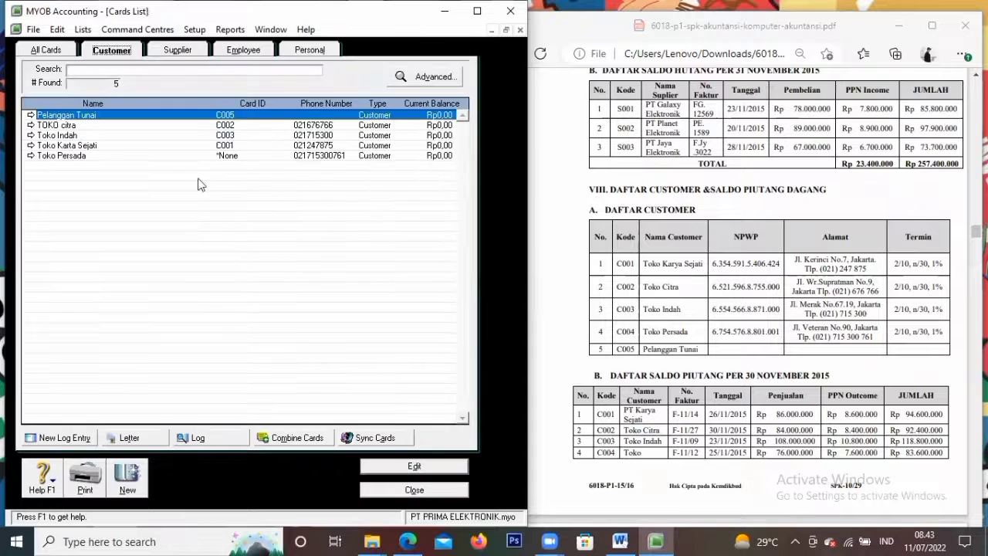
Correct the customer name Toko Karta Sejati to Toko Karya Sejati
double_click(143, 147)
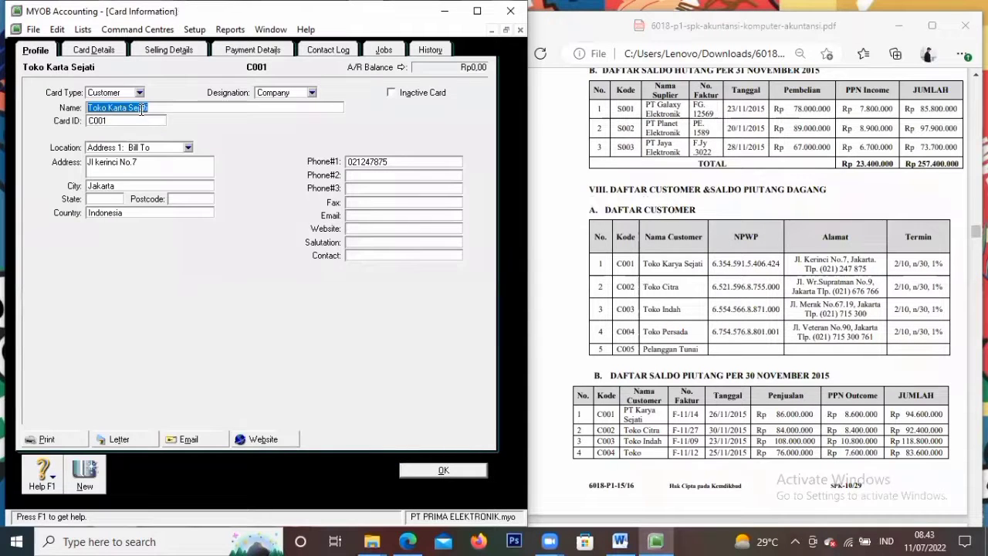
key(Left)
key(BackSpace)
text(y)
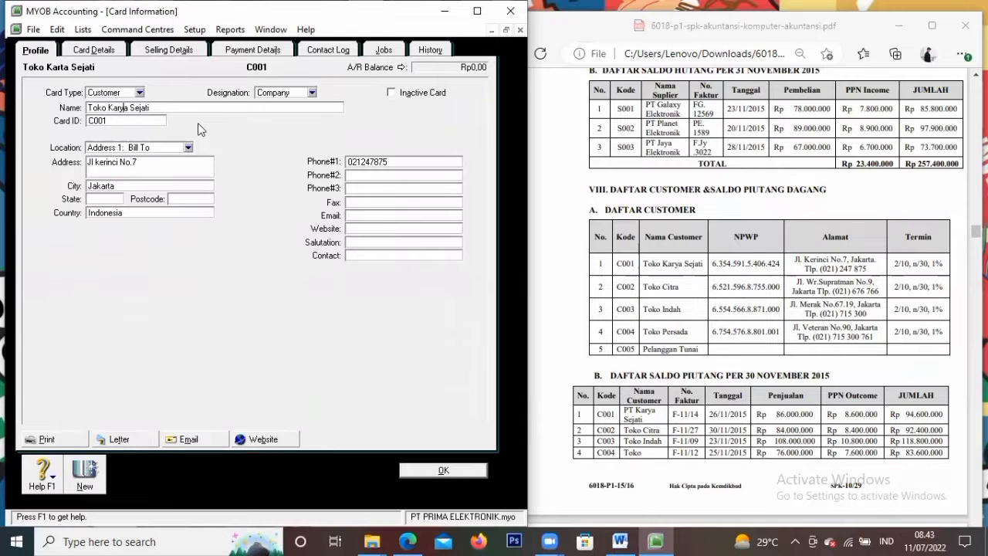
click(407, 473)
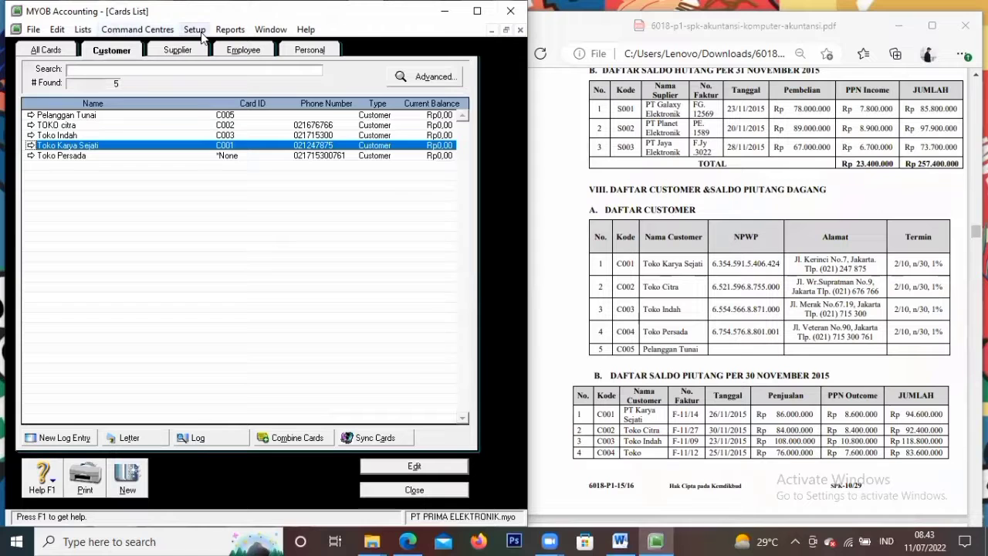
Rename the TOKO citra customer card to Toko citra
click(77, 126)
click(388, 465)
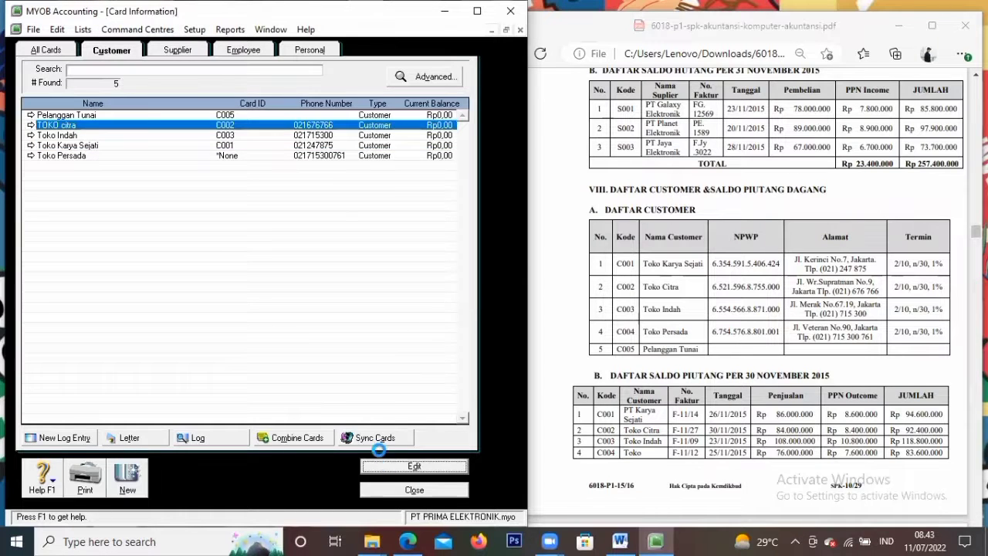
click(116, 109)
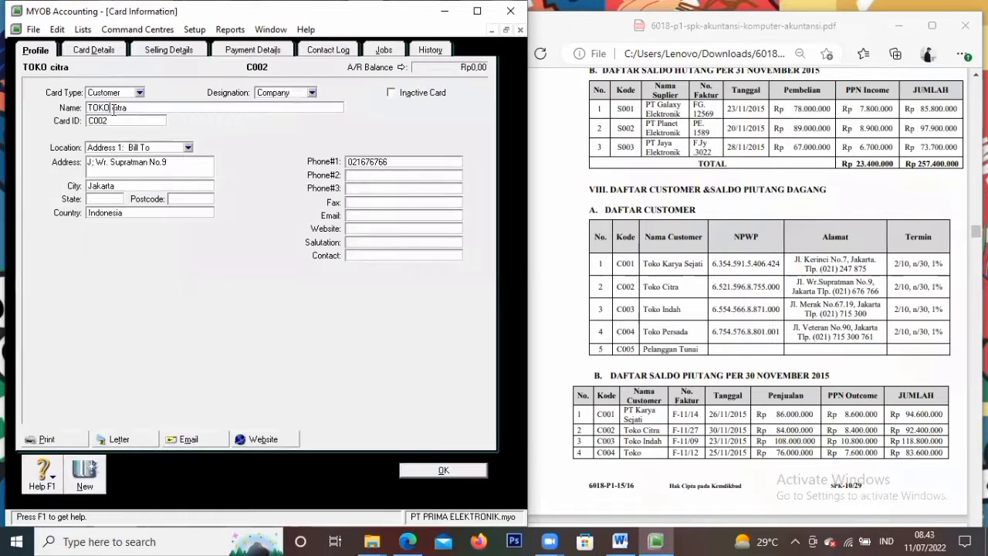
key(BackSpace)
key(BackSpace)
key(BackSpace)
key(BackSpace)
text(oko)
click(423, 470)
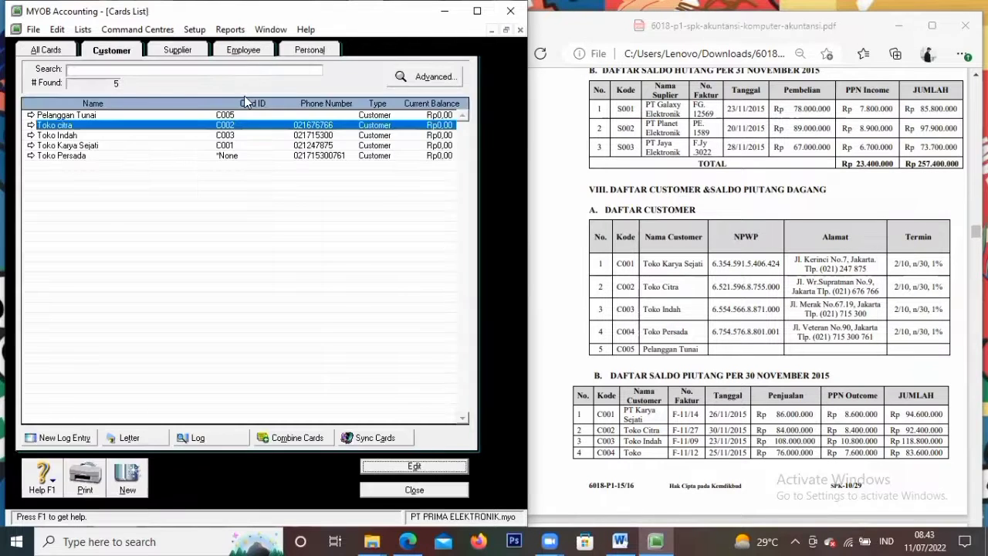
From Customer Balances, start a Historical Sale with Toko Karya Sejati as the customer
click(193, 29)
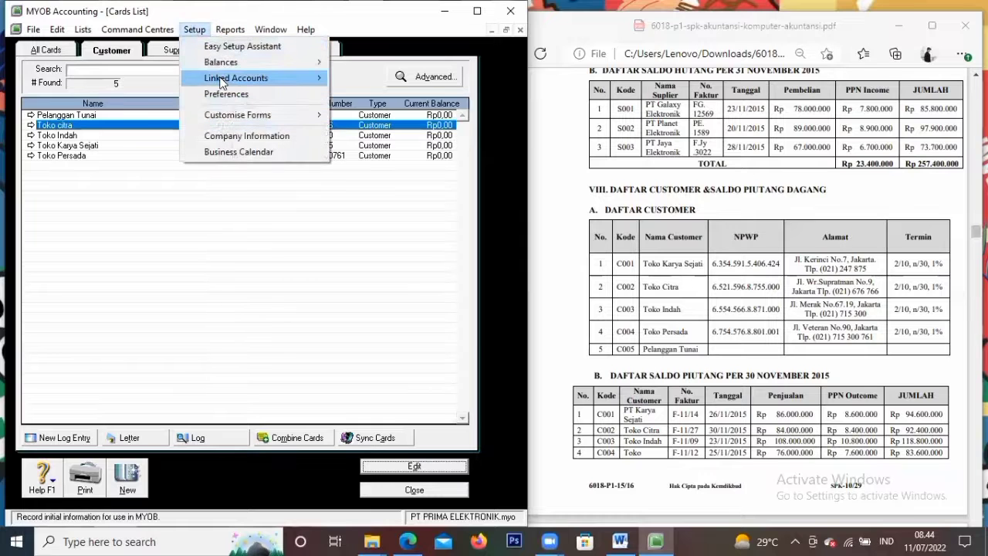
mouse_move(223, 68)
click(356, 96)
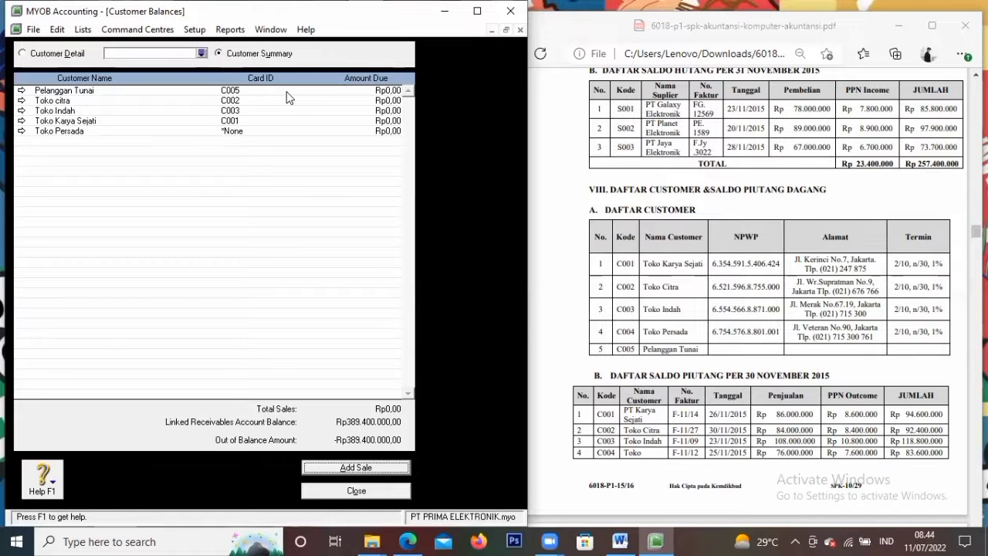
double_click(141, 122)
click(339, 468)
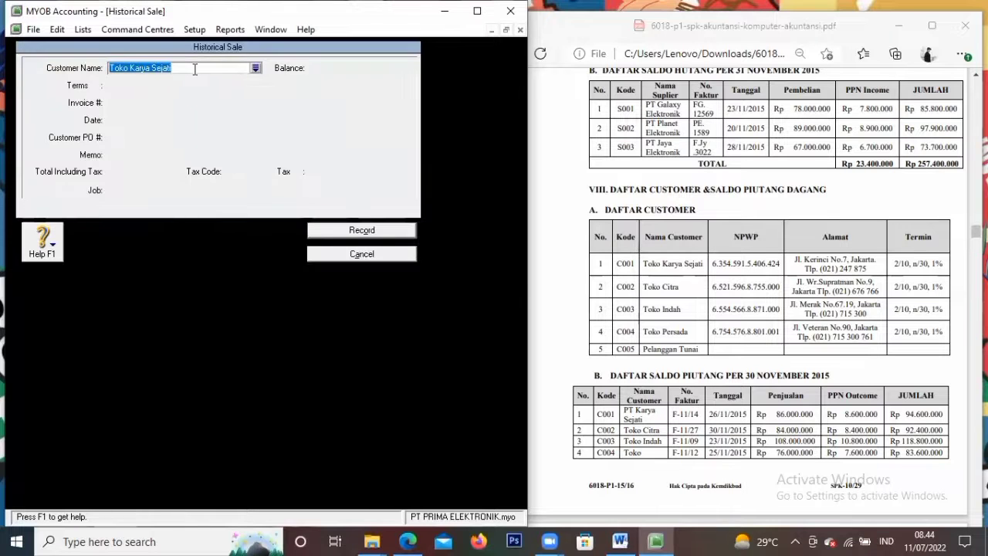
click(252, 68)
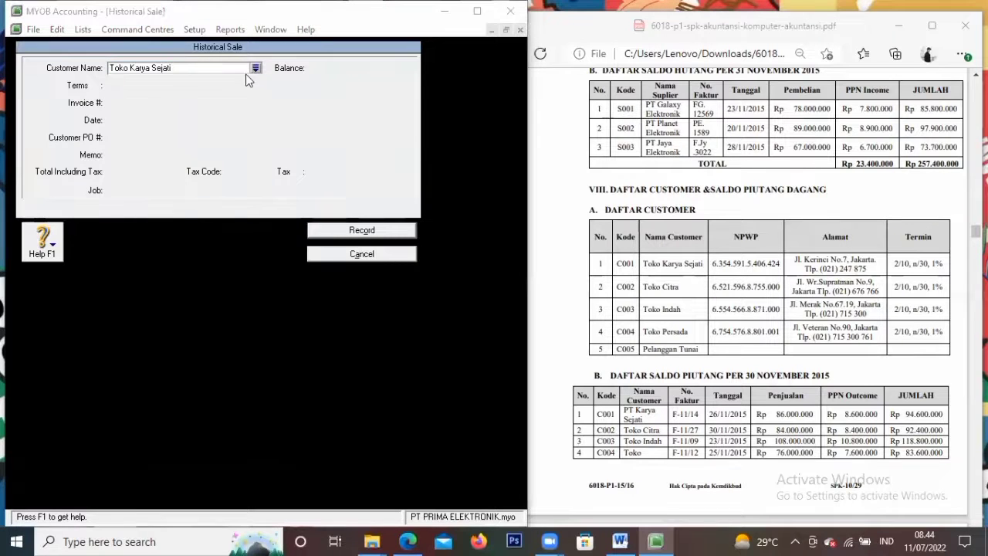
click(155, 224)
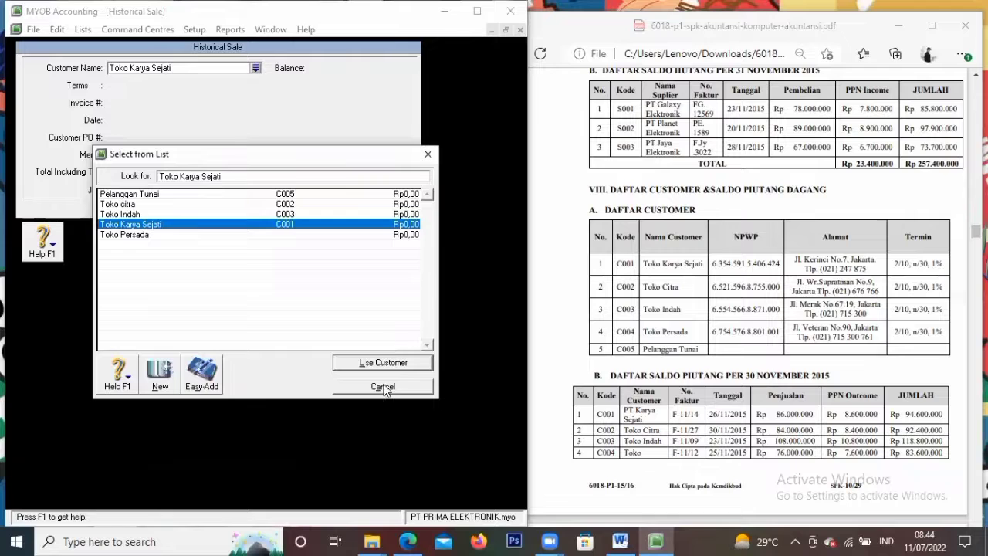
click(383, 362)
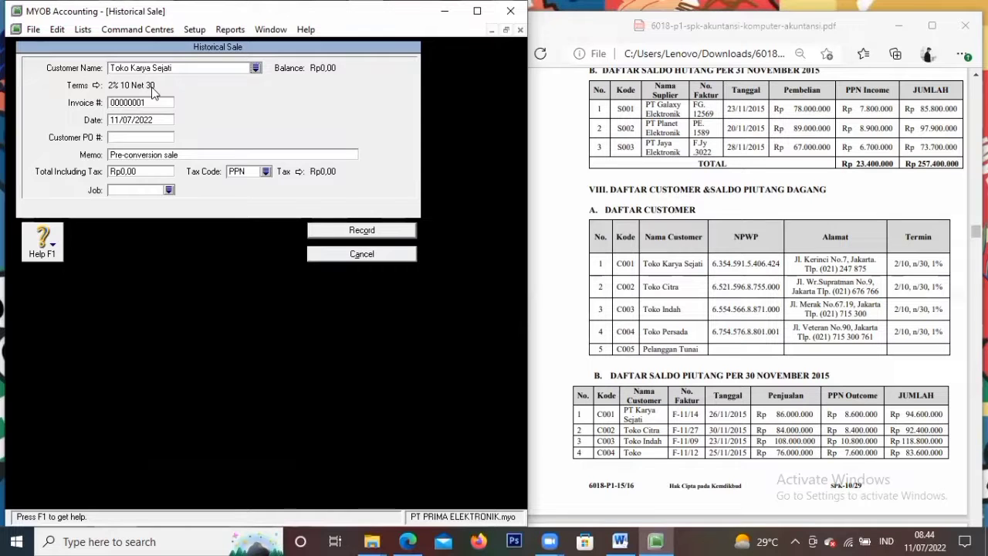
Enter invoice C001, date 26/11/2015, PO F-11/14 and memo 'Saldo Awal Piutang Dagang'
click(164, 104)
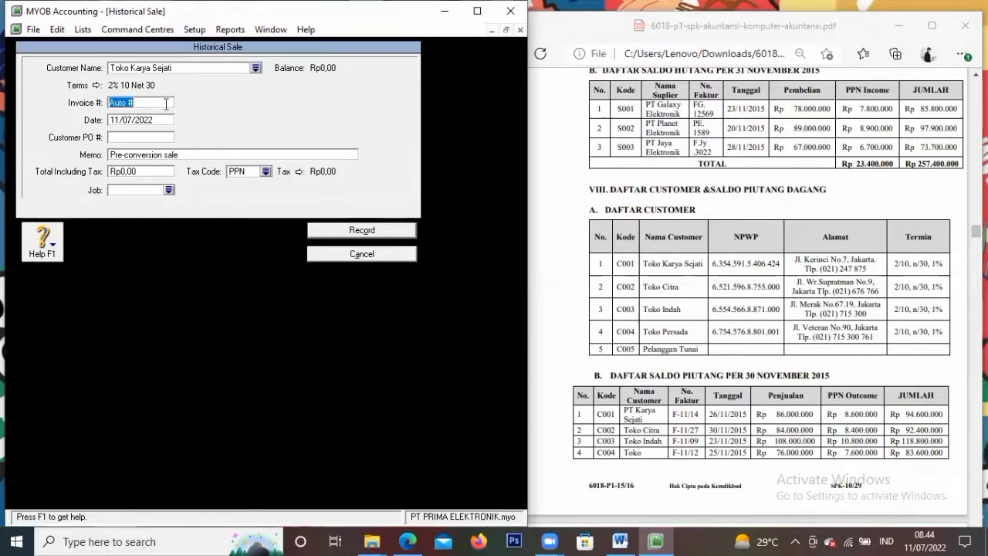
key(BackSpace)
text(C001)
key(Tab)
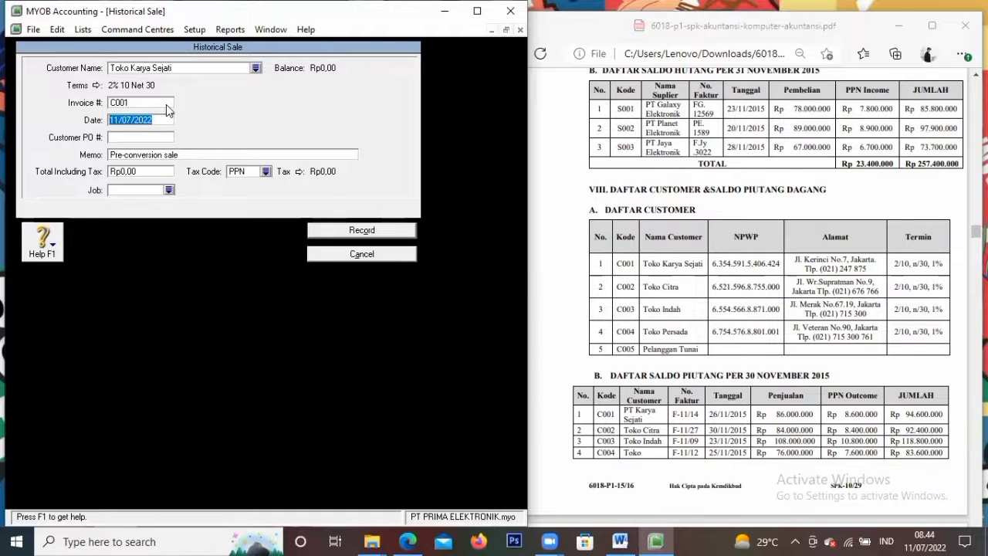
text(26/11/)
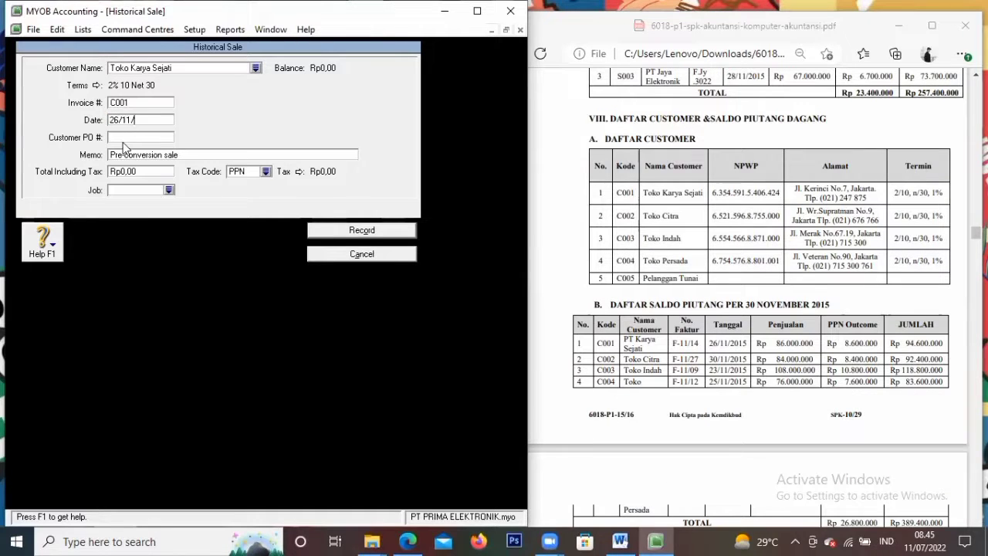
text(2015)
key(Tab)
text(F-11/14)
key(Tab)
text(S)
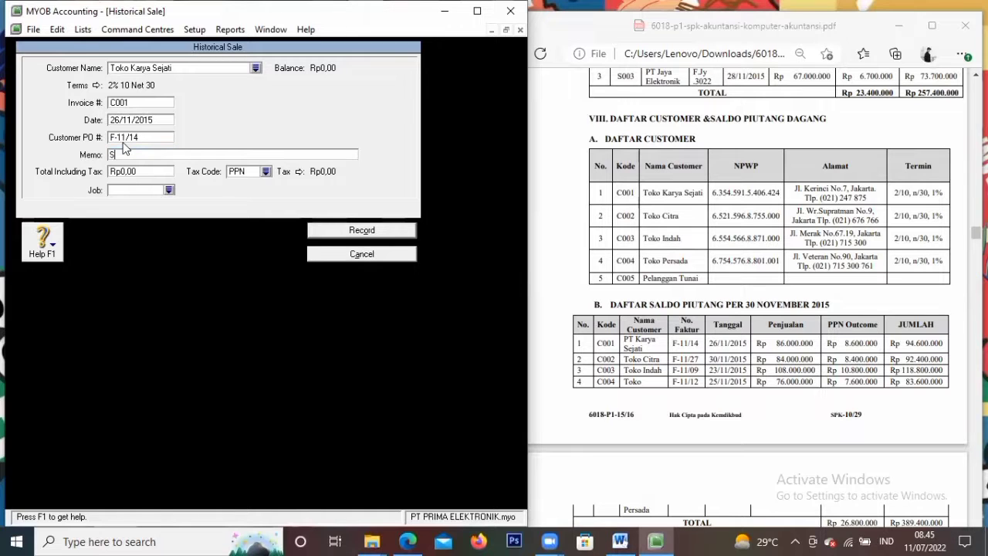
text(aldo Awal Piutang Dagang)
Set the total including tax to 94.600.000 and record the historical sale
click(148, 173)
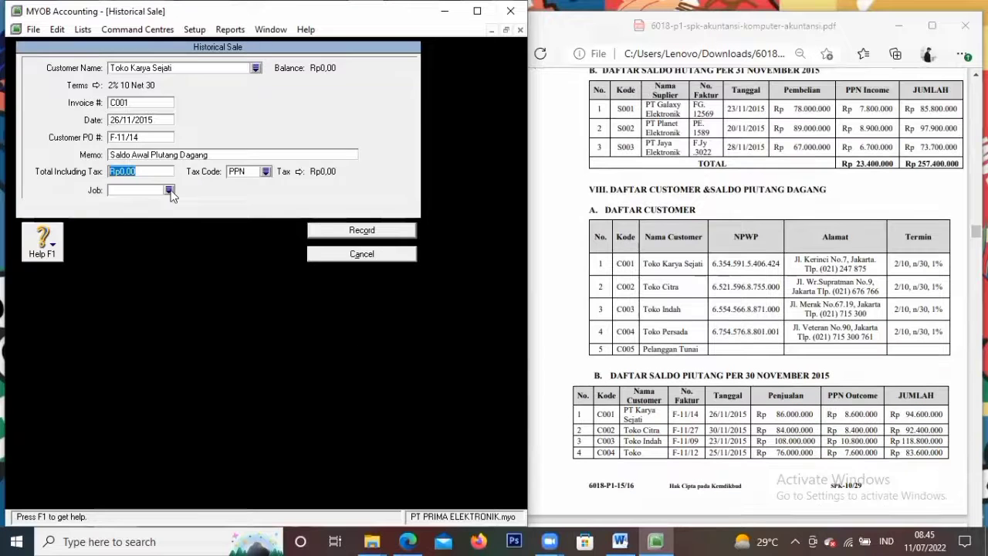
text(86)
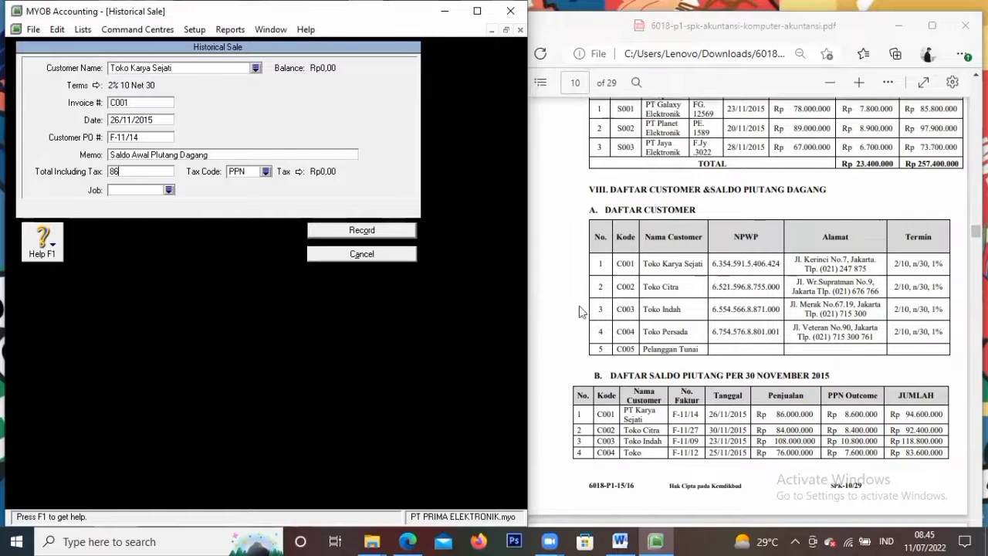
scroll(664, 311, down, 3)
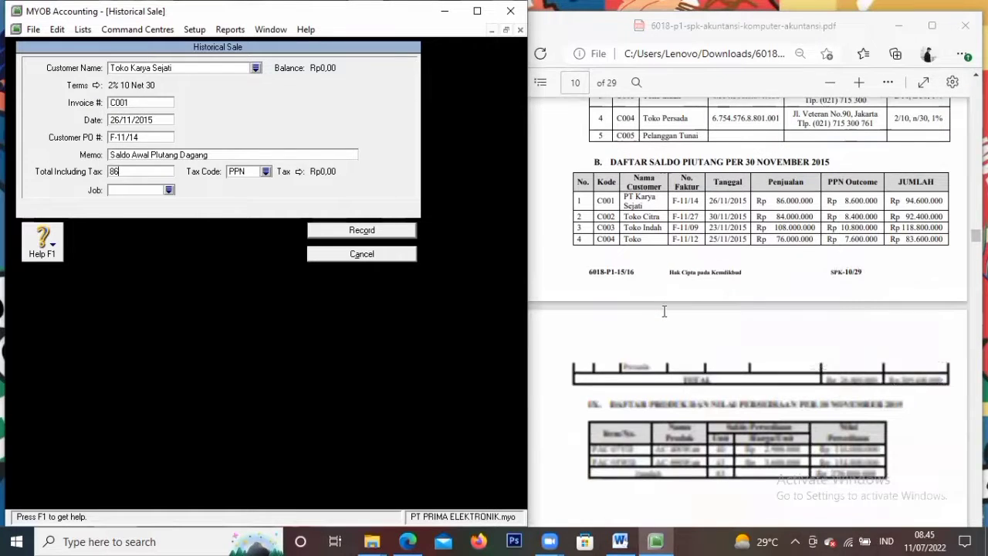
scroll(663, 311, up, 1)
click(159, 171)
text(86000)
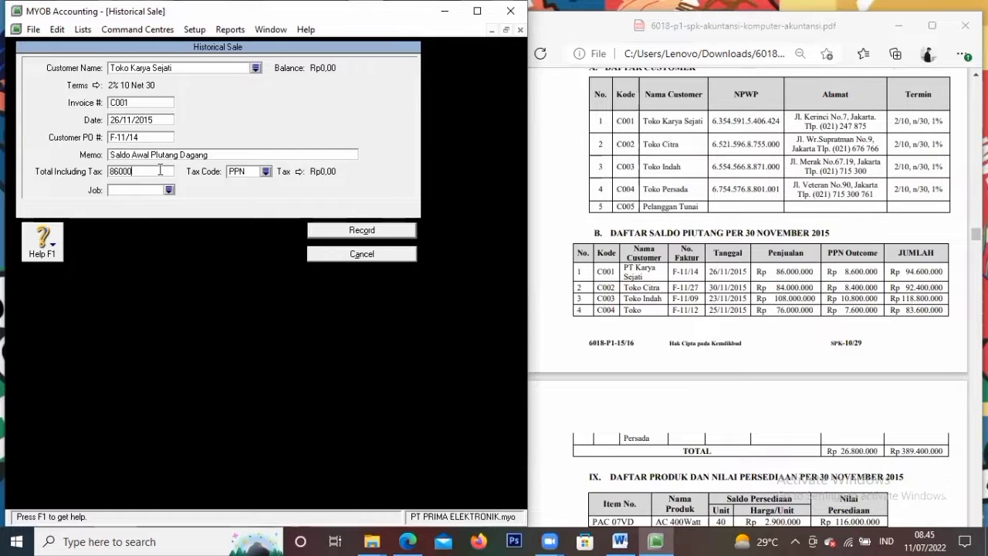
key(BackSpace)
key(BackSpace)
key(BackSpace)
key(BackSpace)
text(94.600.000)
key(Tab)
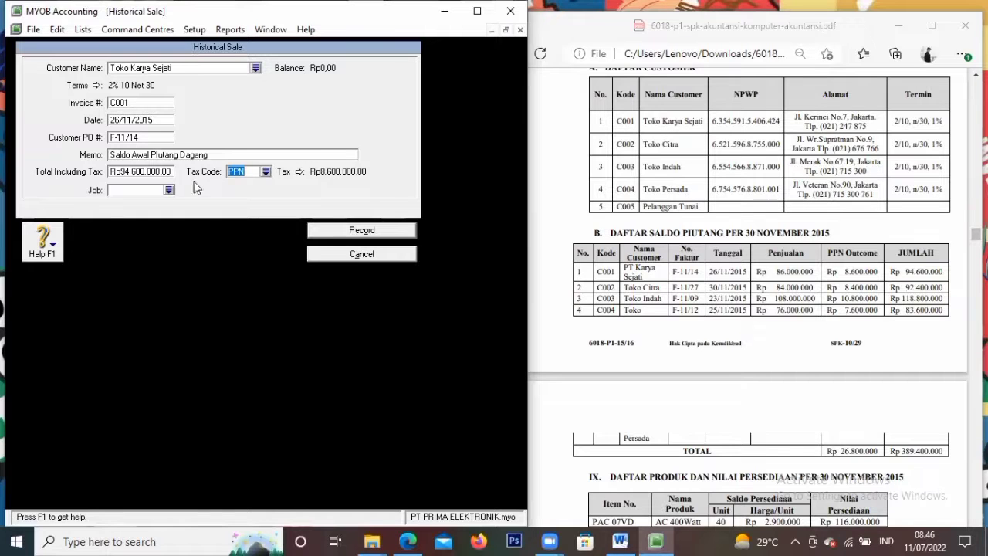
click(333, 231)
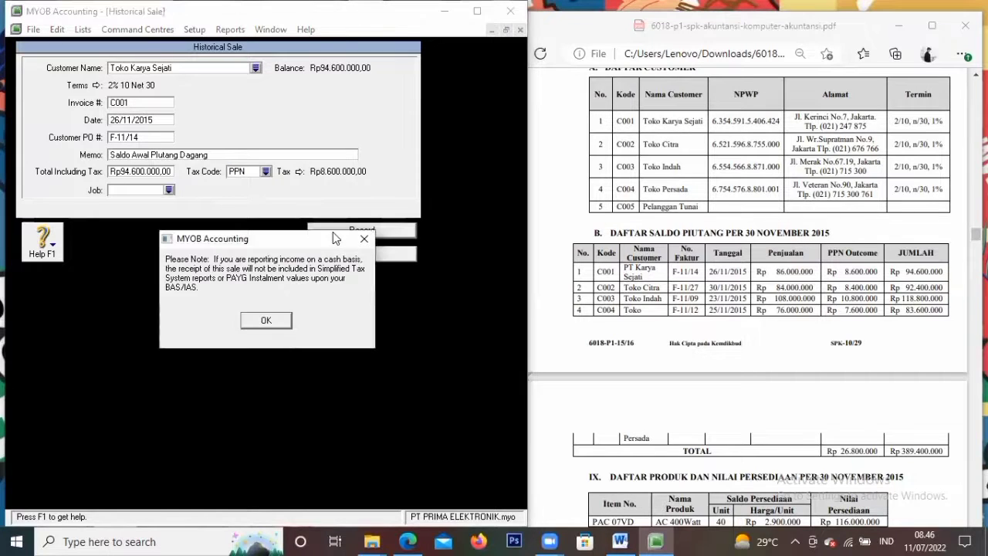
click(266, 322)
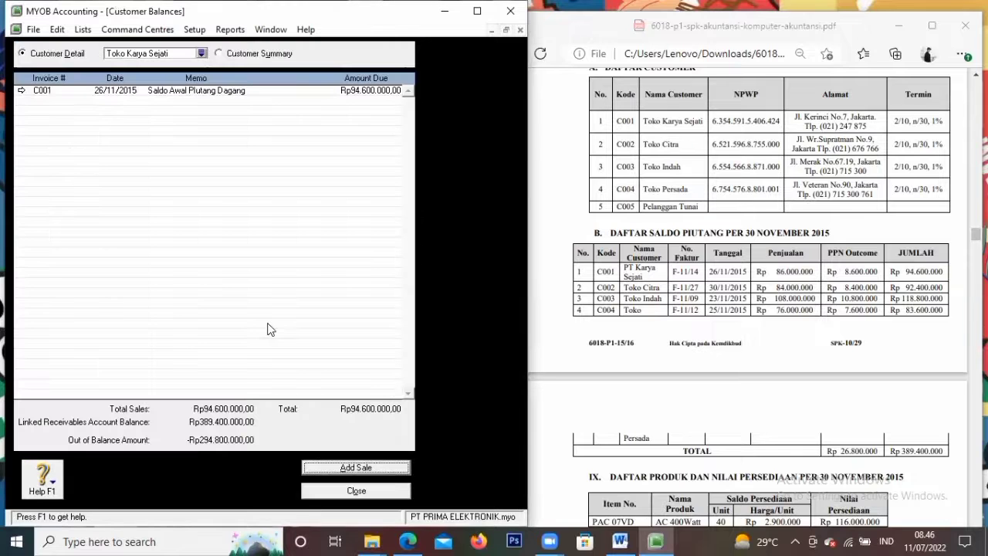
Select Toko citra in Customer Balances and start a Historical Sale for it
click(200, 53)
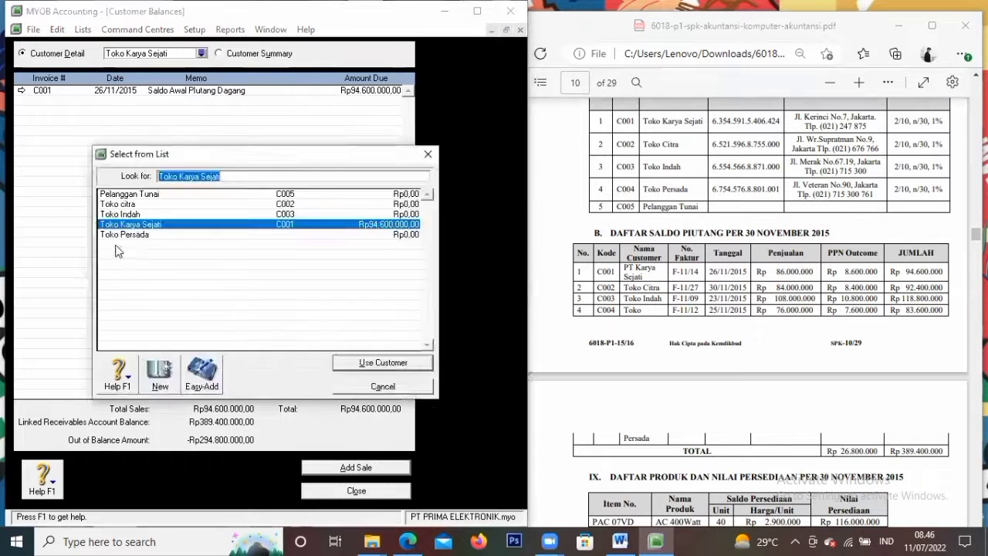
click(140, 205)
click(383, 362)
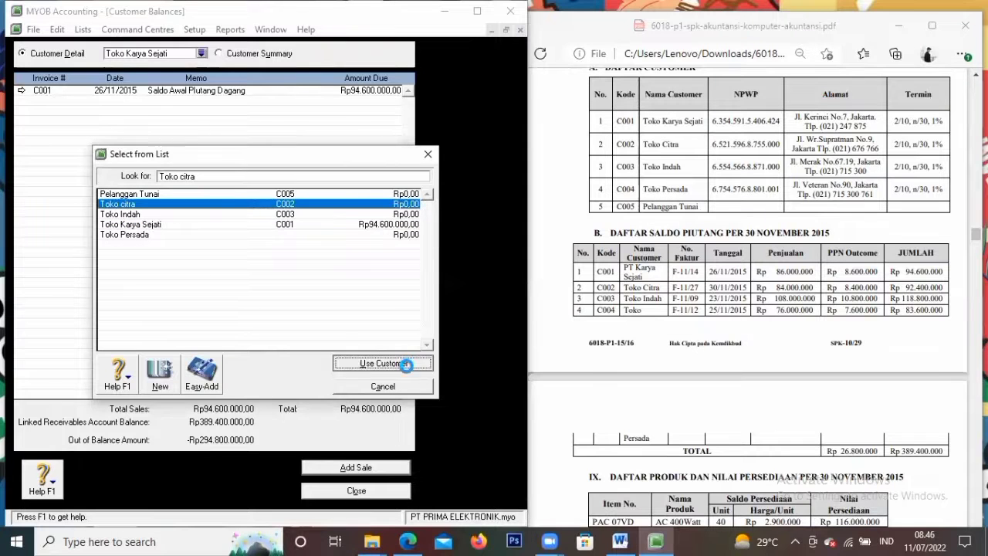
click(351, 468)
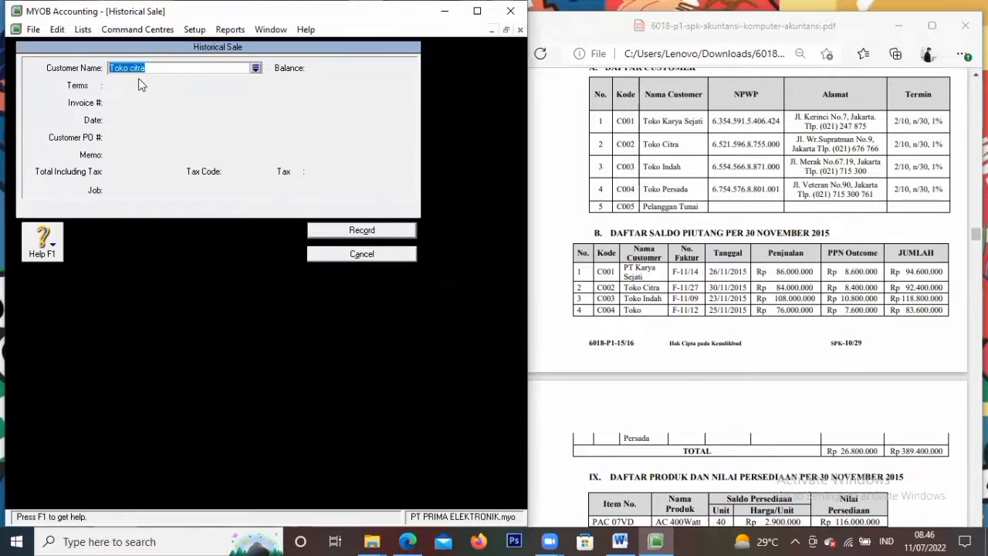
click(165, 68)
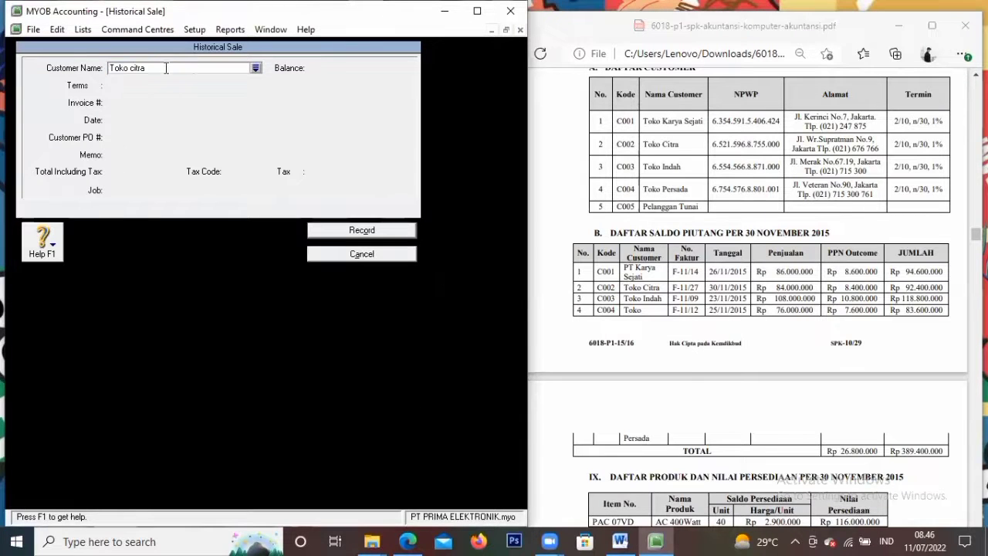
click(255, 68)
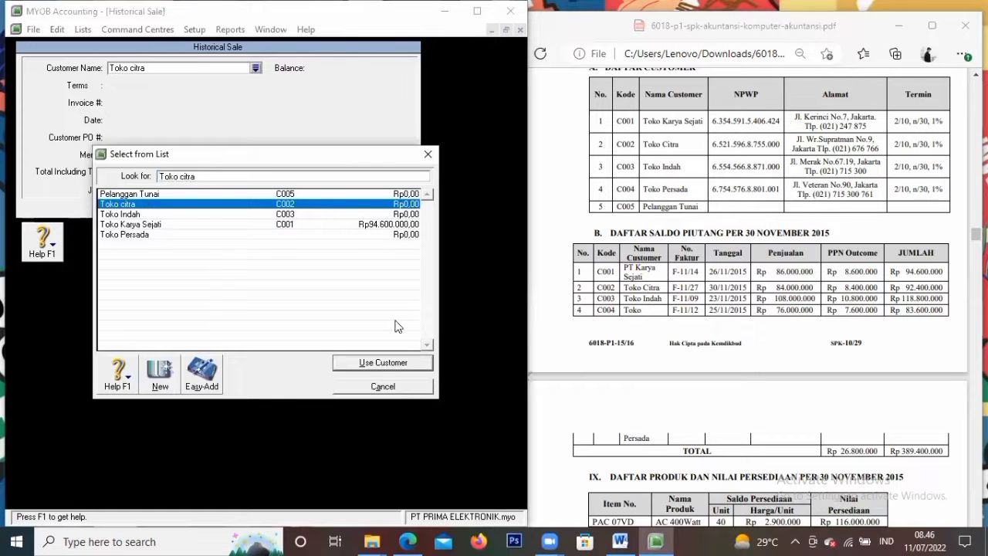
click(378, 364)
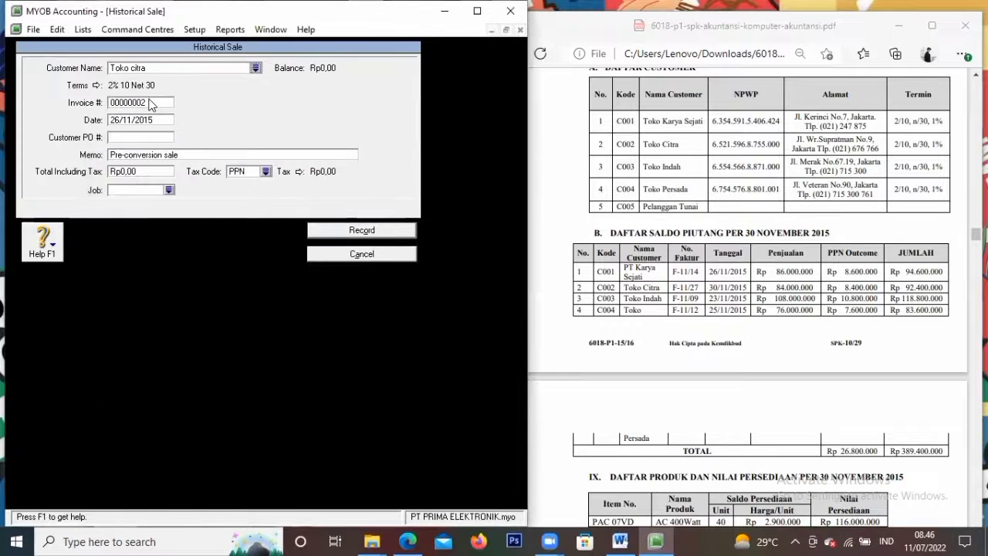
Enter invoice C002, date 30/11/2015, PO F-11/27 and memo 'Saldo Awal Piutang Dagang'
click(150, 101)
key(BackSpace)
text(C002)
key(Tab)
key(BackSpace)
text(30/11/20165)
key(Tab)
text(F-11/27)
key(Tab)
key(BackSpace)
text(Saldo Aw)
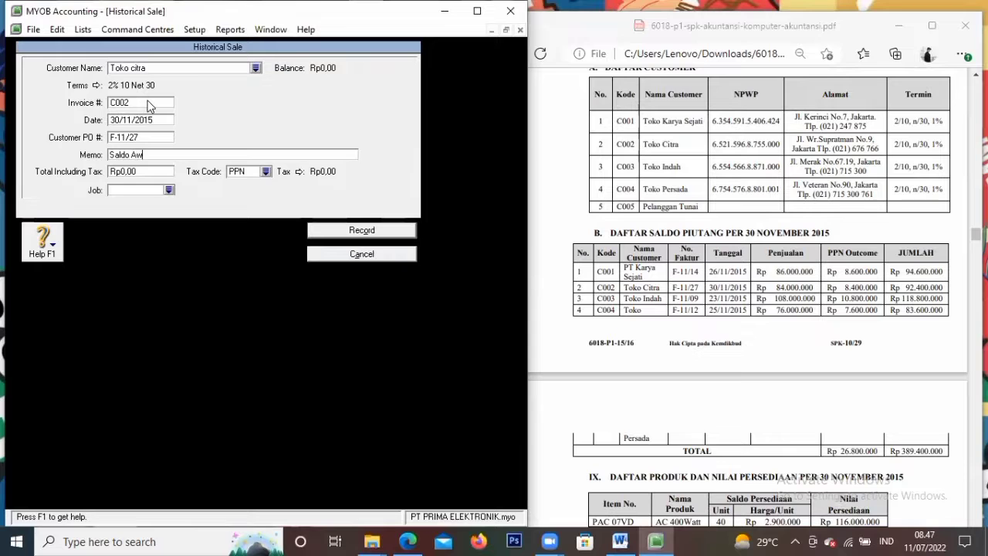
text(al Piutang Dagang)
Set the total including tax to 92.400.000 and record the sale
key(Tab)
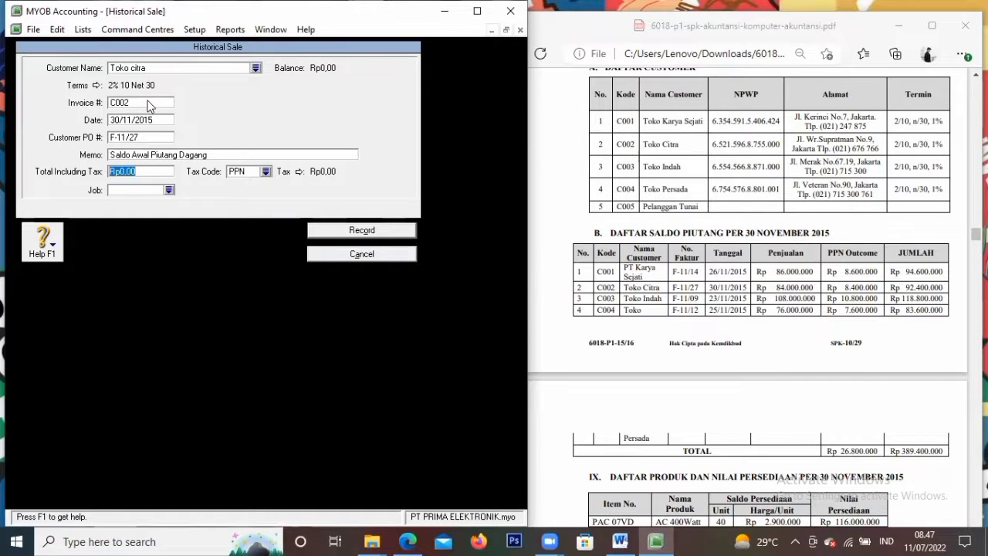
text(9)
text(2.400.000)
key(Tab)
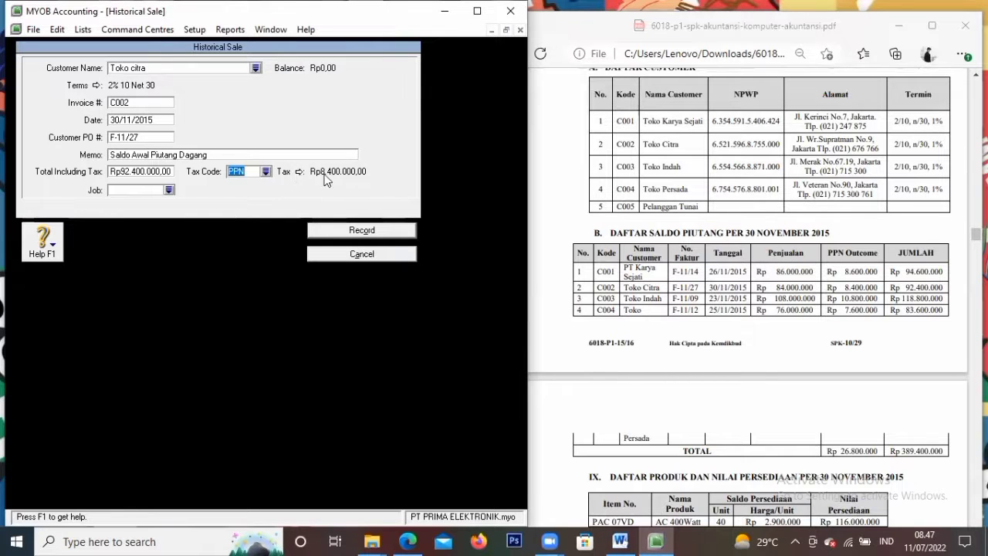
click(351, 231)
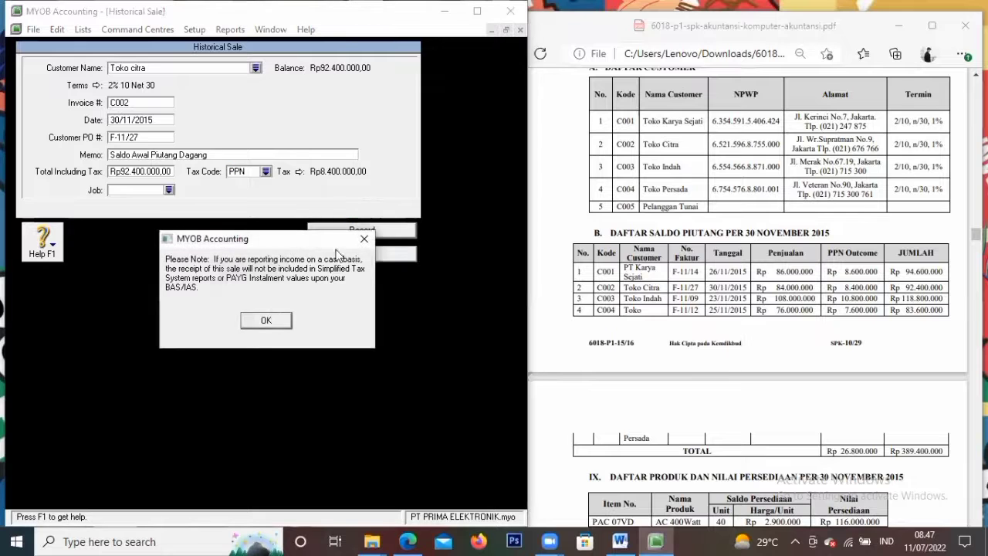
click(266, 322)
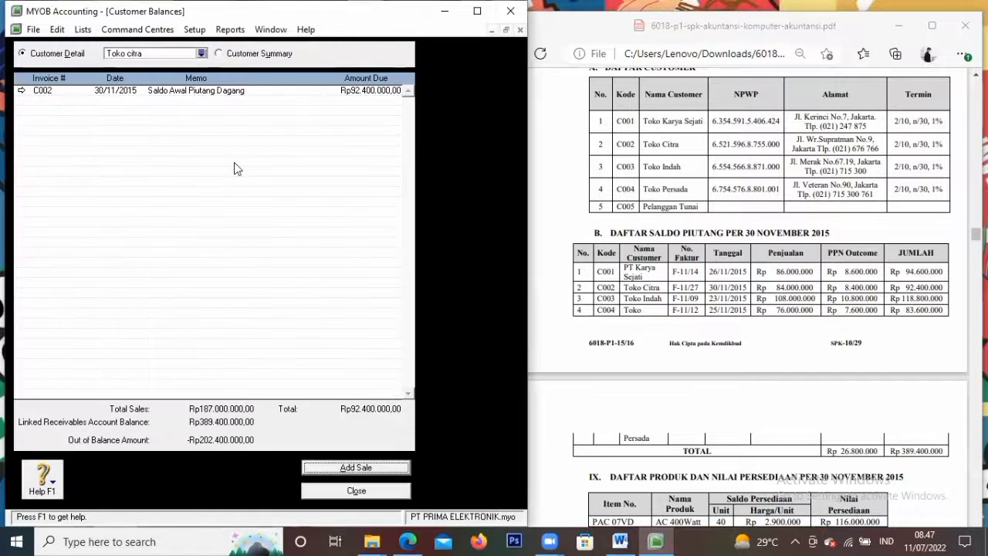
Select Toko Indah in Customer Balances
click(202, 54)
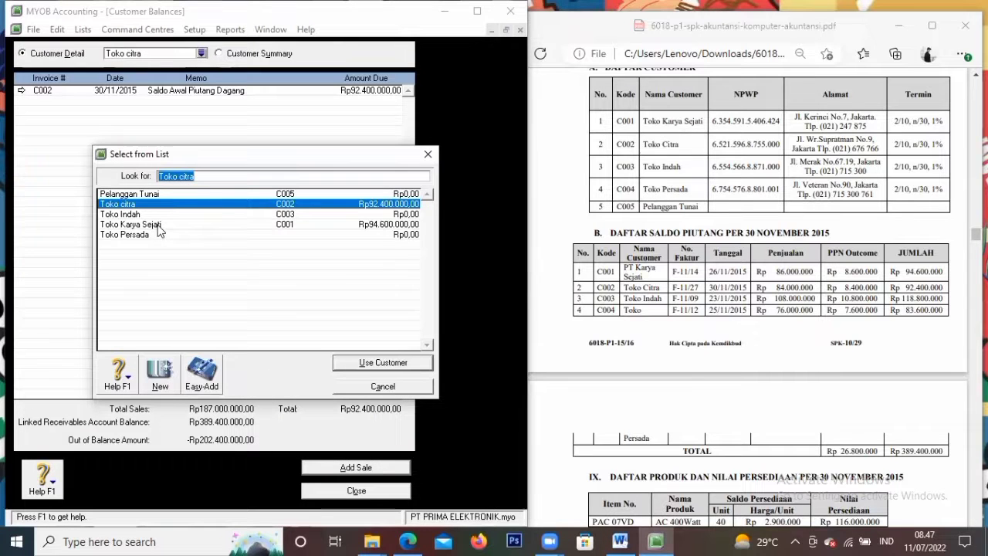
click(159, 214)
click(379, 362)
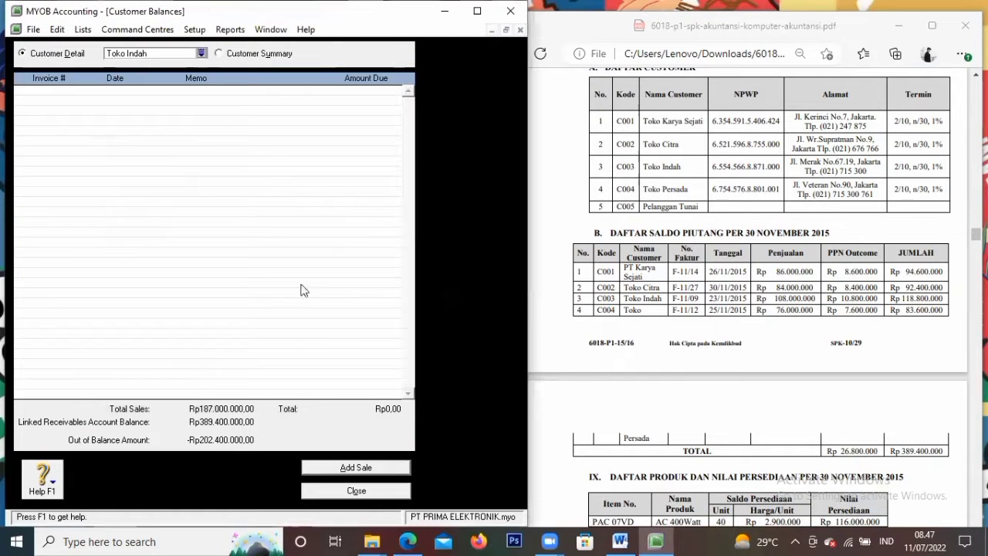
Start a Historical Sale with Toko Indah as the customer
click(322, 464)
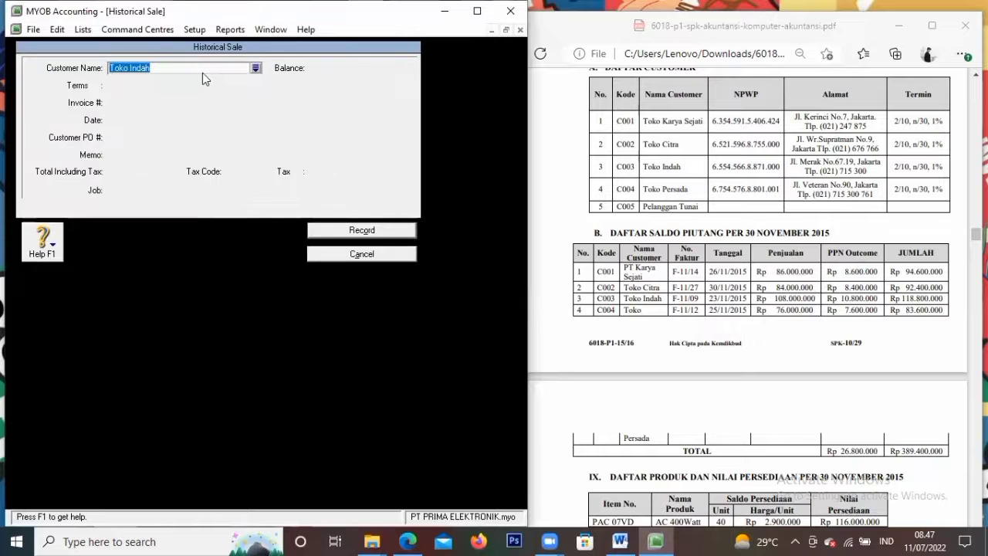
click(216, 67)
click(256, 68)
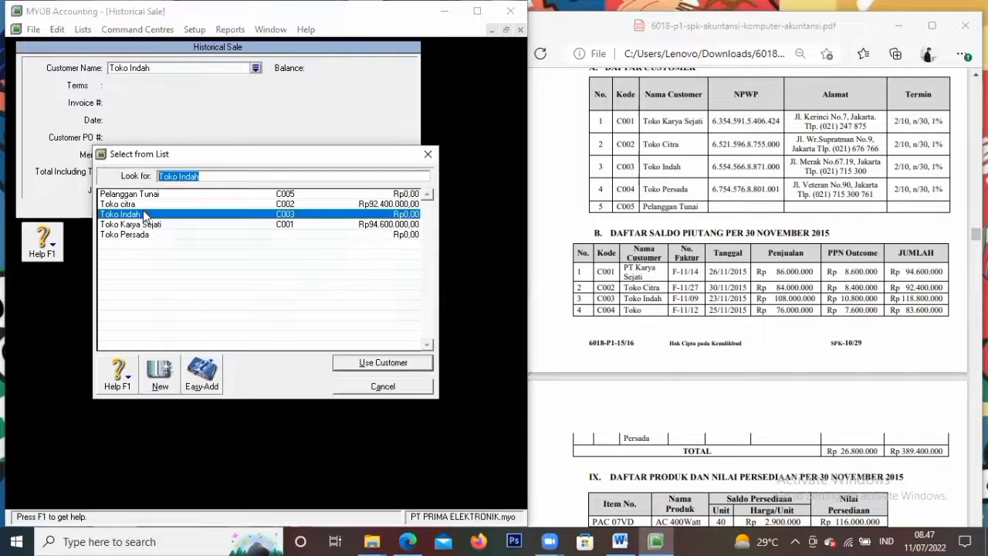
click(405, 362)
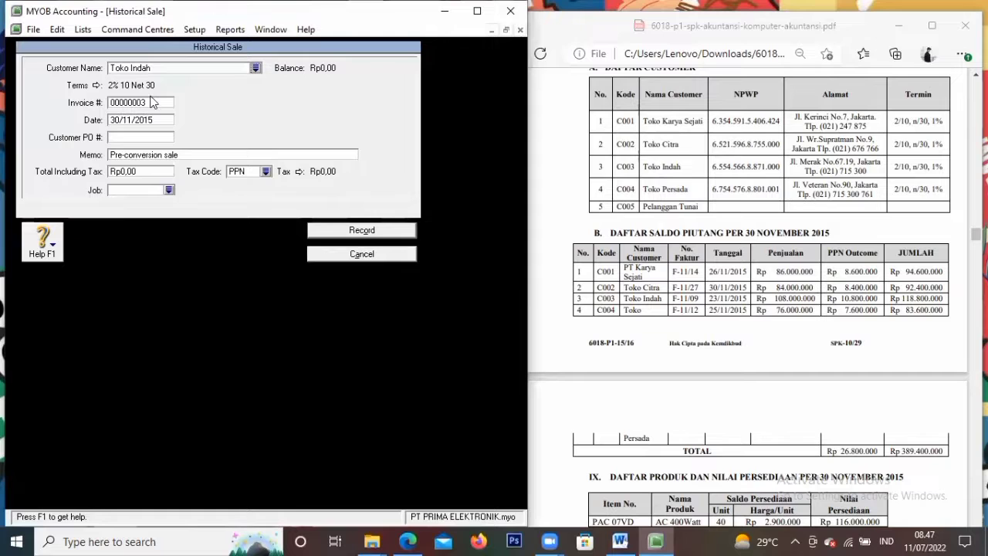
Enter invoice C003, date 23/11/2015, PO F-11/09 and memo 'Saldo Awal Piutang Dagang'
click(143, 102)
text(003)
key(Tab)
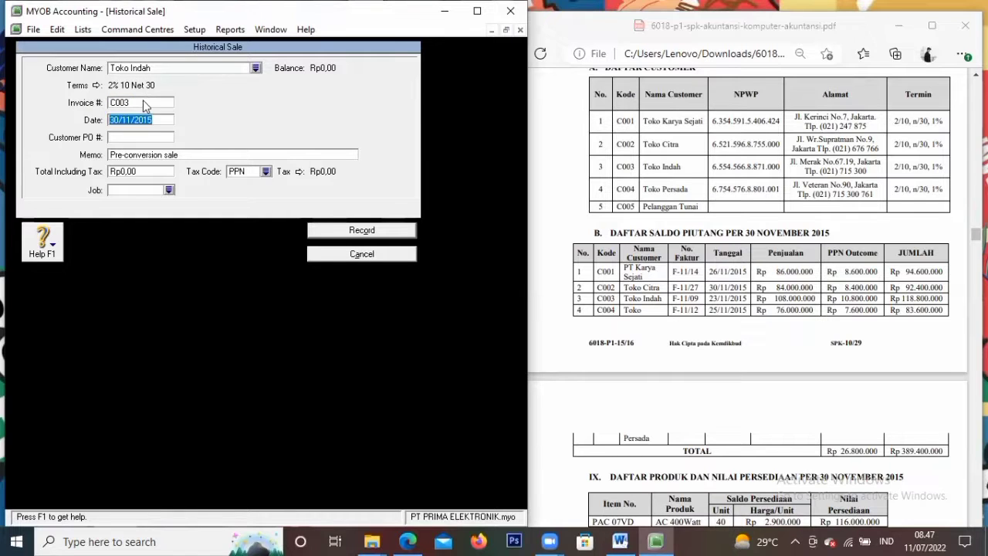
text(23/11/2015)
key(Tab)
text(F-11)
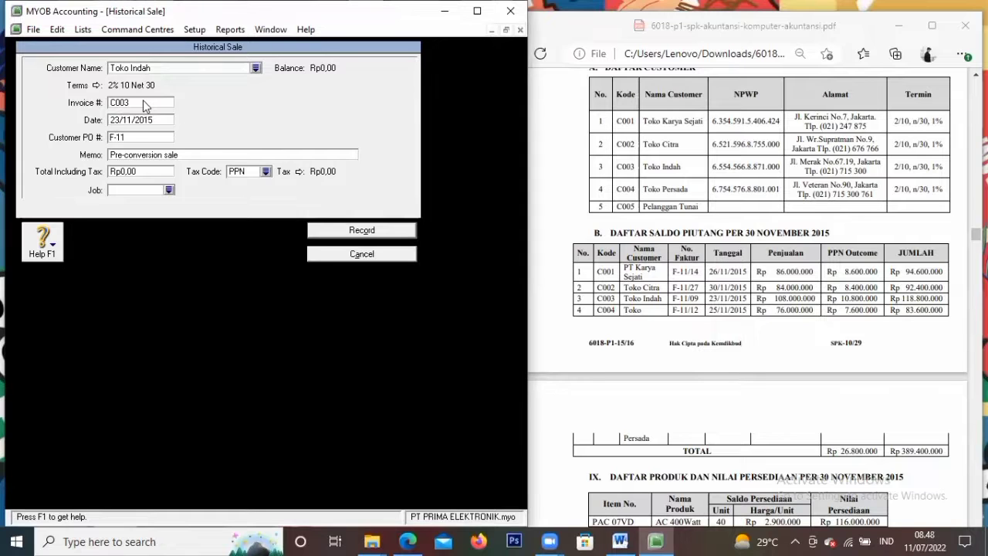
text(/09)
key(Tab)
key(BackSpace)
text(Saldo)
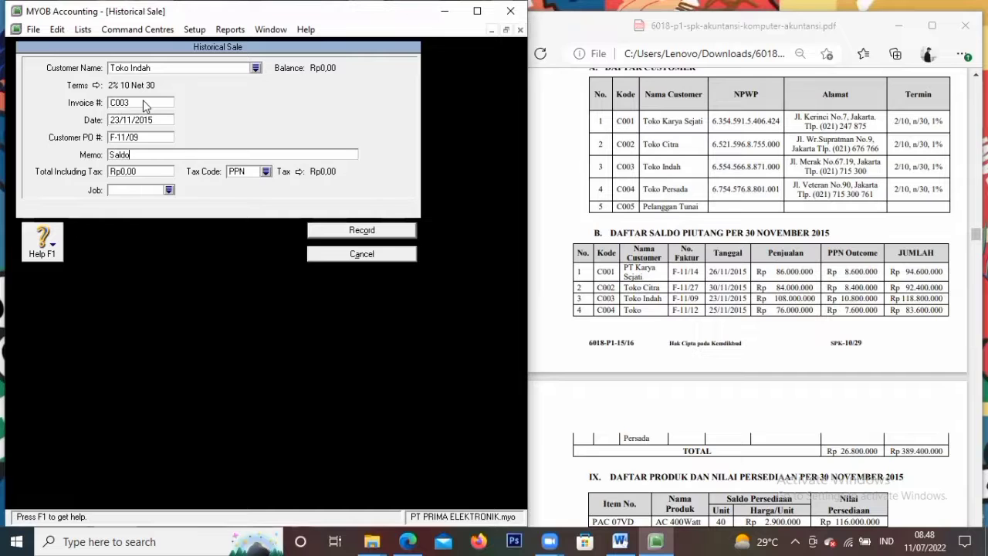
text( Awal Piutang Dagang)
Set the total including tax to 118.800.000 and record the sale
key(Tab)
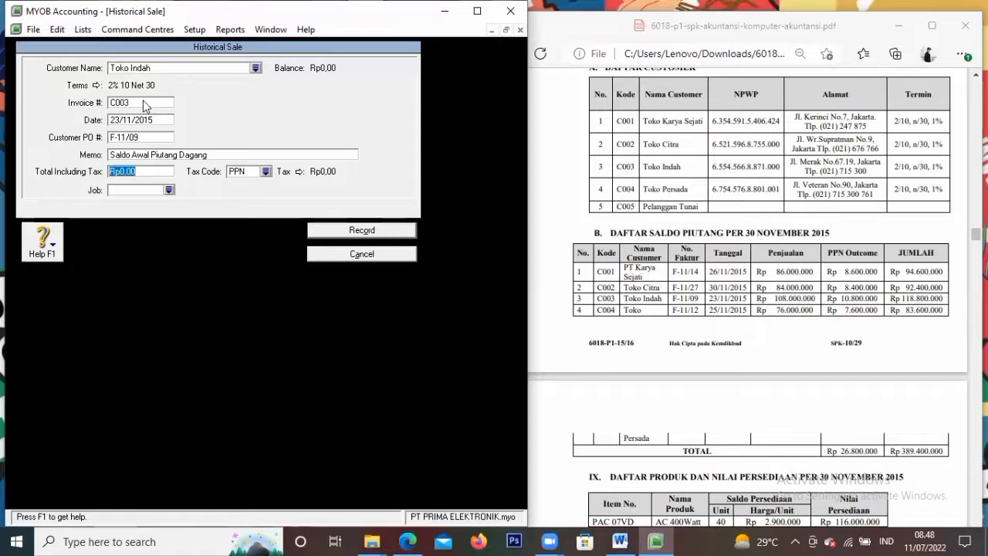
text(1)
text(18.800.0)
text(00000)
key(Tab)
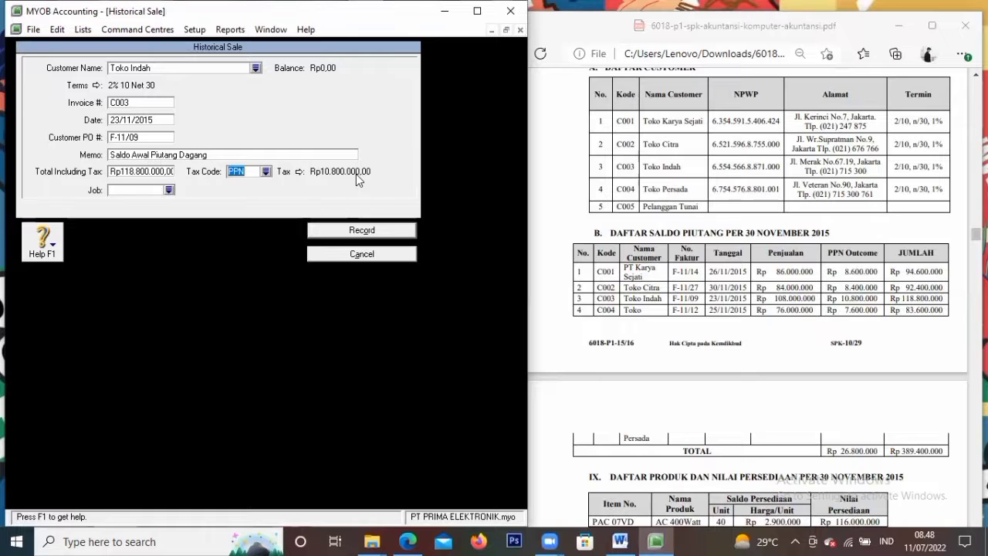
click(373, 231)
click(262, 316)
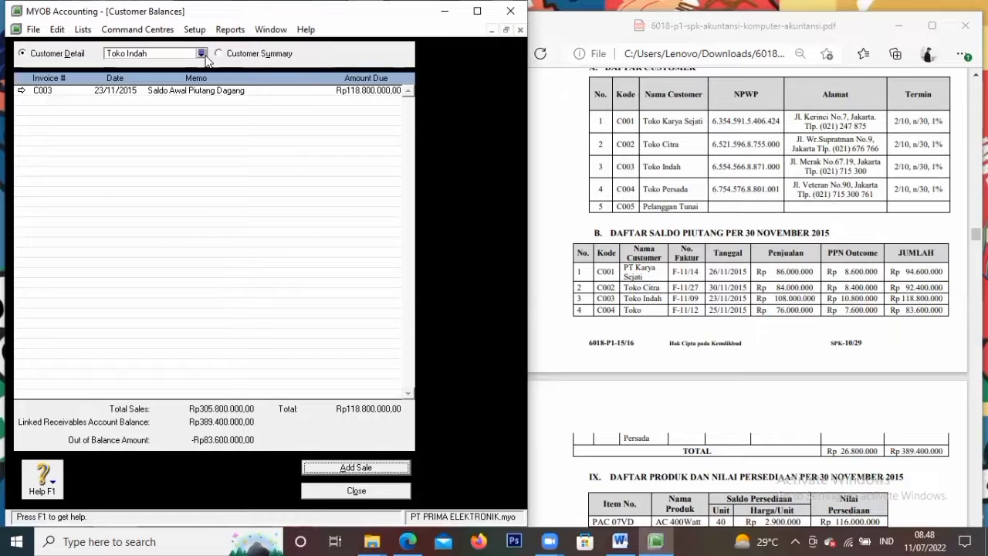
Select Toko Persada and start a Historical Sale for it
click(201, 54)
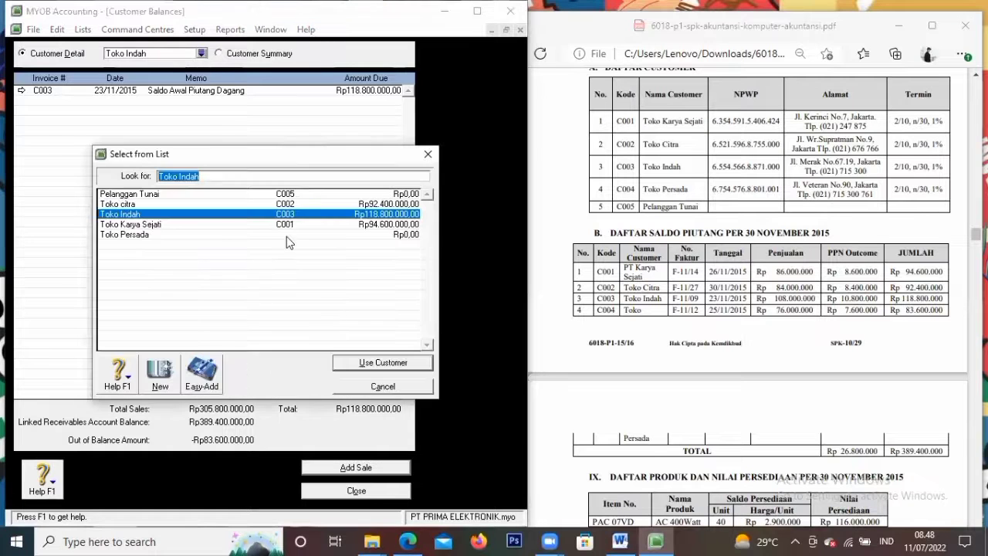
click(216, 233)
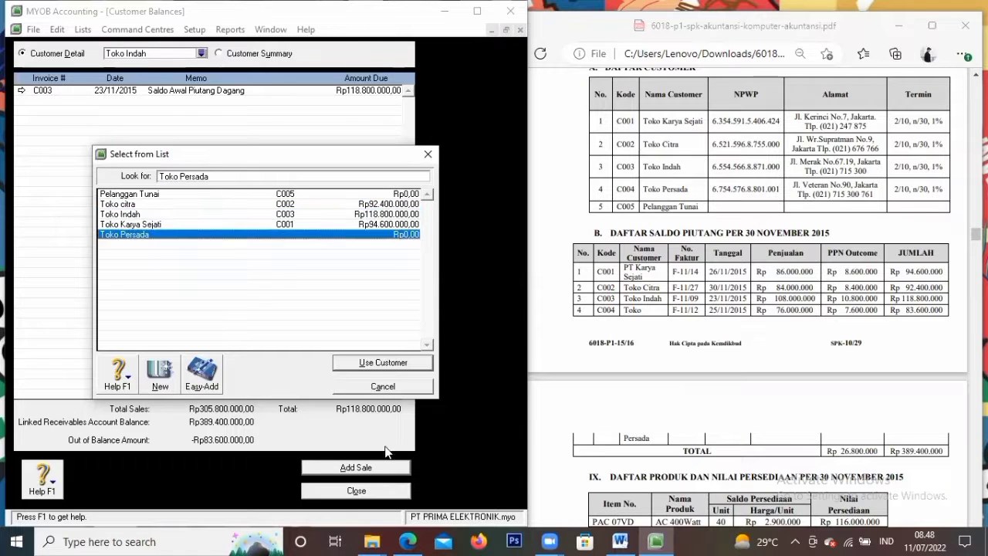
click(369, 363)
click(356, 468)
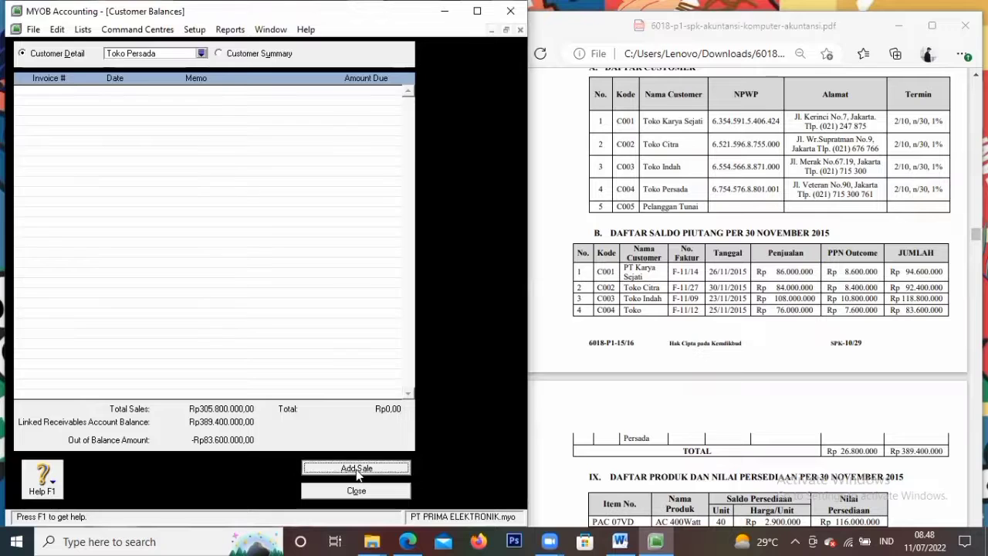
click(255, 67)
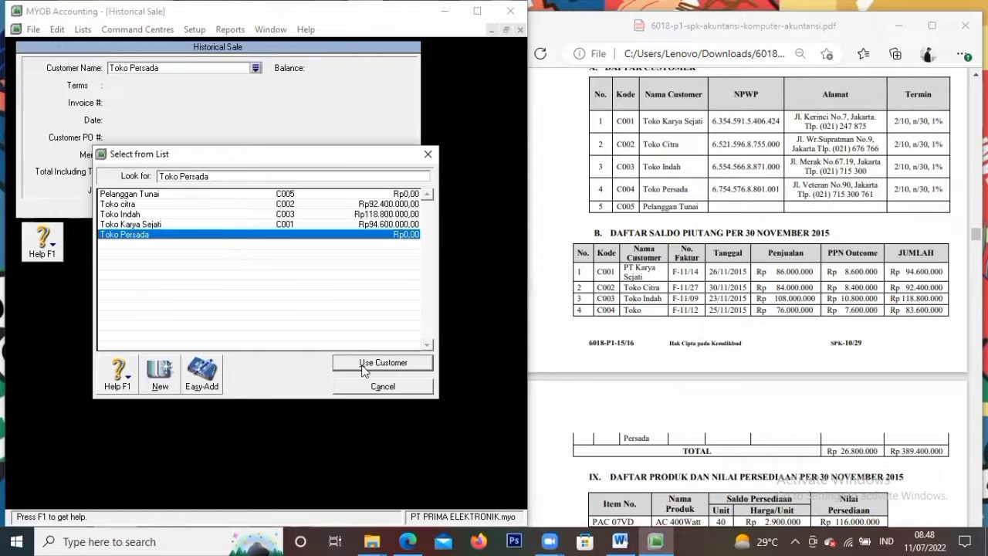
click(367, 364)
Enter invoice C004, date 25/11/2015, PO F-11/12 and memo 'Saldo Awal Piutang Dagang'
click(150, 103)
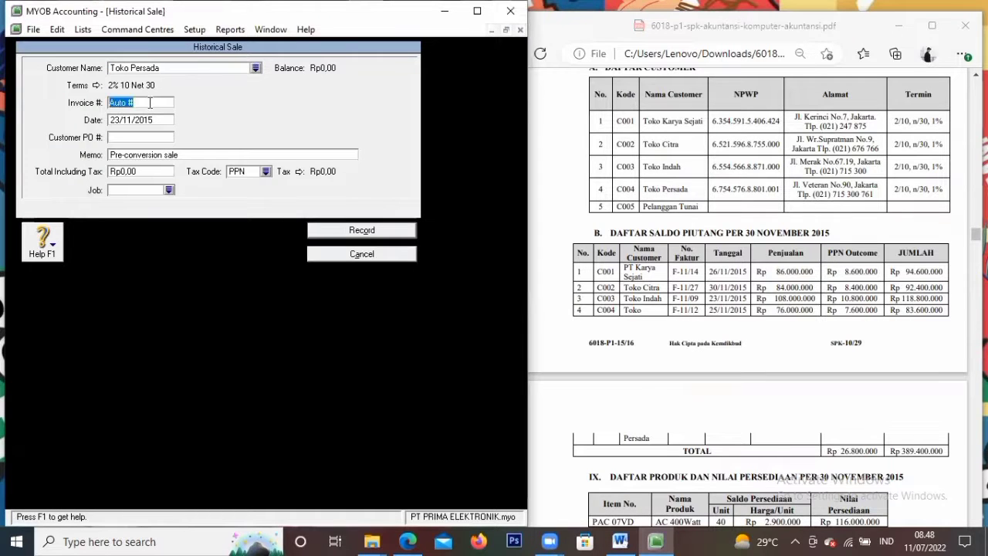
key(BackSpace)
text(C004)
key(Tab)
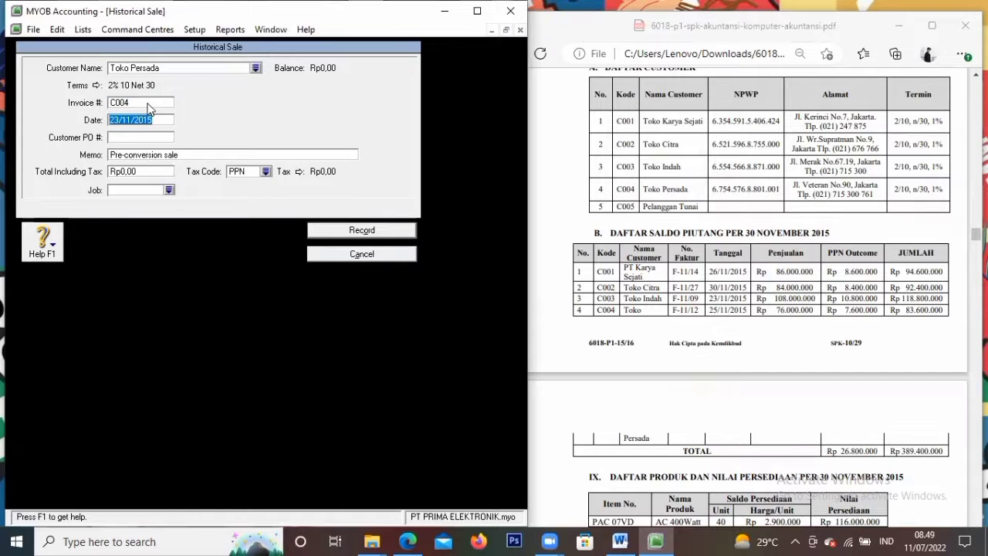
text(25/11/2015)
key(Tab)
text(F)
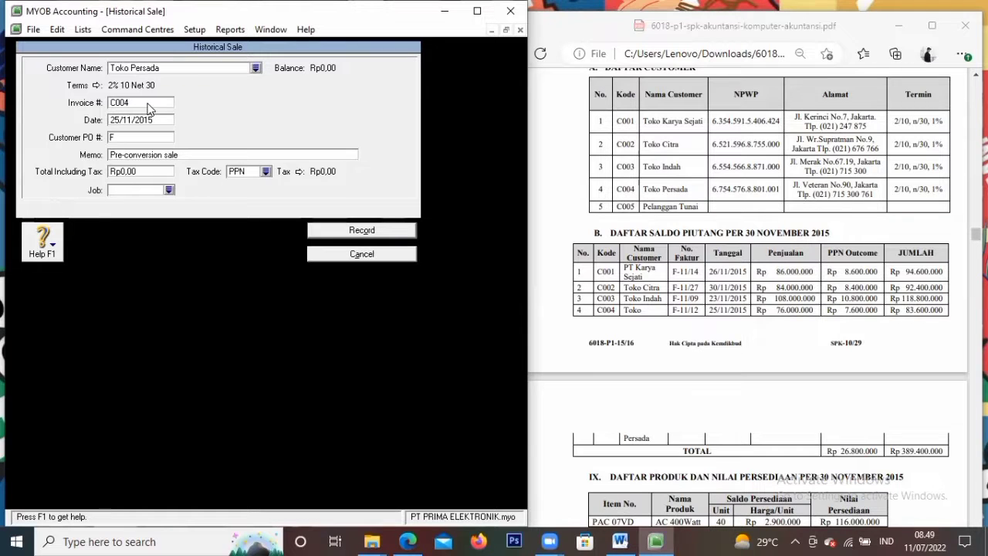
text(-11/12)
key(Tab)
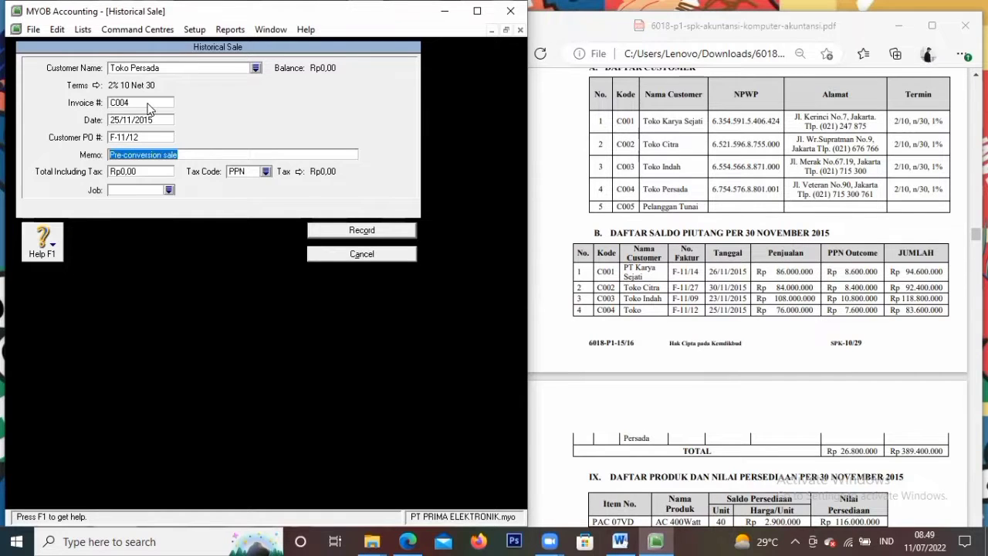
text(Saldo Awal Piuta)
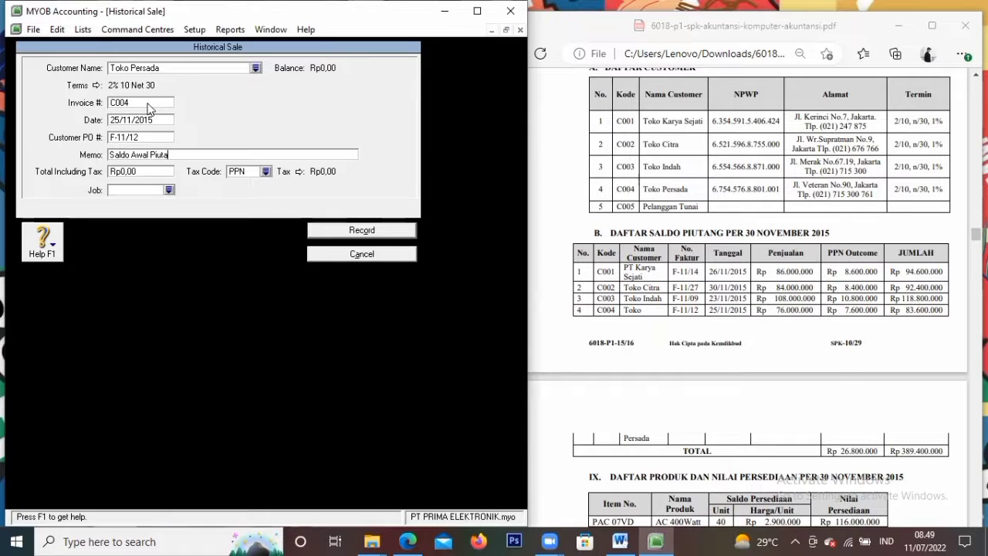
text(ng Dagang)
Set the total to 83.600.000 with PPN, record the sale, and close Customer Balances
key(Tab)
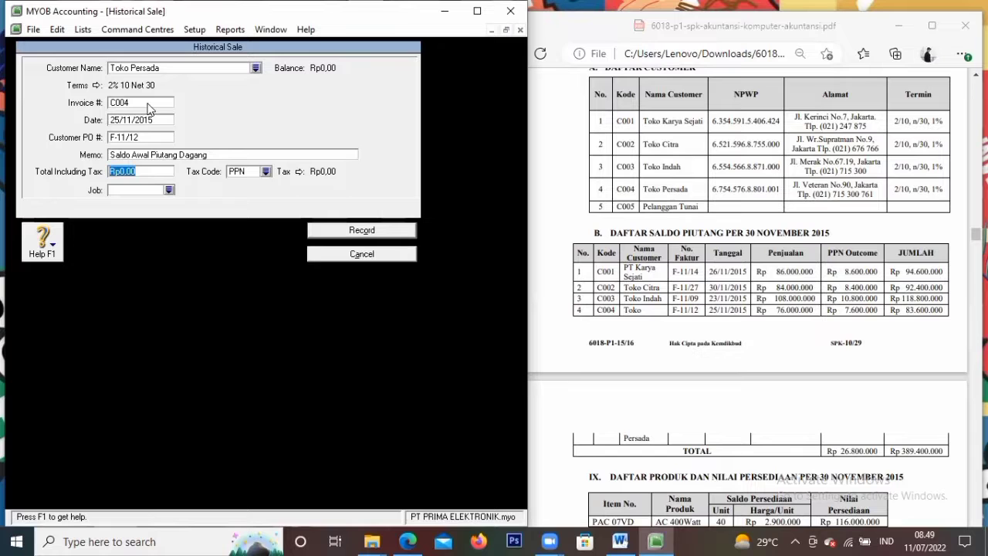
text(8)
text(3.600.000)
key(Tab)
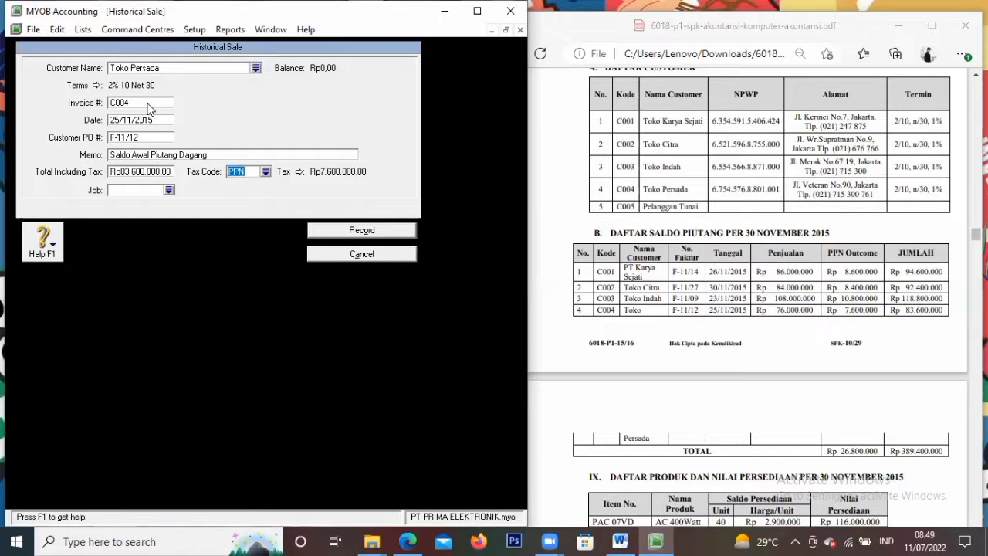
click(357, 232)
click(261, 335)
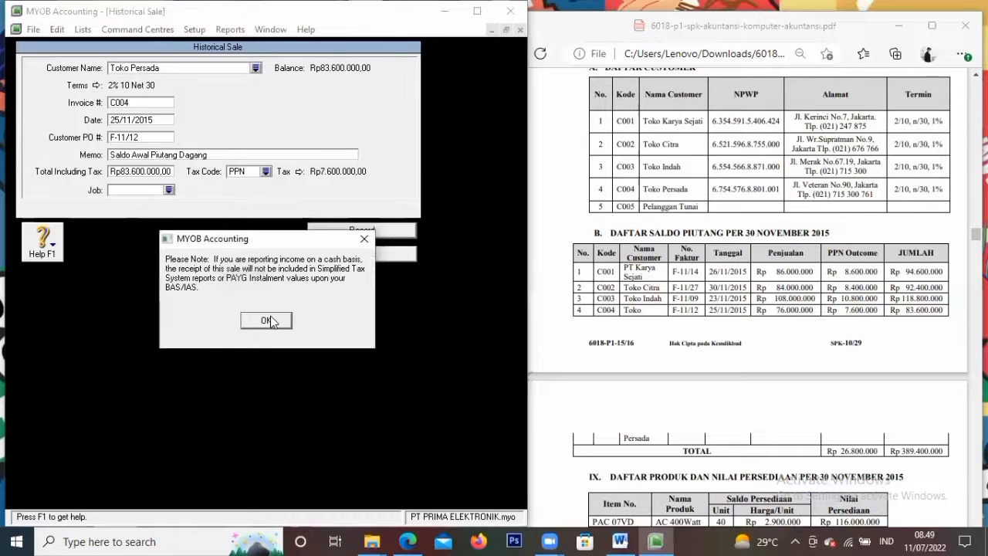
click(270, 320)
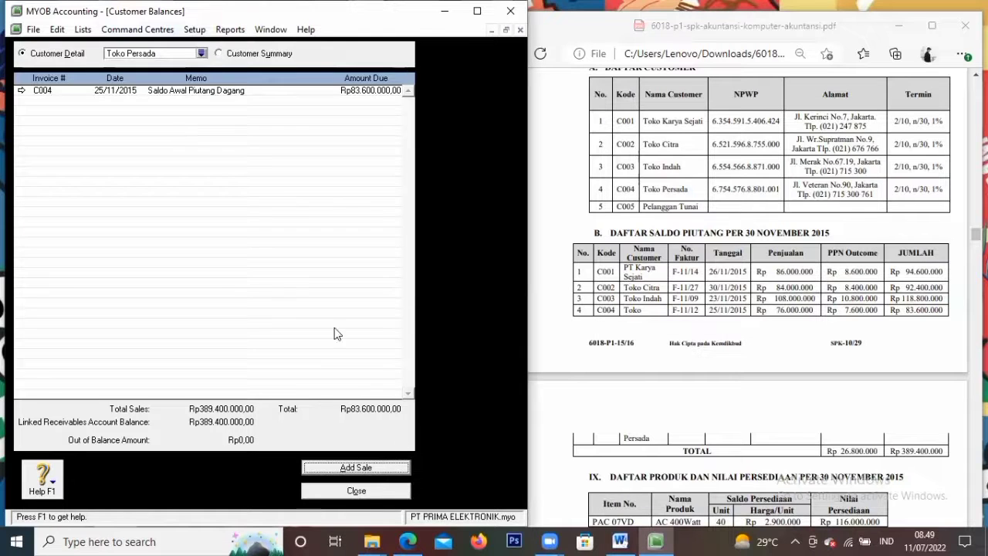
click(374, 486)
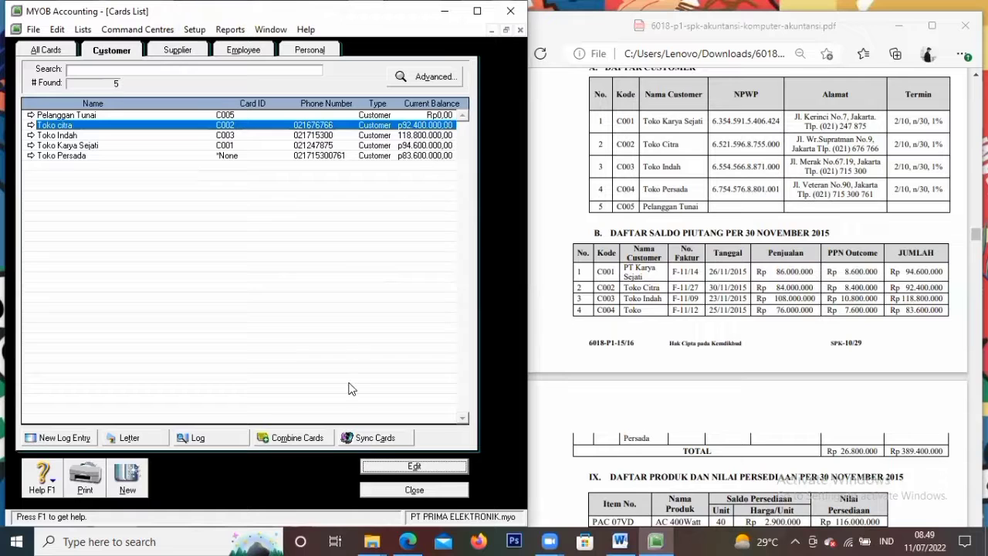
Open Supplier Balances, show PT Galaxy Elektronik's details, and begin a Historical Purchase
click(189, 31)
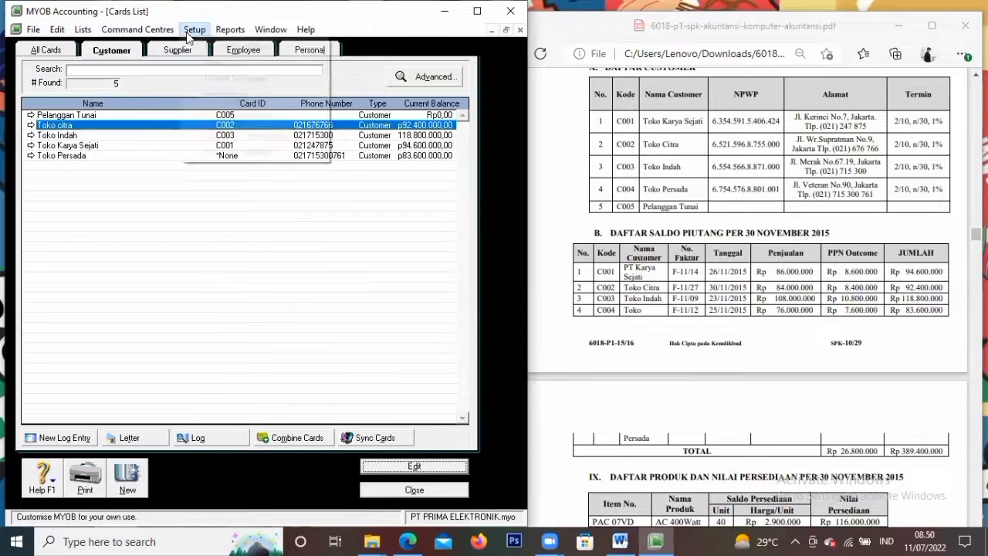
click(760, 282)
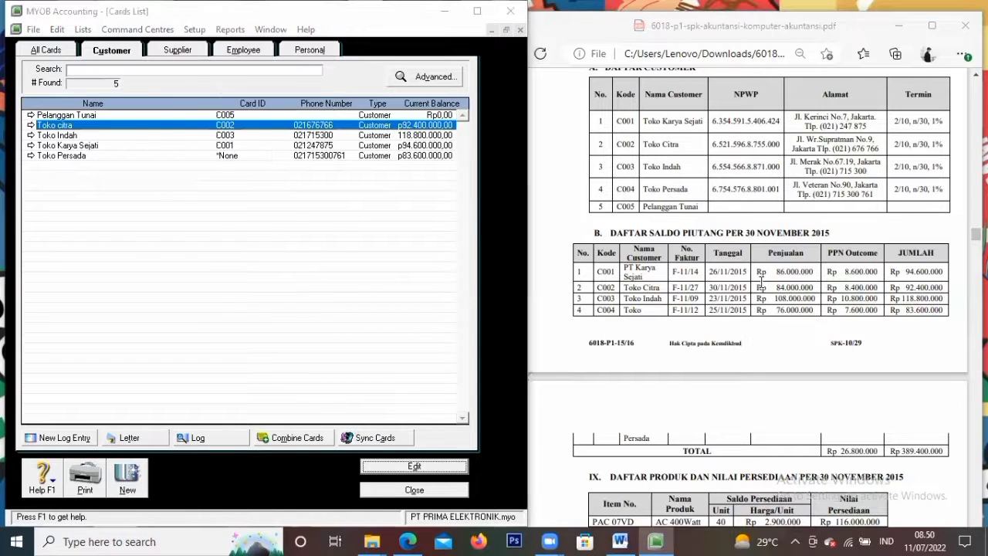
click(193, 31)
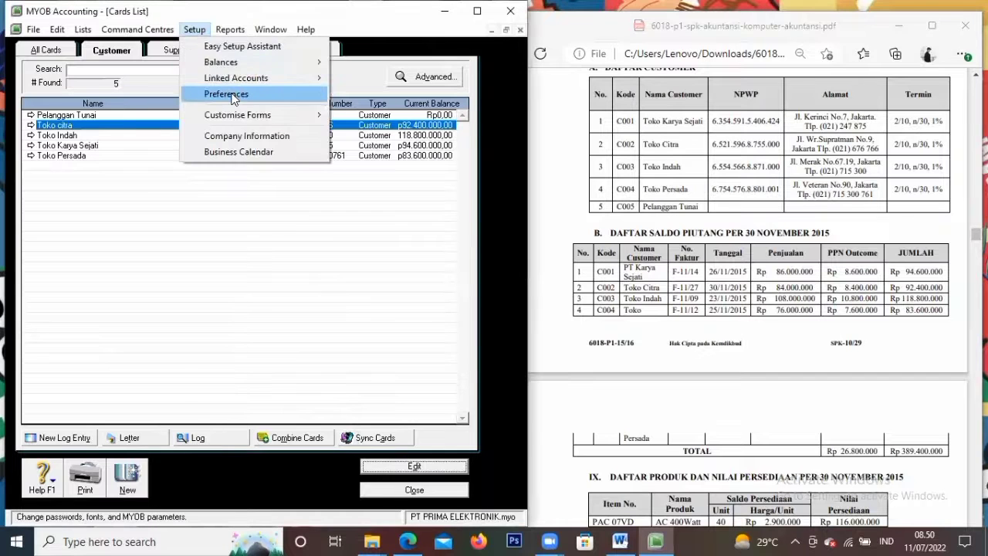
mouse_move(231, 62)
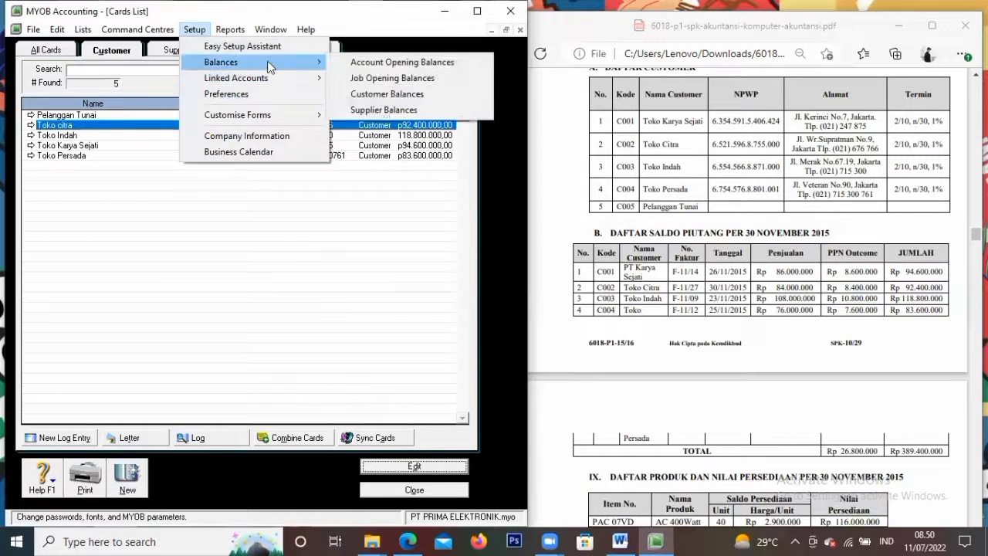
click(363, 115)
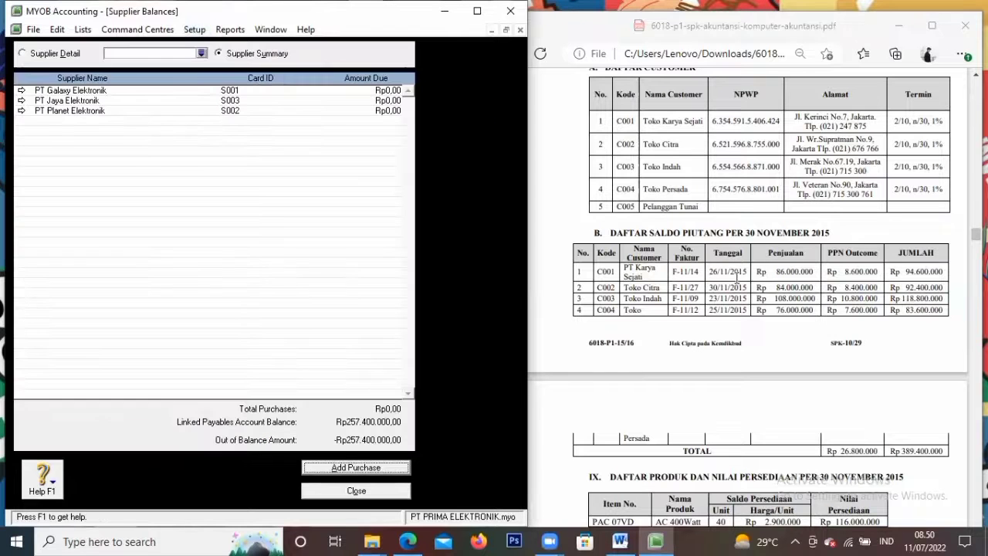
scroll(749, 211, up, 4)
scroll(749, 211, up, 5)
click(766, 336)
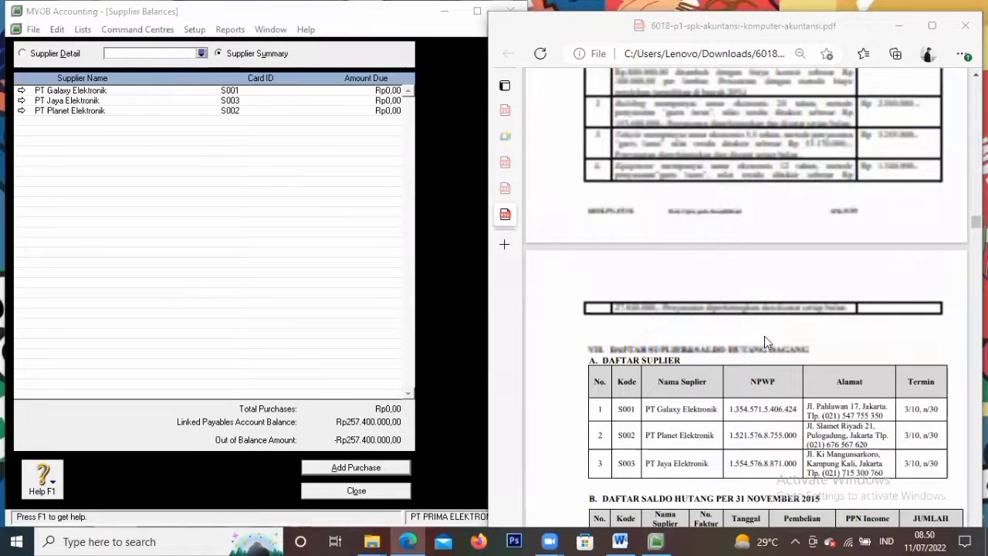
double_click(348, 92)
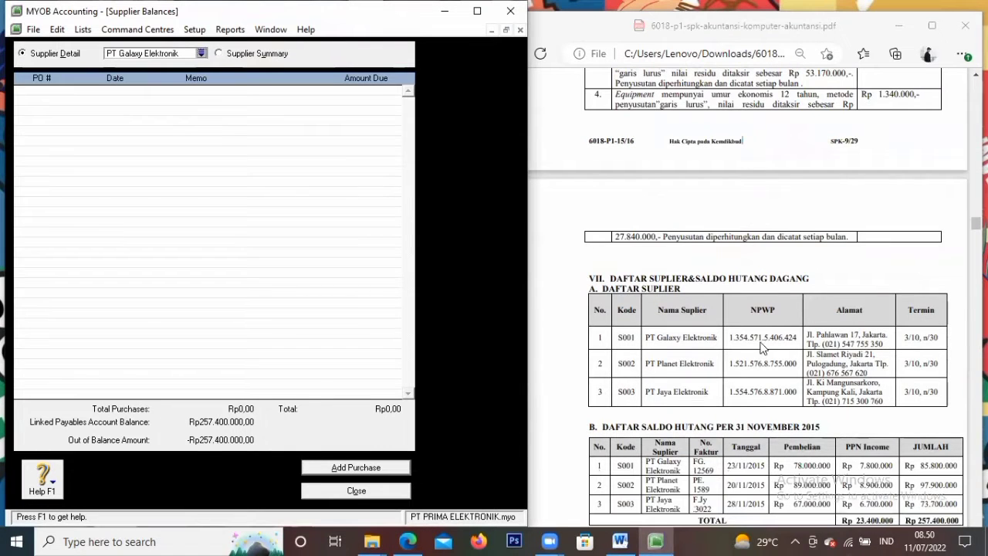
click(371, 471)
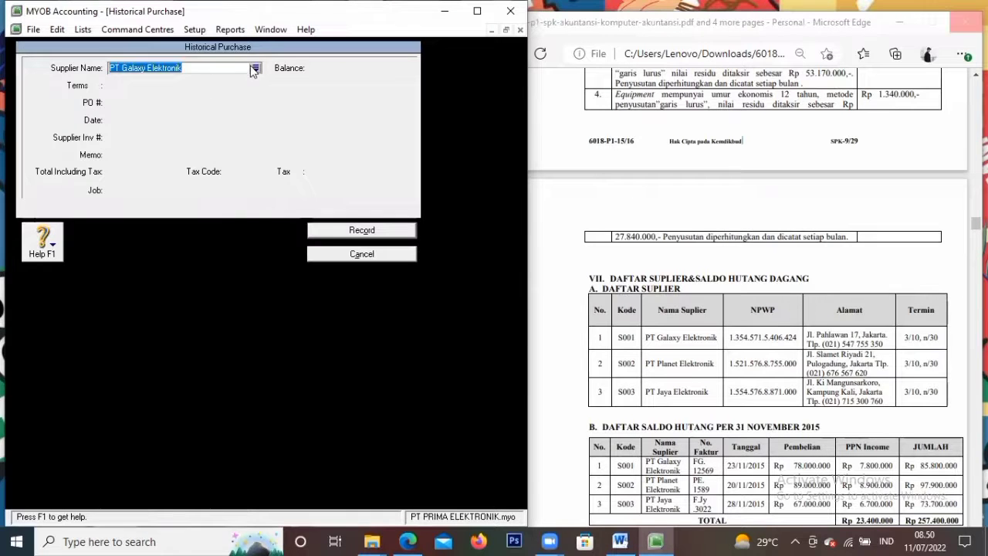
Start PT Galaxy Elektronik's historical purchase with PO S001, date 23/11/2019 and invoice FG.12569
click(254, 69)
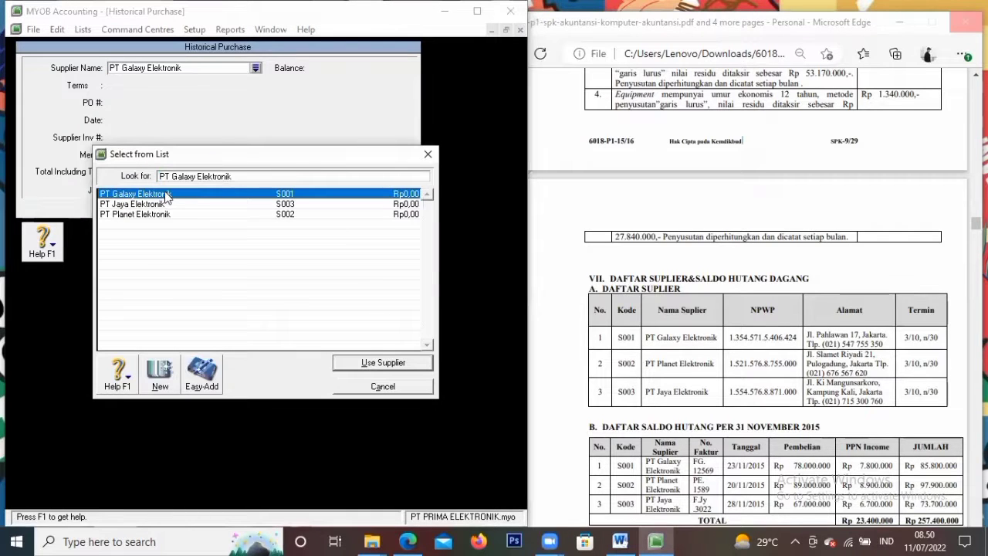
click(402, 359)
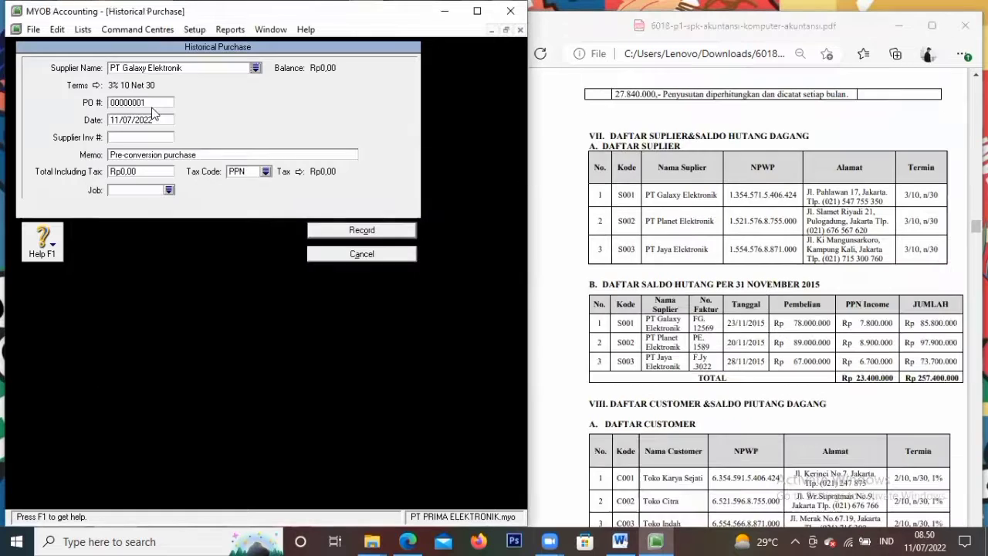
click(155, 102)
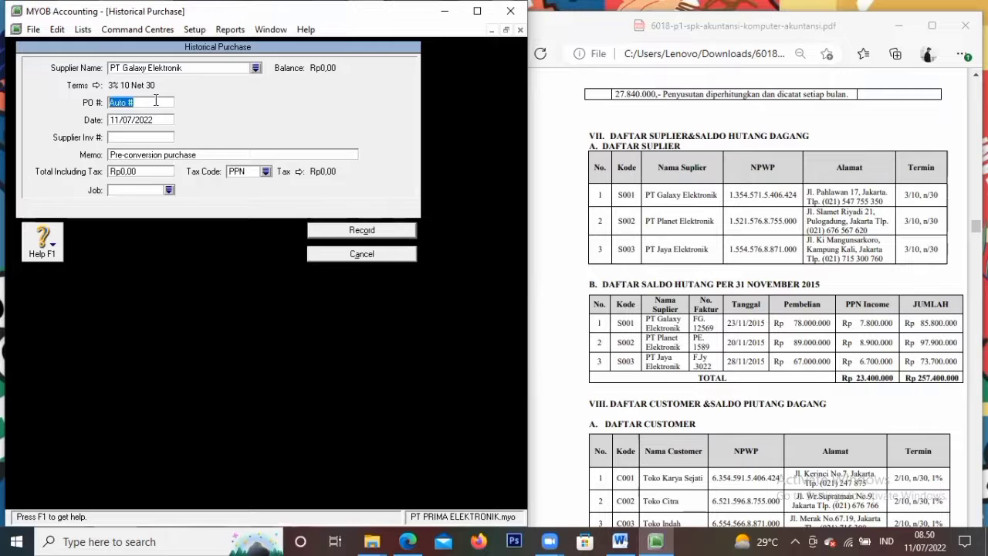
text(S001)
key(Tab)
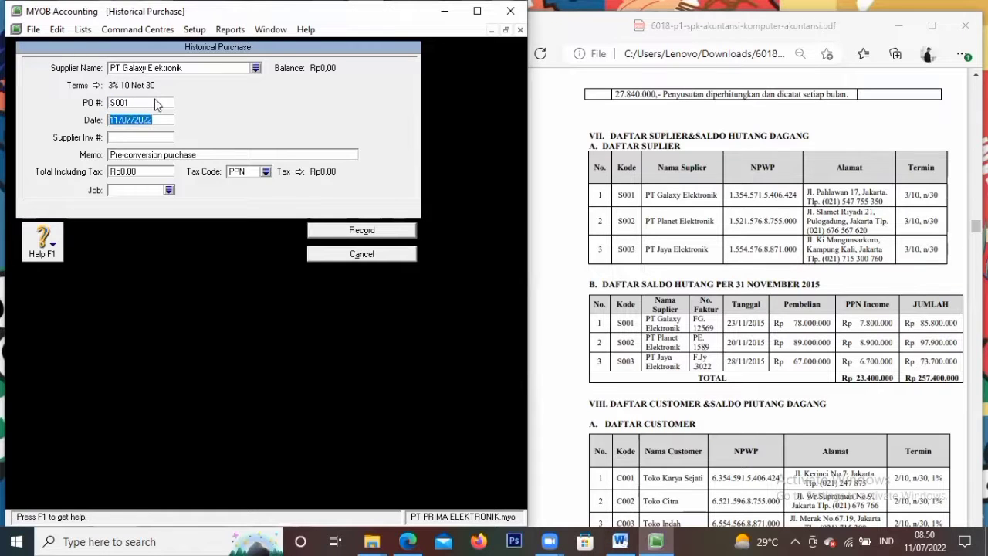
text(23/11)
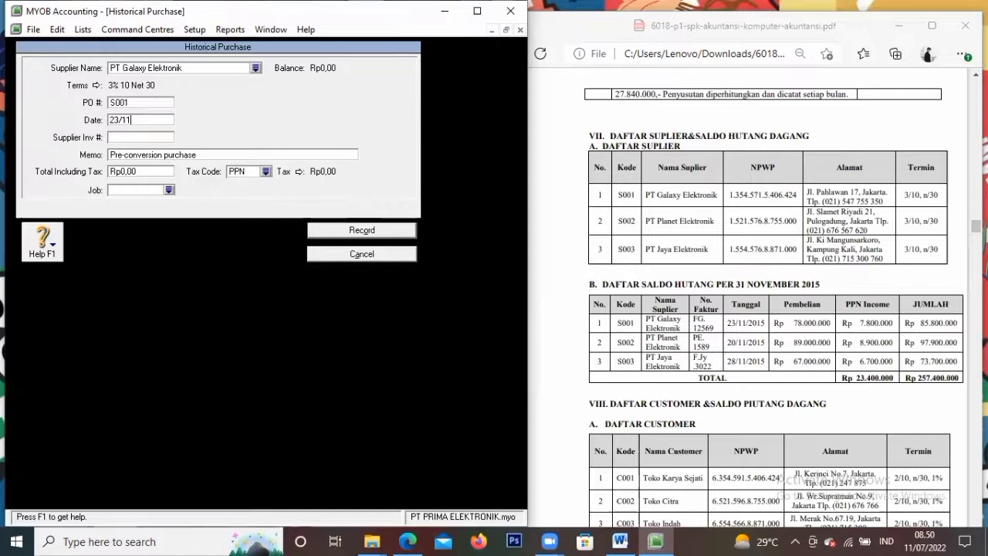
text(/2019)
key(Tab)
text(FG.12569)
key(Tab)
Enter memo 'Saldo Awal Hutang Dagang' and total 85800000, then record the purchase
key(BackSpace)
text(Saldo Awal Hutang Dagang)
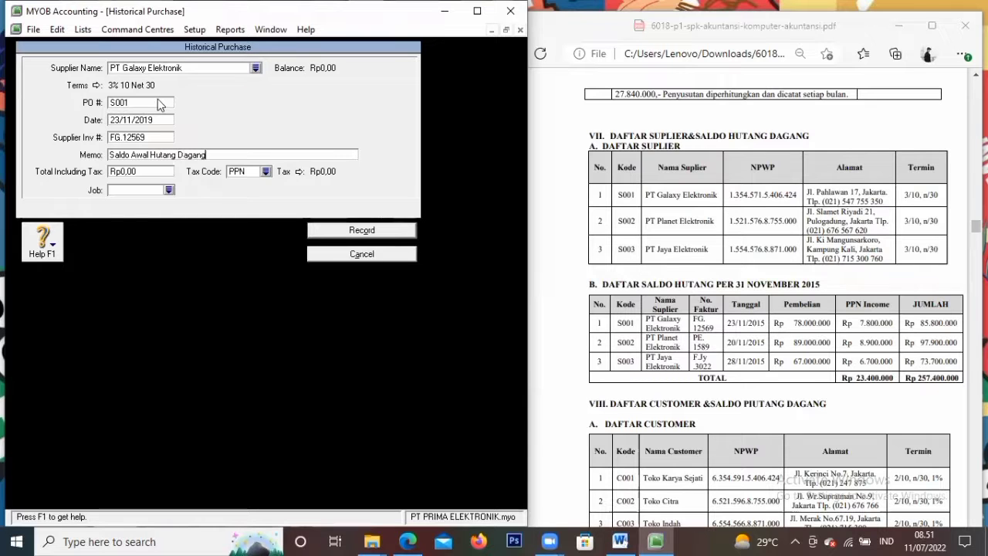
key(Tab)
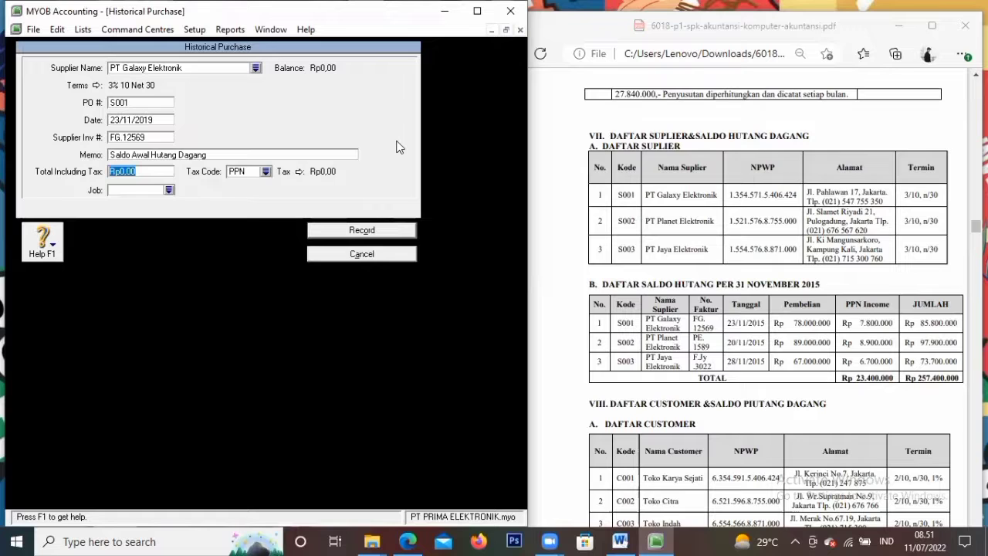
key(BackSpace)
text(85800000)
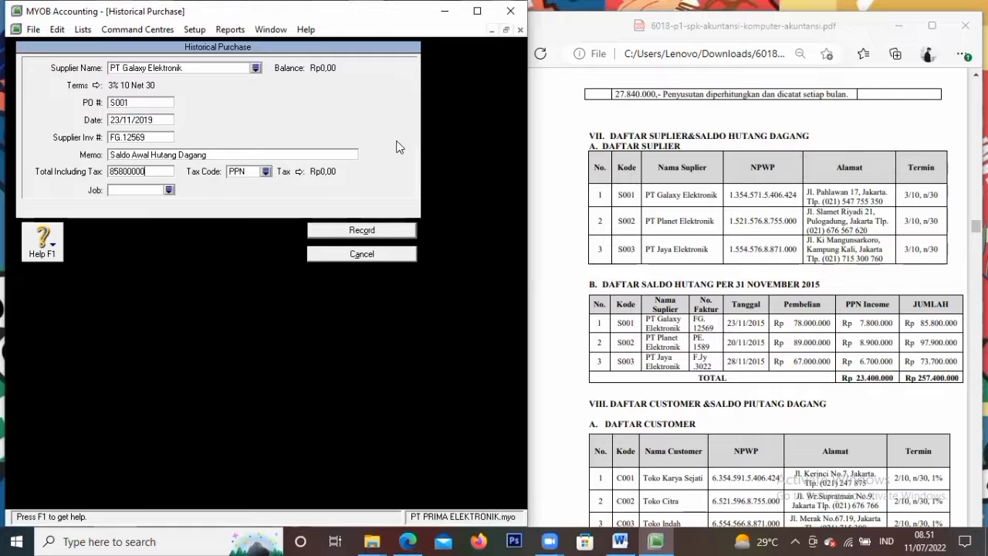
key(Tab)
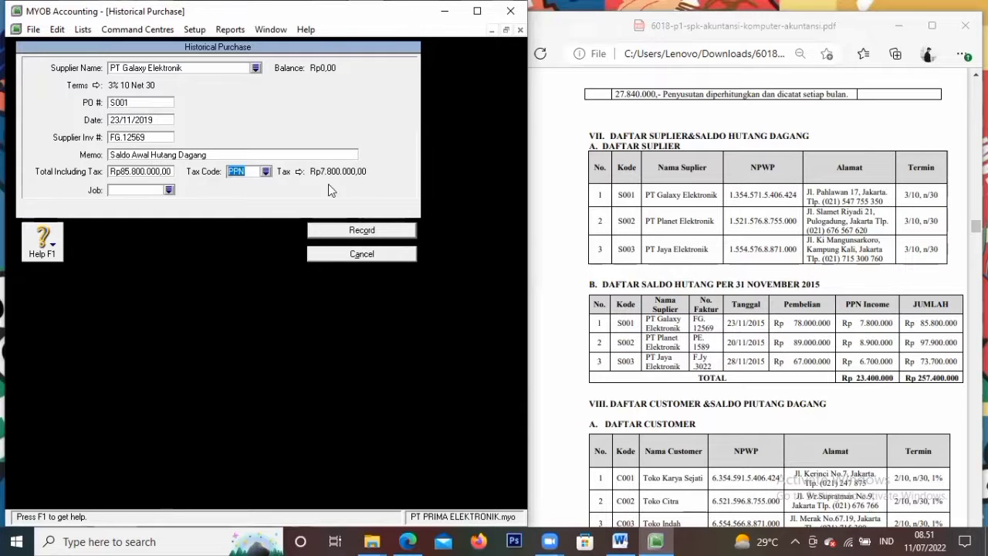
click(365, 231)
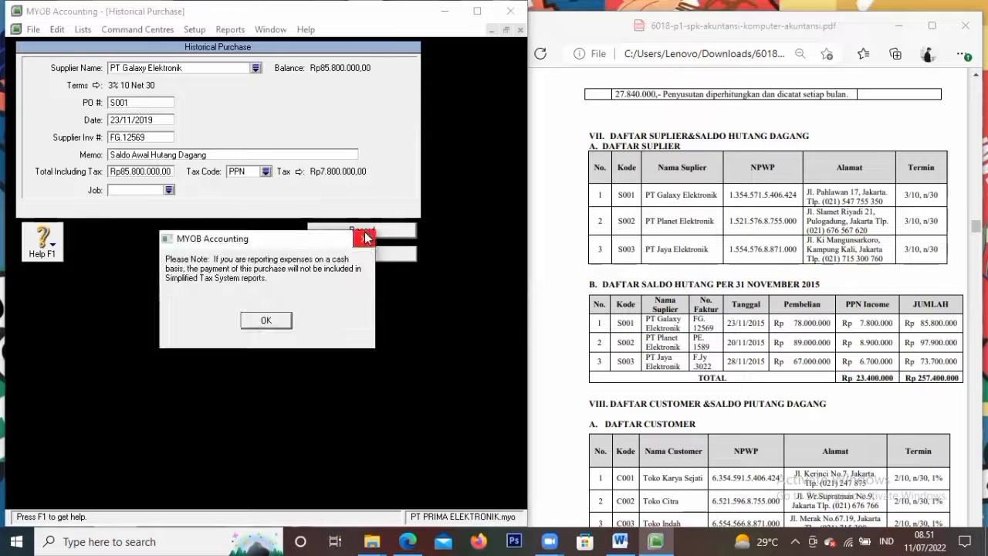
click(261, 321)
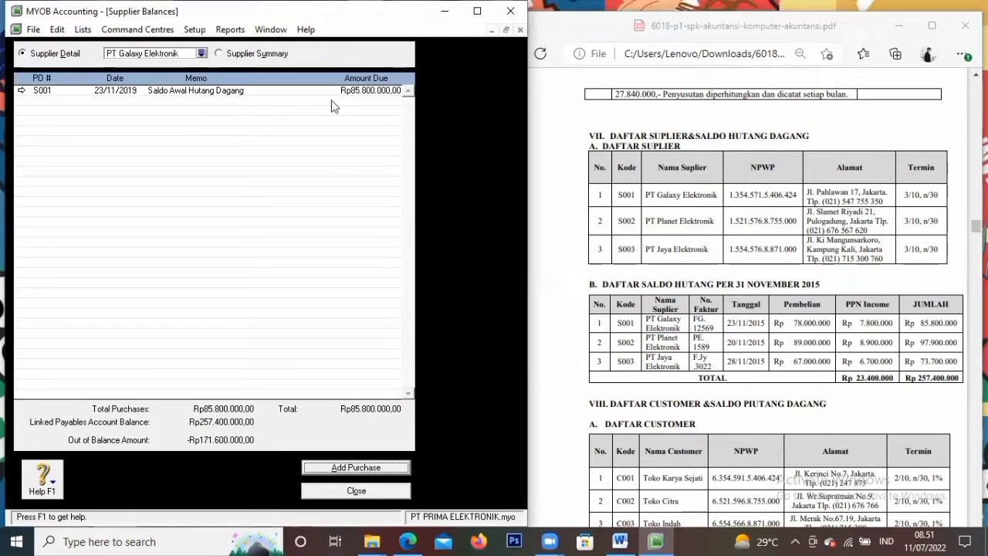
Reopen purchase S001, correct its date to 23/11/2015, and save it again
click(133, 92)
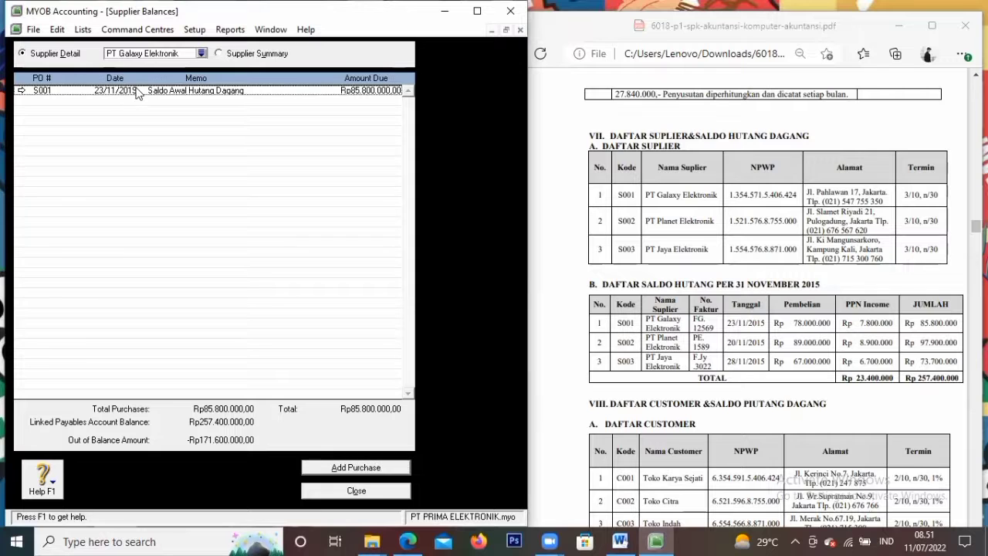
double_click(133, 92)
click(155, 121)
click(154, 119)
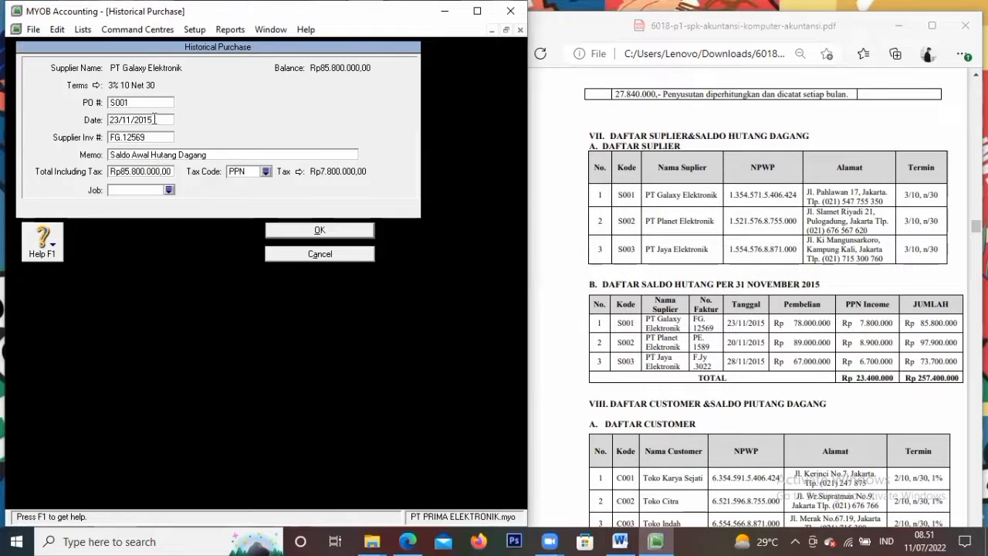
click(286, 225)
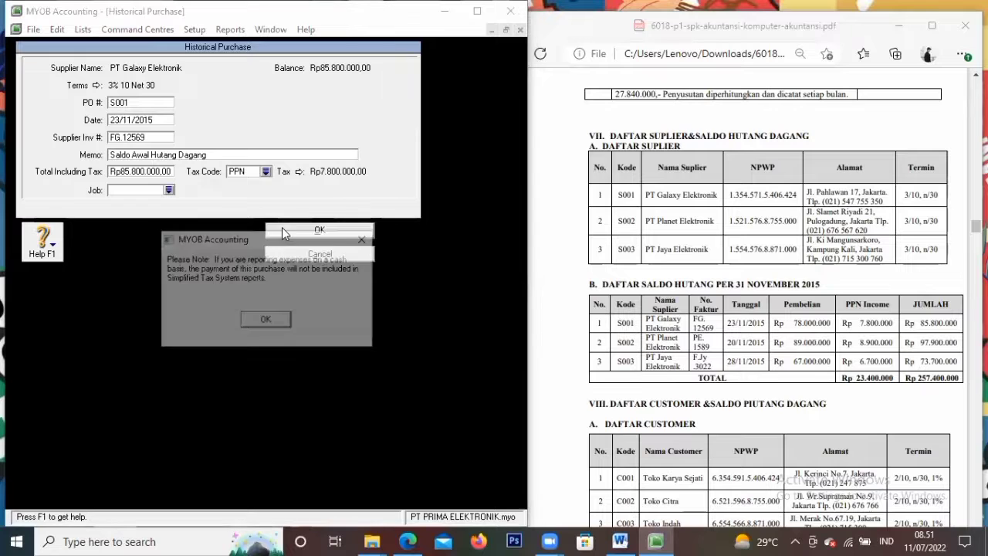
click(266, 319)
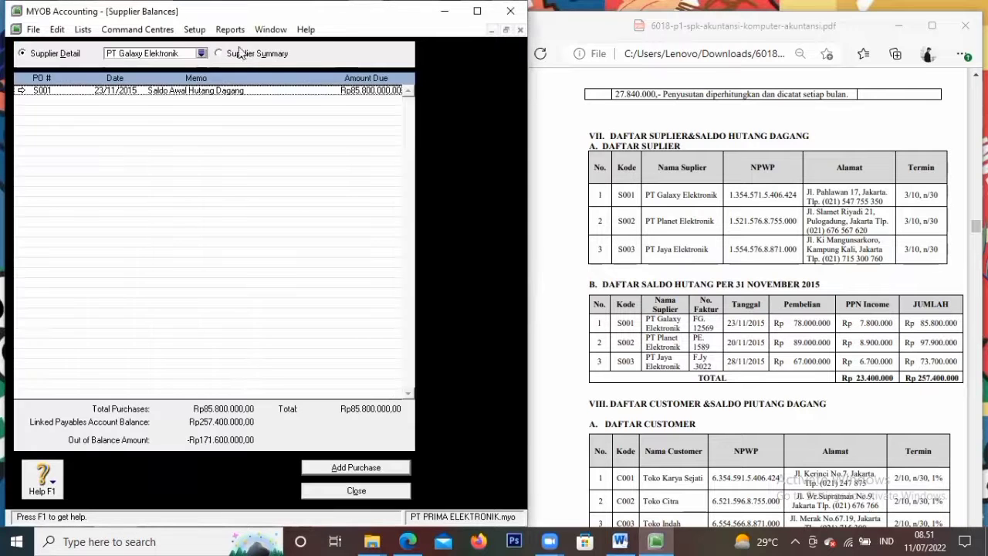
click(201, 55)
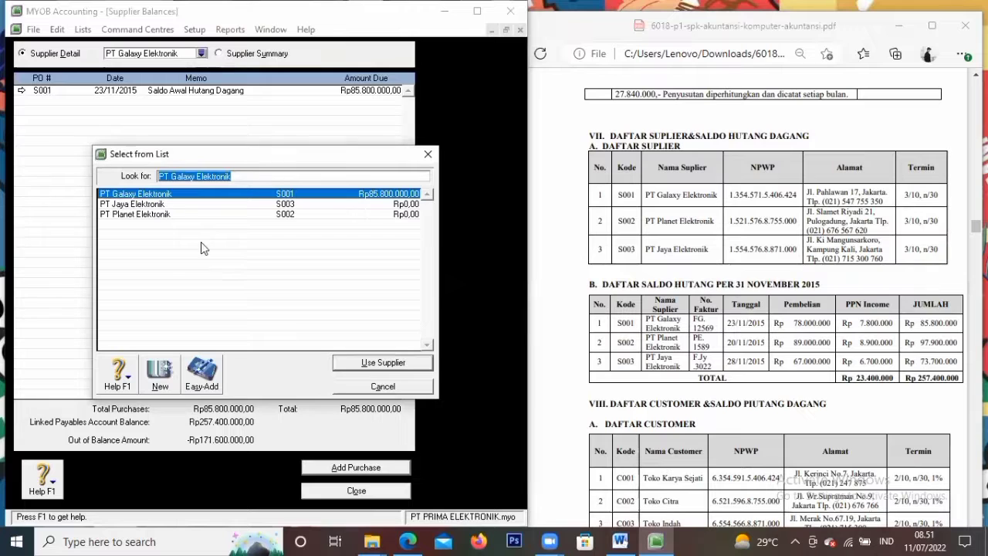
Start a historical purchase for PT Planet Elektronik with PO S002 dated 20/11/2015
click(181, 214)
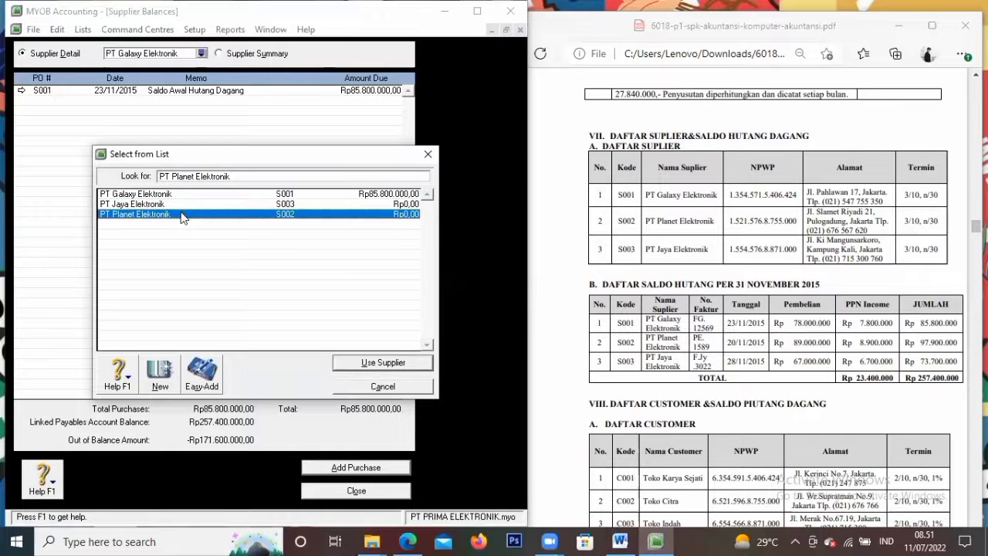
click(346, 369)
click(325, 473)
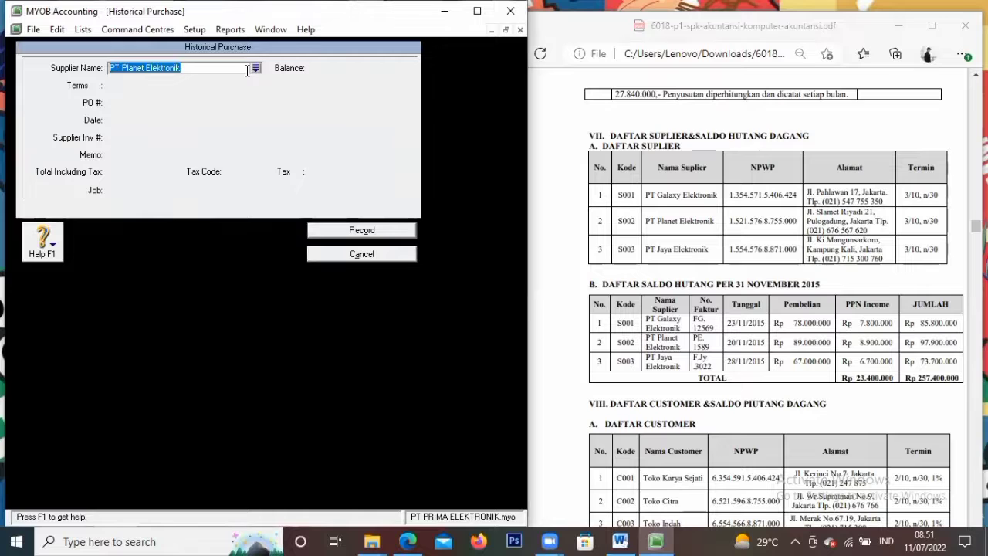
click(255, 68)
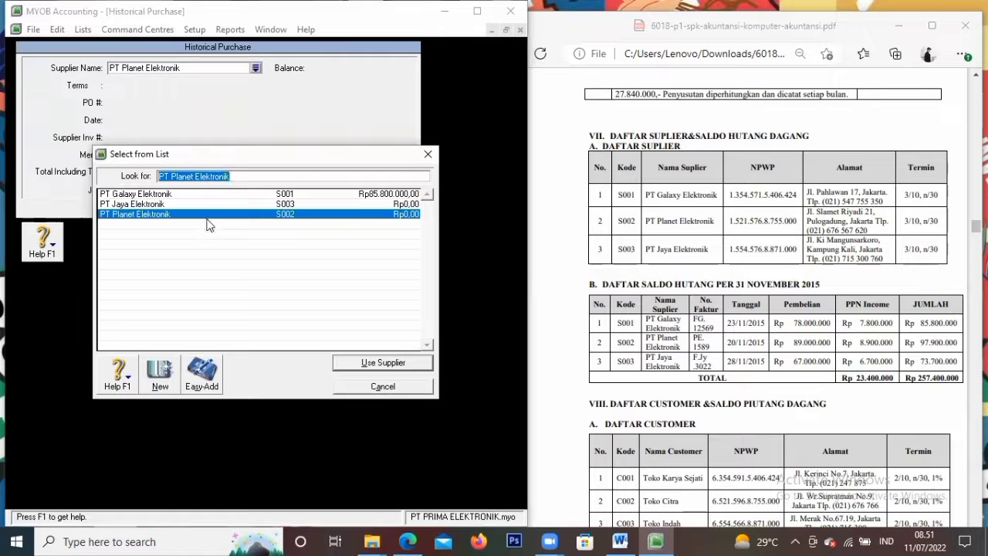
click(362, 362)
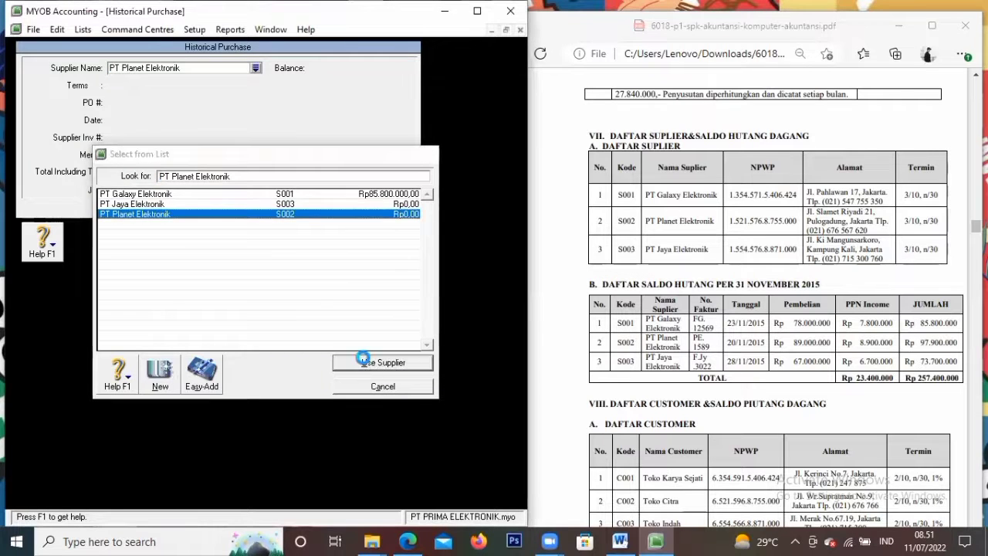
click(149, 102)
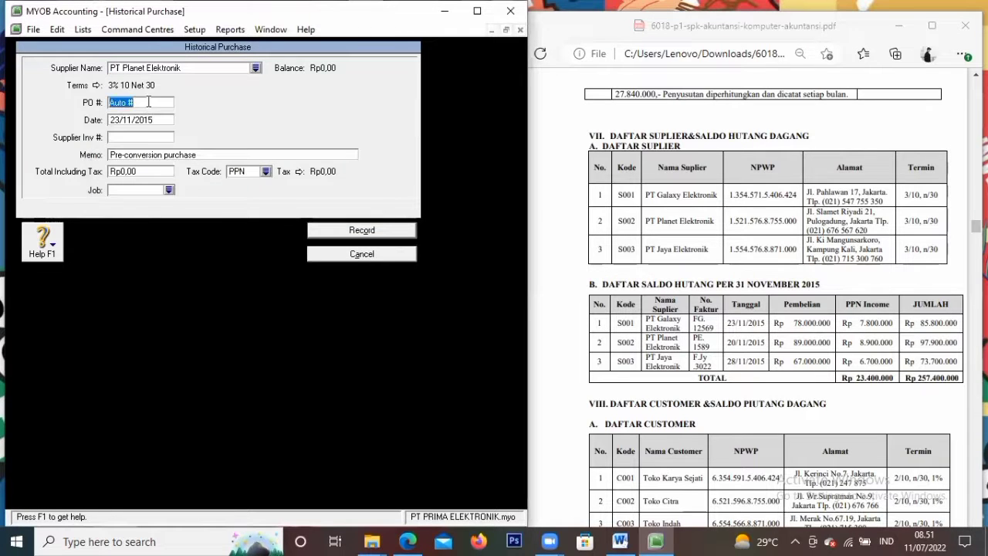
text(S002)
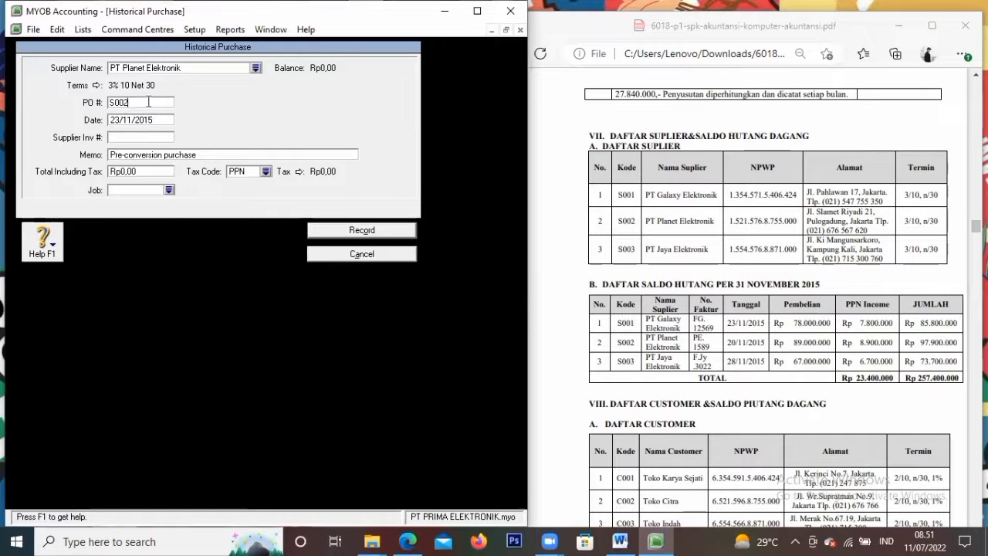
key(Tab)
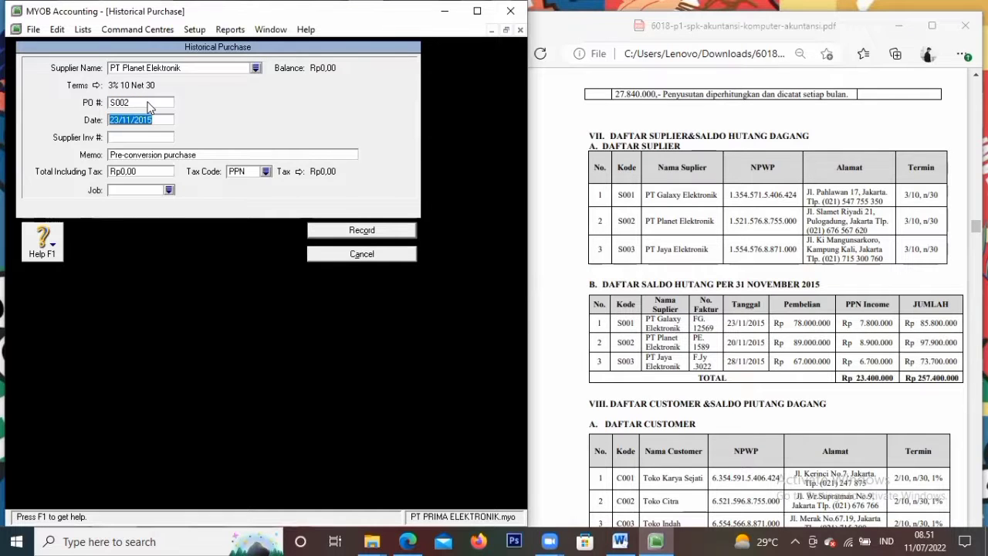
text(20/11/201)
key(Tab)
Enter invoice PE.1589, memo 'Saldo Awal Hutang Dagang' and total 97.900.000, then record it
text(PE.1589)
key(Tab)
key(Delete)
text(Saldo Awal H)
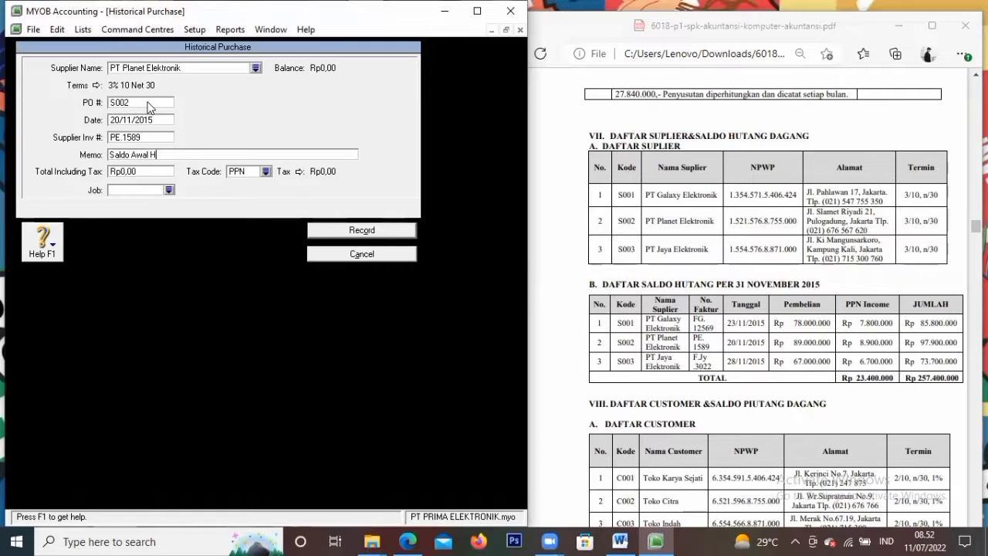
text(utang Dagang)
key(Tab)
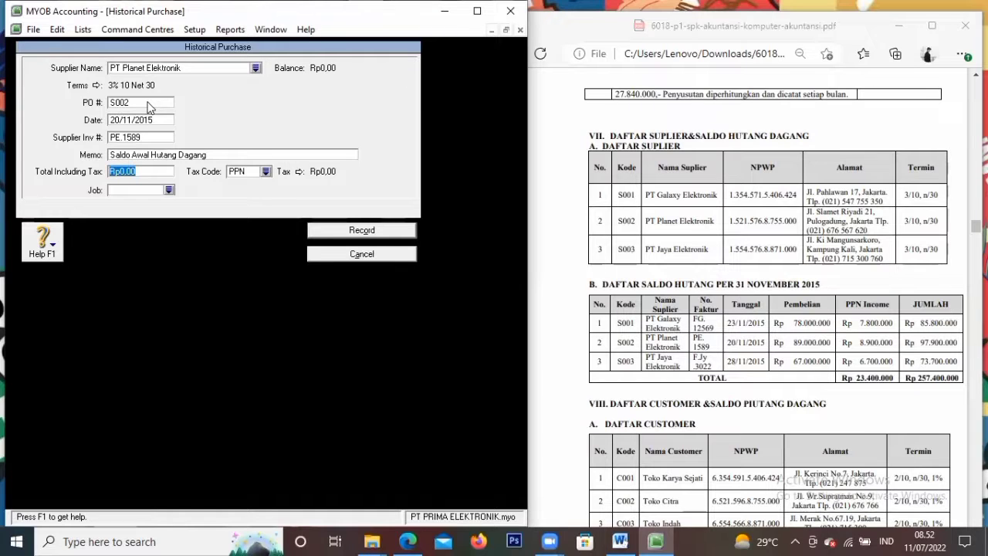
text(97.900.)
text(000)
key(Tab)
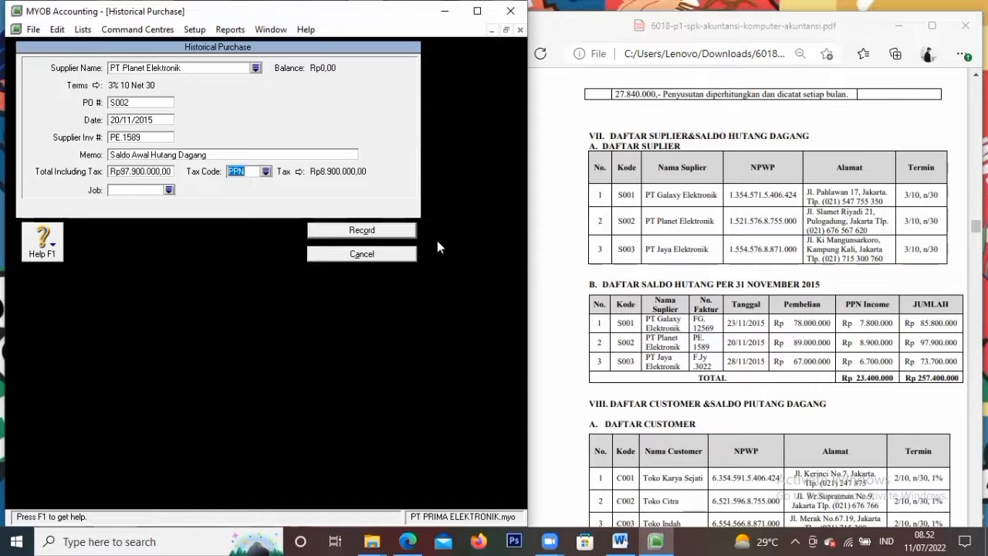
click(386, 235)
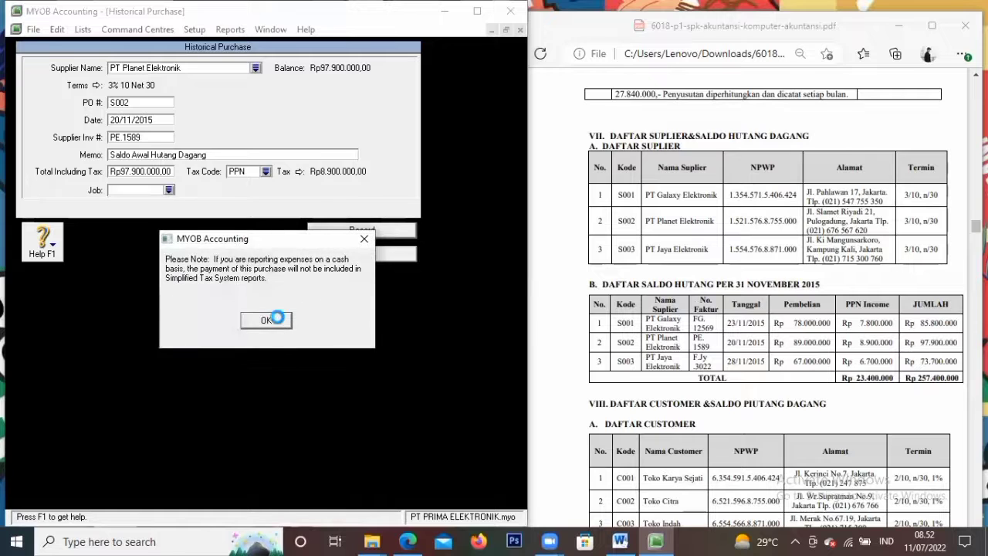
click(266, 319)
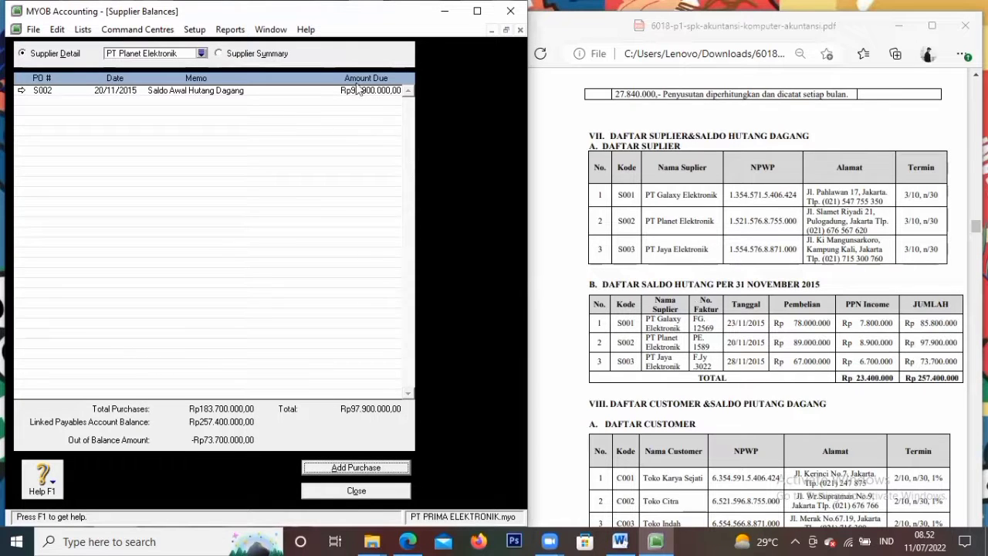
click(200, 54)
Start a historical purchase for PT Jaya Elektronik with PO S003 dated 28/11/2015
click(222, 206)
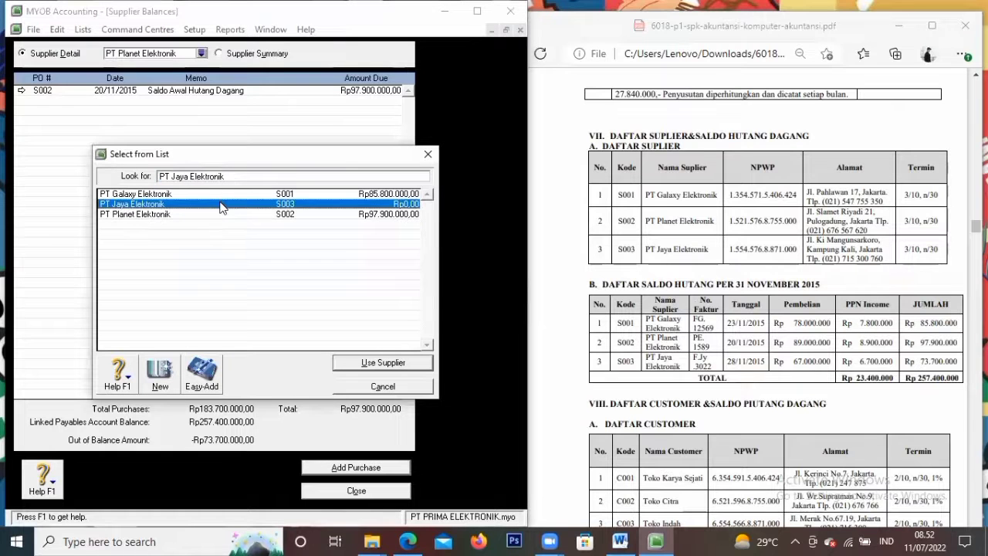
click(386, 363)
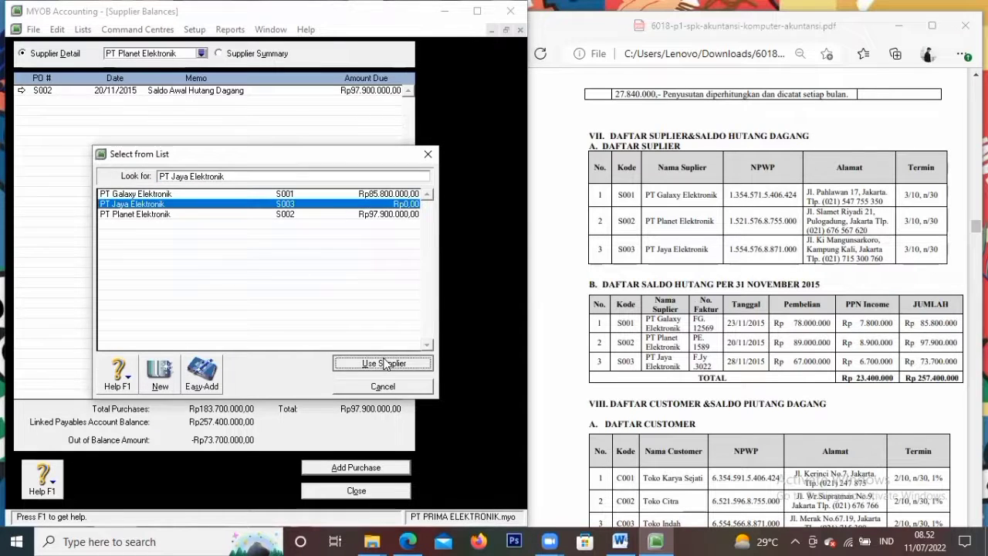
click(373, 469)
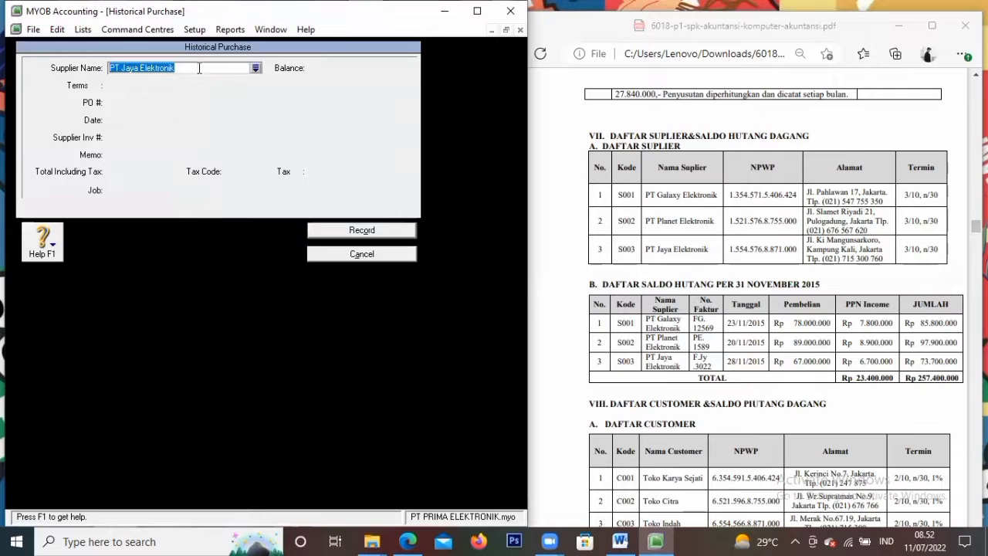
click(255, 68)
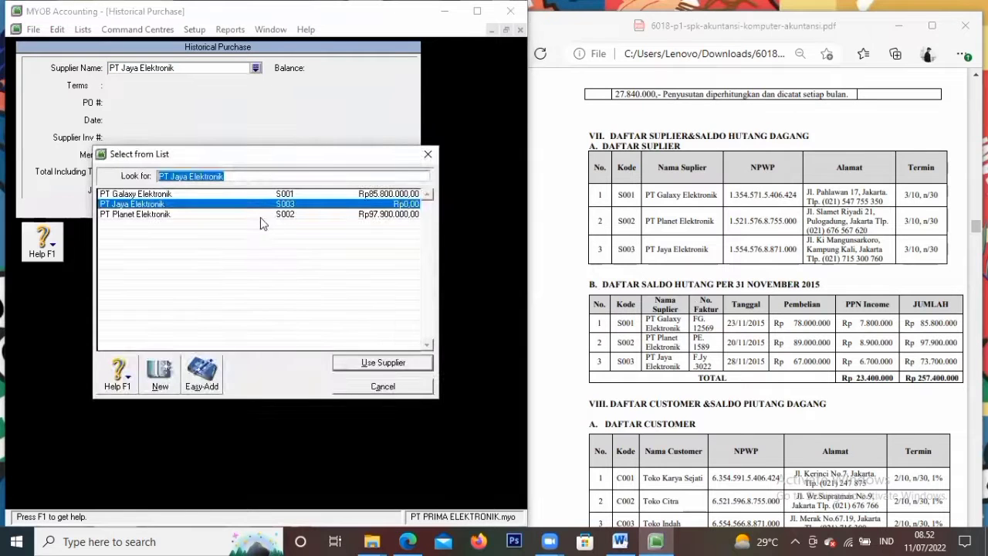
click(401, 363)
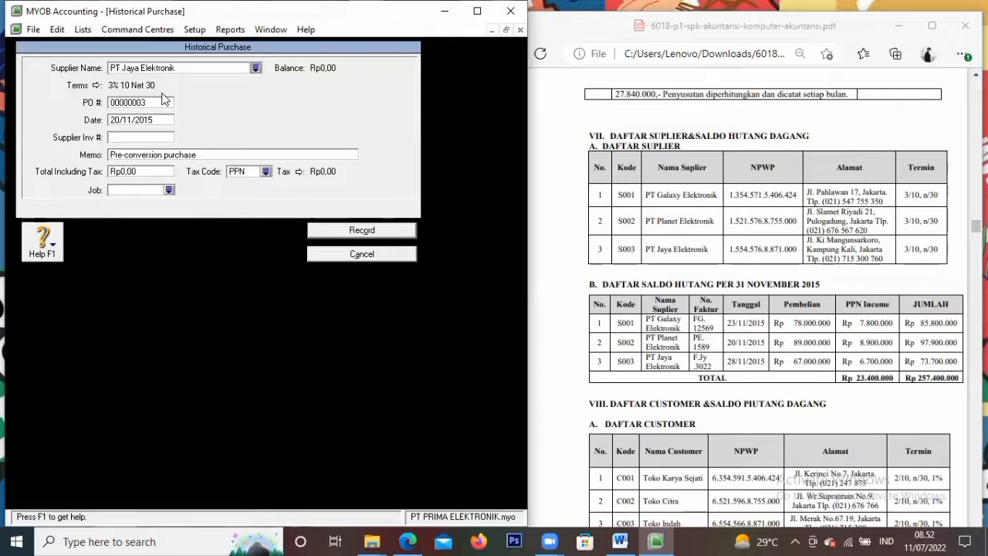
click(158, 103)
text(S003)
key(Tab)
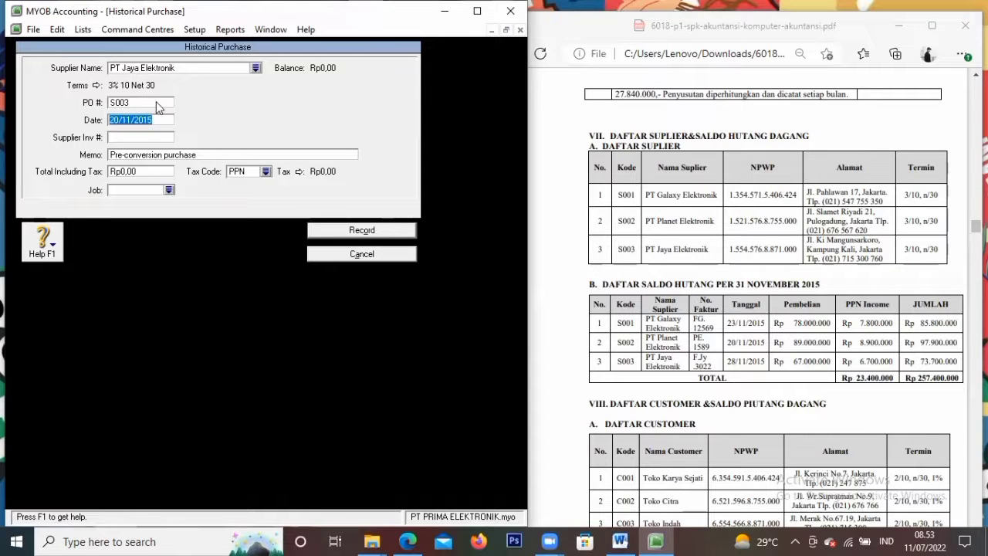
text(28/11/2015)
key(Tab)
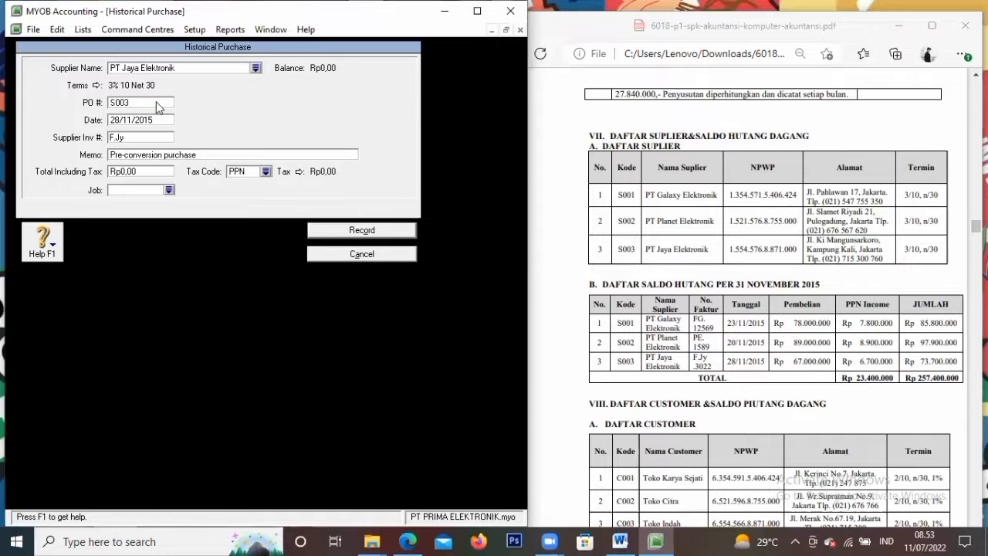
Enter invoice F.Jy.3022, memo 'Saldo Awal Hutang Dagang' and total 73.700.000
text(F.Jy.3022)
key(Tab)
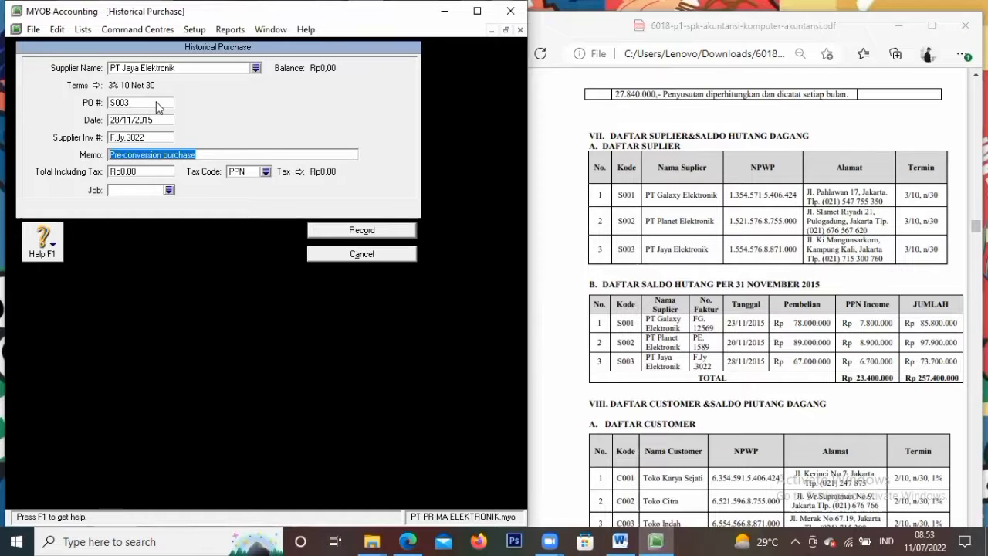
text(SALD)
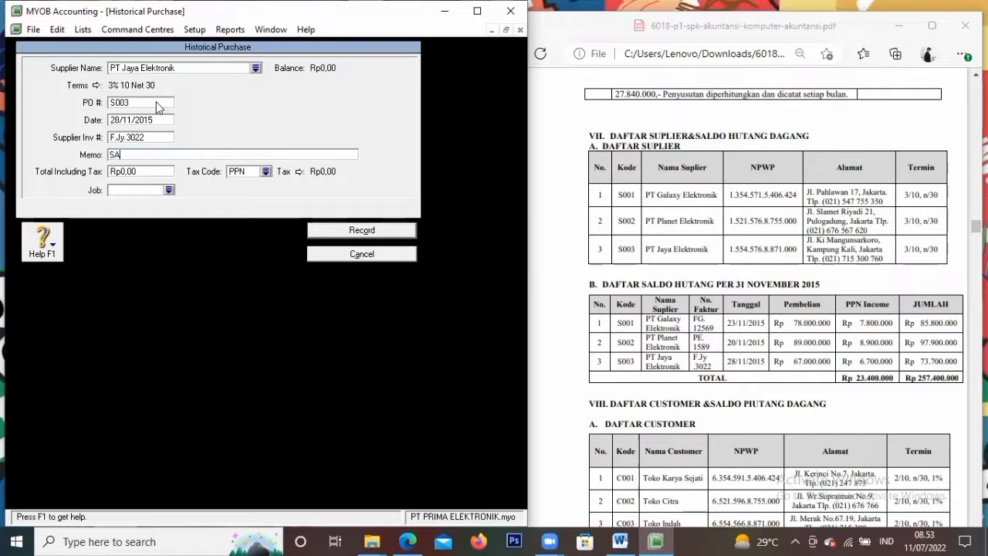
key(BackSpace)
key(BackSpace)
text(L)
key(BackSpace)
key(BackSpace)
text(aldo Awal Hutang Dagang)
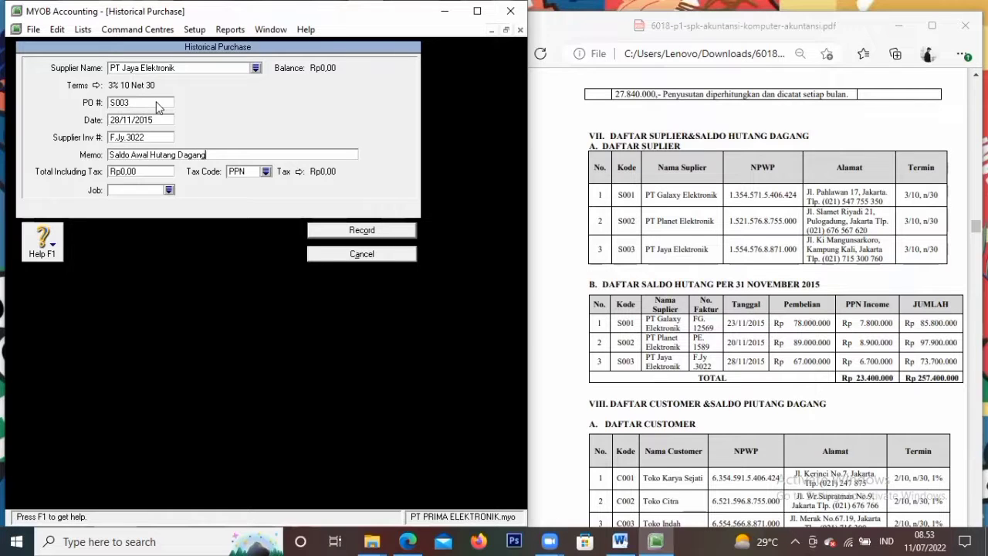
key(Tab)
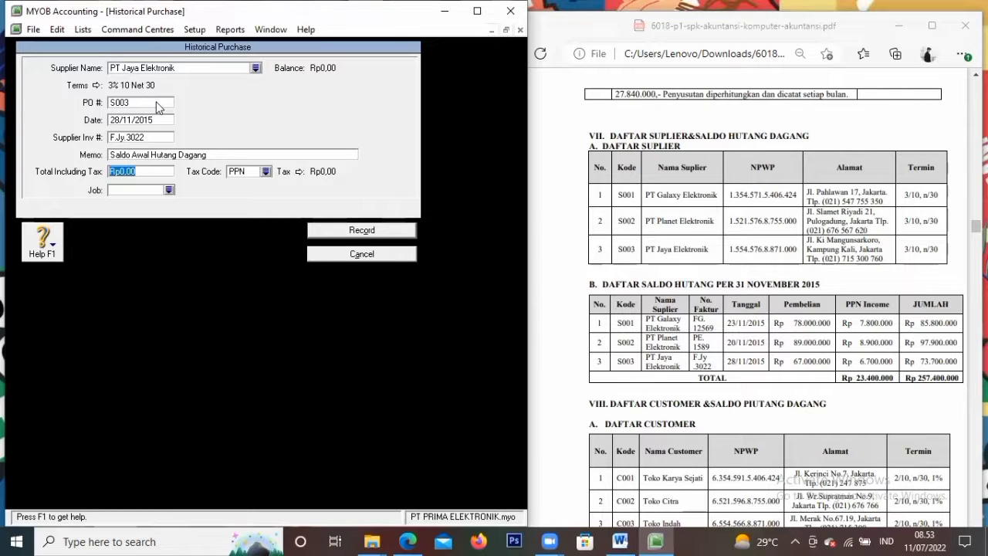
text(7)
text(3.700.000)
key(Tab)
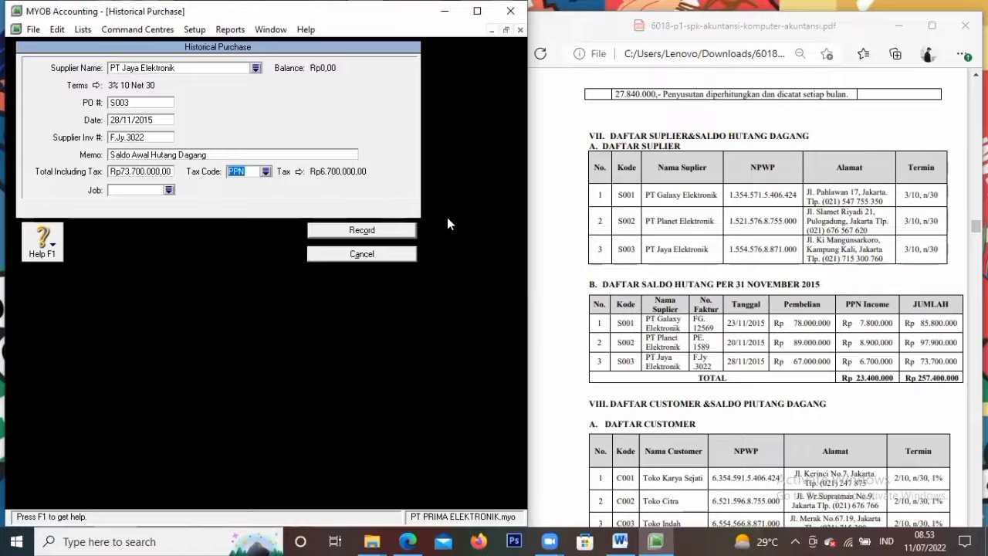
Record the S003 purchase, acknowledge the balance messages, and close Supplier Balances
click(390, 230)
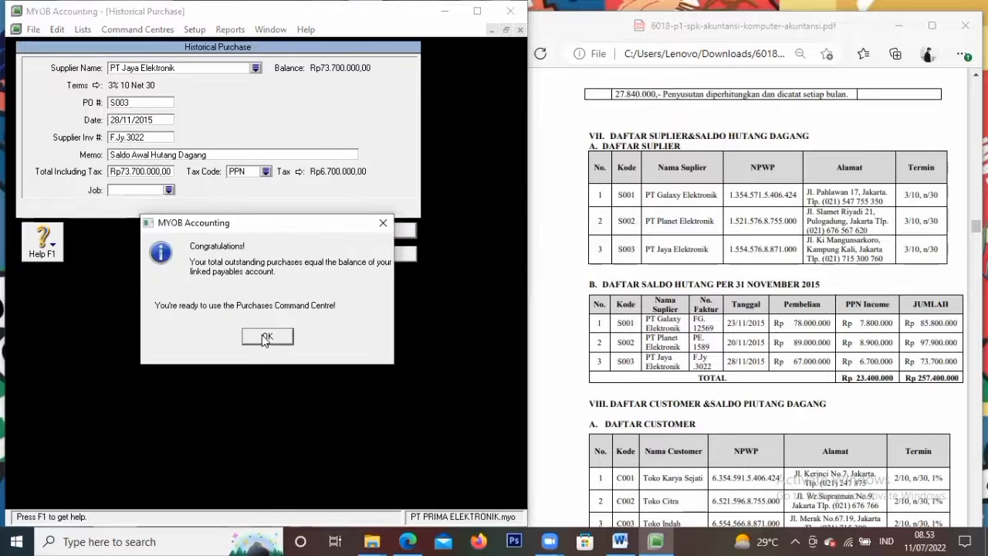
click(265, 335)
click(270, 323)
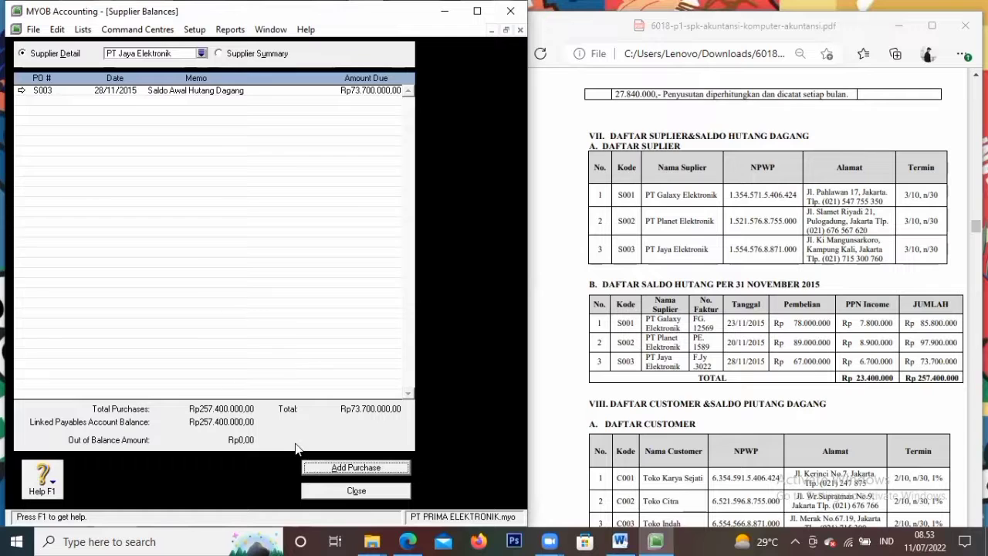
click(325, 493)
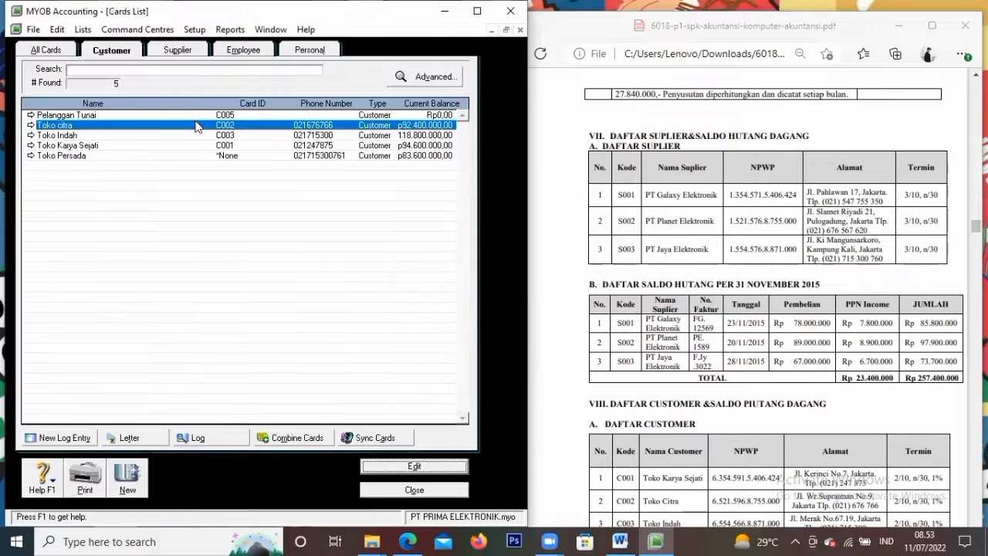
Close the Cards List, check the product list in the assignment PDF, and open the empty Items List
click(178, 51)
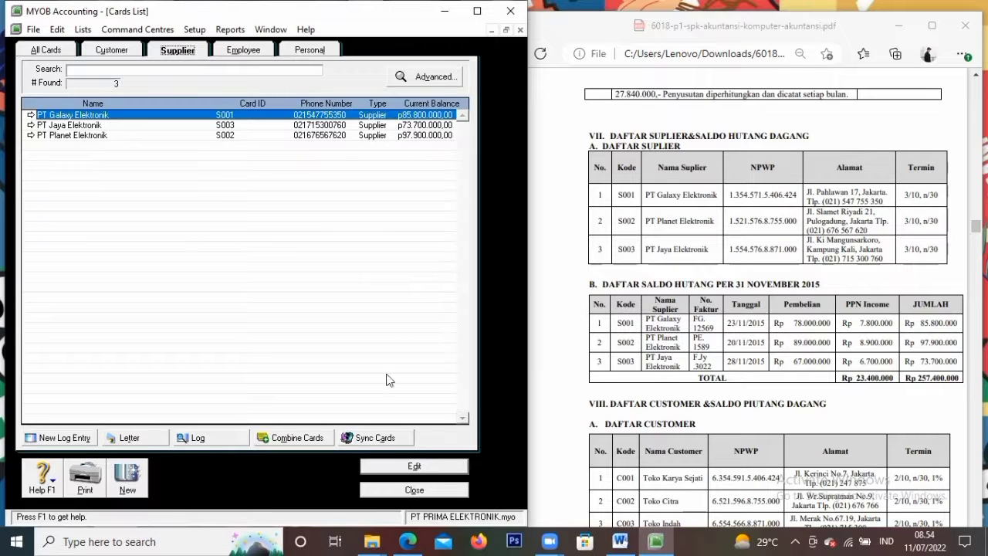
click(414, 489)
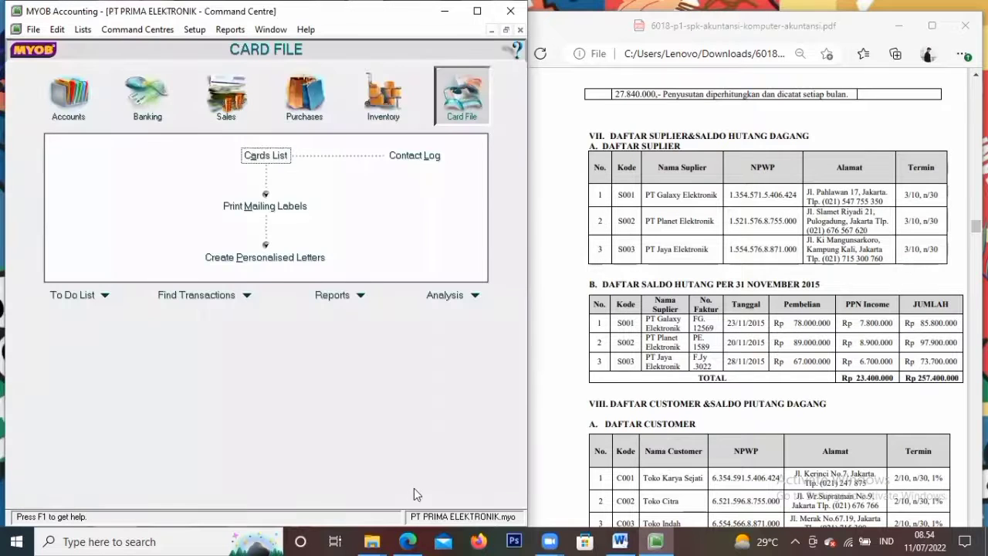
click(631, 337)
scroll(631, 337, down, 3)
scroll(631, 337, down, 3)
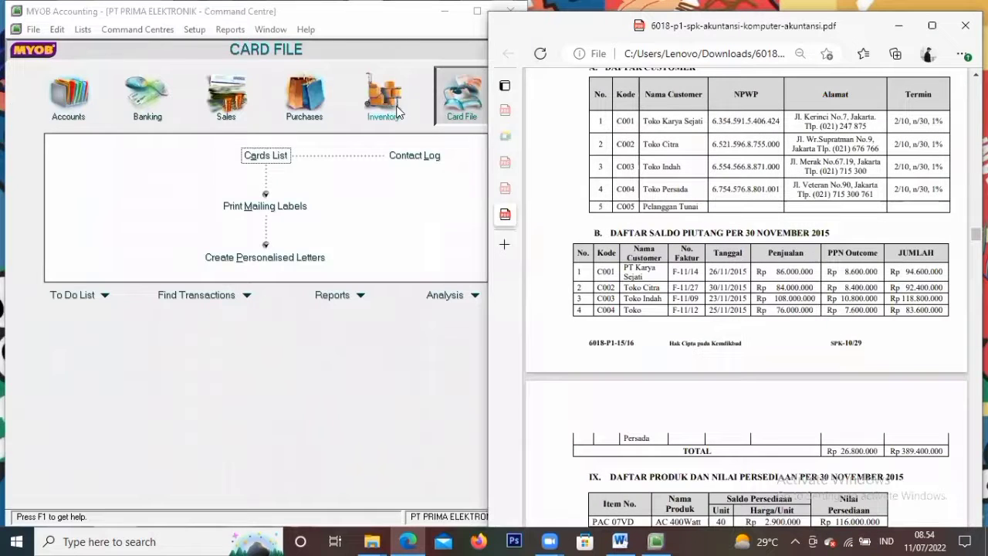
click(397, 112)
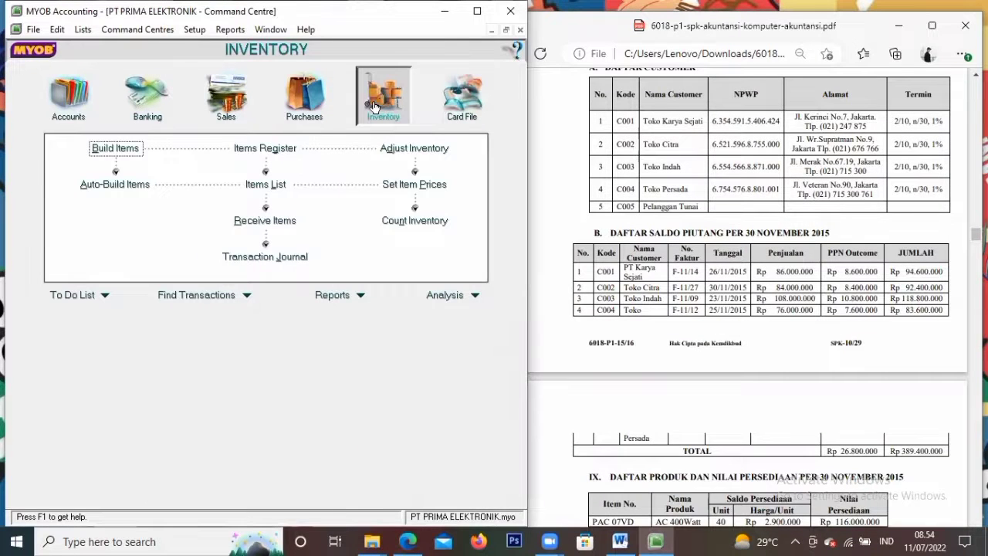
click(701, 352)
scroll(701, 352, down, 2)
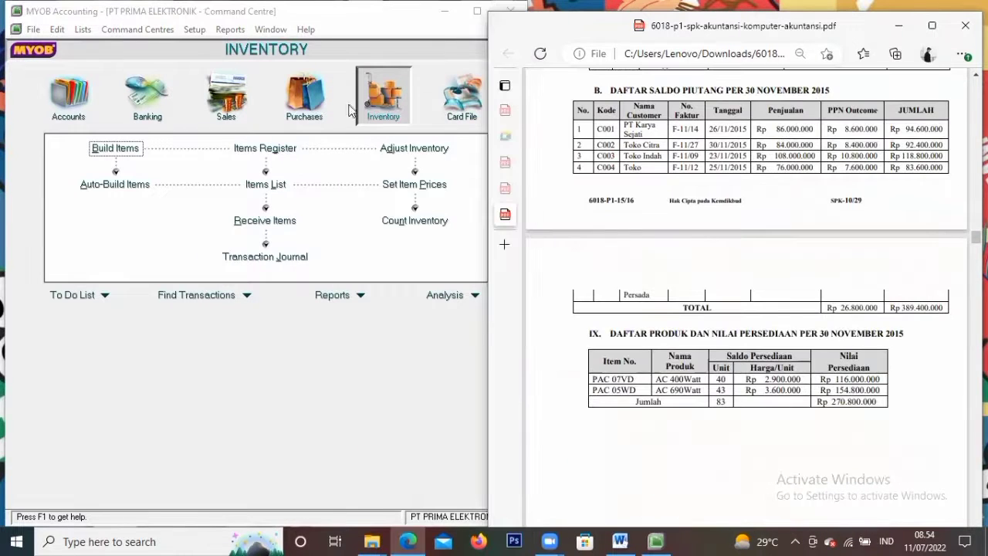
click(260, 184)
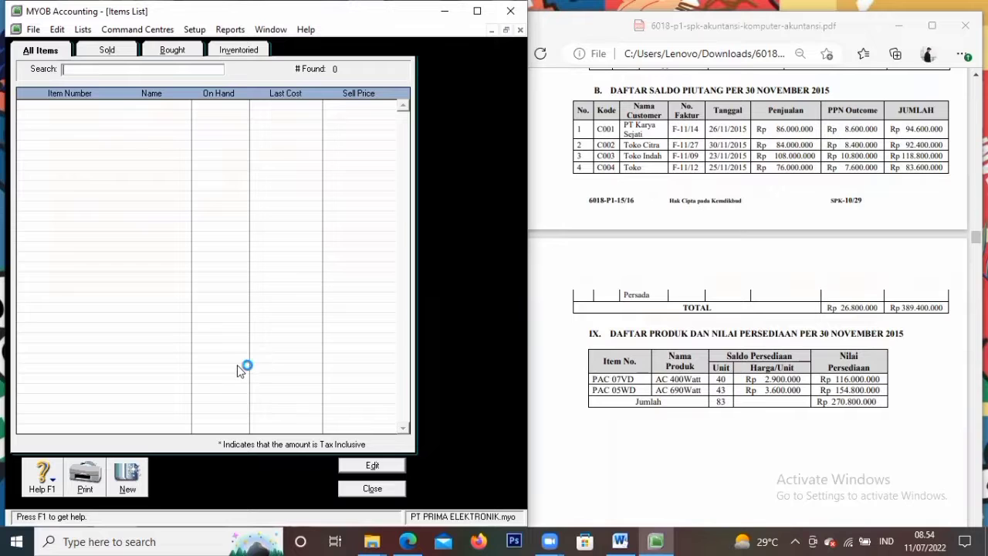
Create item PAC07VD 'AC 400Watt' marked I Buy, I Sell and I Inventory
click(128, 477)
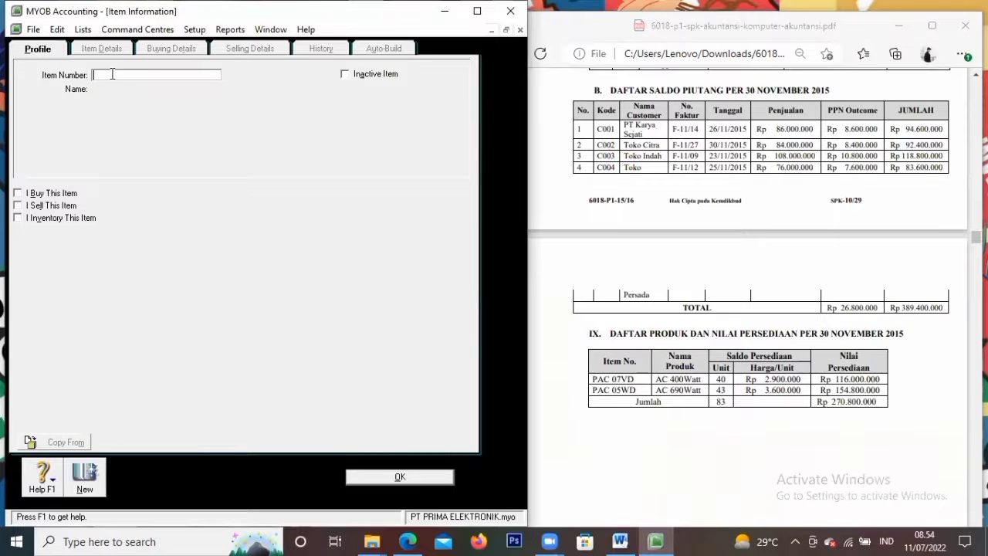
text(PAC07VD)
key(Tab)
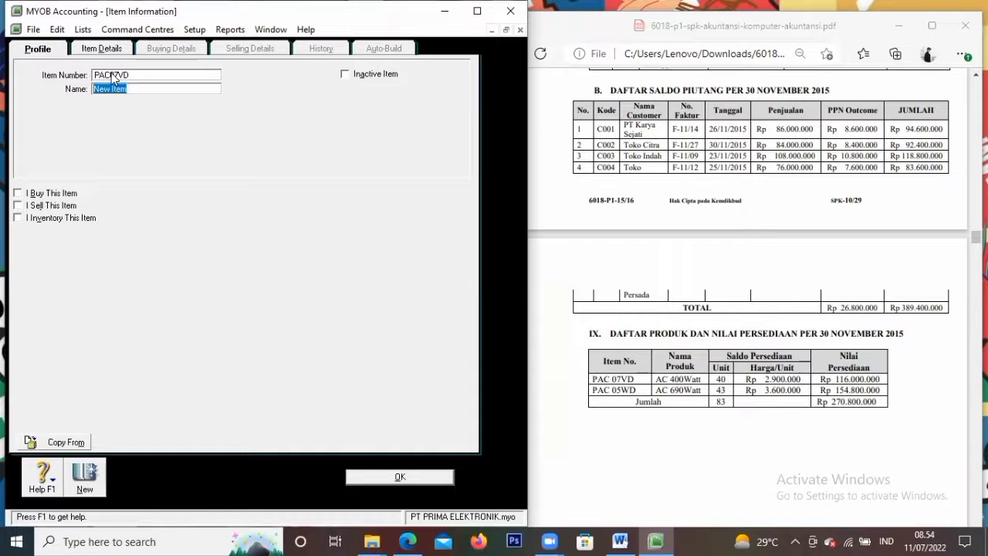
text(AC 400Watt)
key(Tab)
click(17, 194)
click(17, 193)
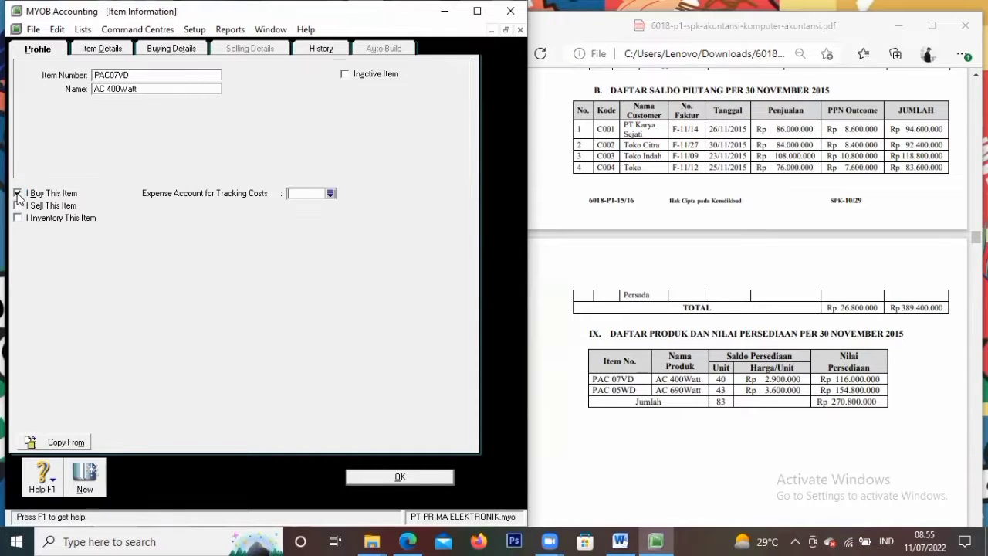
click(22, 206)
click(17, 218)
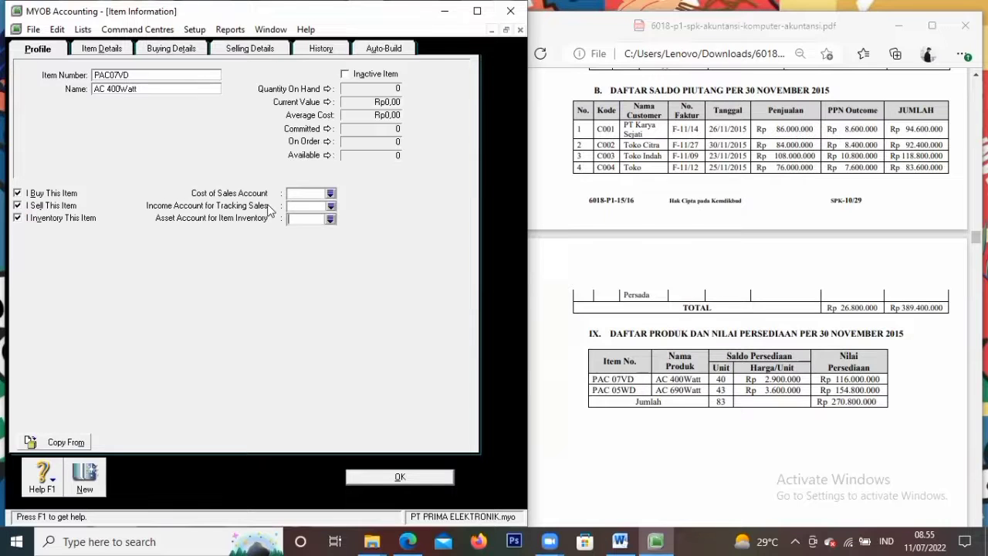
Link the item to accounts 5-1100 Cost of Goods Sold, 4-1100 Sales of Merchandise and 1-1500 Merchandise Inventory
click(329, 195)
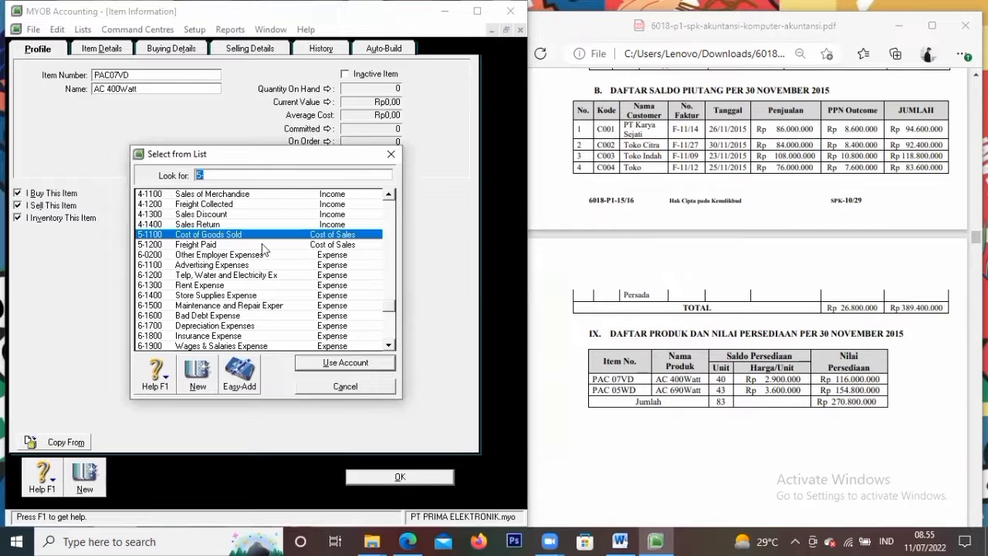
click(320, 363)
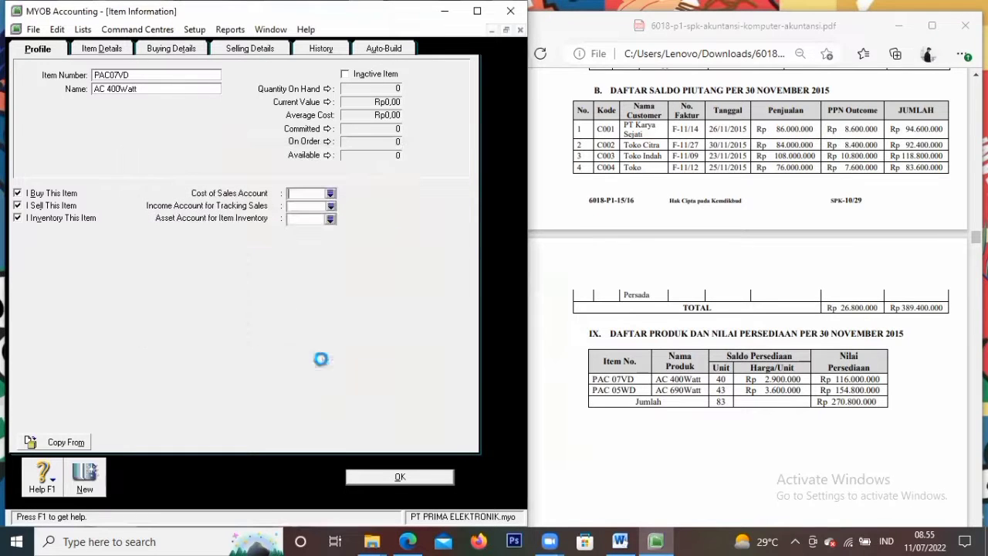
click(331, 206)
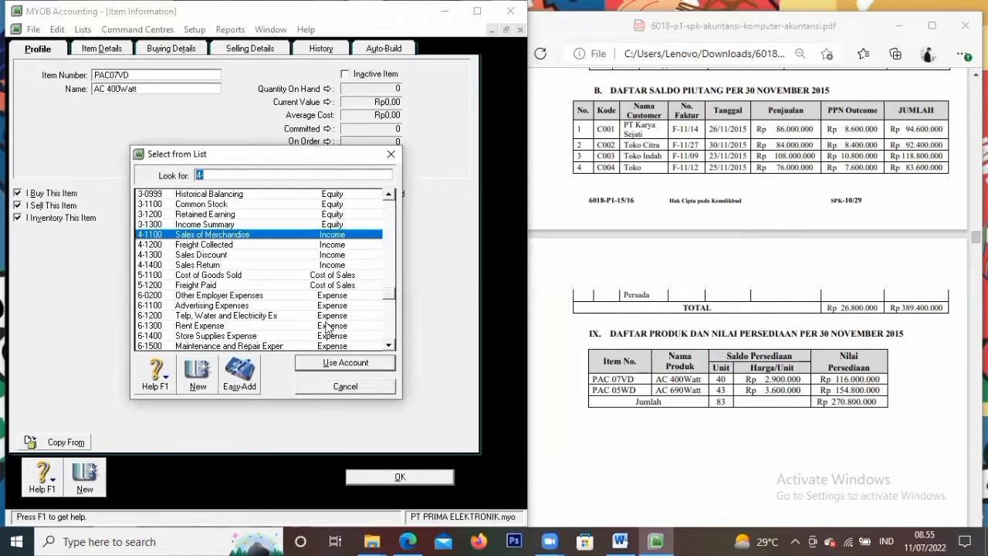
click(324, 363)
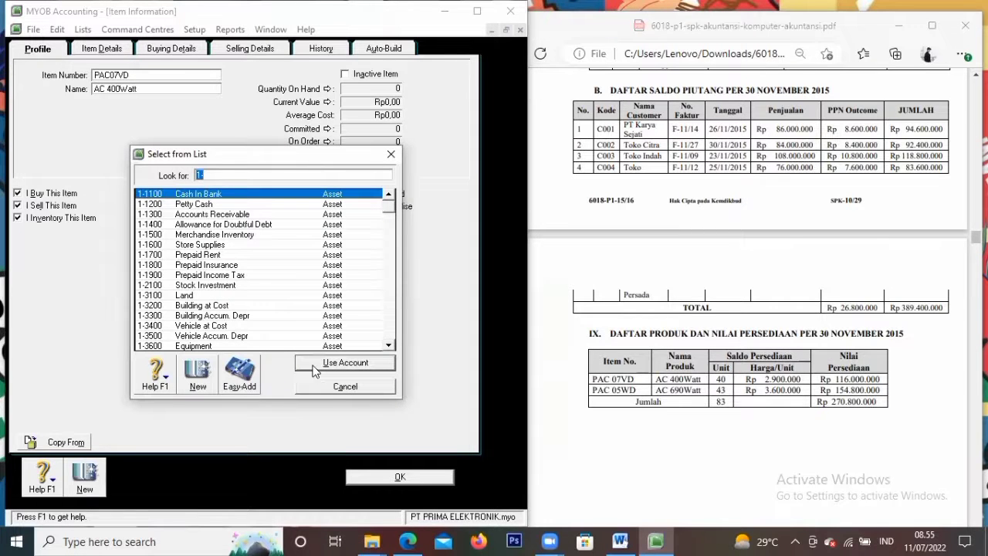
click(260, 235)
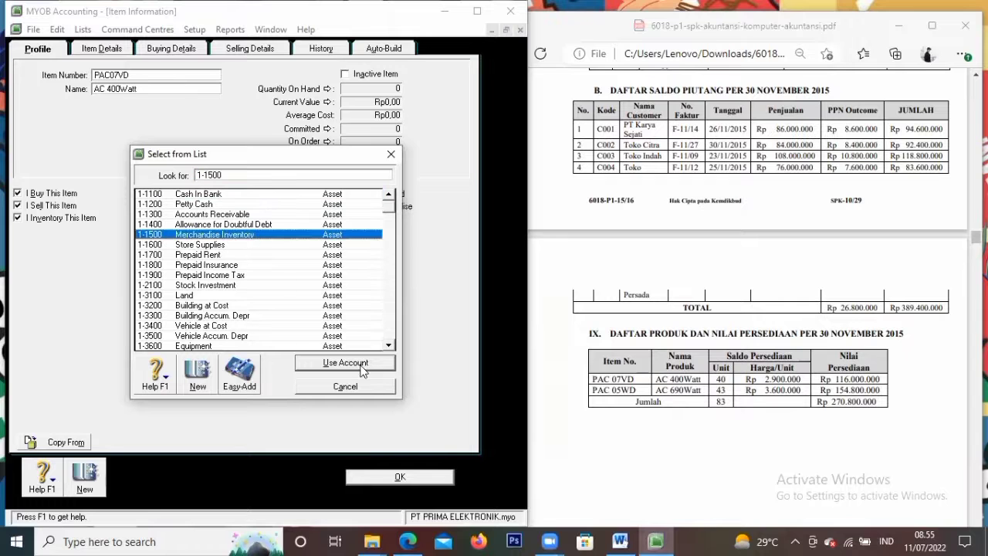
click(354, 364)
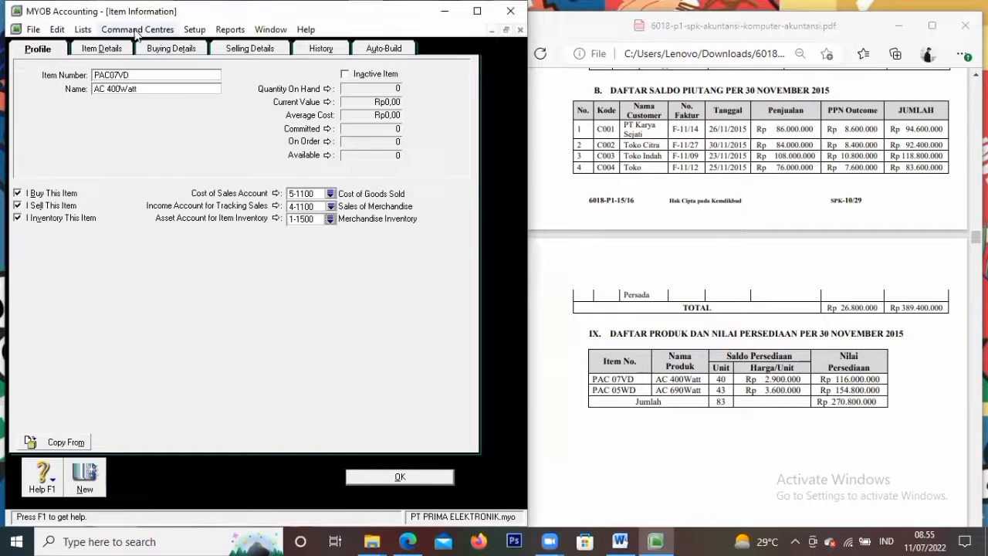
click(158, 49)
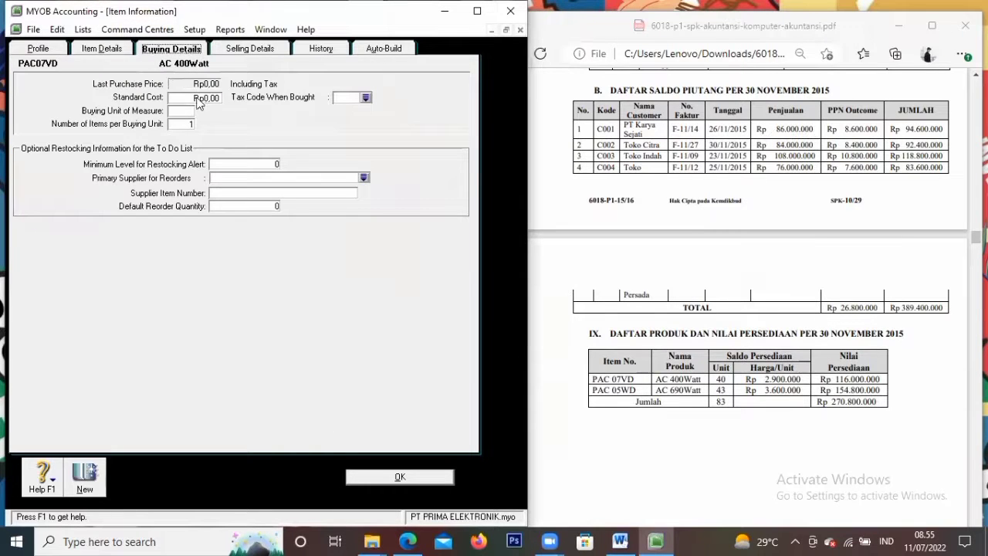
Set AC 400Watt's buying unit to UNIT with the PPN tax code
click(192, 110)
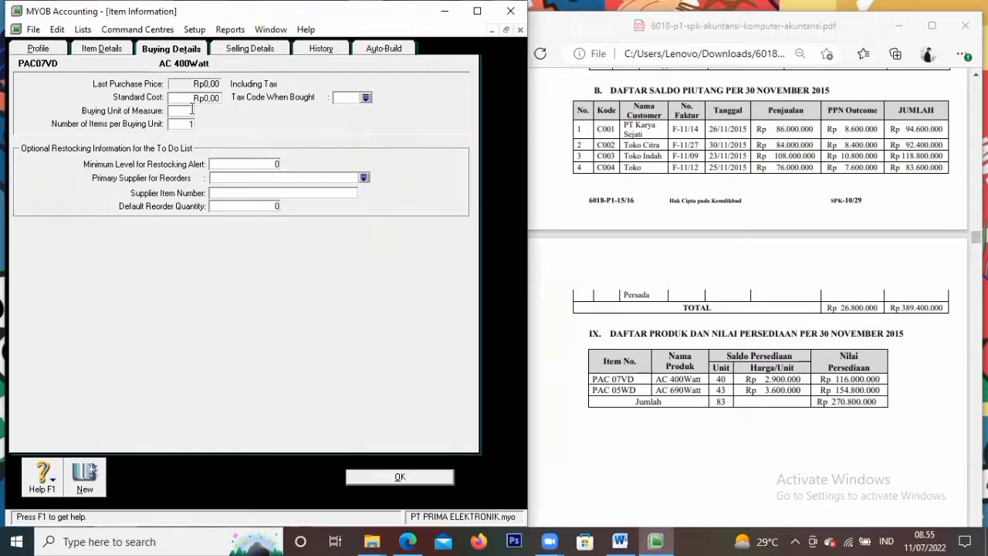
text(UNIT)
key(Tab)
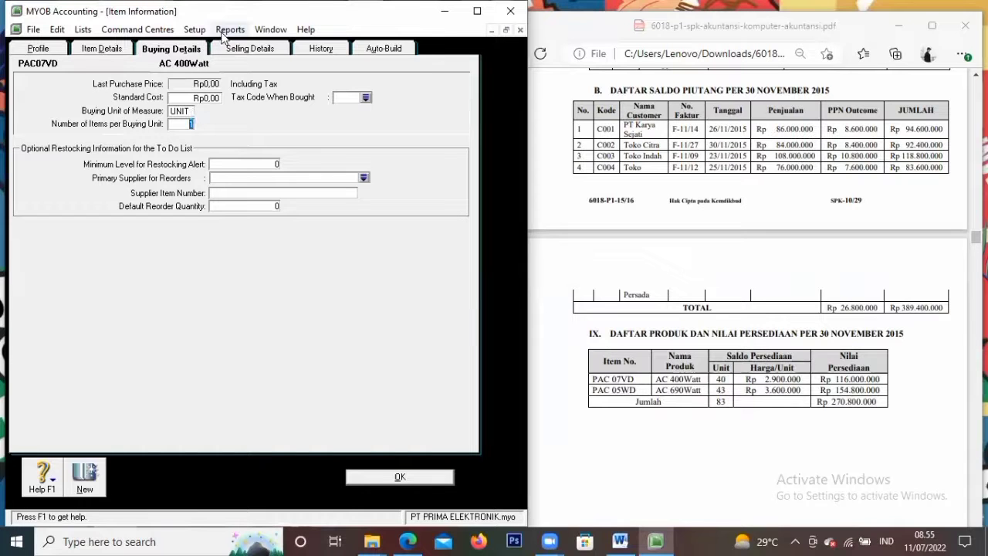
click(365, 98)
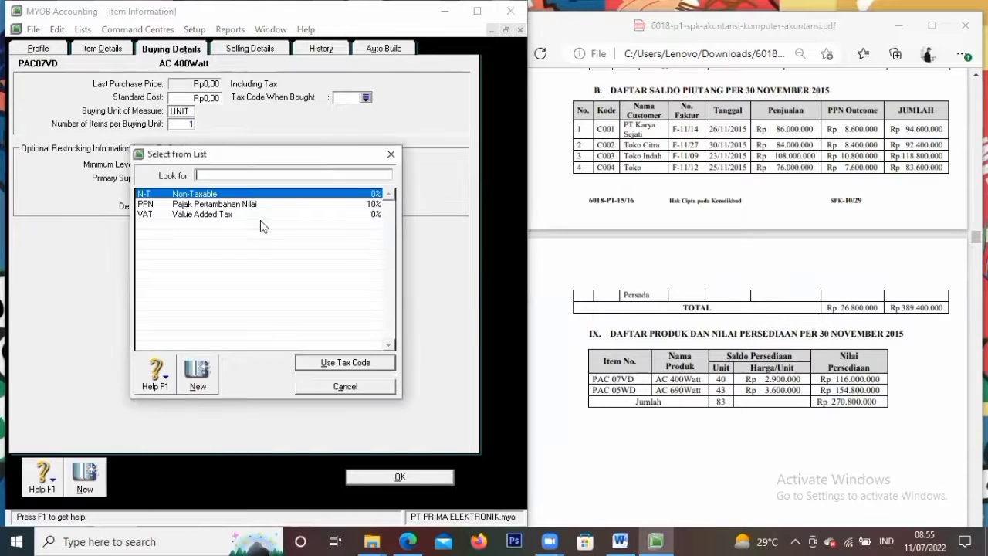
text(PPN)
click(339, 362)
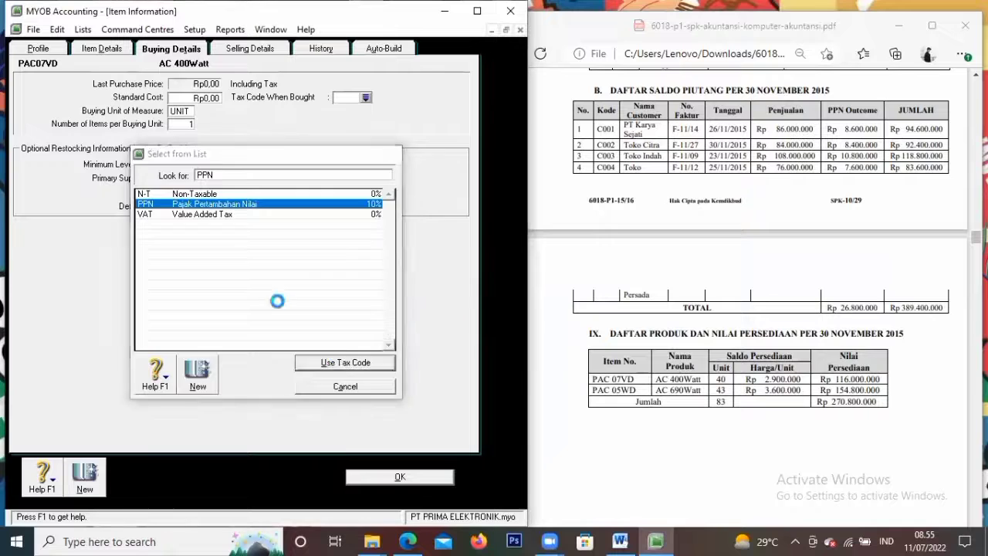
Set its selling unit to UNIT with the PPN tax code, save, and start a new item
click(235, 52)
click(165, 91)
text(UNIT)
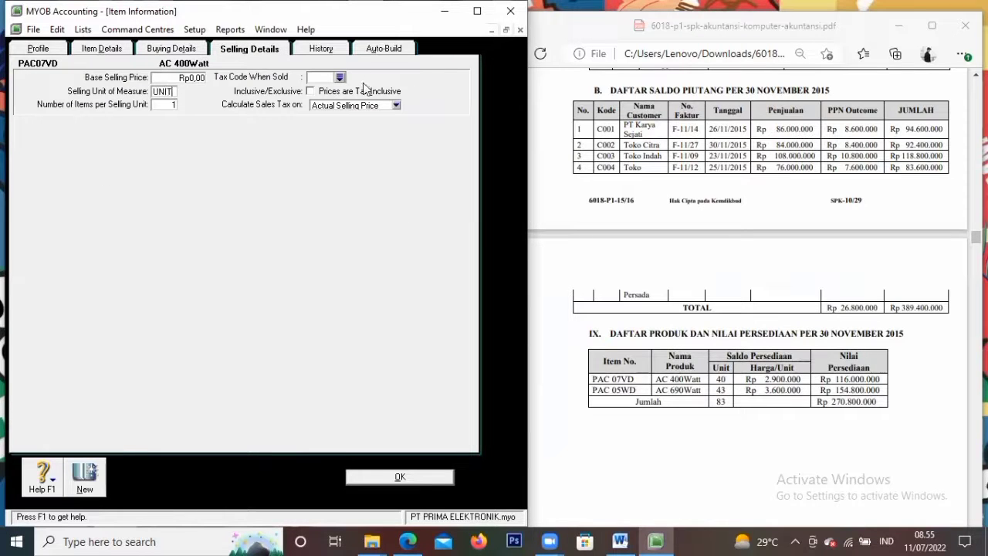
click(339, 78)
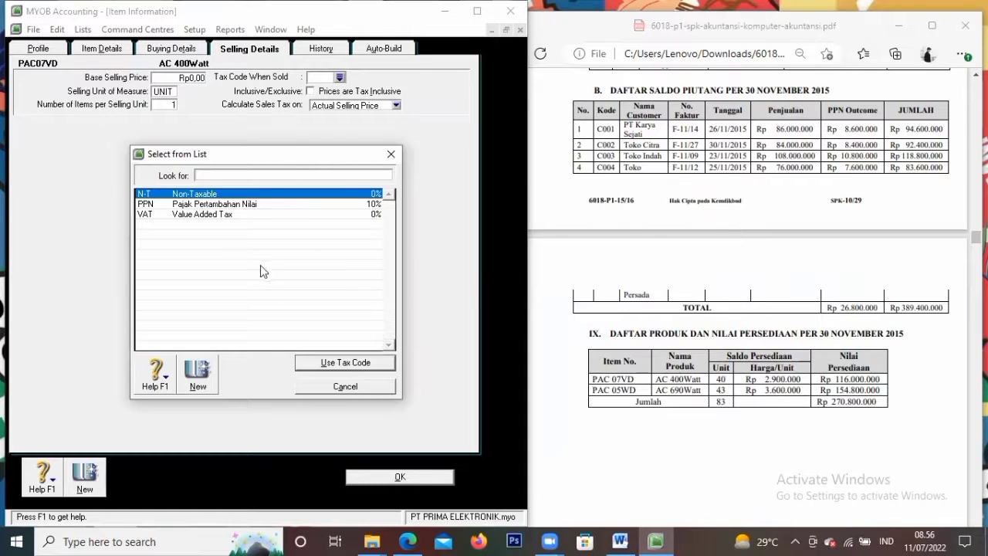
text(PPN)
click(331, 361)
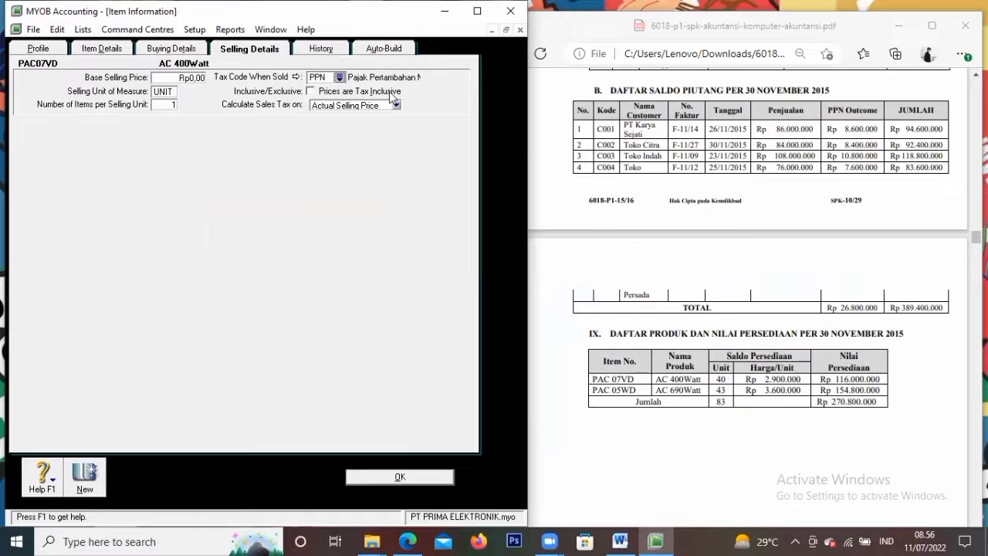
click(85, 478)
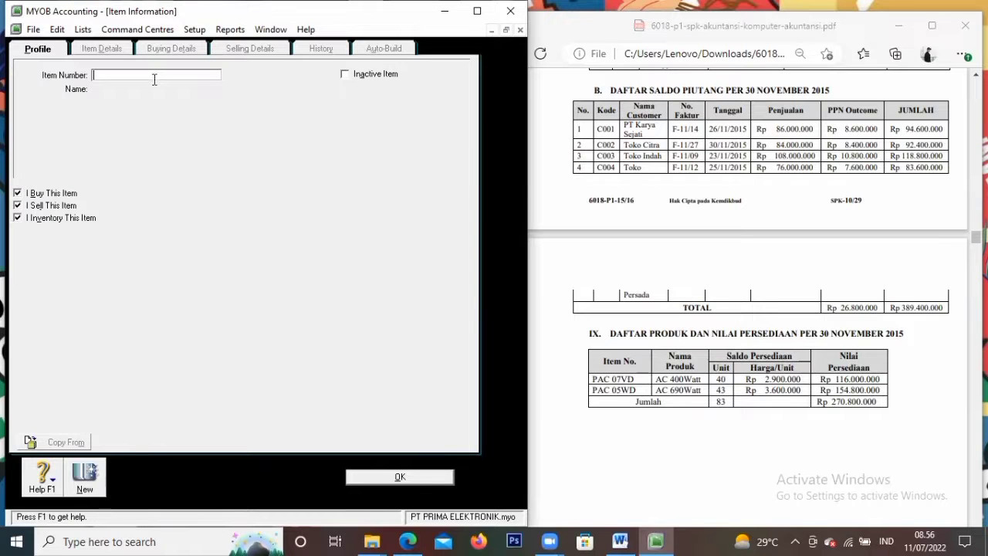
Create item PAC05WD named 'AC 690Watt', review its buying and selling details, and save it
text(PAC05WD)
key(Tab)
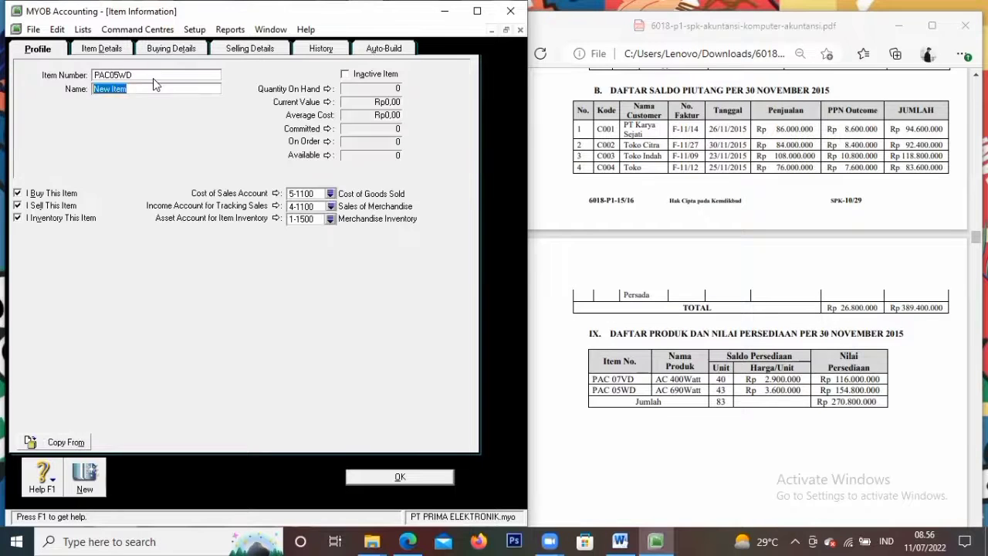
text(AC 690Watt)
key(BackSpace)
key(BackSpace)
text(tt)
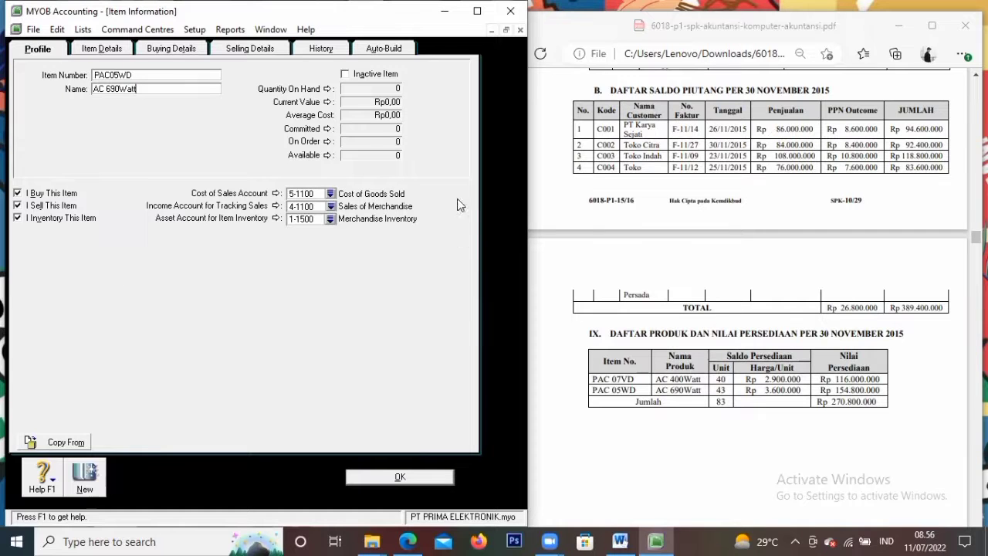
click(171, 49)
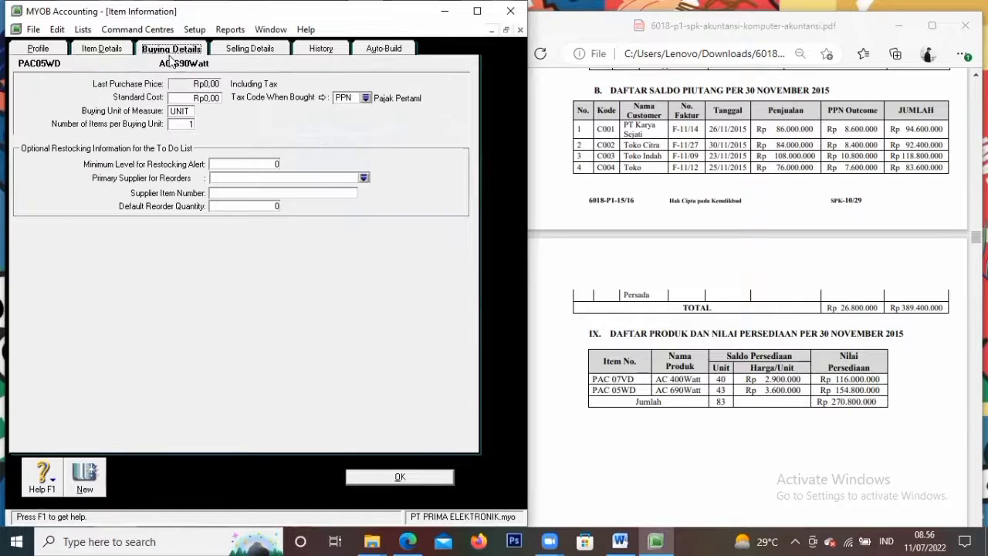
click(255, 50)
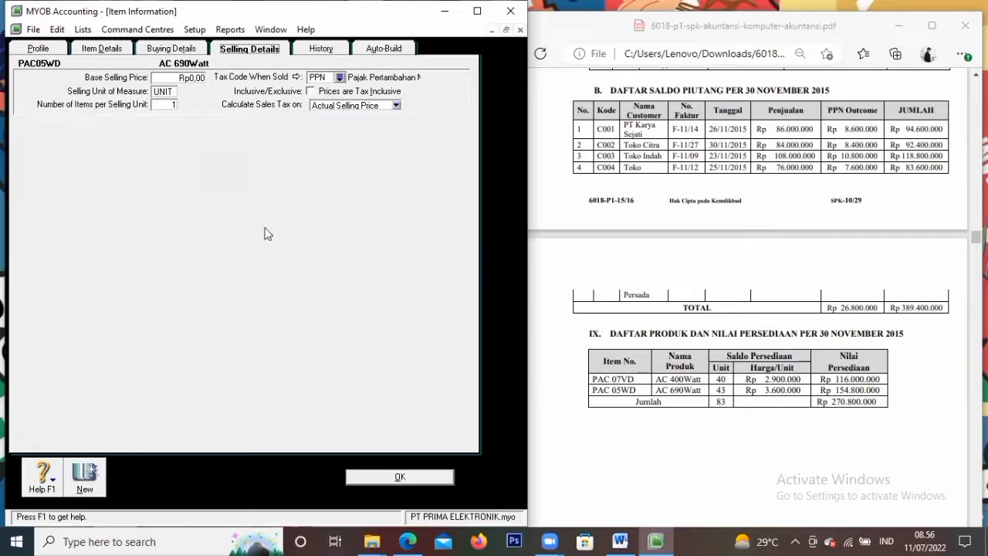
click(378, 477)
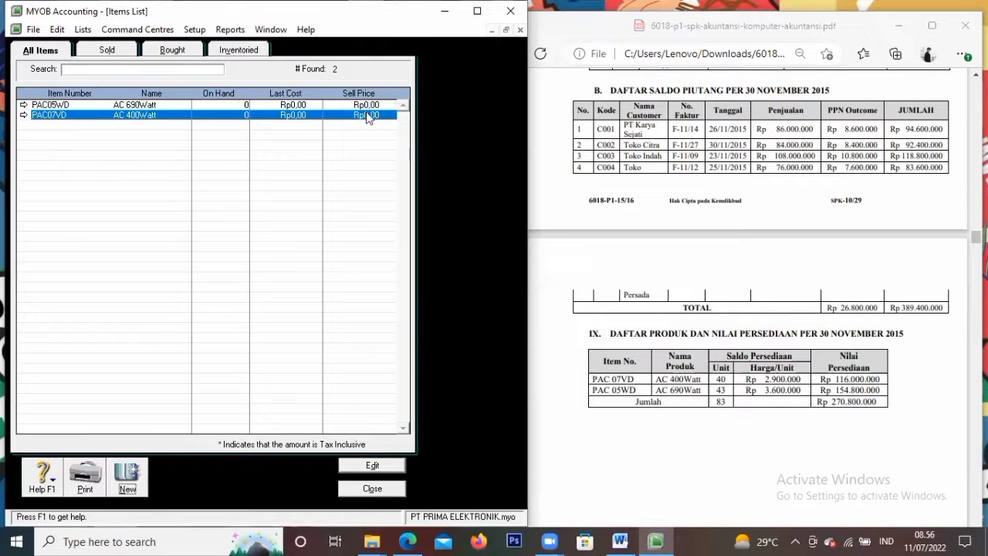
Count inventory at 43 PAC05WD and 40 PAC07VD units and choose to adjust stock
click(388, 489)
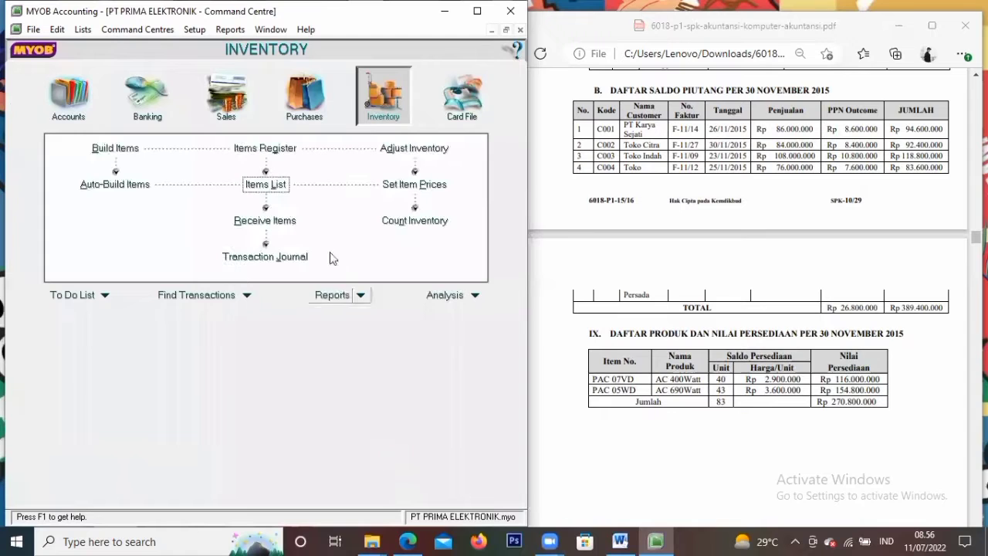
click(395, 225)
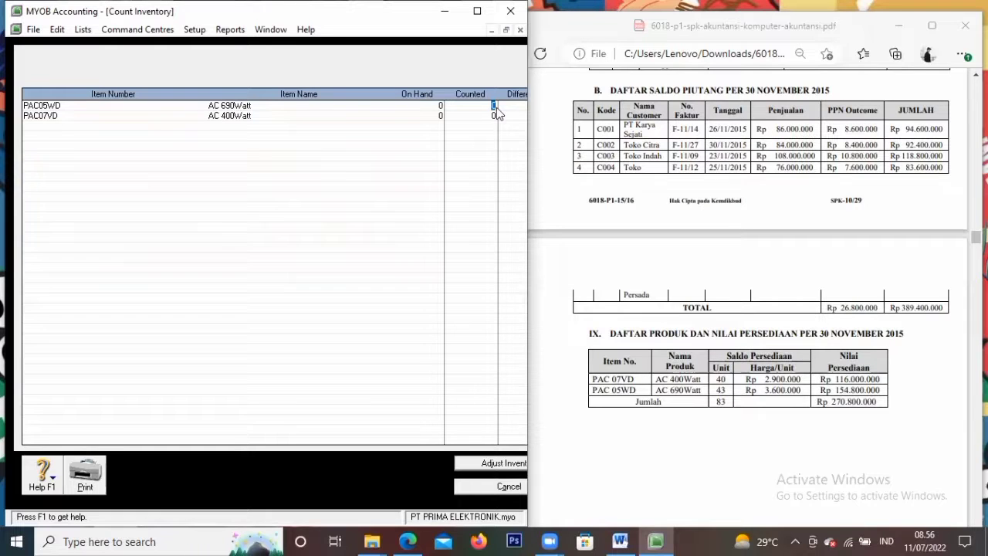
text(43)
click(472, 461)
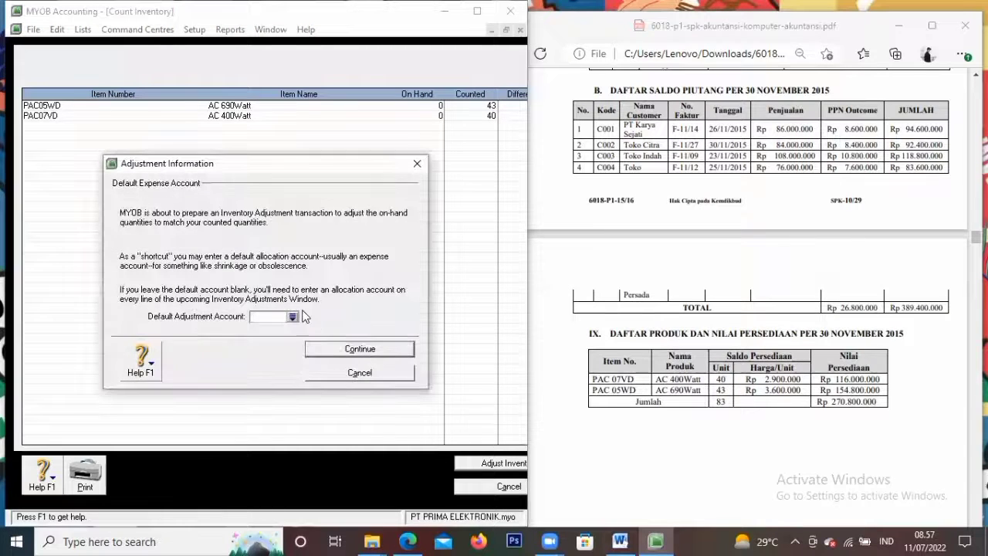
Use 1-1500 Merchandise Inventory as the default adjustment account and treat it as opening balances
click(293, 317)
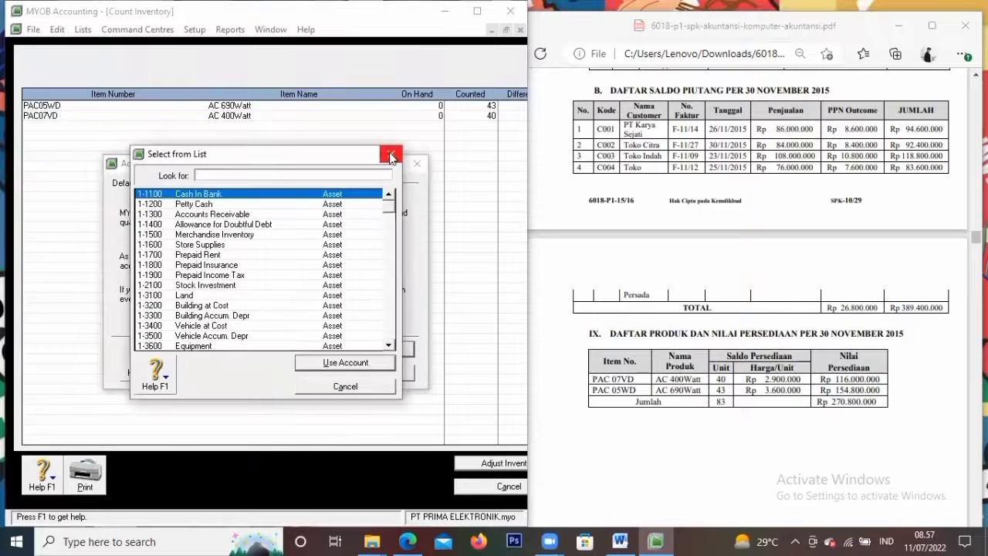
double_click(345, 236)
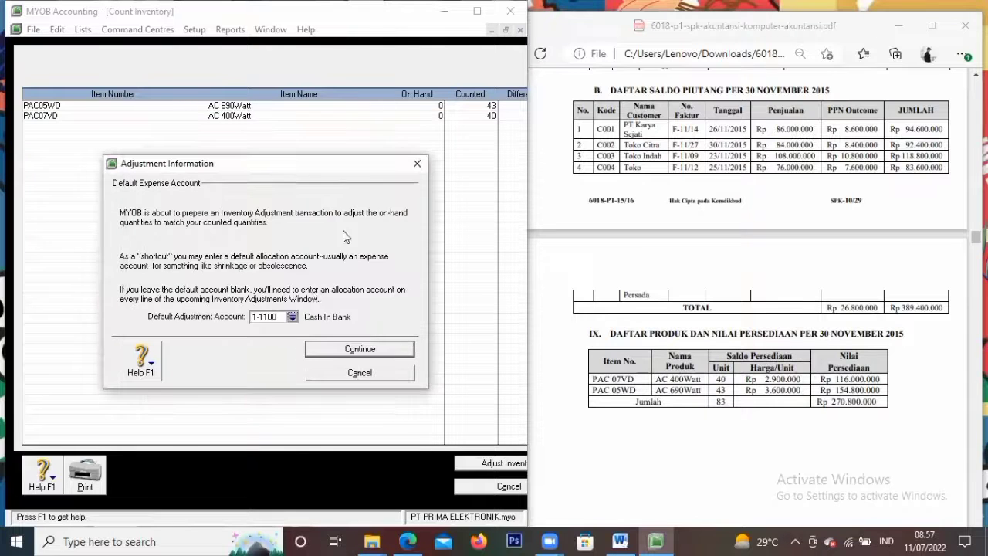
click(294, 322)
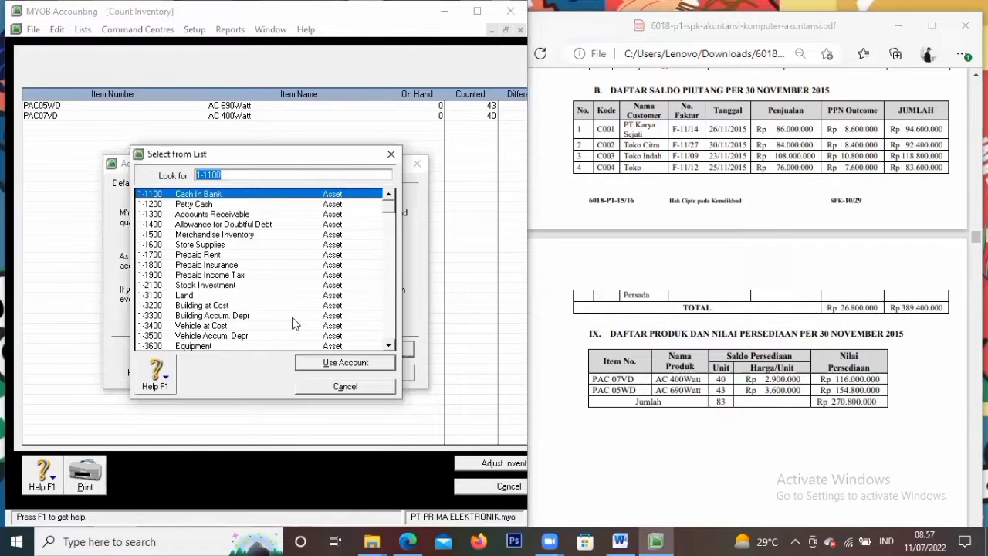
click(247, 225)
click(246, 235)
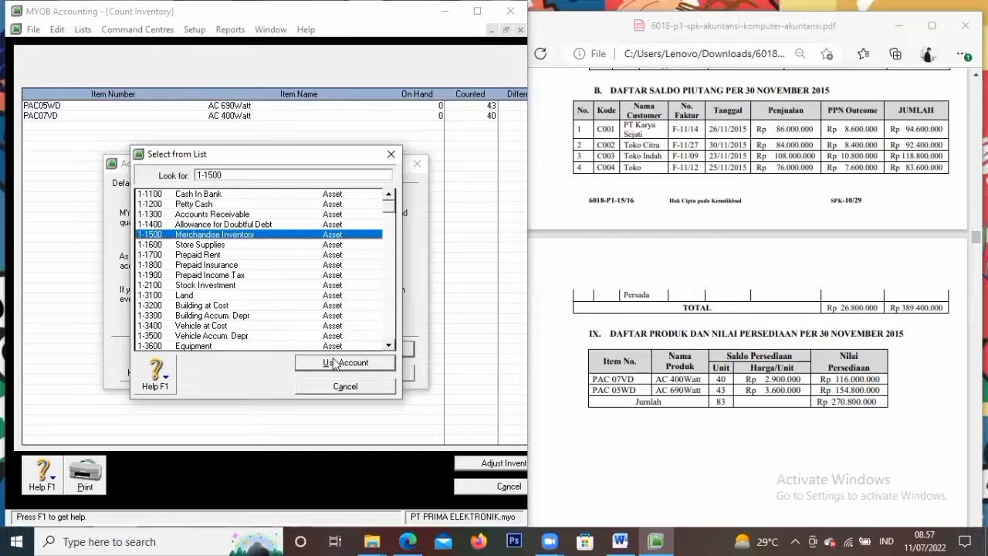
click(337, 361)
click(360, 348)
click(359, 349)
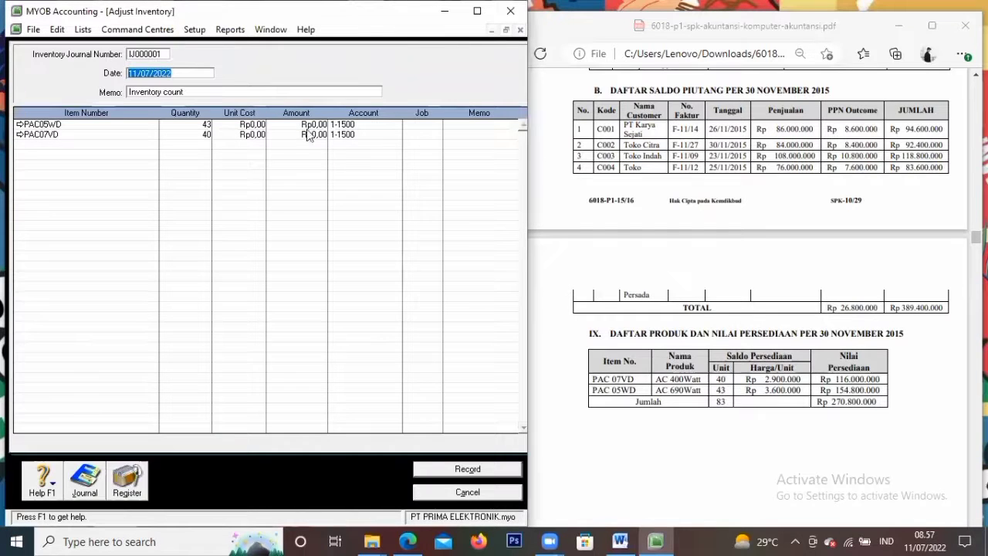
Enter unit costs of 3.600.000 for PAC05WD and 2.900.000 for PAC07VD
click(252, 125)
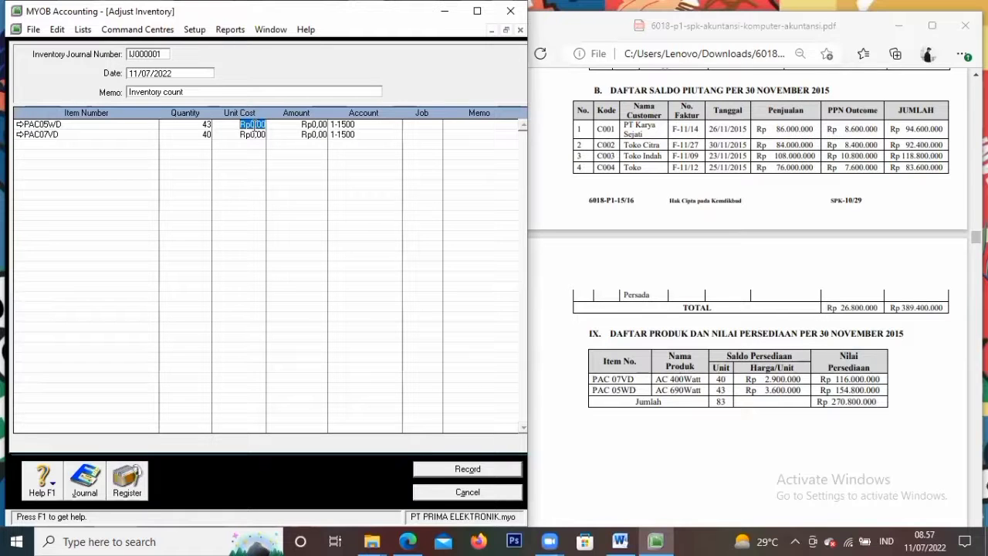
text(290000)
key(BackSpace)
key(BackSpace)
text(3.600.000)
key(Tab)
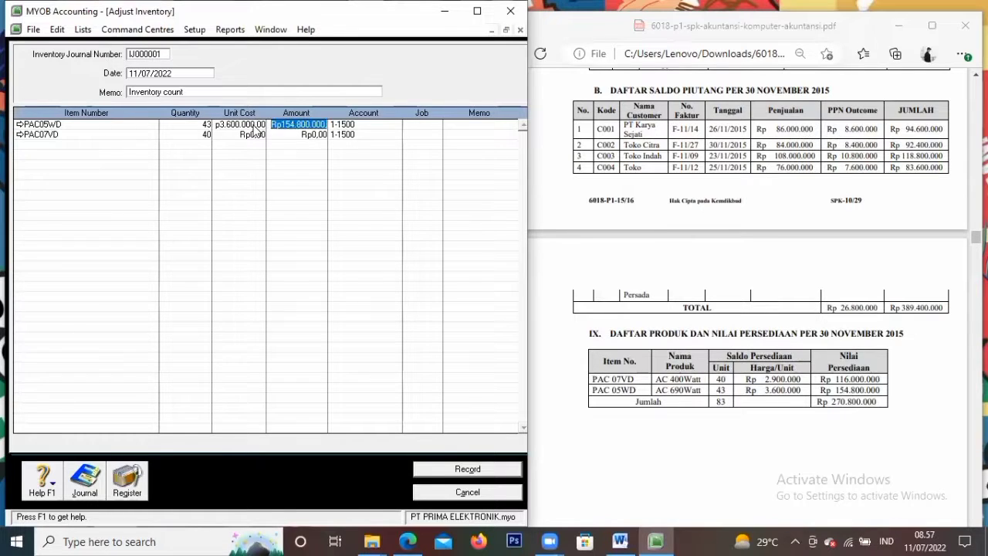
key(Tab)
key(Tab)
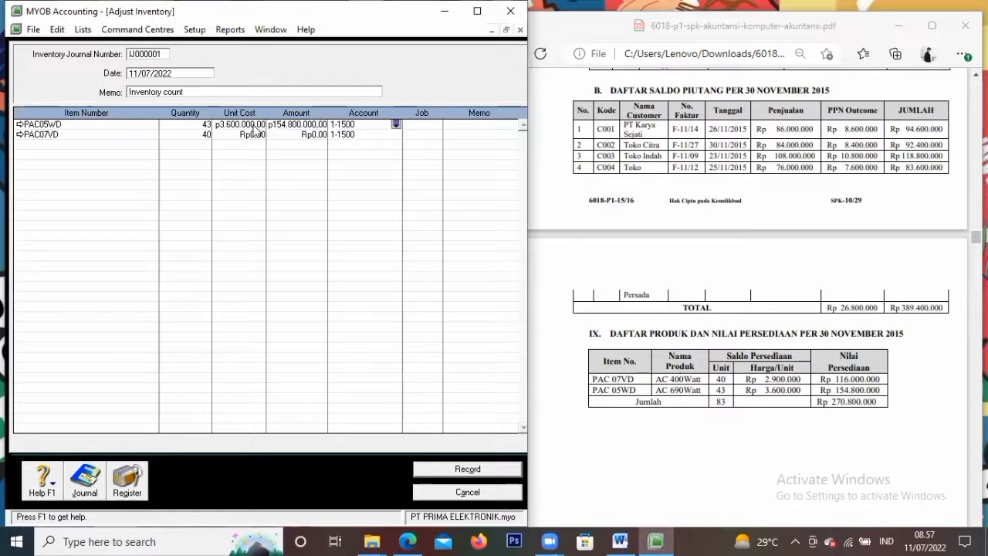
key(Tab)
key(Tab)
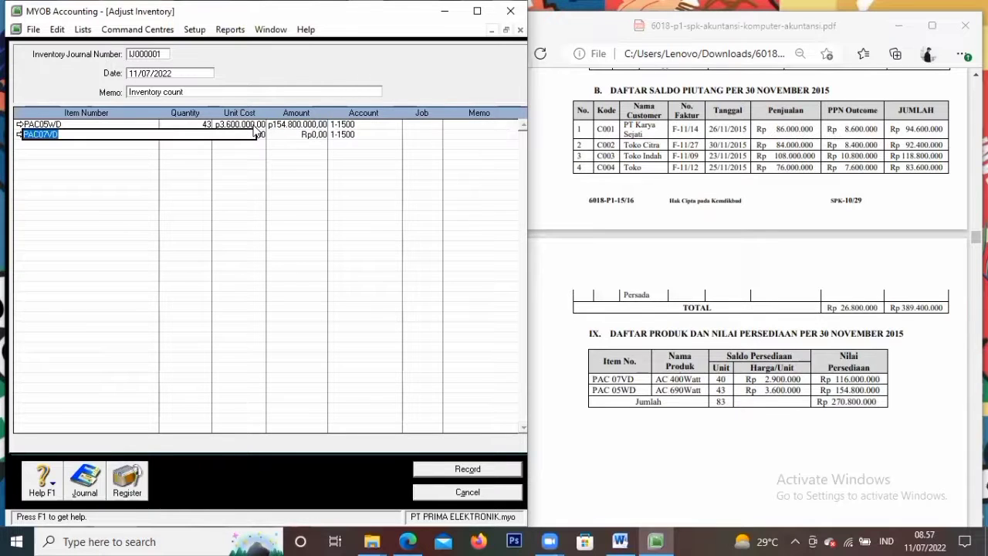
key(Tab)
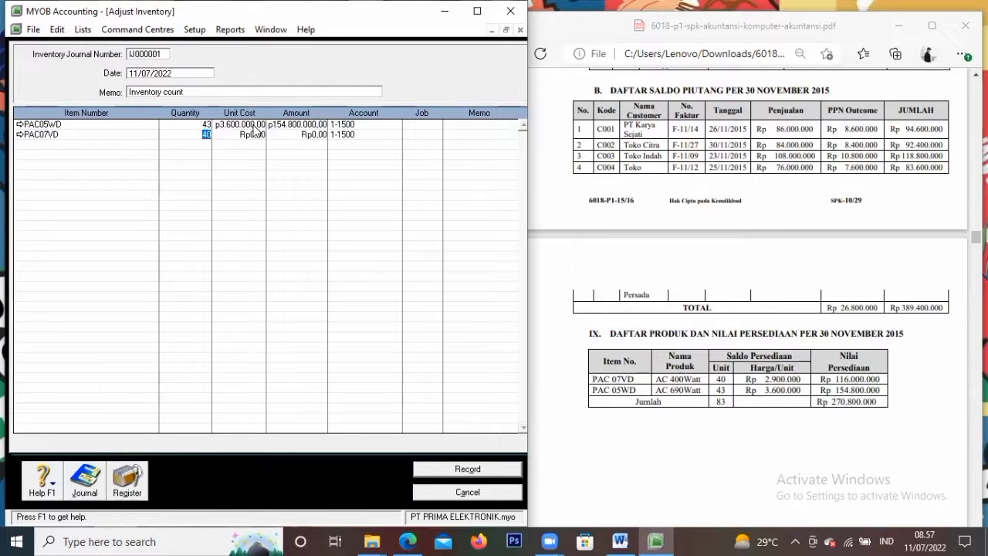
key(Tab)
text(2.900.000)
key(Tab)
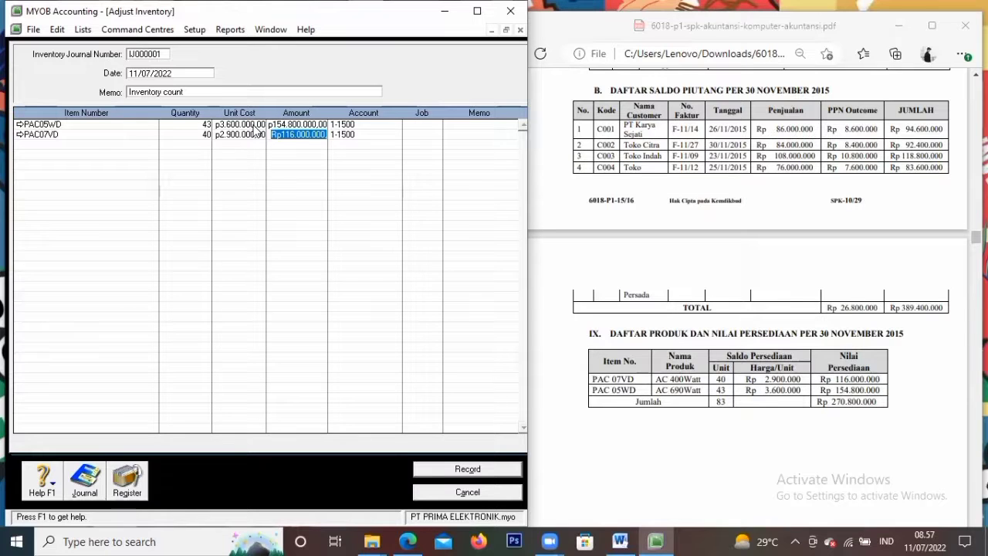
key(Tab)
key(Tab)
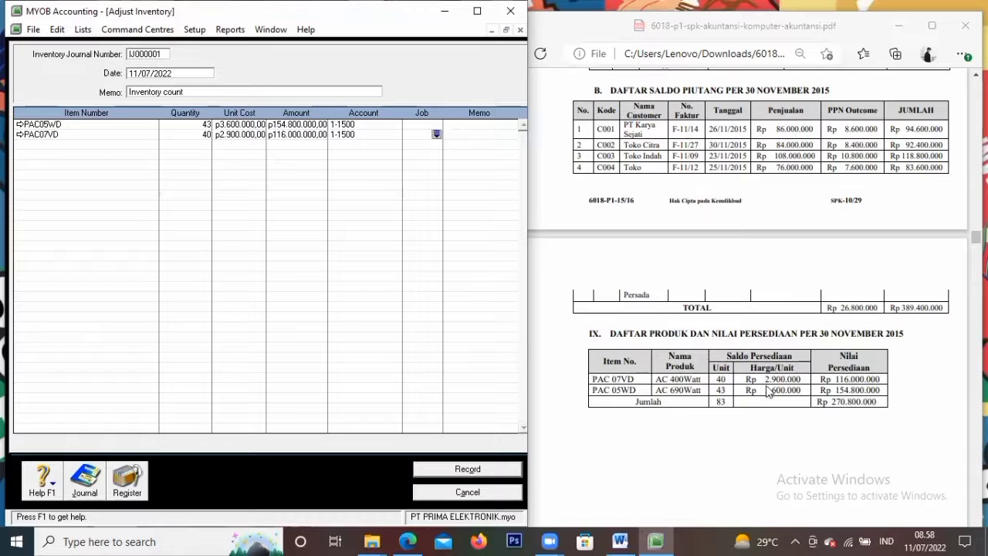
Date the adjustment 30/11/2015 with memo 'Saldo Awal Persediaan Barang Dagang' and record it
click(199, 75)
key(BackSpace)
text(30/11/2015)
key(Tab)
key(BackSpace)
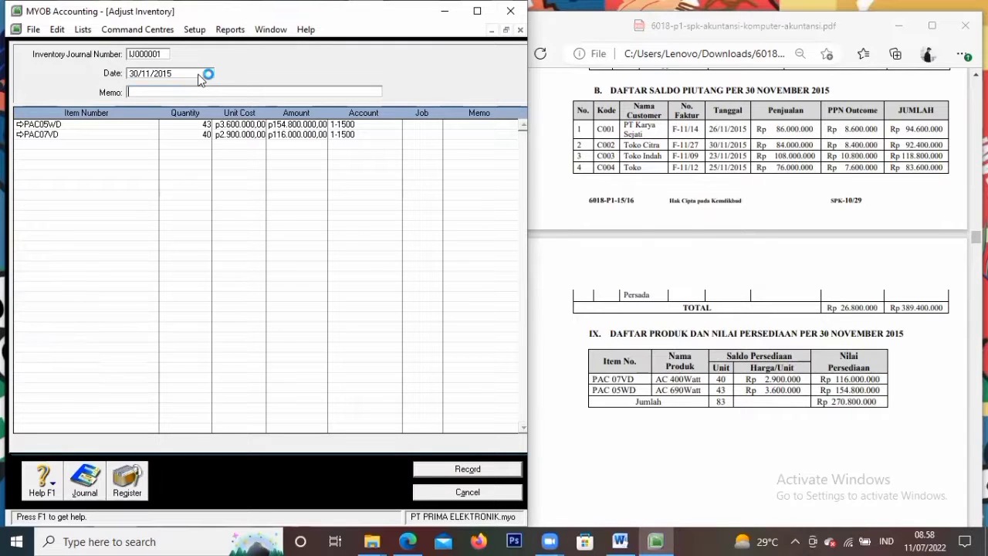
text(Saldo Awal Persediaan Barang Dagang)
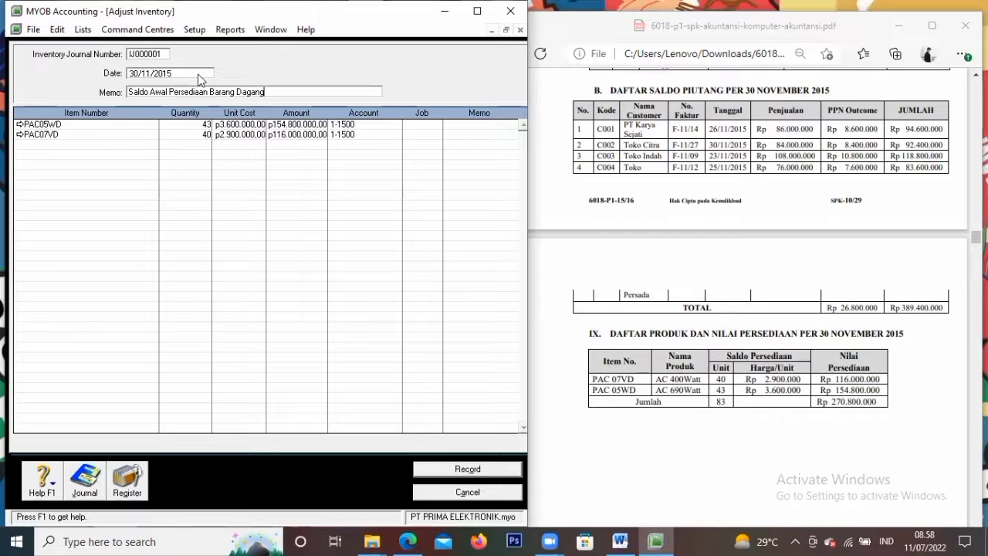
click(478, 470)
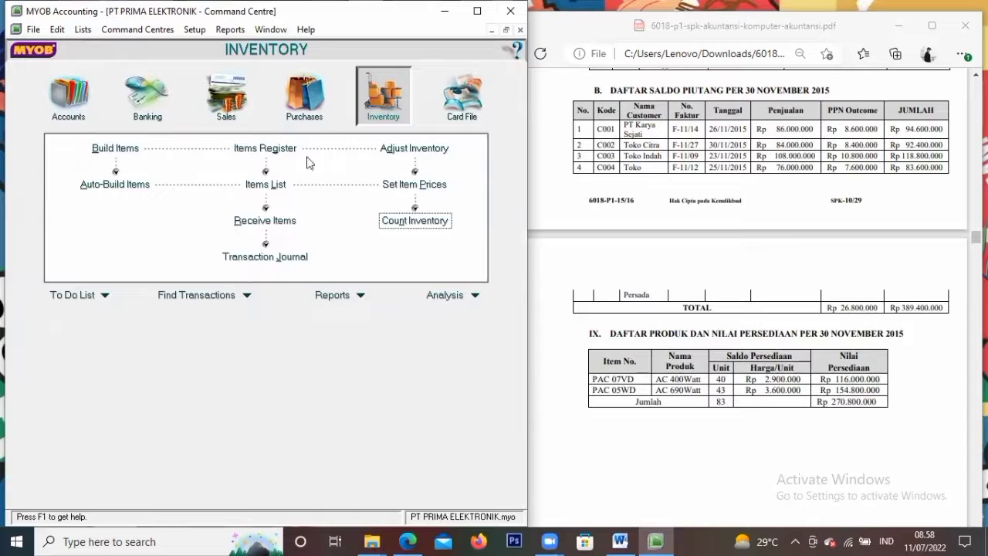
Open the Transaction Journal and set the Dated From date to 01/11/2015
click(271, 262)
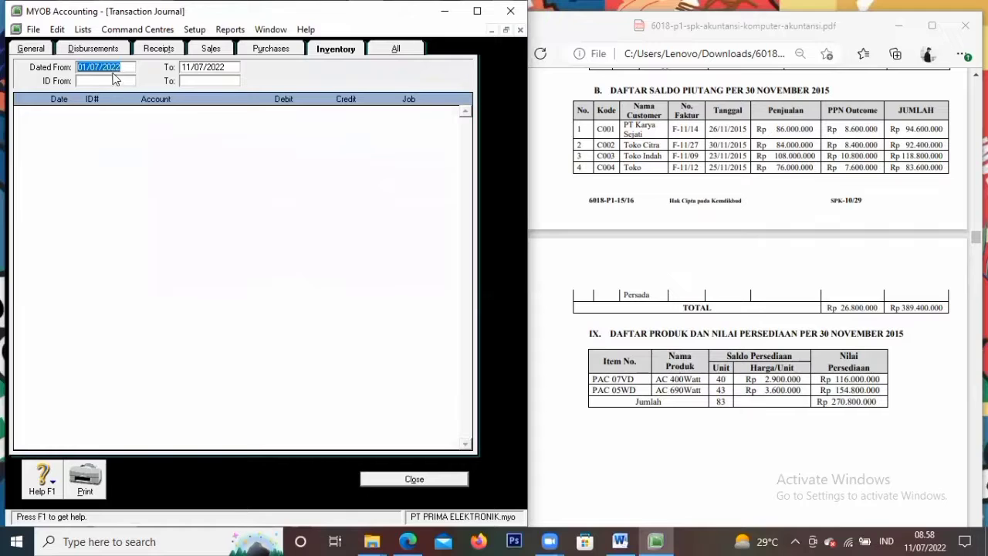
click(206, 70)
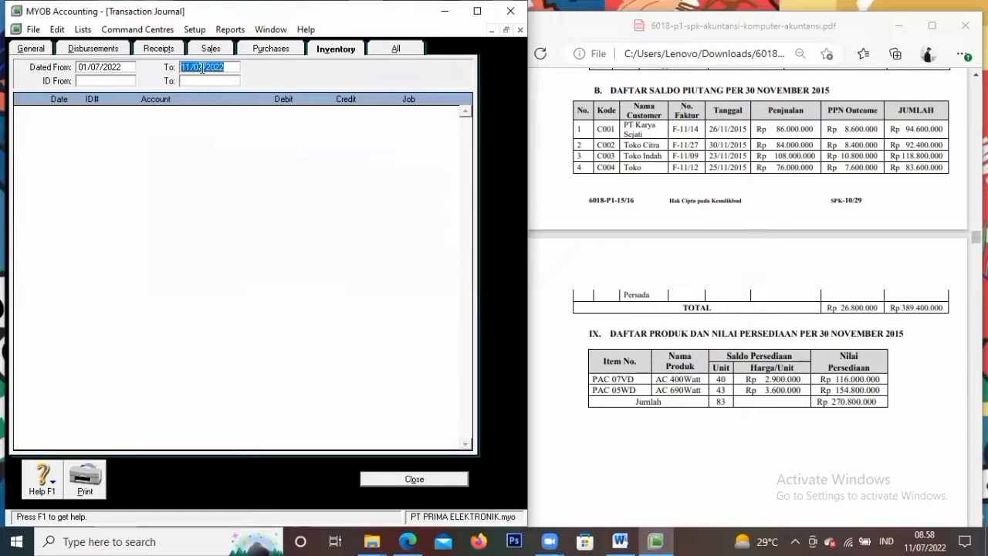
click(91, 68)
click(97, 67)
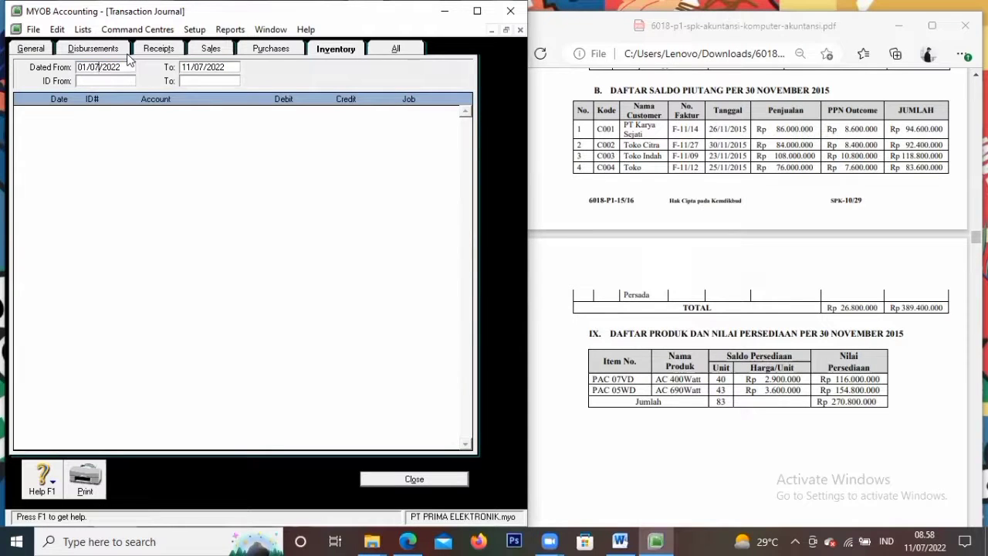
key(BackSpace)
key(BackSpace)
text(11)
key(BackSpace)
key(BackSpace)
text(15)
Set the journal's To date to 31/12/2015
click(190, 69)
click(189, 70)
key(BackSpace)
key(BackSpace)
text(31)
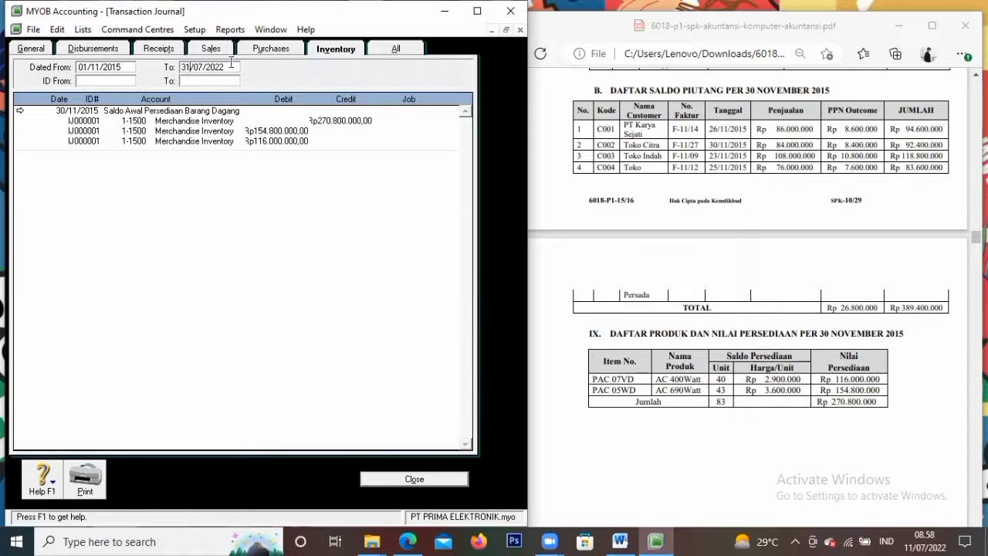
key(BackSpace)
key(BackSpace)
text(12)
key(Right)
key(Right)
key(Right)
key(Right)
key(BackSpace)
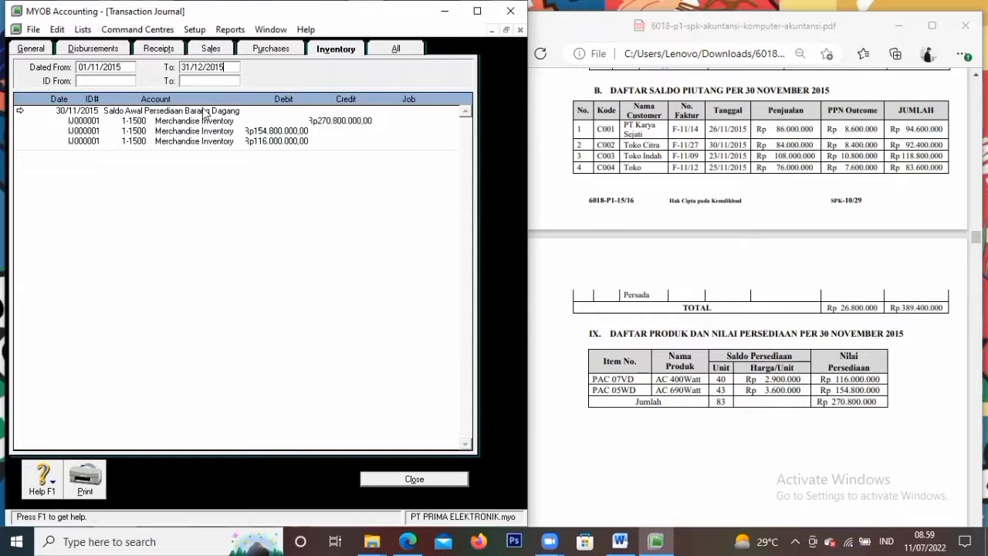
Review the opening Purchases, Sales and Receipts journal entries, then close the Transaction Journal
click(270, 48)
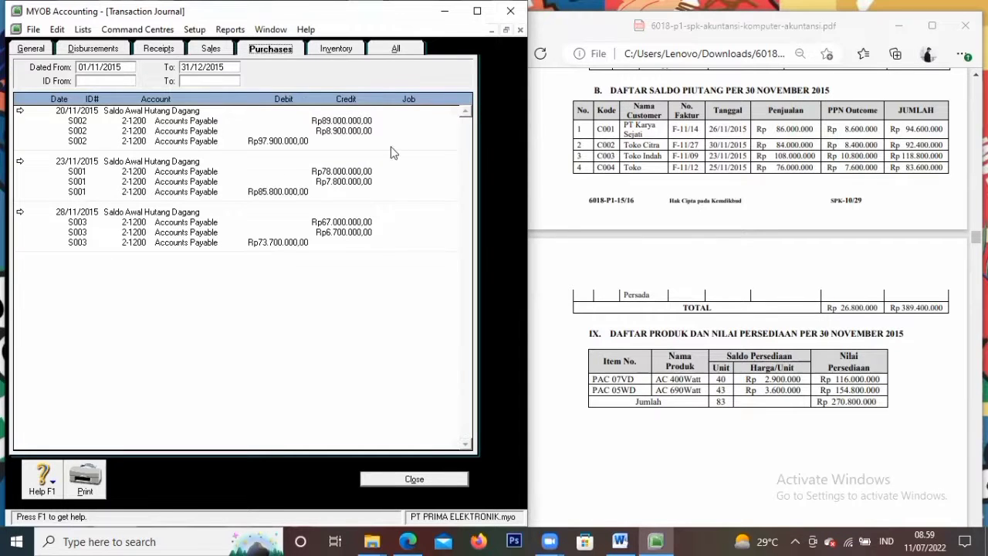
click(212, 50)
click(161, 50)
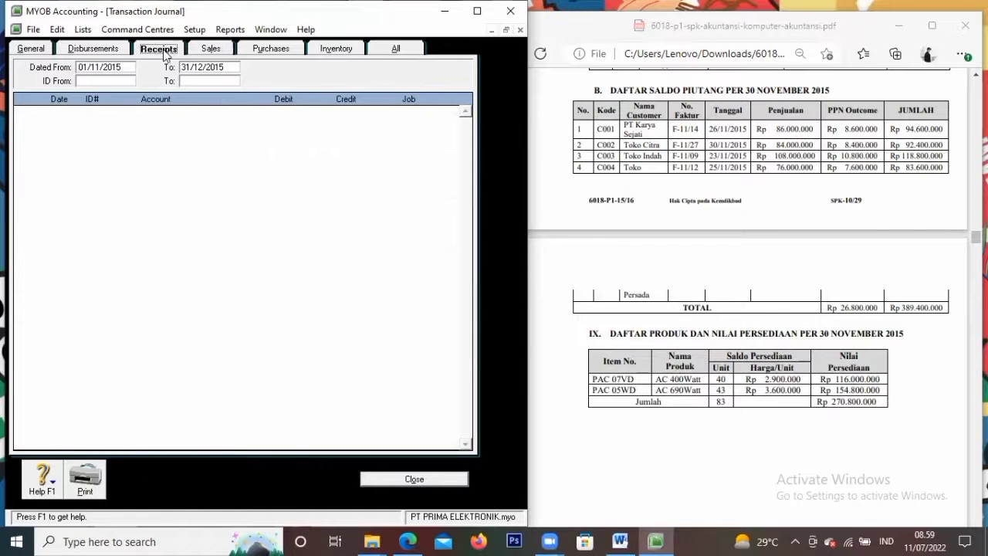
click(210, 50)
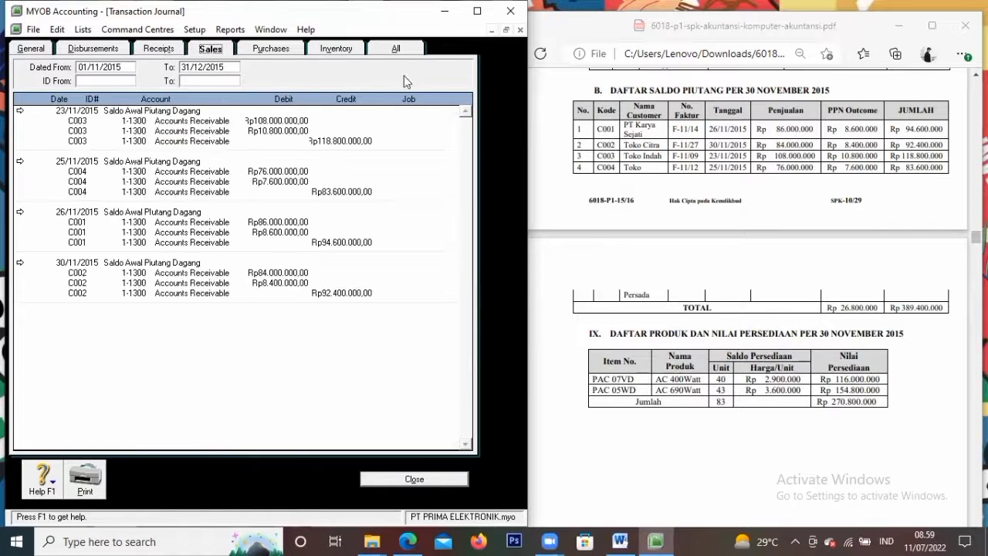
click(390, 480)
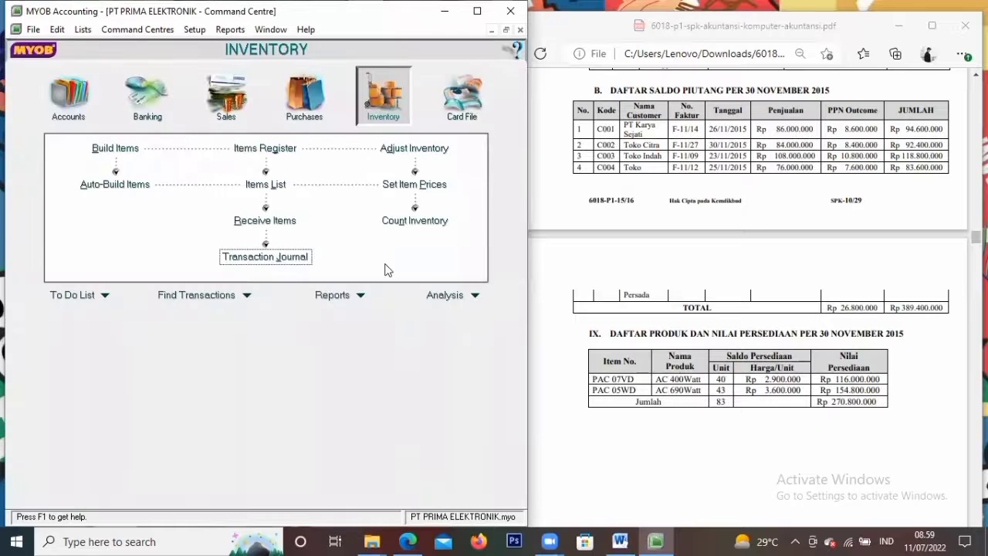
Open and cancel Adjust Inventory, then check the Set Item Prices list
click(415, 149)
click(469, 493)
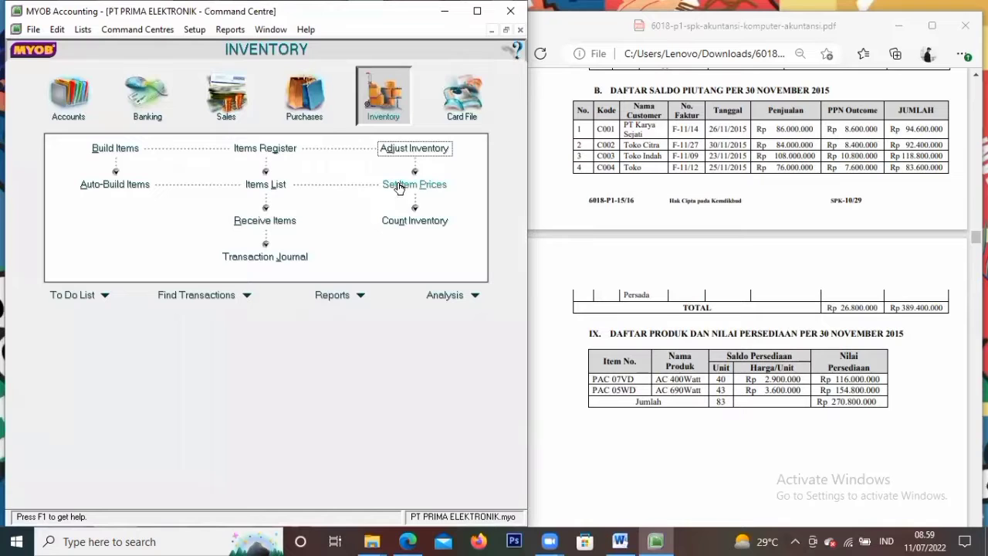
click(399, 188)
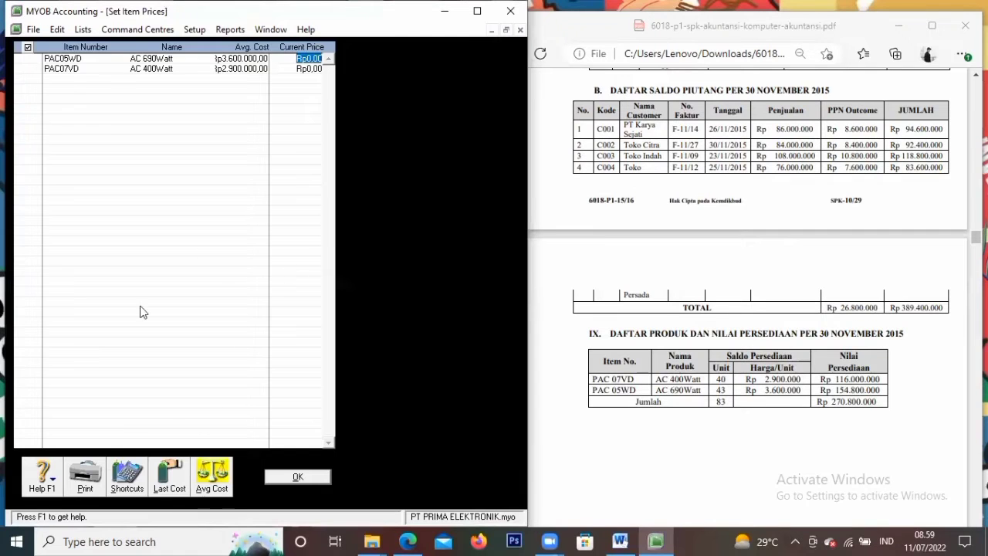
click(271, 479)
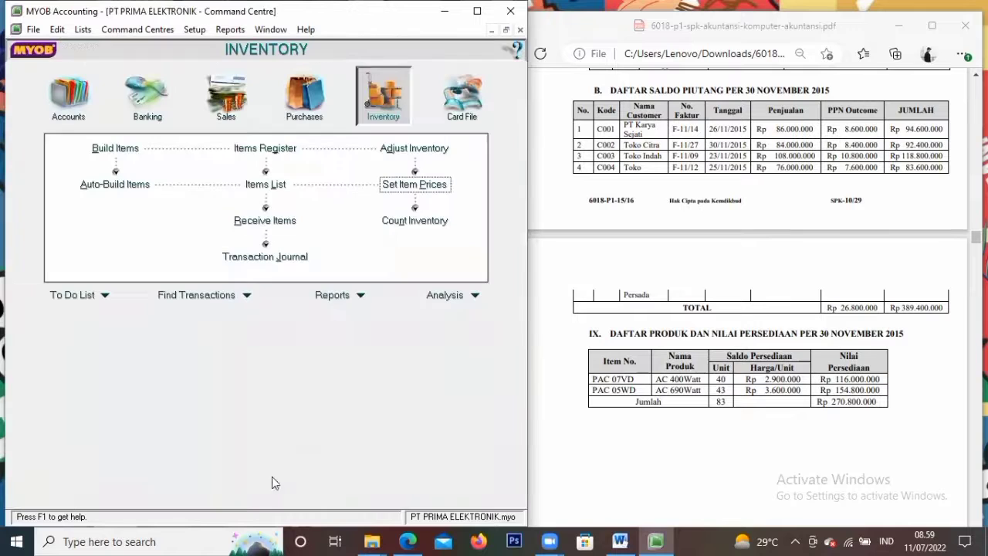
Scroll the exercise PDF to Dokumen 1, the Rp 9.500.000 wages payment, and go to Banking
scroll(732, 363, down, 2)
click(733, 357)
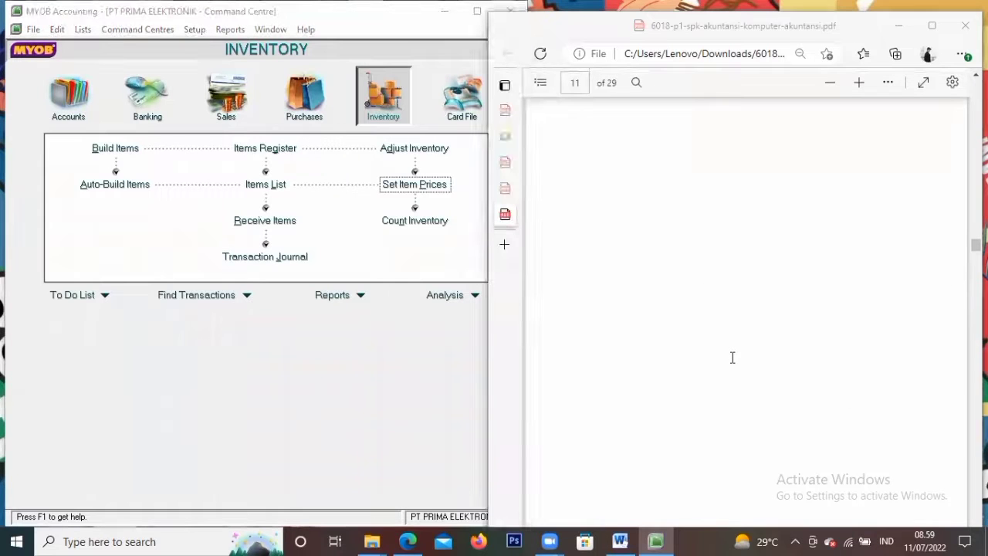
scroll(733, 358, down, 2)
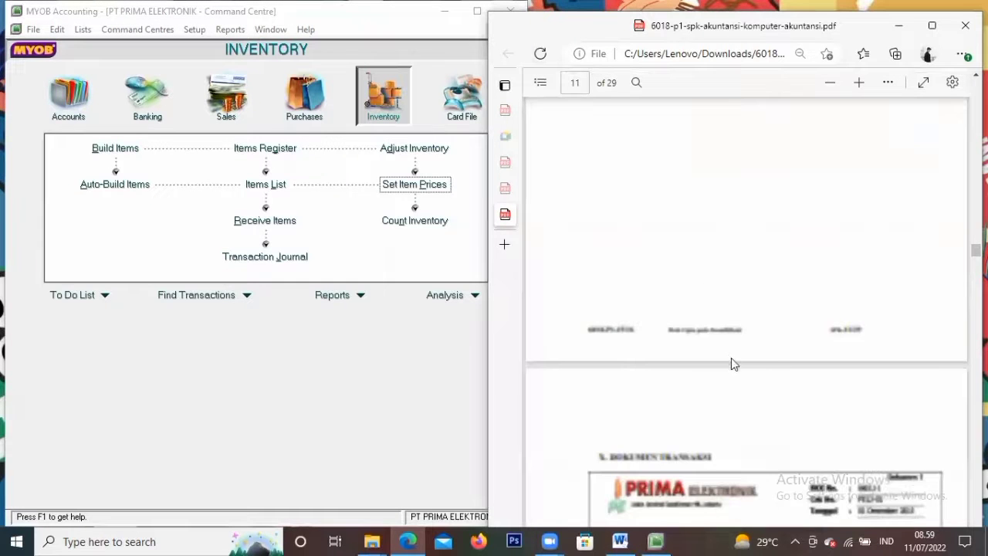
scroll(733, 363, down, 2)
scroll(733, 363, down, 2)
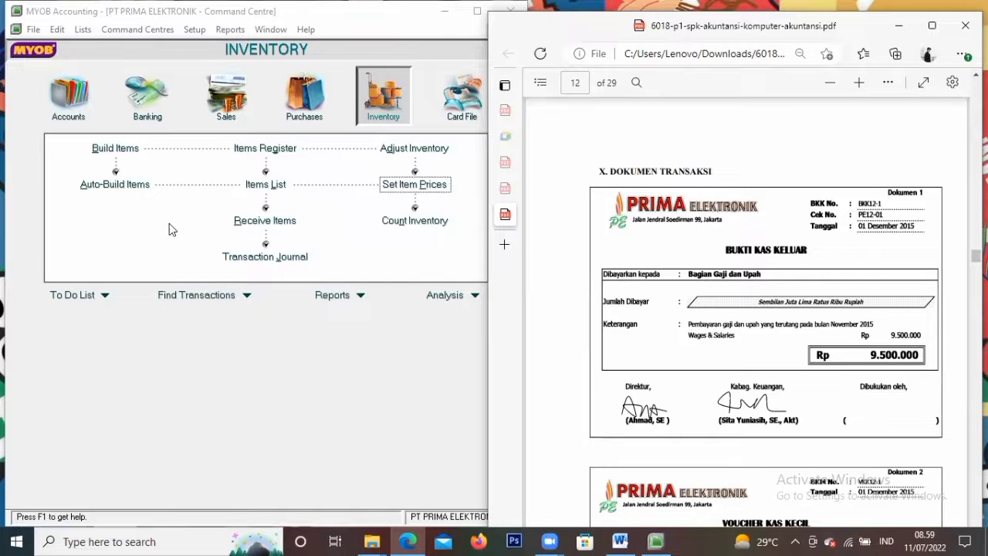
click(147, 108)
Start a Spend Money from 1-1100 Cash In Bank, not tax inclusive, with payee Gaji dan Upah
click(119, 160)
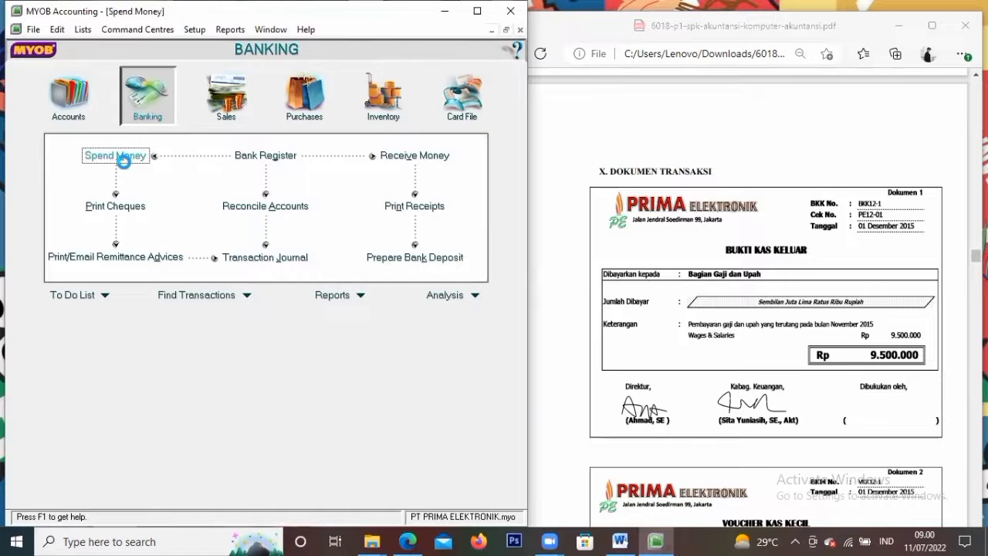
click(118, 57)
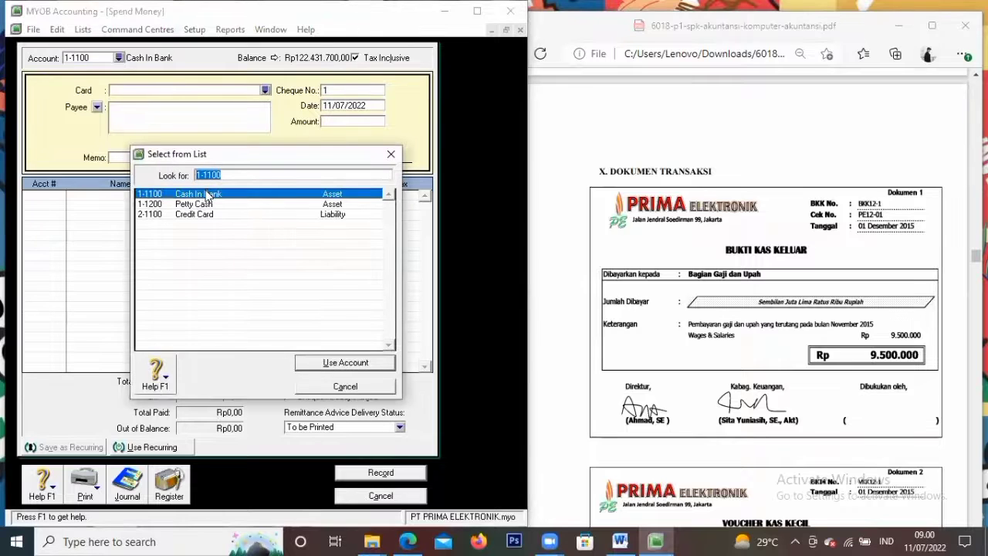
click(339, 367)
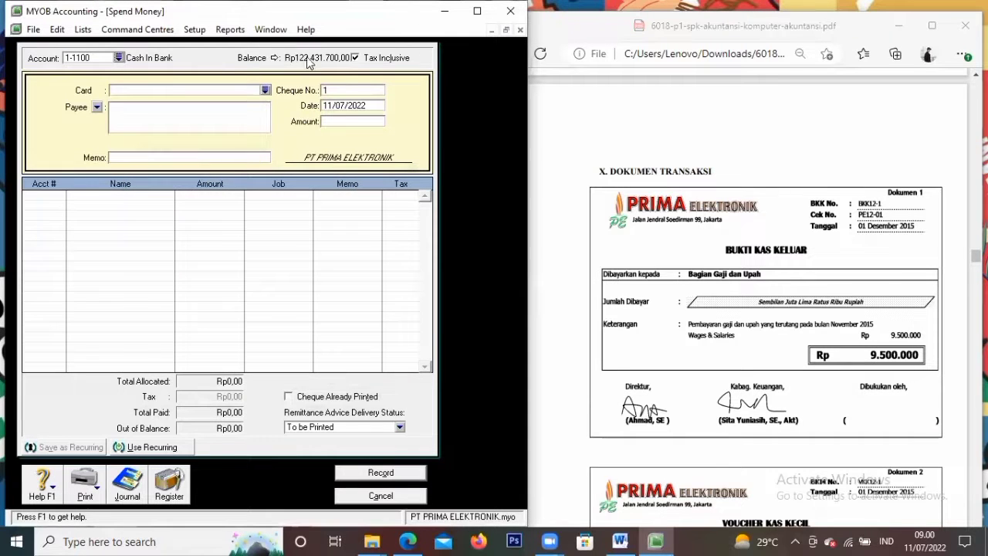
click(356, 58)
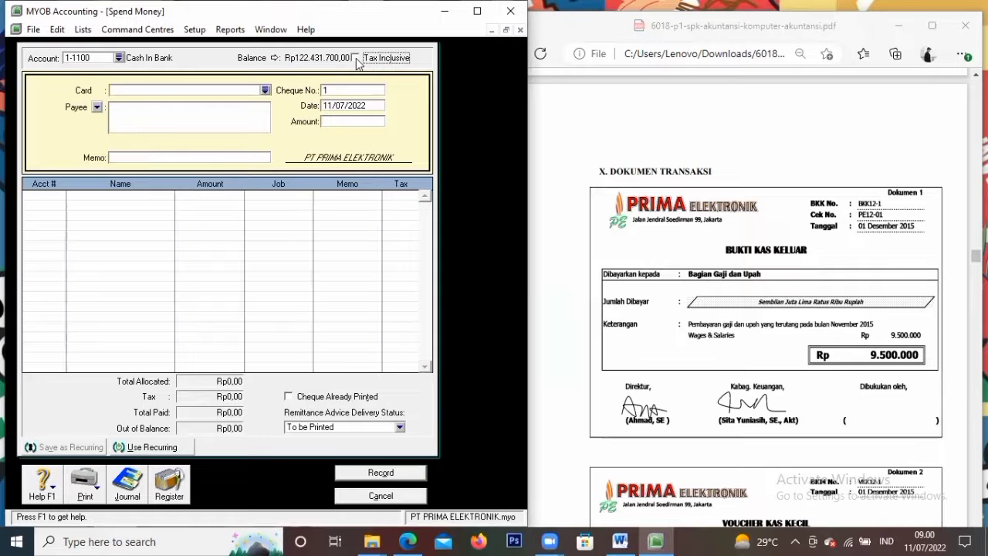
click(265, 91)
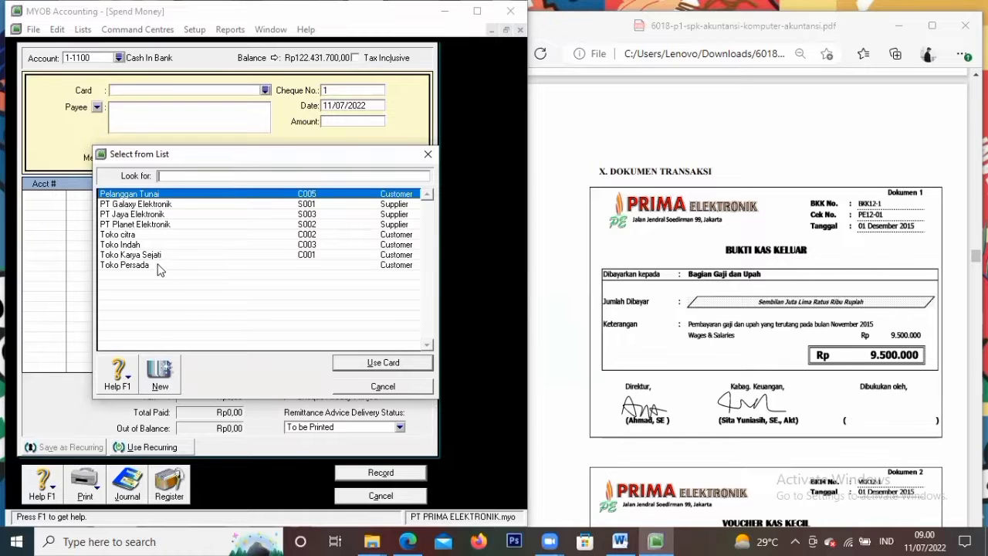
click(351, 391)
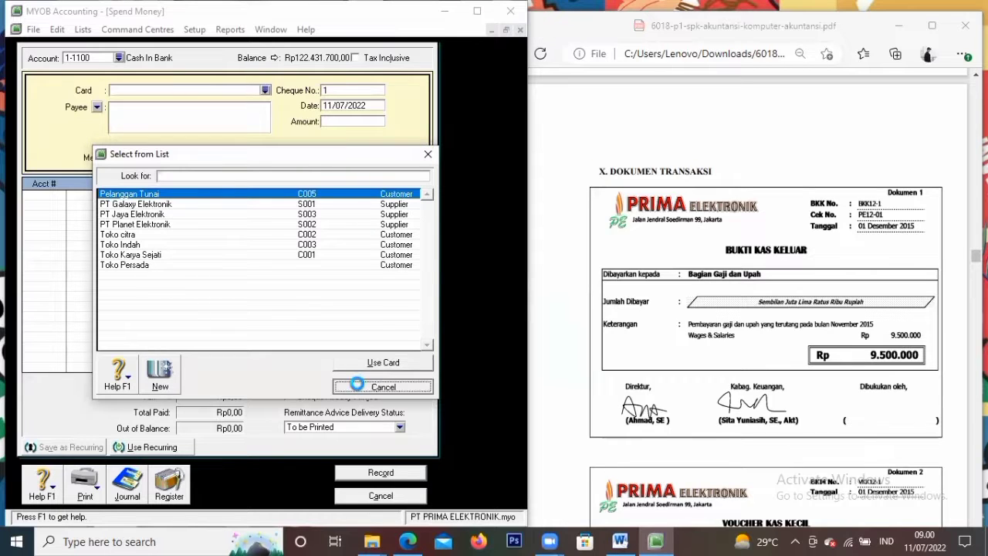
click(178, 112)
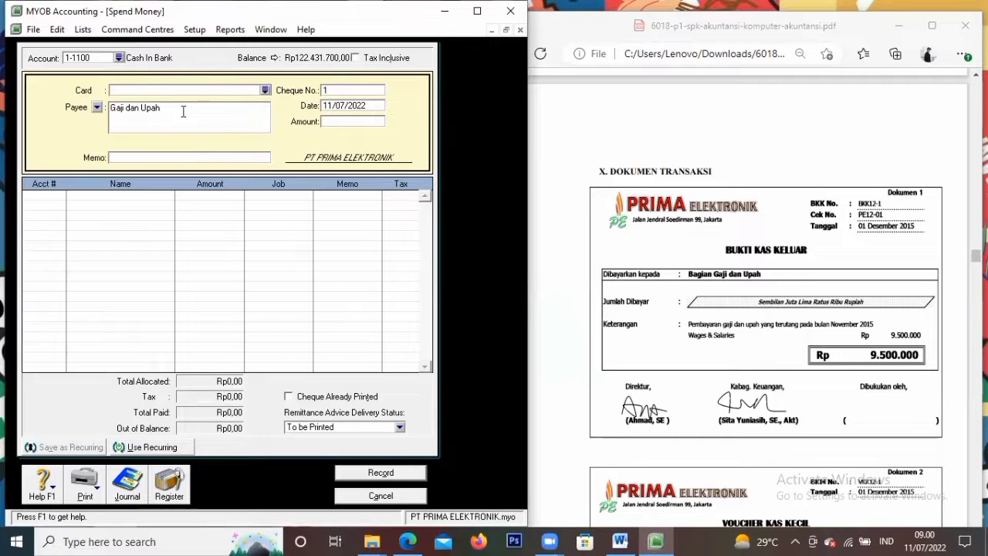
Enter the memo 'Pembayaran Gaji dan Upah' and replace the automatic number with BKK12-1
click(231, 158)
text(Pembayaran)
text( Gaji dan)
text(n U)
text(pah)
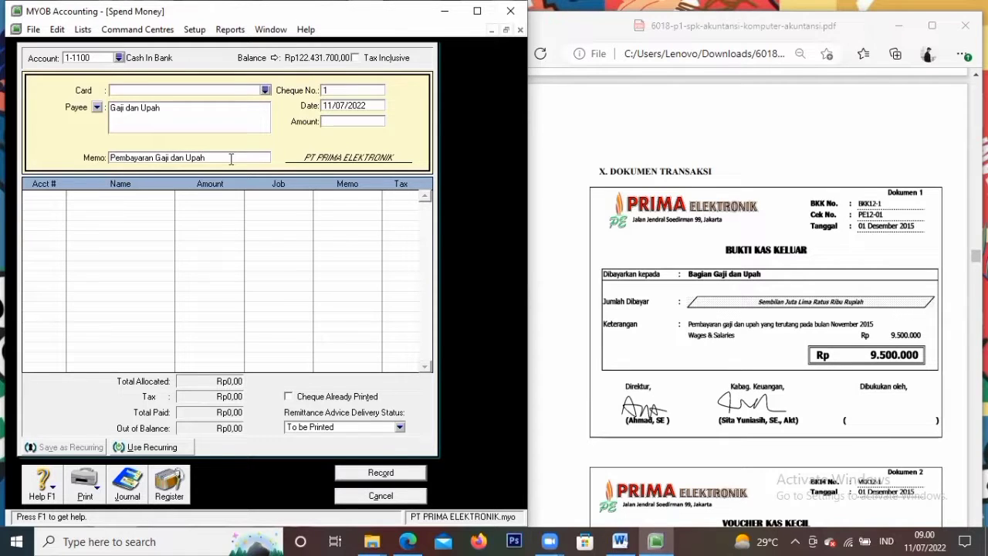
click(335, 92)
key(BackSpace)
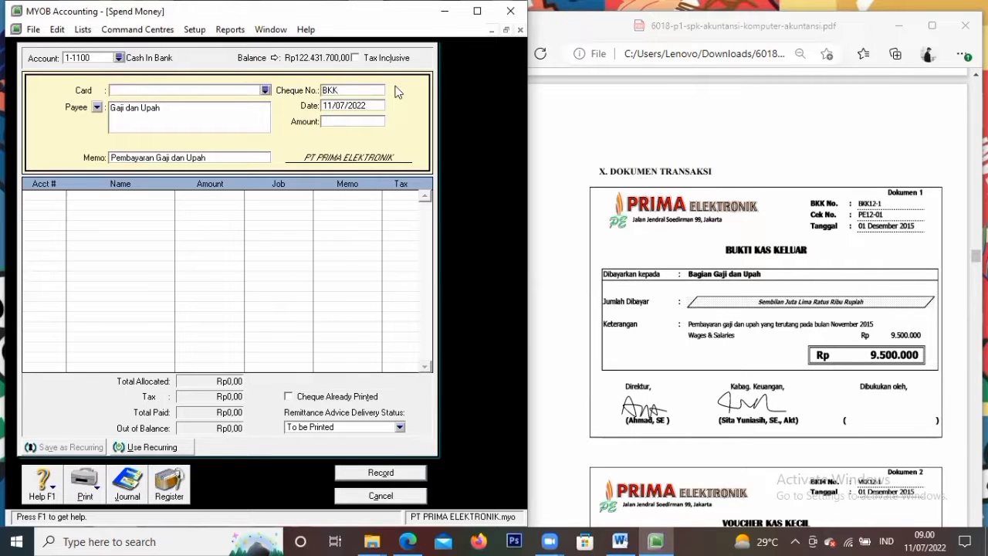
text(BKK12-1)
Date the payment 01/12/2015, set the amount to Rp9.500.000,00, and open the allocation account list
key(Tab)
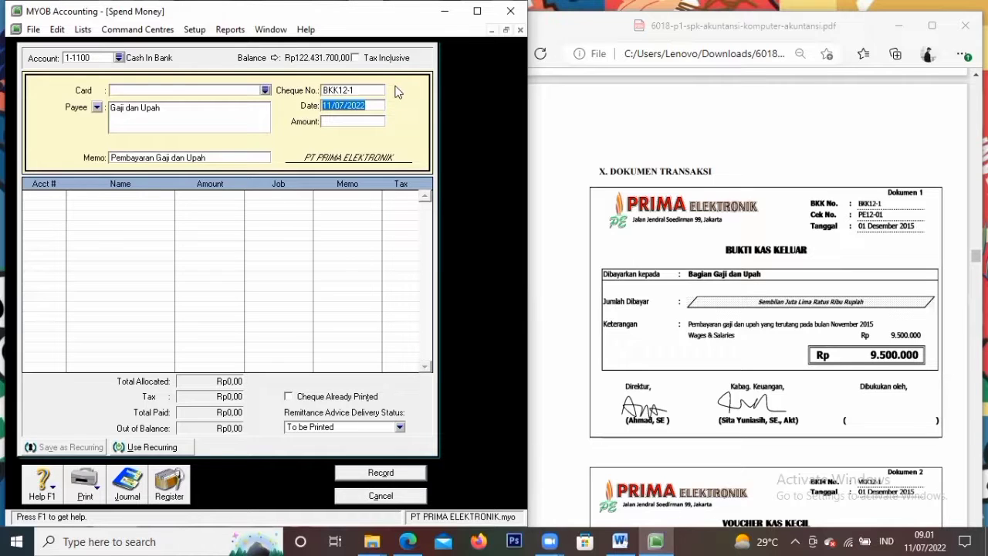
text(1/1)
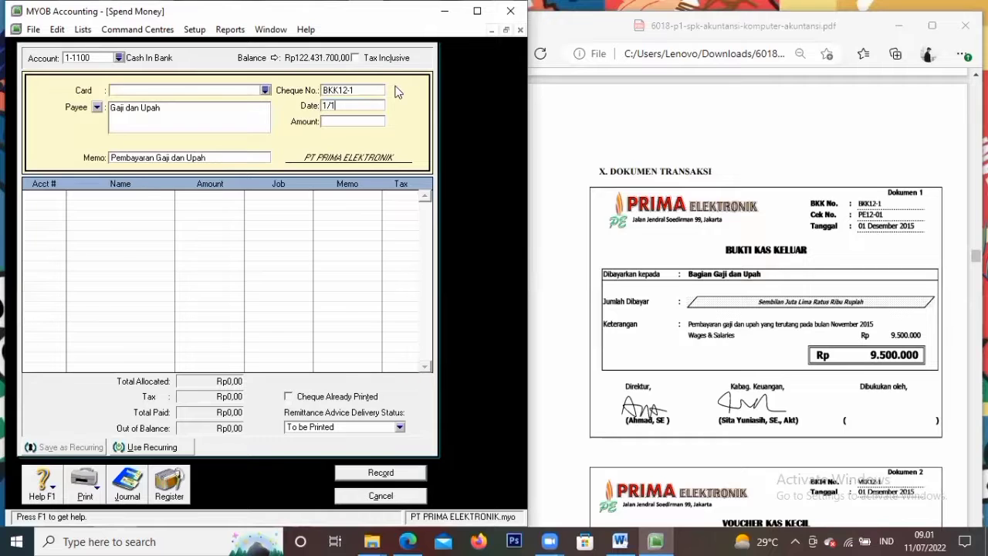
text(2/2015)
key(Tab)
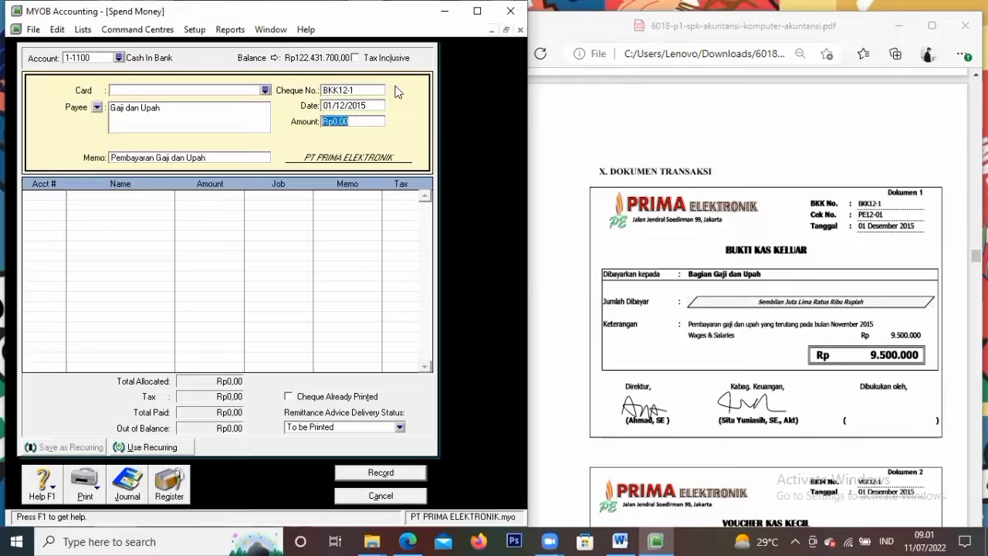
text(9.500.0)
text(00000)
key(Tab)
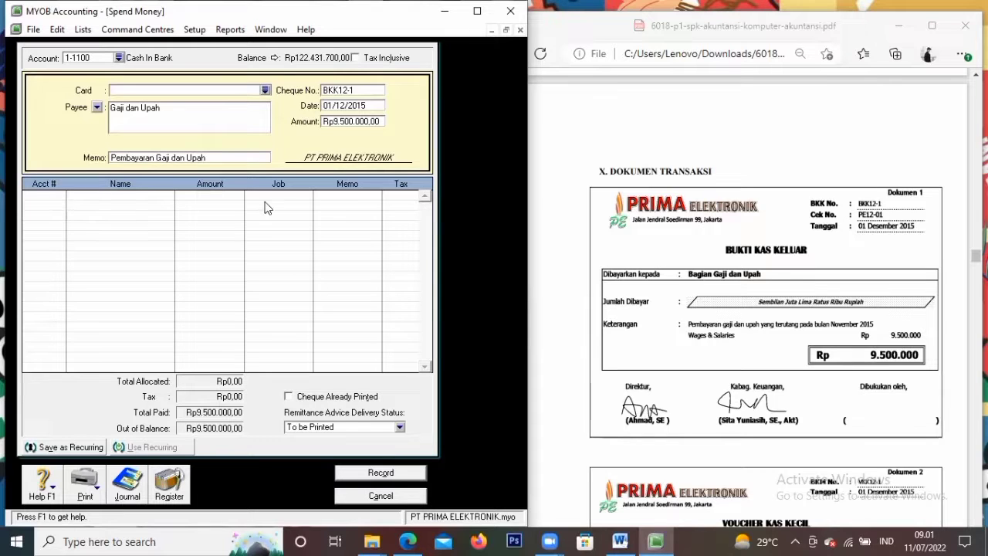
click(147, 208)
click(61, 196)
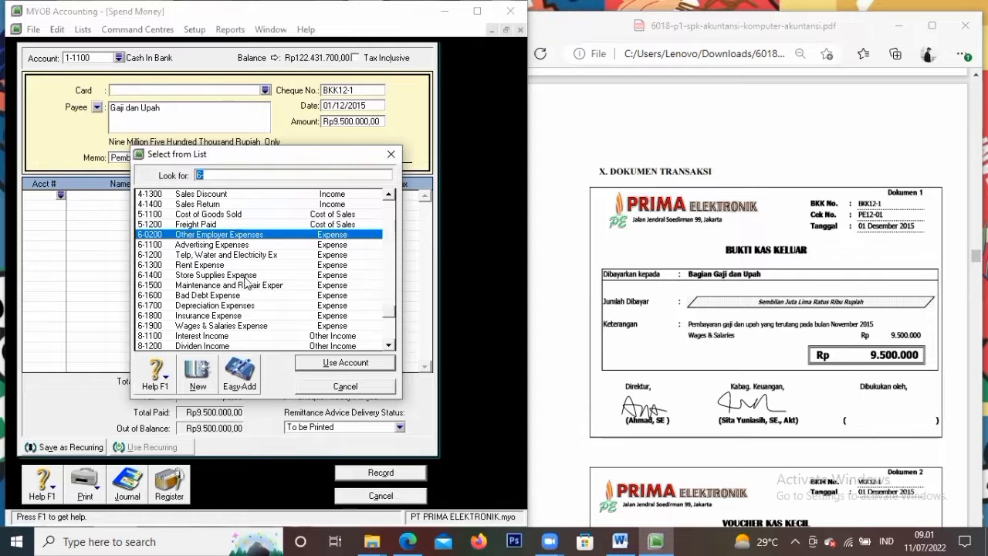
Allocate the Rp9.500.000 wages amount to account 2-1300 Accrued Expense
click(389, 196)
drag(389, 198, 389, 198)
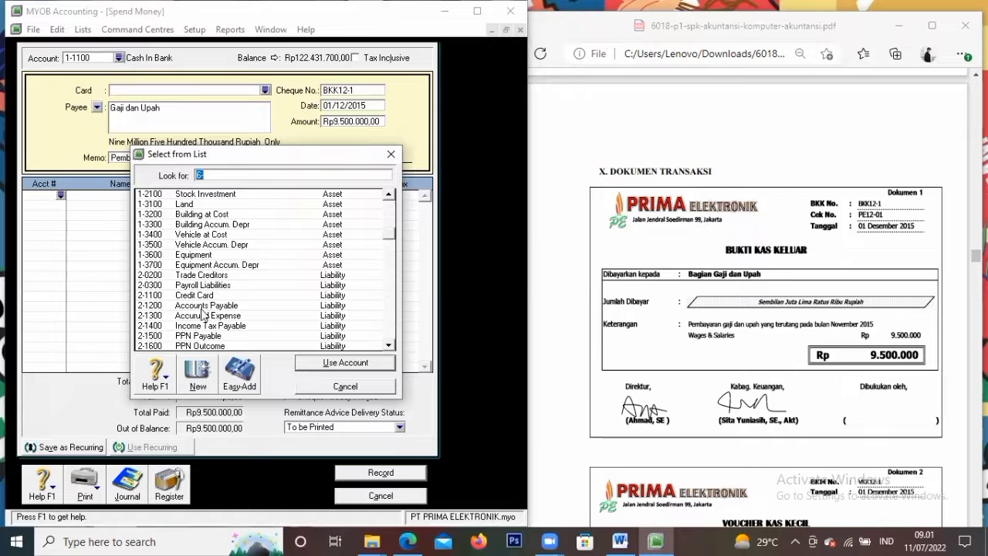
drag(390, 197, 391, 196)
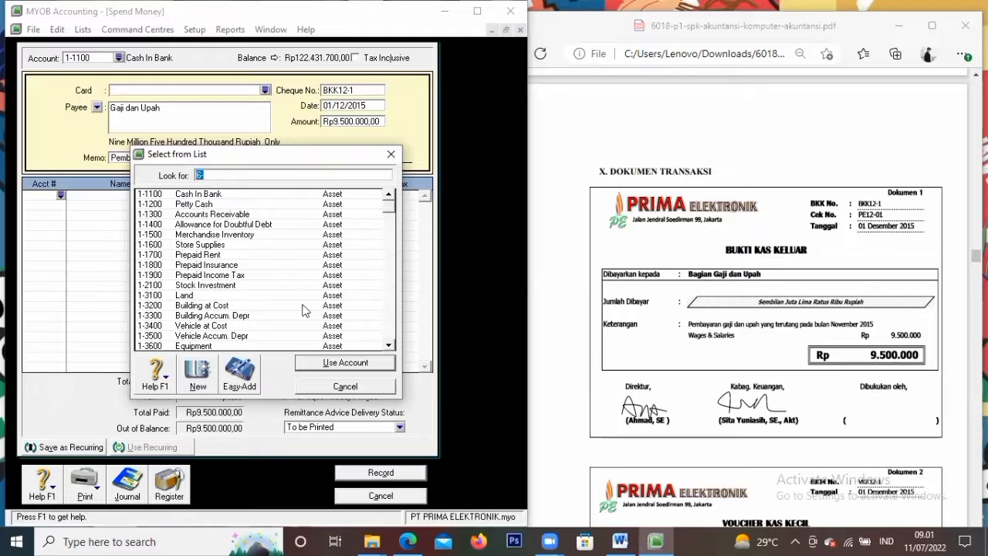
drag(391, 345, 396, 349)
drag(389, 197, 390, 197)
click(391, 195)
click(391, 196)
click(390, 196)
click(391, 195)
click(391, 195)
click(390, 195)
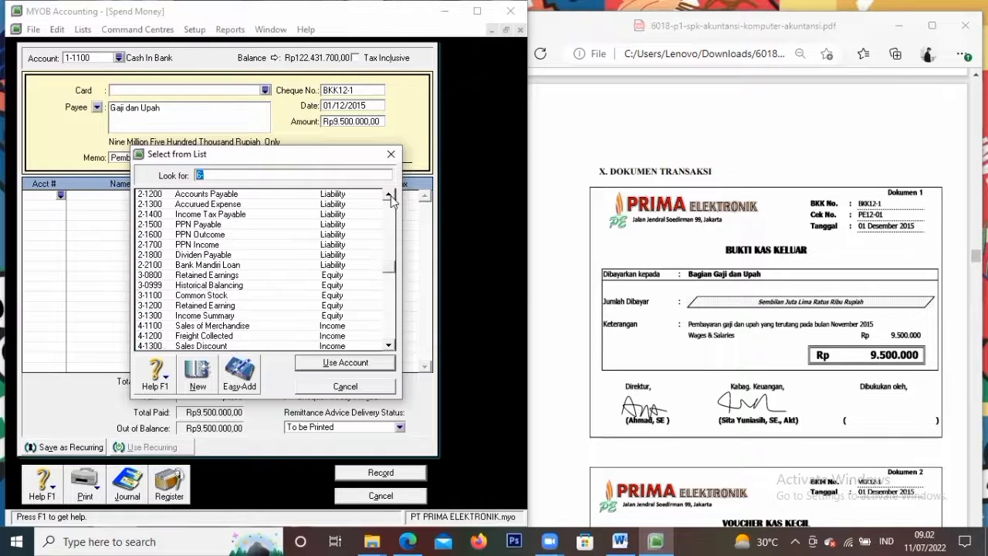
click(391, 195)
click(231, 214)
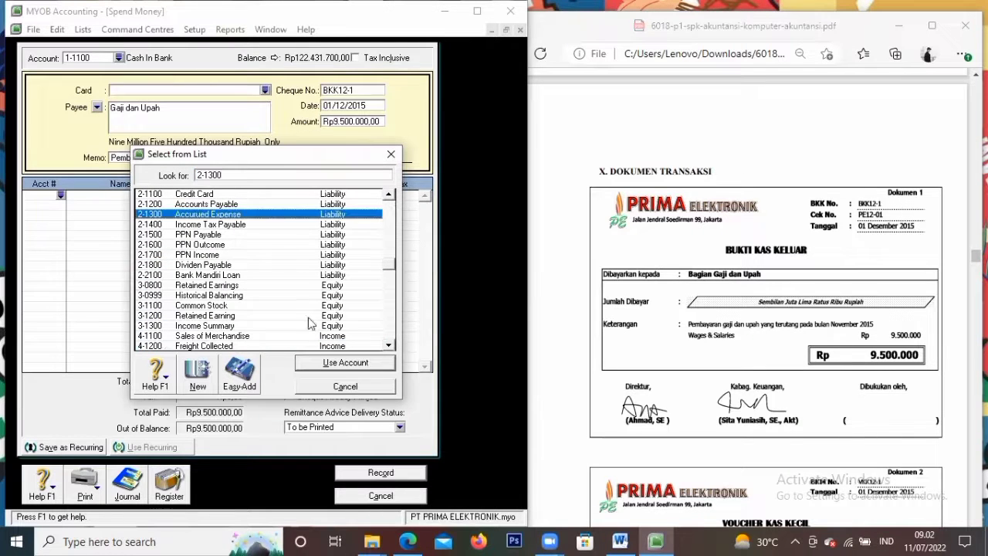
click(338, 363)
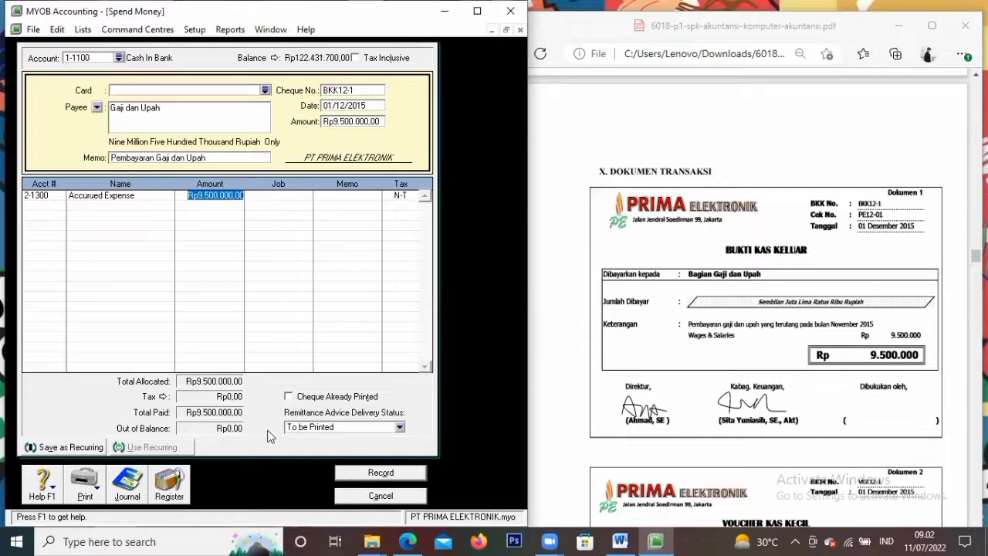
key(Tab)
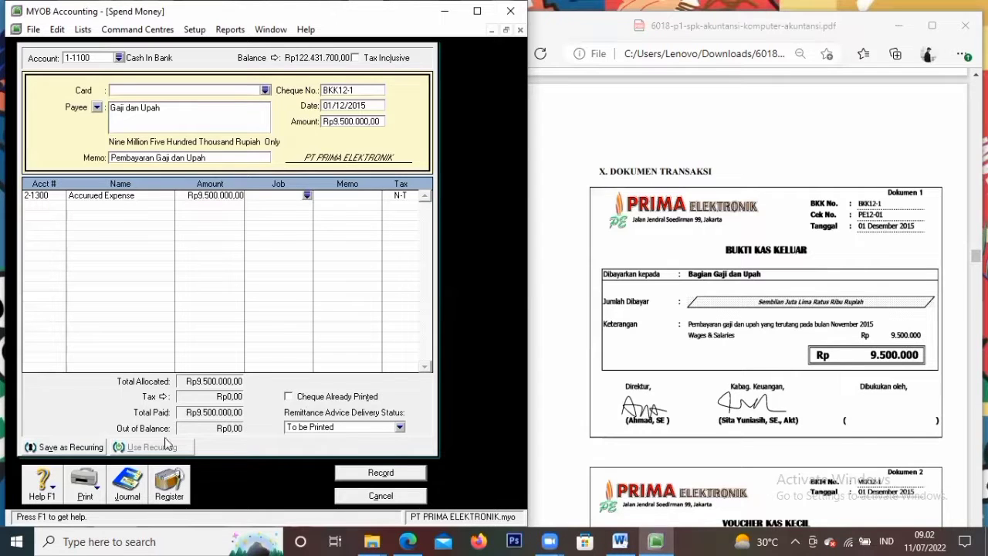
Record the BKK12-1 wages payment and scroll the exercise PDF to Dokumen 2
click(368, 473)
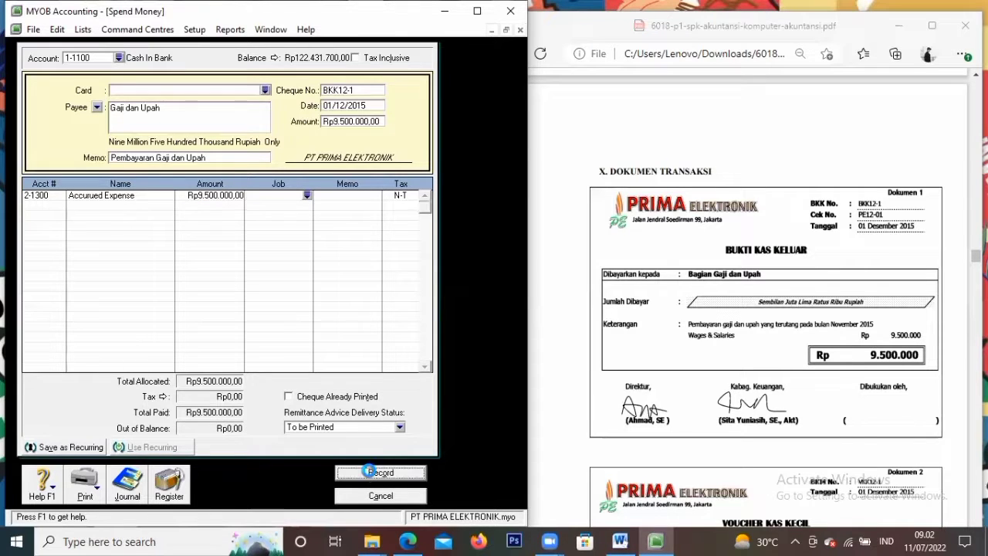
click(740, 375)
scroll(738, 376, down, 1)
scroll(738, 376, down, 3)
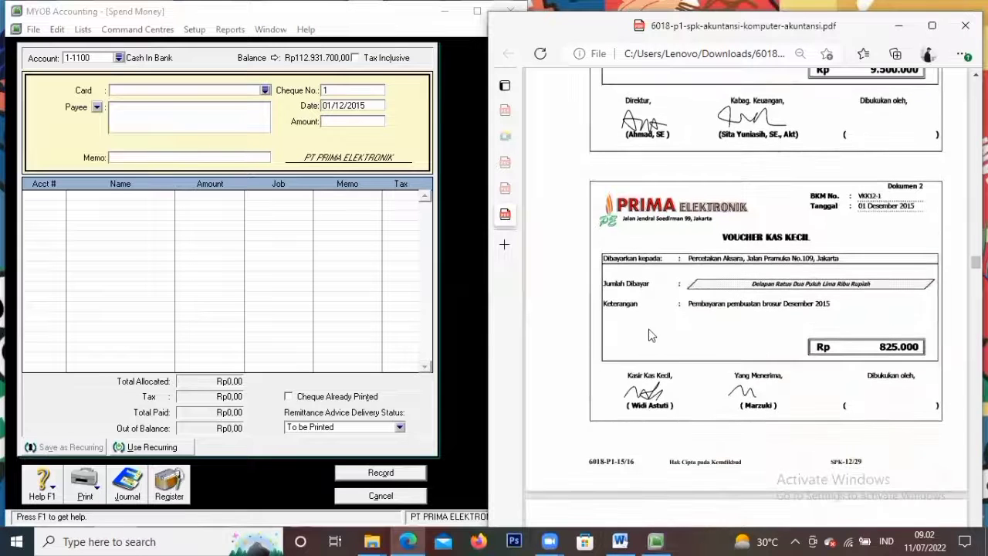
Start a fresh Spend Money payment drawn from 1-1200 Petty Cash and bring up the card list
click(380, 498)
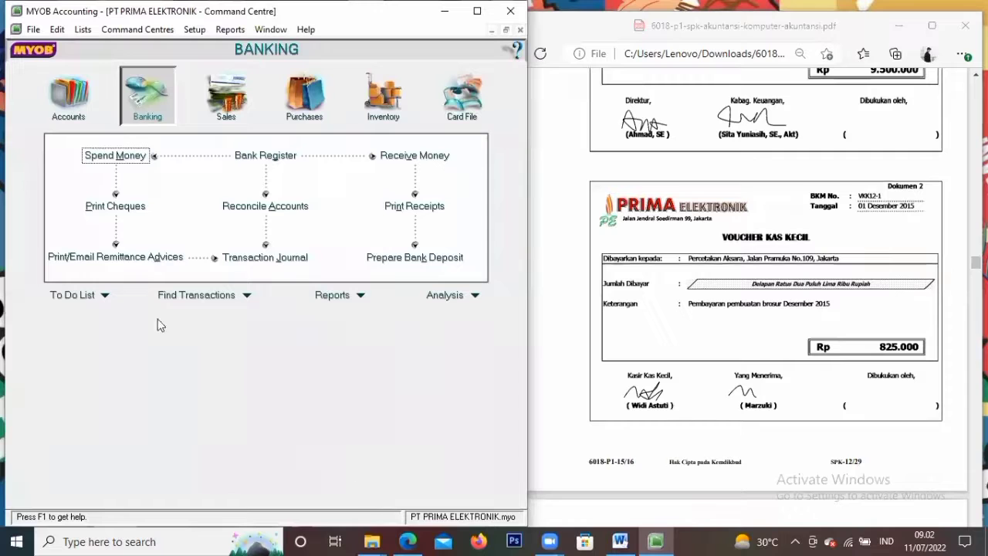
click(133, 157)
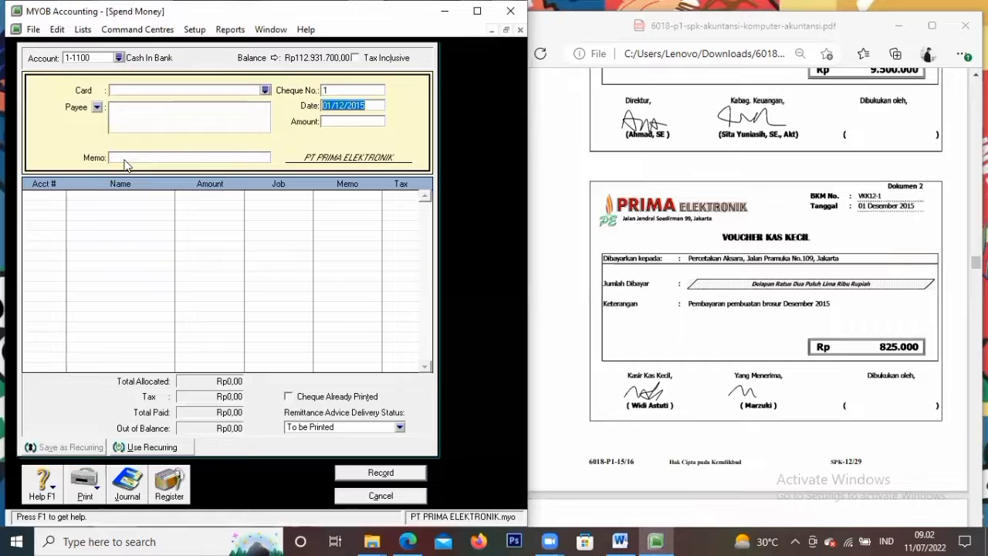
click(118, 58)
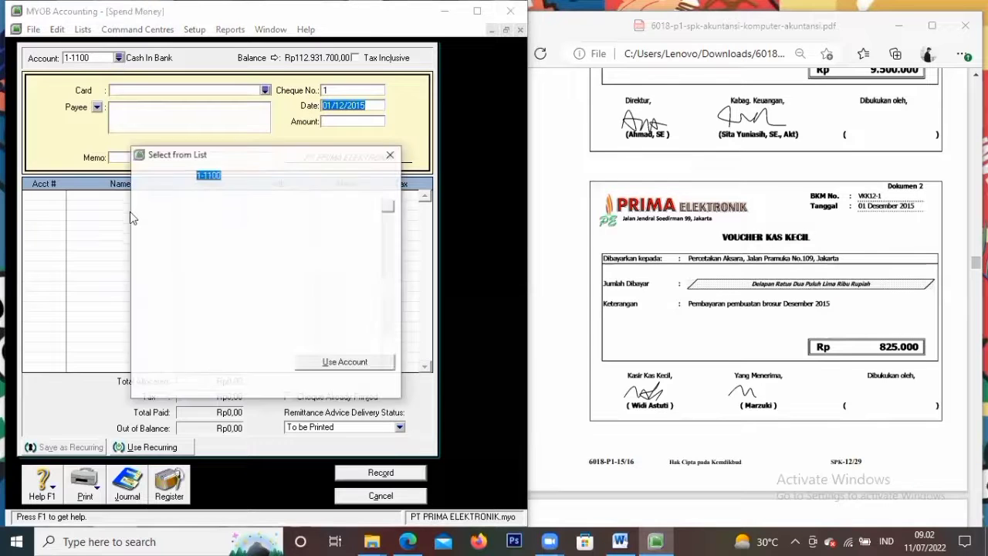
click(199, 204)
click(313, 363)
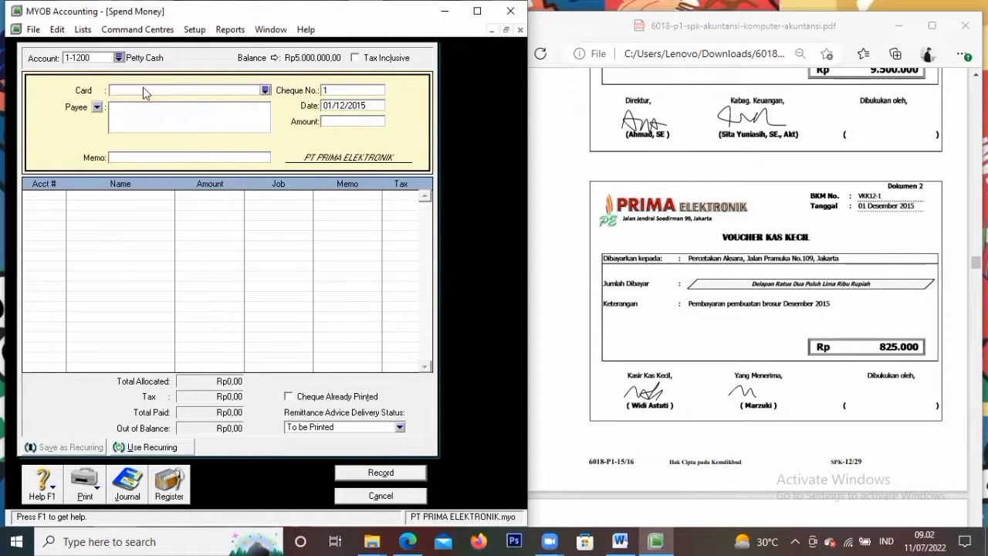
click(265, 91)
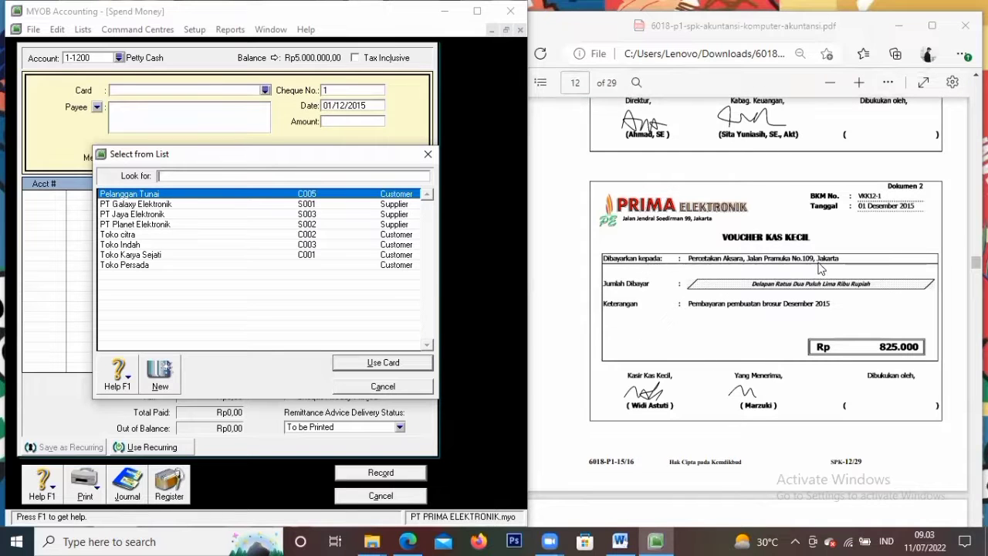
Create a new card named Percetakan Aksara with its street address and city, Jakarta
click(160, 378)
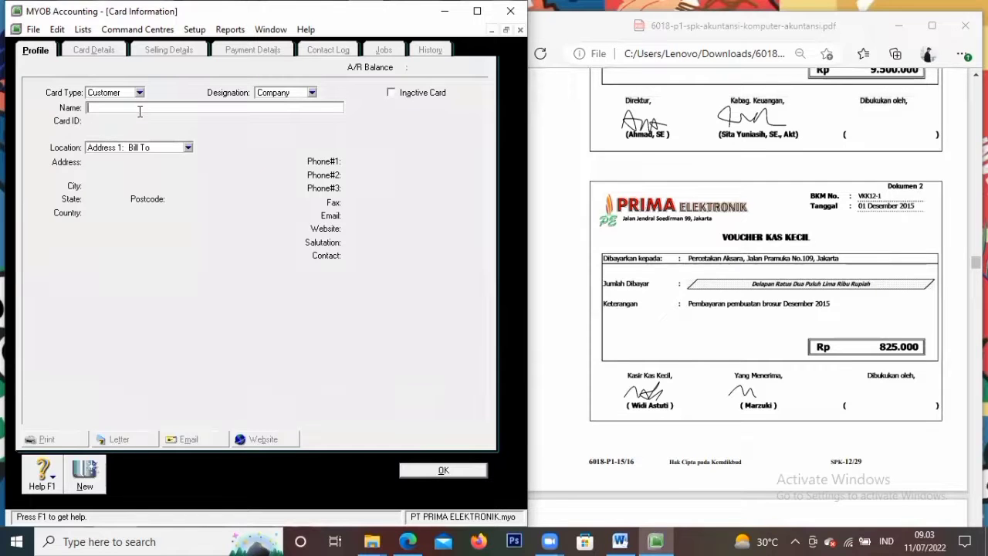
text(Percetakan Aksara)
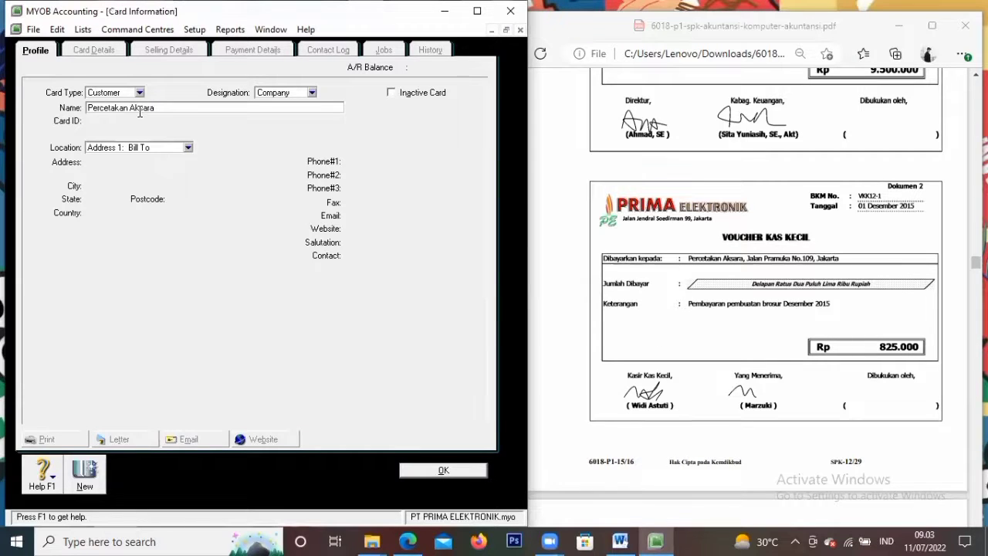
key(Tab)
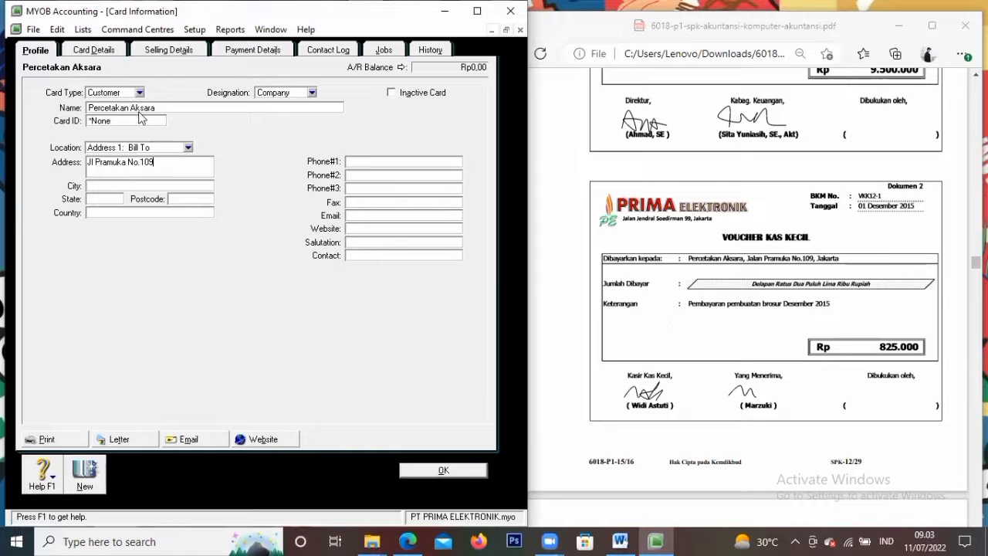
key(Tab)
text(Jaka)
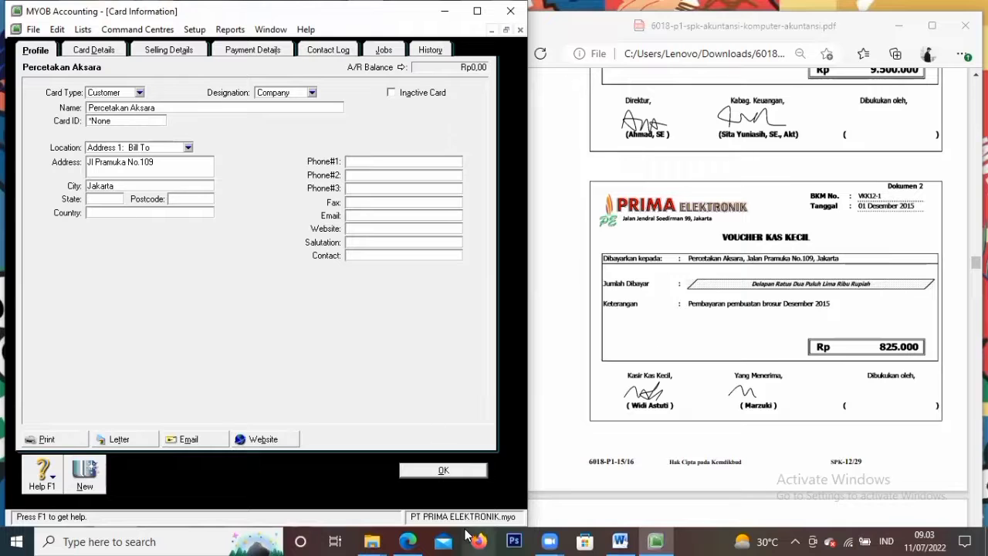
click(440, 470)
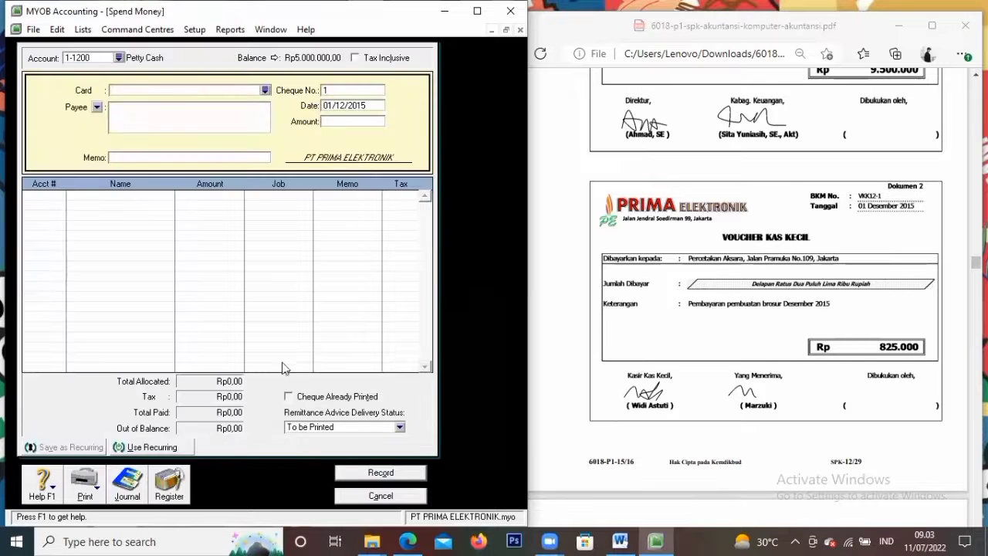
click(265, 90)
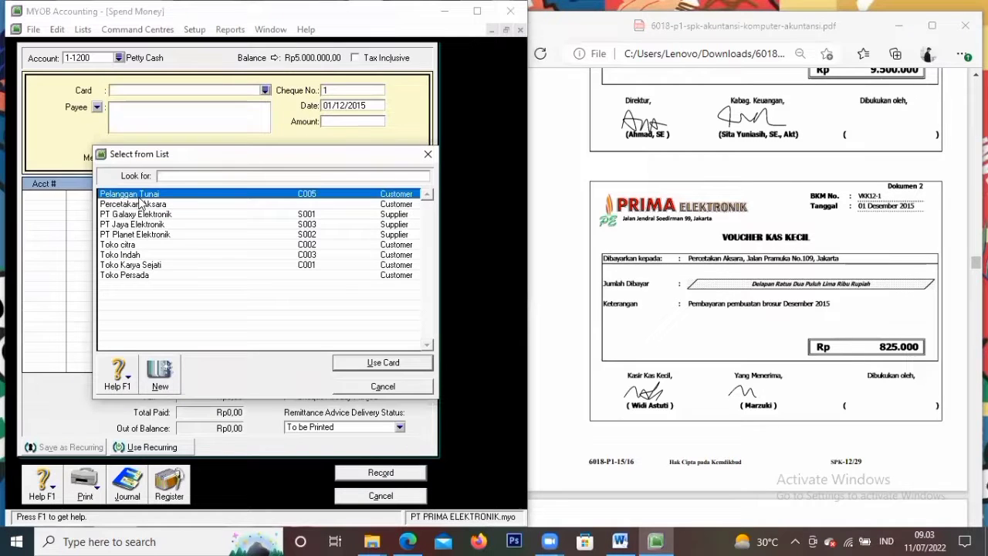
Choose Percetakan Aksara as payee and number the payment VKK12-1
click(149, 205)
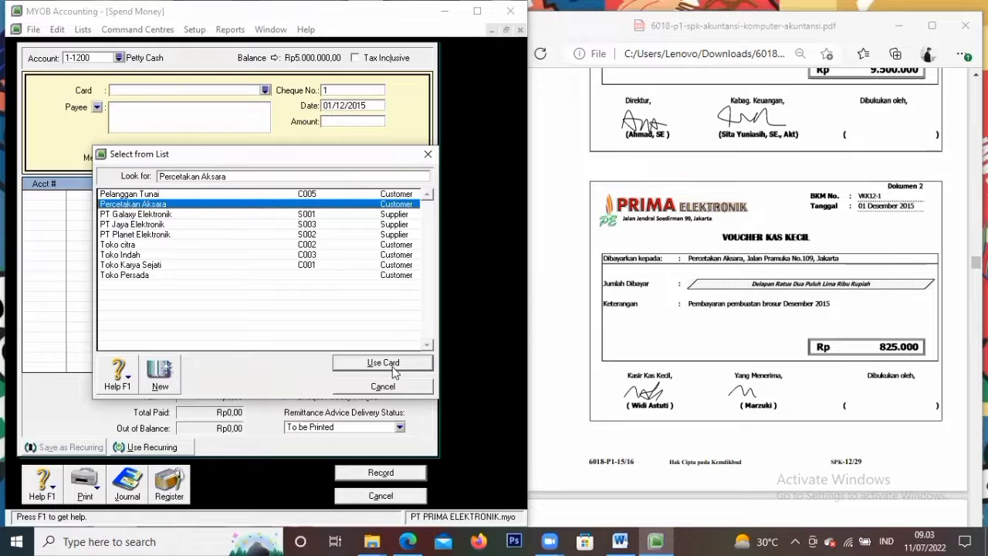
click(393, 371)
click(353, 92)
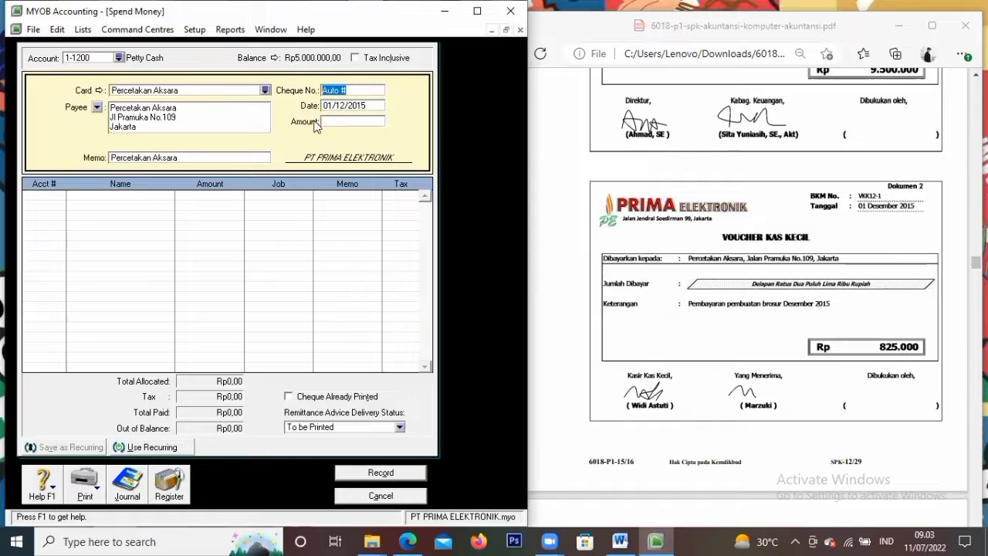
key(BackSpace)
text(VKK)
text(1)
text(/12/)
text(2)
text(015)
Change the memo to 'Pembayaran Pembuatan Brosur' and pick Advertising Expenses for the first line
click(181, 156)
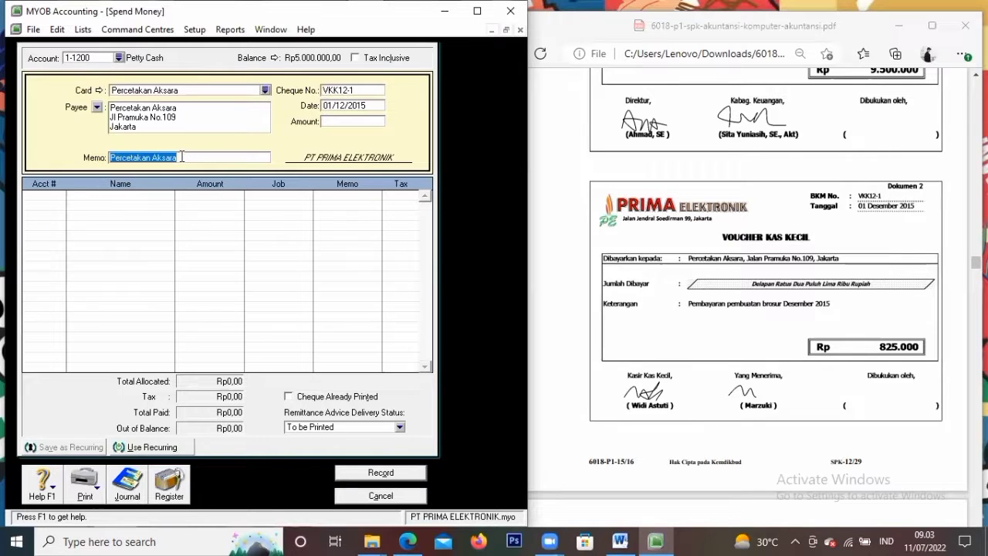
key(BackSpace)
text(Pembayaran Pembuatan Bro)
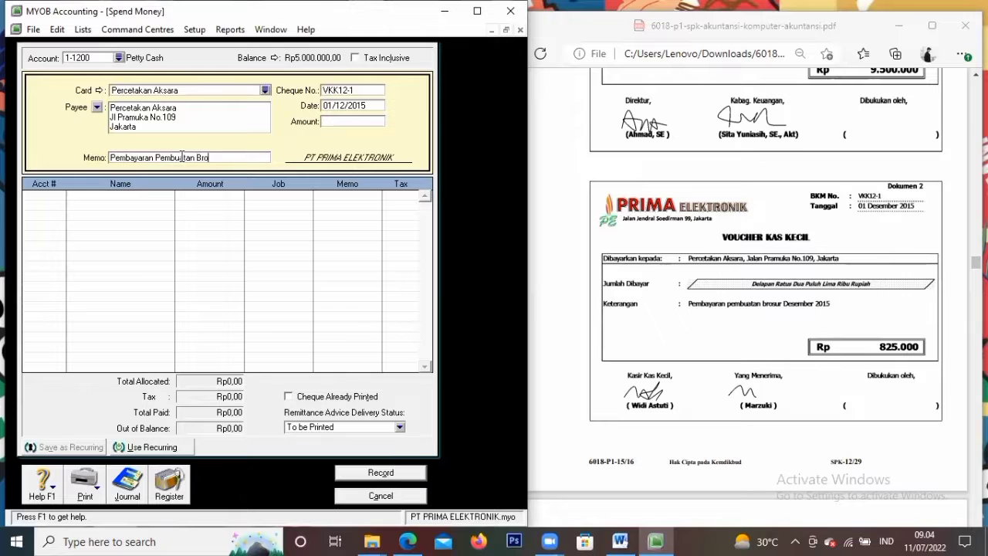
click(51, 197)
click(61, 195)
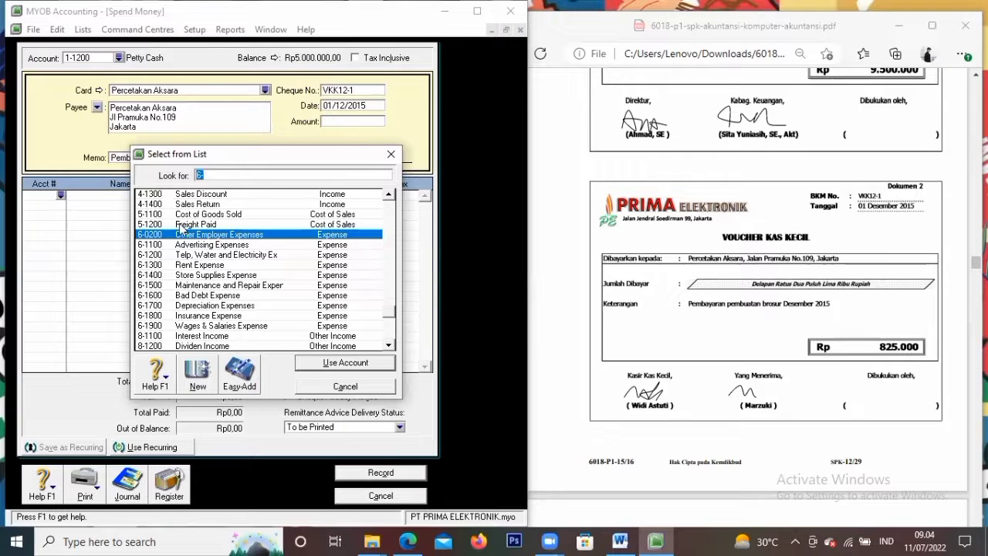
click(248, 247)
Allocate Rp825.000 to 6-1100 Advertising Expenses, record the payment, and close the window
click(345, 363)
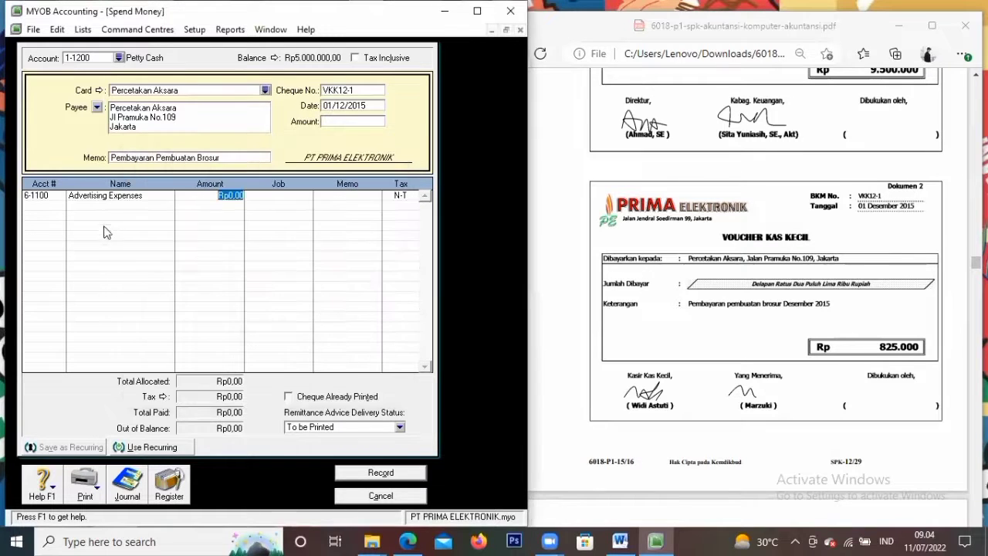
click(355, 120)
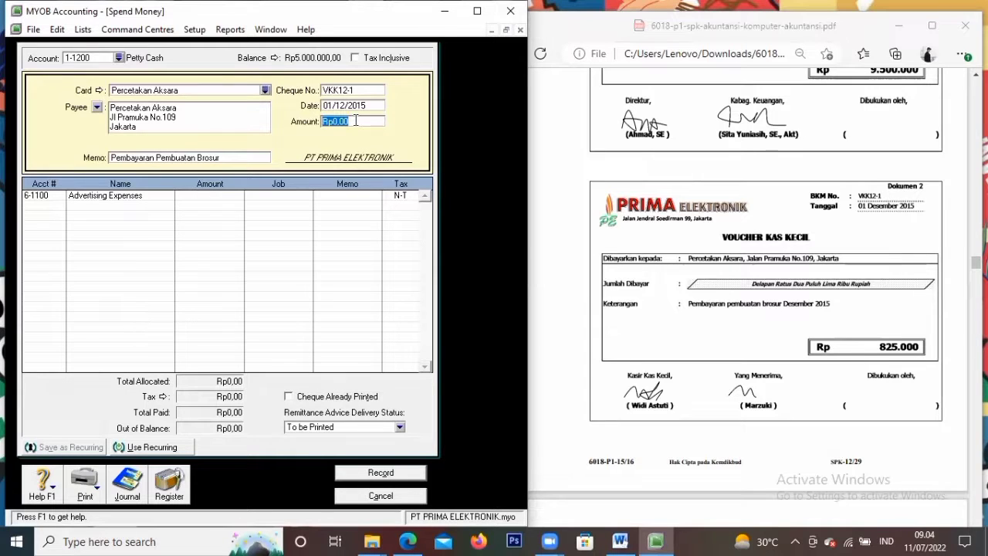
text(825.000)
key(Tab)
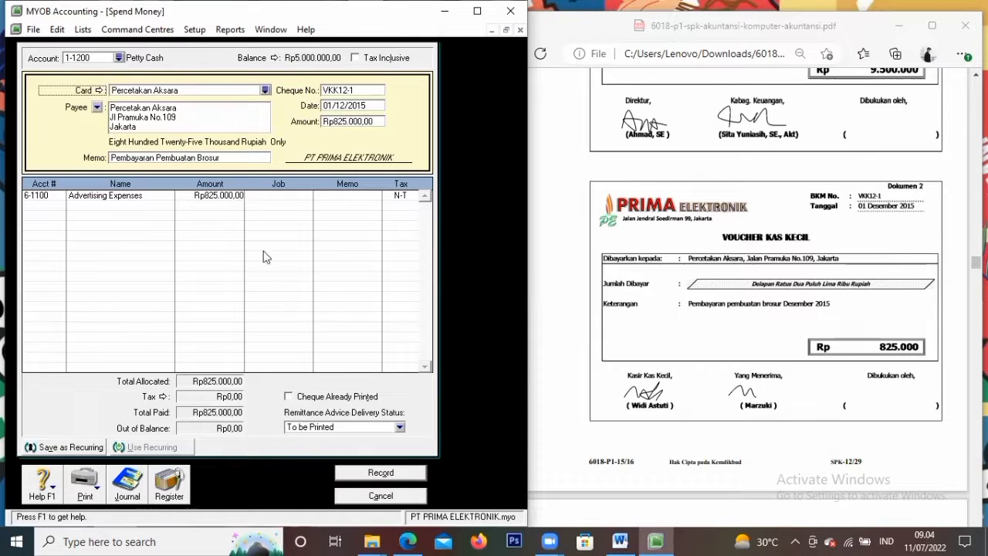
click(401, 480)
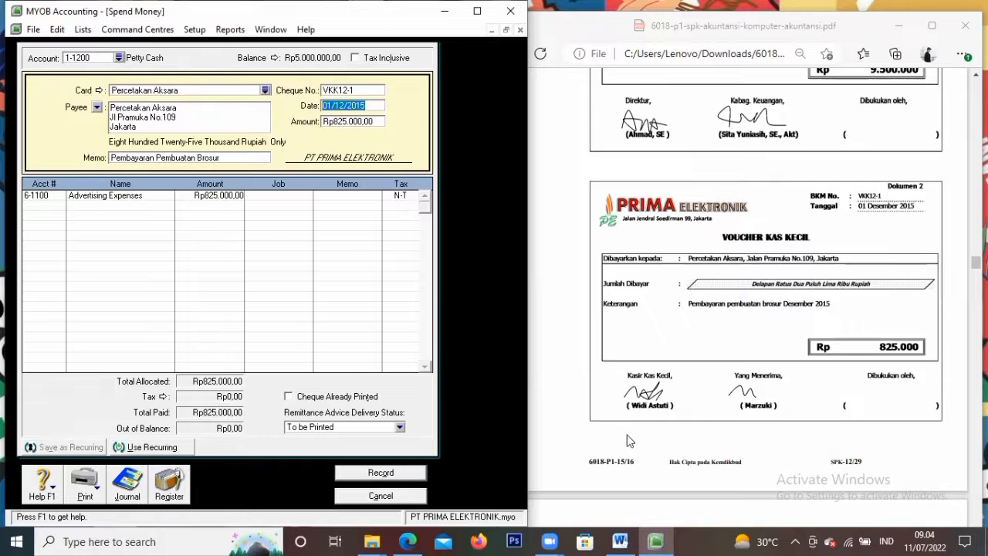
scroll(693, 337, down, 1)
scroll(693, 337, down, 5)
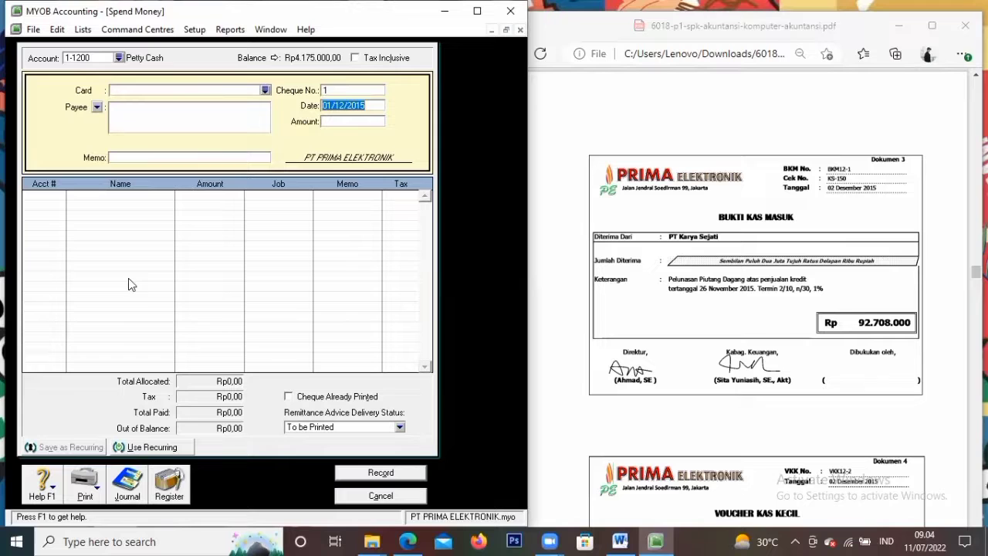
click(380, 495)
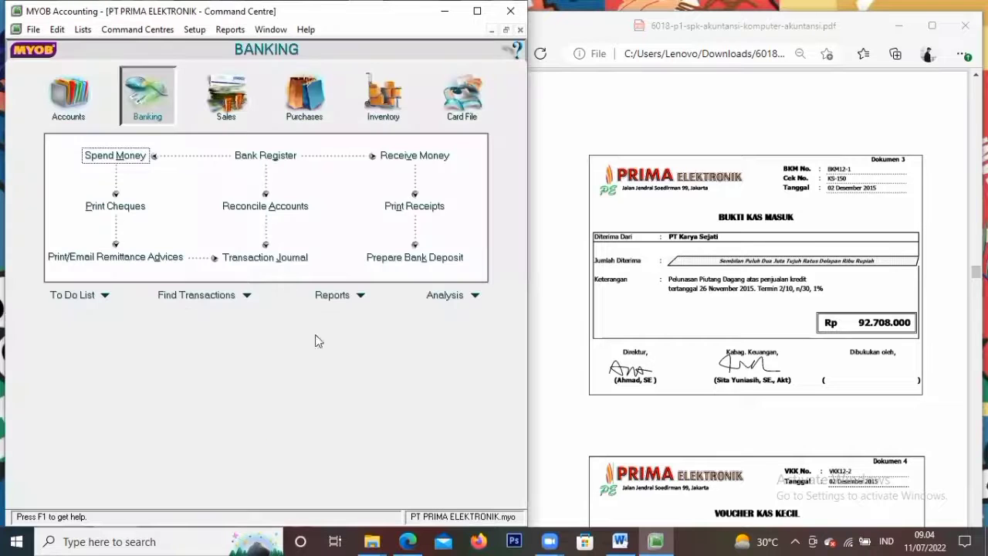
Start a Receive Payments entry into Cash In Bank from customer Toko Karya Sejati
click(227, 99)
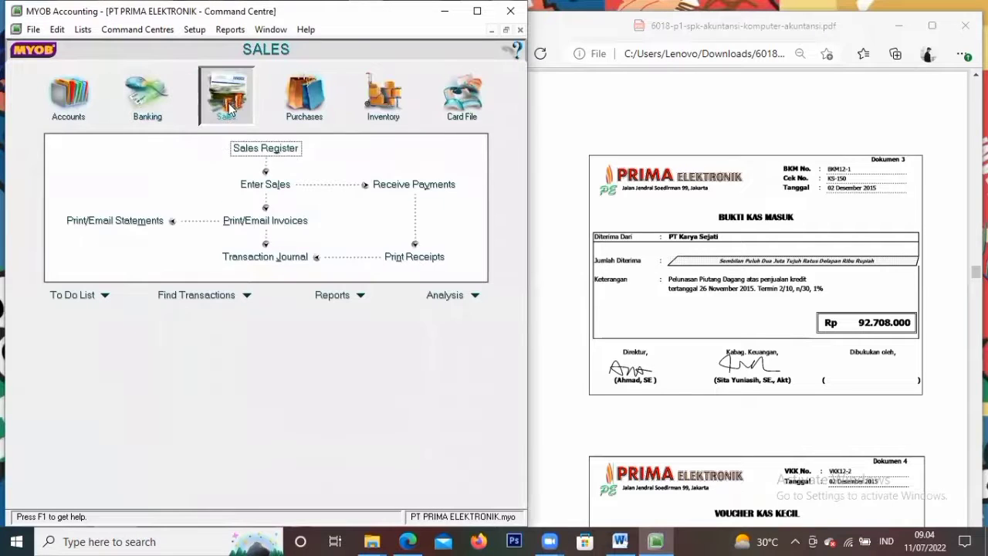
click(376, 185)
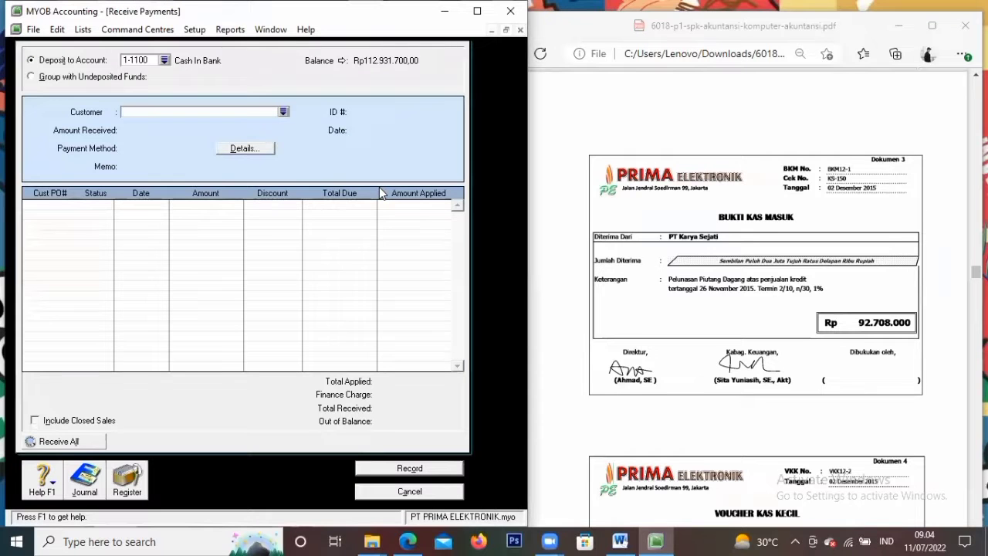
click(164, 60)
click(198, 194)
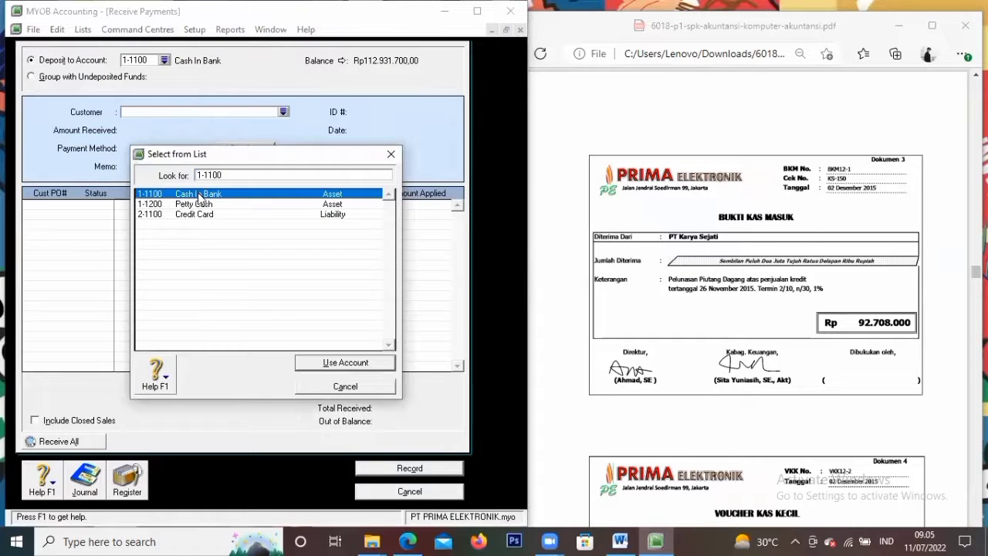
click(324, 365)
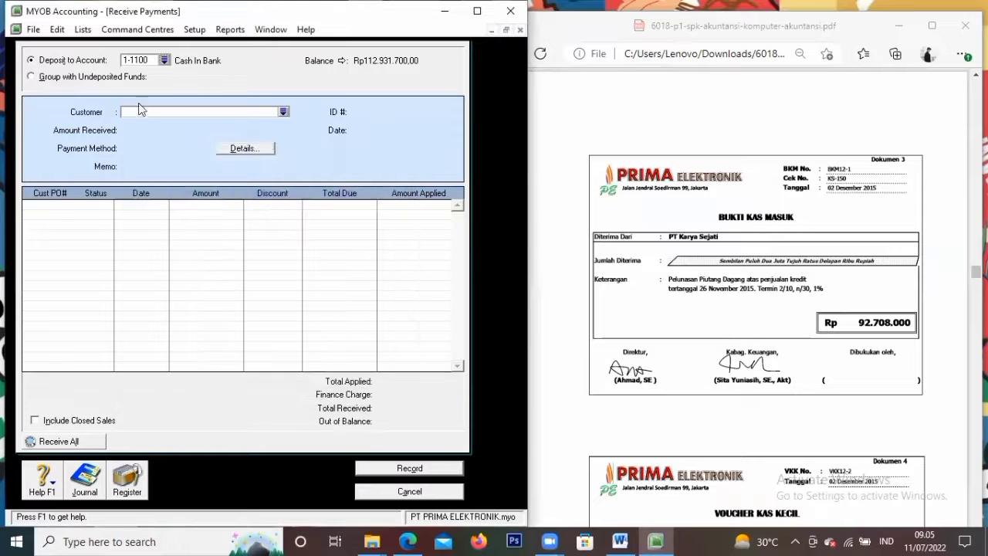
click(284, 112)
text(Toko Karya Sejati)
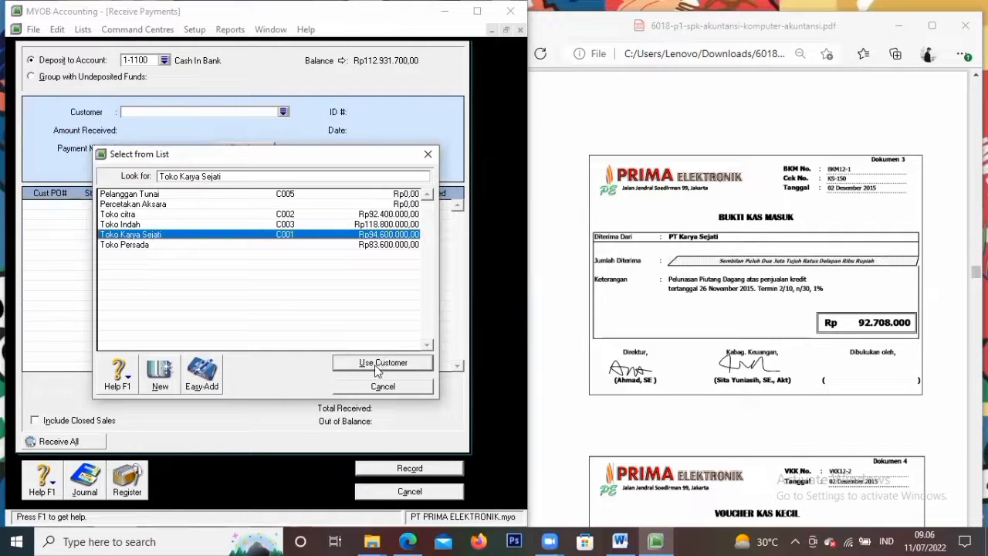
click(380, 363)
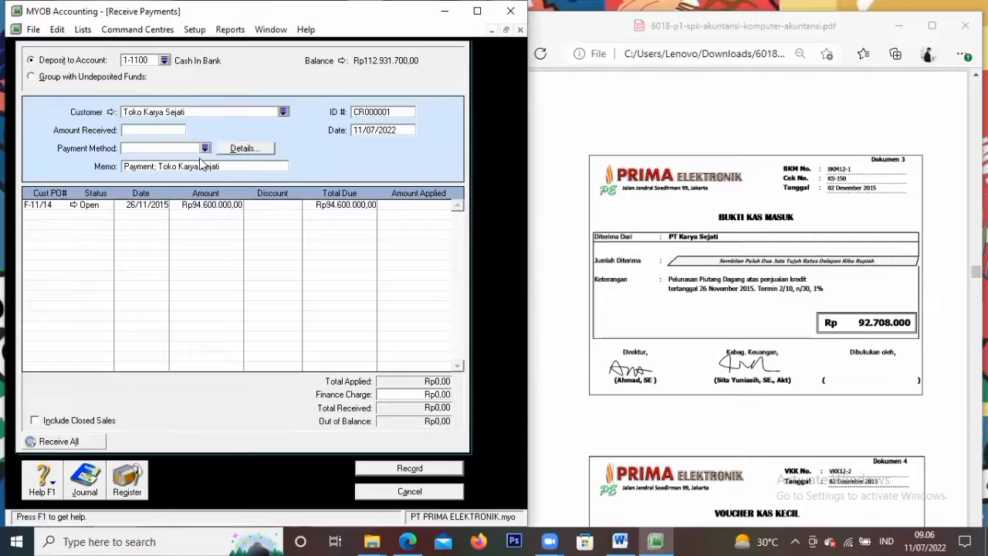
Enter Rp92.708.000 as the amount received, paid by Cheque
click(177, 130)
text(9)
text(2.)
text(708.00)
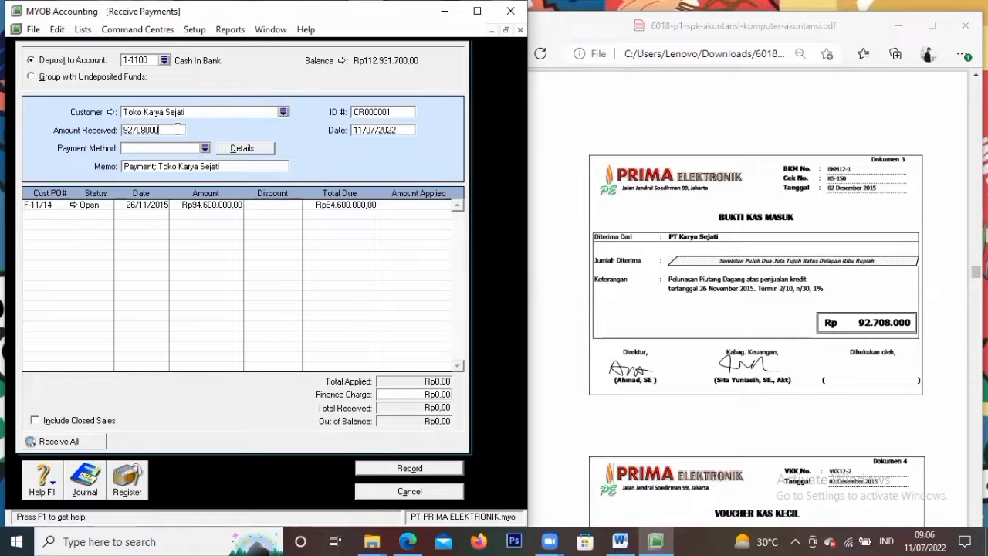
text(0)
key(Tab)
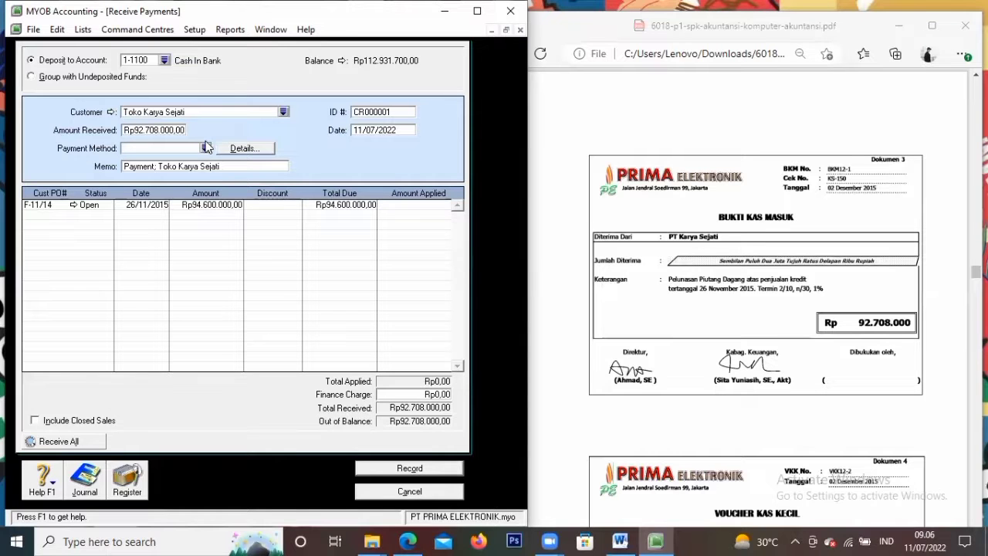
click(206, 147)
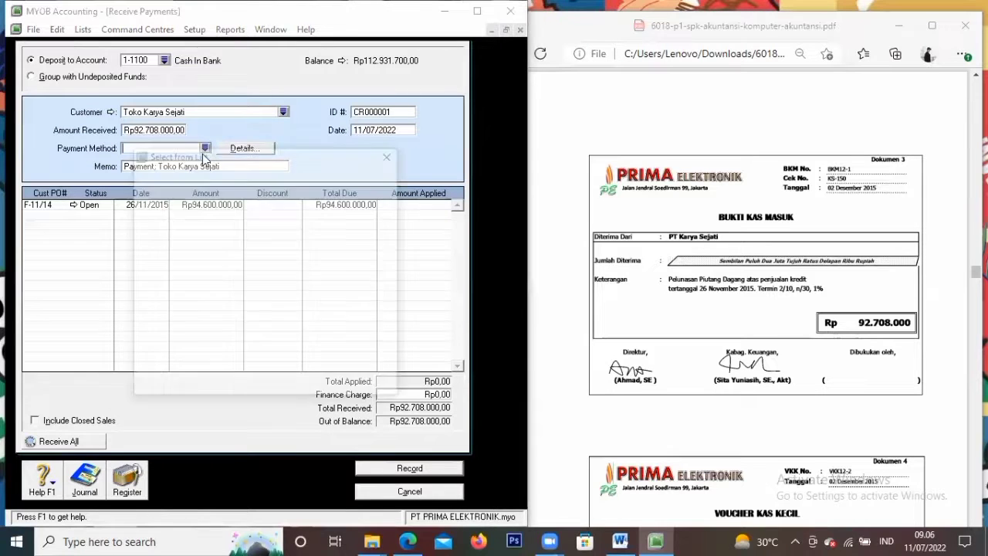
click(189, 213)
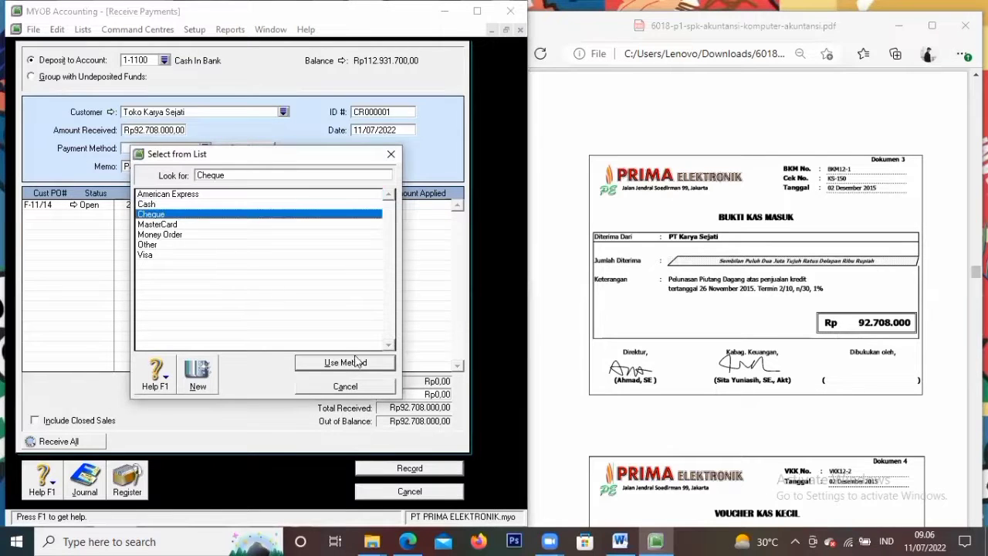
click(356, 362)
Set the receipt ID to BKM12-1, date 02/12/2015, memo 'Pelunasan Piutang Dagang'
click(391, 109)
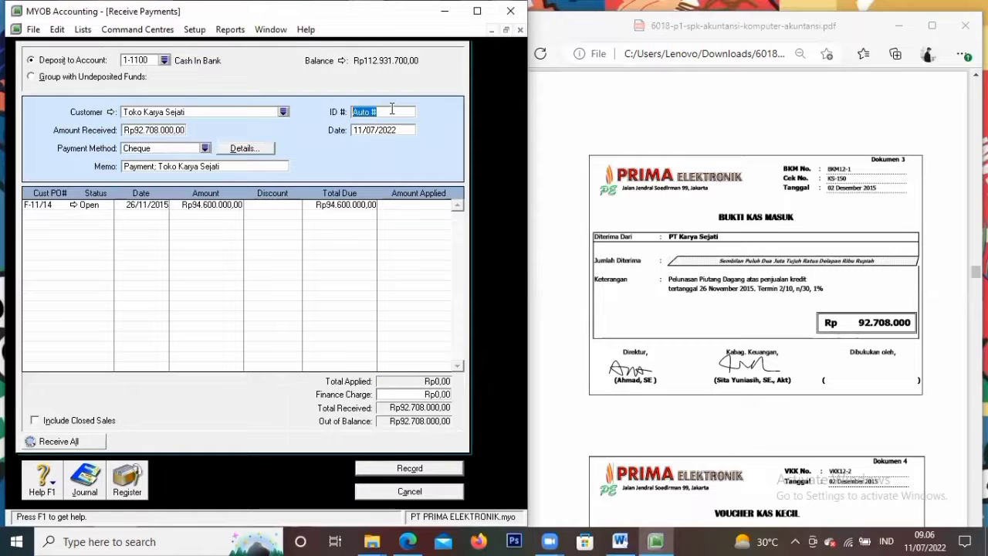
key(BackSpace)
text(BKM12-1)
key(Tab)
text(2/12/2015)
key(Tab)
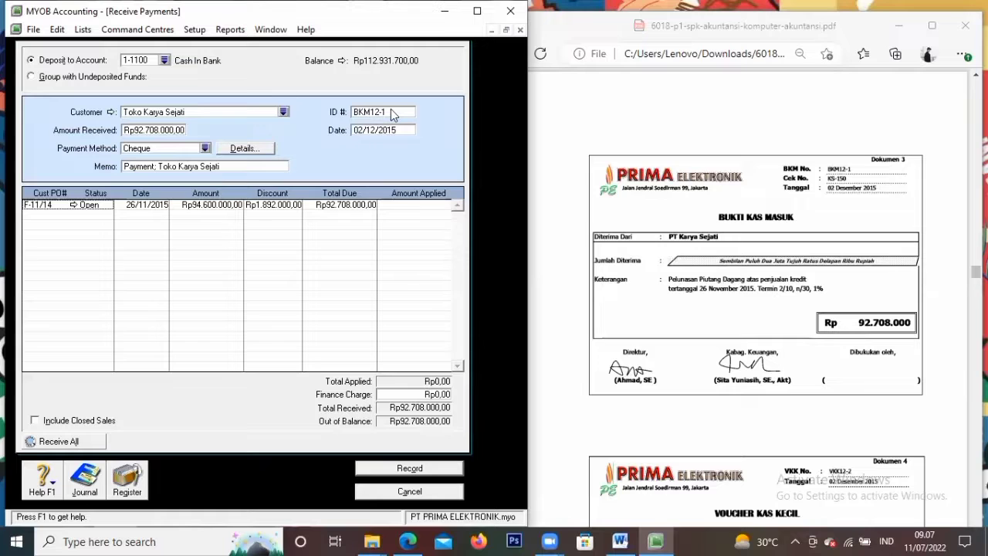
click(231, 166)
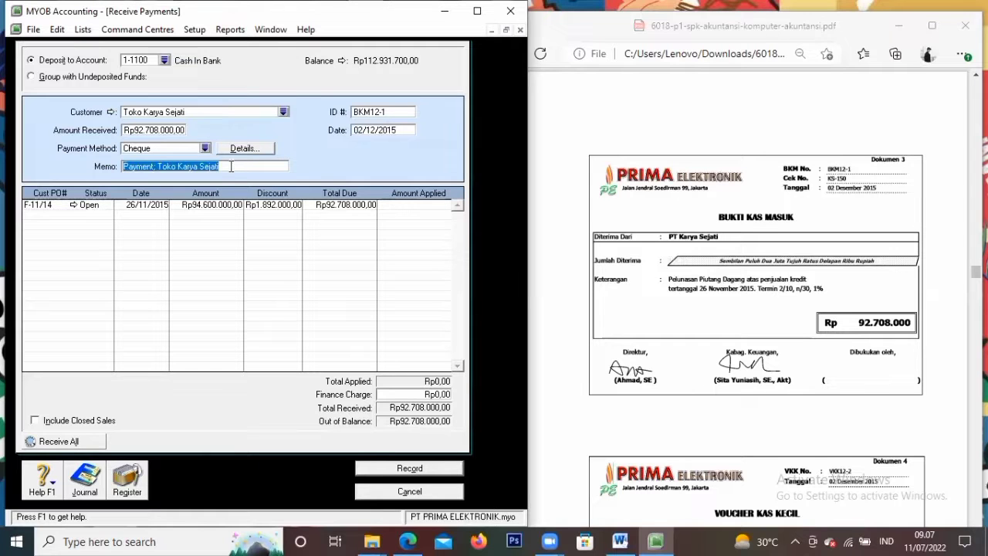
key(BackSpace)
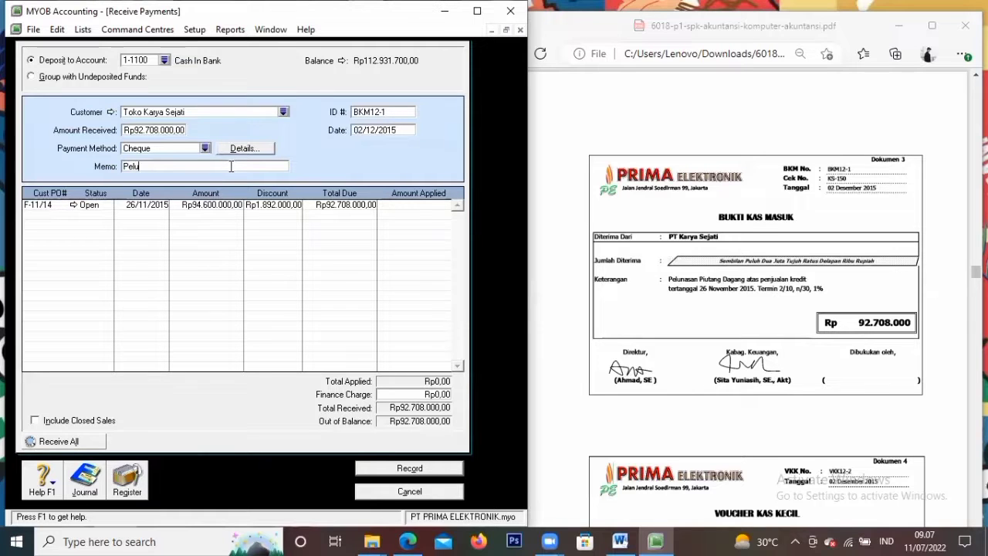
text(Pelunasa)
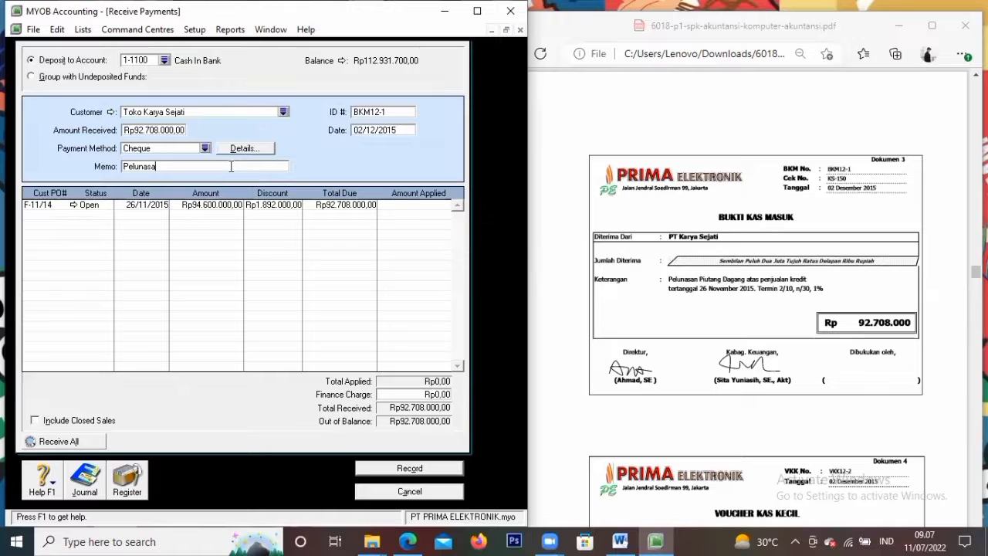
text(n Piutang Dagang)
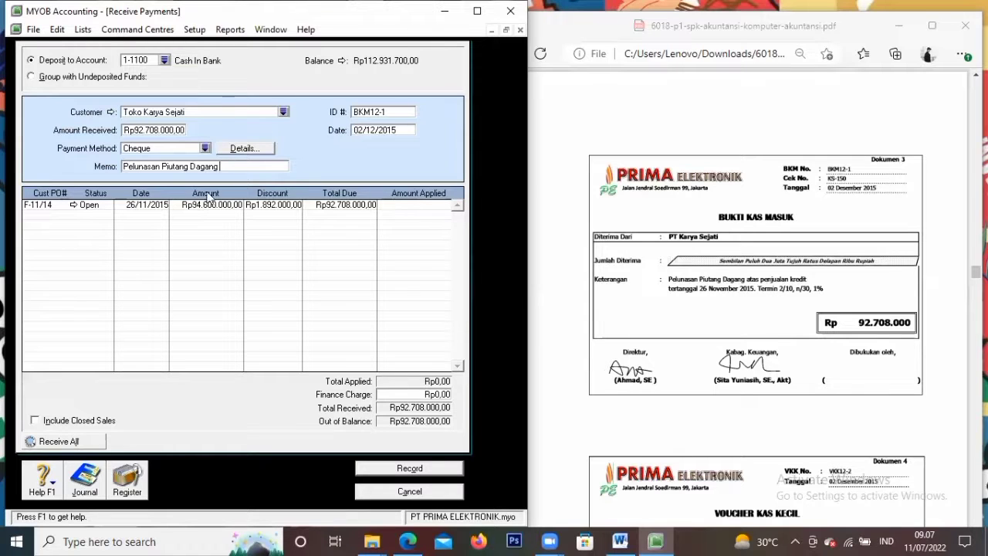
Apply the payment to invoice F-11/14 and record the receipt to print later
click(397, 209)
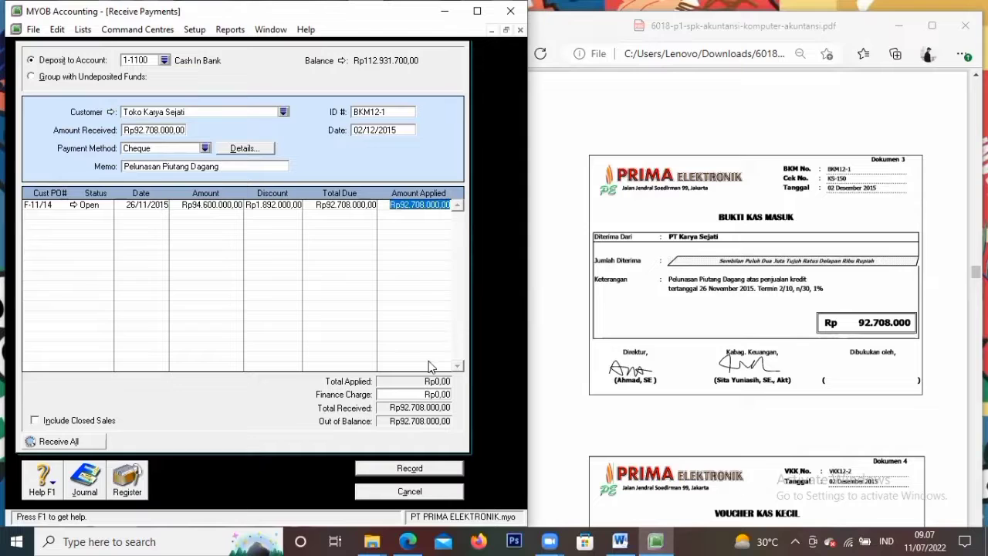
key(Tab)
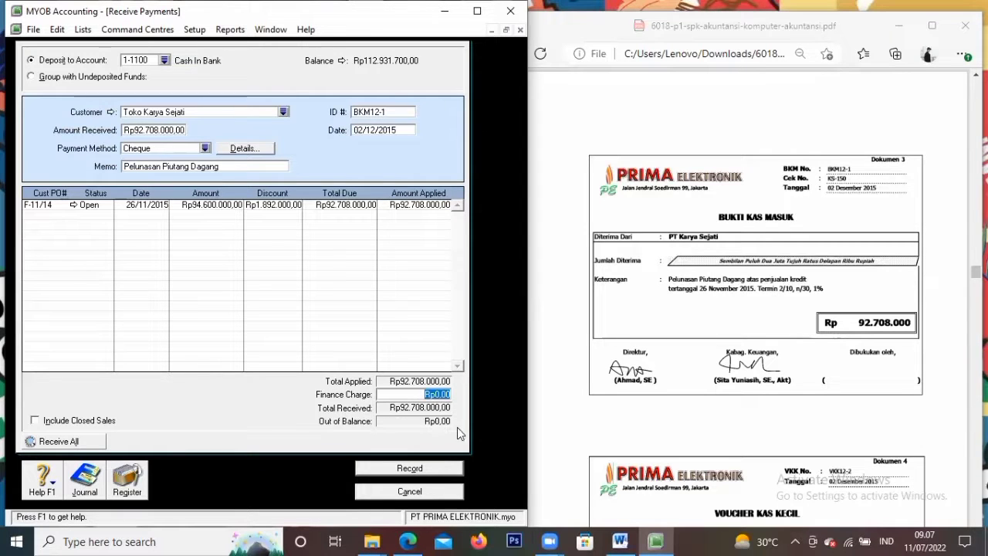
click(411, 469)
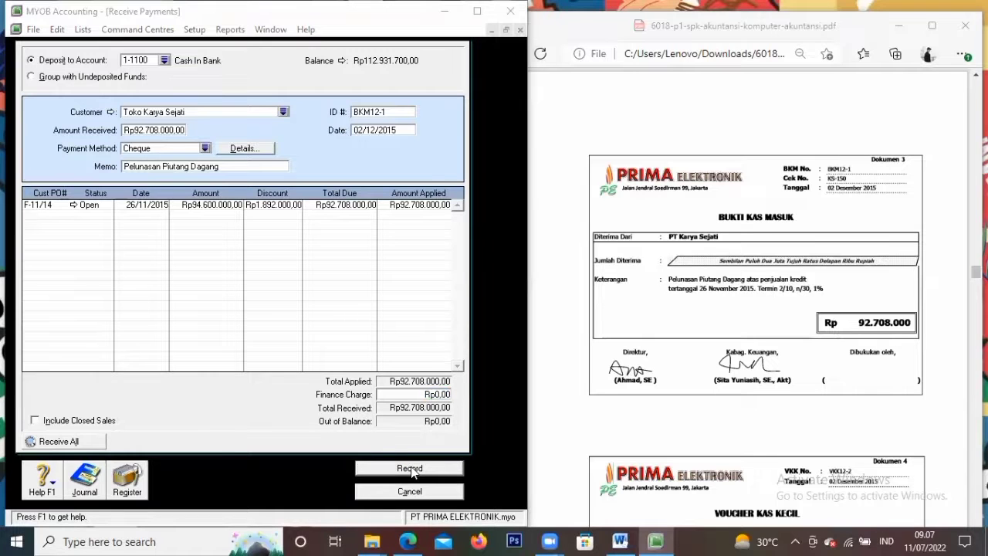
click(266, 366)
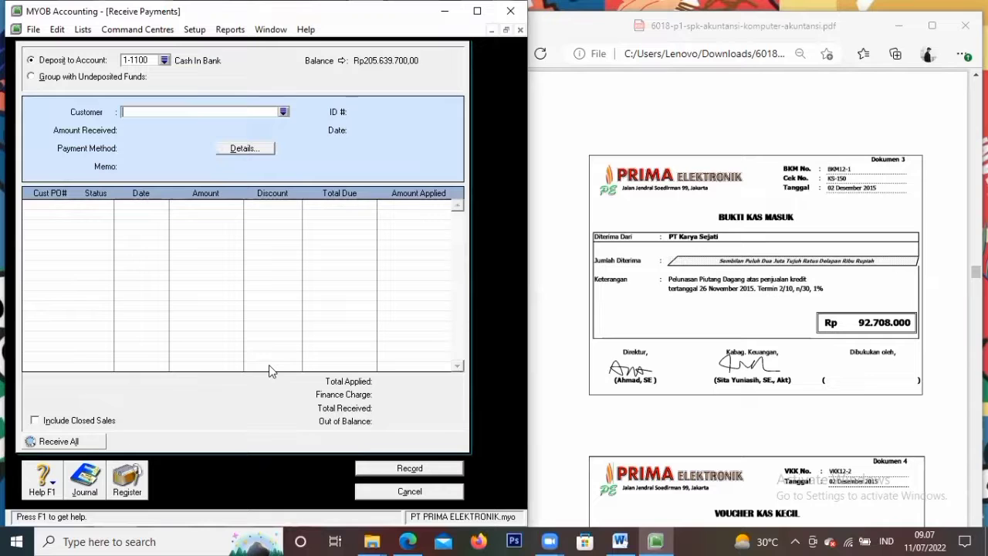
click(867, 361)
scroll(860, 358, down, 4)
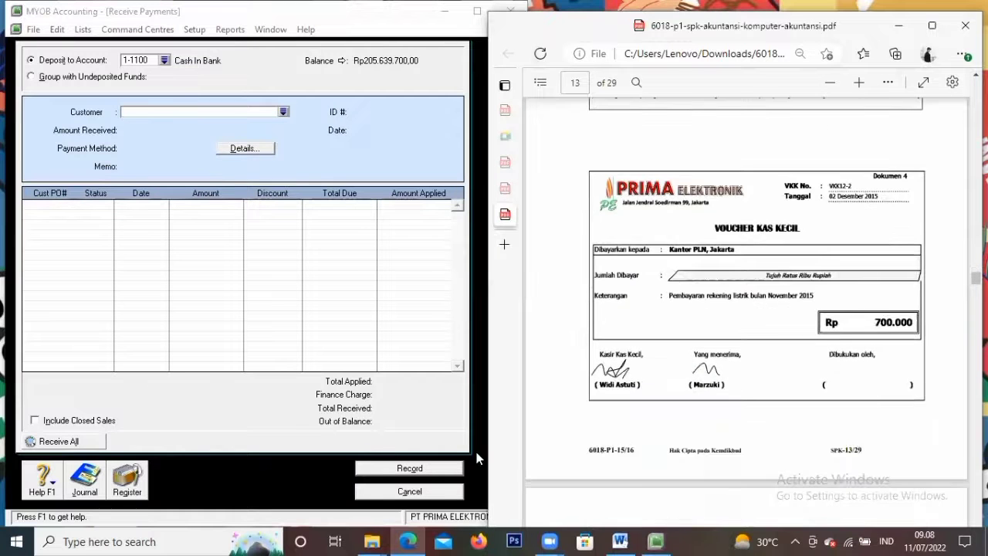
Close the receipt, start a Spend Money entry from 1-1200 Petty Cash, and create a new payee card
click(422, 494)
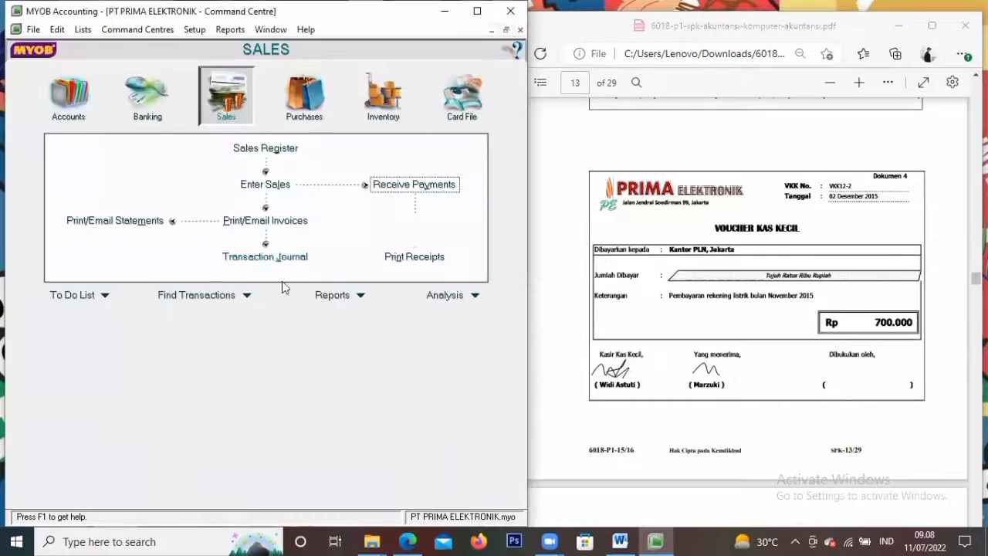
click(151, 98)
click(130, 157)
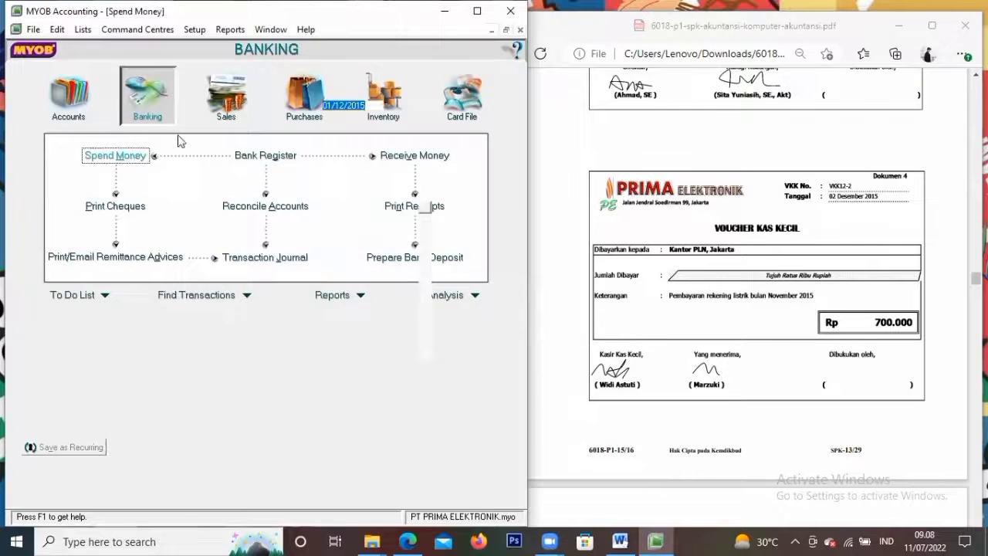
click(118, 58)
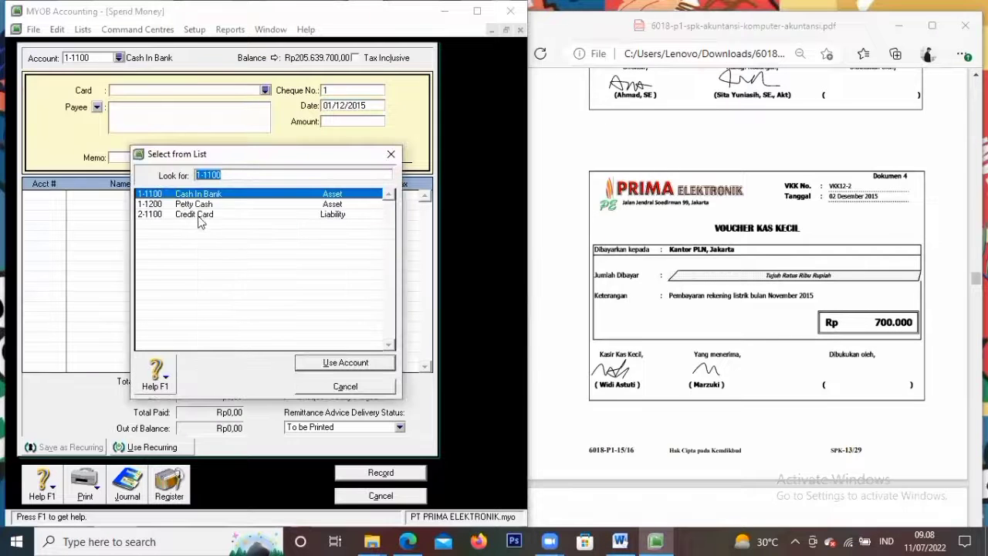
click(206, 205)
click(351, 363)
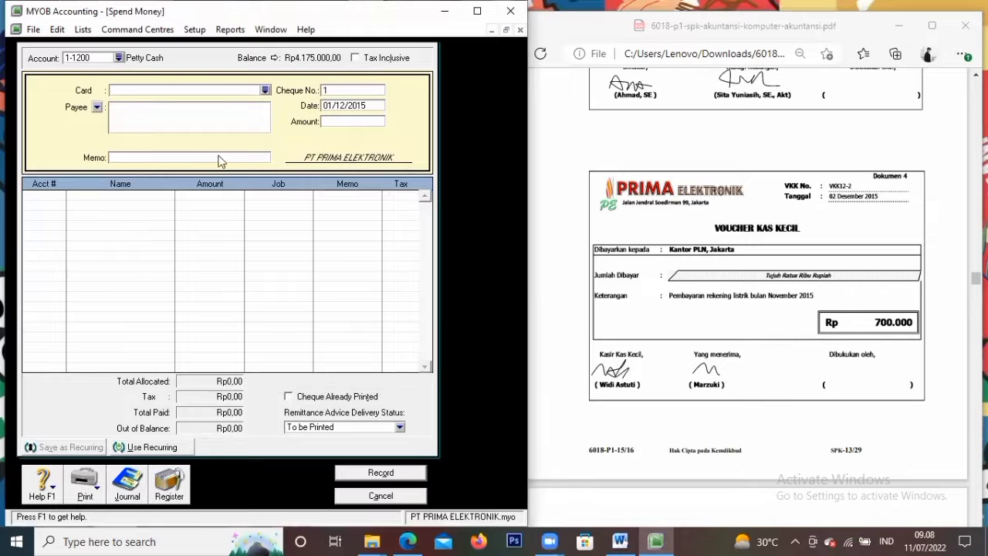
click(265, 90)
click(159, 376)
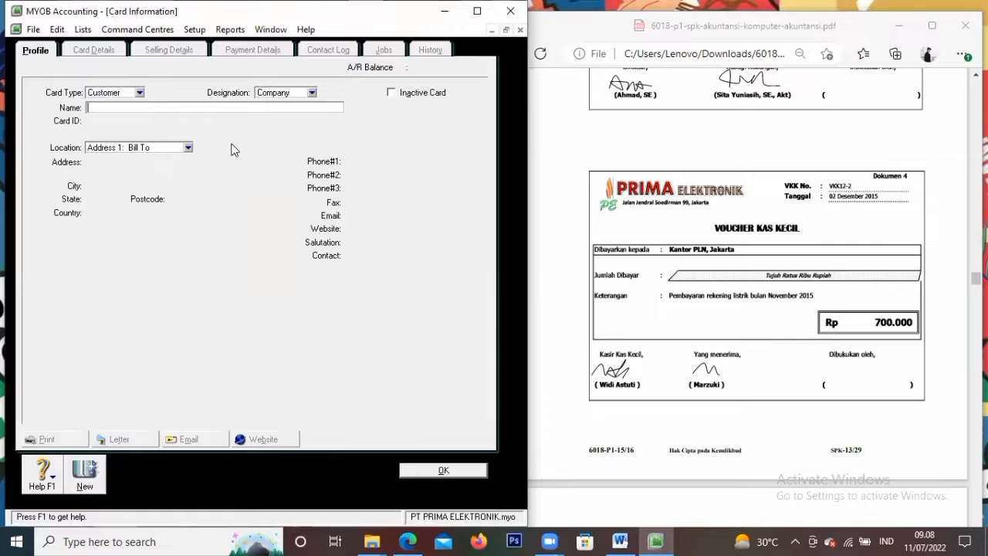
Fill in the new card with name 'Kantor PLN' and city Jakarta, then save it
text(Kantor PLN)
key(BackSpace)
text(N)
key(Tab)
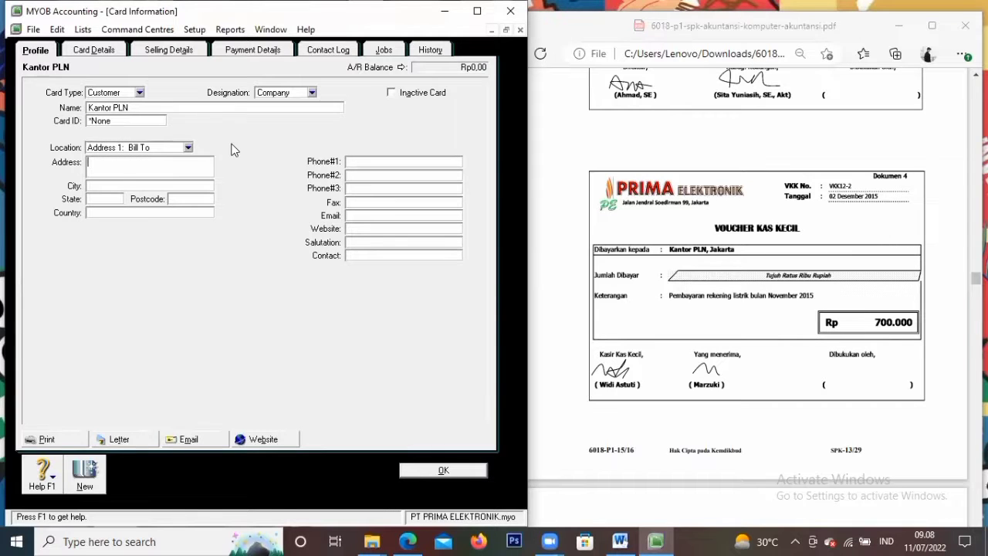
text(Jakarta)
click(443, 470)
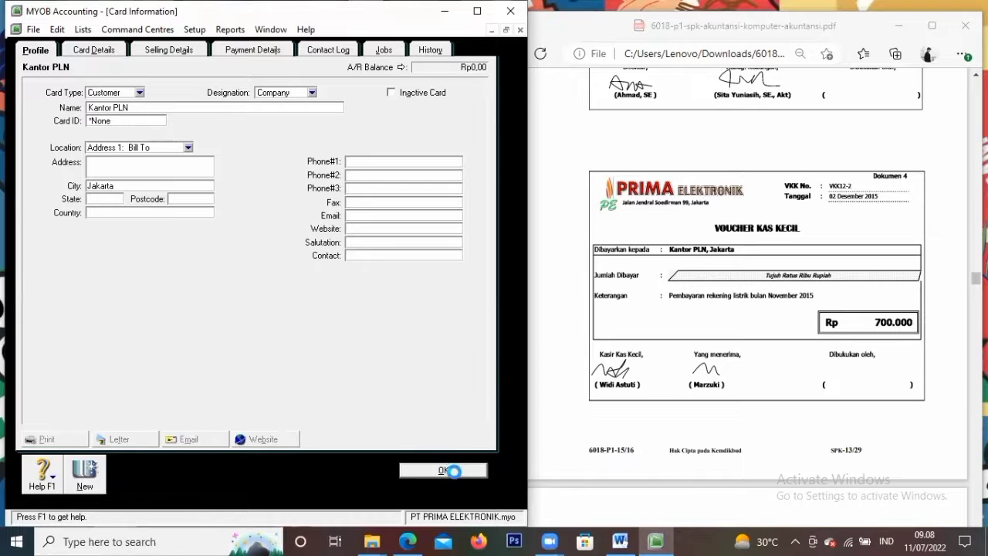
Pay Kantor PLN with cheque VKK12-2 dated 02/12/2015 for 700.000
click(264, 90)
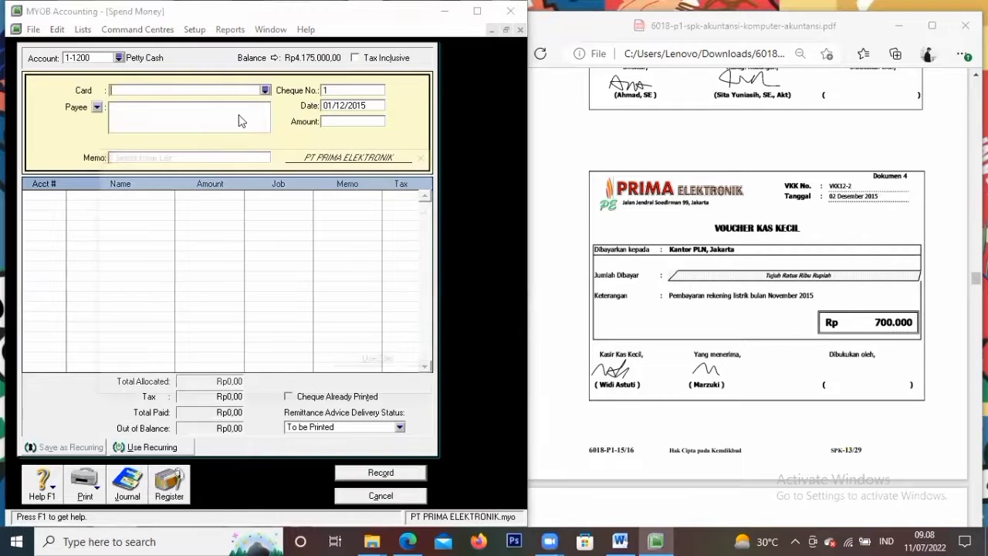
click(128, 195)
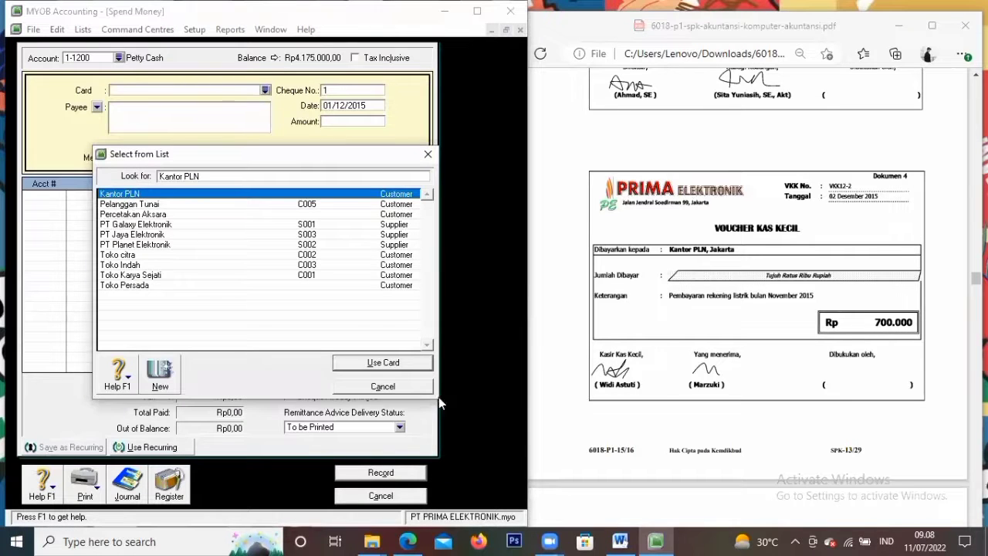
click(360, 363)
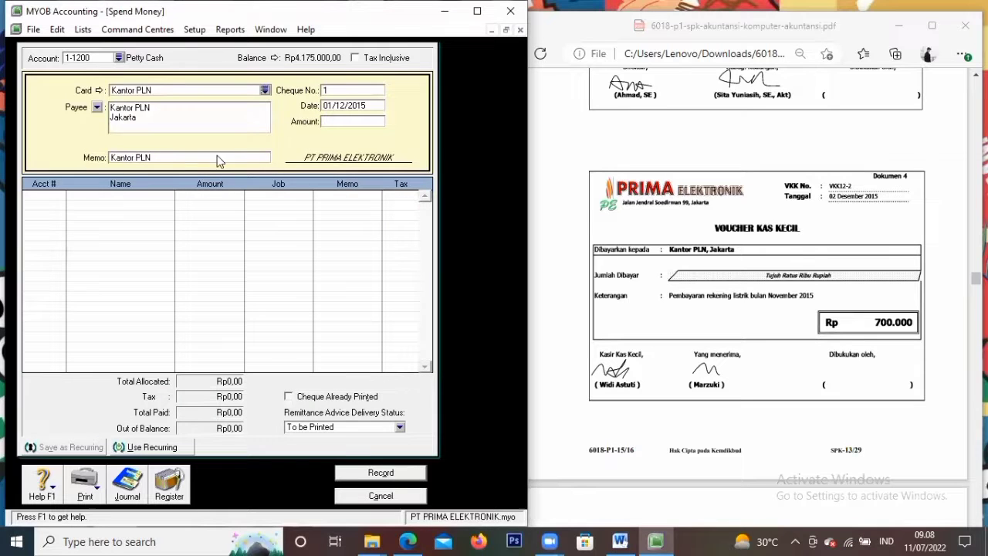
click(345, 91)
key(BackSpace)
text(VKK12-2)
key(Tab)
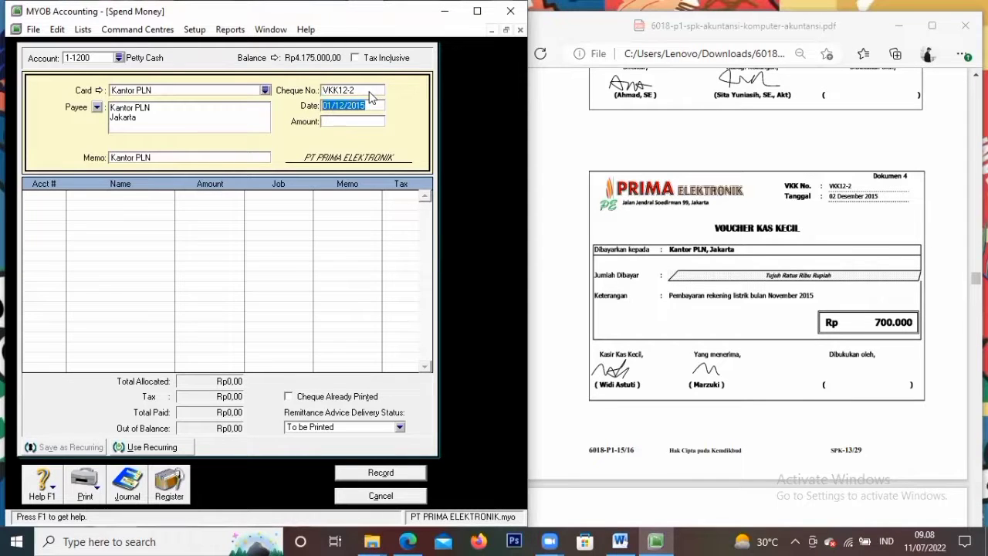
text(2)
key(Tab)
text(700)
key(Tab)
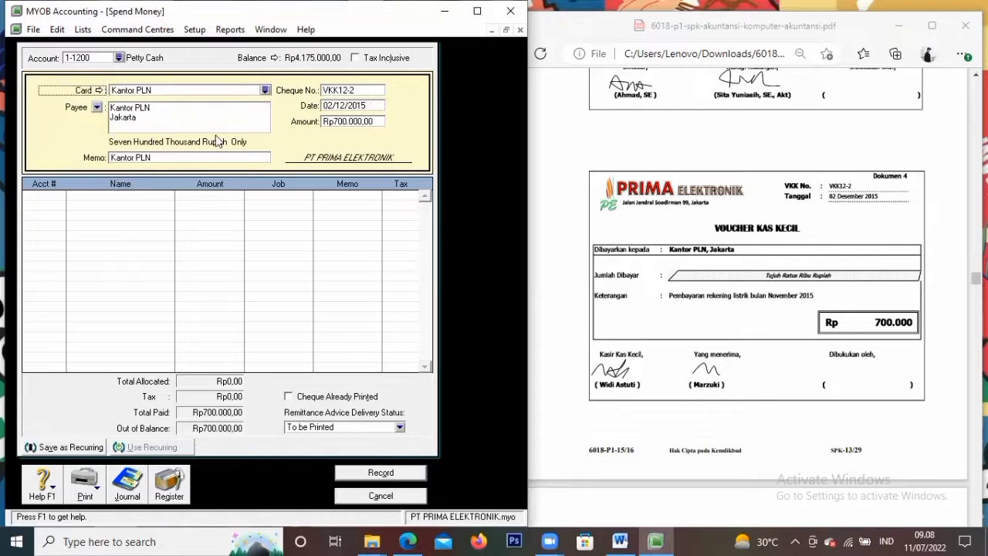
Set the memo to 'Pembayaran rekening…', allocate to account 6-1200, and record the payment
click(206, 158)
key(BackSpace)
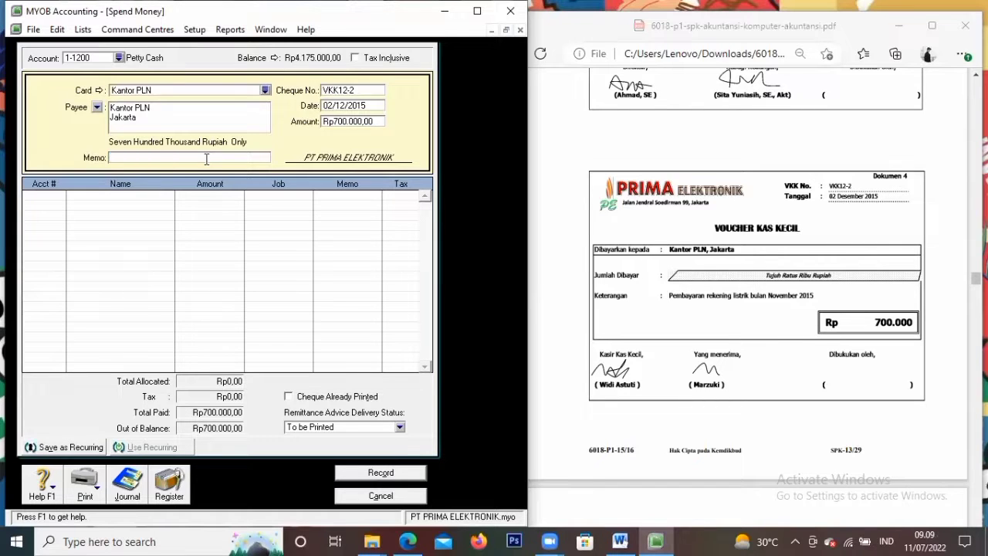
text(Pembayaran rekening listrik)
click(53, 195)
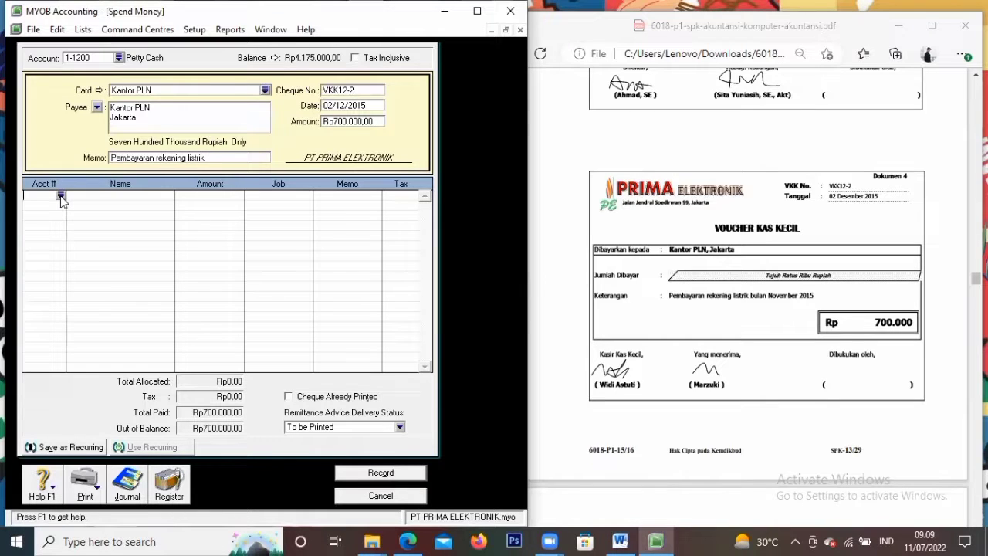
click(61, 195)
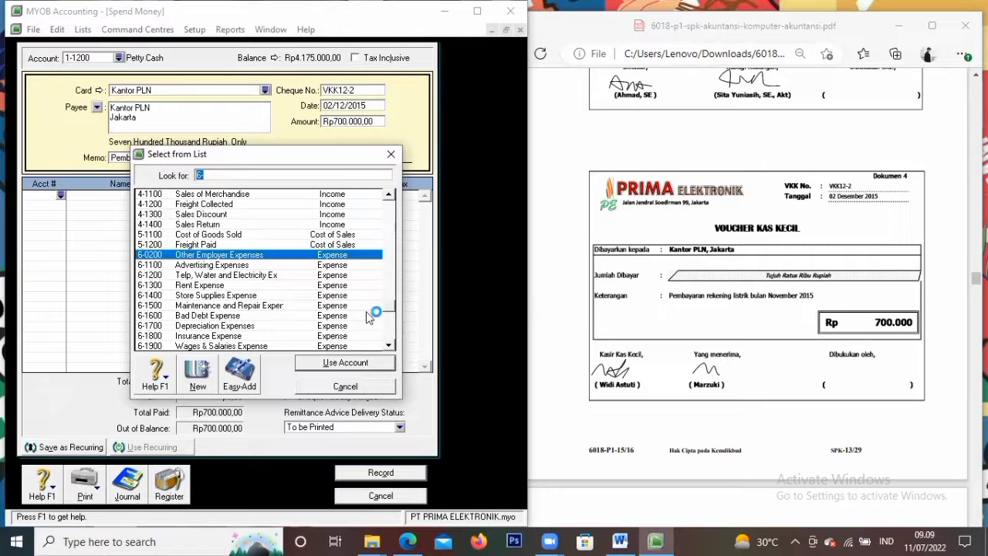
text(6-1200)
click(337, 362)
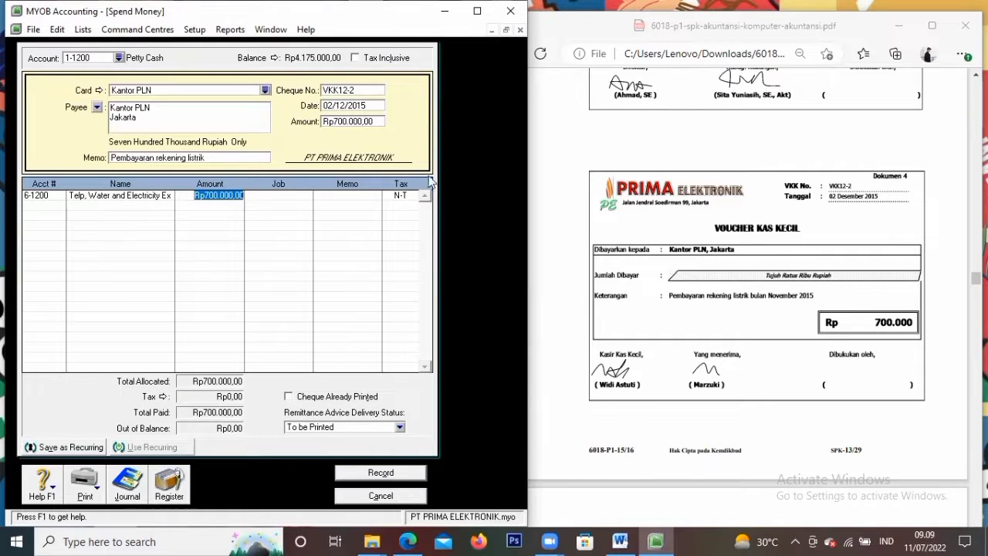
click(402, 473)
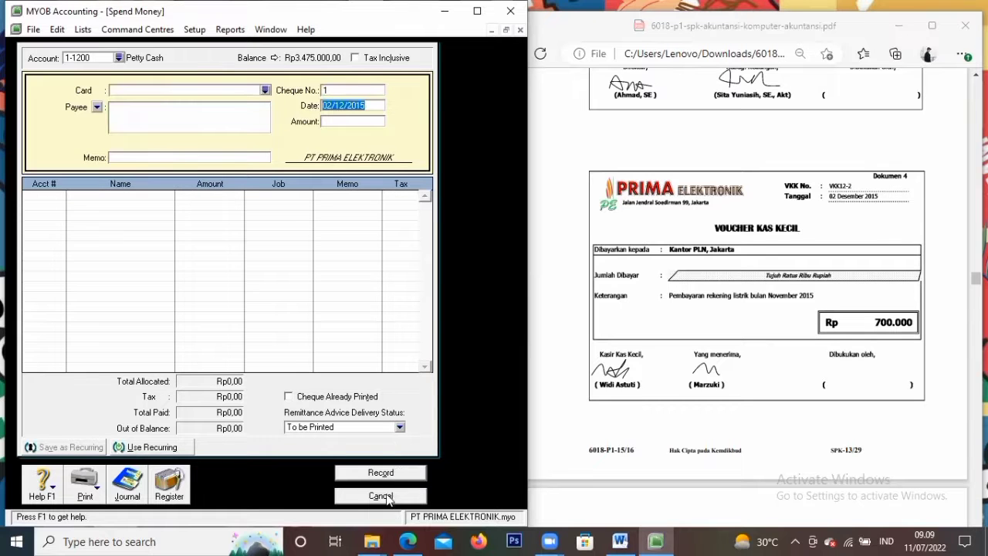
Close the empty payment form and start a new sale with the chosen invoice layout
click(726, 419)
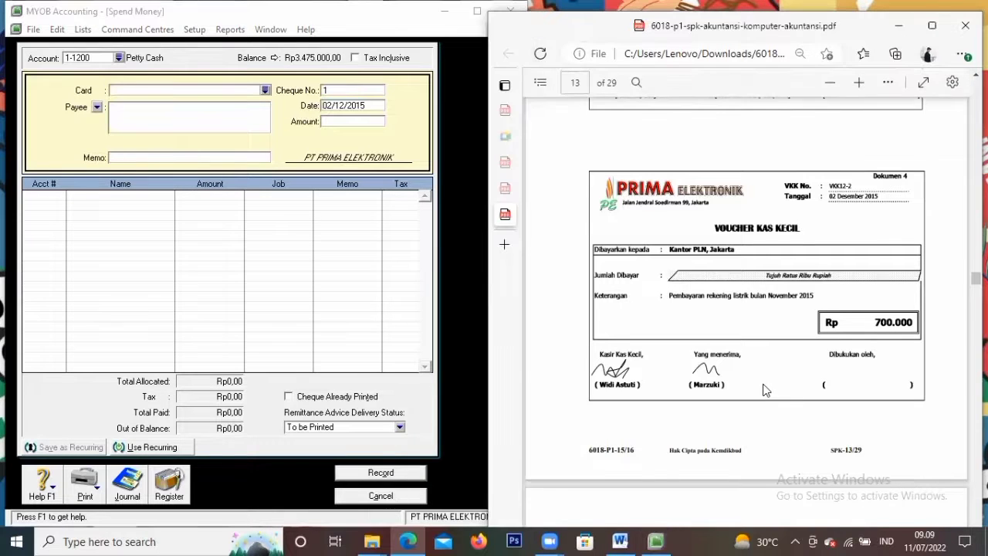
scroll(752, 398, down, 5)
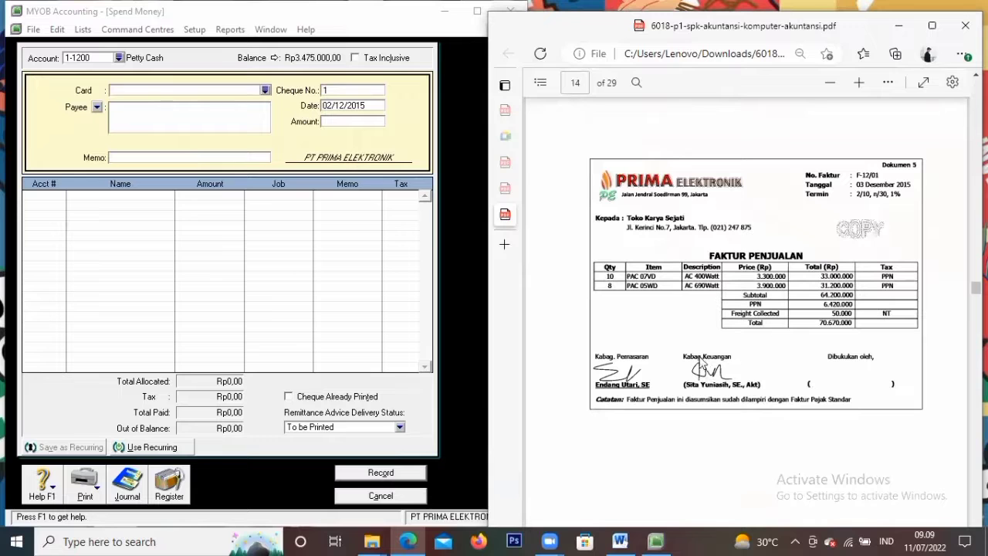
click(401, 498)
click(224, 105)
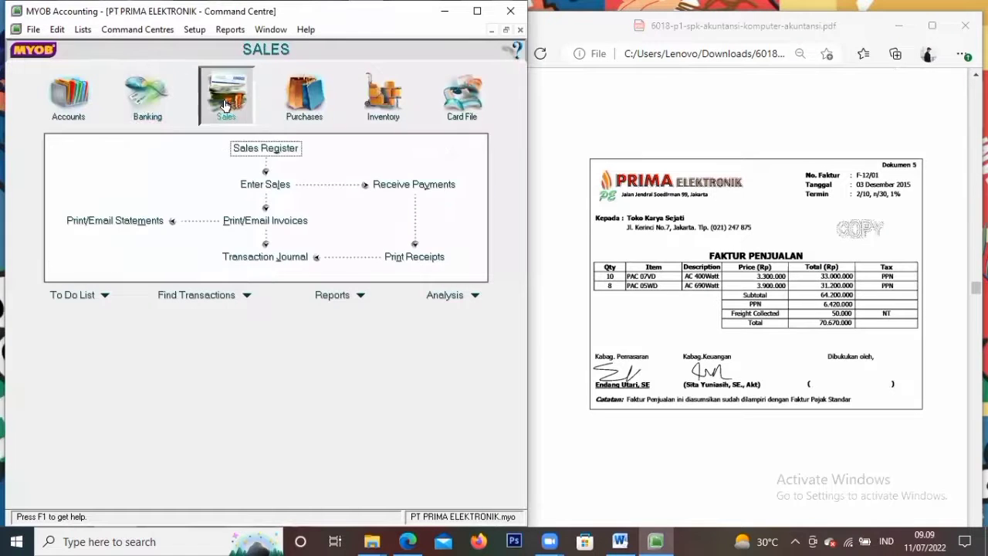
click(266, 183)
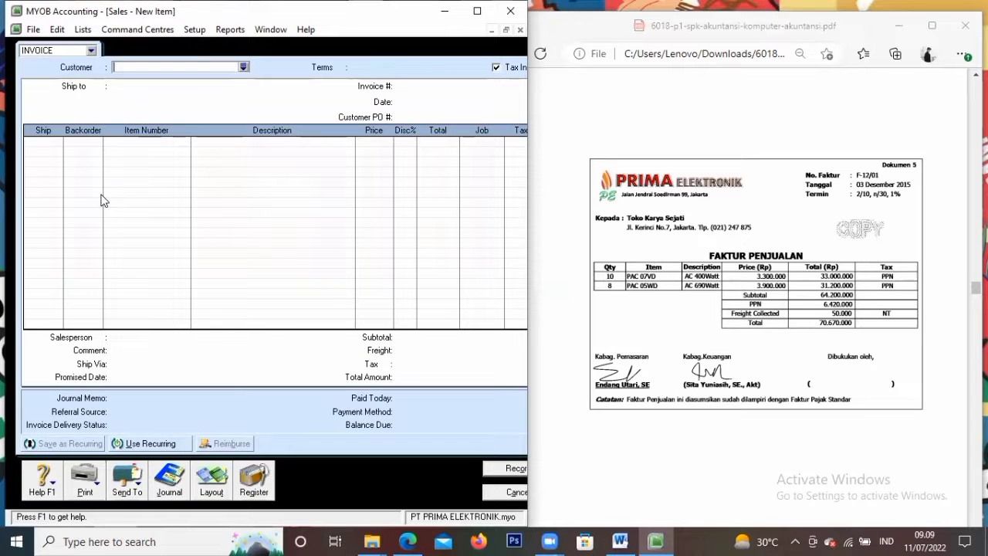
click(211, 480)
click(354, 356)
Bill Toko Karya Sejati, tax-exclusive, as invoice F-12/01 dated 03/12/2015
click(242, 67)
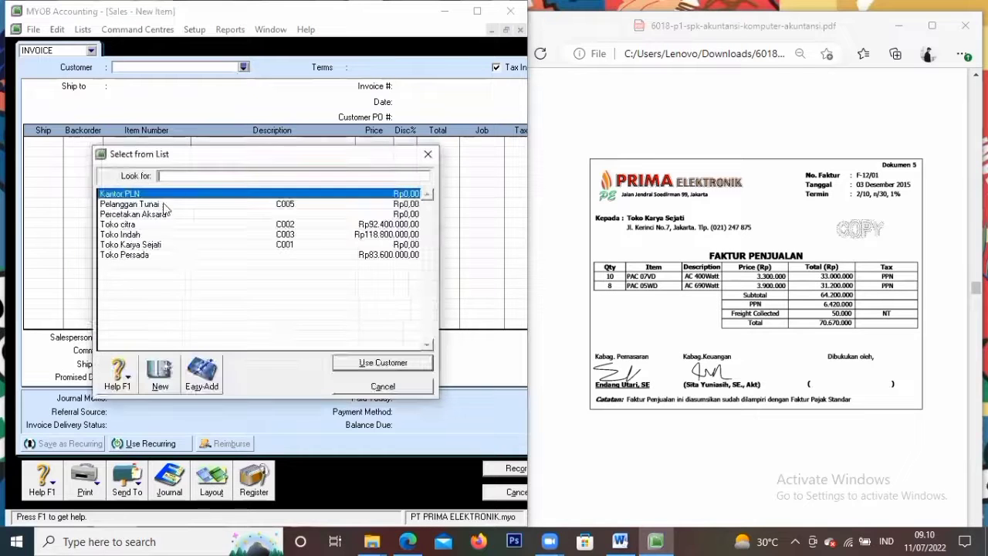
click(148, 245)
click(383, 364)
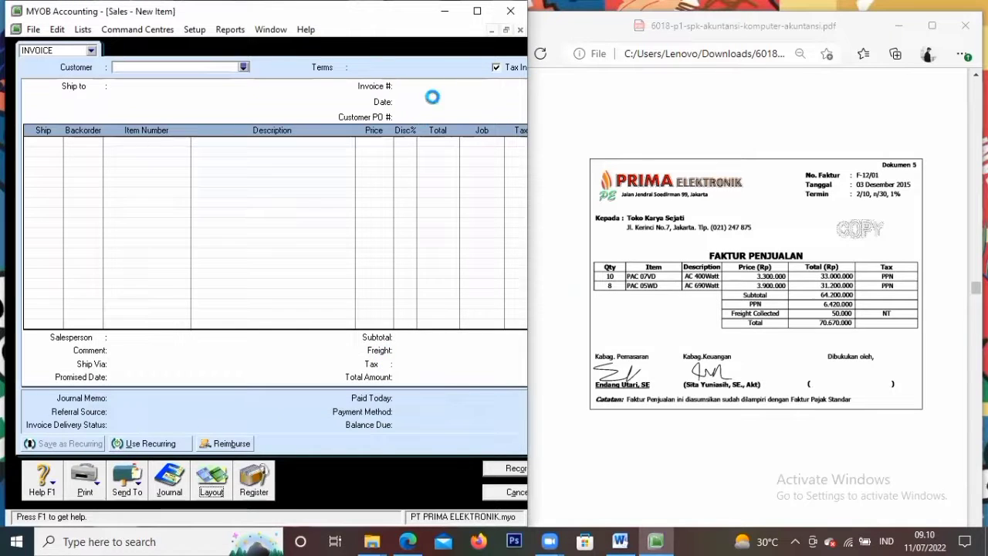
click(496, 67)
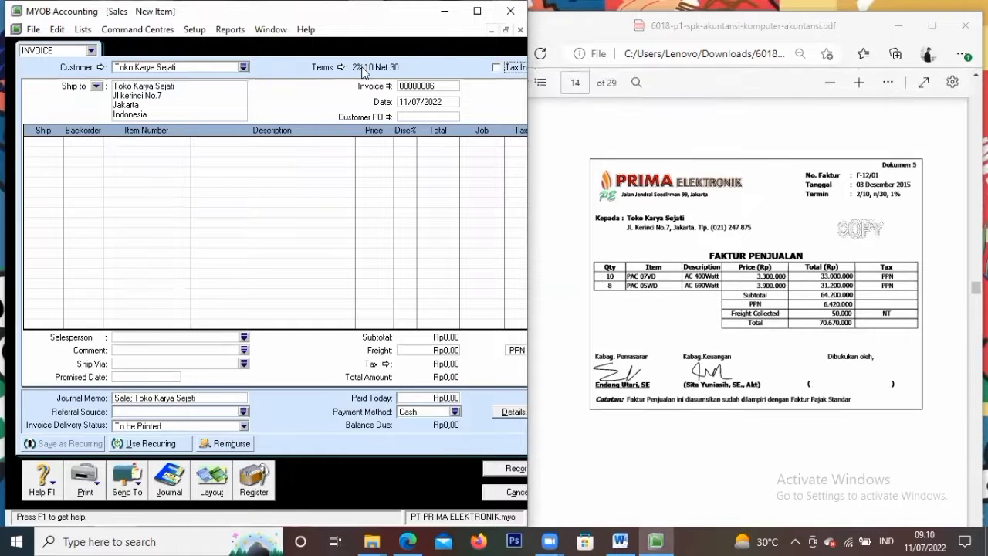
click(437, 88)
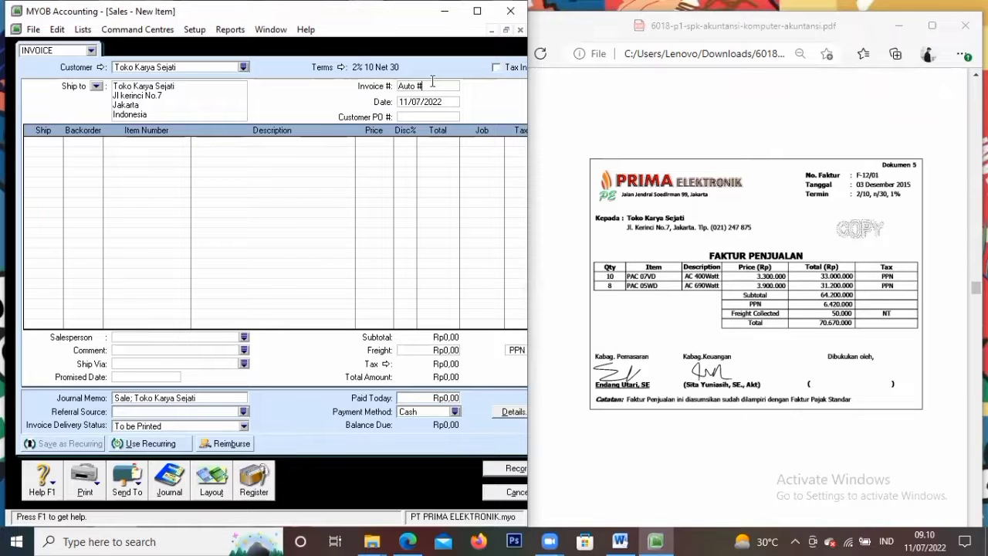
key(BackSpace)
key(BackSpace)
key(BackSpace)
key(BackSpace)
key(BackSpace)
text(F-12/01)
key(Tab)
text(3/12)
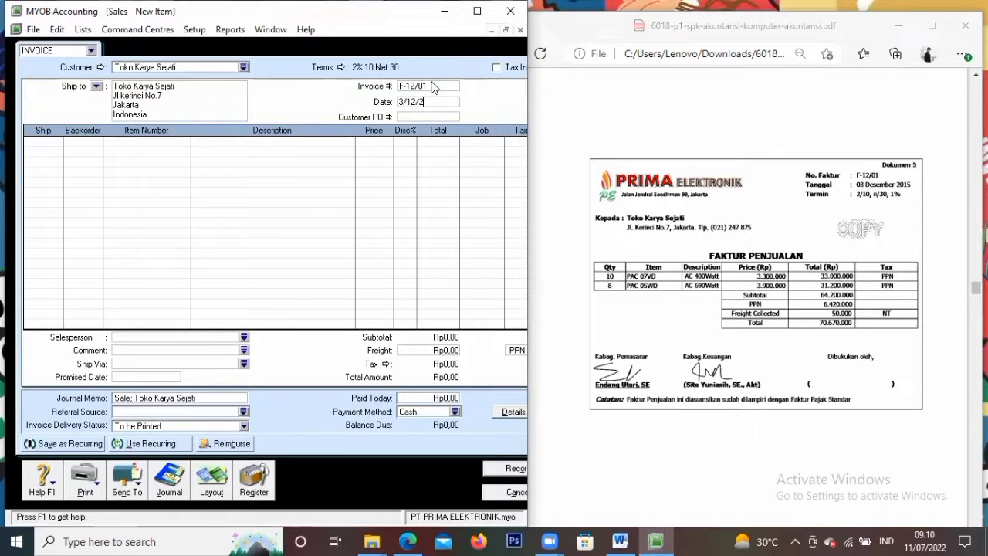
text(/2015)
key(Tab)
key(Tab)
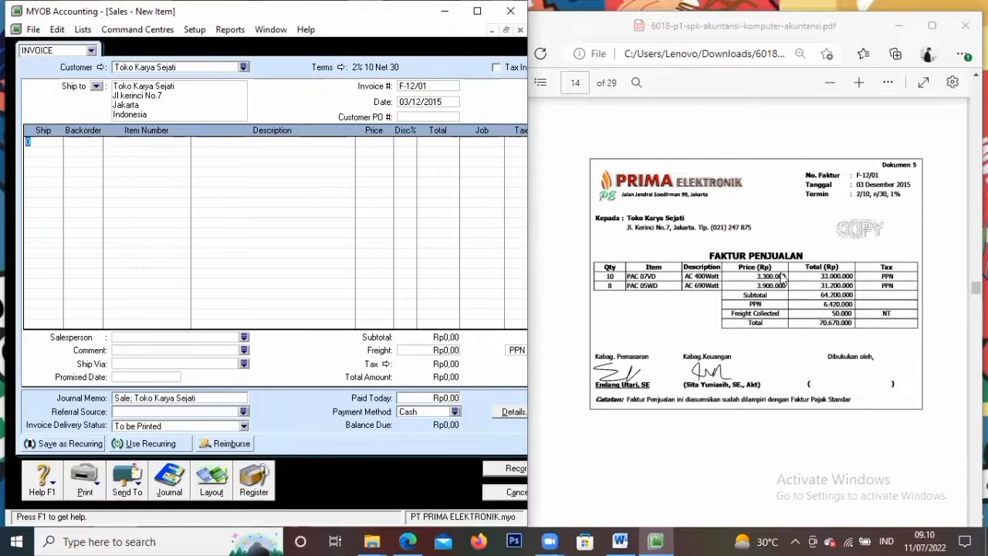
Add the first line: 10 PAC07VD at 3.300.000
click(46, 141)
text(1)
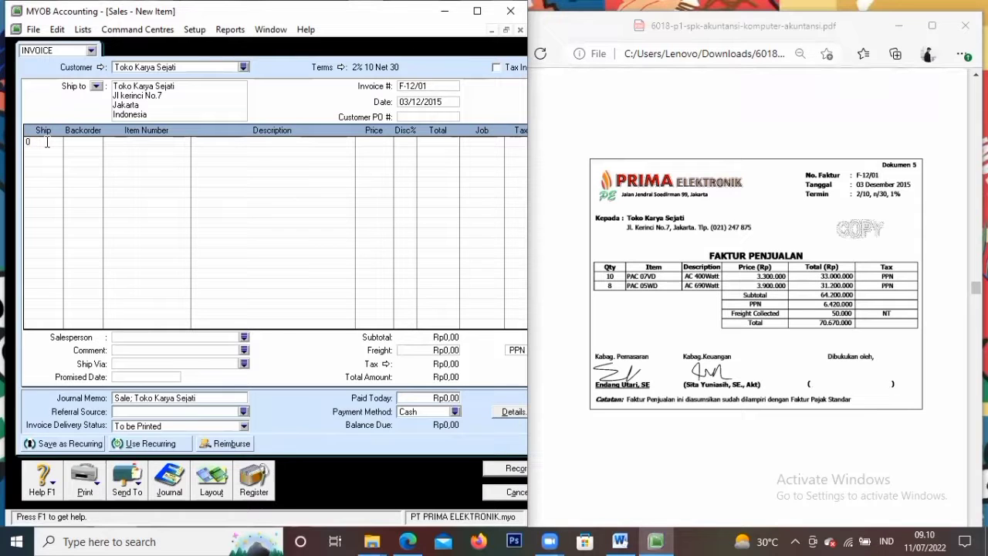
text(0)
key(Tab)
key(Tab)
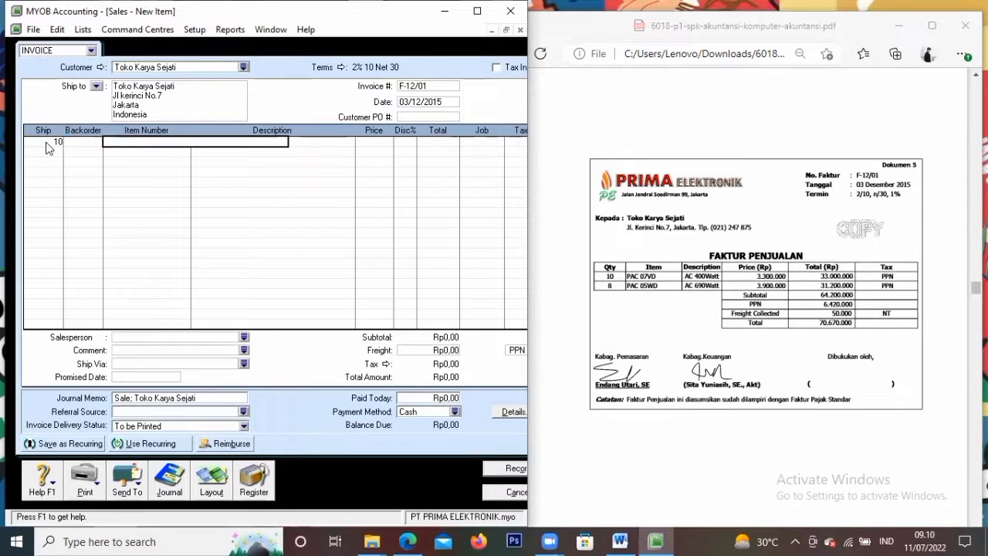
text(PAC07VD)
key(Tab)
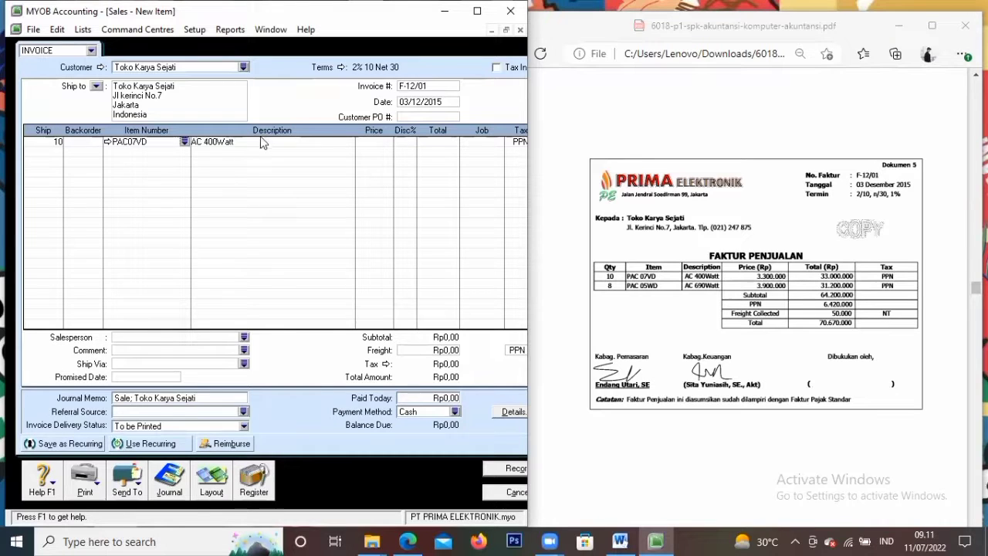
click(377, 148)
text(3300000)
key(Tab)
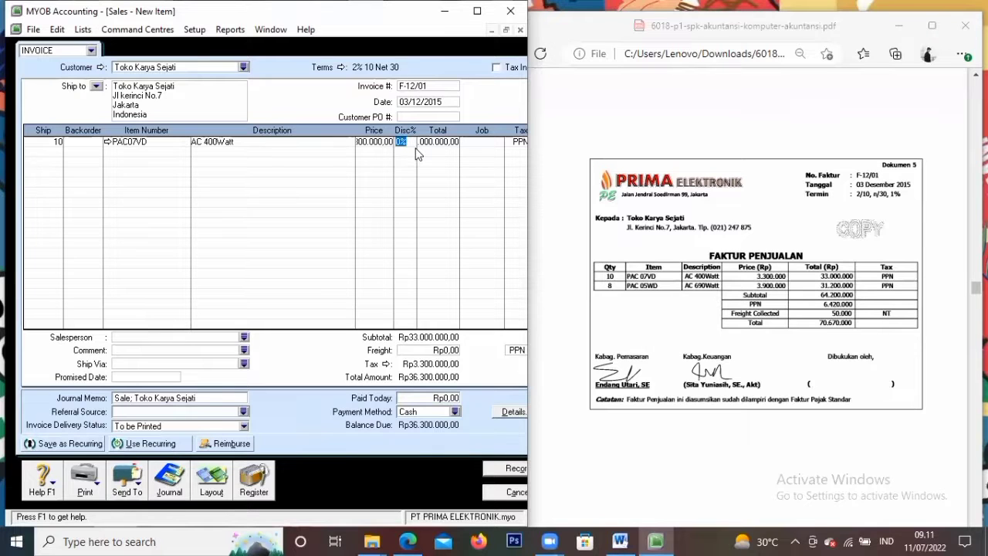
key(Tab)
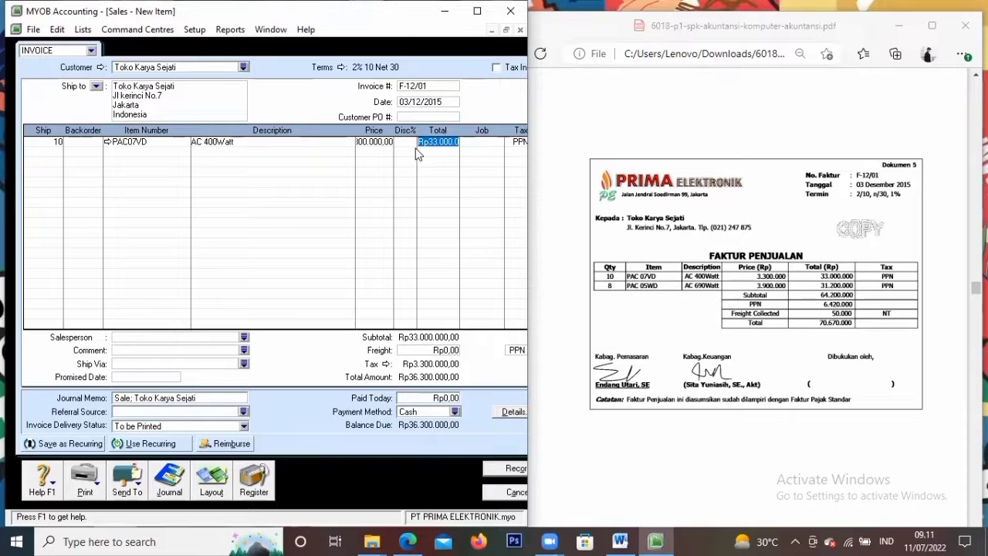
key(Tab)
Add the second line: 8 PAC05WD at 3.900.000
key(Tab)
key(Tab)
text(8)
key(Tab)
key(Tab)
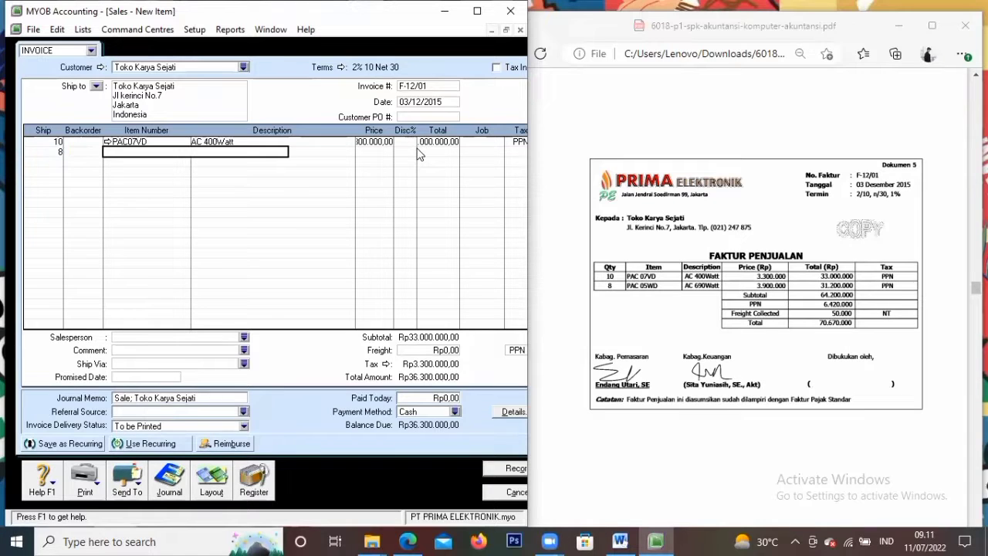
text(PAC)
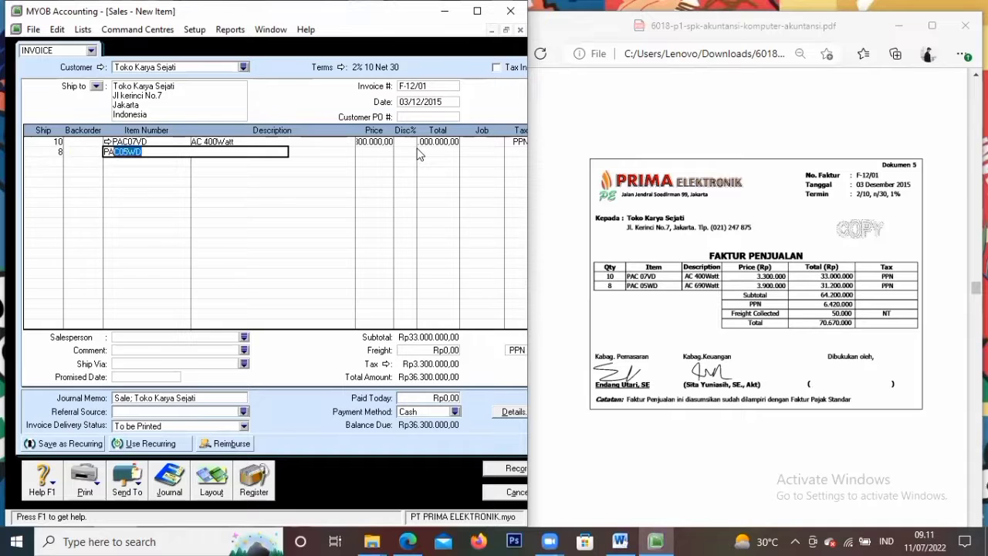
text(05)
key(Tab)
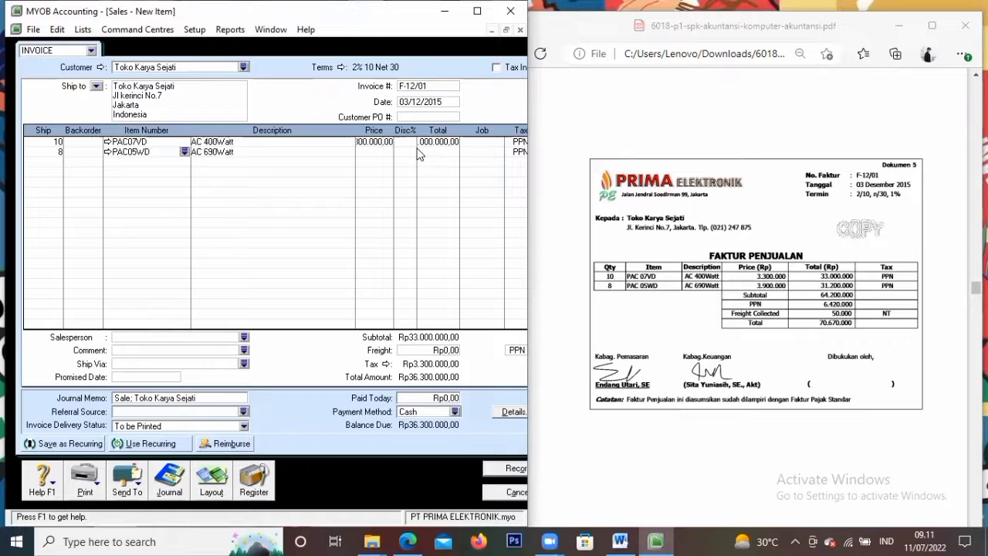
key(Tab)
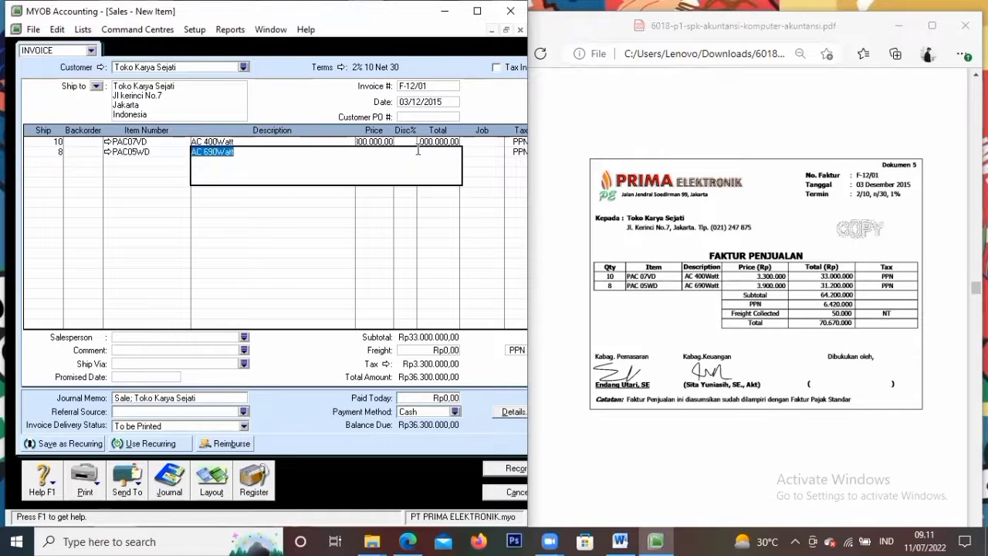
key(Tab)
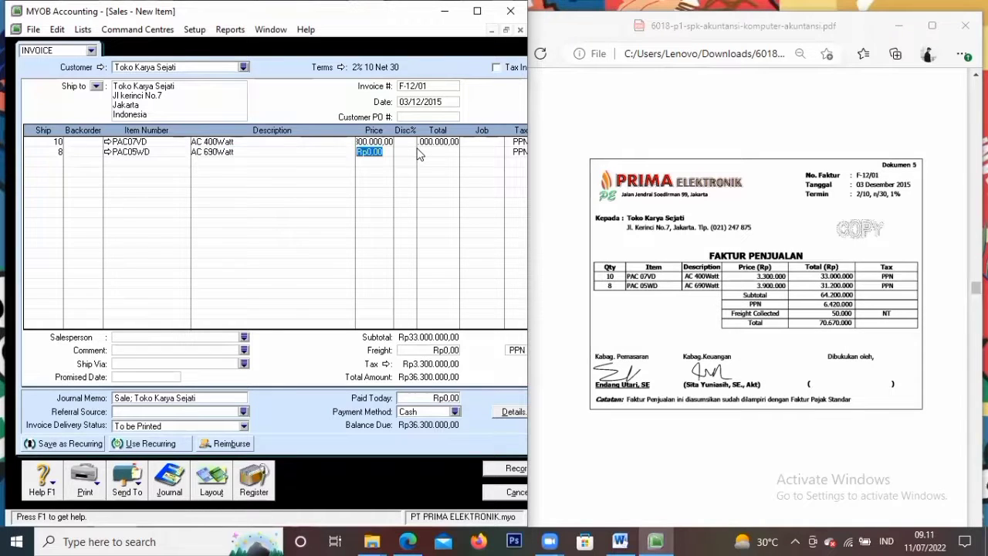
text(3900000)
key(Tab)
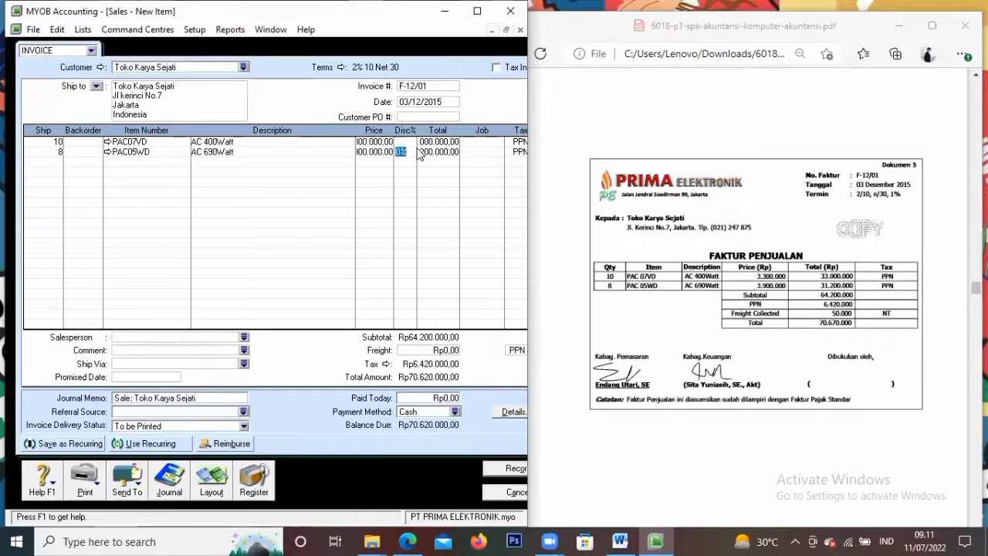
key(Tab)
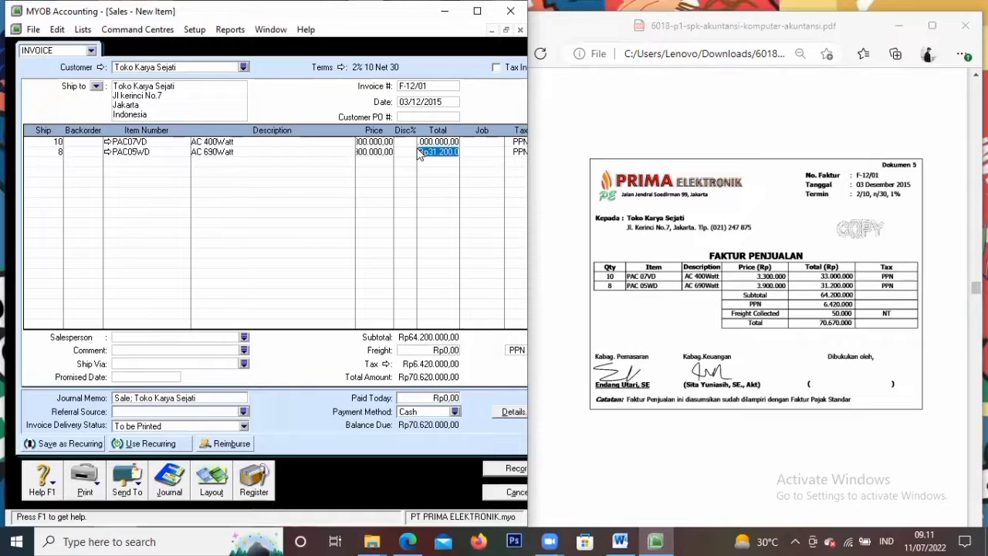
key(Tab)
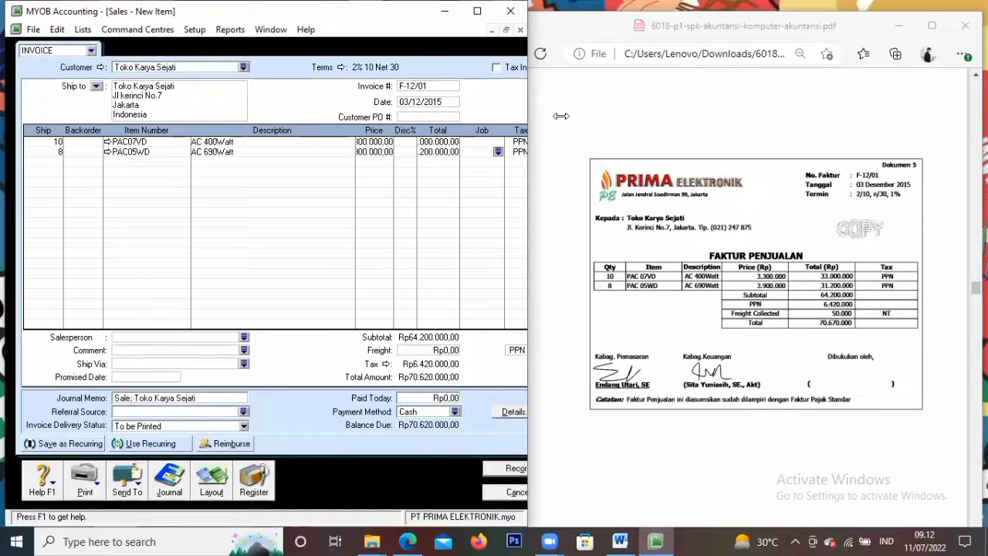
Enter Rp50.000 freight on the invoice with the N-T non-taxable tax code
drag(560, 116, 569, 116)
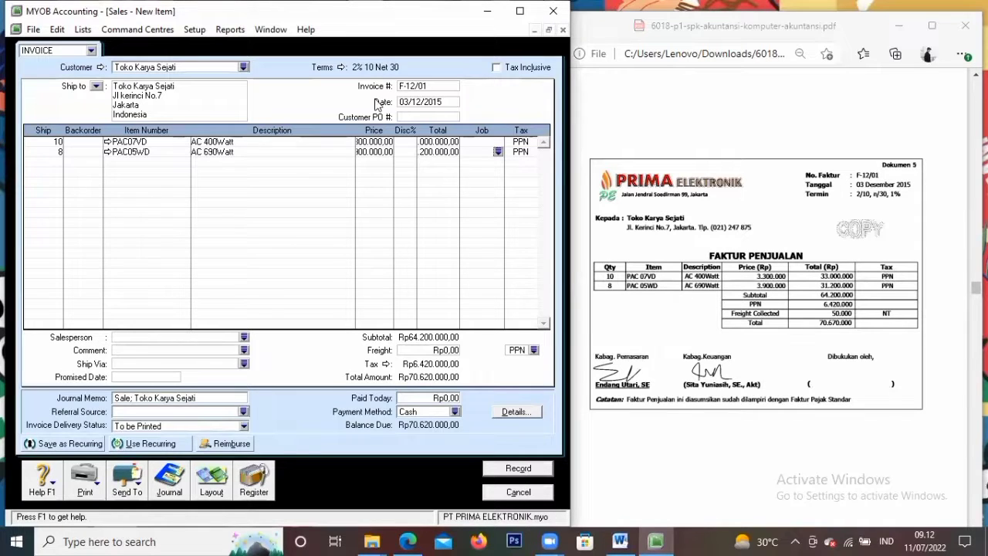
click(527, 143)
click(526, 154)
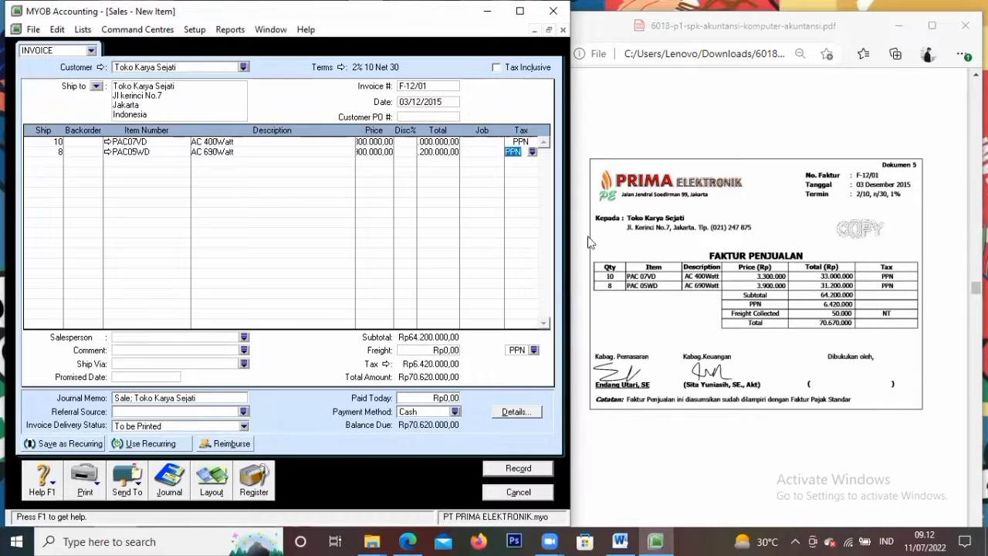
click(448, 351)
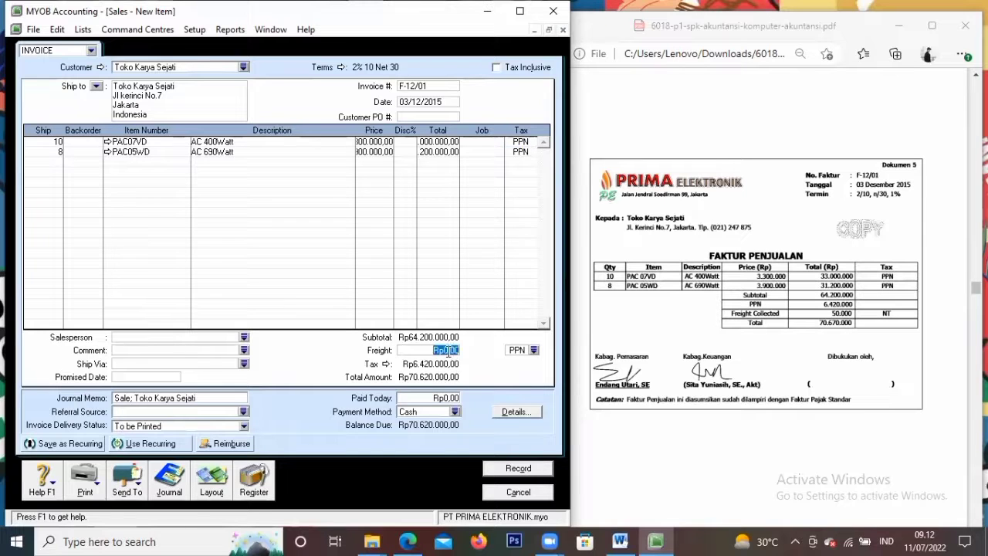
text(50000)
click(534, 351)
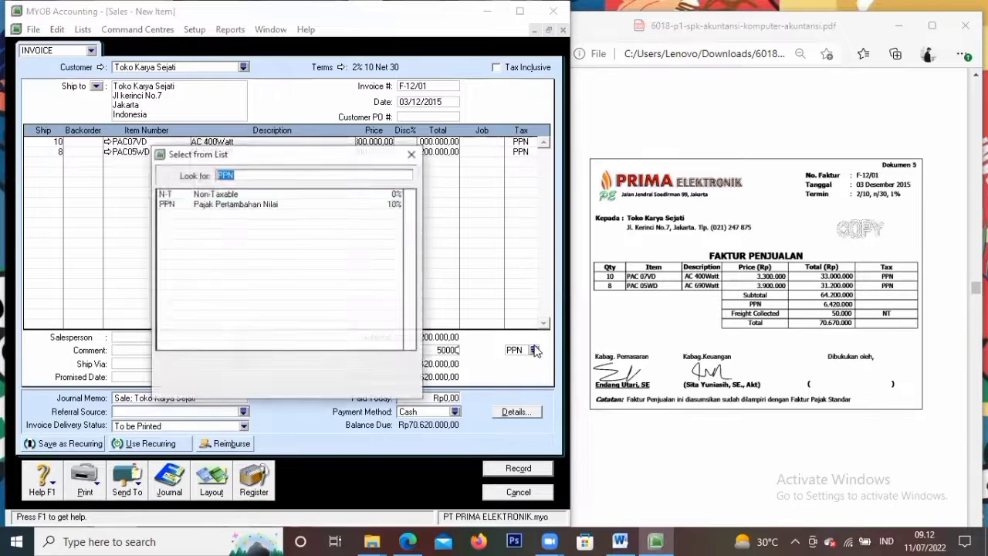
click(272, 192)
click(332, 363)
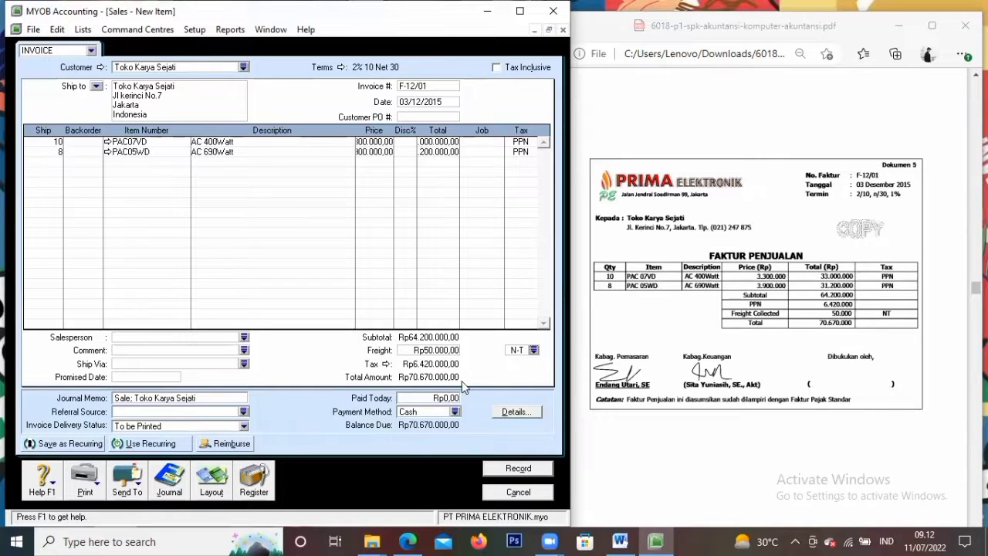
key(Tab)
key(Tab)
key(Tab)
key(Tab)
Link freight income to 4-1100 Sales of Merchandise and record invoice F-12/01
click(511, 469)
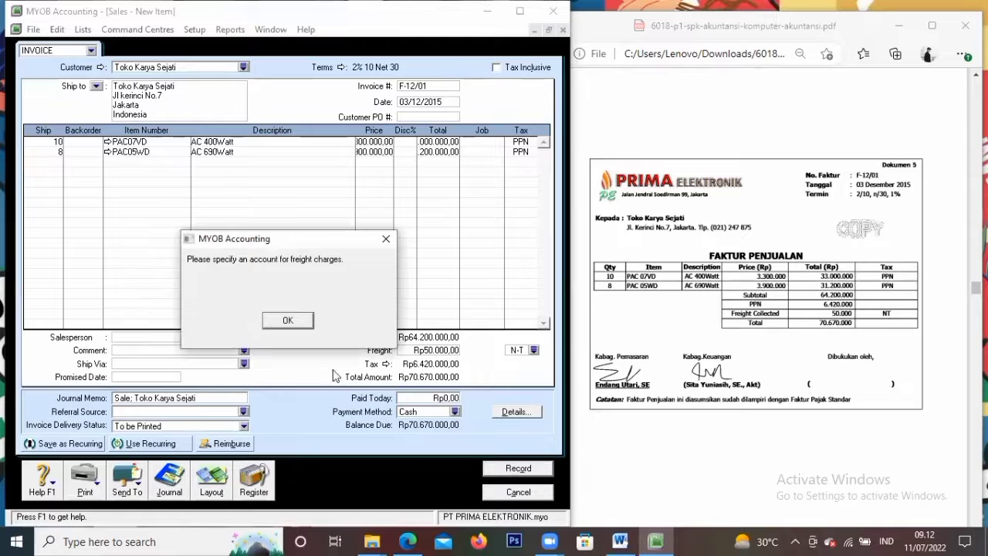
click(288, 321)
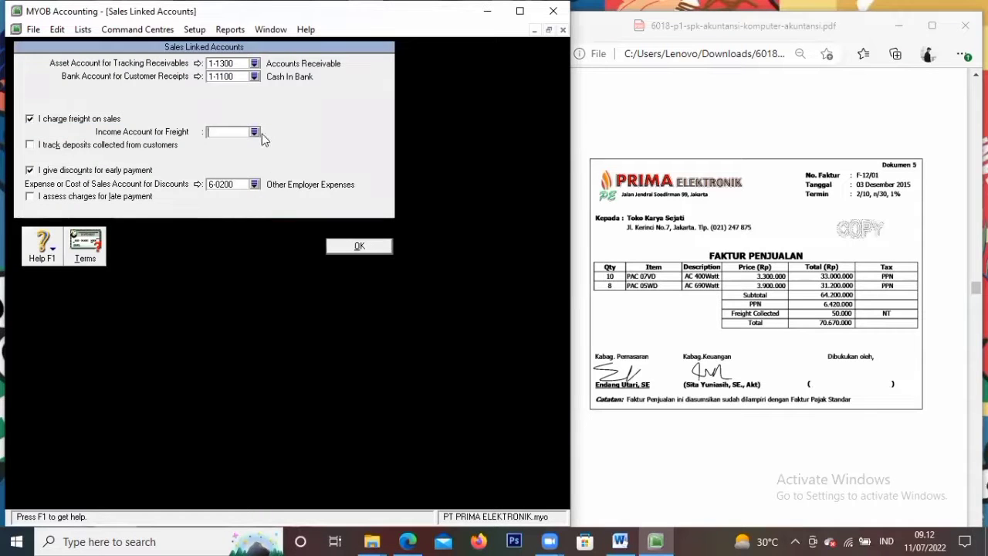
click(255, 132)
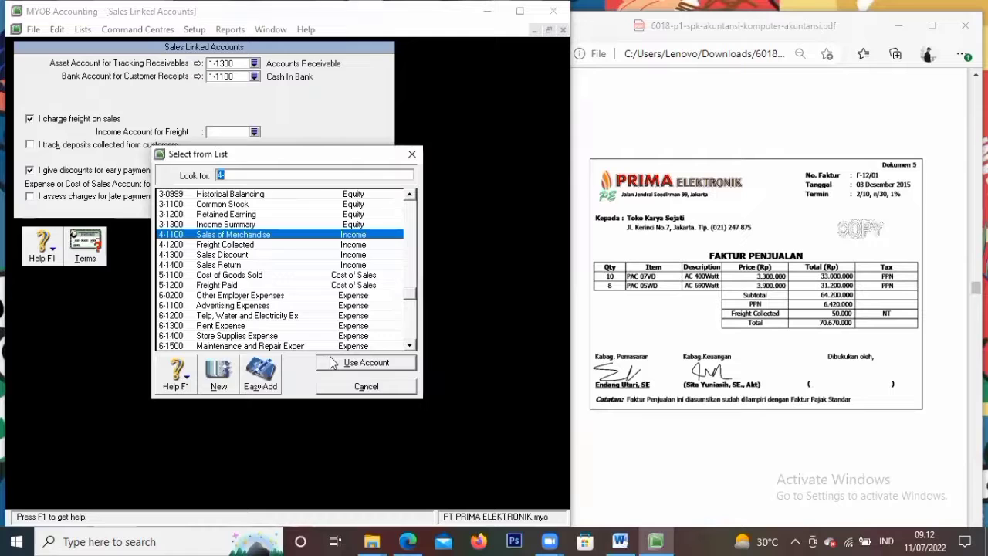
click(355, 421)
click(338, 245)
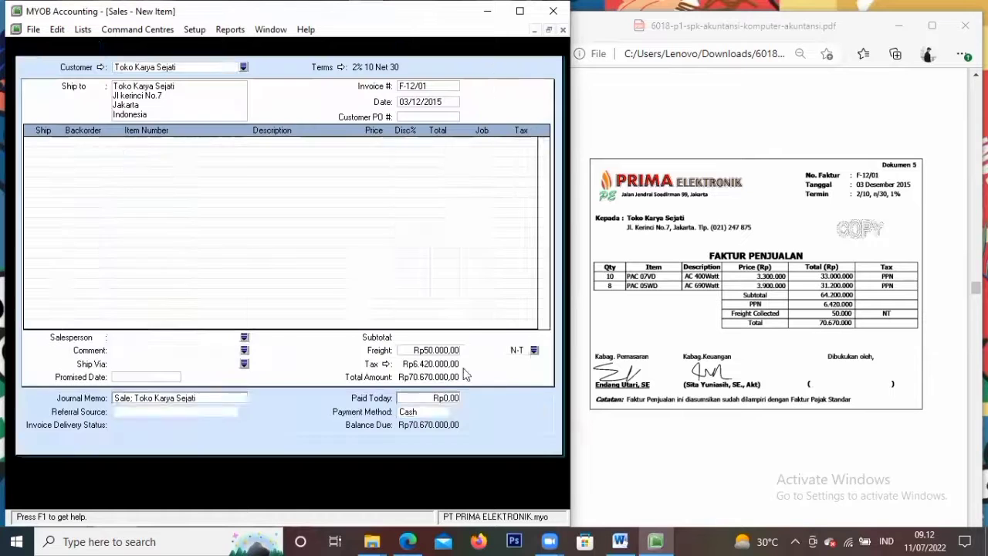
click(528, 471)
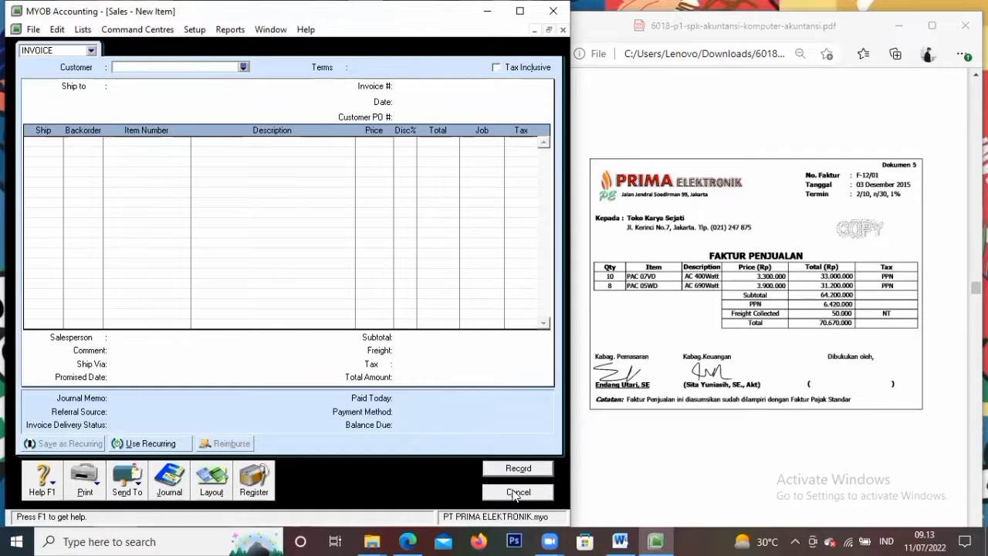
click(754, 375)
scroll(754, 376, down, 7)
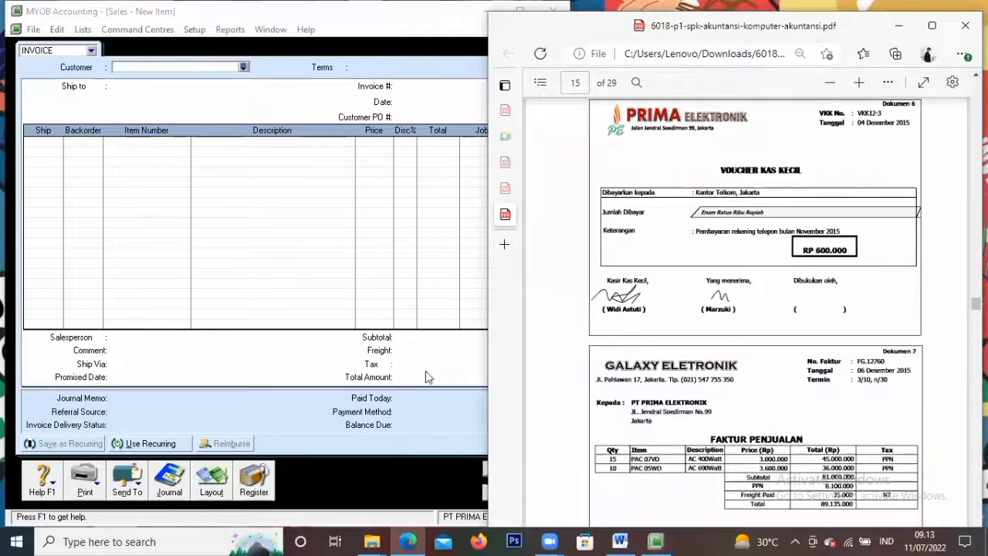
Cancel the blank sales form and open a new purchase bill from Purchases
click(426, 370)
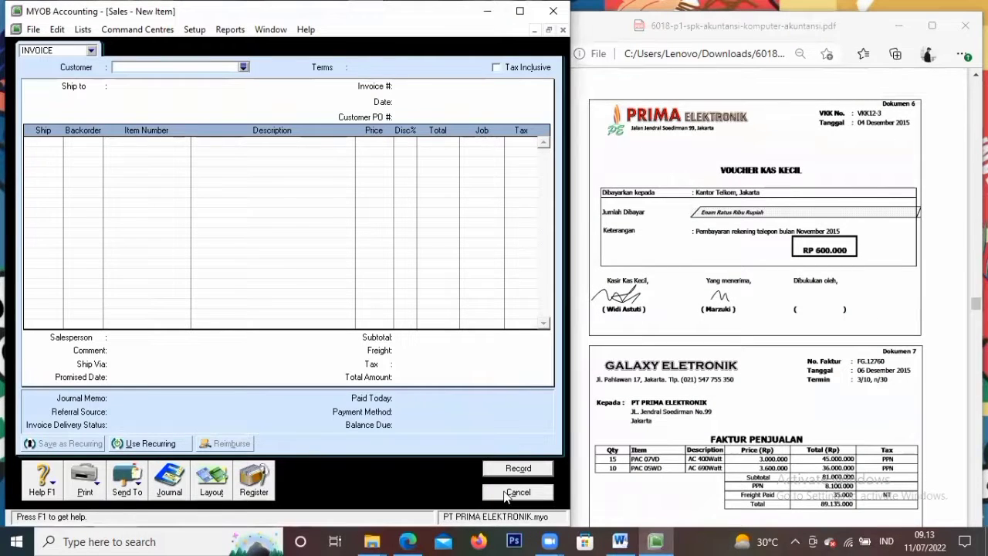
click(515, 492)
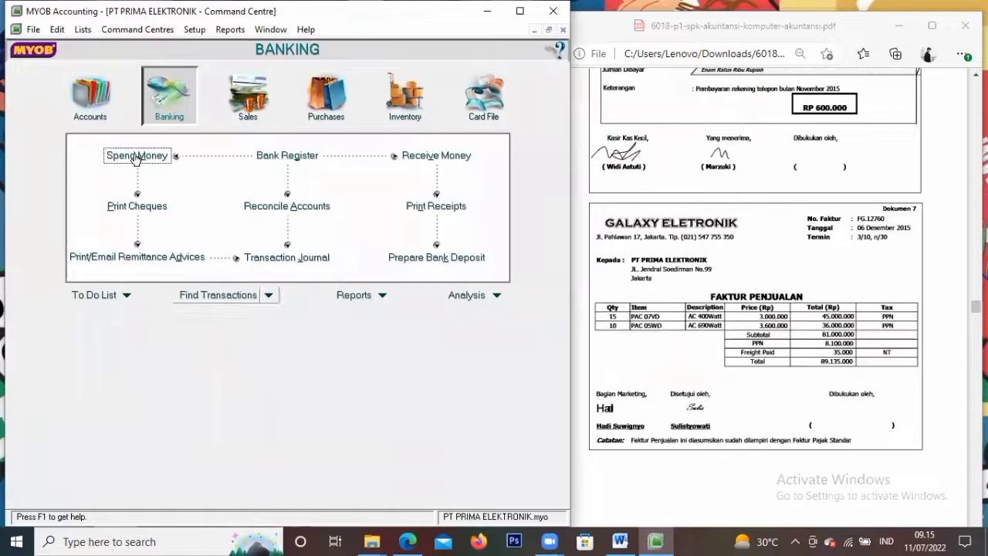
click(326, 108)
click(284, 184)
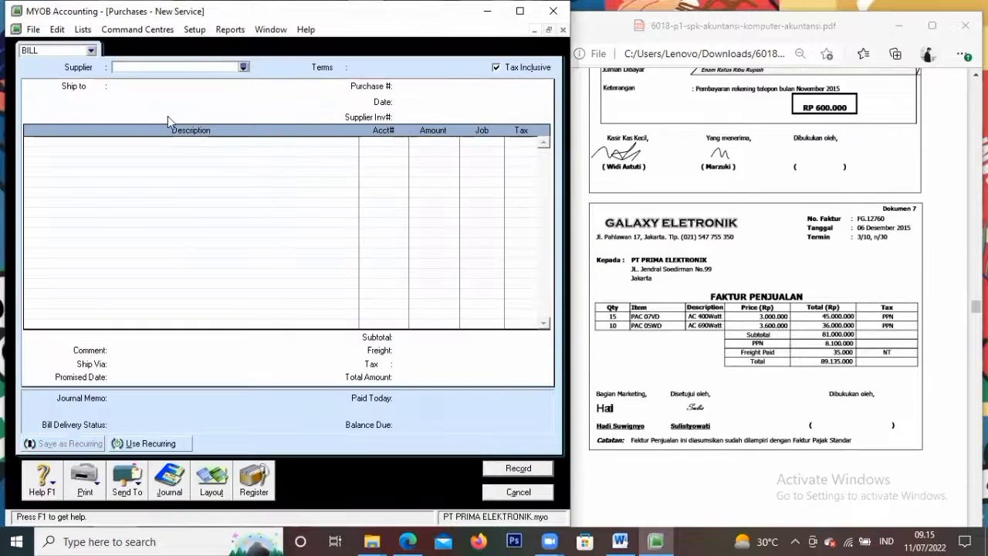
click(244, 67)
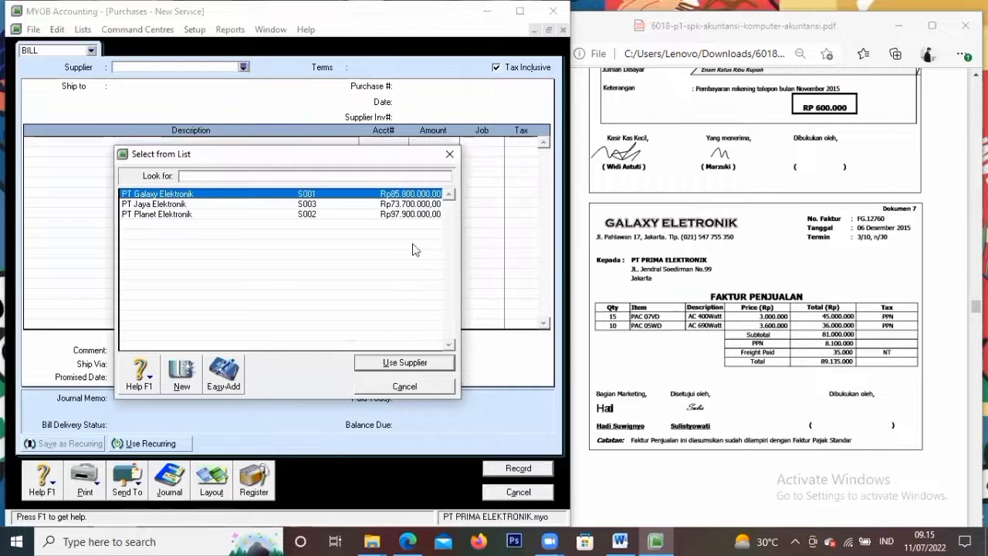
Switch the bill to the Item layout with tax-inclusive pricing turned off
click(450, 155)
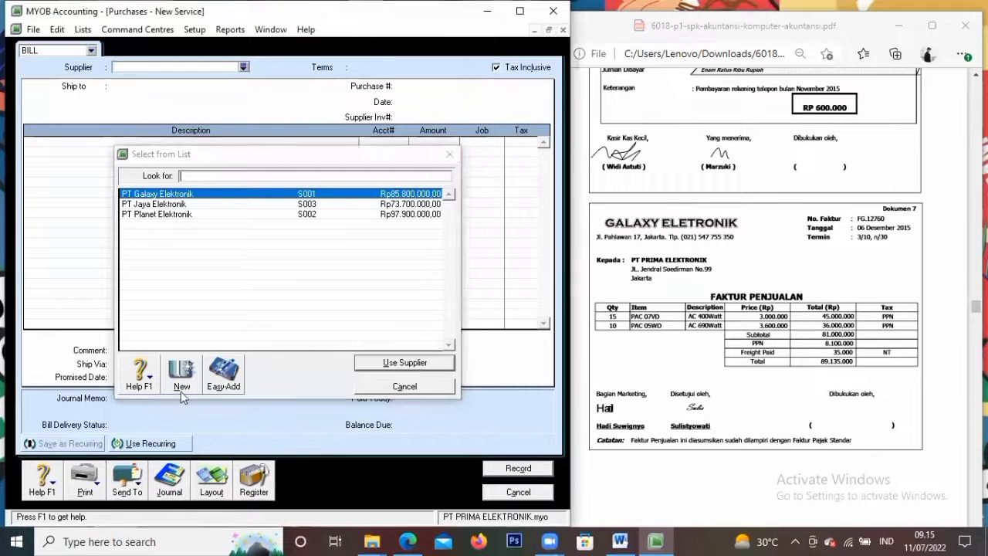
click(210, 488)
click(202, 259)
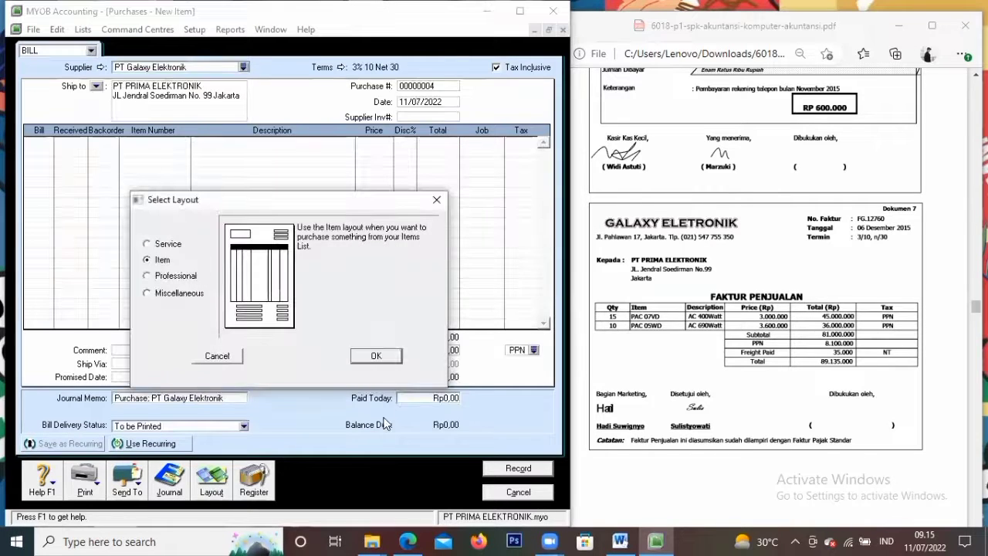
click(379, 354)
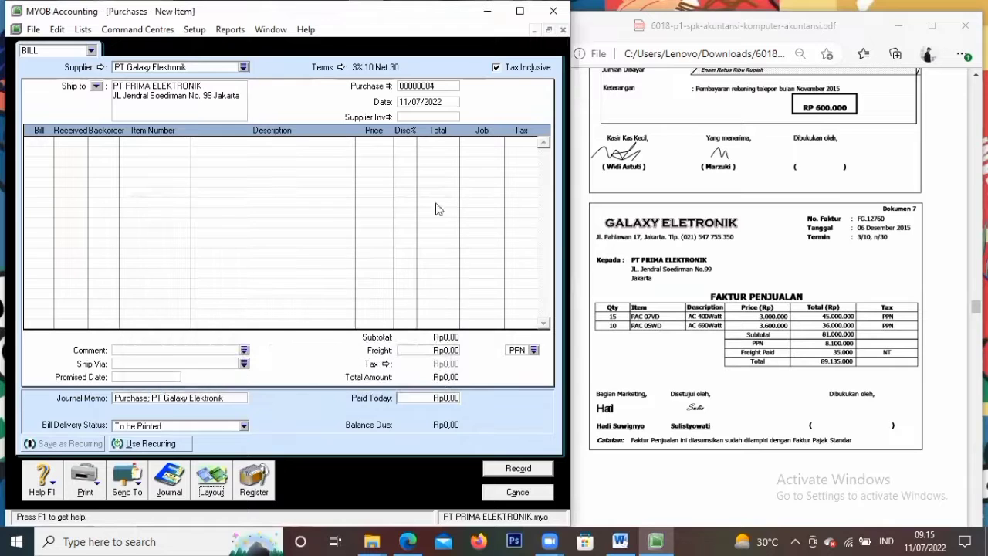
click(497, 68)
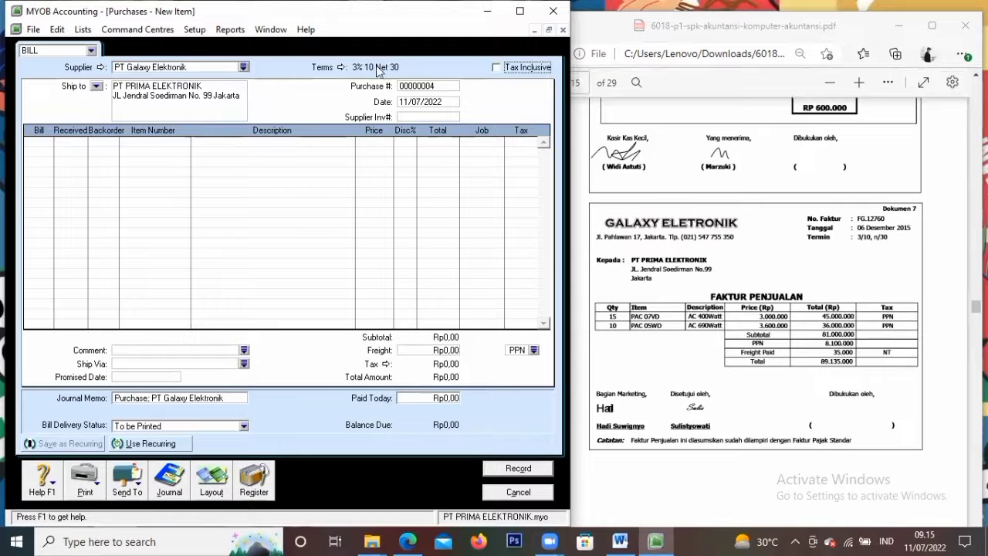
Set supplier PT Galaxy Elektronik, purchase # FG.12760, date 6/12/2015, and bill 15 units
click(243, 67)
click(216, 197)
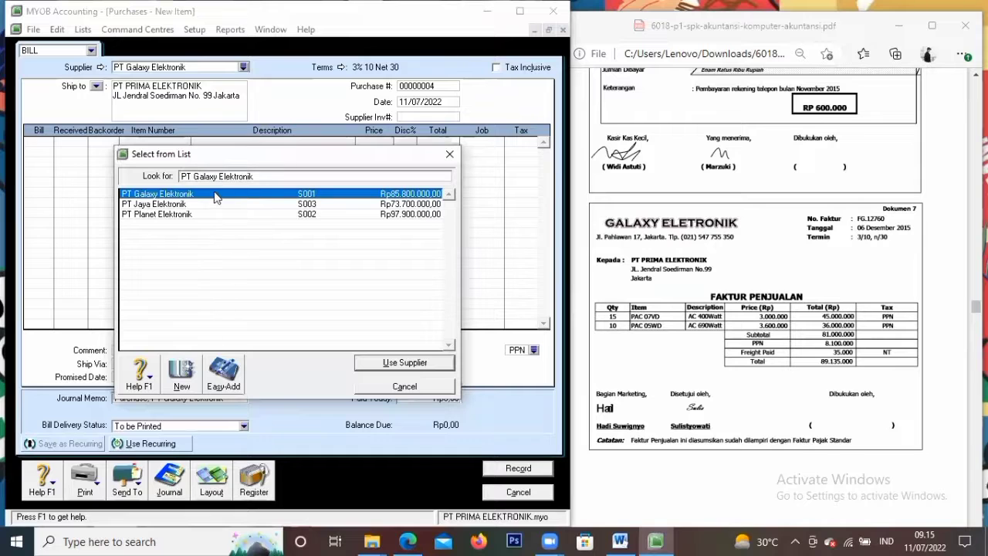
click(397, 362)
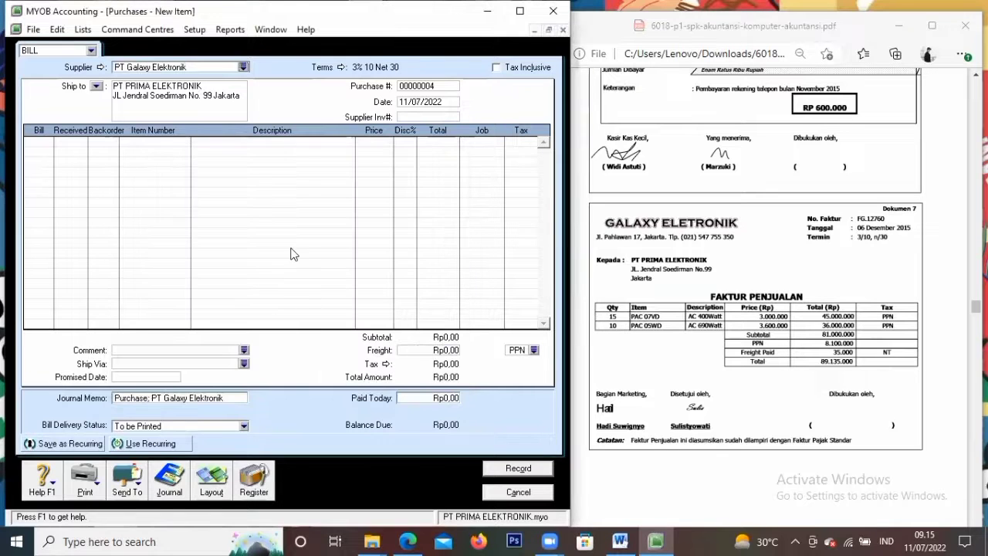
click(447, 88)
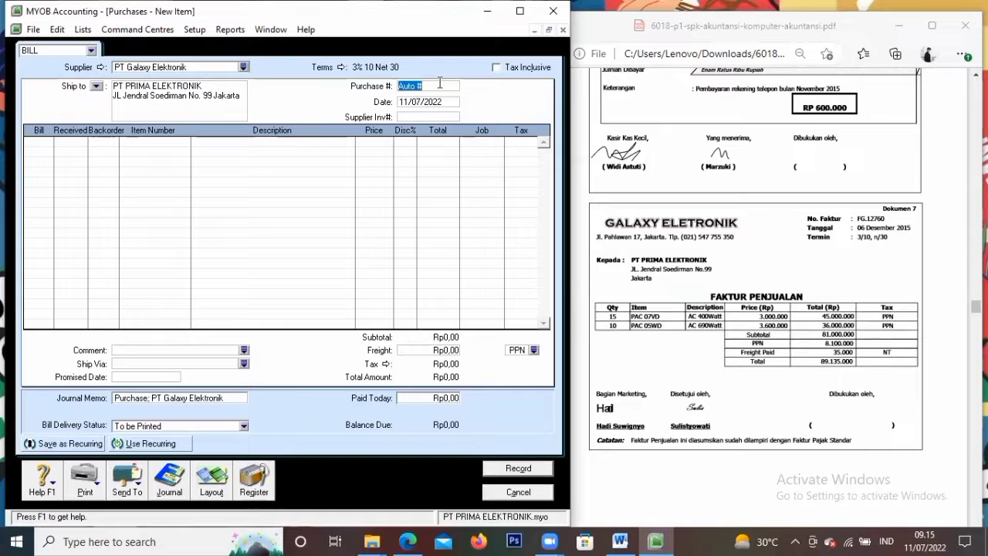
key(BackSpace)
text(FG.127)
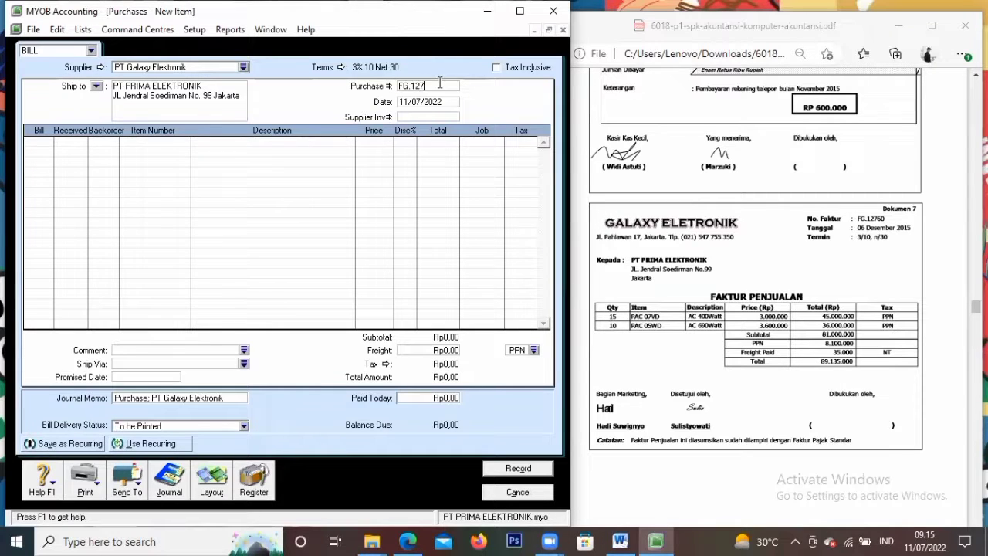
text(60)
key(Tab)
text(6/12/2015)
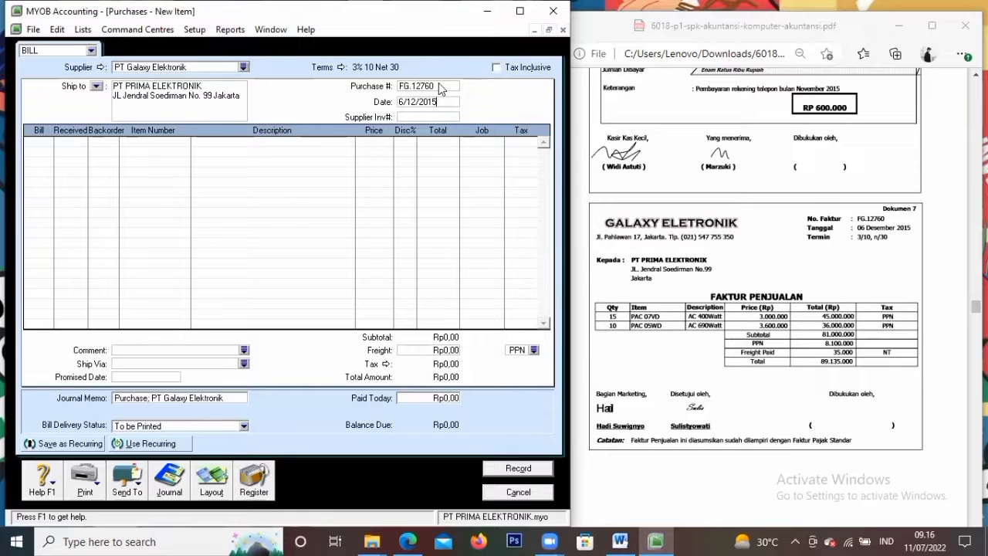
key(Tab)
key(Tab)
text(15)
key(Tab)
key(Tab)
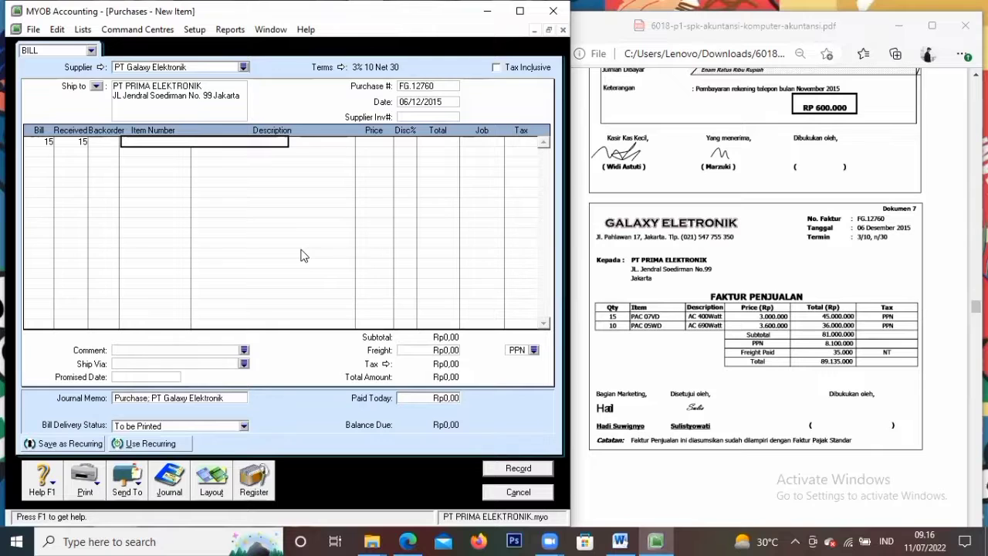
Enter the first bill line as item PAC07VD at a unit price of 3.000.000
text(PAC07VD)
key(Tab)
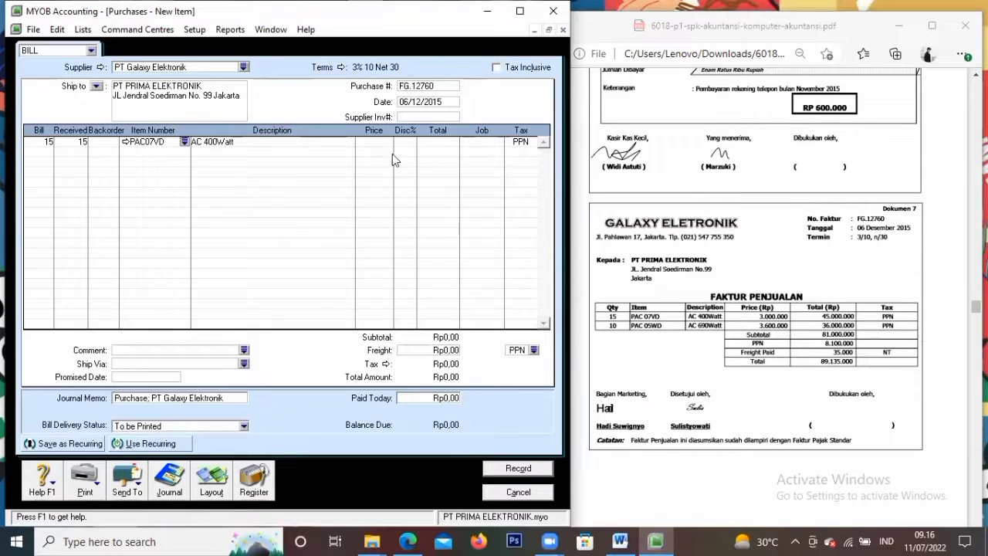
click(369, 143)
click(369, 143)
text(3000000)
key(Tab)
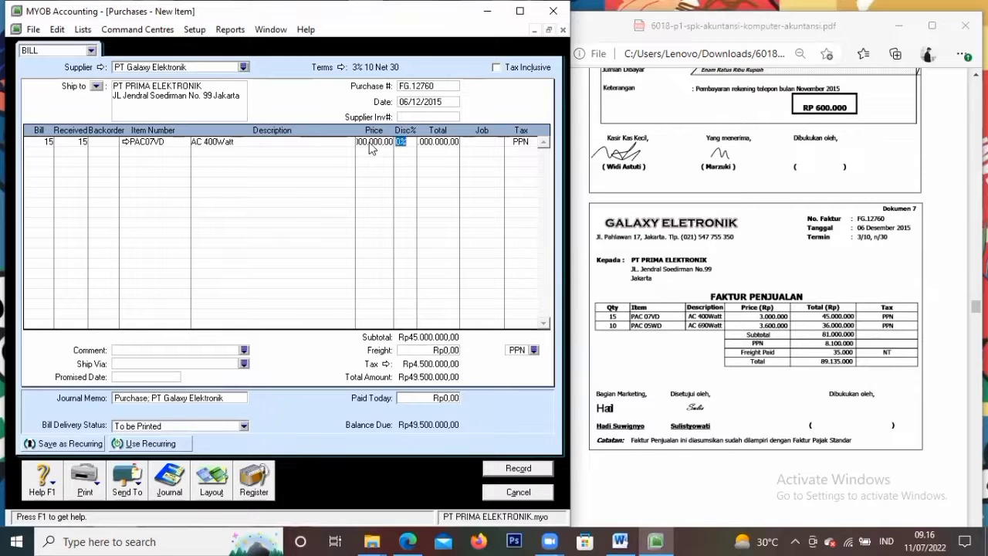
key(Tab)
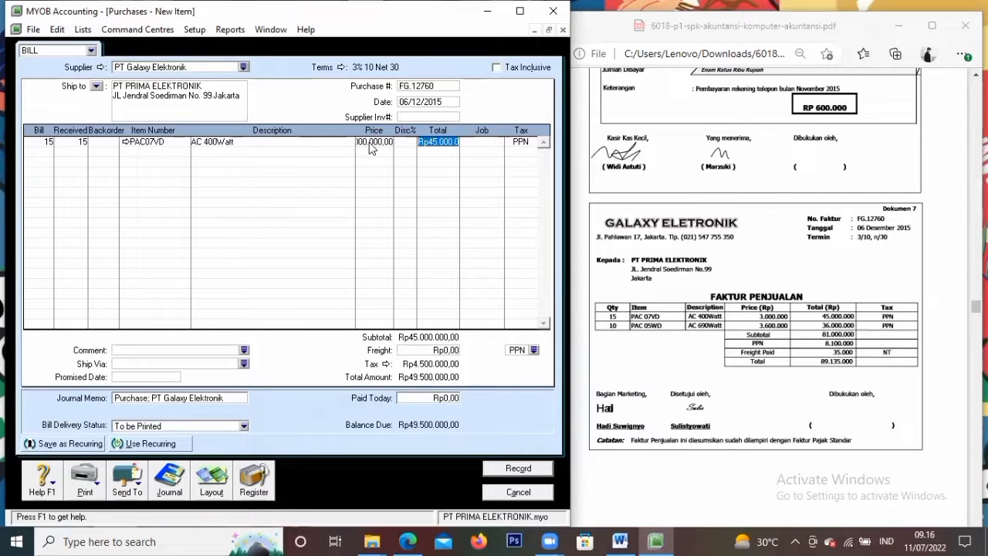
key(Tab)
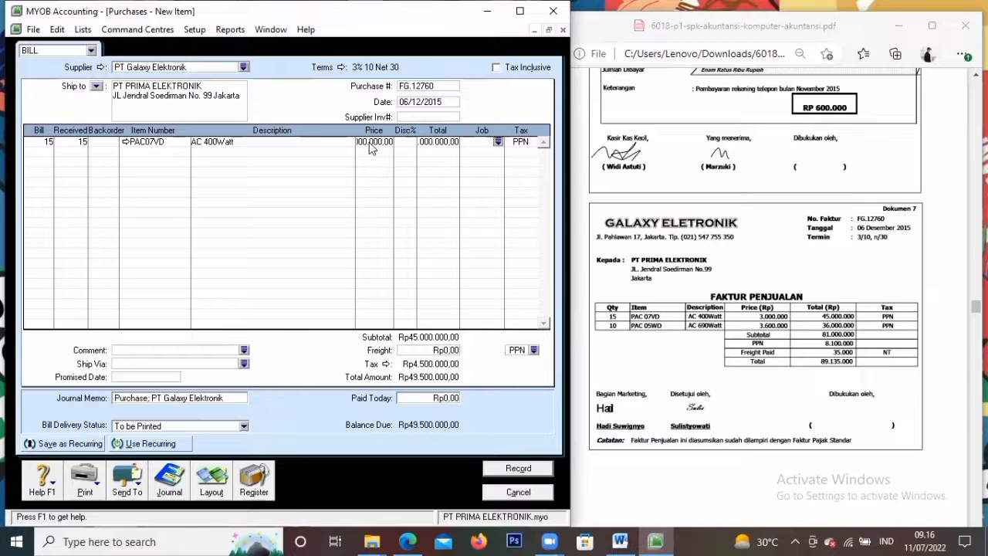
key(Tab)
Add a second line of 10 PAC05WD AC 690Watt units priced at 3.600.000 each
key(Tab)
text(10)
key(Tab)
key(Tab)
key(Tab)
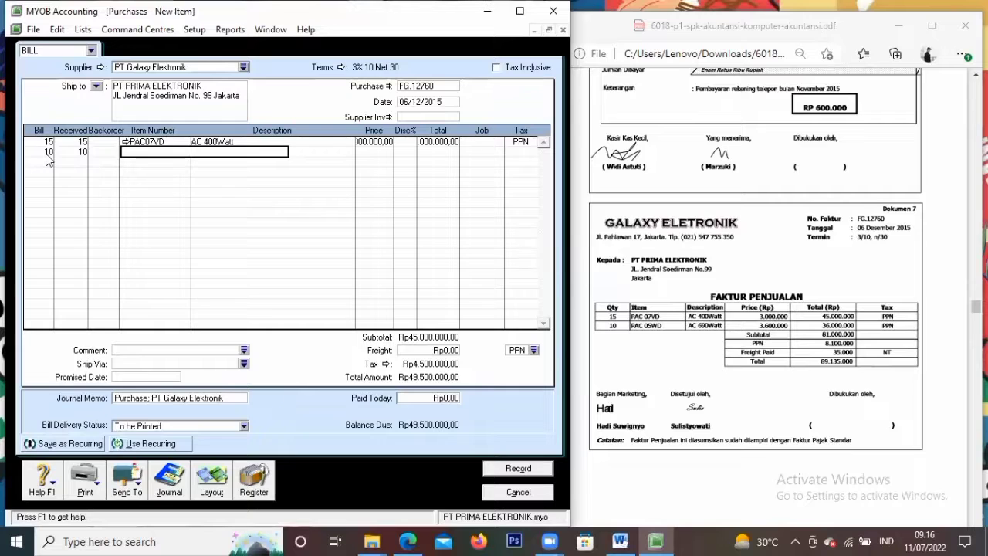
text(PA)
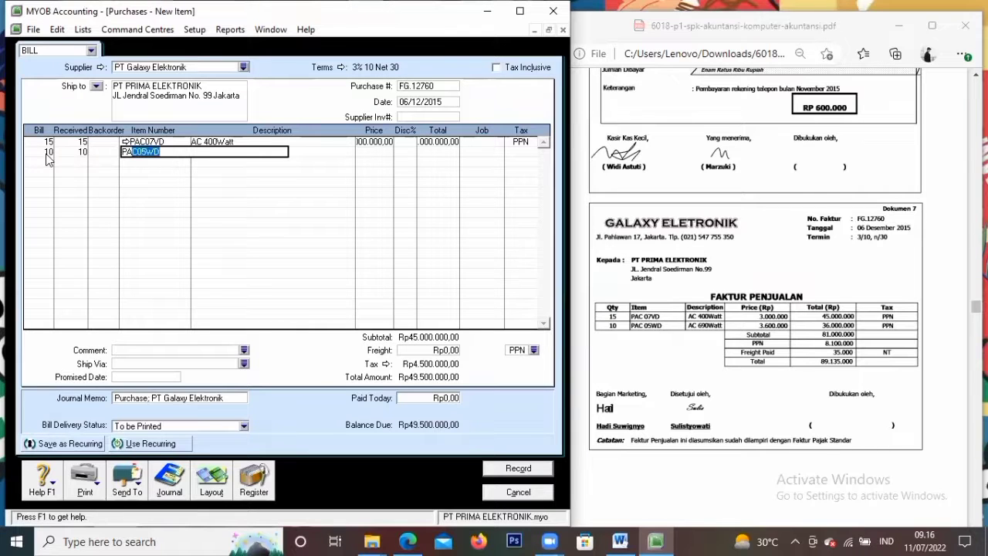
text(C05)
key(Tab)
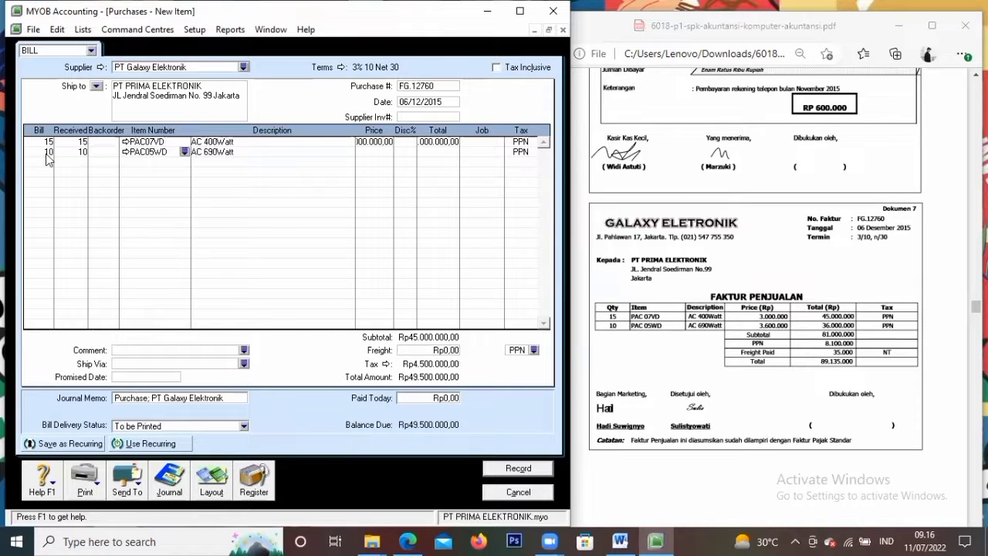
key(Tab)
key(Tab)
text(3600000)
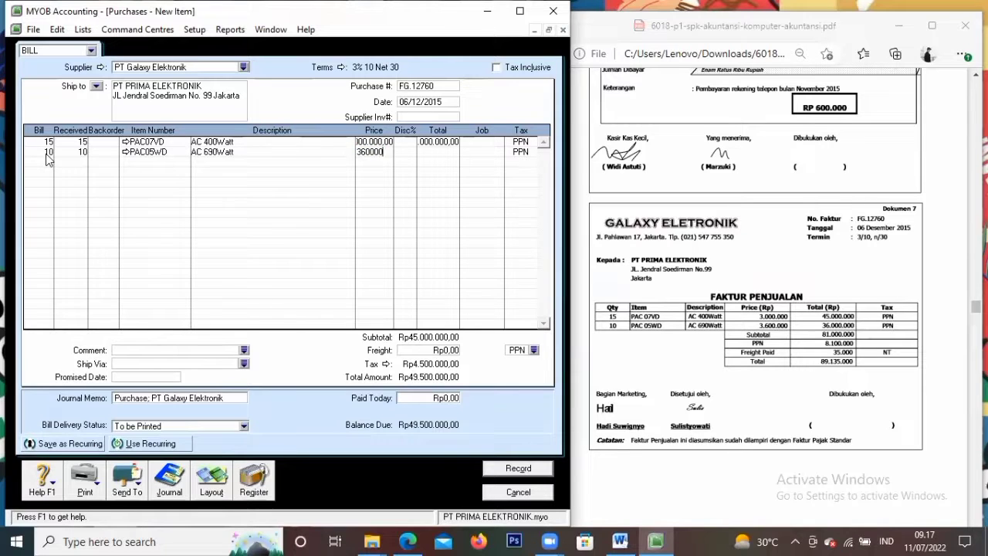
key(Tab)
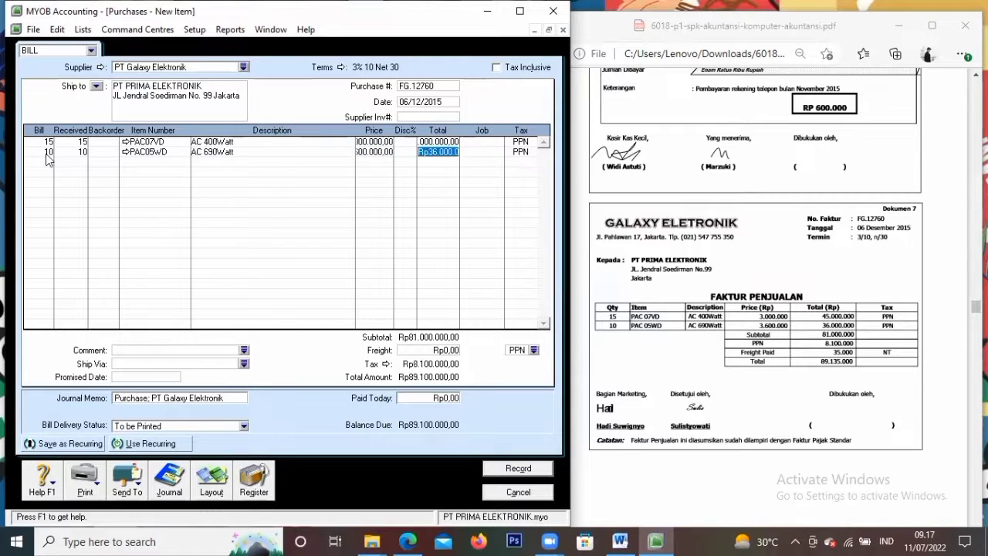
key(Tab)
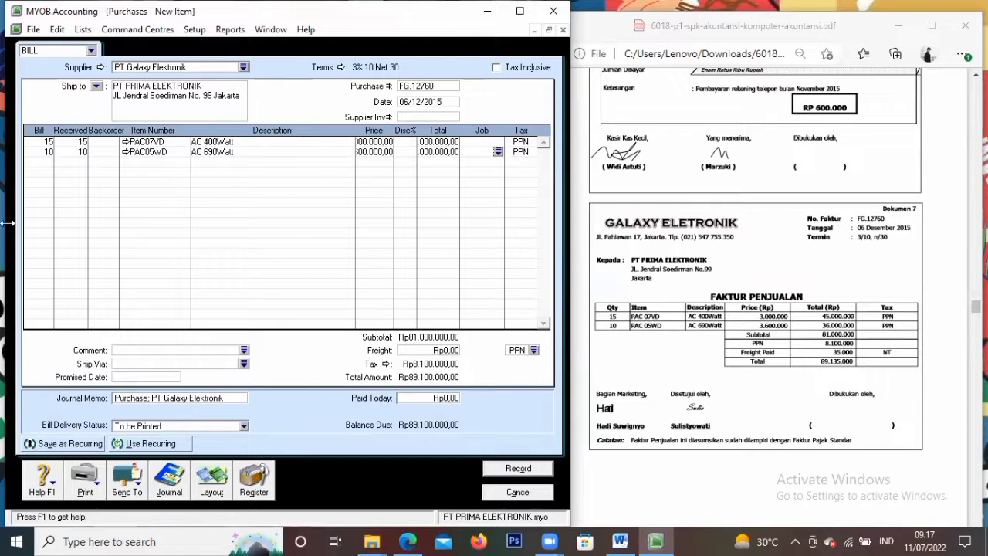
Enter a Rp35.000 freight charge on the bill, correcting the mistyped amounts
click(453, 352)
text(3500)
key(Tab)
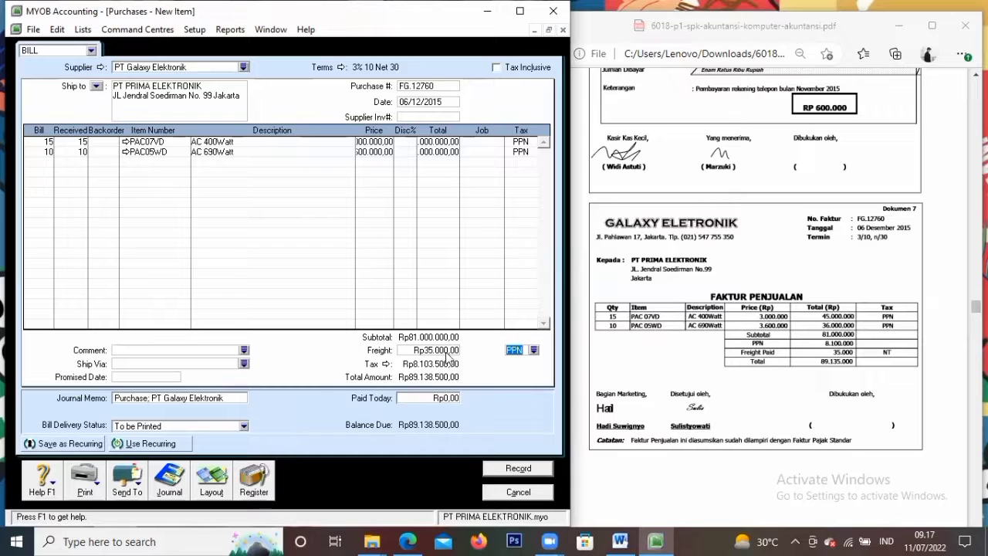
click(455, 351)
key(BackSpace)
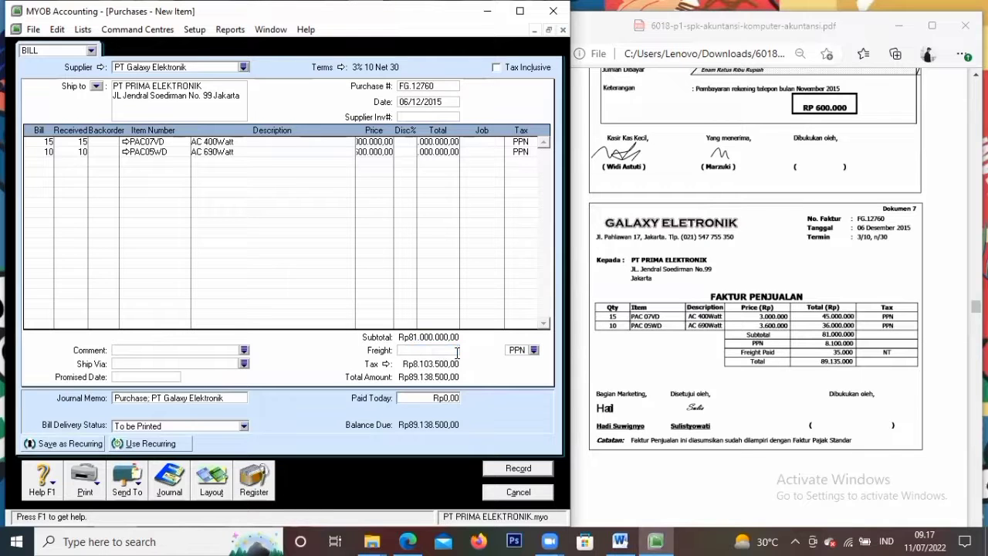
key(Tab)
click(455, 350)
text(81)
key(BackSpace)
key(BackSpace)
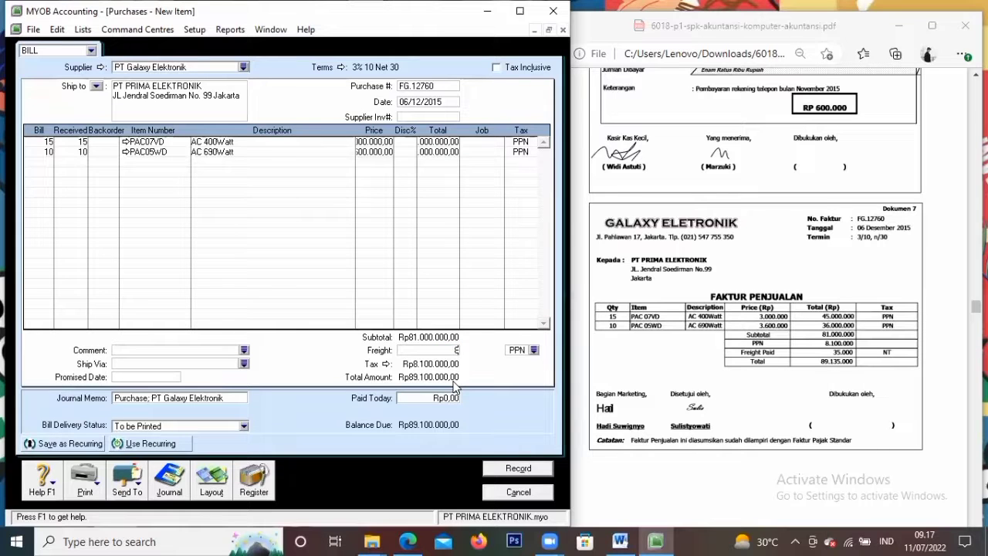
text(3500)
key(Tab)
key(Tab)
Set the freight tax code to N-T and attempt to record the bill
click(533, 350)
click(289, 215)
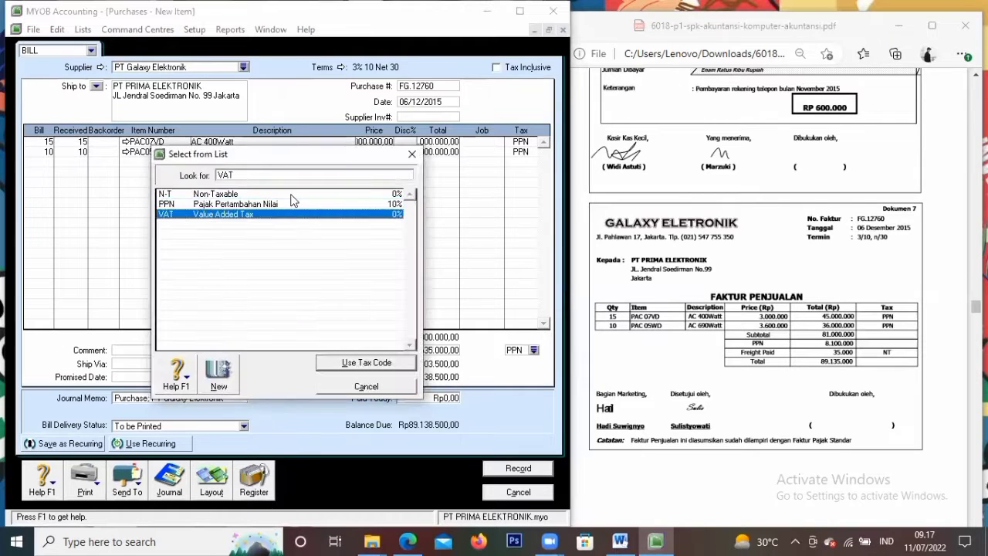
click(296, 194)
click(365, 363)
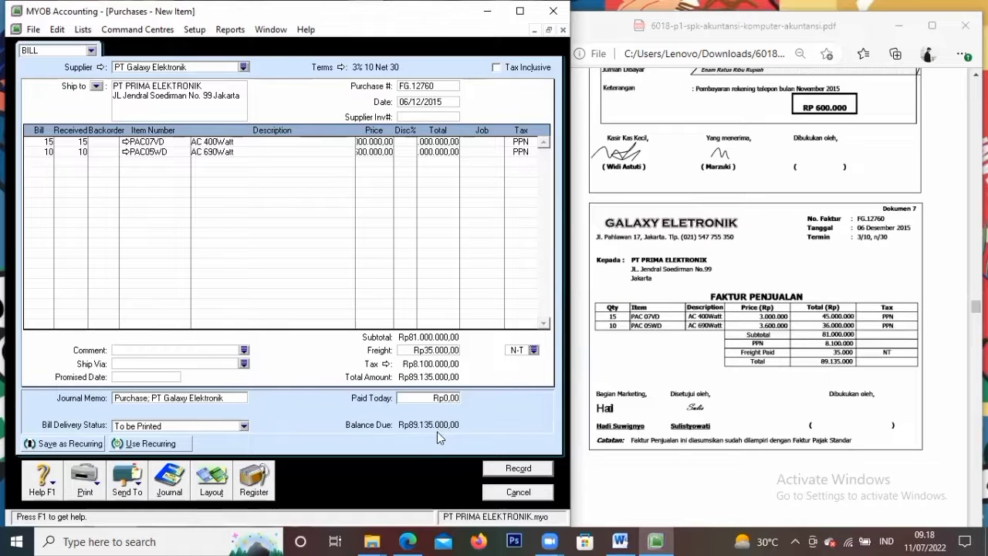
click(537, 468)
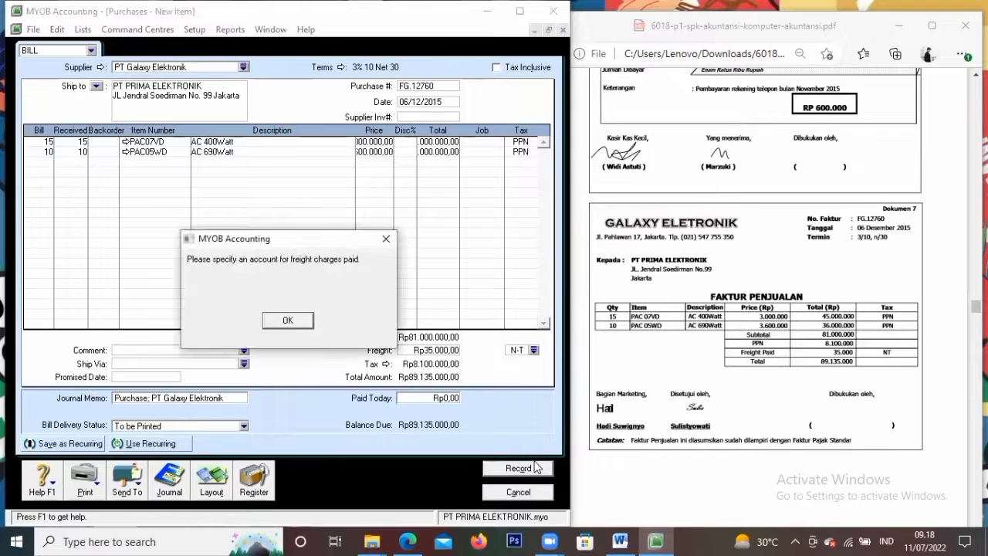
Link freight to account 6-0200 Other Employer Expenses and record bill FG.12760
click(287, 320)
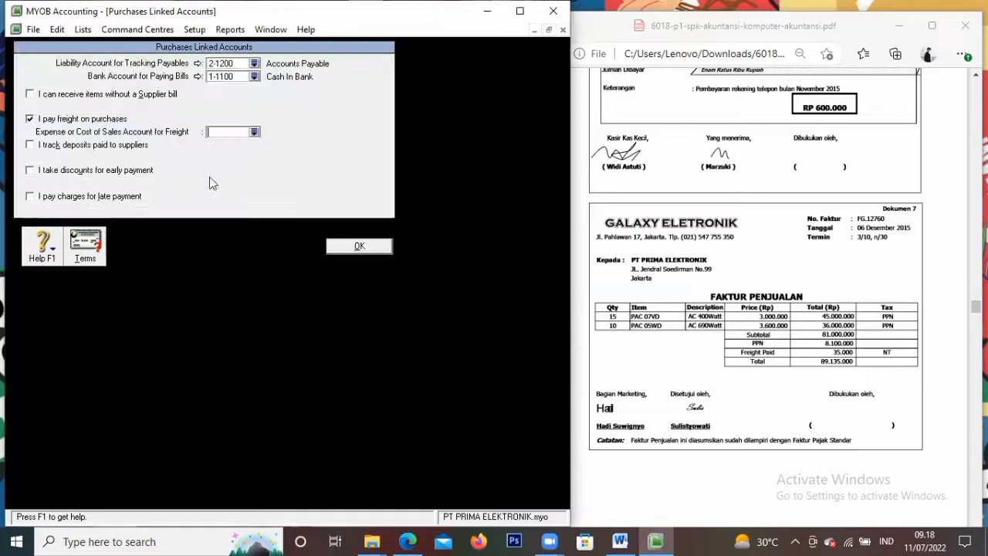
click(254, 132)
click(366, 362)
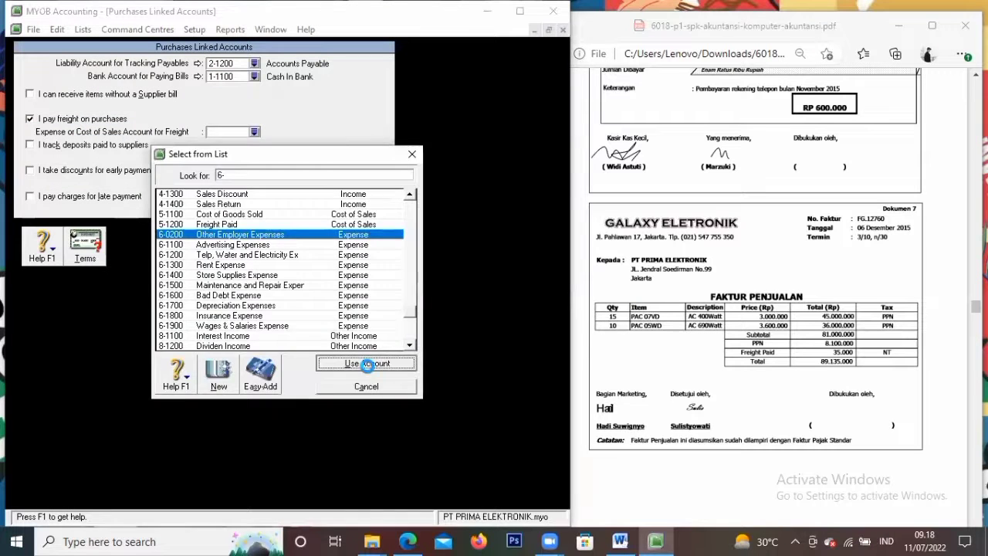
click(378, 247)
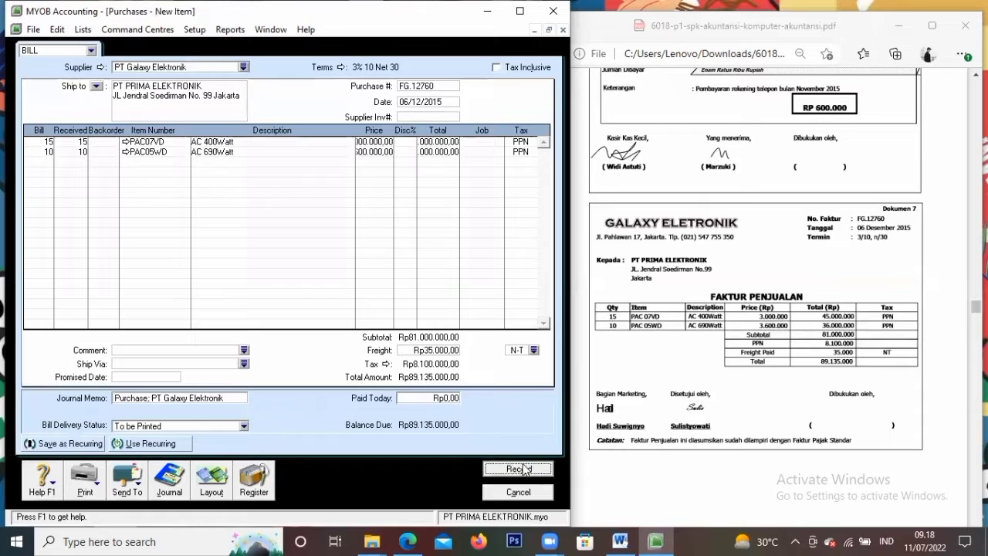
click(518, 468)
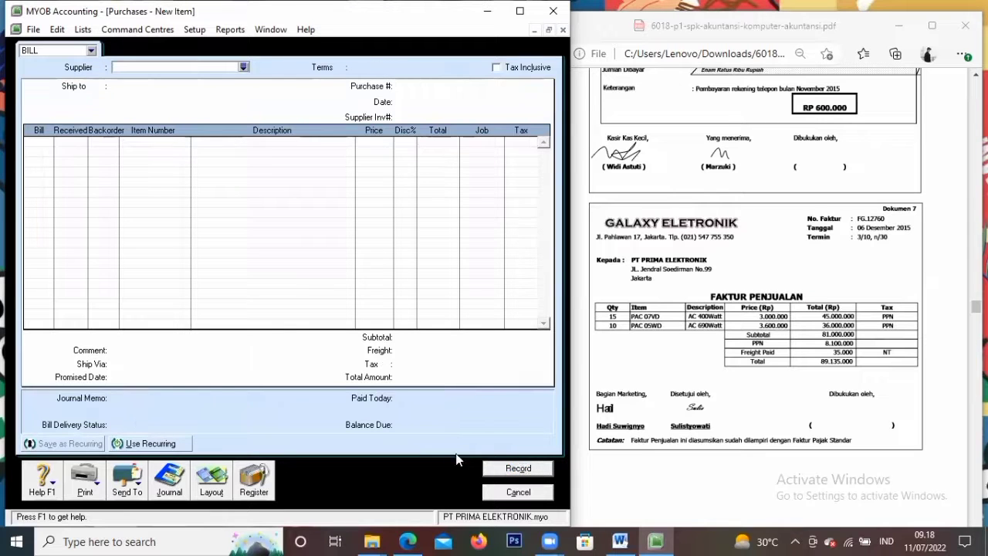
Check the source documents PDF and cancel the blank purchase form
click(710, 379)
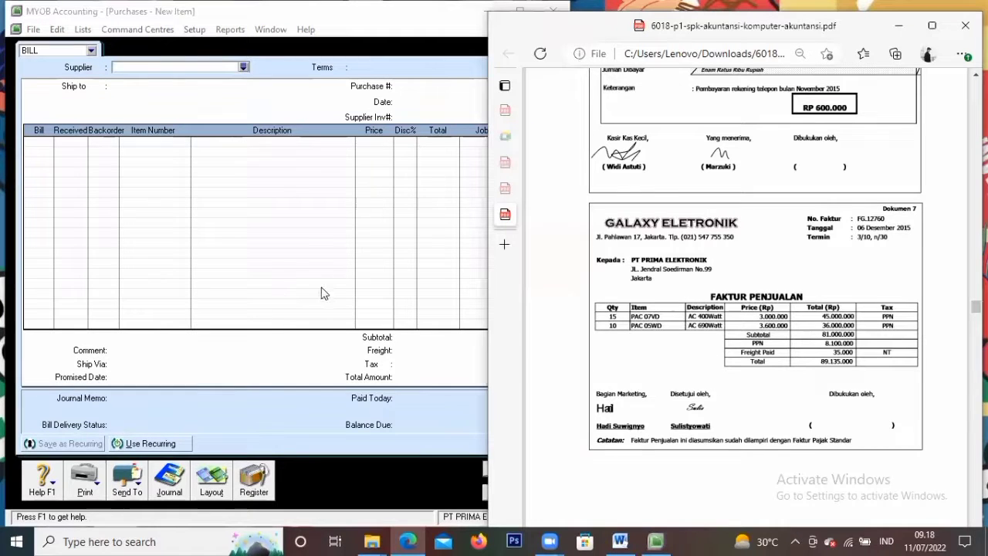
scroll(713, 409, down, 5)
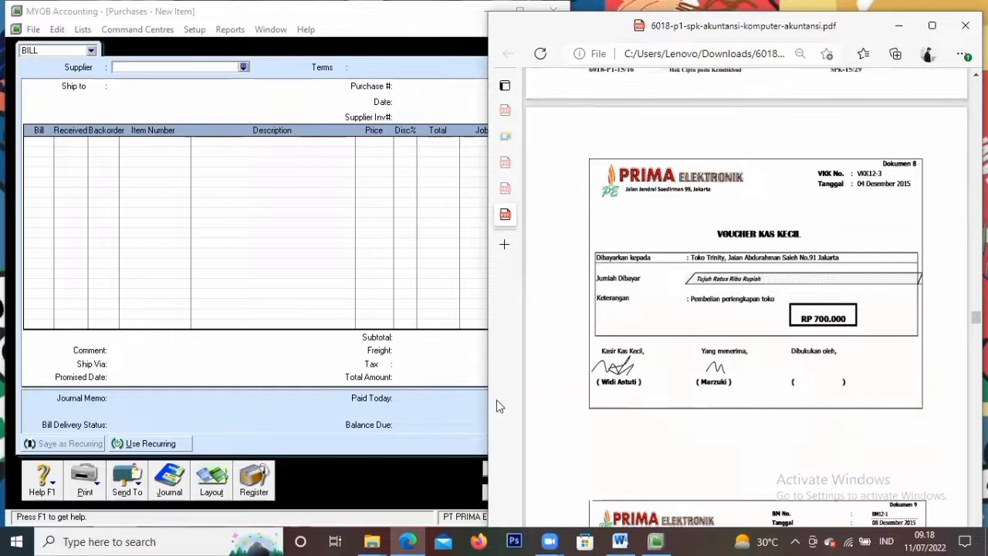
click(472, 478)
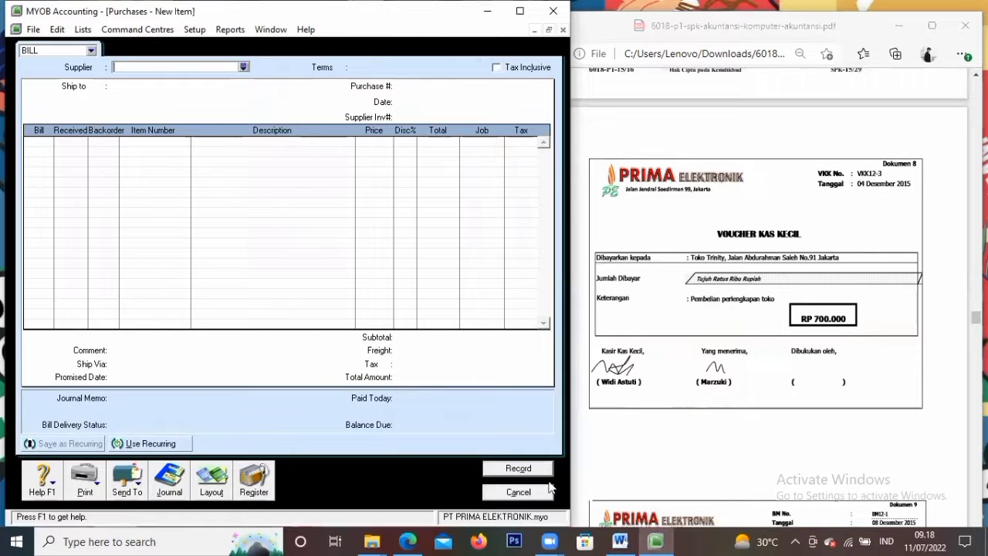
click(505, 493)
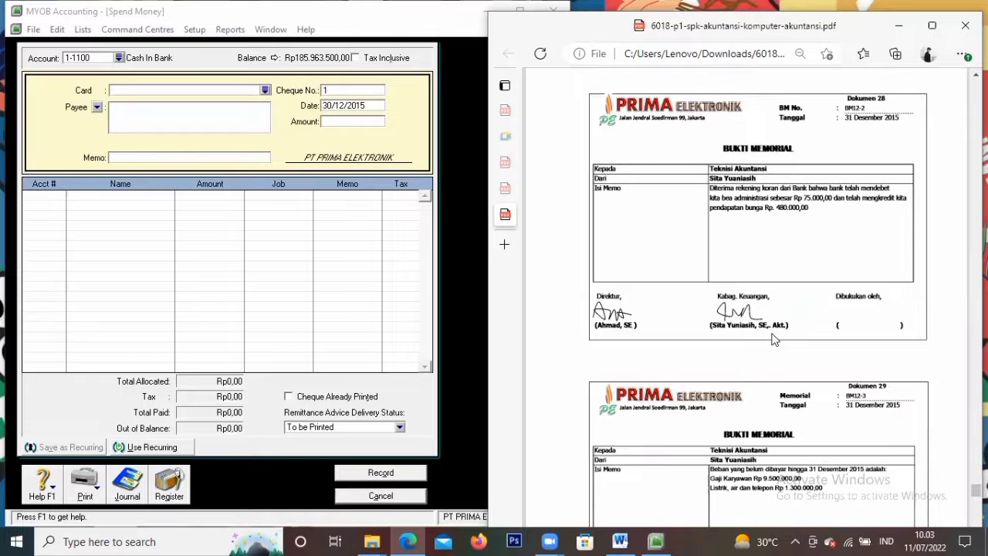
Scroll the PDF to memorial voucher BM12-2 and cancel the blank Spend Money form
scroll(775, 339, up, 20)
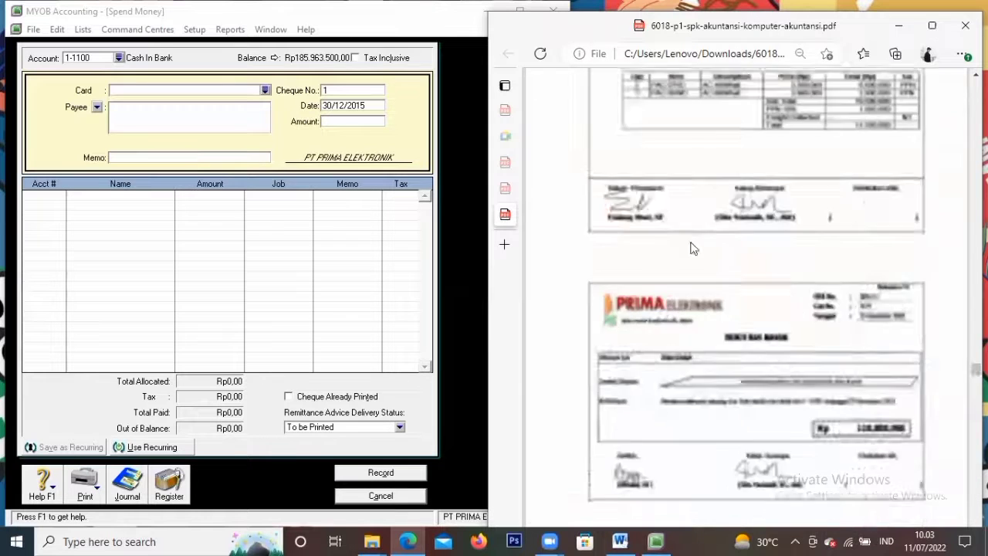
scroll(695, 245, down, 15)
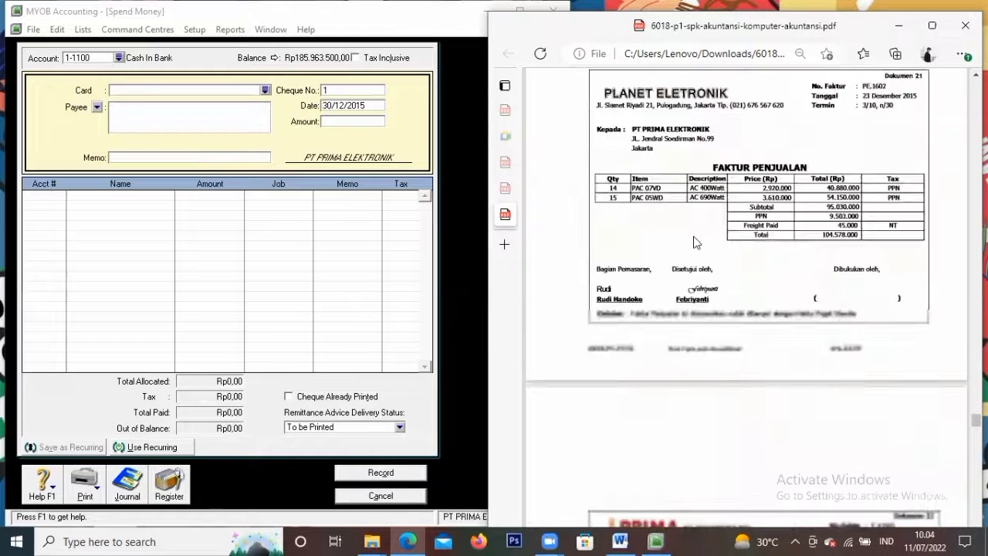
scroll(695, 248, down, 20)
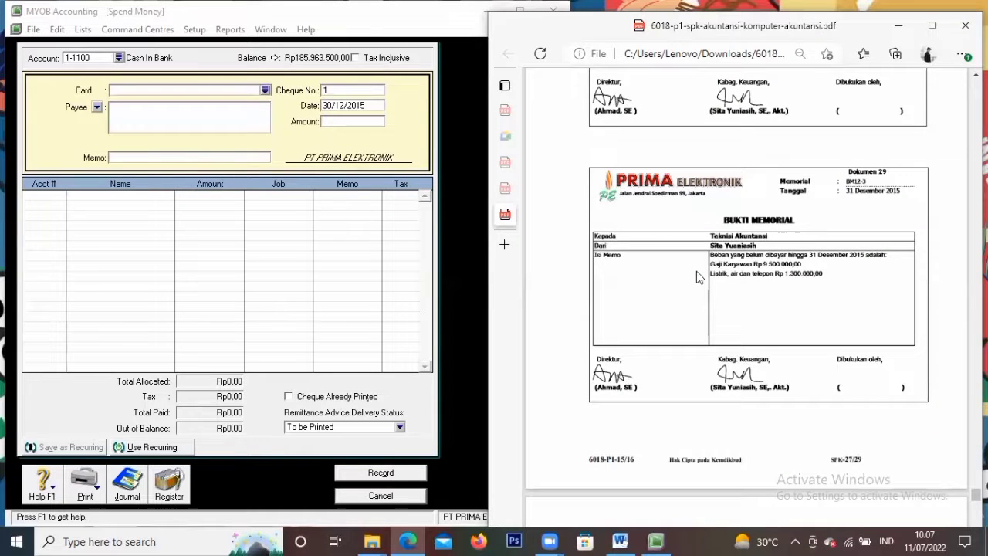
scroll(697, 280, up, 2)
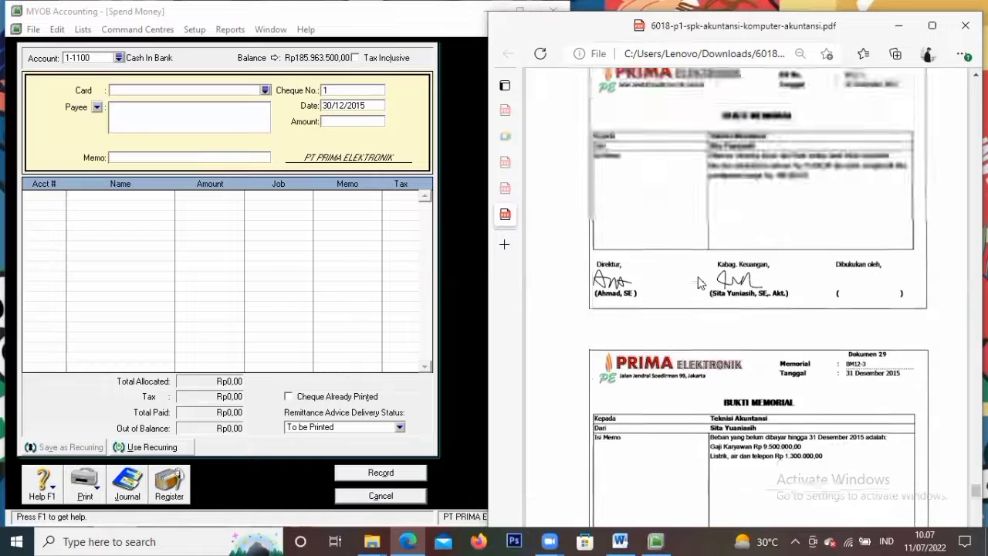
scroll(698, 283, up, 1)
scroll(698, 283, up, 8)
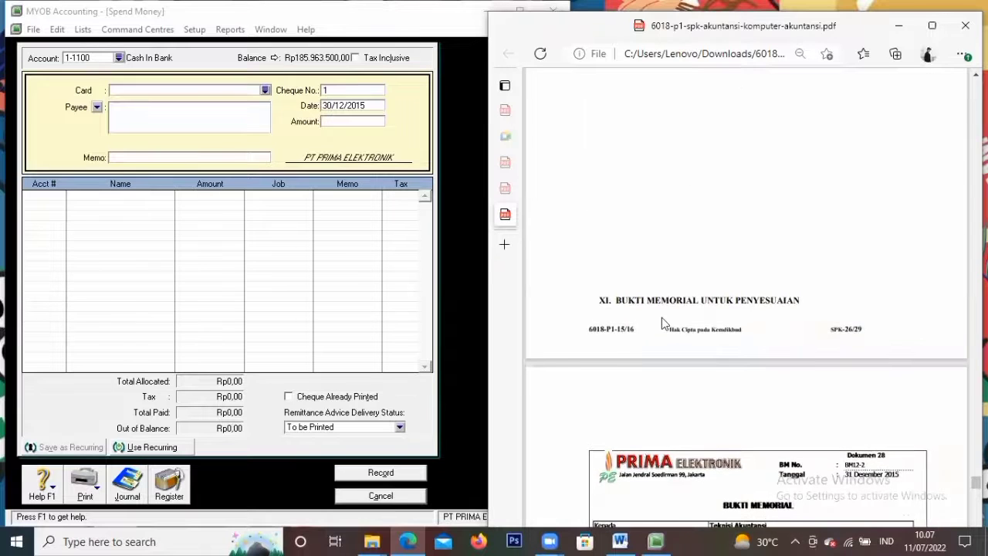
scroll(731, 306, up, 2)
scroll(731, 306, down, 10)
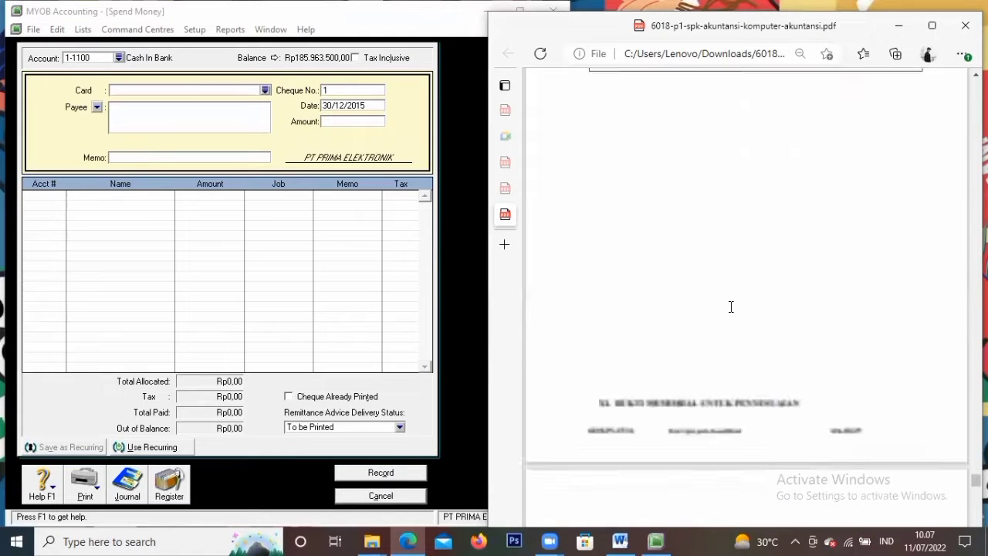
scroll(733, 314, down, 3)
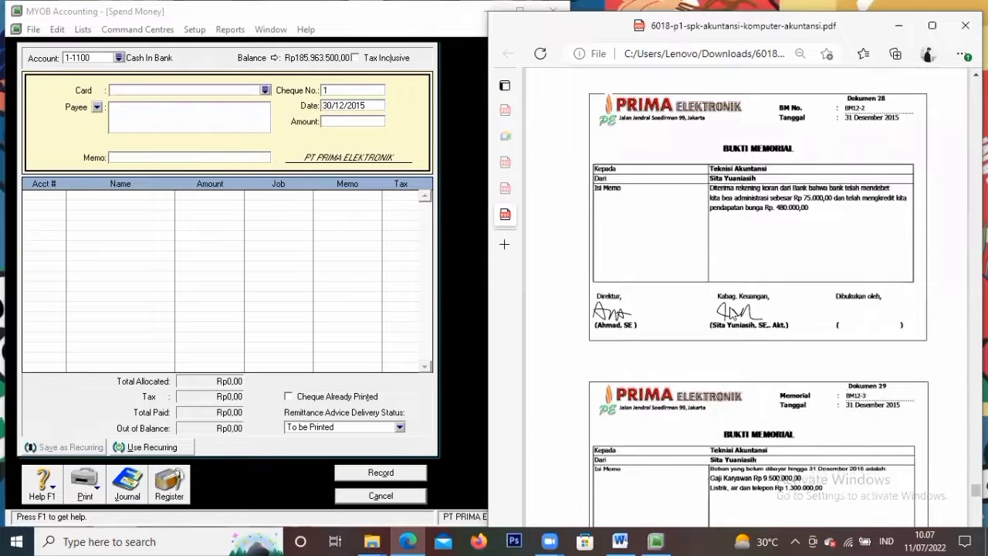
click(401, 498)
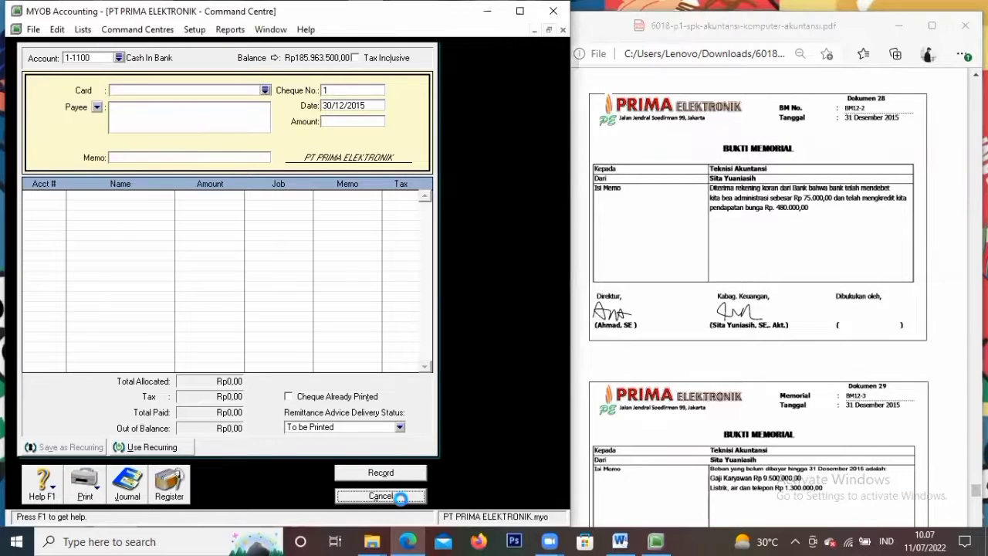
Start a new general journal entry, GJ000001, from the Accounts area
click(100, 92)
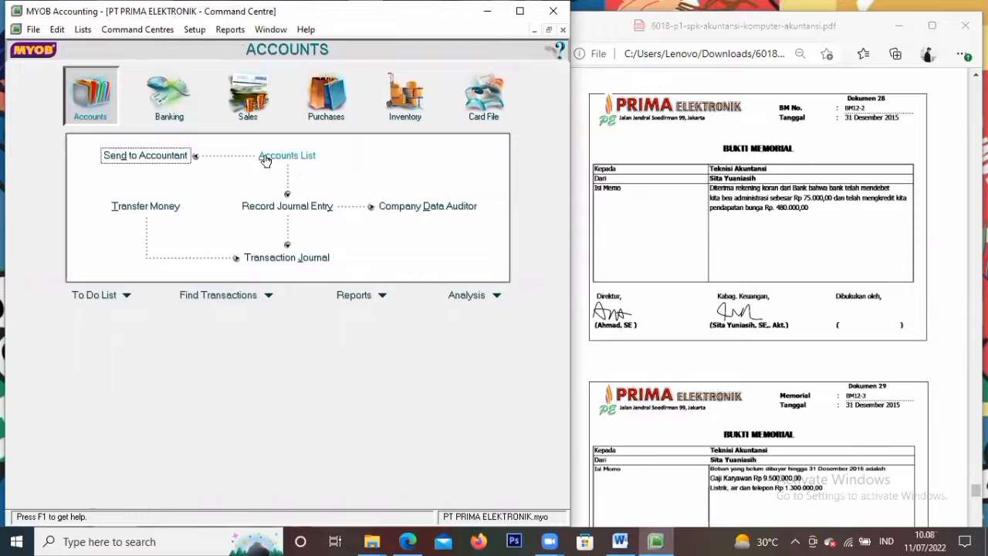
click(303, 209)
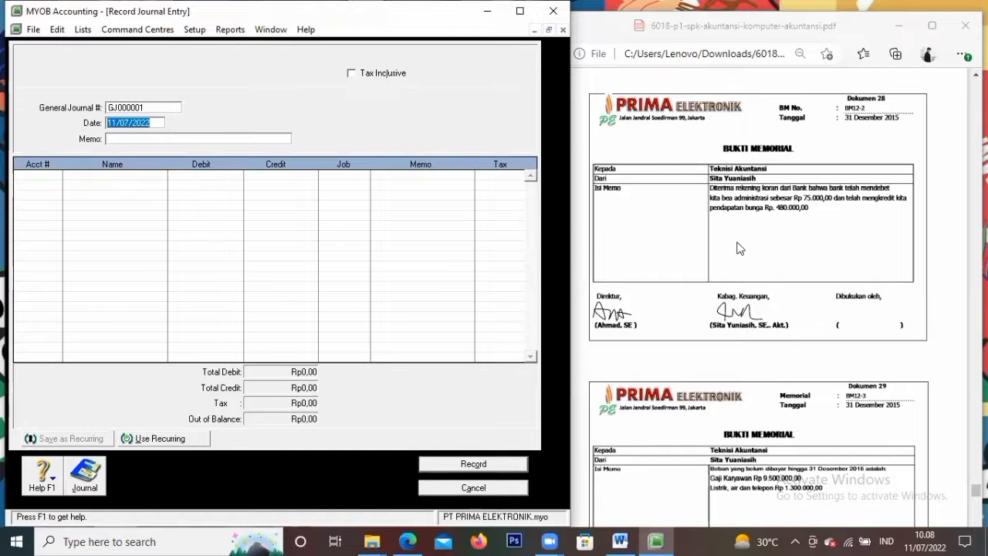
Give the journal number Bm12-2 and date 31/12/2015, then bring up the first line's account list
click(34, 173)
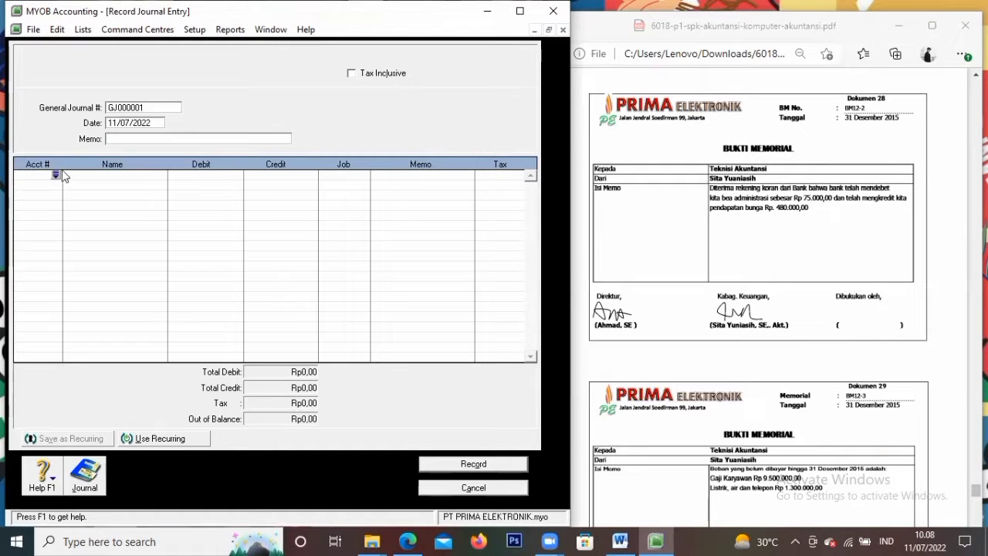
click(154, 107)
key(BackSpace)
text(Bm12-2)
key(Tab)
text(31/12/2015)
key(Tab)
click(55, 176)
click(56, 176)
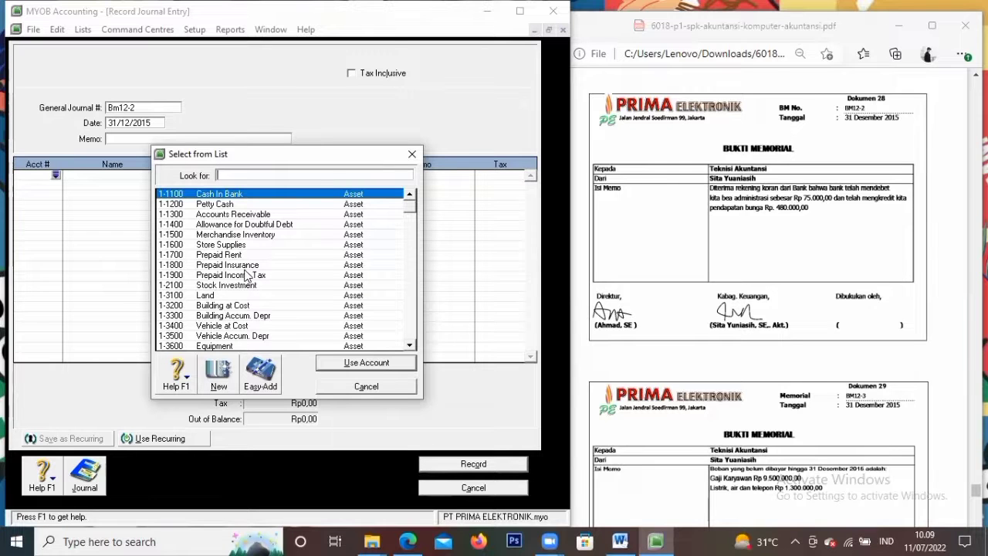
Debit Bank Service Charge (9-1200) Rp75.000 on the first journal line
click(411, 346)
click(411, 345)
scroll(411, 345, down, 7)
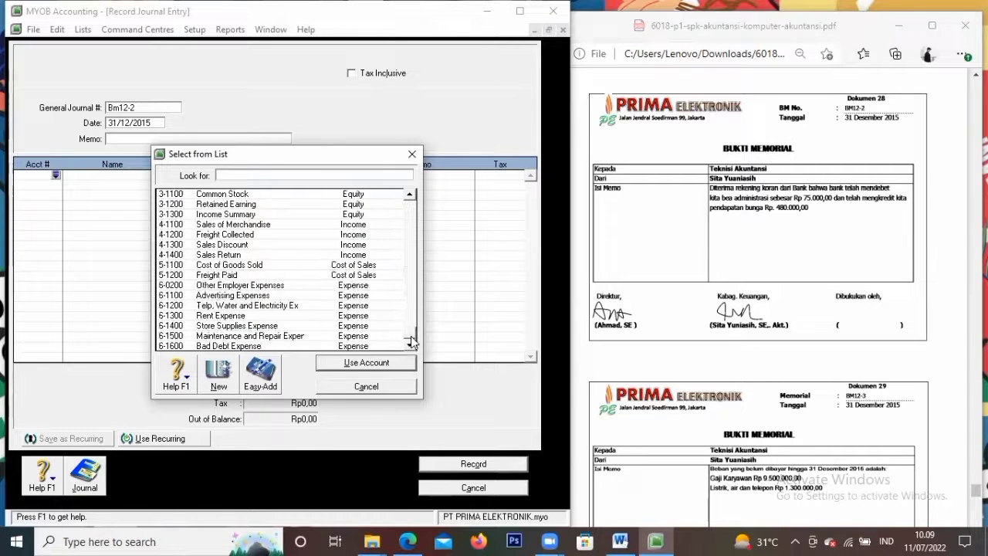
scroll(411, 340, down, 4)
click(230, 307)
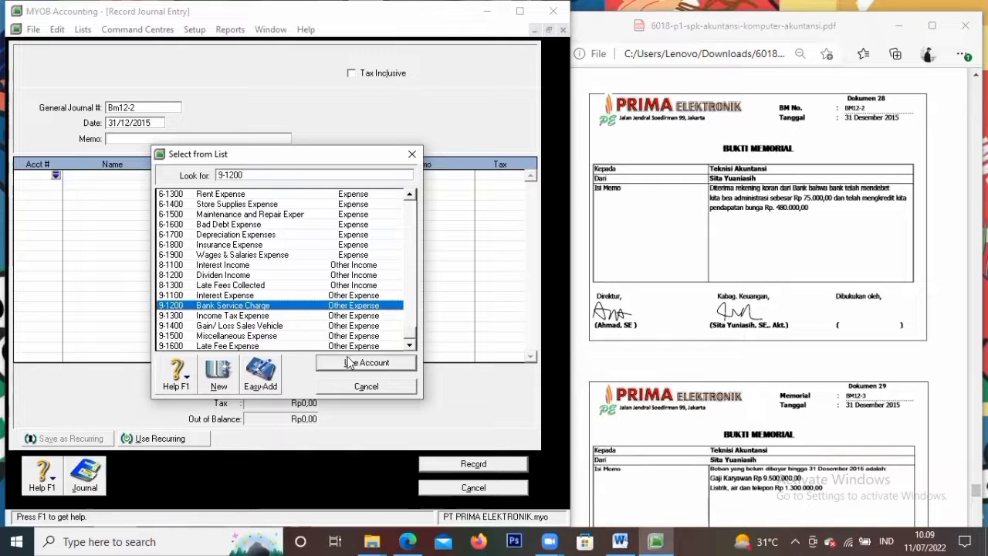
click(363, 363)
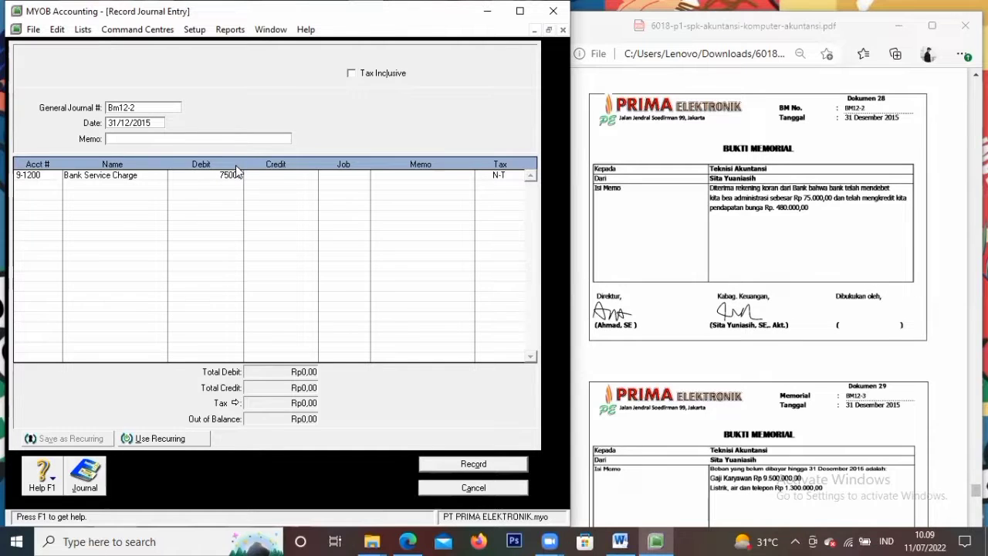
key(Tab)
Debit Cash In Bank (1-1100) Rp309.000 on the second journal line
click(54, 188)
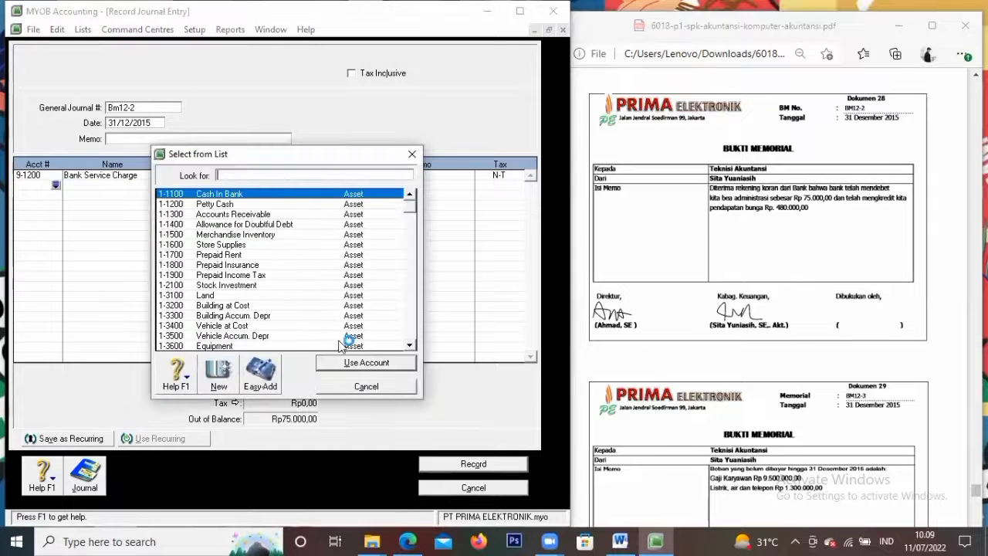
click(345, 361)
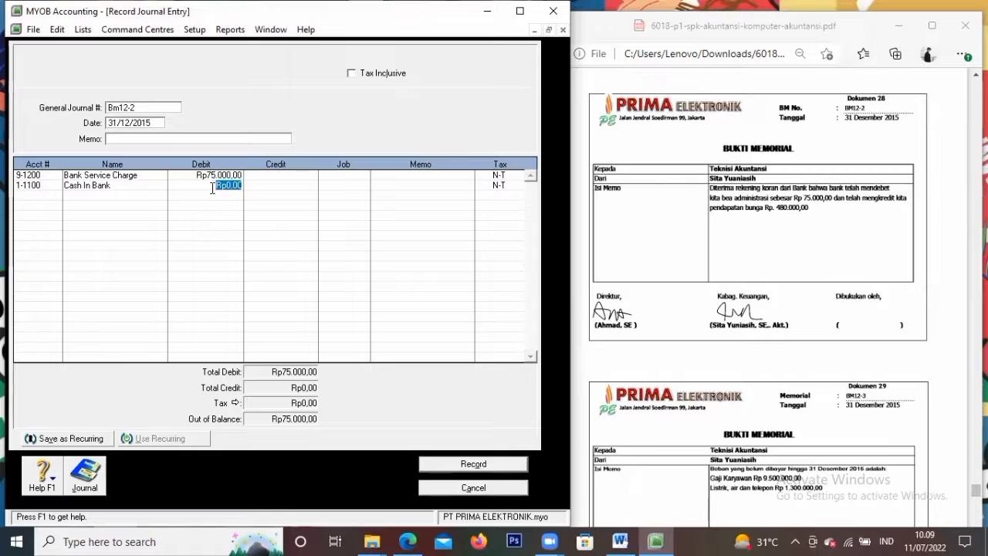
text(75000)
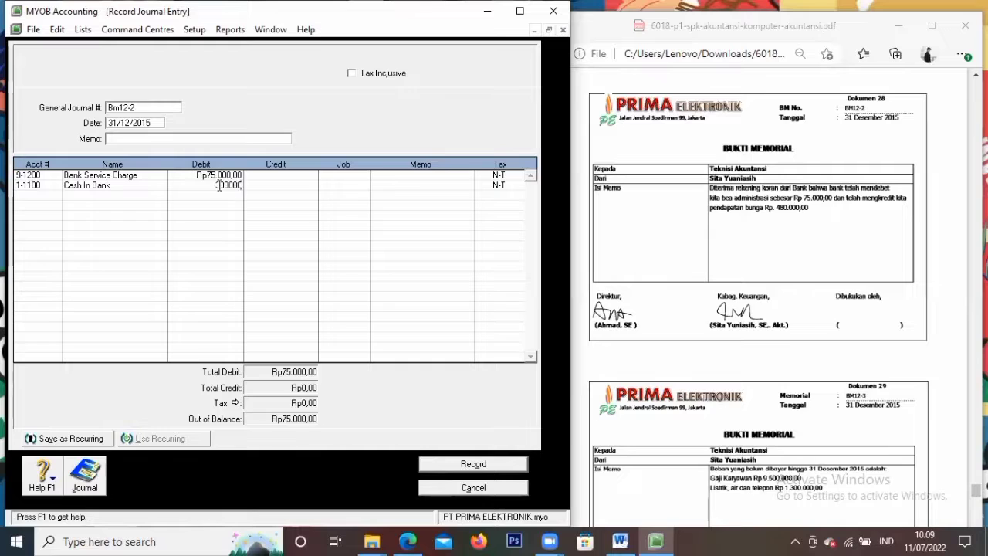
key(Tab)
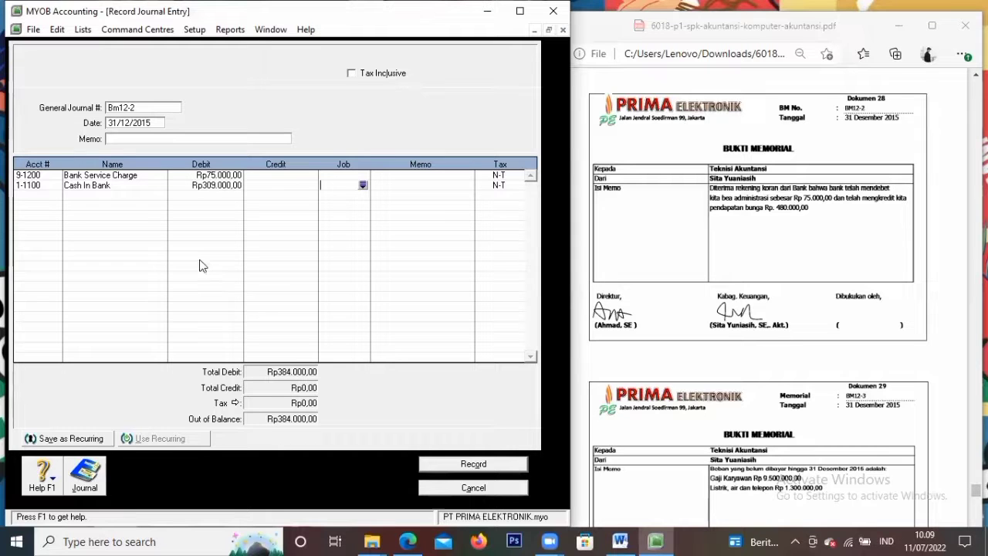
Debit Late Fee Expense (9-1600) Rp96.000 on the third journal line
click(56, 195)
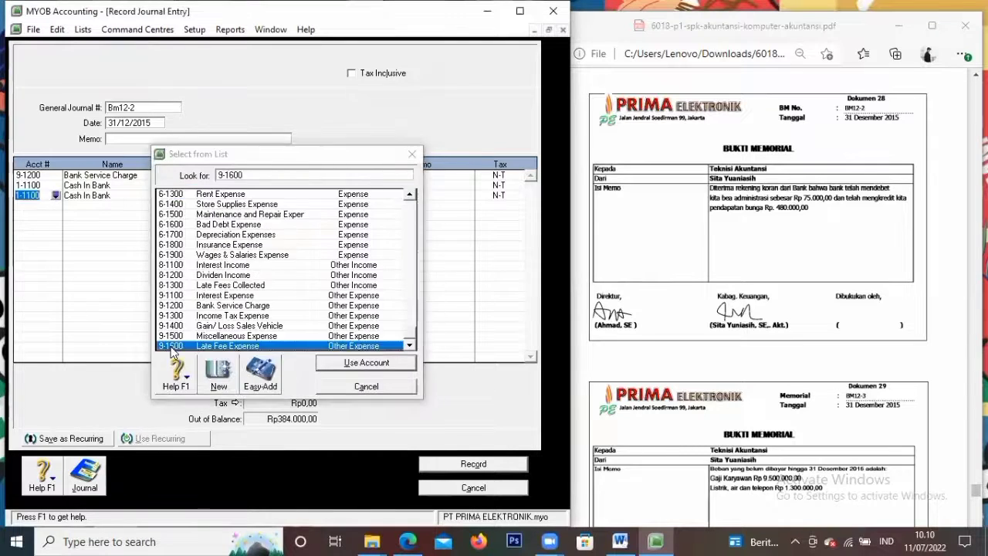
double_click(179, 347)
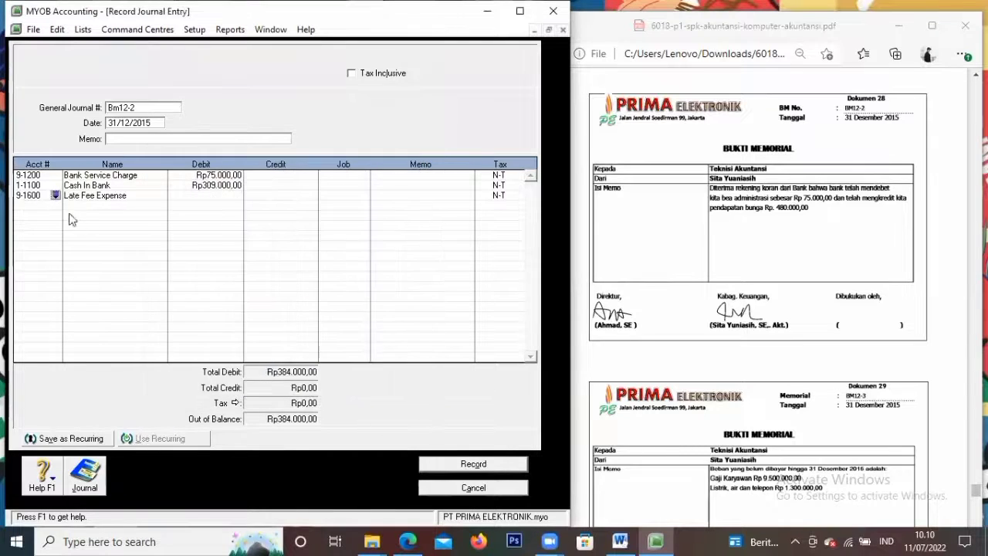
click(208, 197)
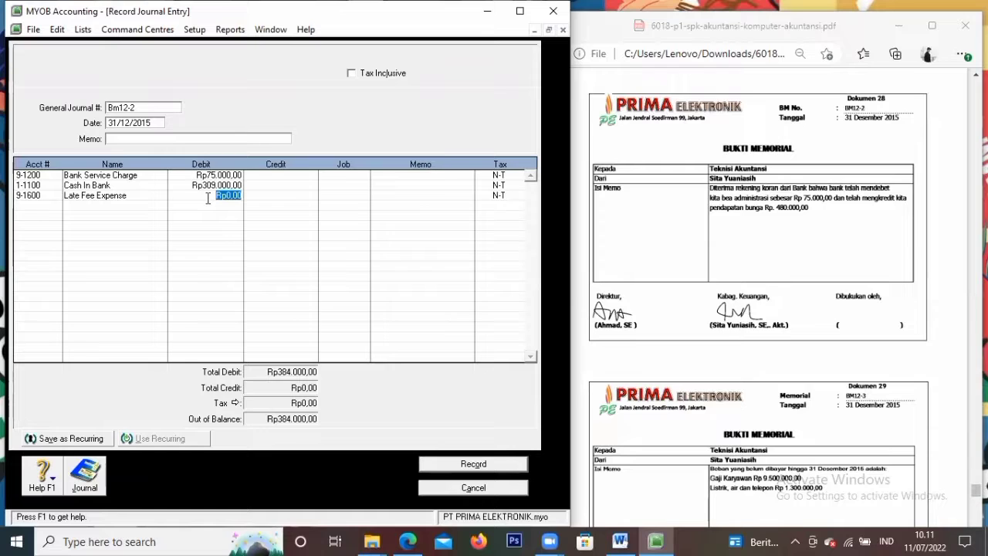
text(96000)
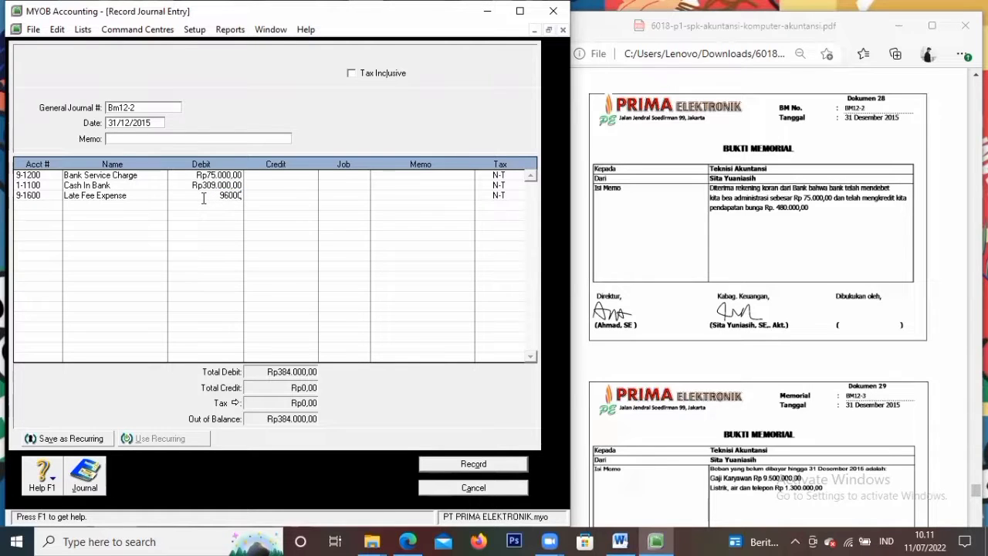
key(Tab)
click(49, 204)
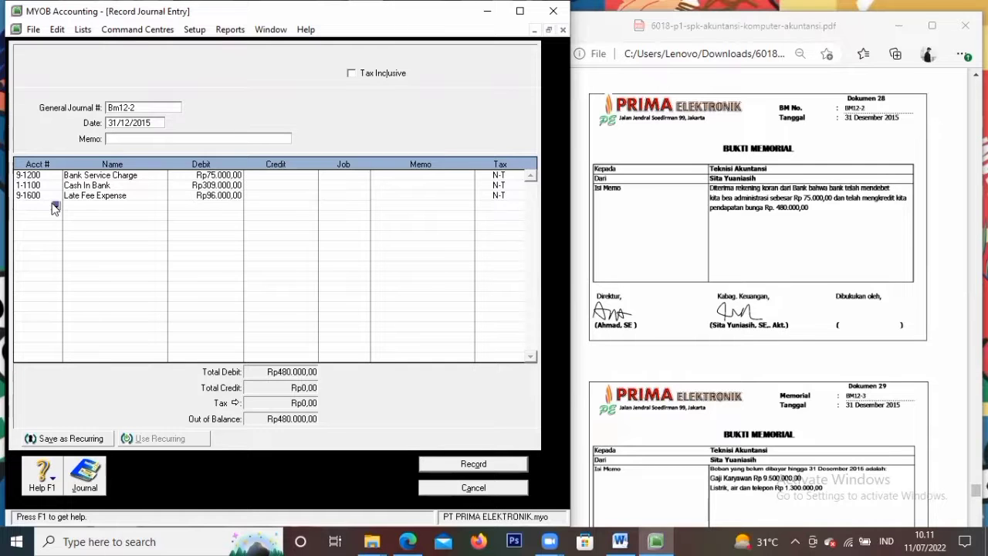
Choose account 8-1100 Interest Income for the fourth journal line
click(56, 205)
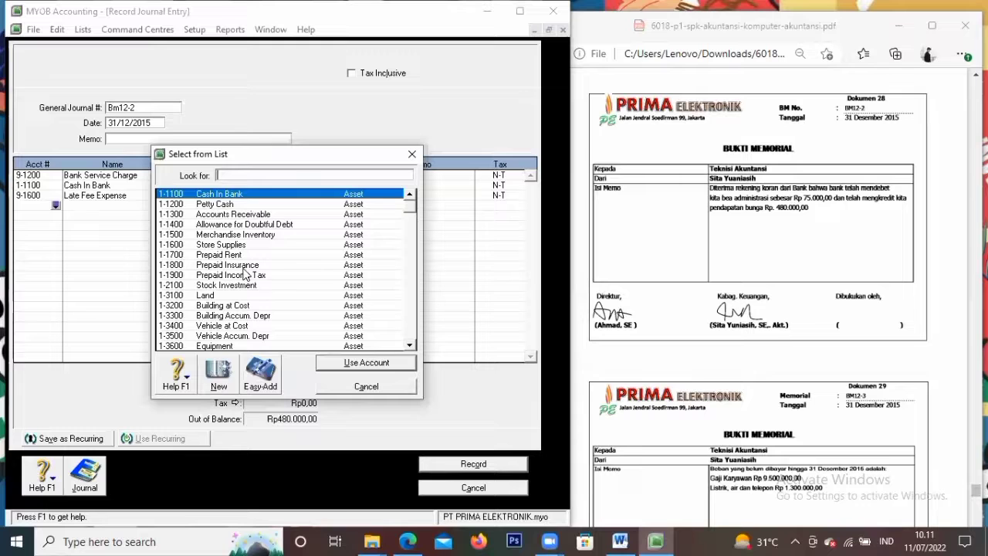
scroll(255, 279, down, 7)
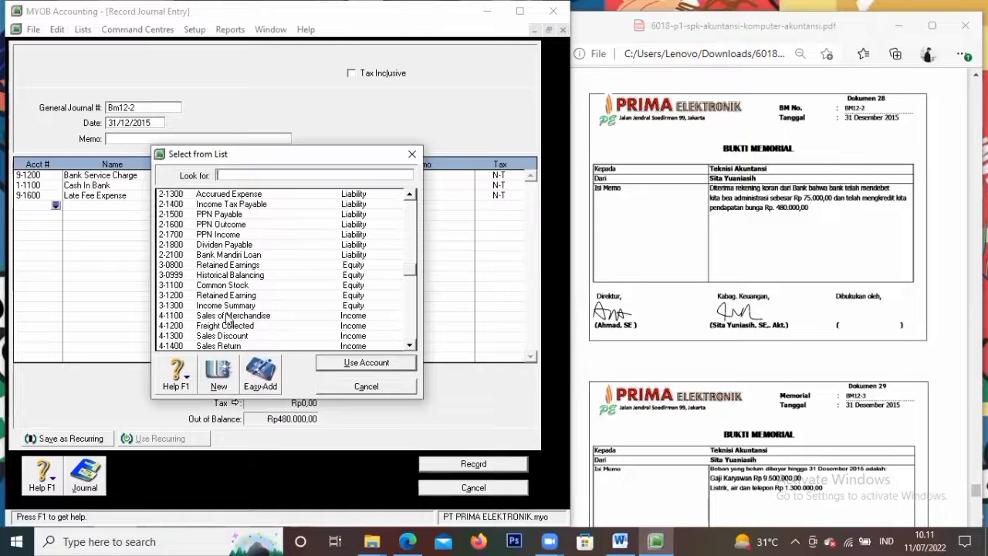
scroll(235, 305, down, 3)
scroll(237, 277, down, 3)
scroll(237, 277, down, 1)
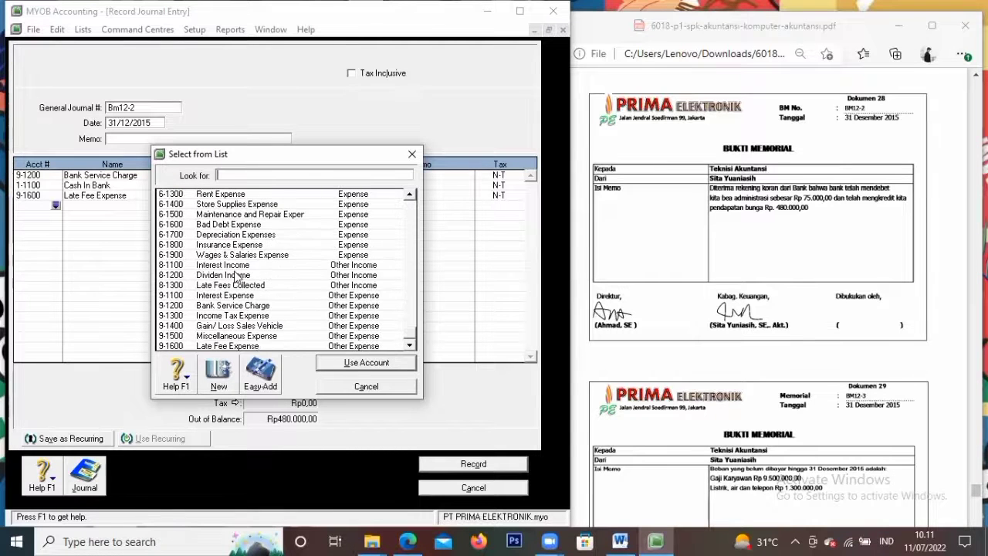
click(410, 195)
drag(411, 196, 411, 197)
drag(411, 348, 412, 350)
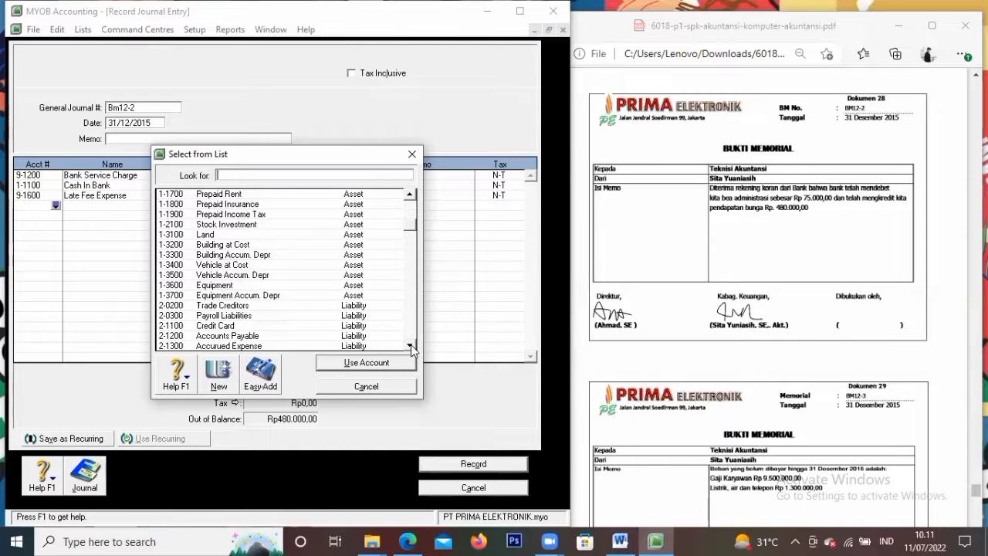
click(411, 349)
click(412, 349)
click(411, 348)
click(412, 349)
click(411, 348)
click(412, 349)
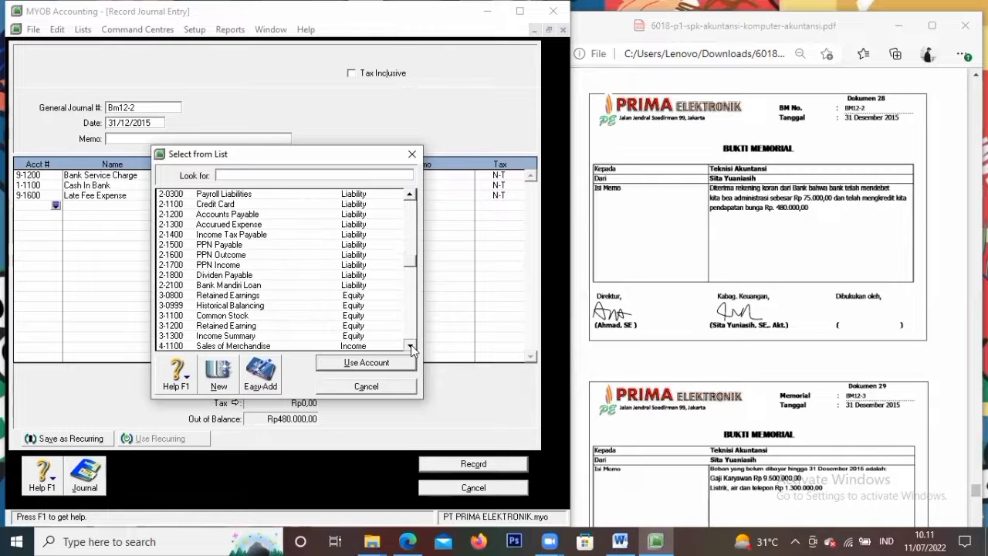
click(412, 349)
click(412, 349)
click(412, 349)
click(411, 349)
click(411, 349)
click(411, 349)
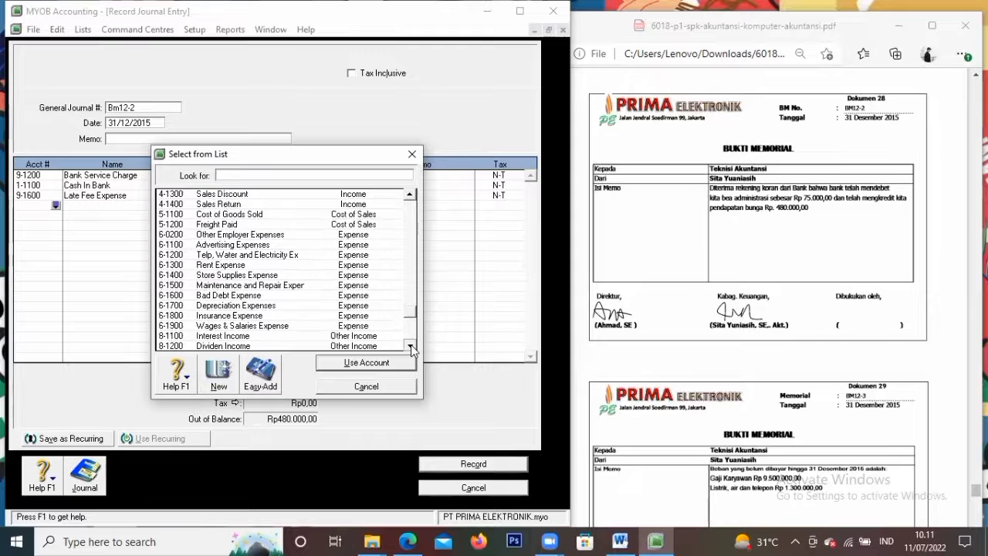
click(412, 349)
click(276, 286)
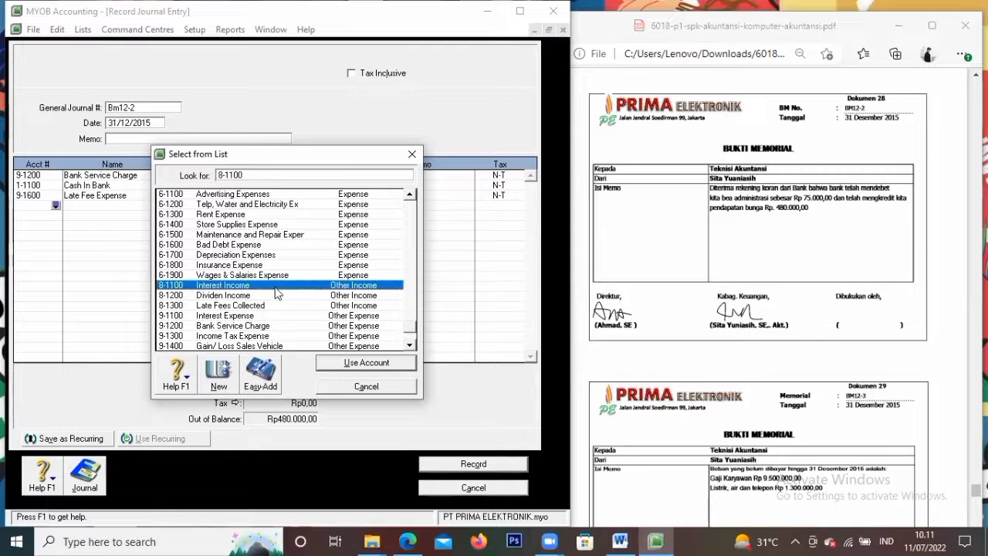
click(351, 363)
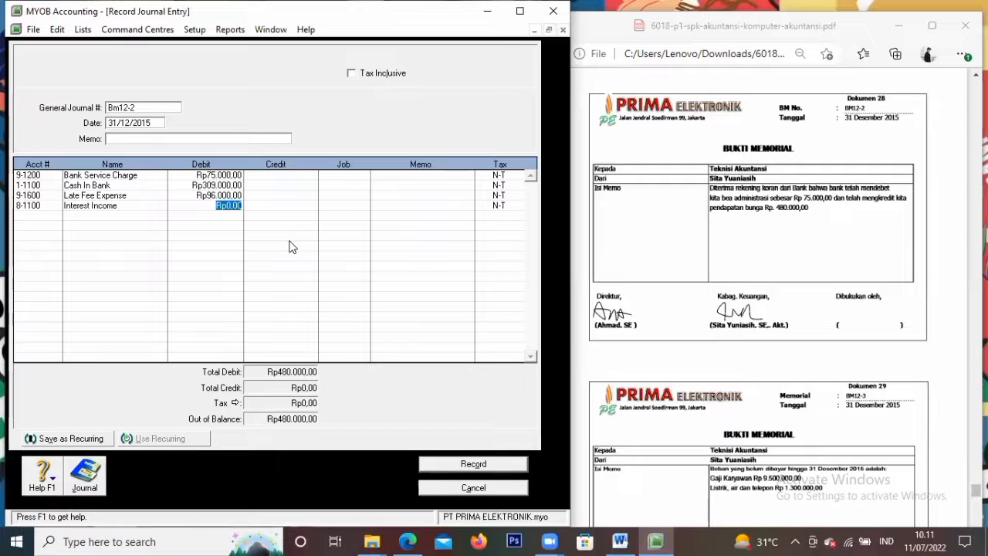
key(Tab)
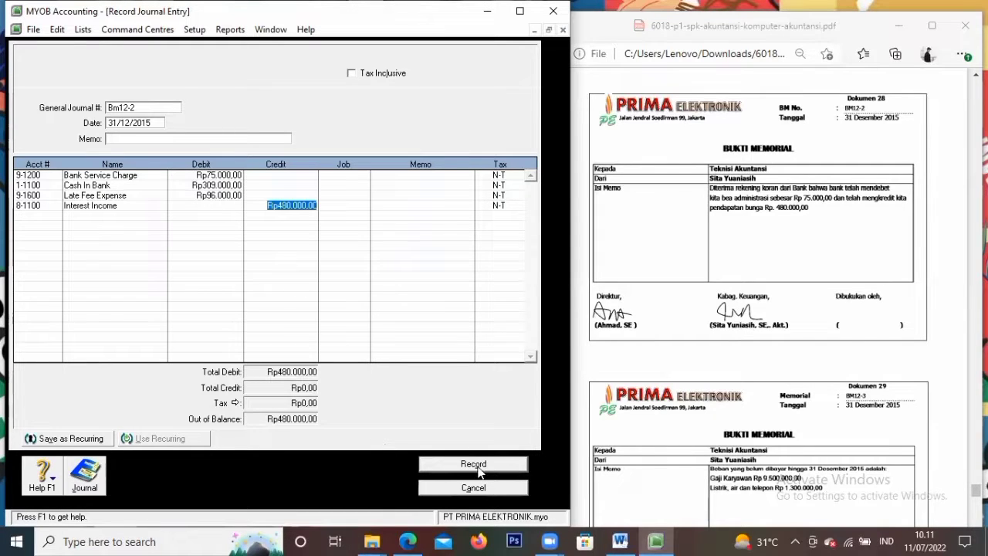
Credit Interest Income Rp480.000 to balance journal Bm12-2 and record it
key(Tab)
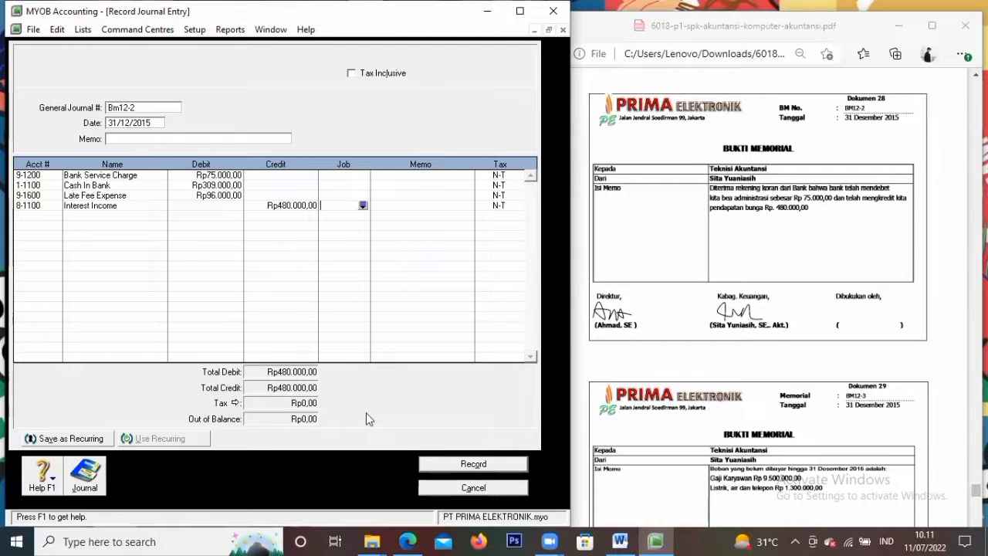
click(473, 464)
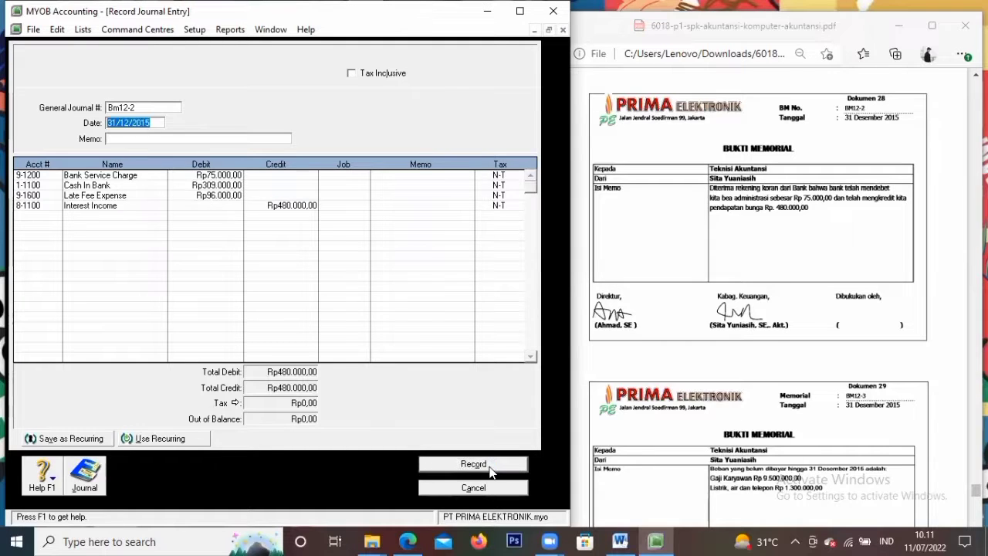
scroll(729, 359, down, 3)
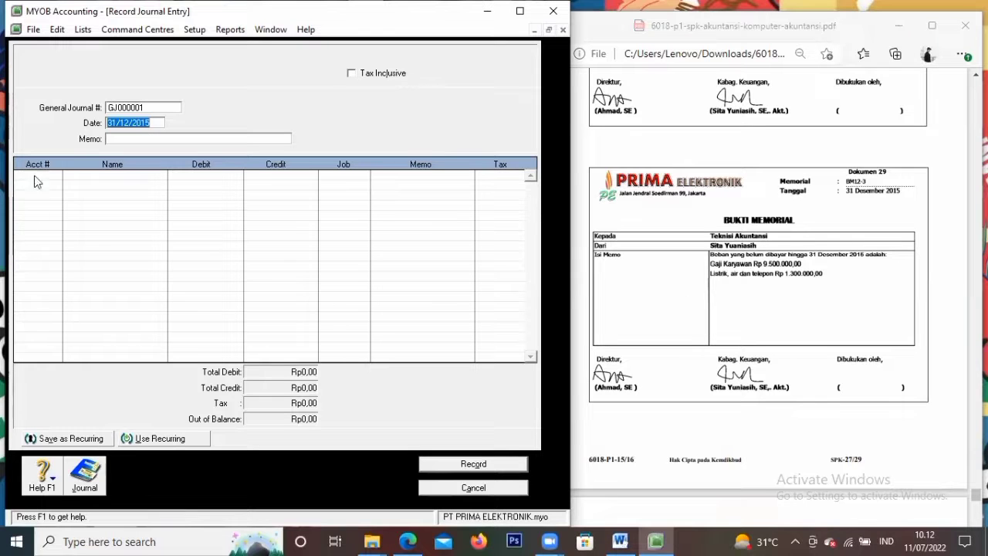
Replace the automatic journal number with BM12-3 and enter the date 31/12/2015
click(154, 110)
key(BackSpace)
text(BM12-)
key(Tab)
text(31/12/201)
key(BackSpace)
key(Tab)
key(Tab)
Debit 6-1900 Wages & Salaries Expense Rp9.500.000 on the first journal line
click(54, 176)
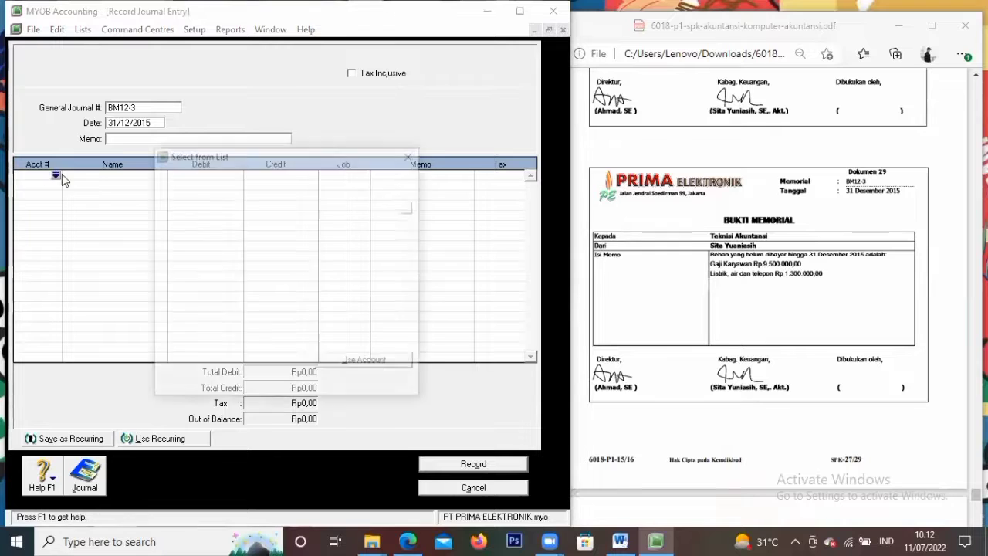
drag(410, 346, 410, 347)
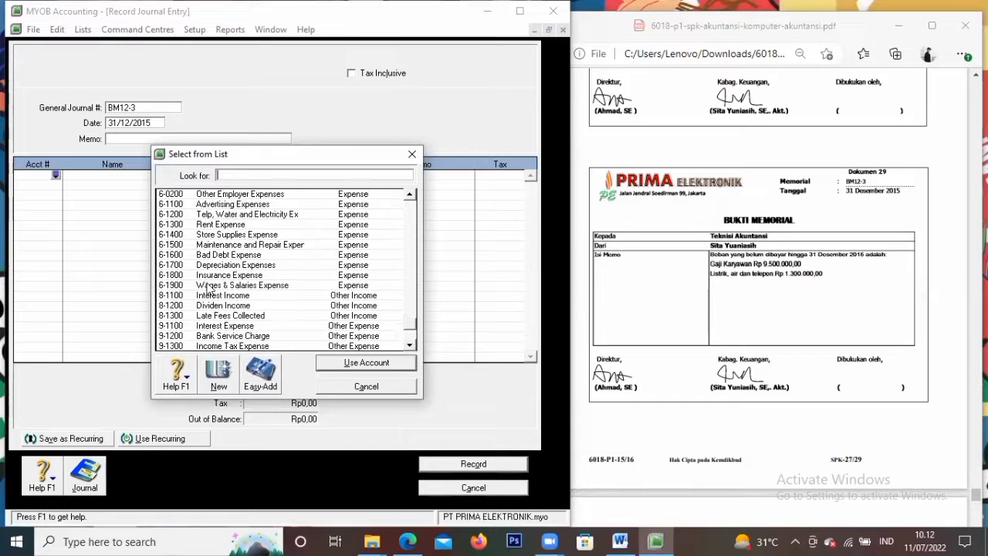
click(185, 284)
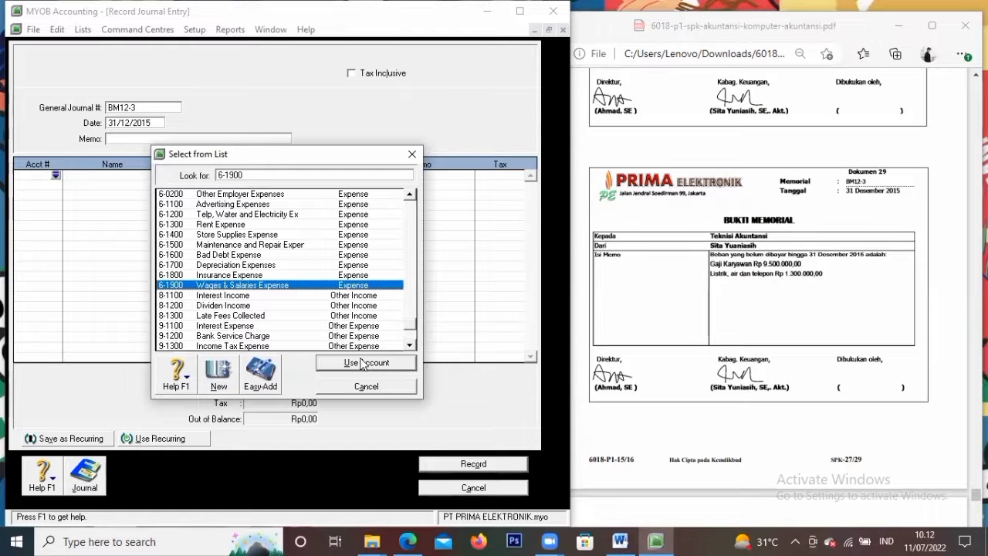
click(367, 366)
key(Tab)
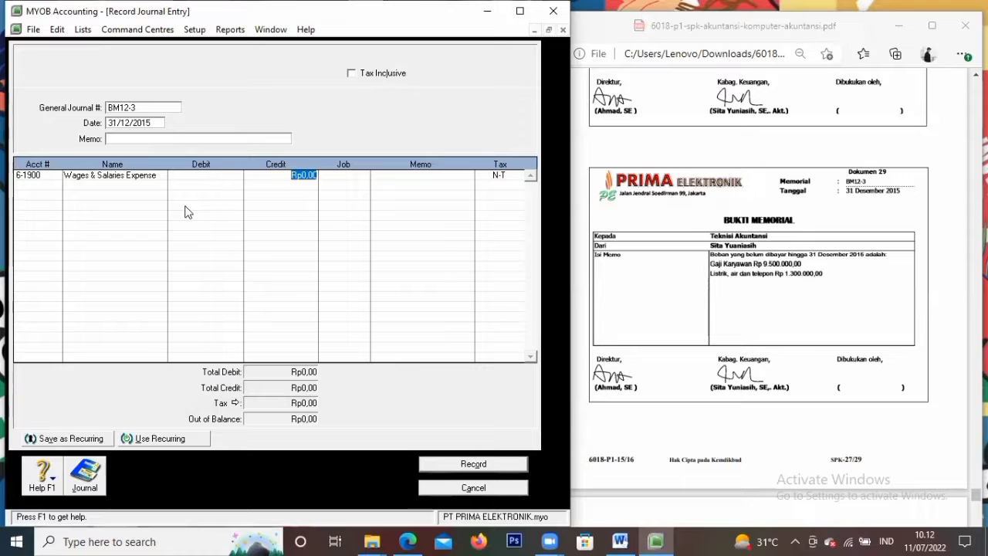
click(234, 176)
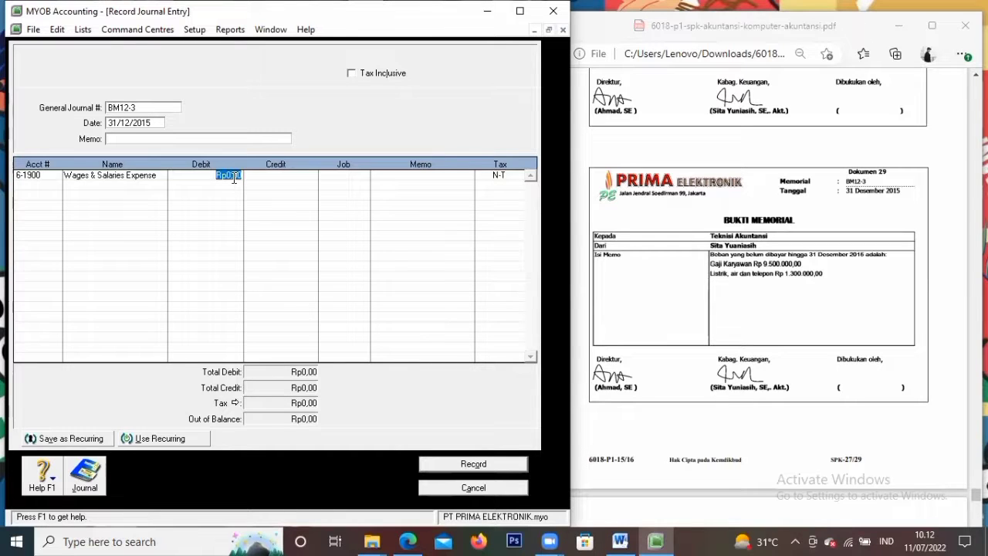
text(9.500.000)
key(Tab)
key(Tab)
key(Tab)
key(Tab)
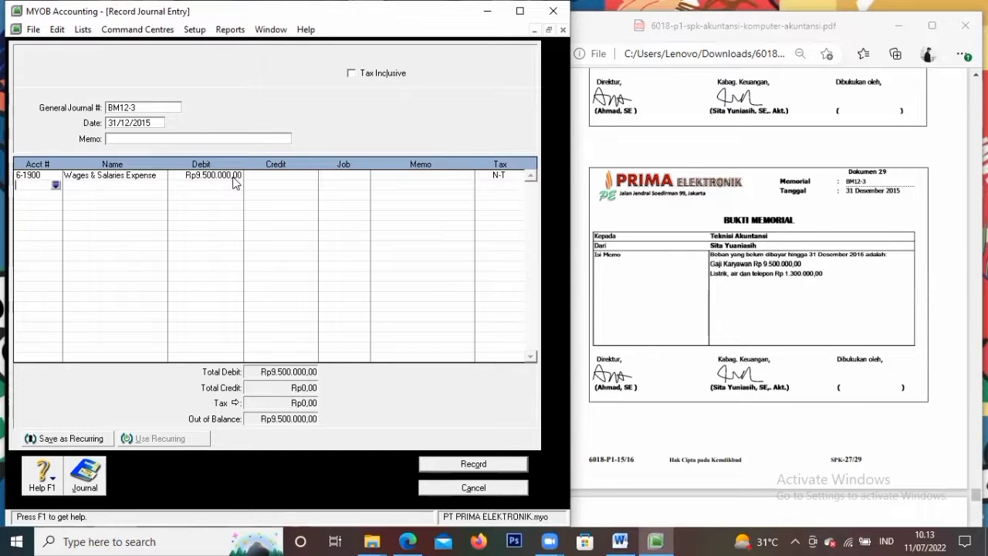
Debit the 6-1200 telephone, water and electricity expense Rp1.300.000 on the second line
click(56, 185)
scroll(282, 301, down, 12)
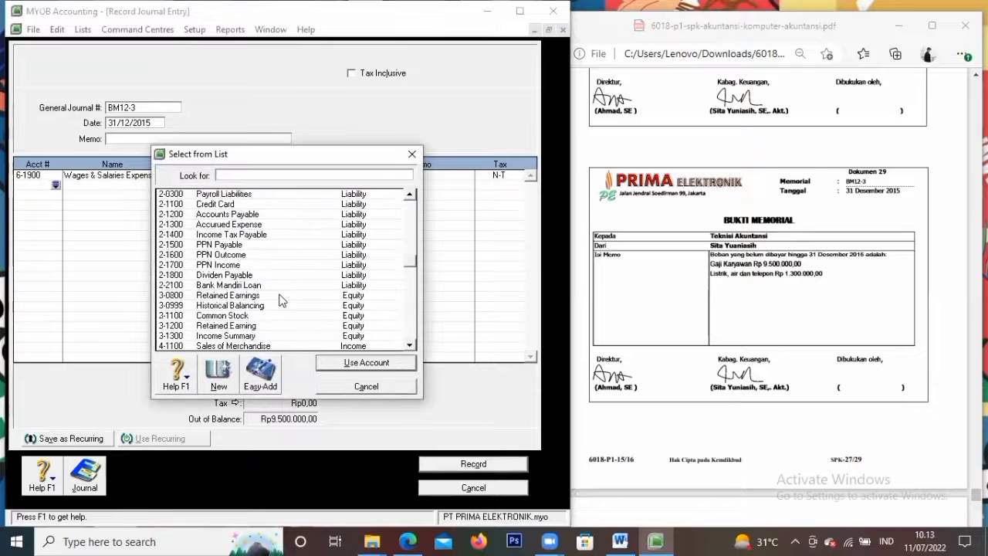
click(267, 244)
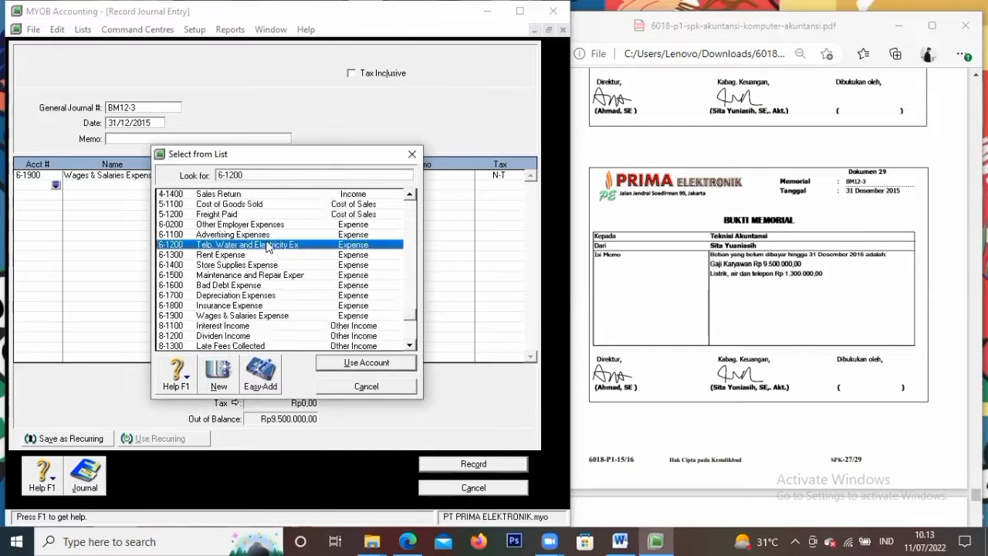
click(367, 363)
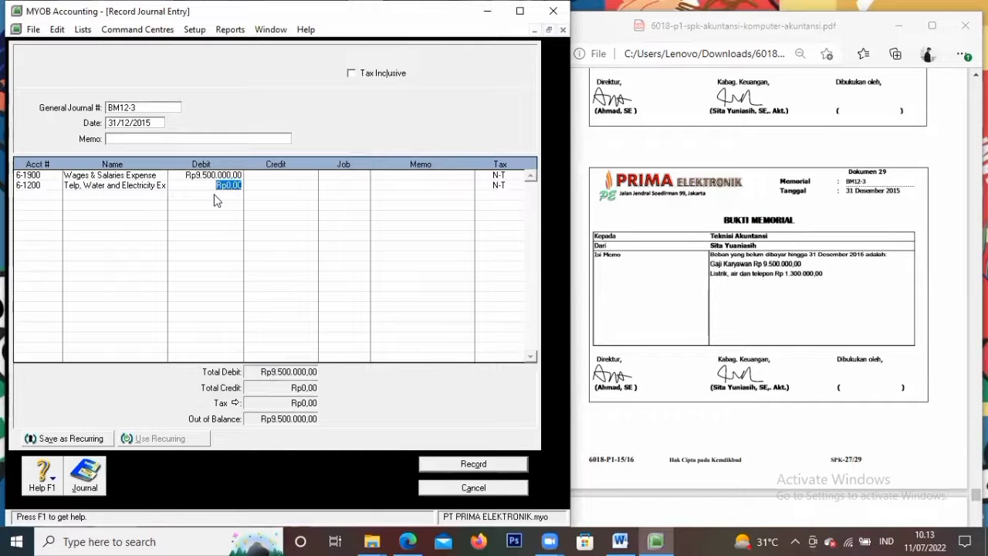
text(1.300.000)
key(Tab)
key(Tab)
key(Tab)
key(Tab)
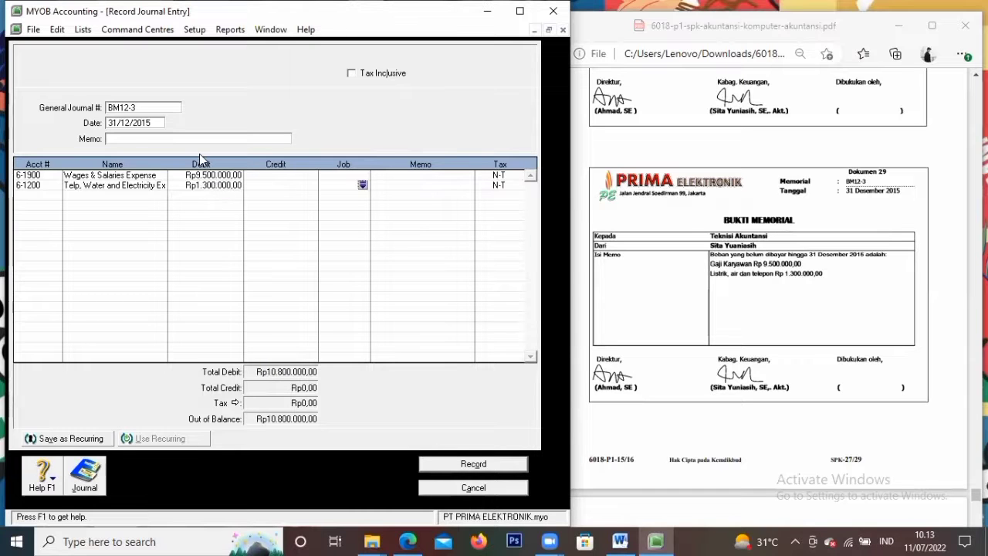
key(Tab)
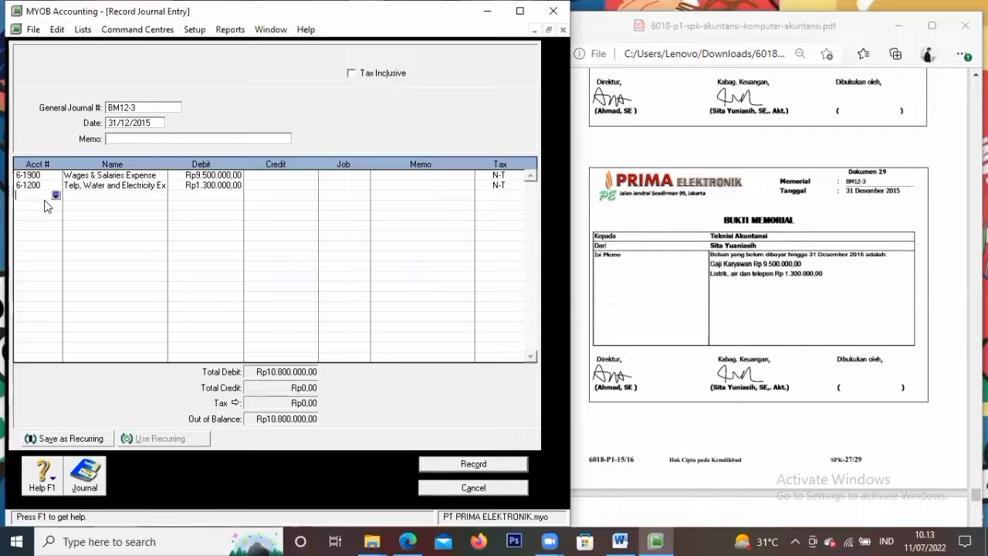
Credit 2-1300 Accrued Expense Rp10.800.000 on line three and record the balanced BM12-3 journal
click(56, 195)
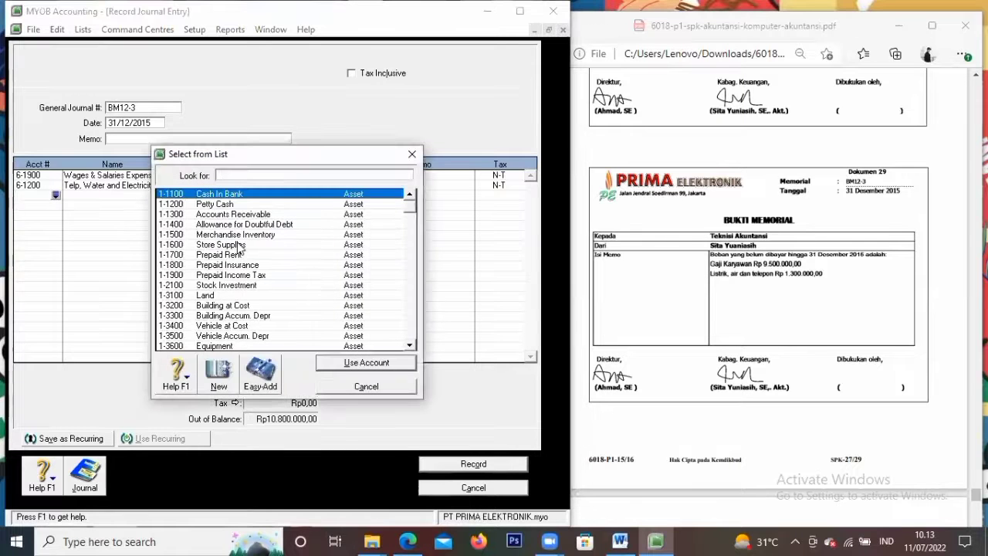
click(410, 346)
click(410, 346)
scroll(410, 346, down, 2)
text(2-1300)
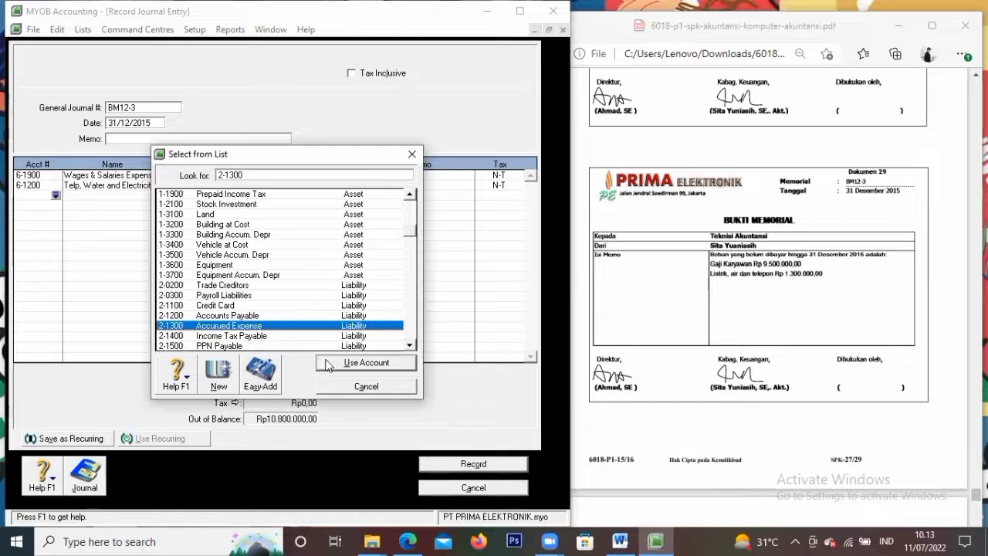
click(329, 363)
key(Tab)
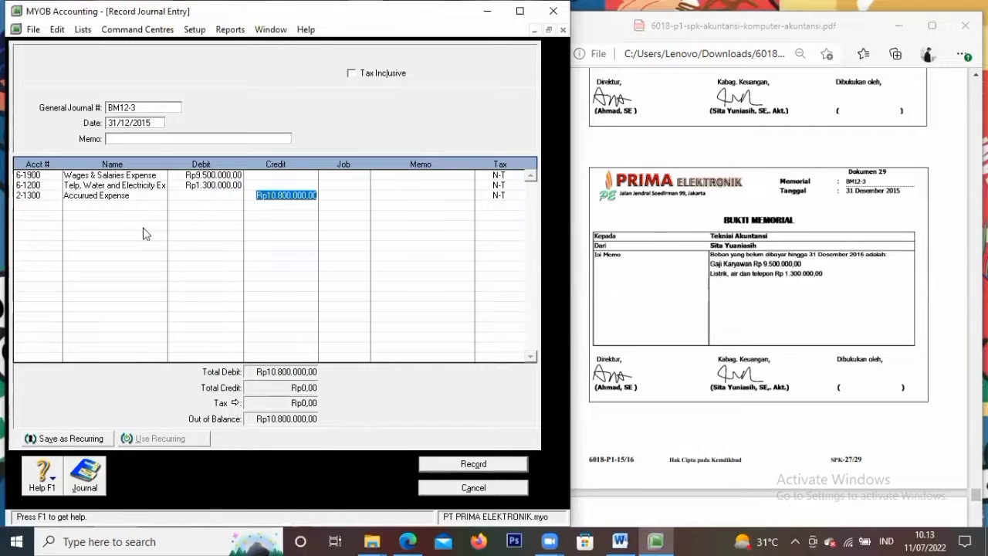
key(Tab)
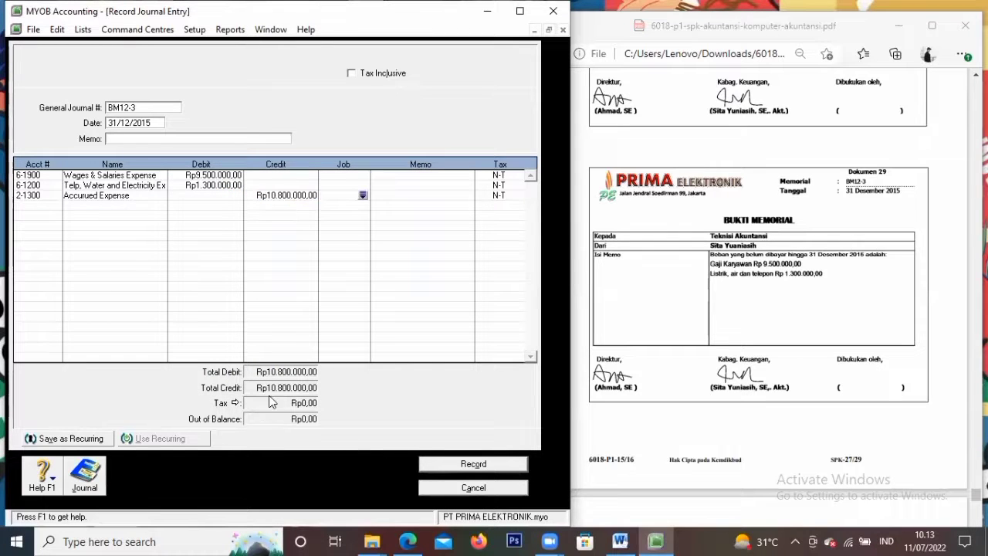
click(444, 464)
Scroll the reference PDF down to Dokumen 30, the BM12-4 memorial voucher
scroll(839, 245, down, 5)
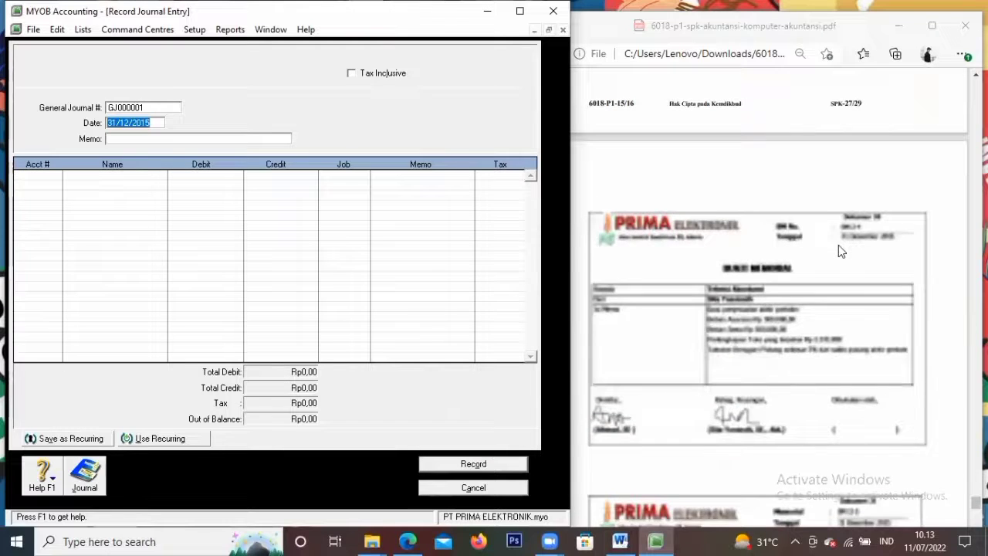
scroll(821, 260, down, 1)
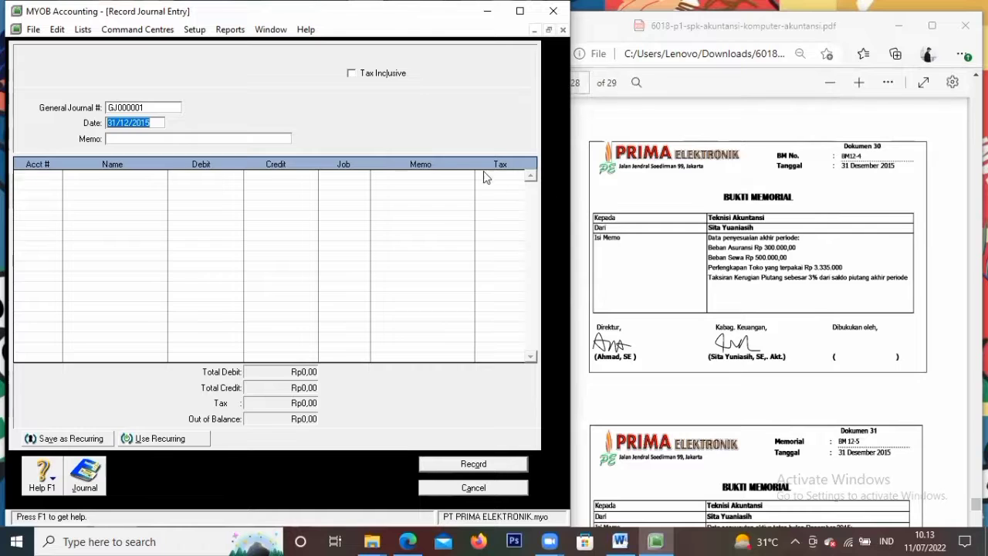
Replace GJ000001 with journal number BM12-4, keep date 31/12/2015, and bring up the account list
double_click(161, 107)
key(BackSpace)
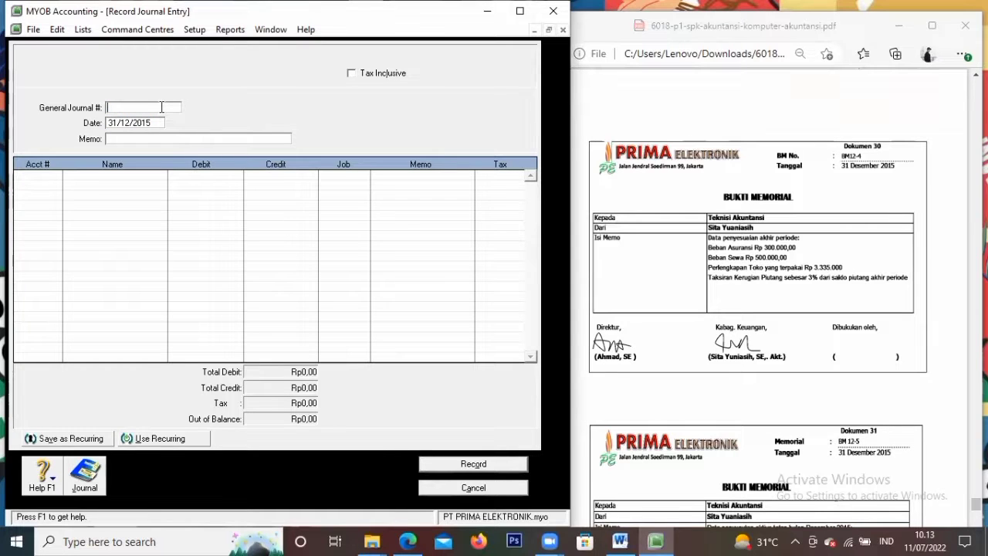
text(BM12-4)
key(Tab)
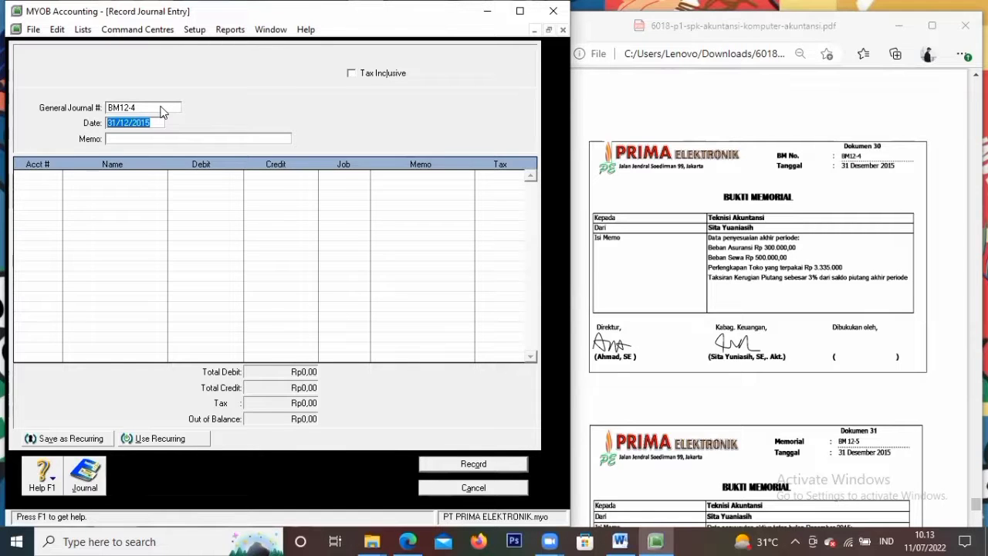
click(44, 180)
click(56, 177)
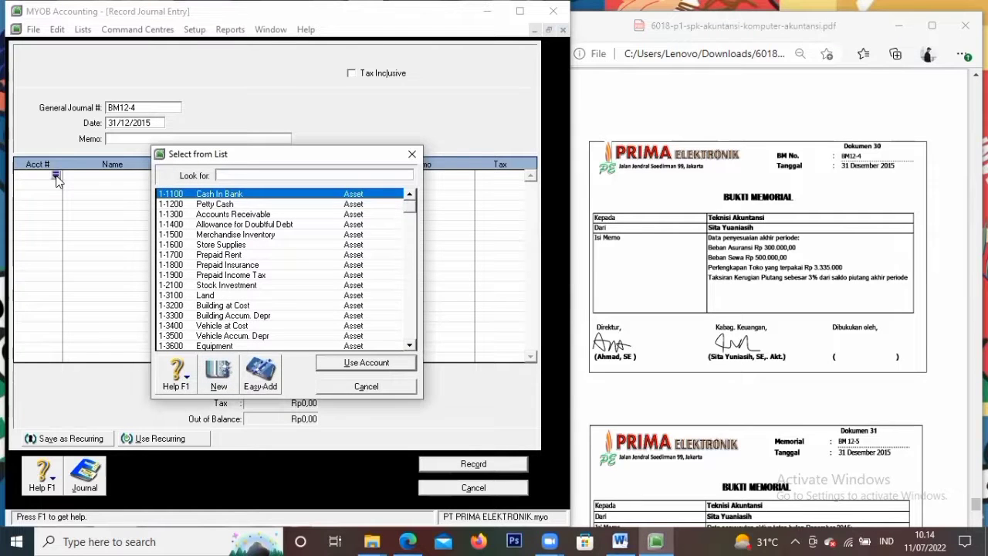
Debit 6-1800 Insurance Expense Rp300.000 on the first line of BM12-4
click(410, 345)
drag(410, 345, 410, 345)
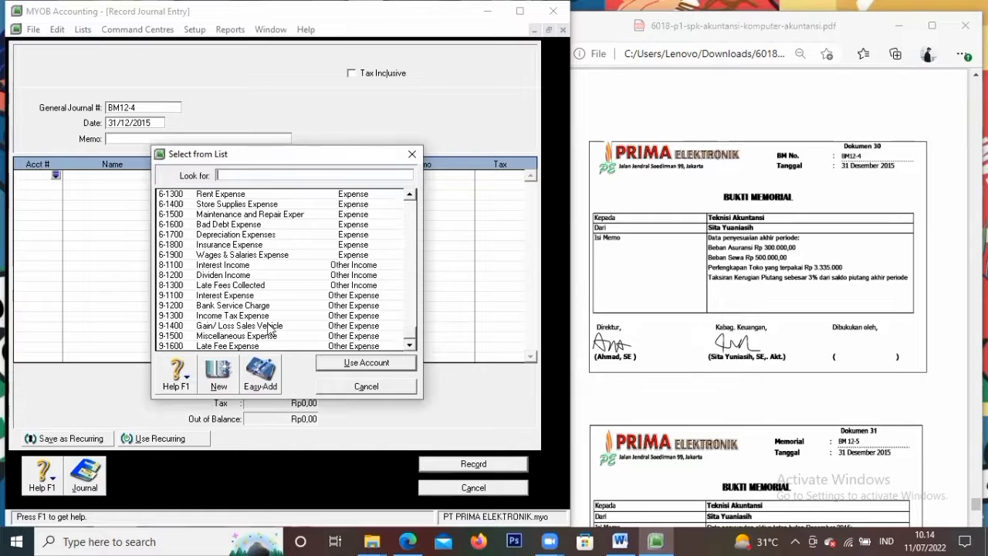
click(412, 194)
click(414, 194)
click(414, 195)
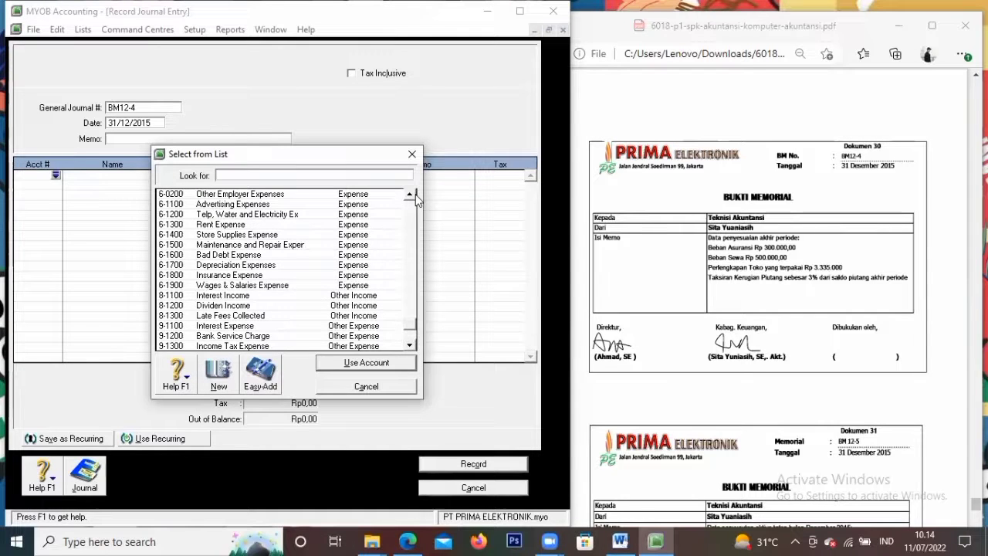
click(414, 195)
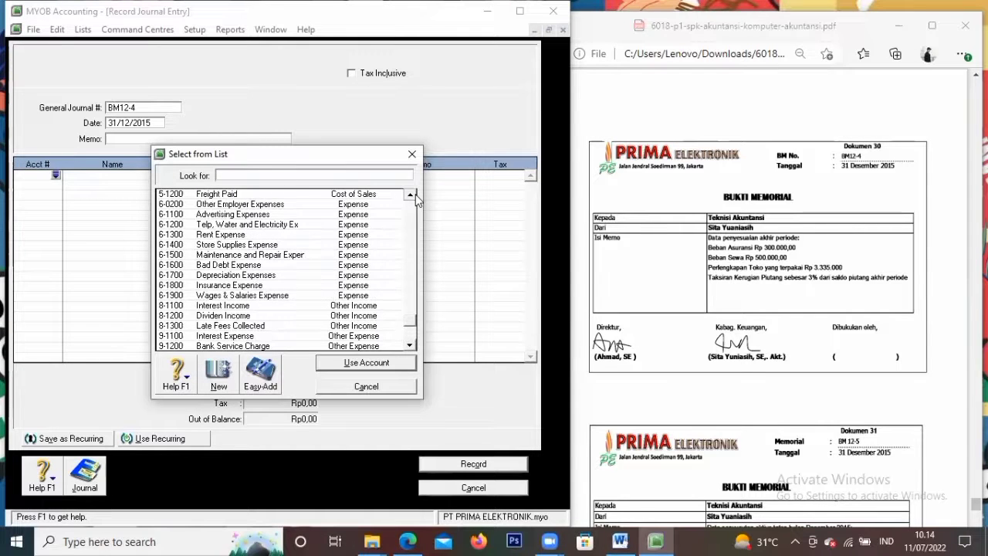
click(409, 346)
click(293, 346)
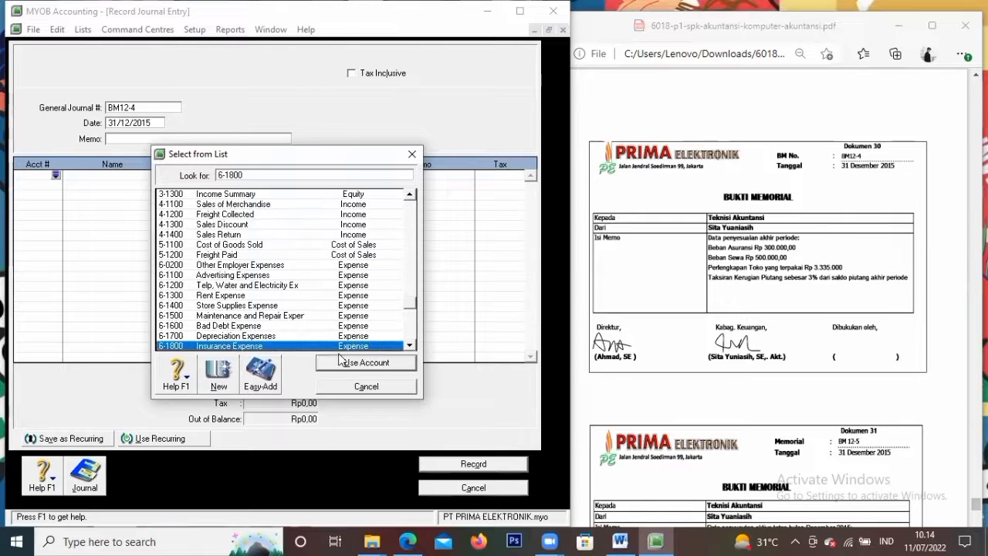
text(300.)
text(00000)
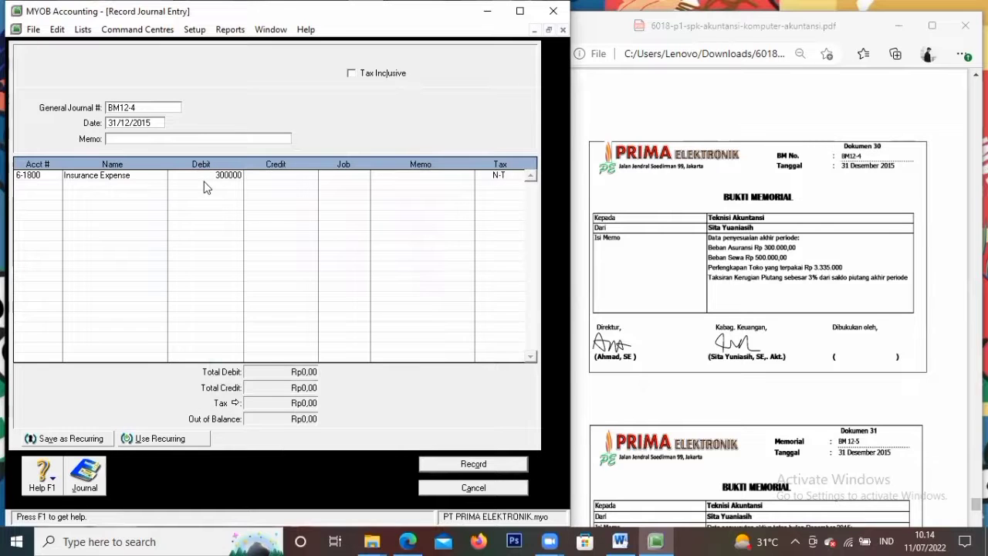
key(Tab)
key(Tab)
key(Tab)
key(Tab)
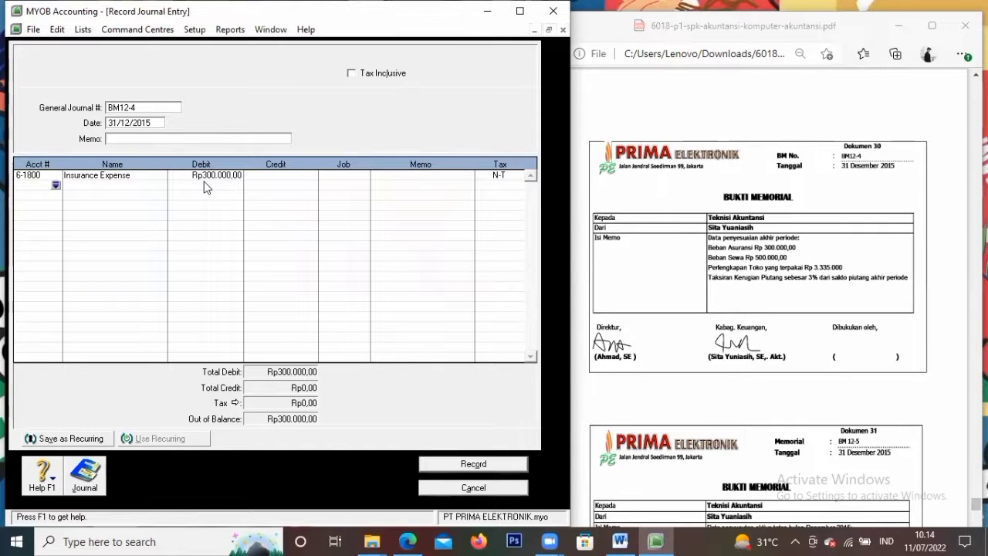
Credit 1-1800 Prepaid Insurance Rp300.000 on the second line
click(55, 186)
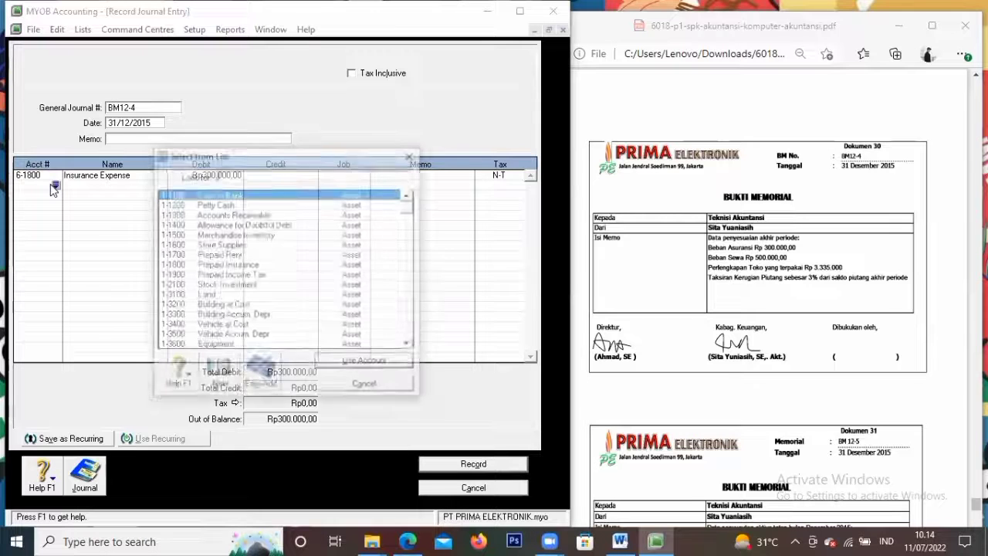
click(237, 265)
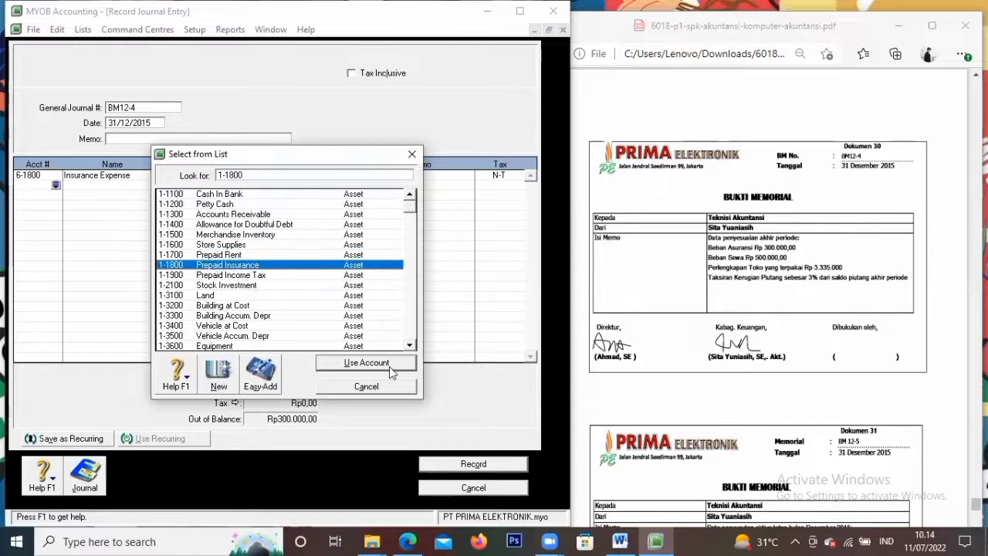
click(389, 366)
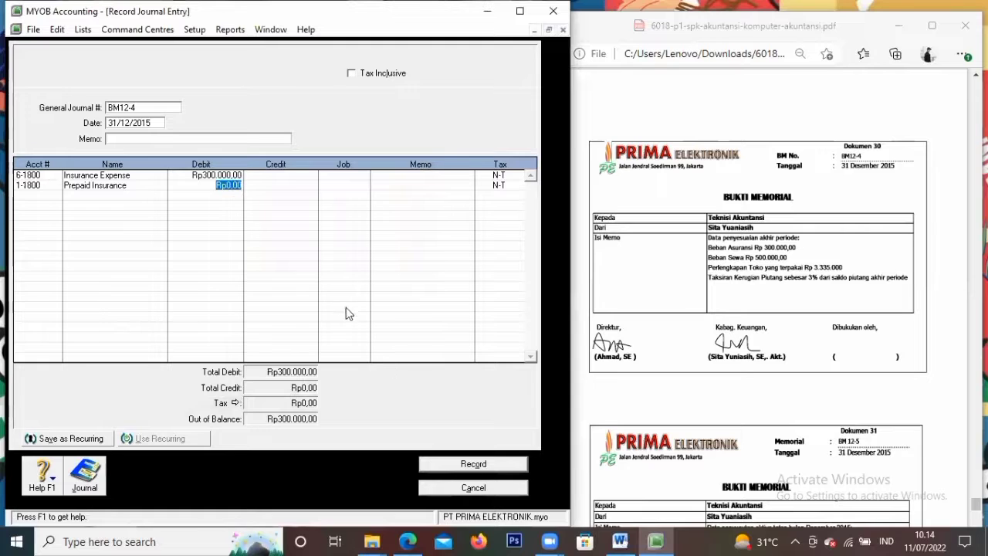
click(270, 187)
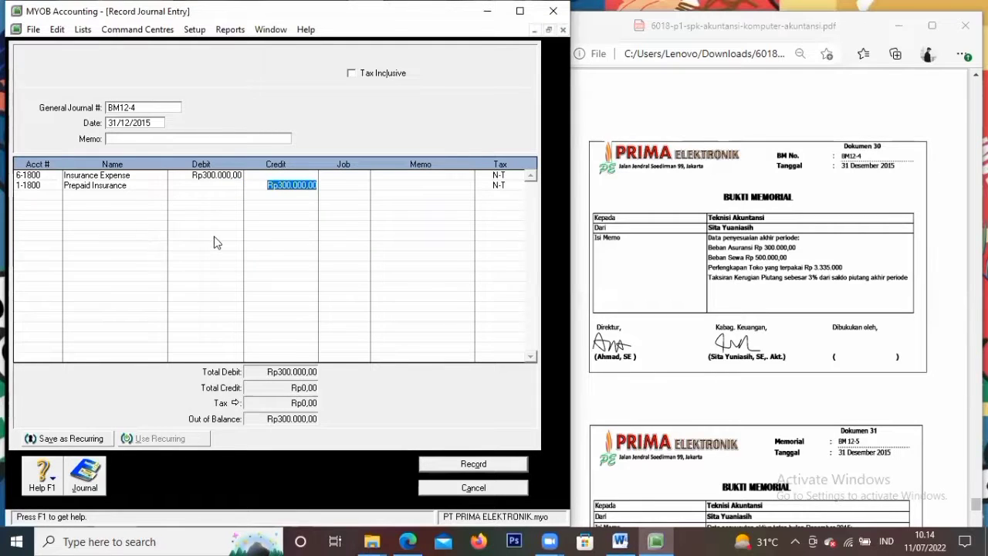
click(49, 200)
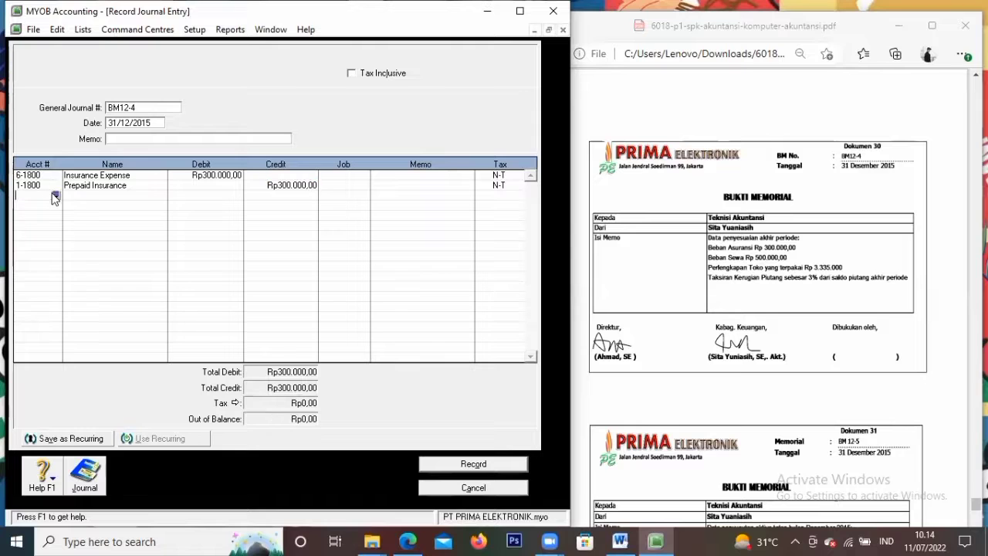
Debit 6-1300 Rent Expense Rp500.000 on the third line
click(55, 196)
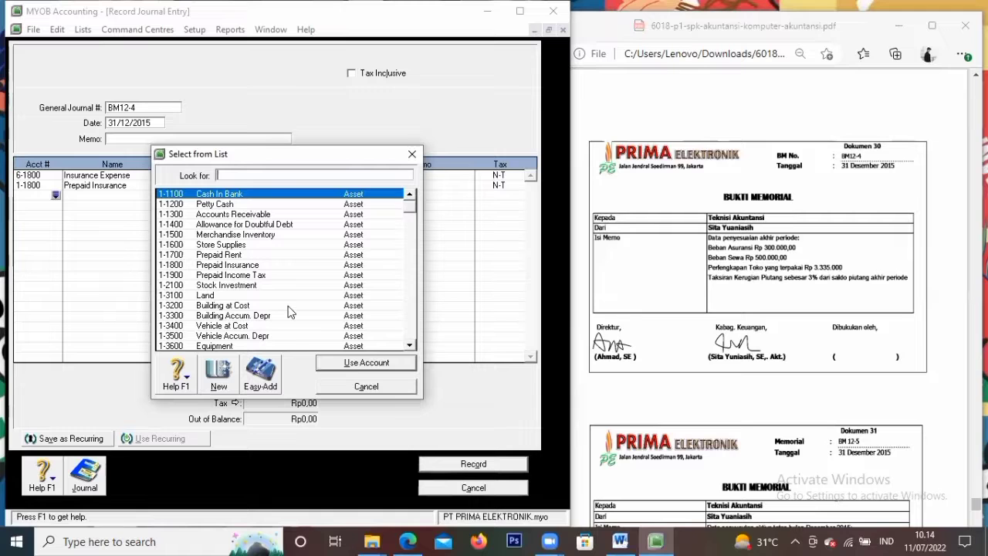
click(414, 345)
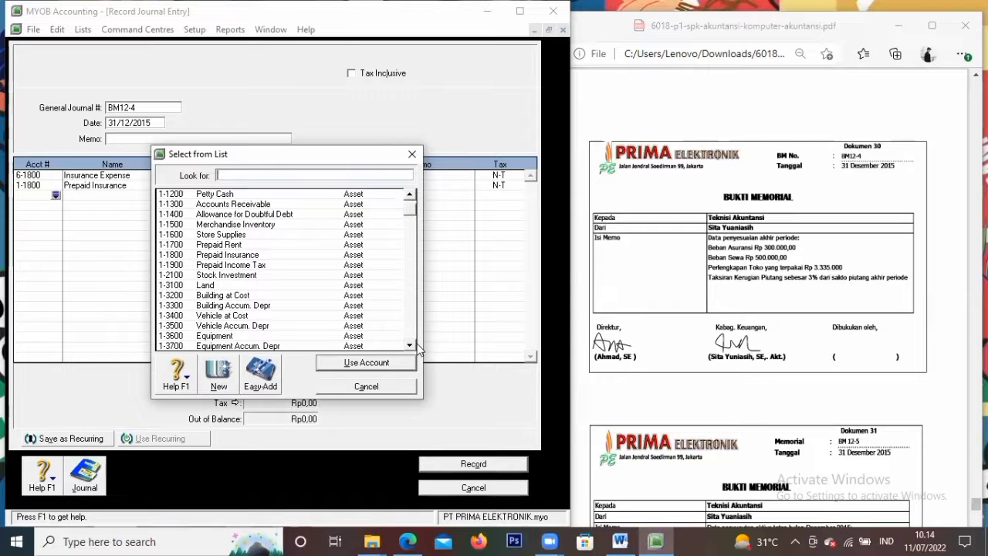
click(411, 346)
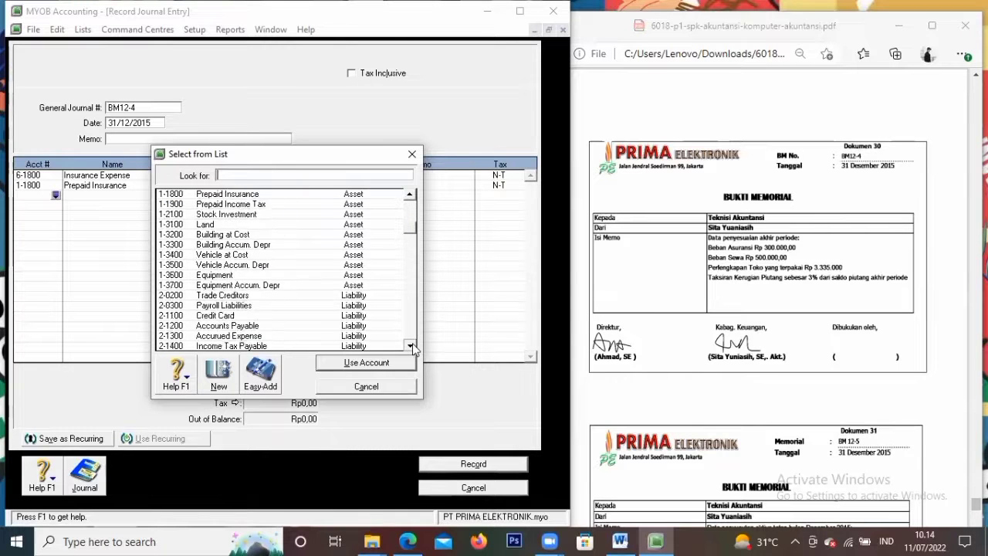
click(410, 346)
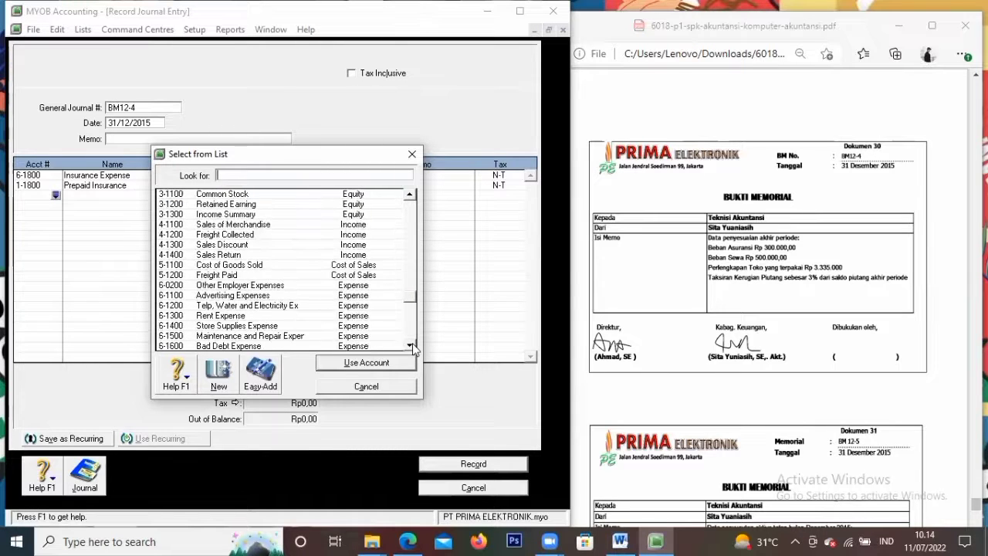
click(255, 315)
click(334, 363)
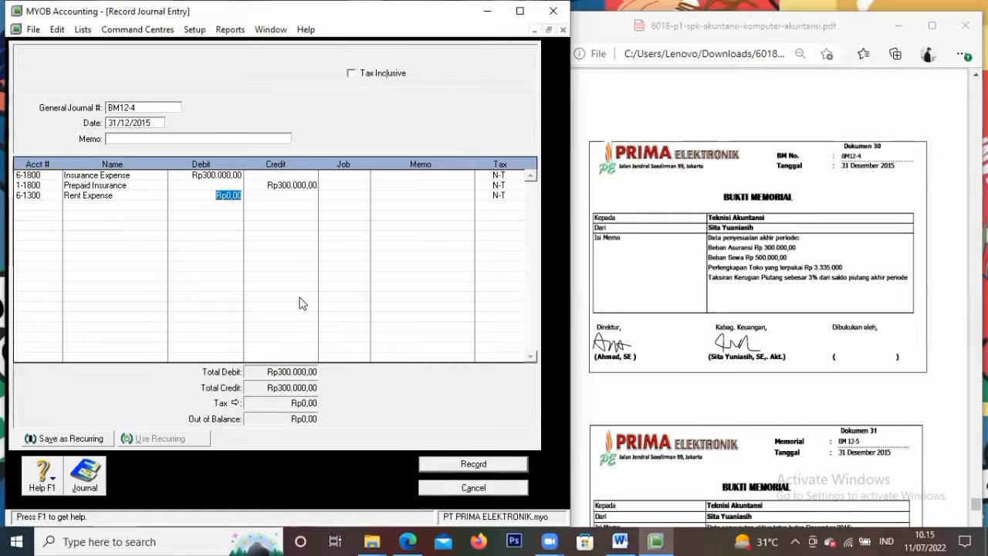
text(500.000)
key(Tab)
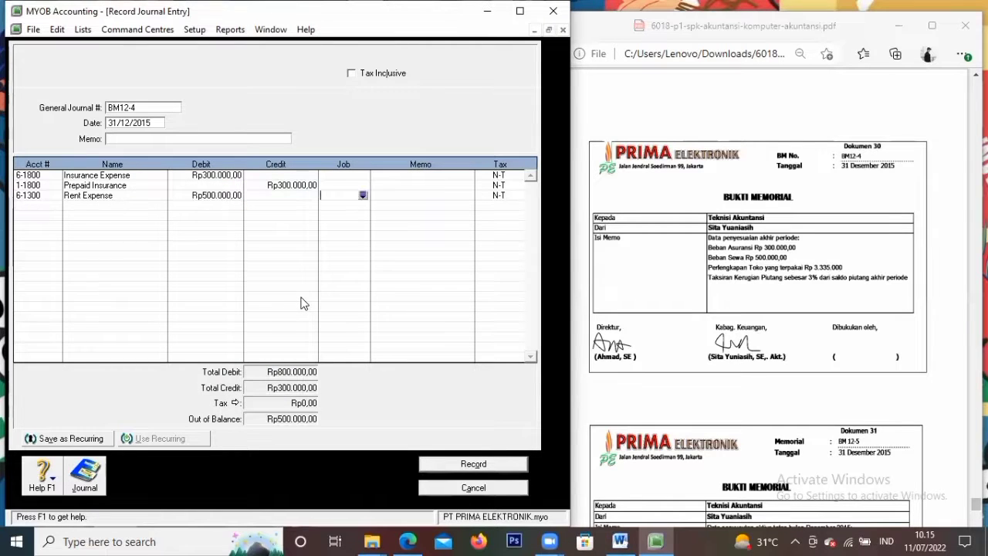
Credit 1-1700 Prepaid Rent Rp500.000 on the fourth line, balancing totals at Rp800.000
click(57, 207)
click(57, 206)
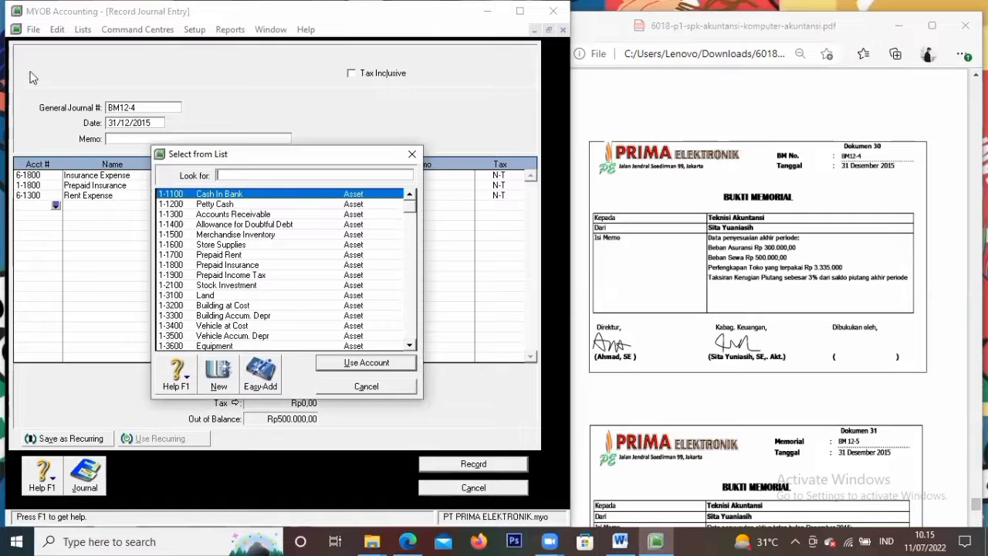
text(1-1700)
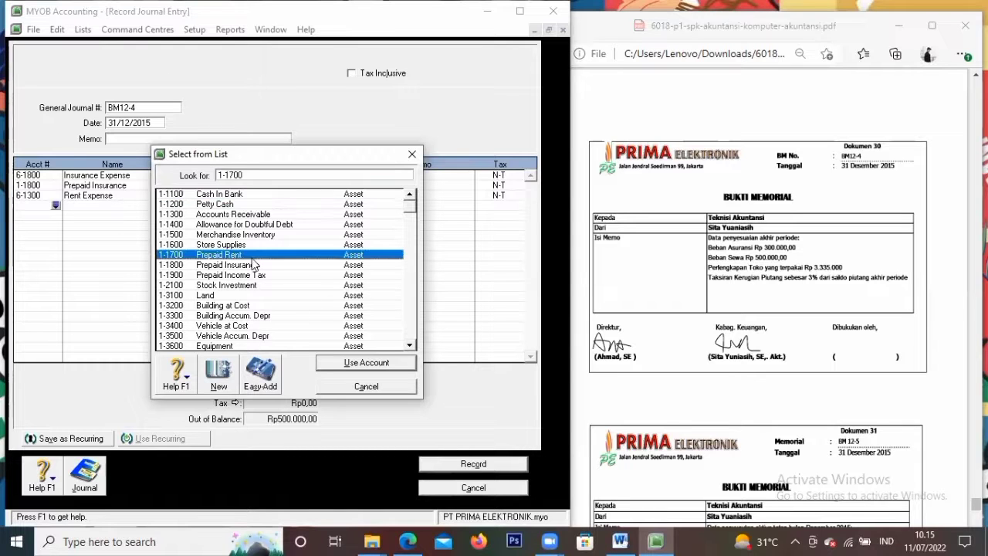
click(346, 365)
key(Tab)
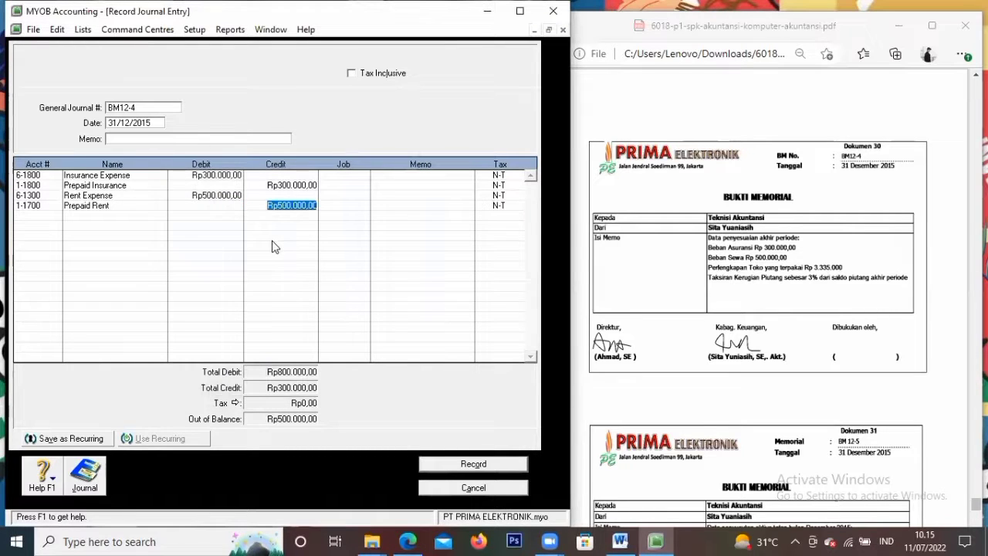
key(Tab)
key(Tab)
key(Tab)
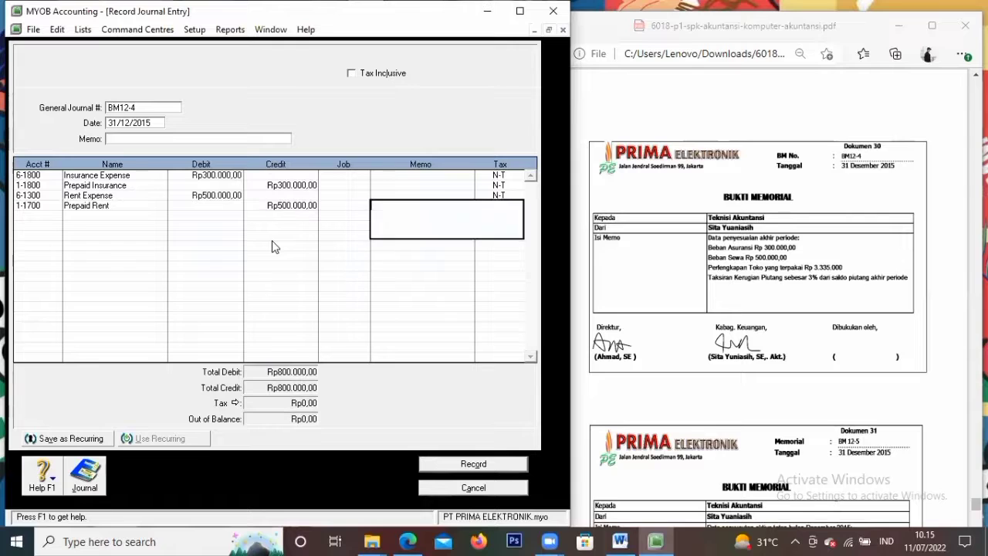
key(Tab)
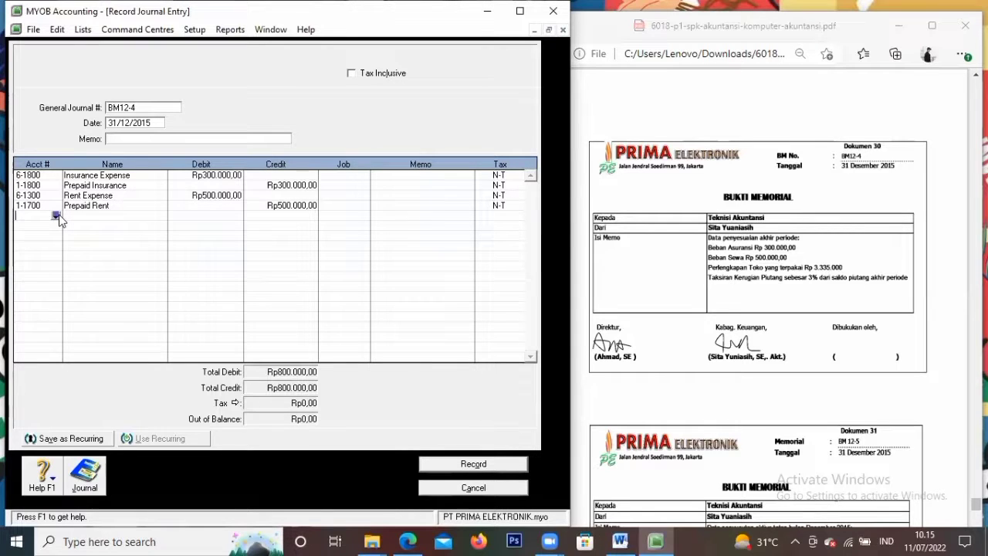
Debit 6-1400 Store Supplies Expense Rp3.335.000 on the fifth line
click(57, 216)
scroll(199, 324, down, 15)
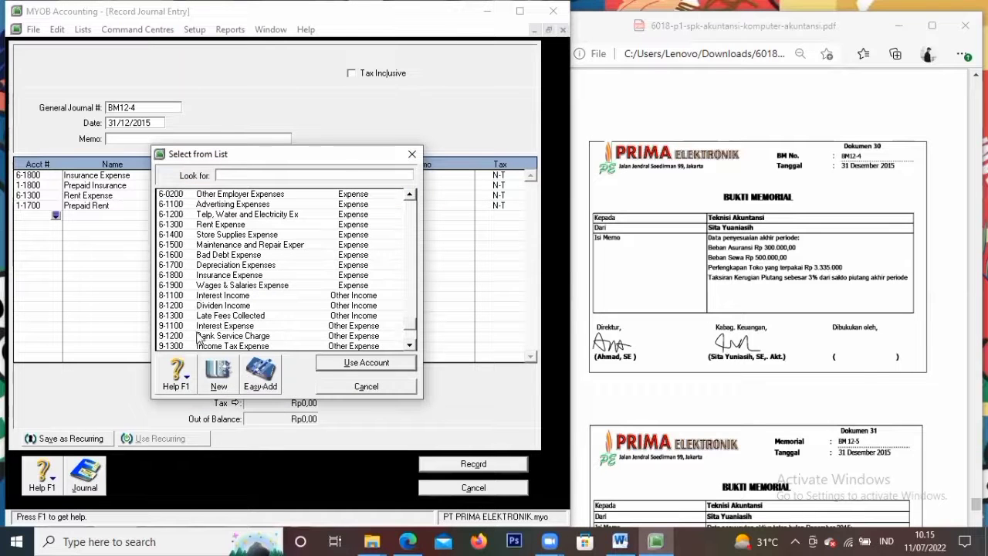
click(207, 244)
click(207, 235)
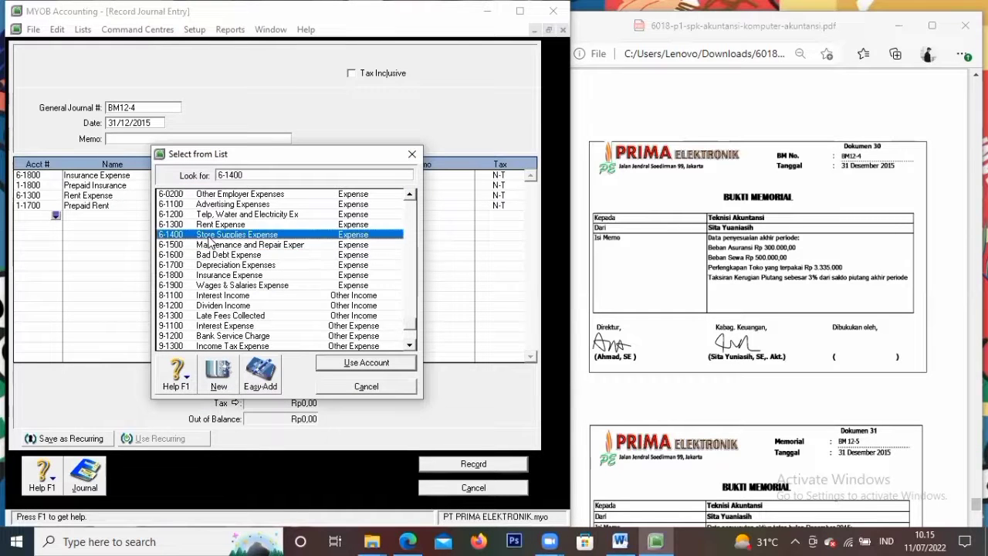
click(344, 366)
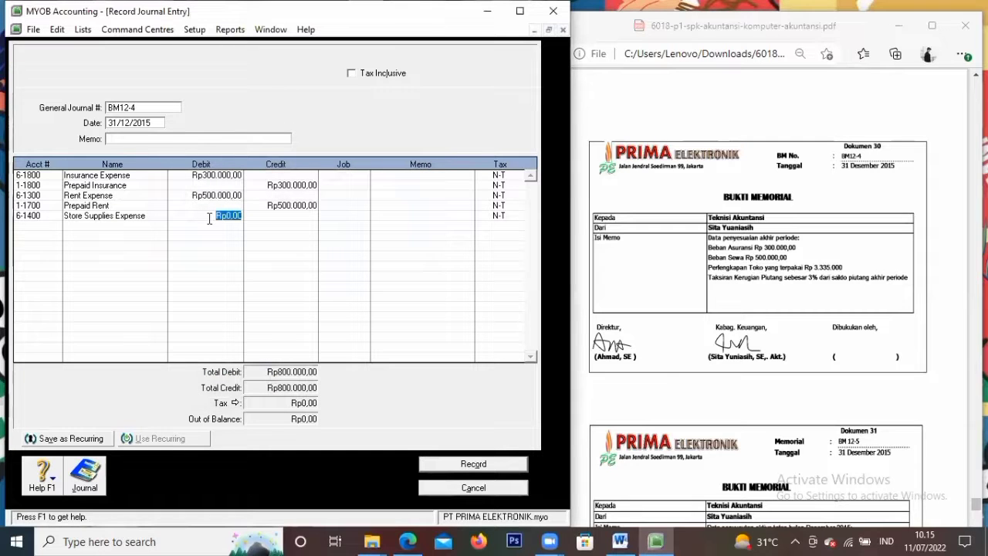
text(3.335.000)
key(Tab)
key(Tab)
key(Tab)
key(Tab)
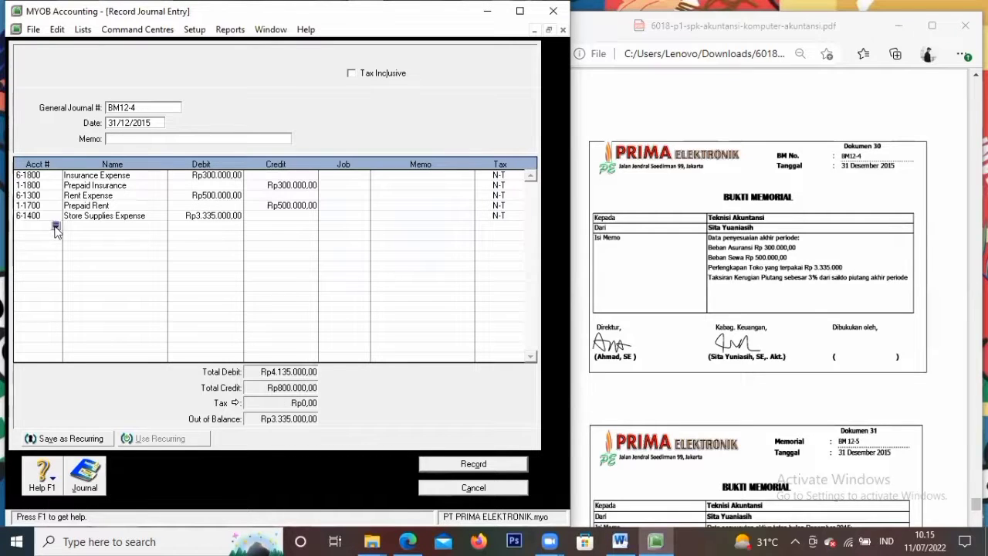
Credit 1-1600 Store Supplies Rp3.335.000 on the sixth line, totals Rp4.135.000
click(55, 228)
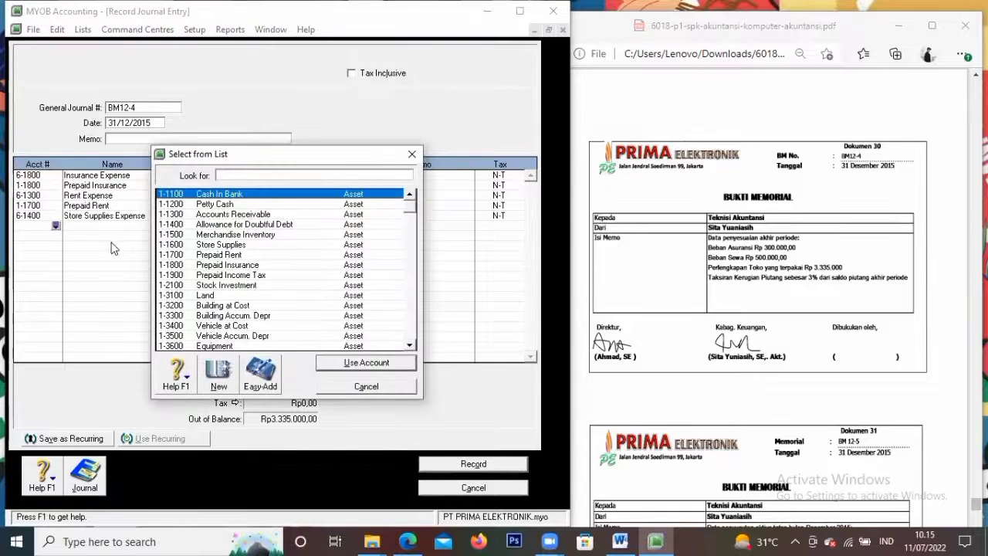
click(224, 246)
click(318, 366)
key(Tab)
key(Tab)
key(Tab)
key(Tab)
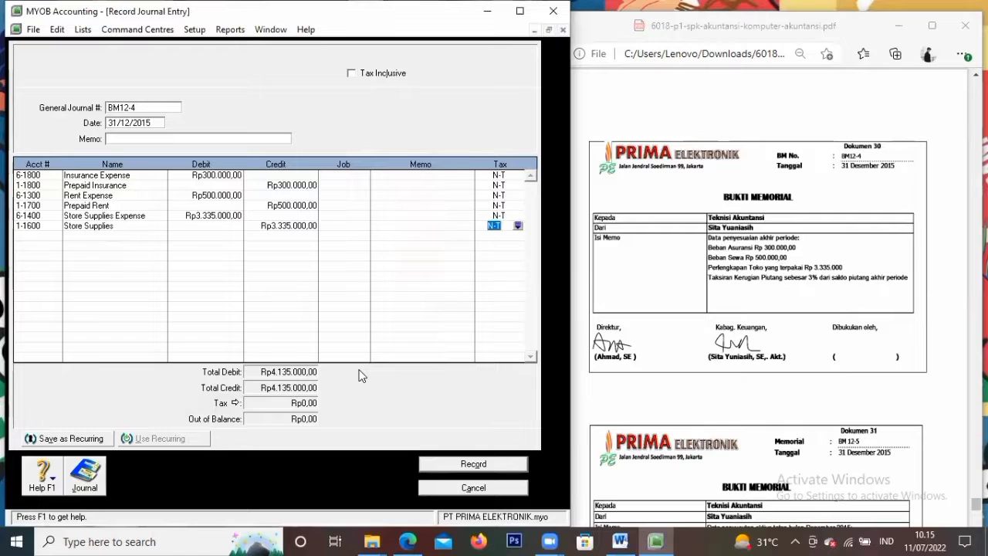
key(Tab)
Debit 6-1600 Bad Debt Expense Rp6.099.000 on the seventh line
click(56, 237)
scroll(268, 300, down, 12)
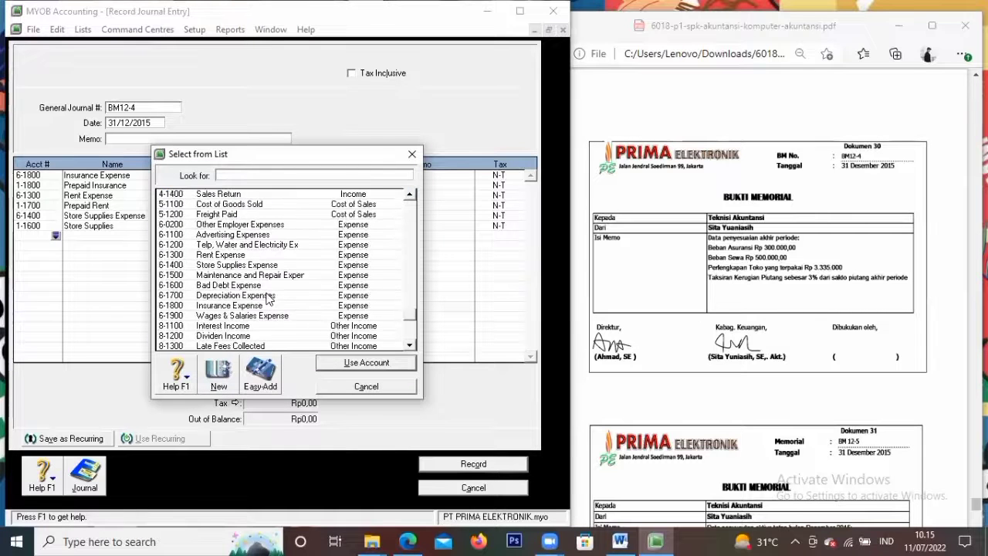
click(271, 256)
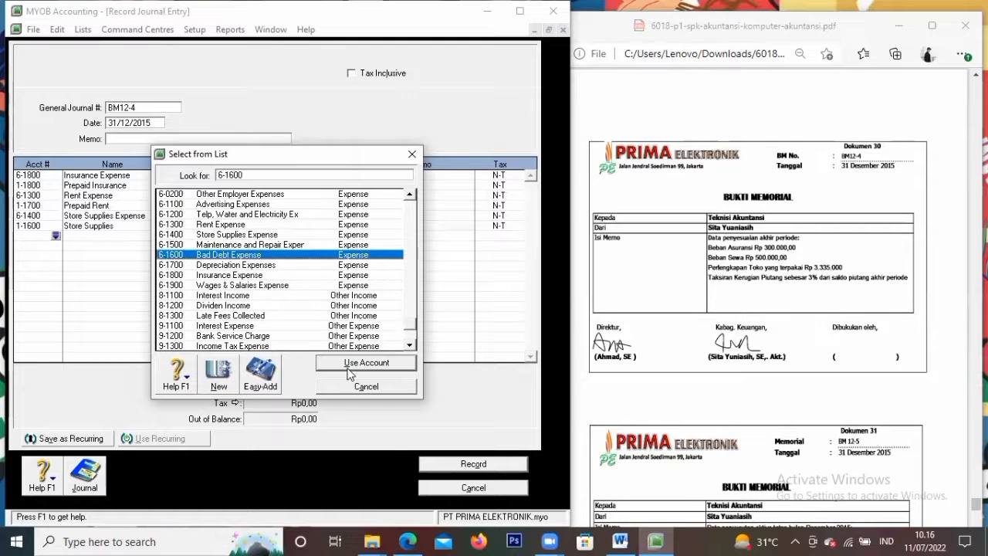
click(351, 365)
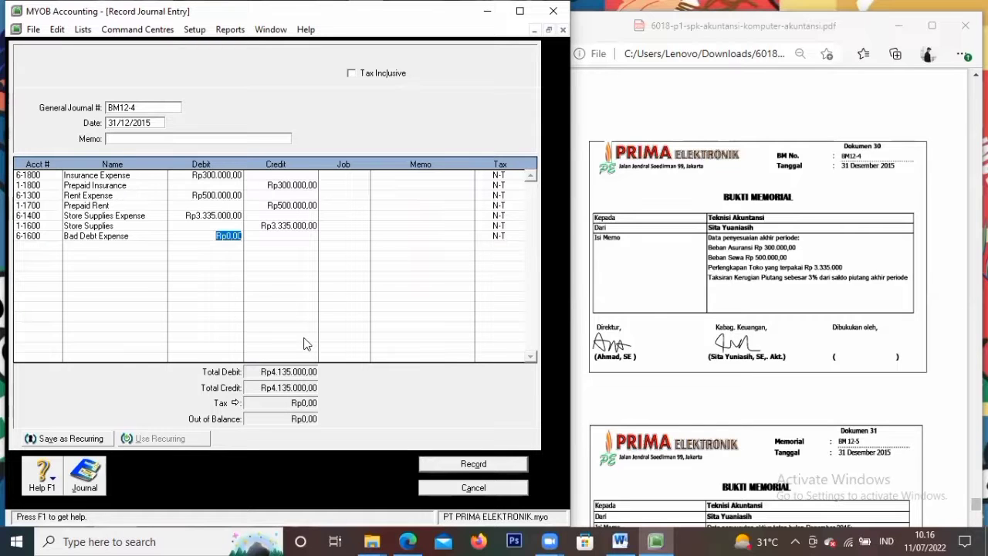
text(6.099.000)
key(Tab)
key(Tab)
key(Tab)
key(Tab)
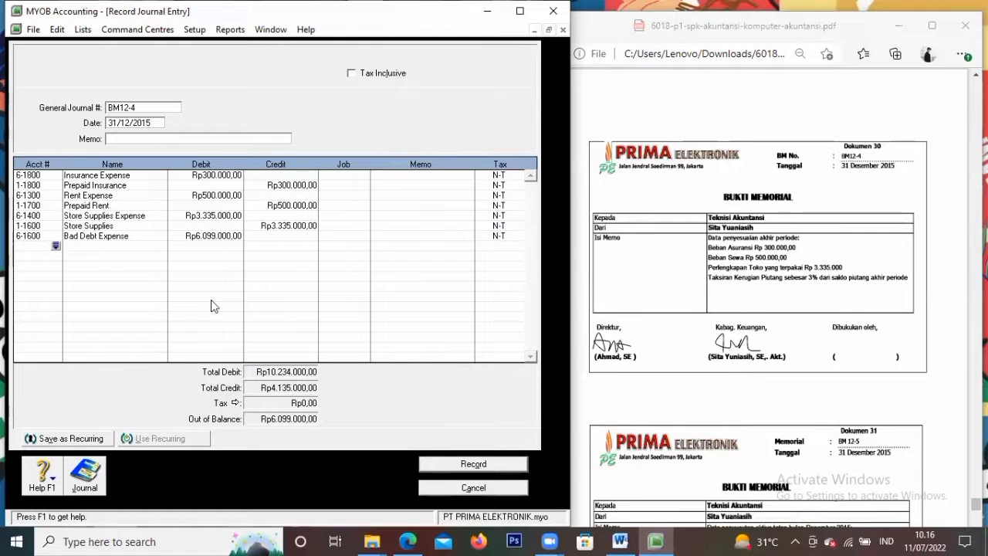
Credit 1-1400 Allowance for Doubtful Debt Rp6.099.000 on the eighth line, totals Rp10.234.000
click(56, 247)
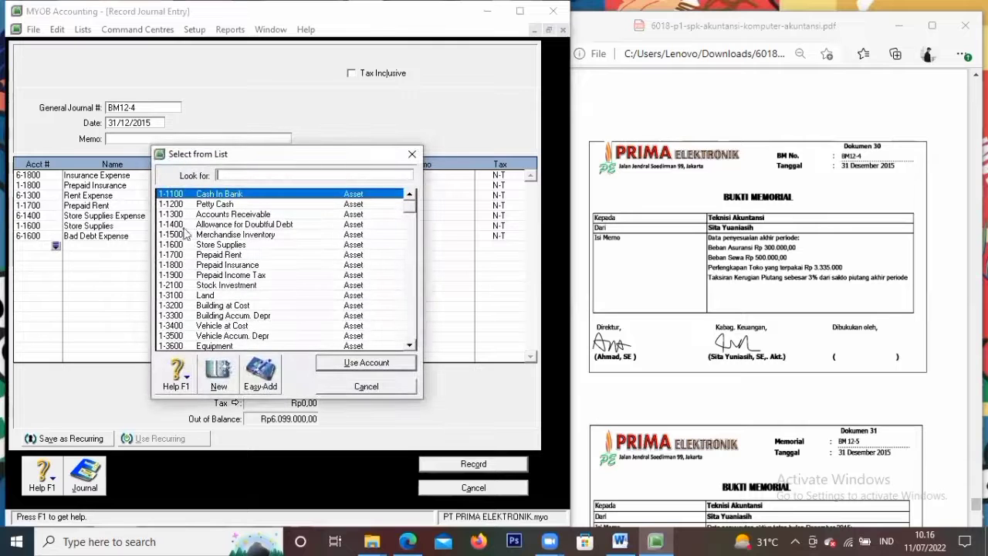
text(1-1400)
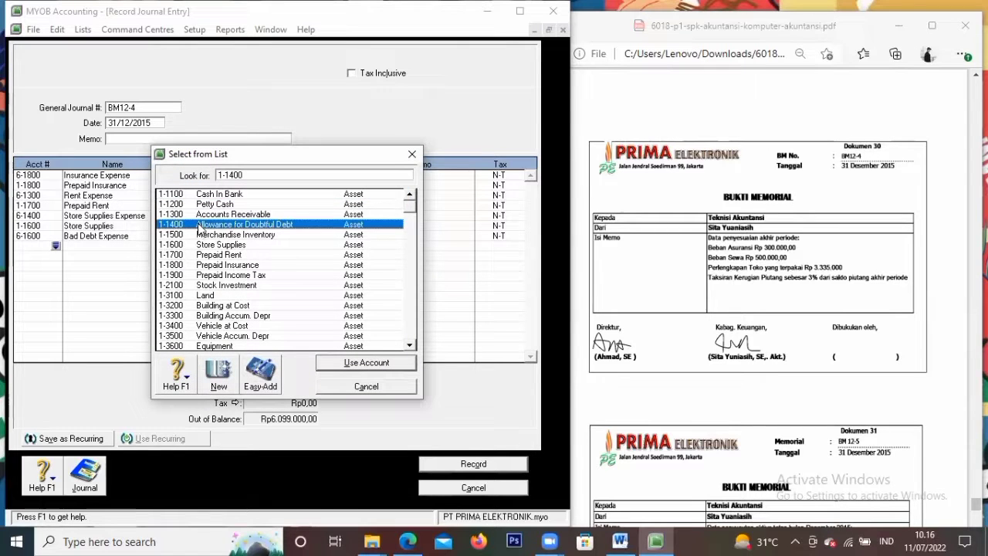
click(370, 363)
key(Tab)
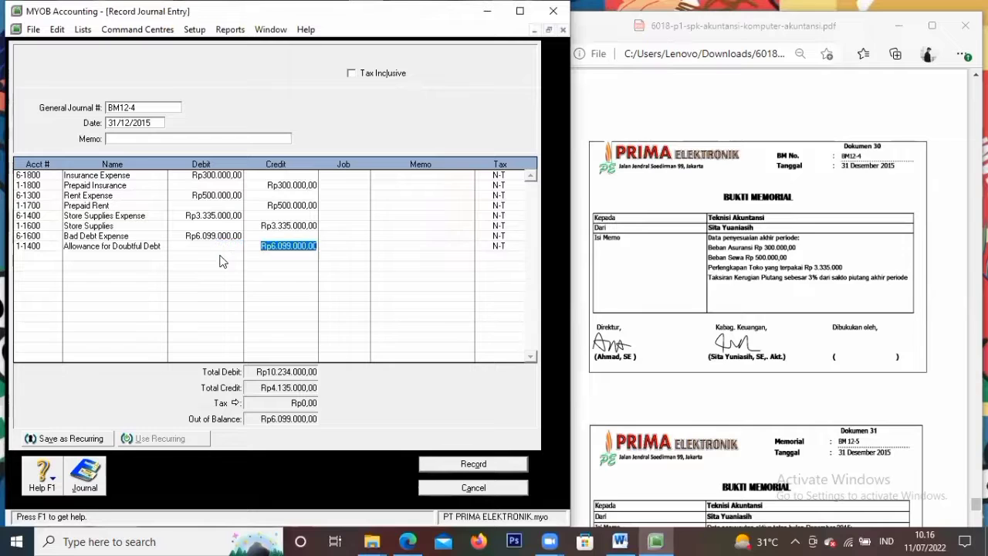
key(Tab)
key(Tab)
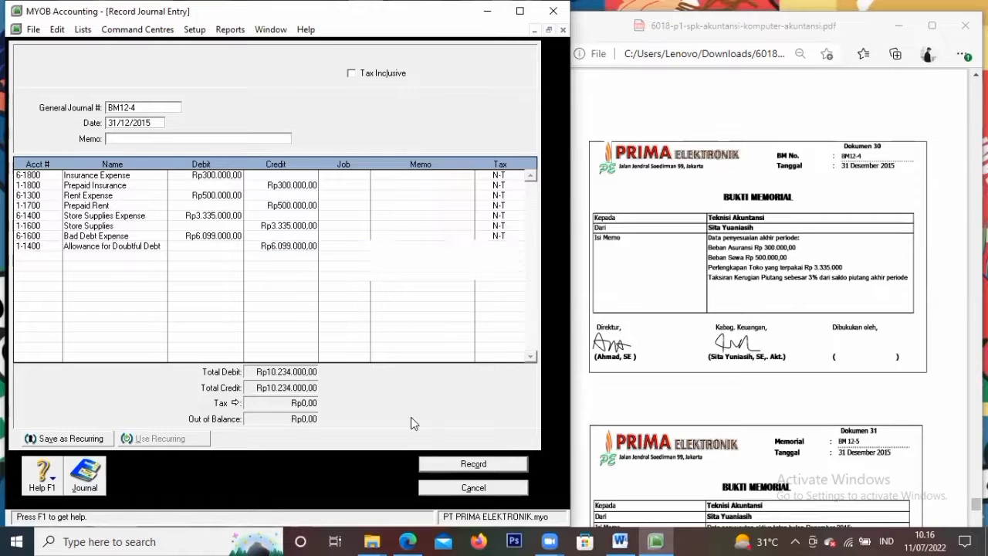
key(Tab)
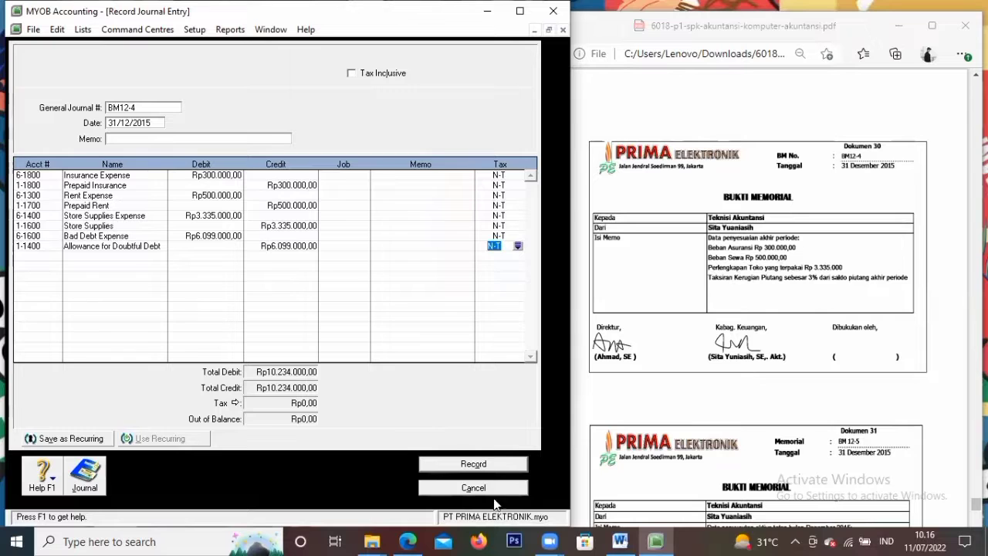
Record journal BM12-4, then number the next journal BM12-5 dated 31/12/2015
click(496, 464)
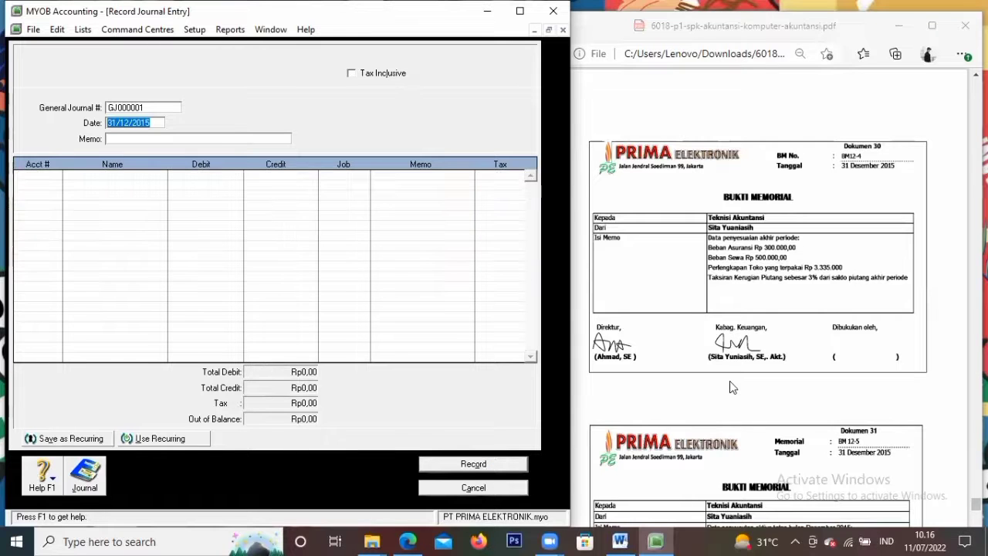
scroll(729, 380, down, 4)
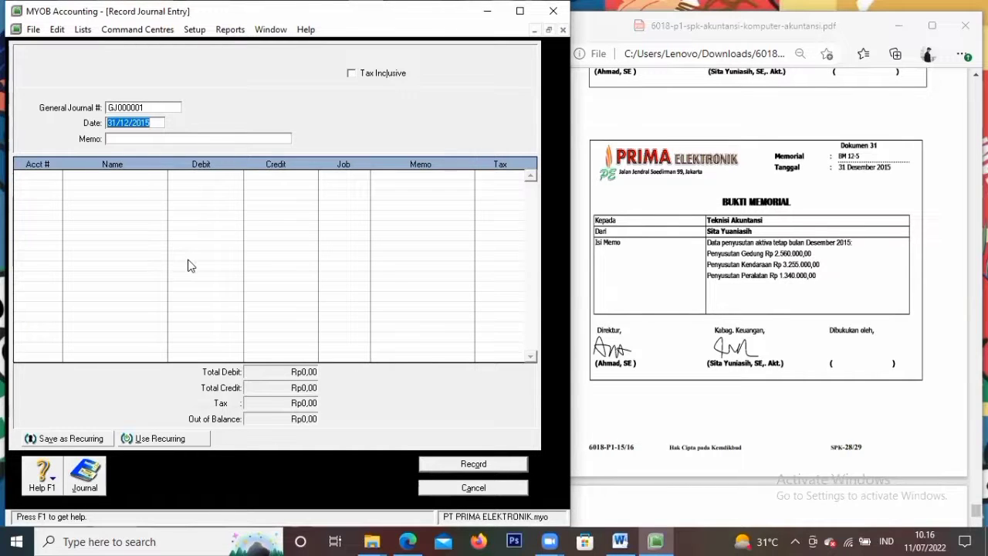
click(156, 107)
key(BackSpace)
text(BM12-5)
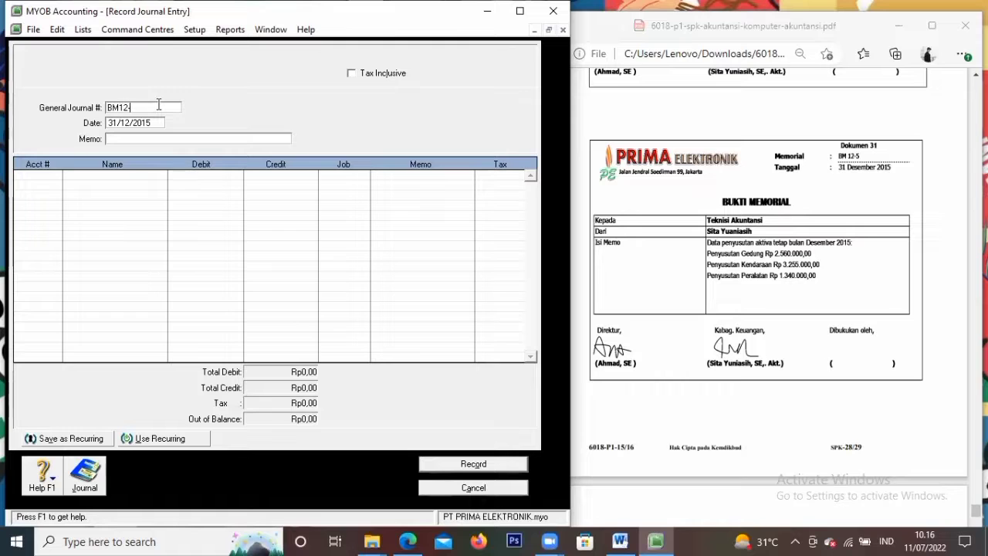
key(Tab)
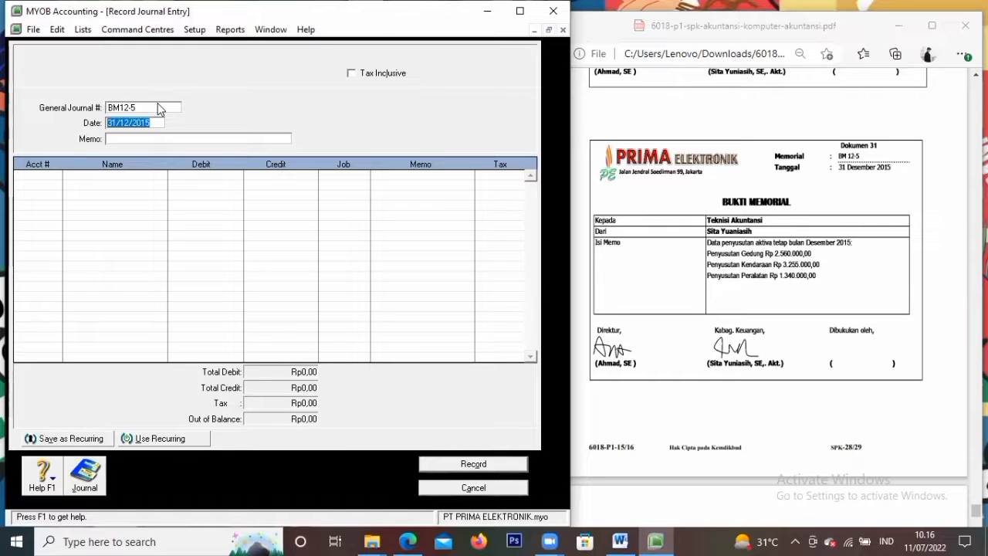
key(Tab)
key(Tab)
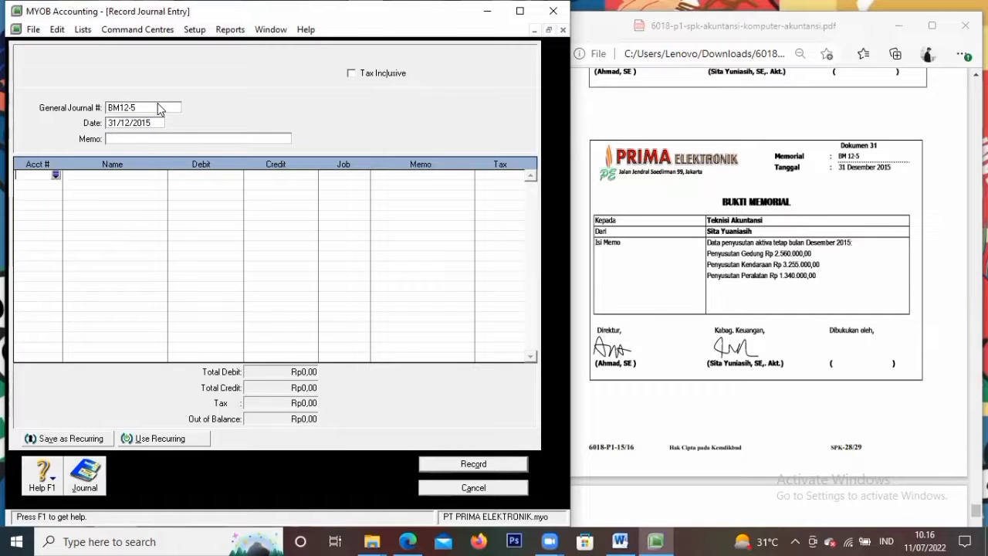
Debit 6-1700 Depreciation Expenses Rp7.155.000 on the first line of journal BM12-5
click(57, 177)
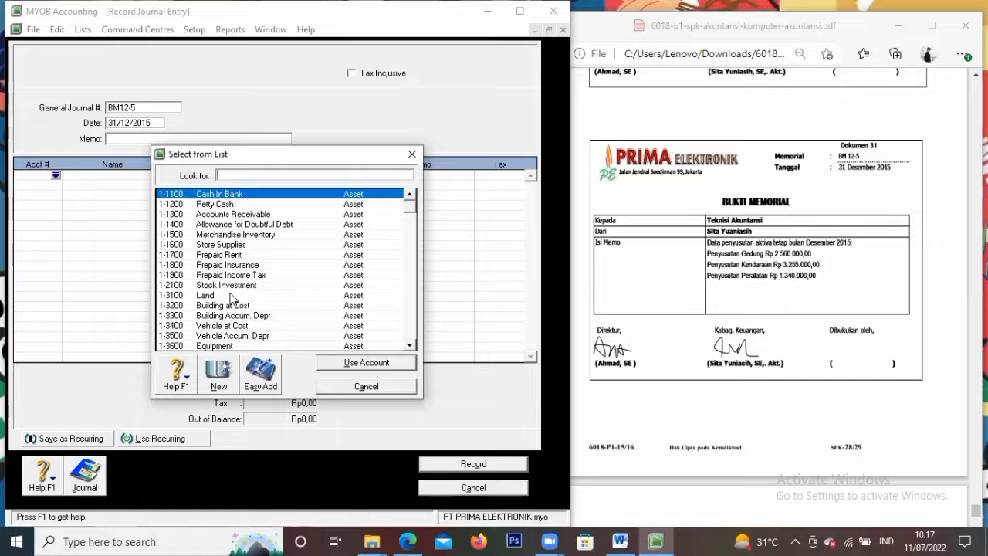
scroll(227, 302, down, 12)
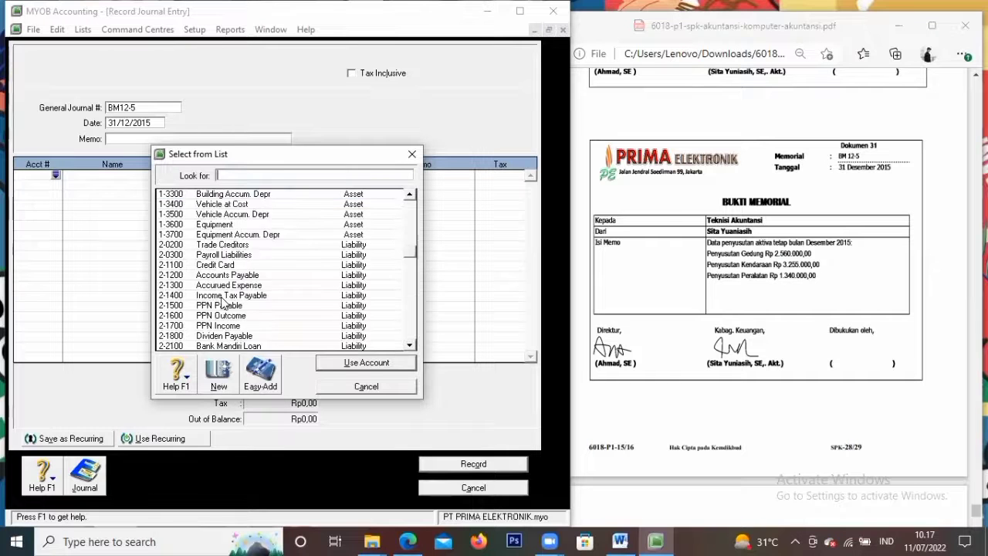
text(6-1700)
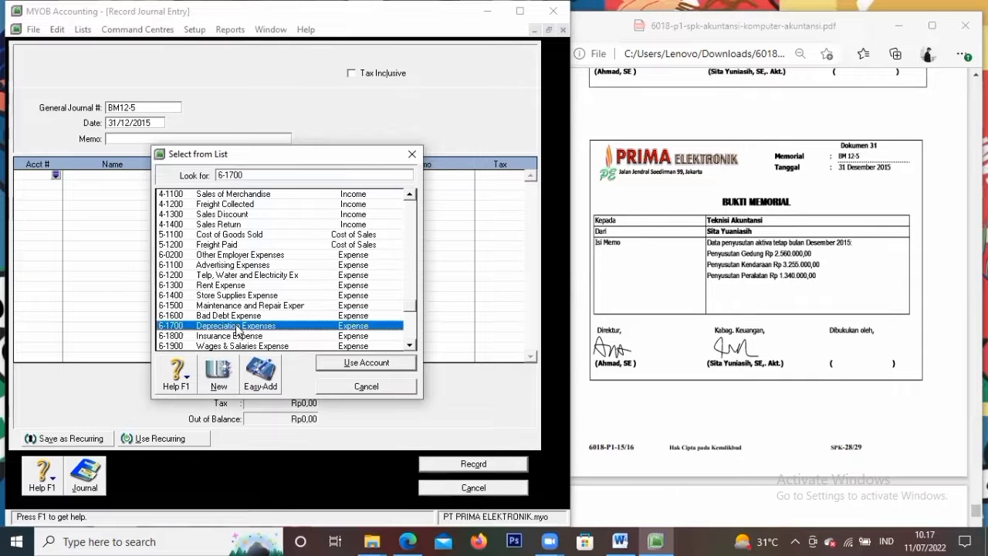
click(392, 363)
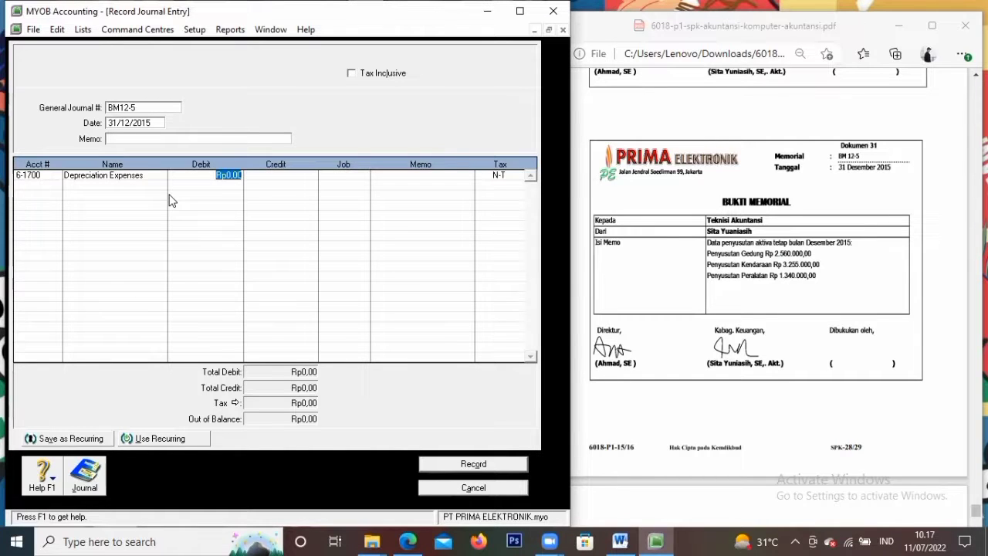
text(7.155.000)
key(Tab)
key(Tab)
key(Tab)
key(Tab)
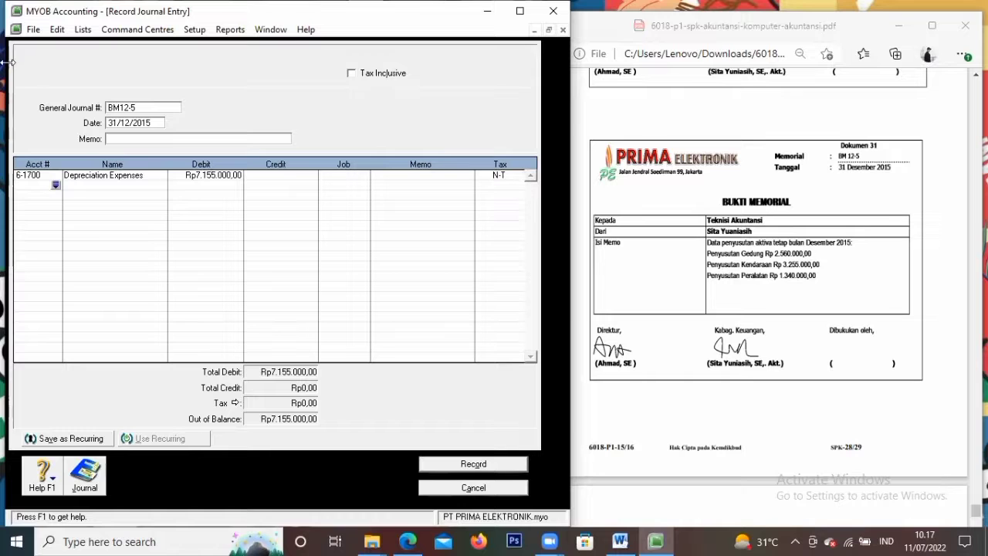
Credit 1-3300 Building Accum. Depr Rp2.560.000 on the second line
click(56, 186)
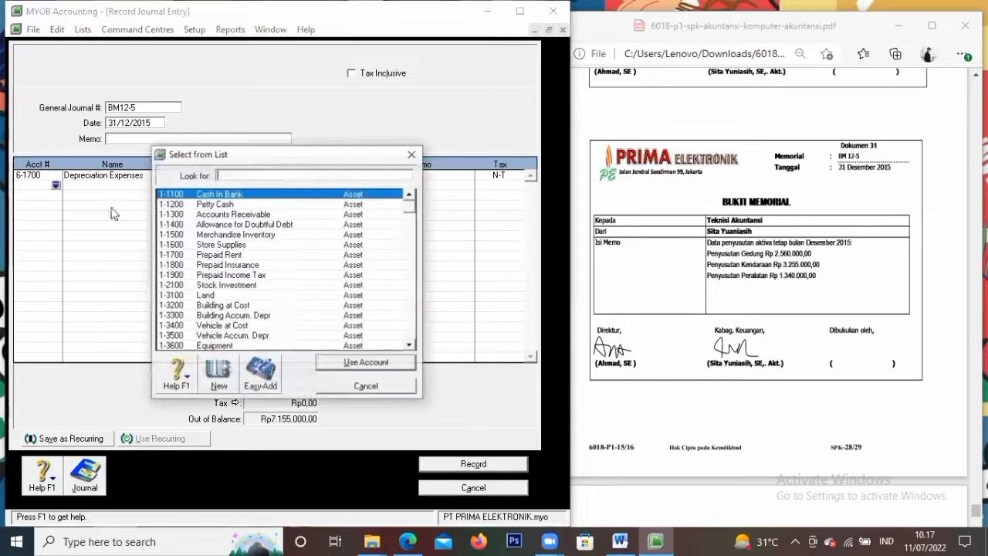
text(1-3200)
click(236, 315)
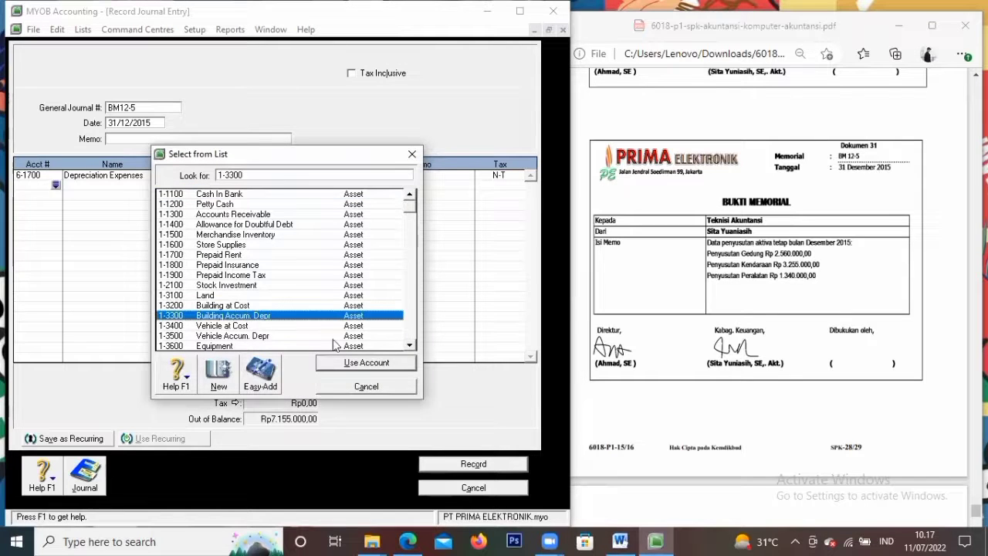
click(324, 362)
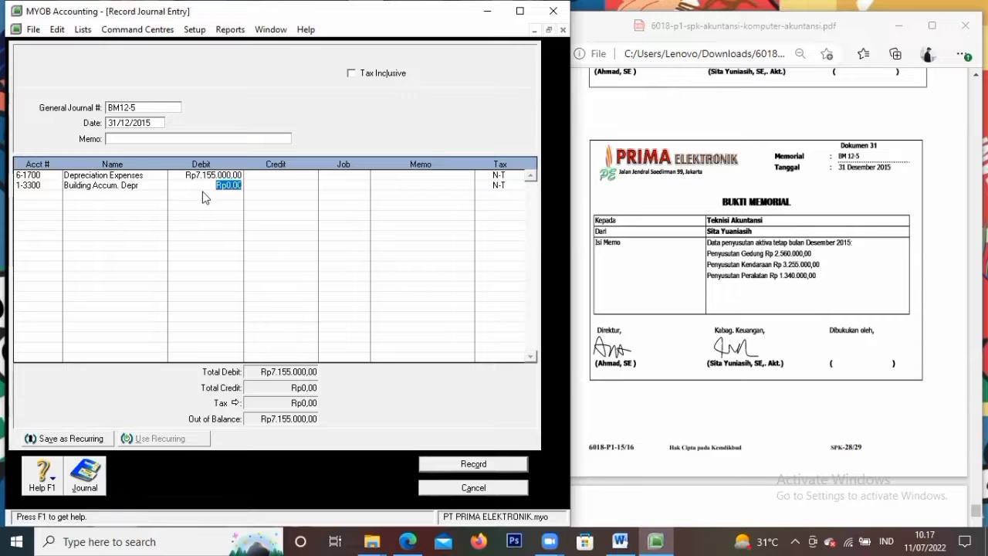
key(Tab)
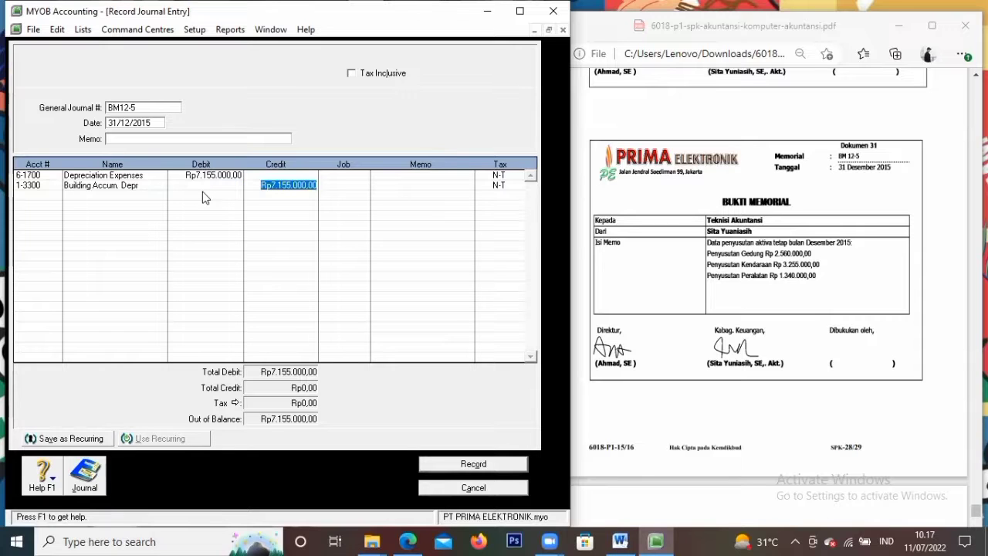
text(2)
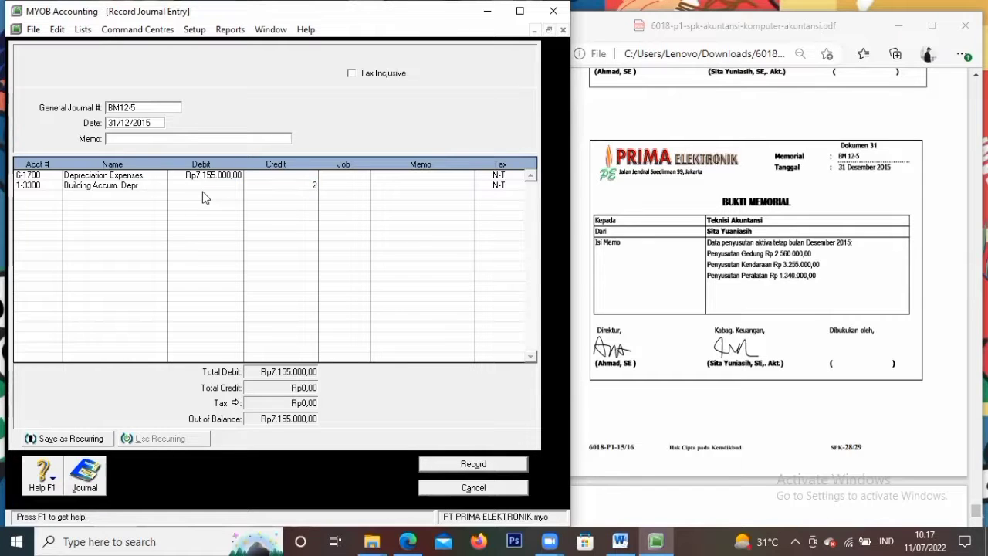
text(560000)
key(Tab)
key(Tab)
key(Tab)
key(Tab)
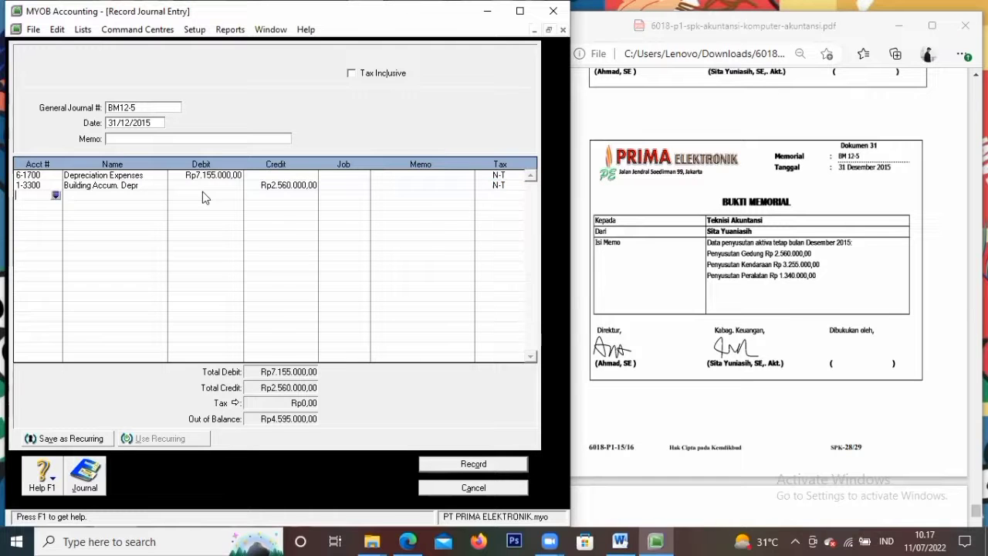
Credit 1-3500 Vehicle Accum. Depr Rp3.255.000 on the third line
click(55, 194)
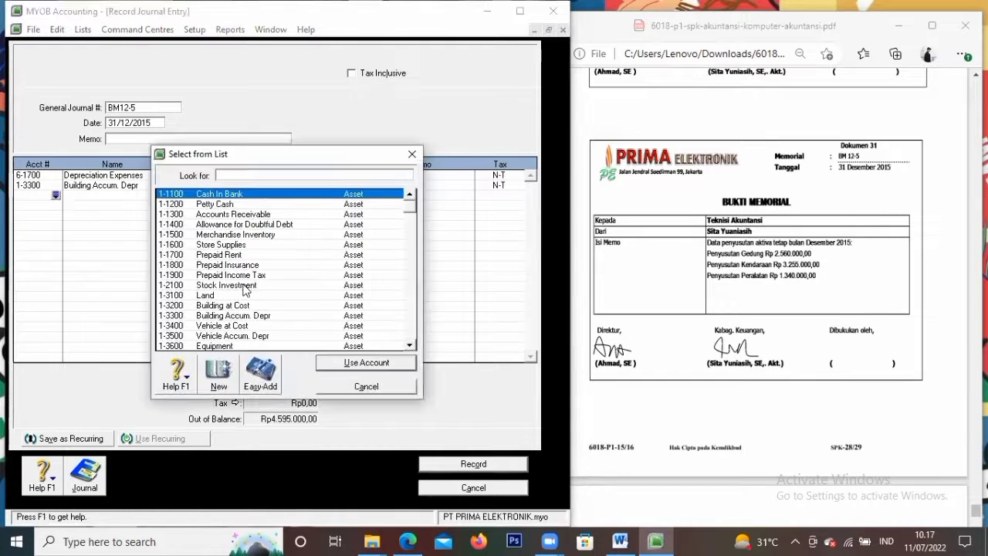
click(223, 338)
click(390, 362)
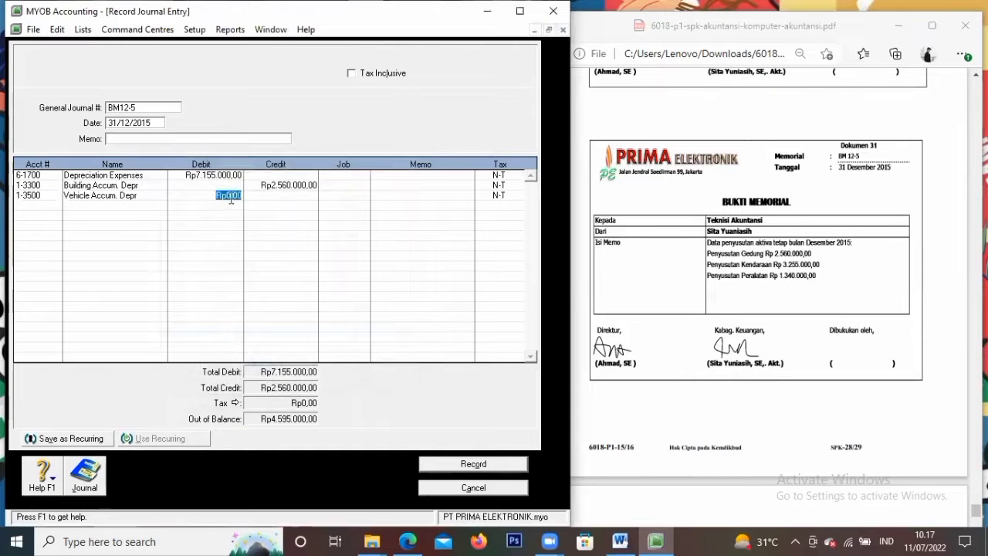
key(Tab)
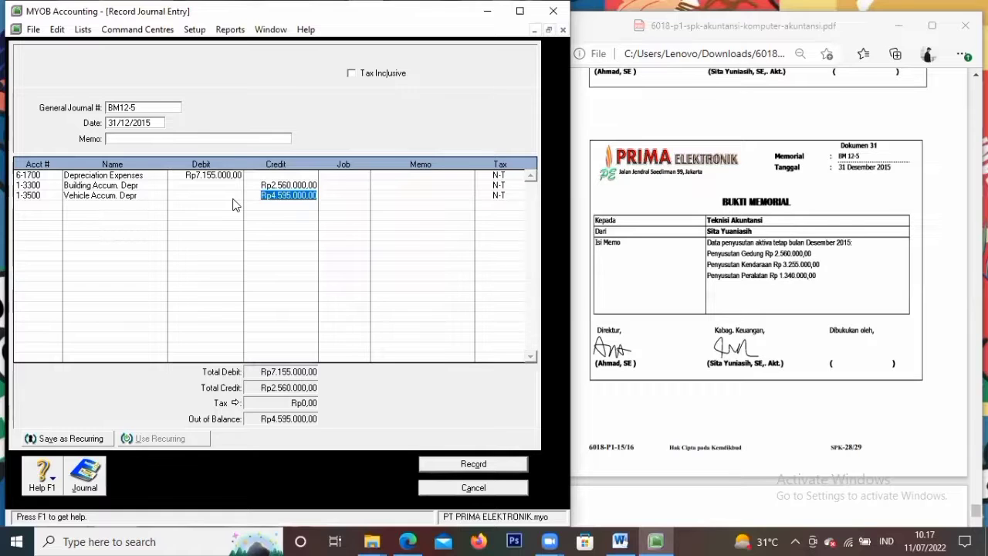
text(3)
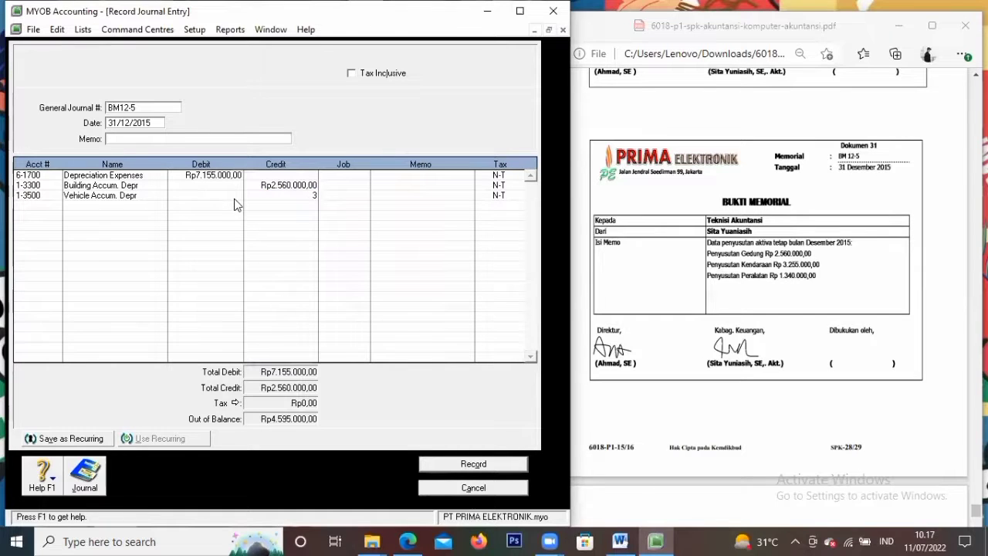
text(455)
key(BackSpace)
key(BackSpace)
key(BackSpace)
text(255000)
key(Tab)
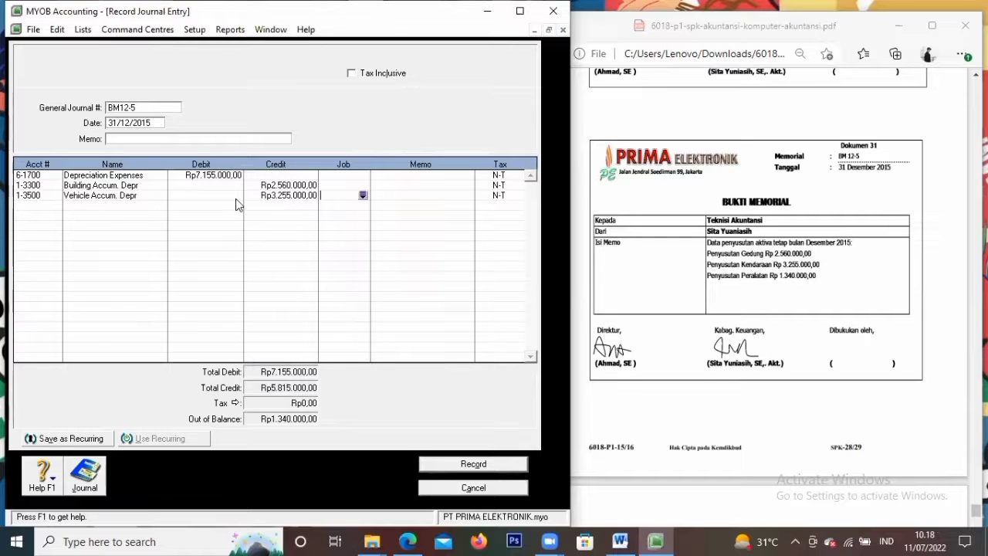
key(Tab)
key(Tab)
key(Tab)
Credit 1-3700 Equipment Accum. Depr Rp1.340.000 to balance the entry, and record it
click(56, 205)
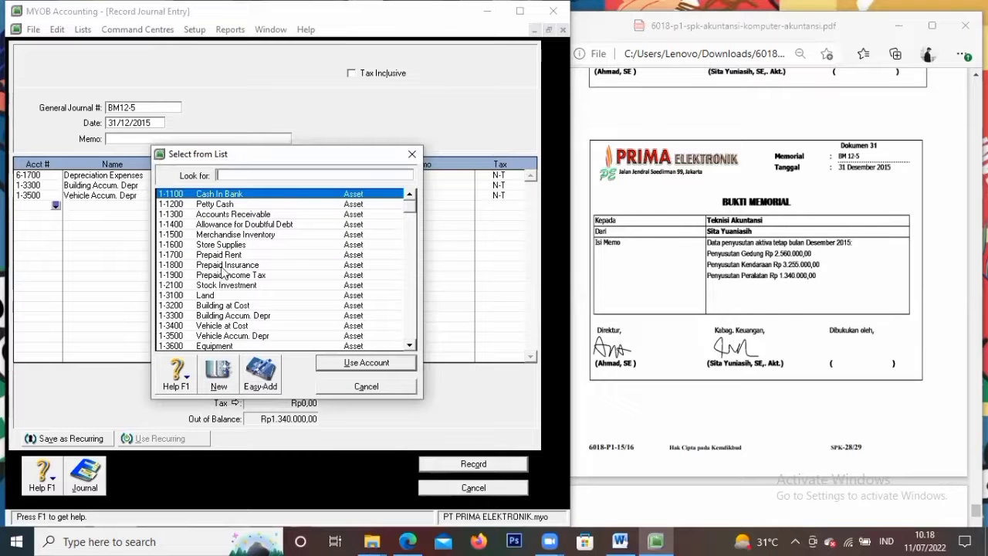
scroll(238, 337, down, 1)
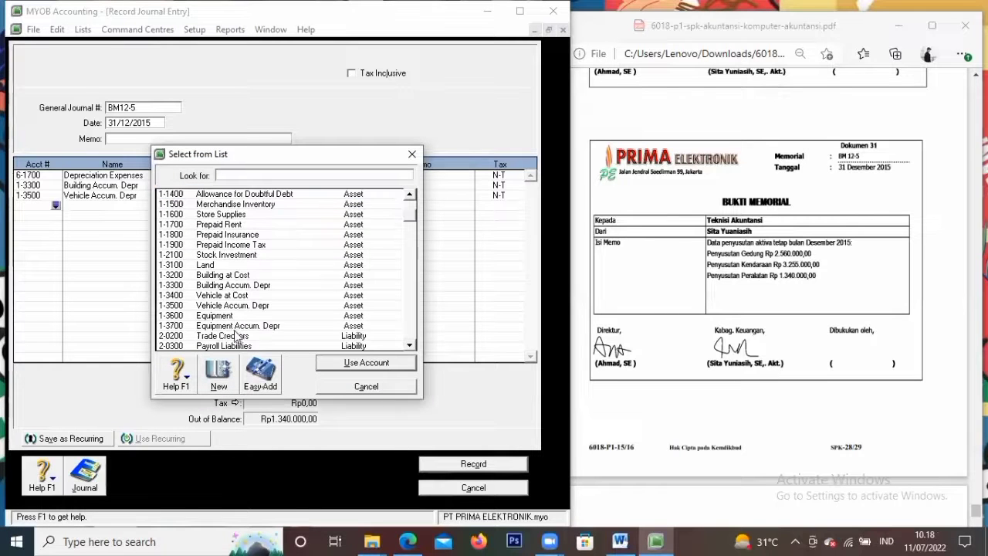
click(238, 326)
click(355, 362)
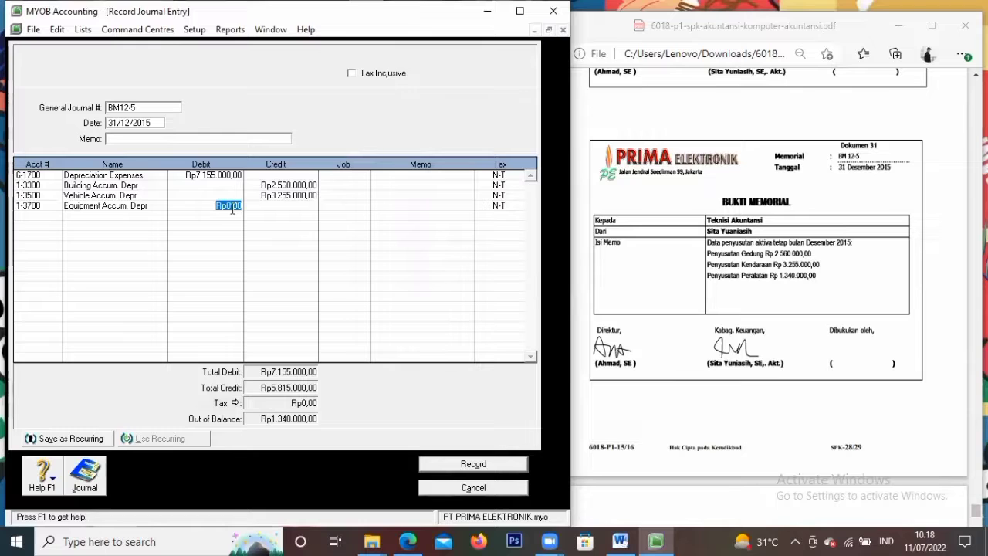
key(Tab)
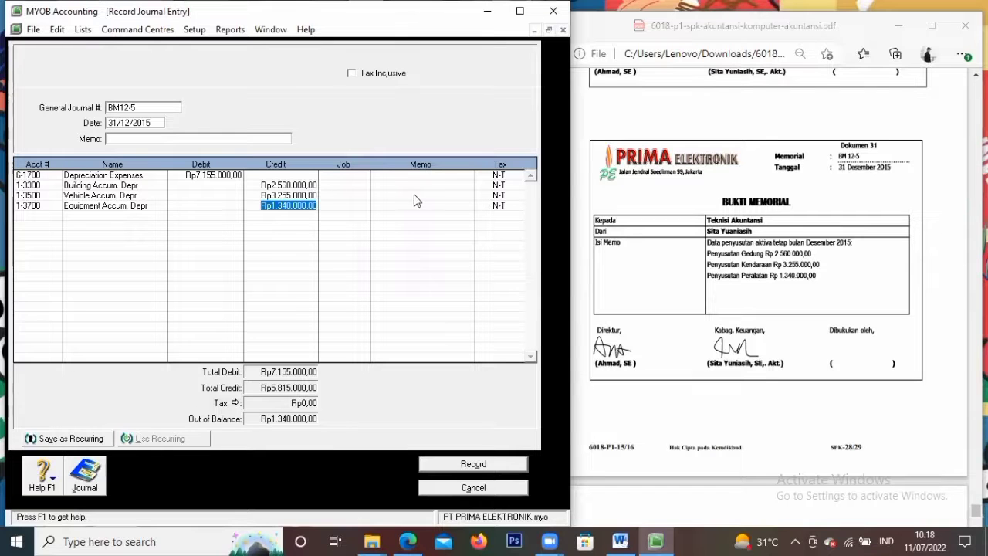
key(Tab)
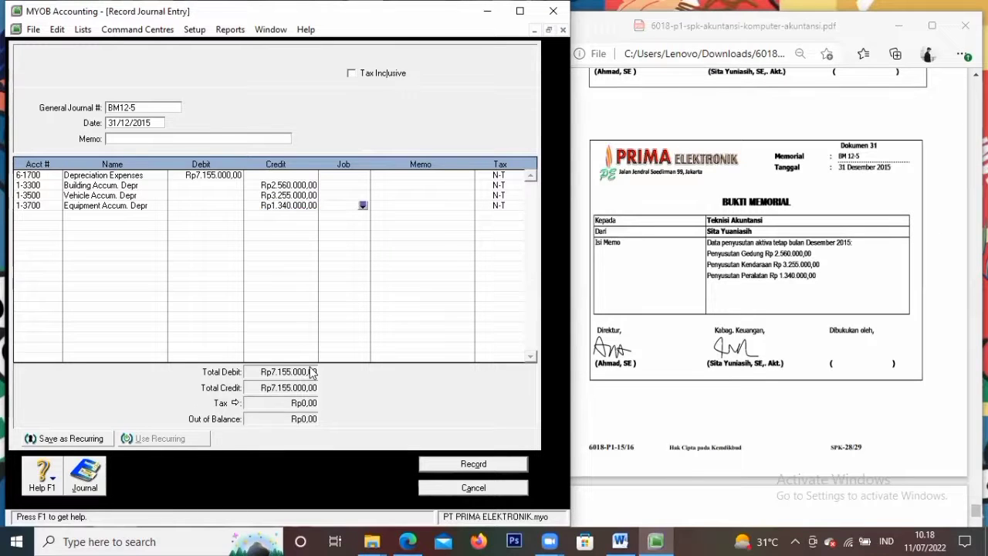
click(489, 463)
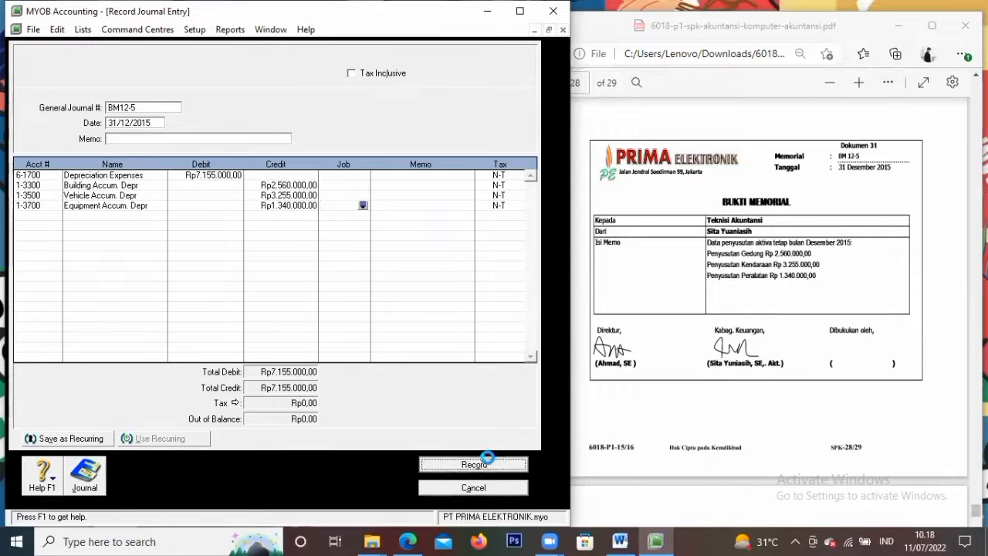
Replace Auto # with journal number BM12-6 dated 31/12/2015 and start picking the first account
scroll(856, 233, down, 1)
scroll(856, 233, down, 3)
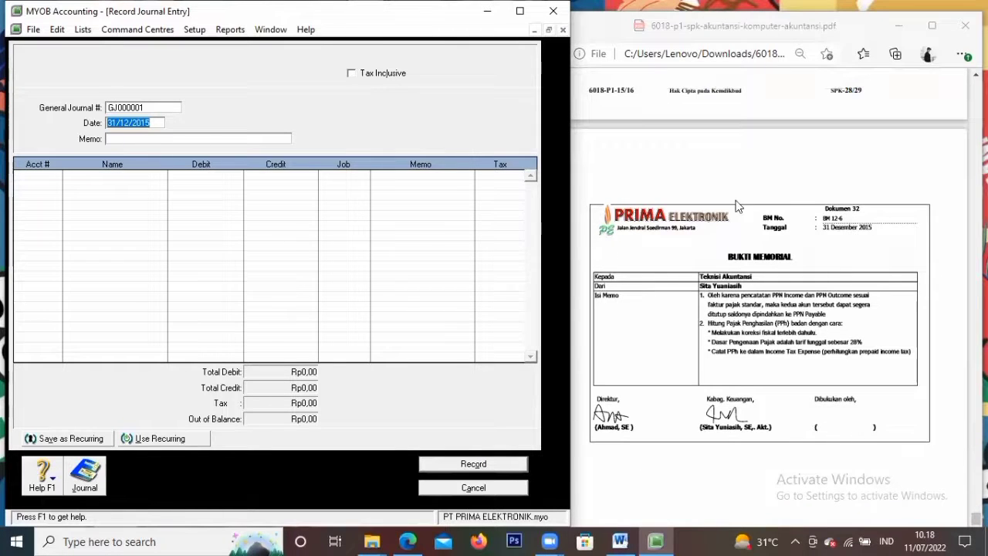
click(153, 106)
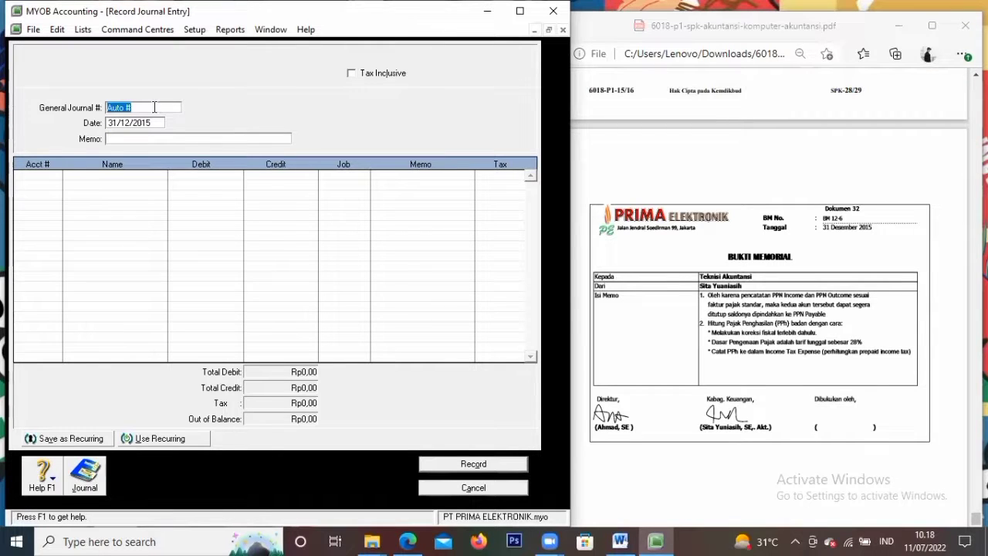
key(BackSpace)
text(BM12-6)
key(Tab)
key(Tab)
key(Tab)
click(55, 176)
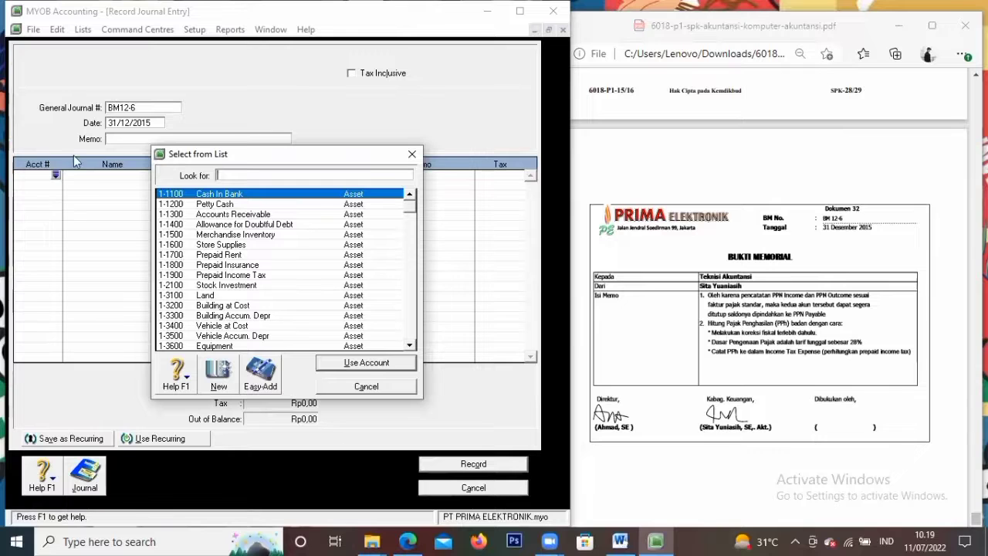
Debit 2-1600 PPN Outcome Rp42.780.000 on the first line
scroll(245, 277, down, 5)
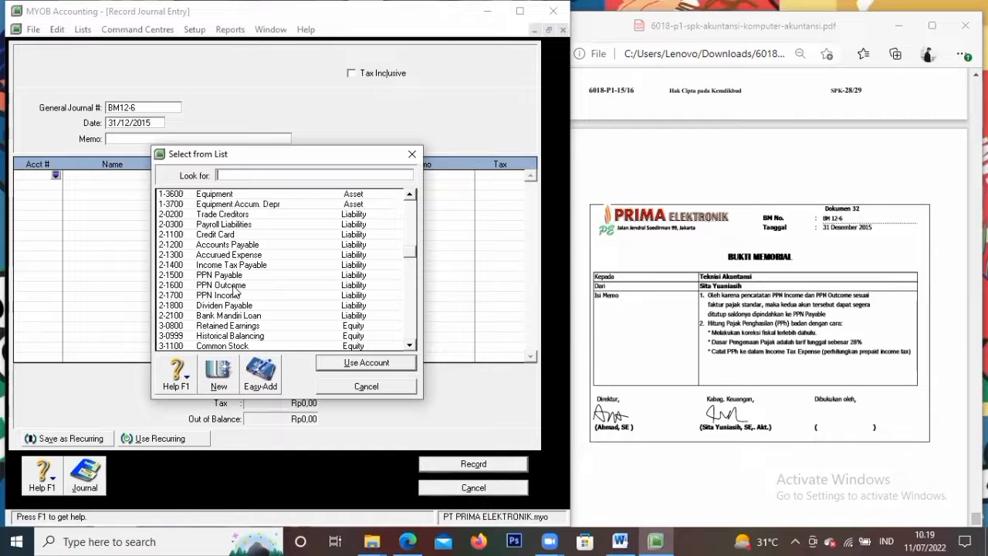
click(231, 285)
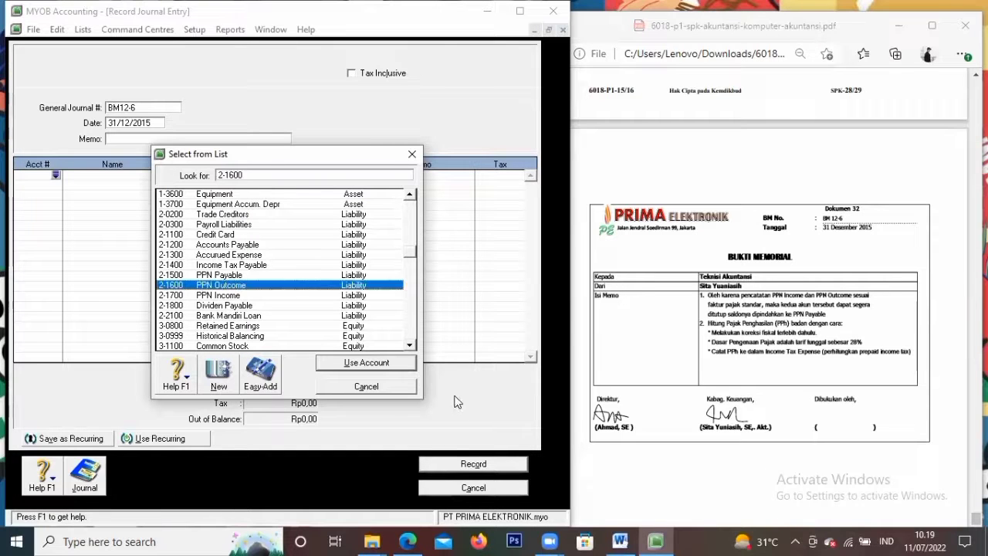
click(390, 364)
text(42.780.00)
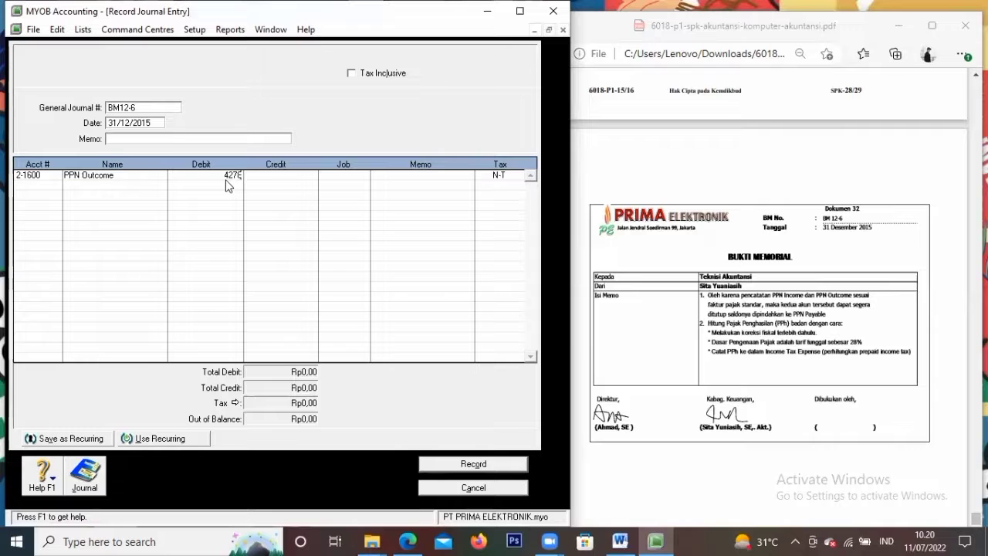
text(0)
key(Tab)
key(Tab)
key(Tab)
key(Tab)
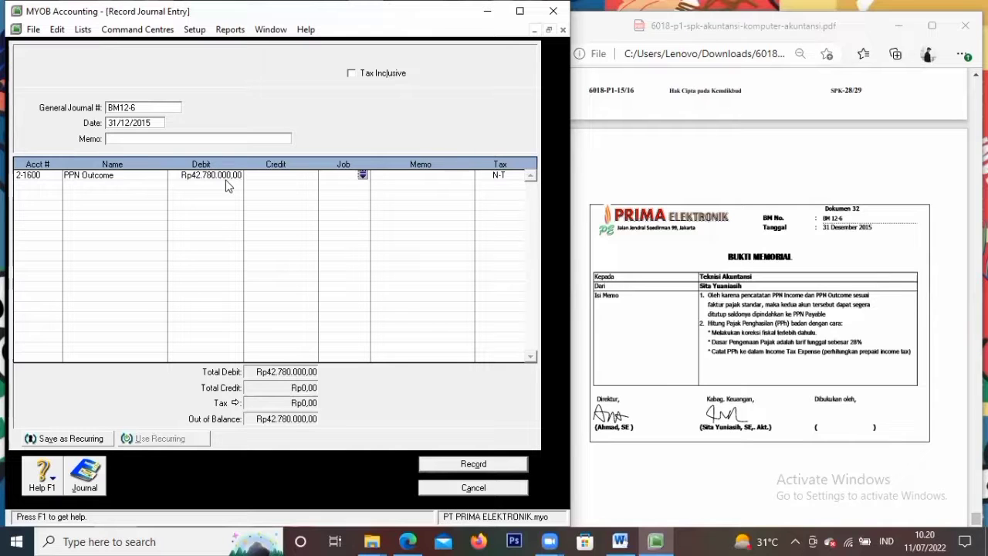
key(Tab)
Credit 2-1700 PPN Income Rp22.658.000 on the second line
click(56, 185)
scroll(196, 309, down, 4)
text(2-1700)
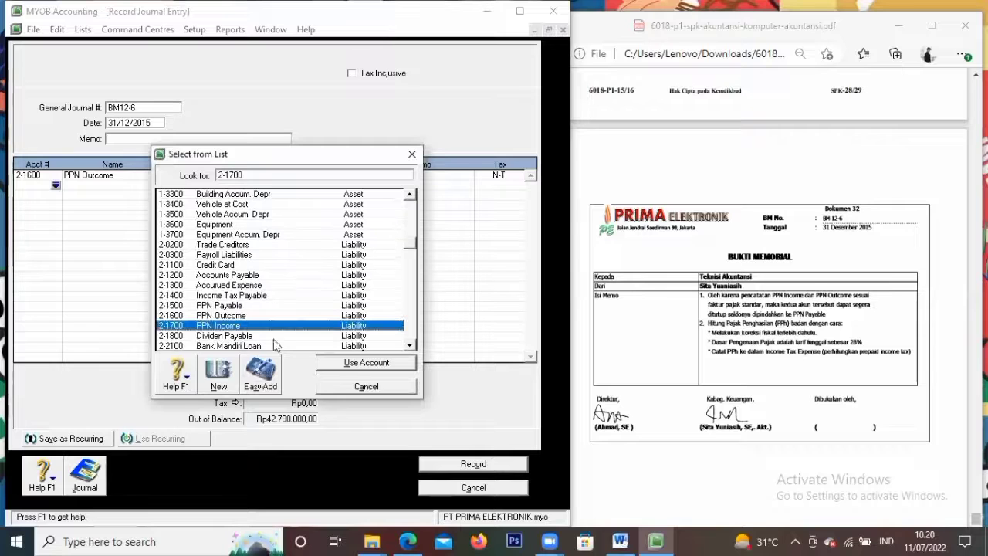
click(353, 360)
click(260, 186)
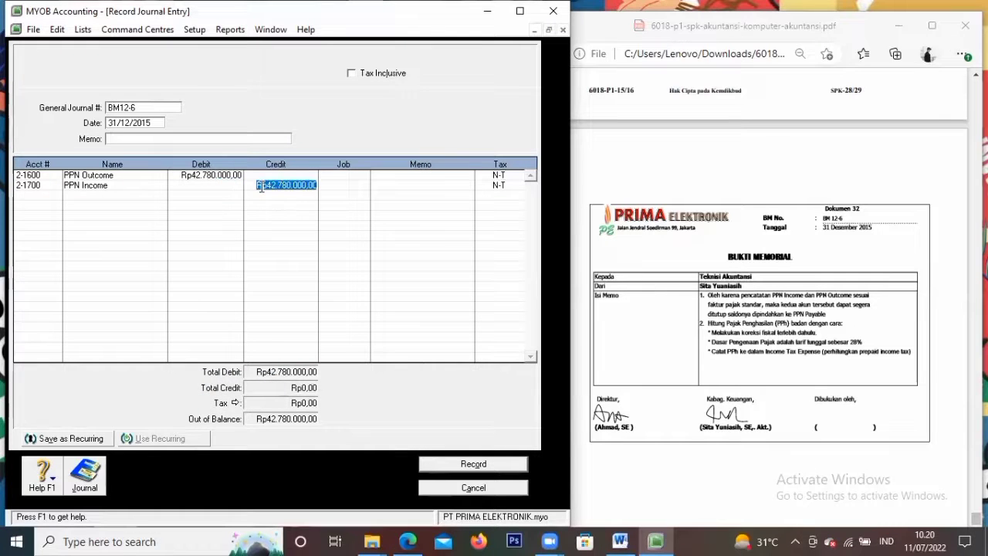
text(22)
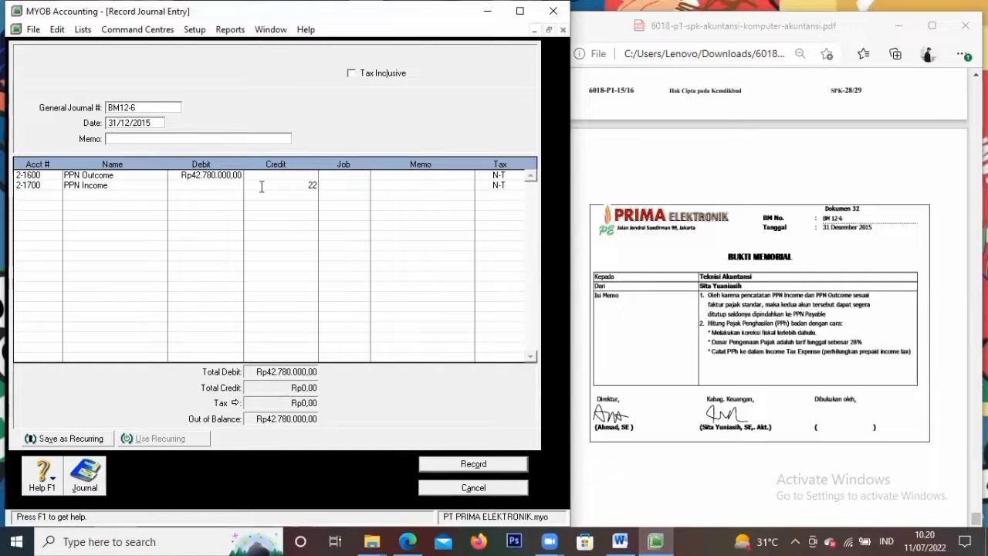
text(.658.000)
key(Tab)
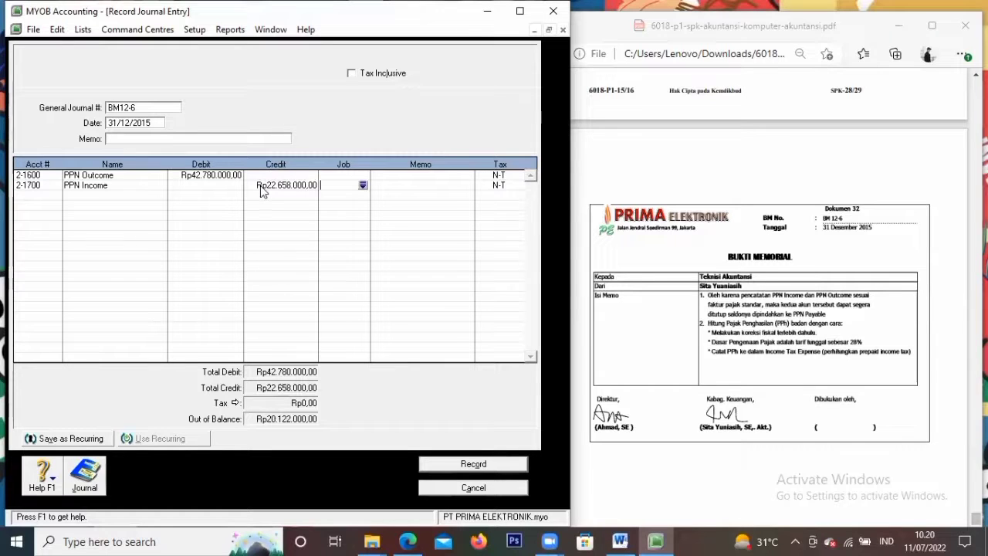
key(Tab)
key(Tab)
key(Tab)
Credit 2-1500 PPN Payable Rp20.122.000 on the third line
click(56, 196)
text(2-1500)
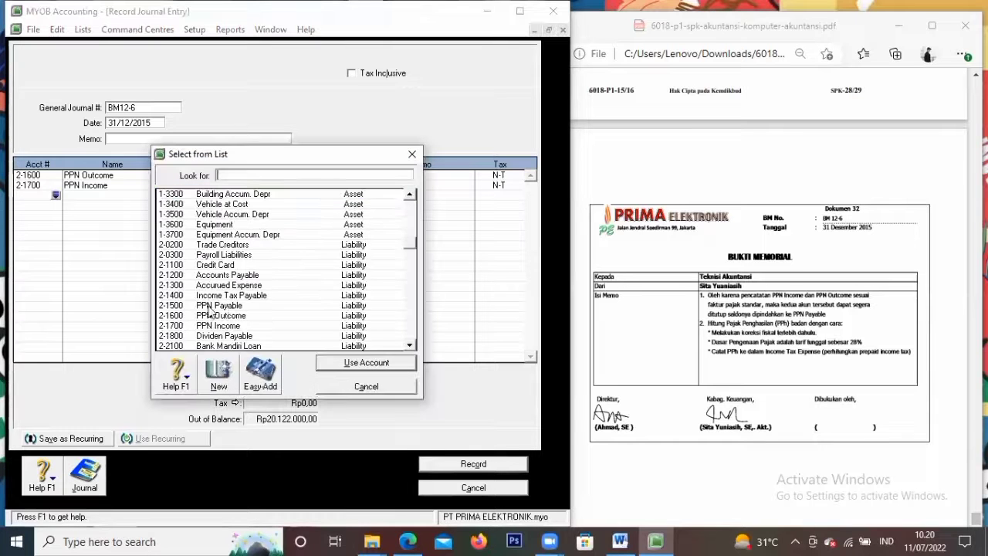
click(366, 363)
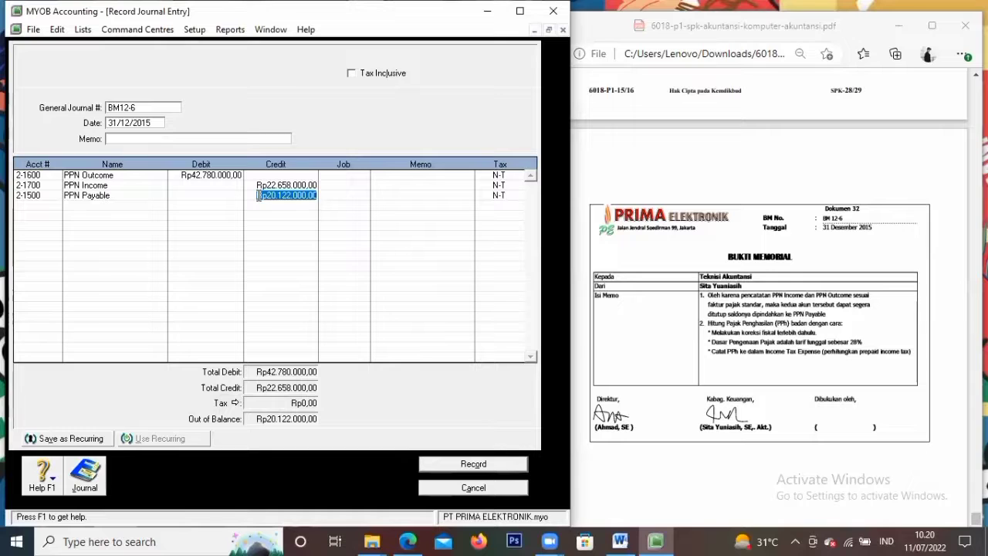
text(2)
text(0.12)
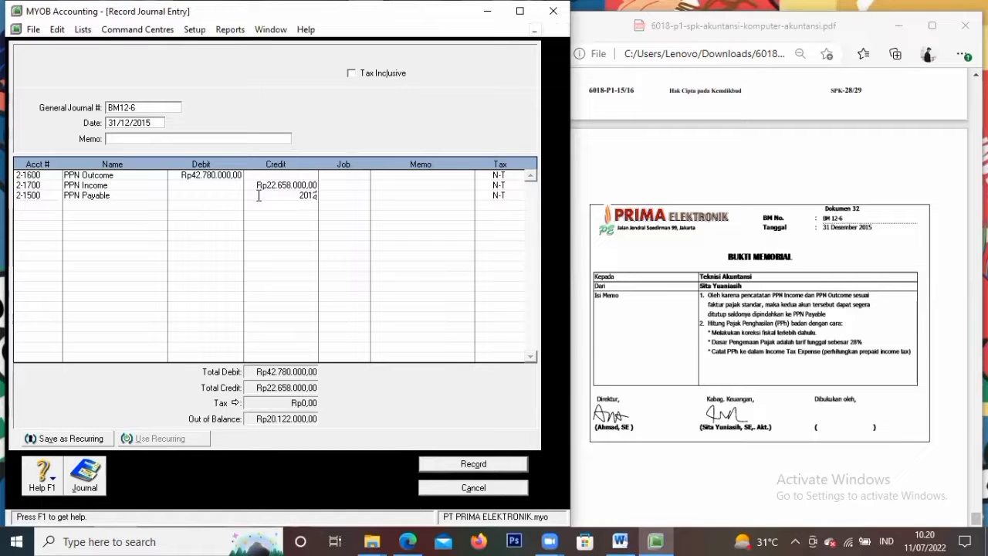
text(2.000)
key(Tab)
key(Tab)
key(Tab)
key(Tab)
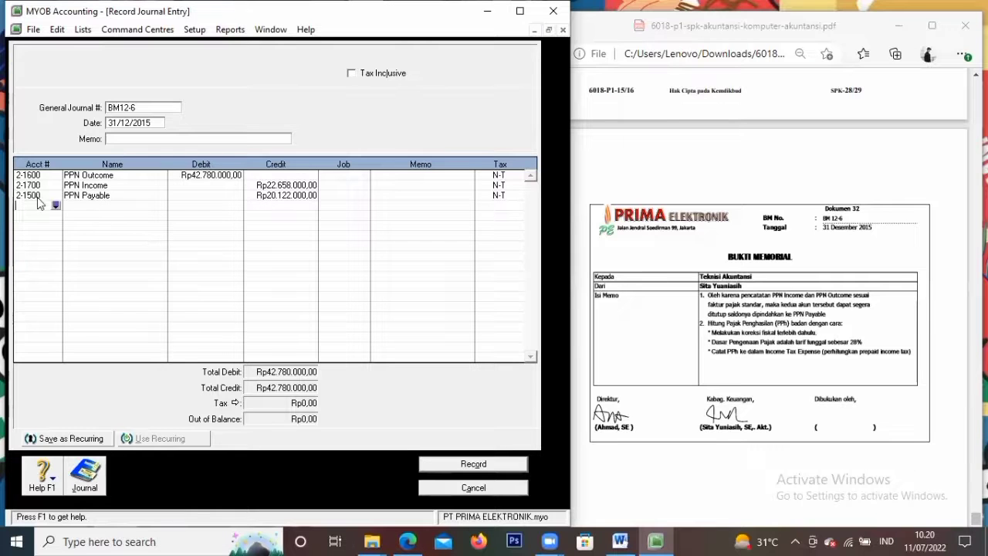
Add a fourth line debiting Income Tax Expense Rp63.467.180
click(56, 205)
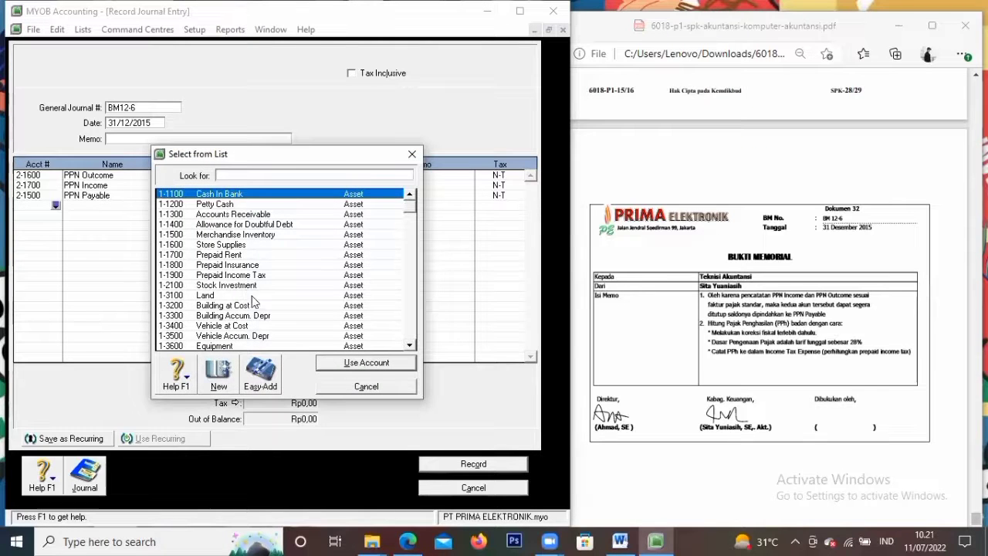
scroll(254, 290, down, 8)
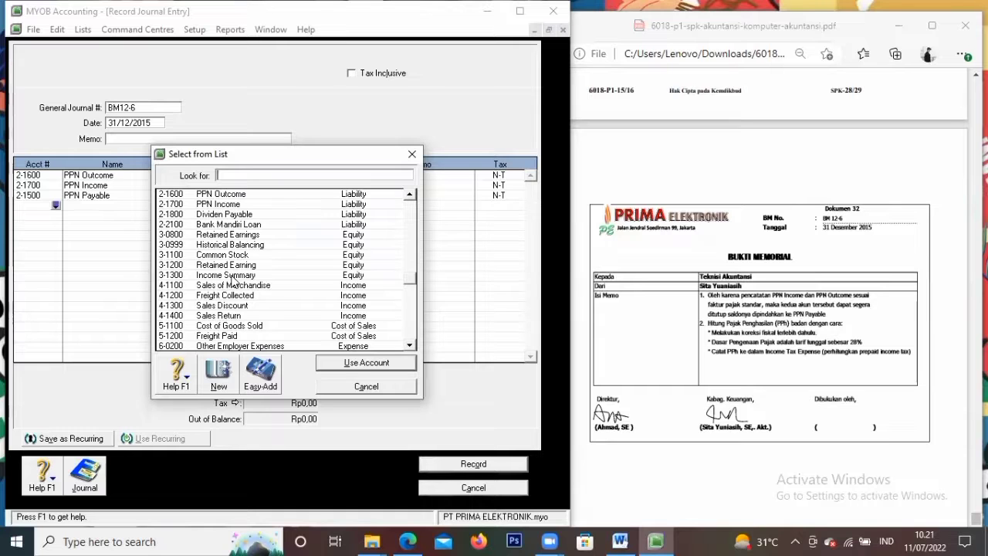
scroll(298, 263, down, 10)
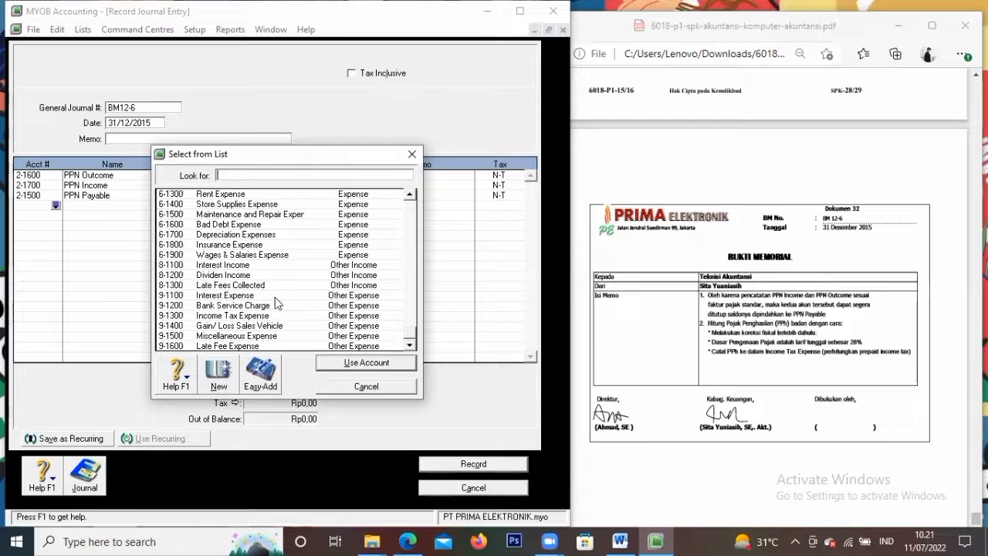
click(261, 317)
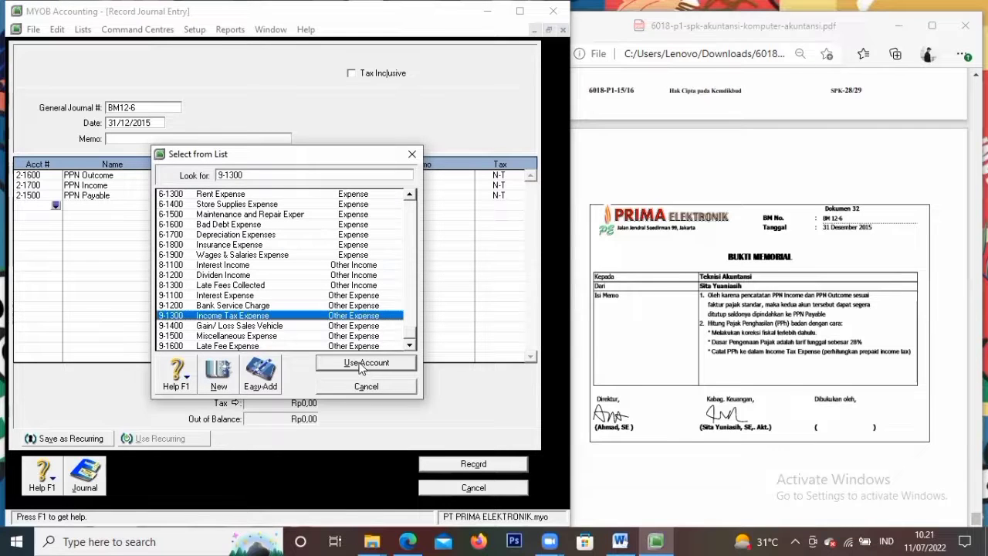
click(361, 366)
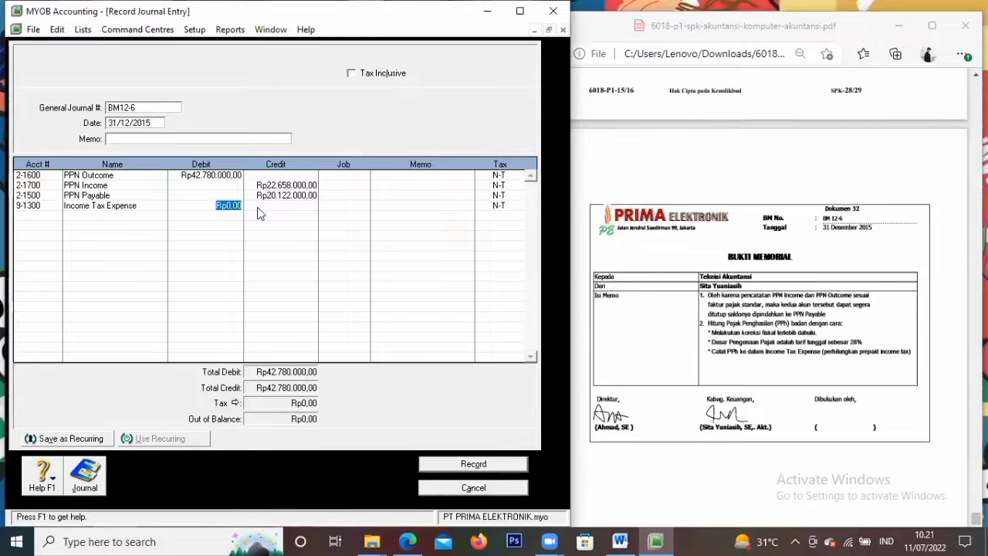
text(6)
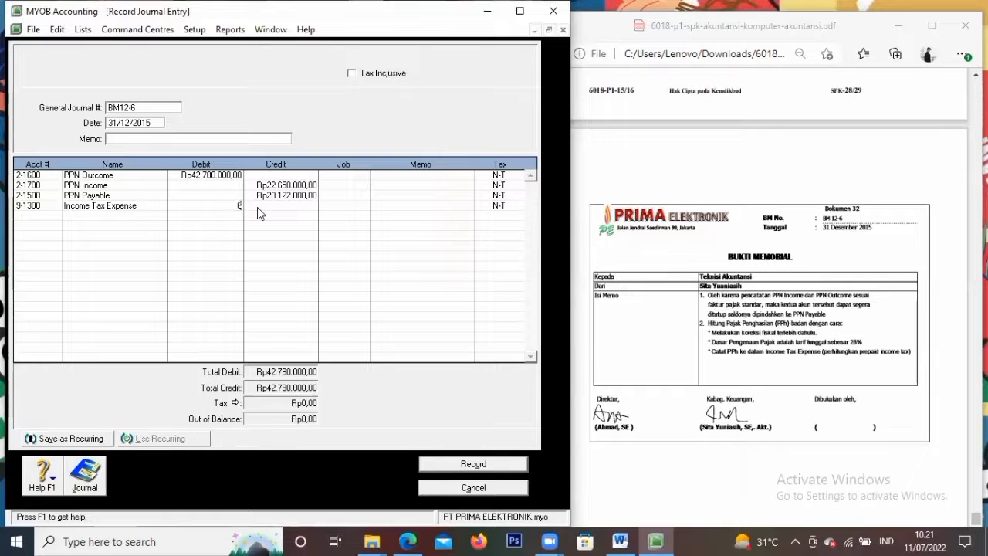
text(3)
text(467)
text(180)
key(Tab)
key(Tab)
key(Tab)
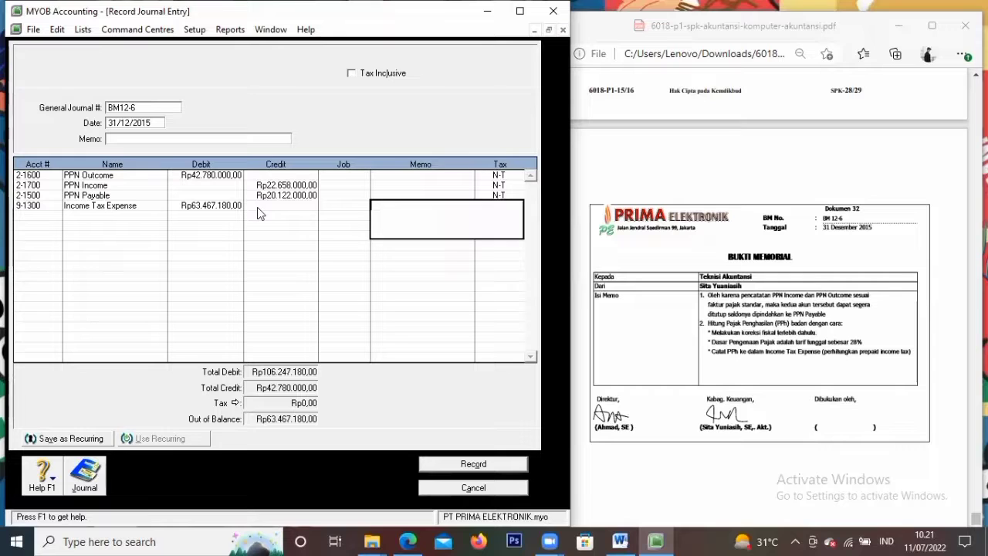
key(Tab)
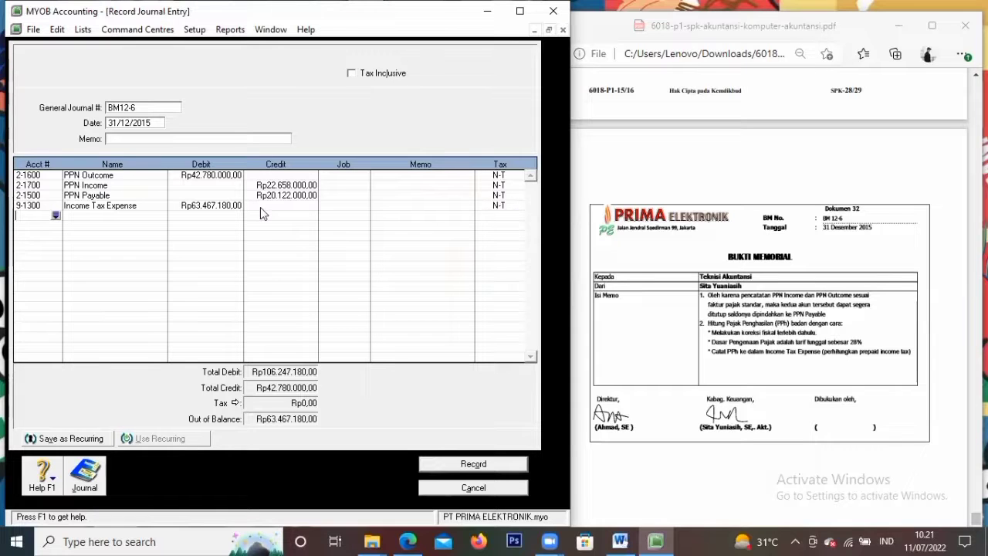
Add a fifth line crediting Prepaid Income Tax Rp31.373.600
click(56, 215)
click(231, 276)
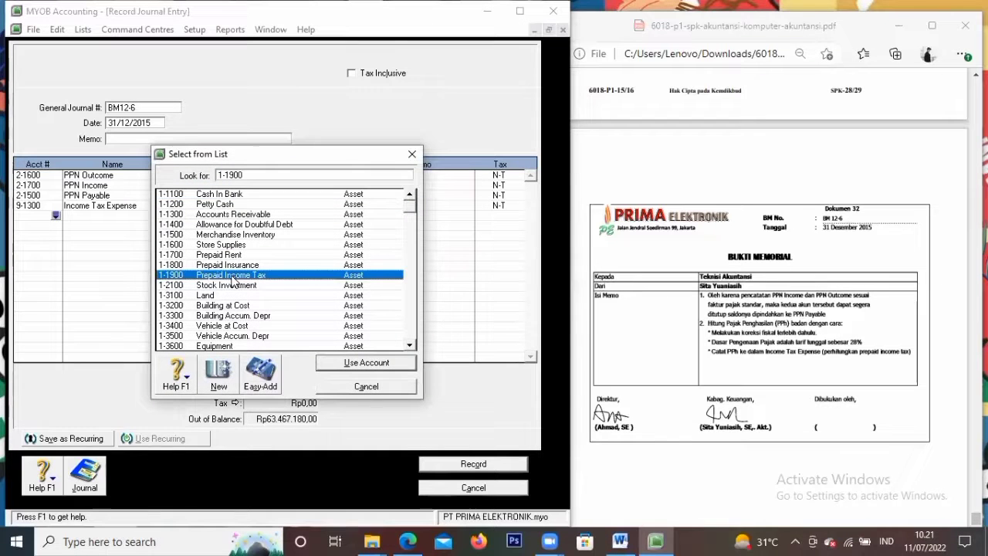
click(355, 362)
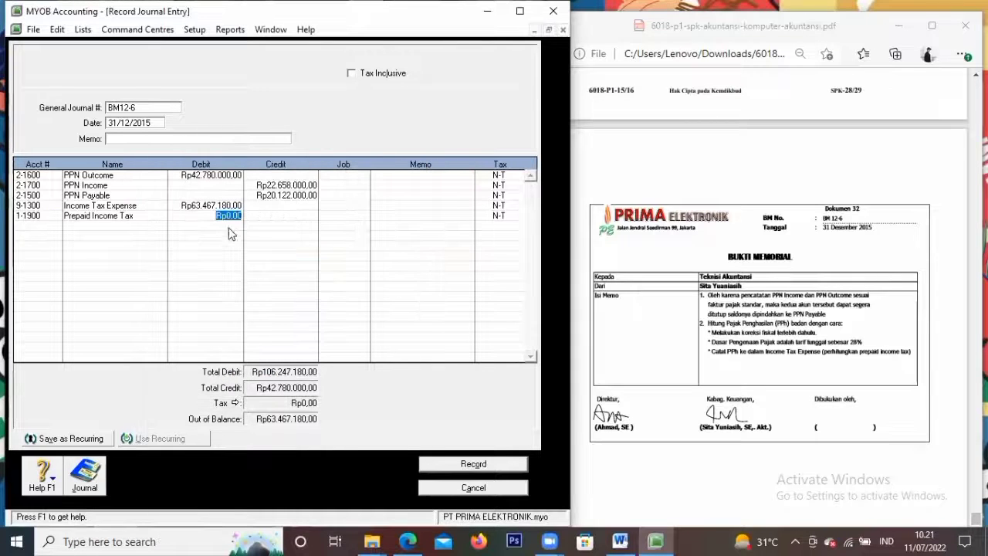
key(Tab)
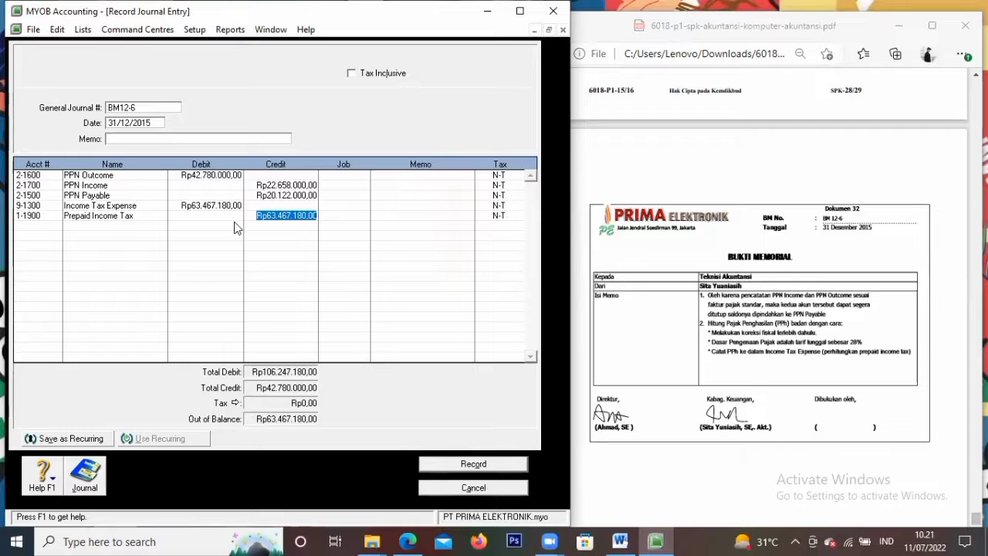
text(31)
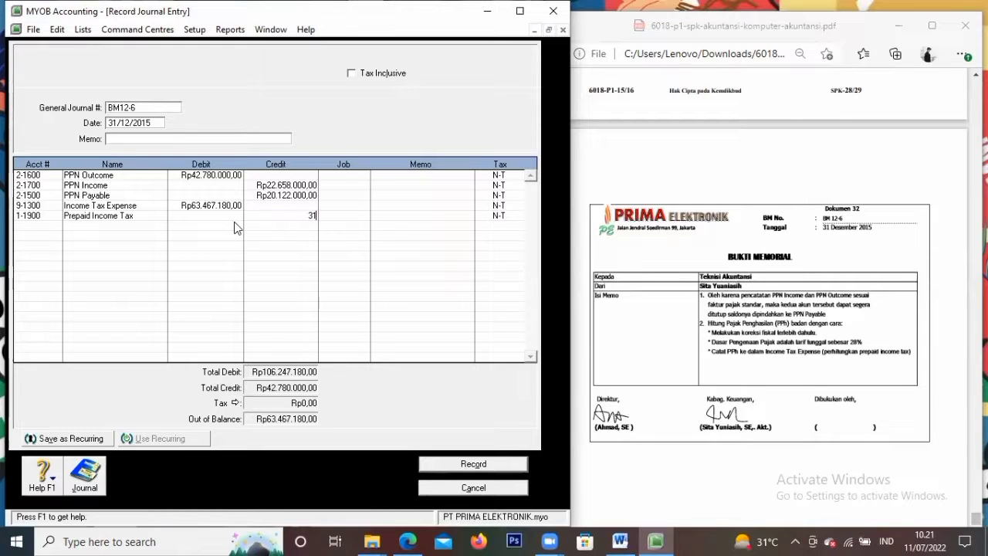
text(373600)
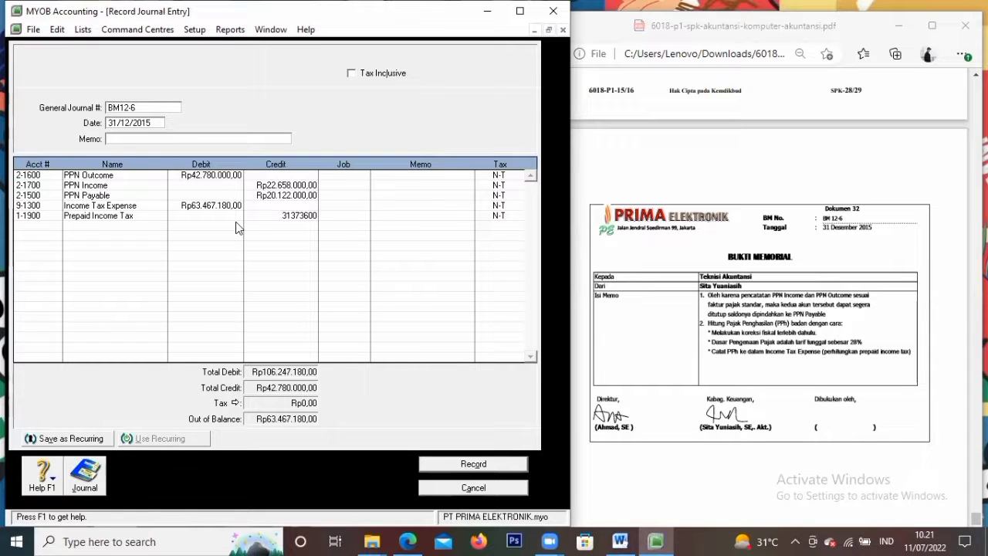
key(Tab)
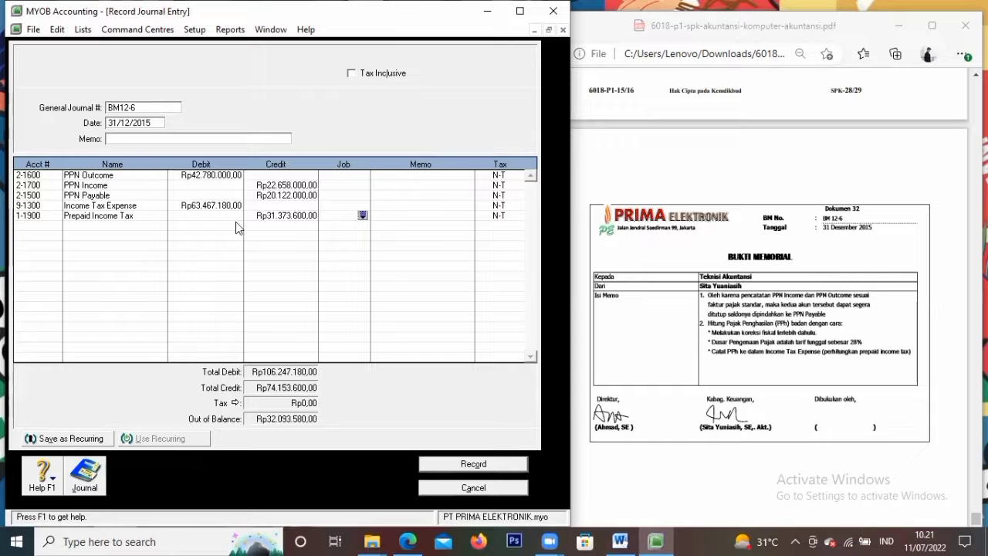
key(Tab)
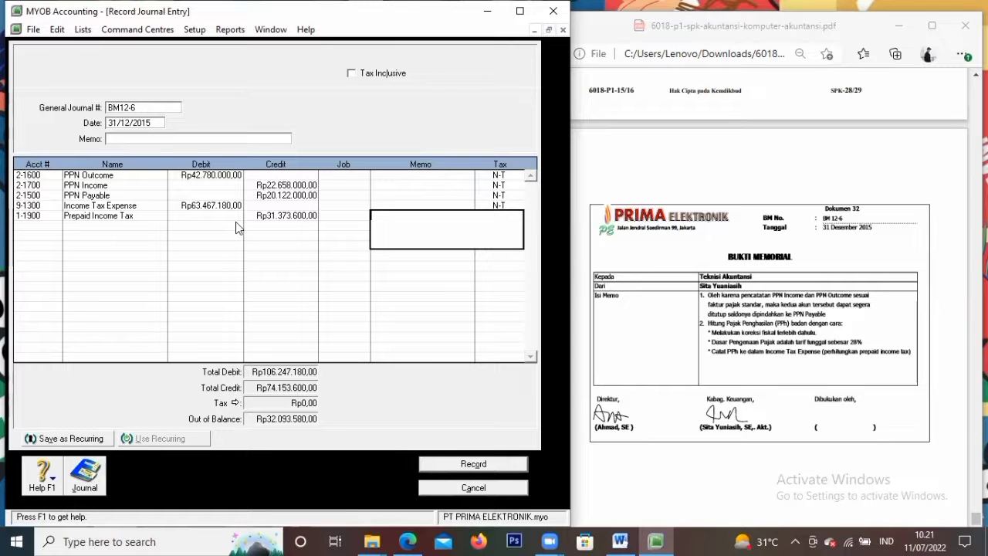
Credit Income Tax Payable with the balancing amount and record BM12-6 totalling Rp106.247.180
click(57, 226)
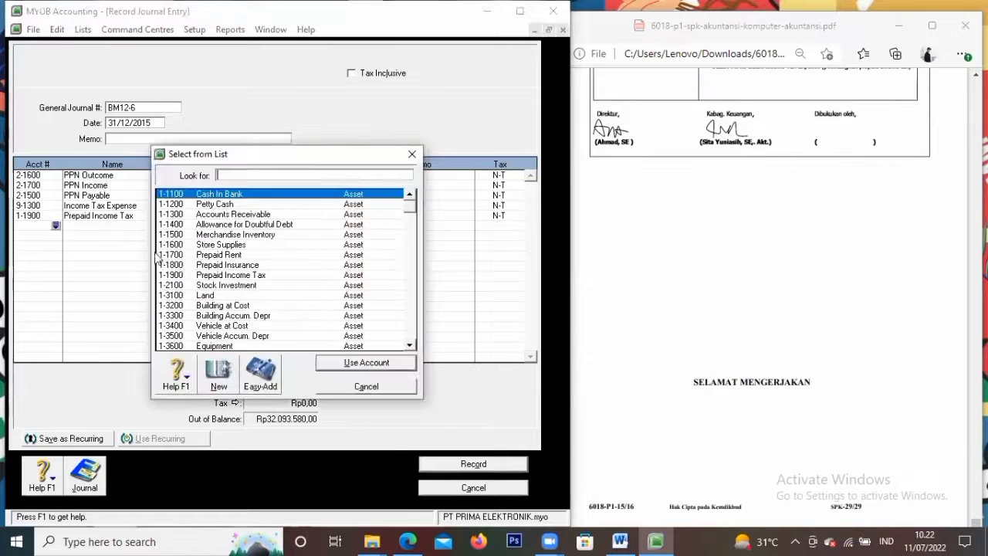
click(415, 349)
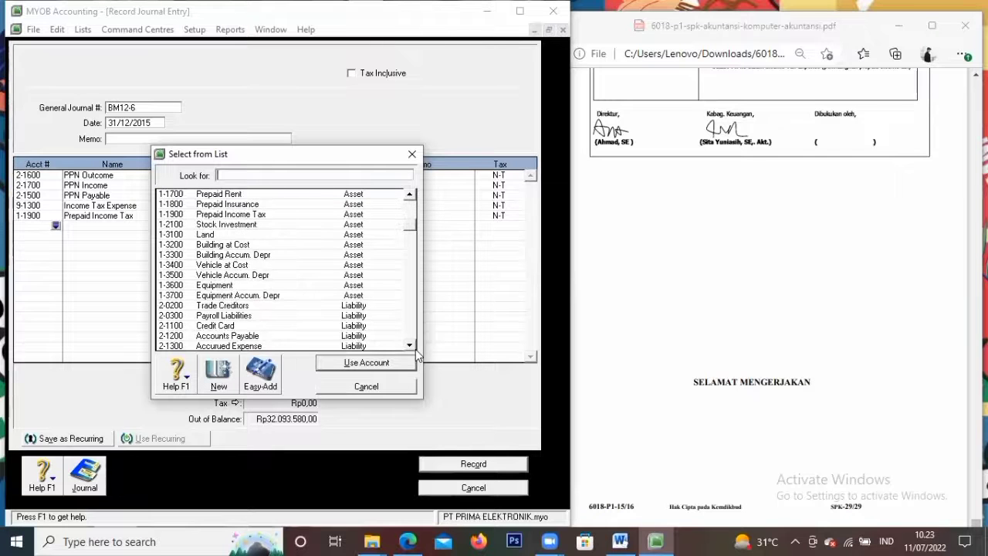
click(414, 349)
click(257, 338)
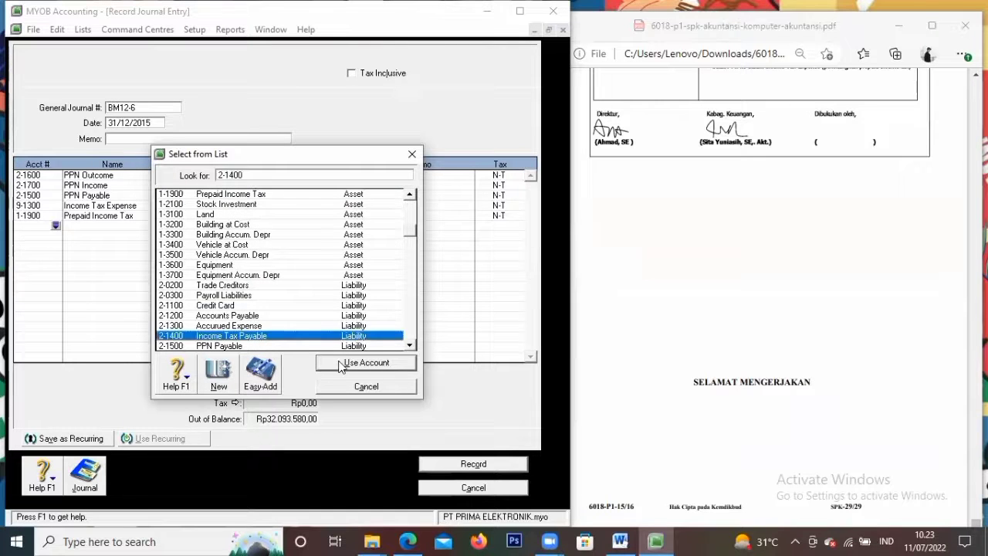
click(341, 363)
key(Tab)
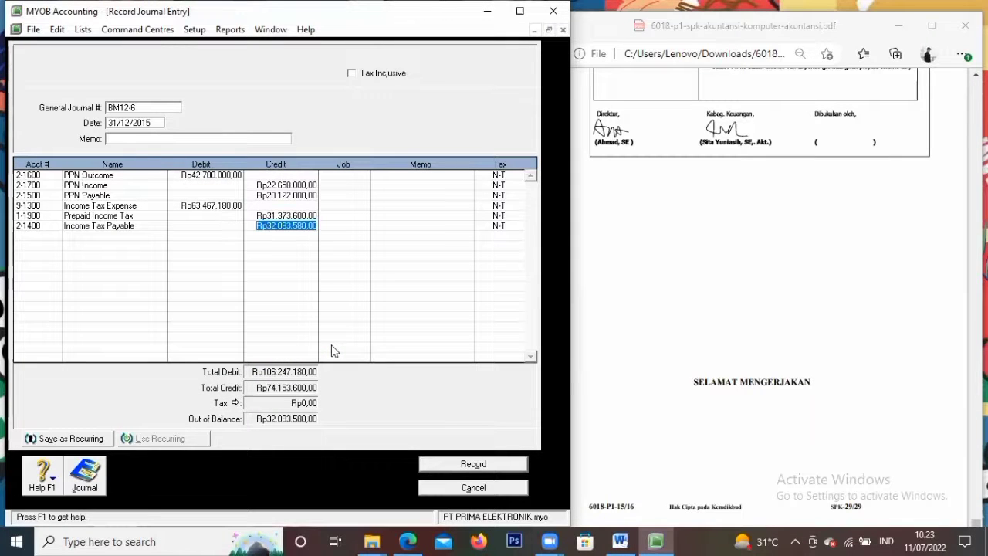
key(Tab)
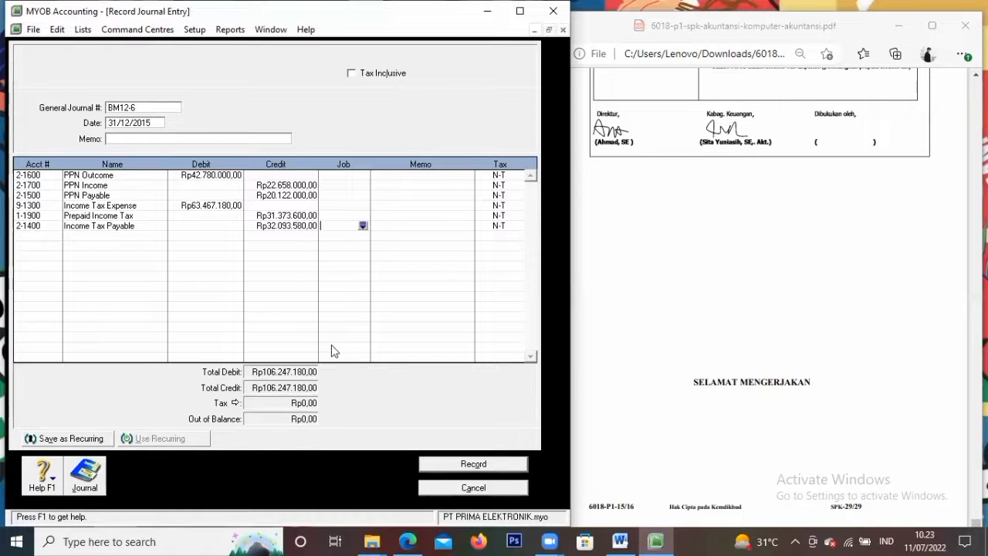
key(Tab)
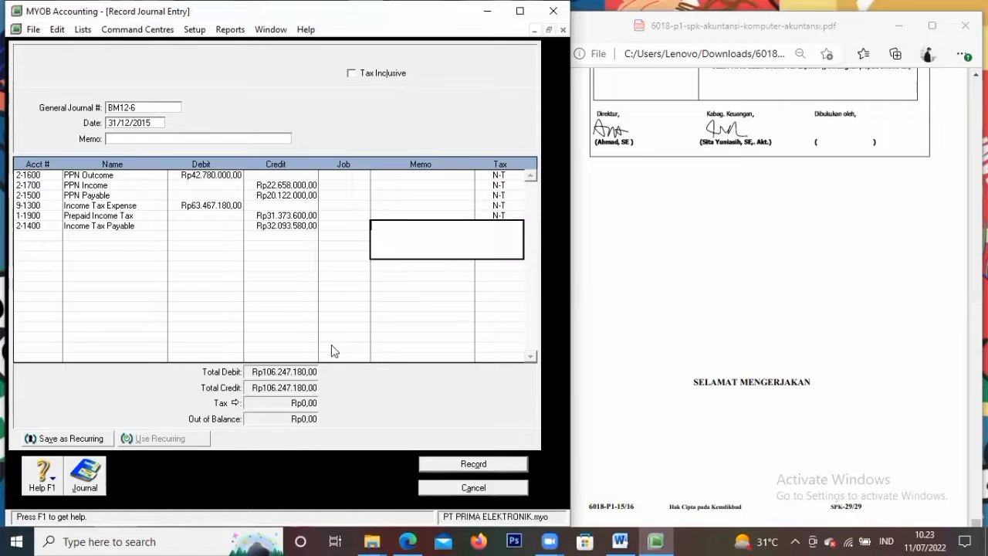
click(491, 466)
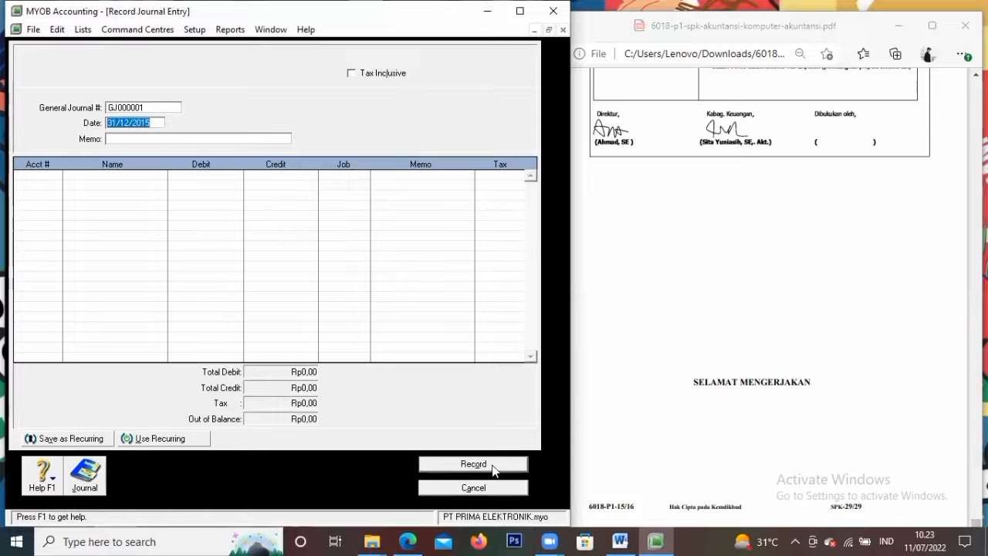
scroll(807, 379, down, 4)
click(898, 26)
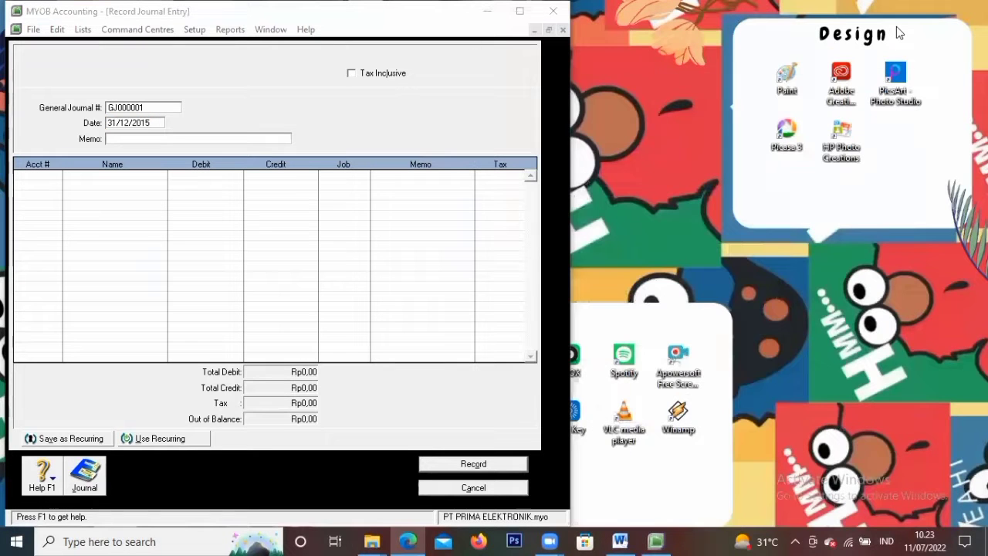
Widen the MYOB window, cancel the empty journal entry, and go to Reports > Index to Reports
click(569, 75)
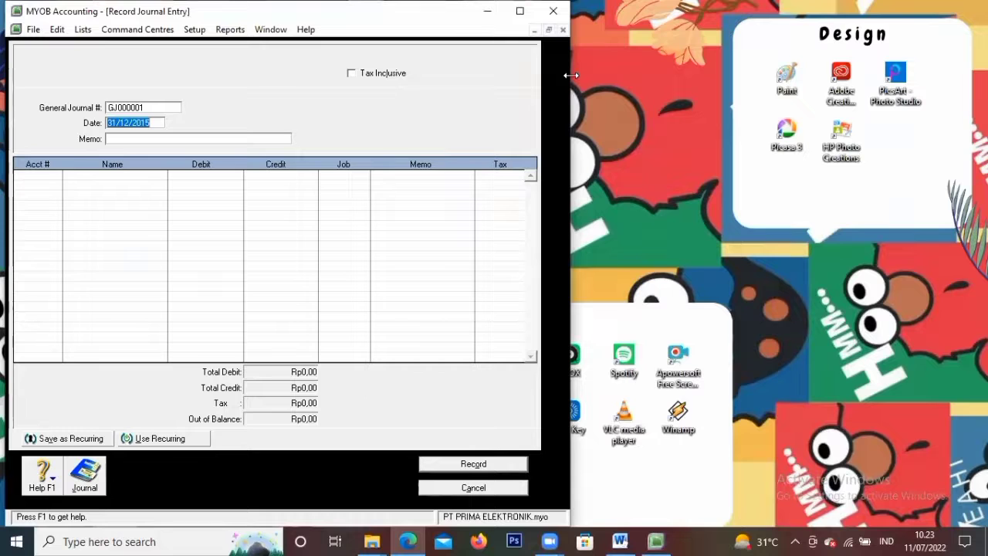
drag(570, 75, 879, 75)
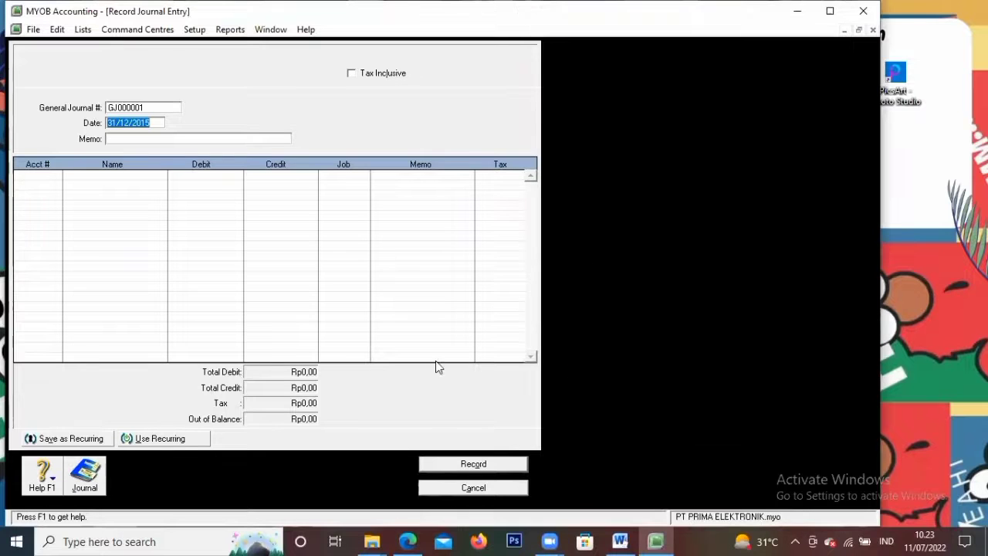
click(438, 488)
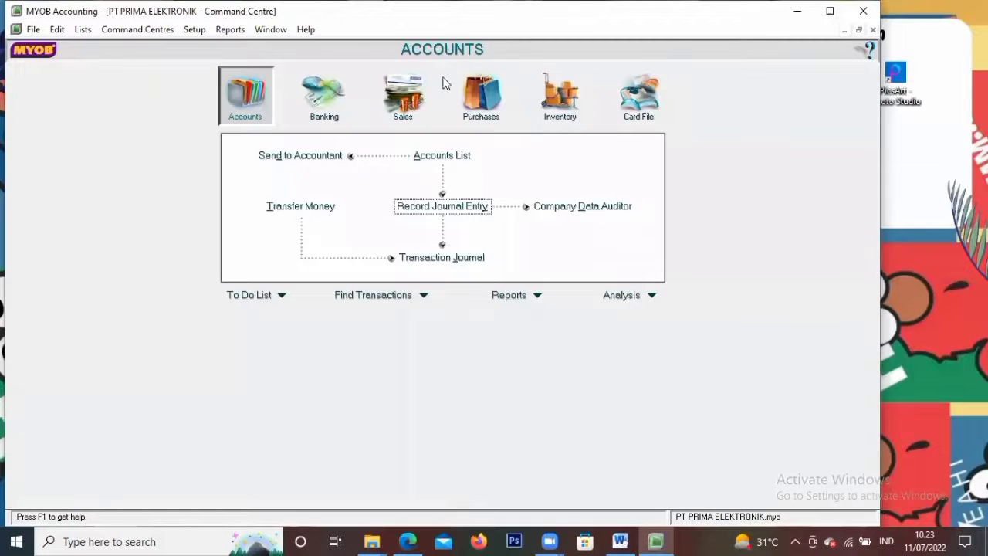
click(229, 29)
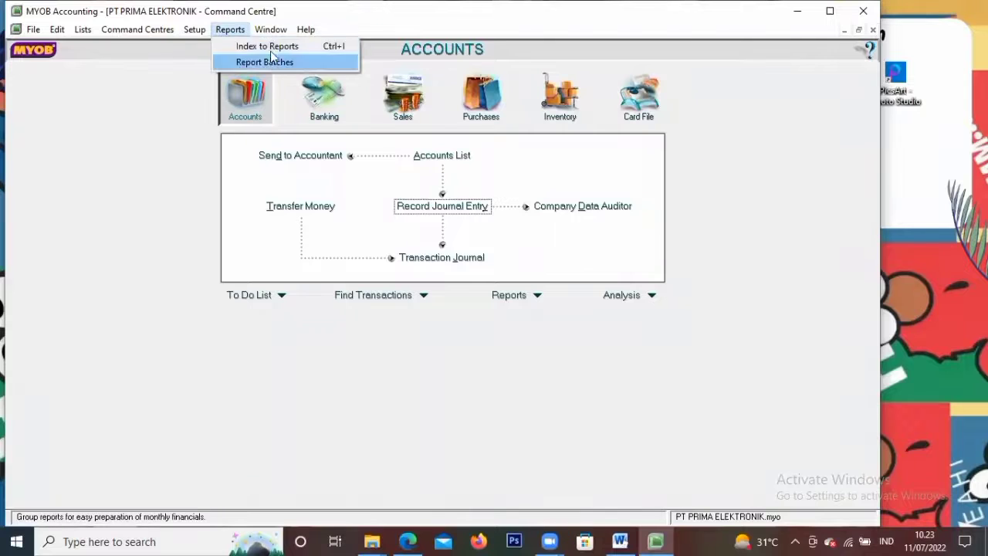
click(266, 44)
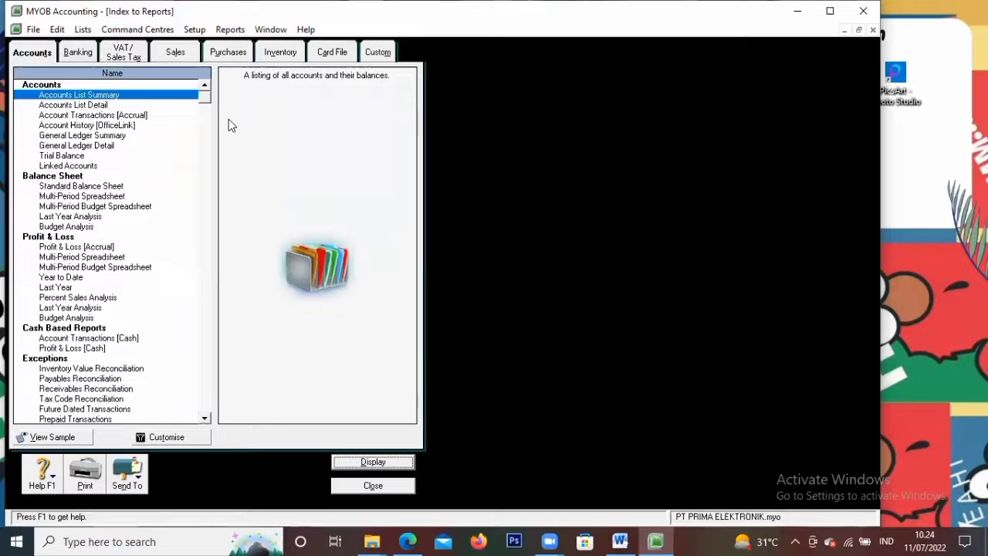
View the Trial Balance for December 2015, then switch it to November
click(34, 58)
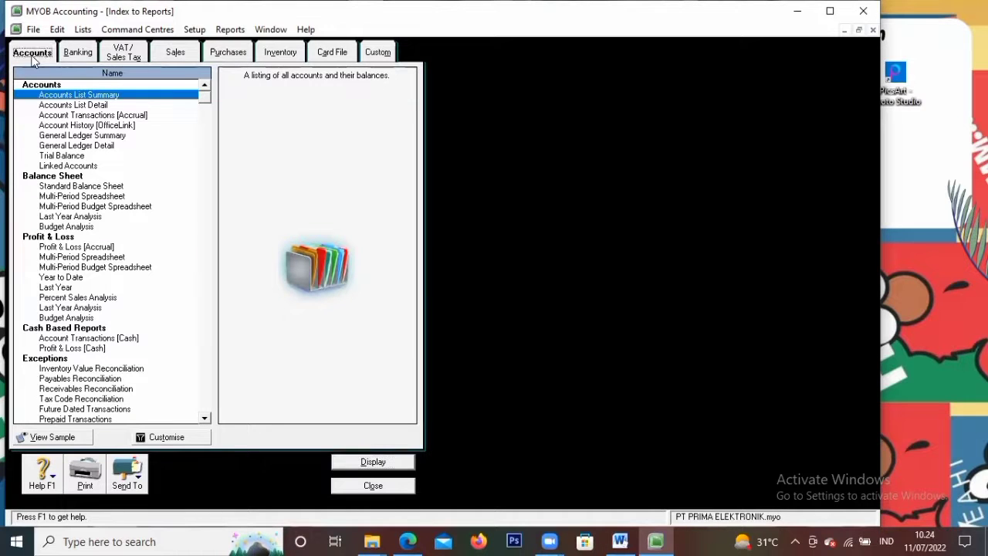
click(61, 156)
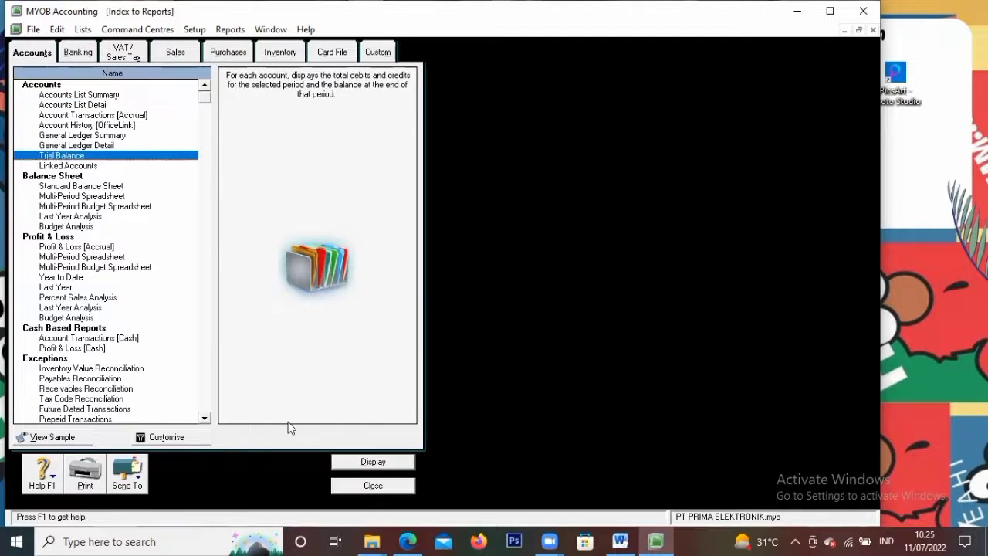
click(334, 462)
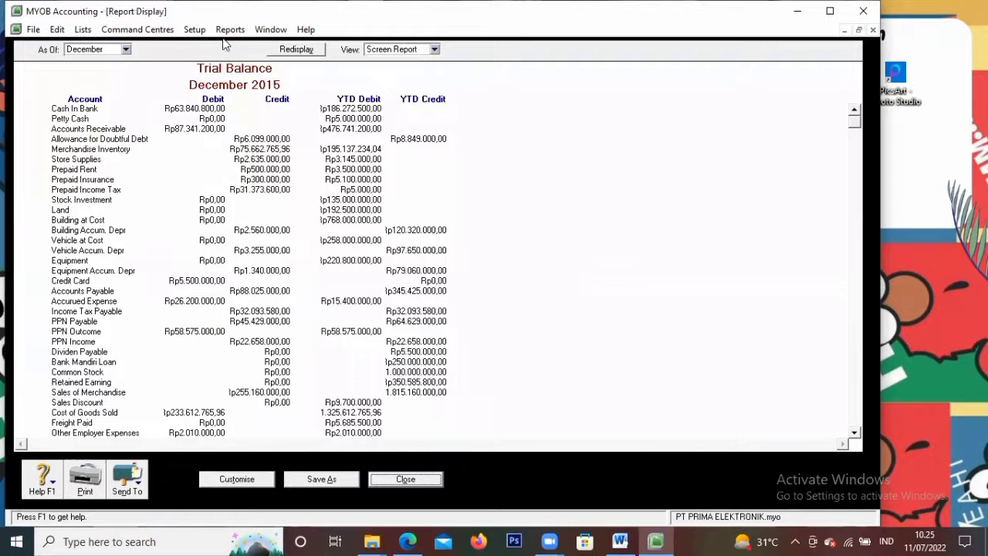
click(130, 48)
click(99, 161)
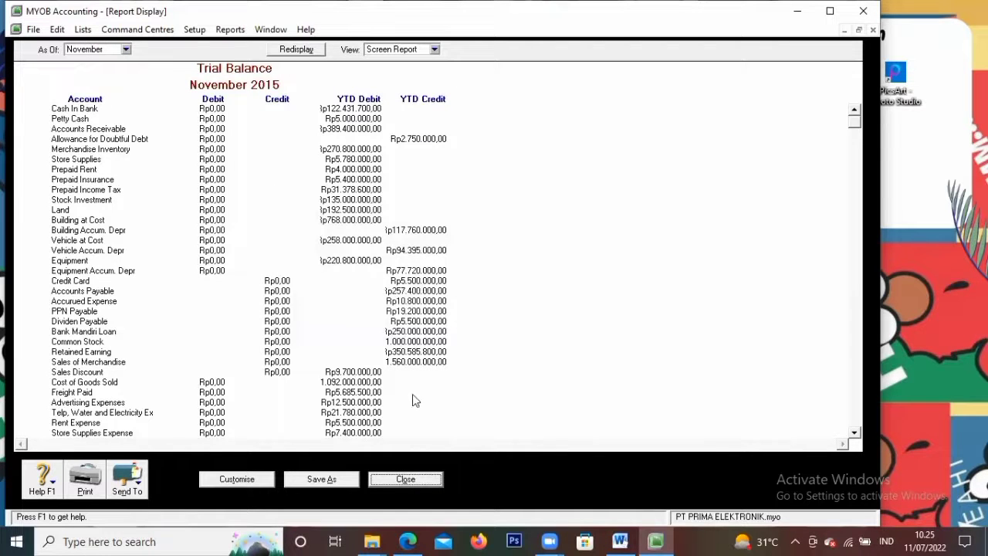
click(405, 479)
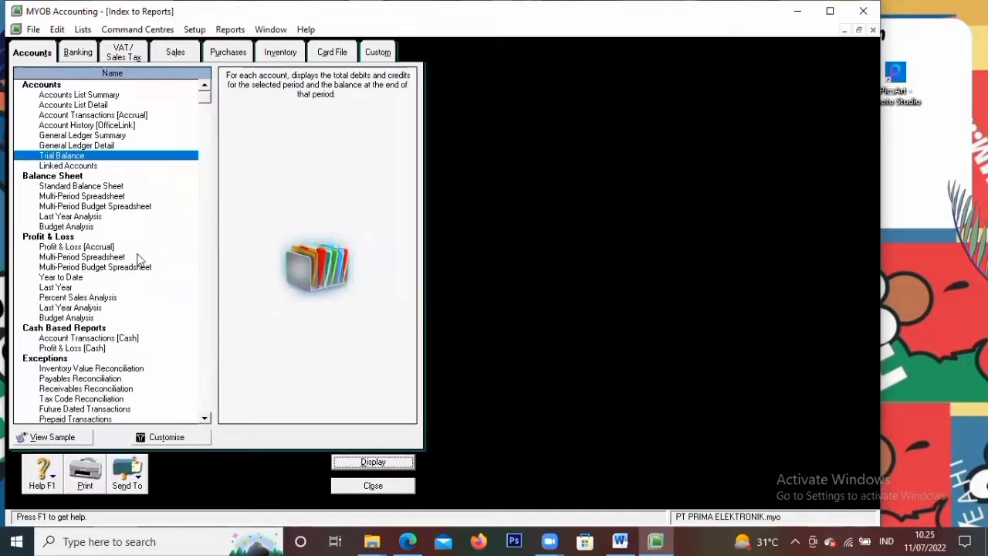
Review the December 2015 Profit & Loss [Accrual] showing a net loss of Rp70.473.945,96
click(77, 248)
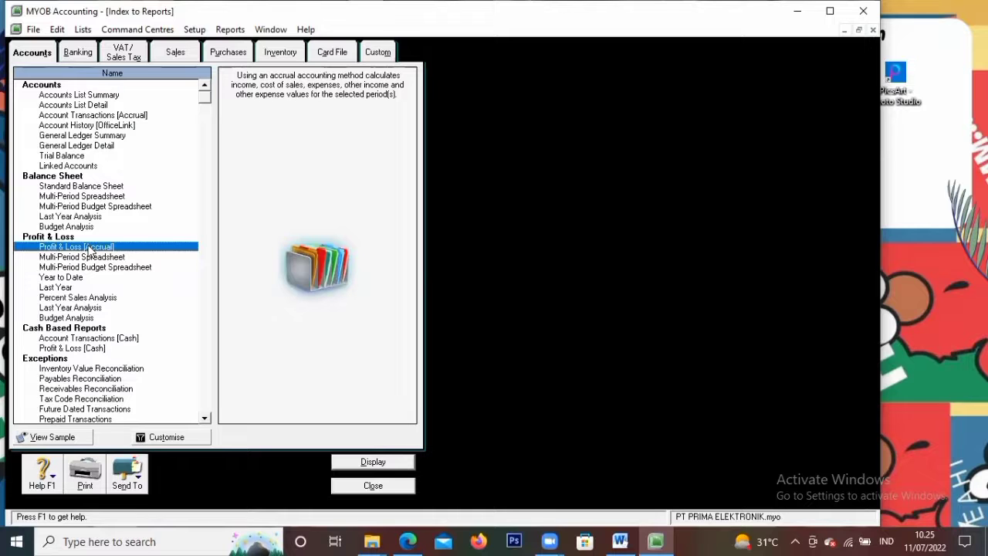
click(364, 463)
scroll(355, 290, down, 2)
scroll(356, 302, up, 2)
scroll(228, 176, down, 2)
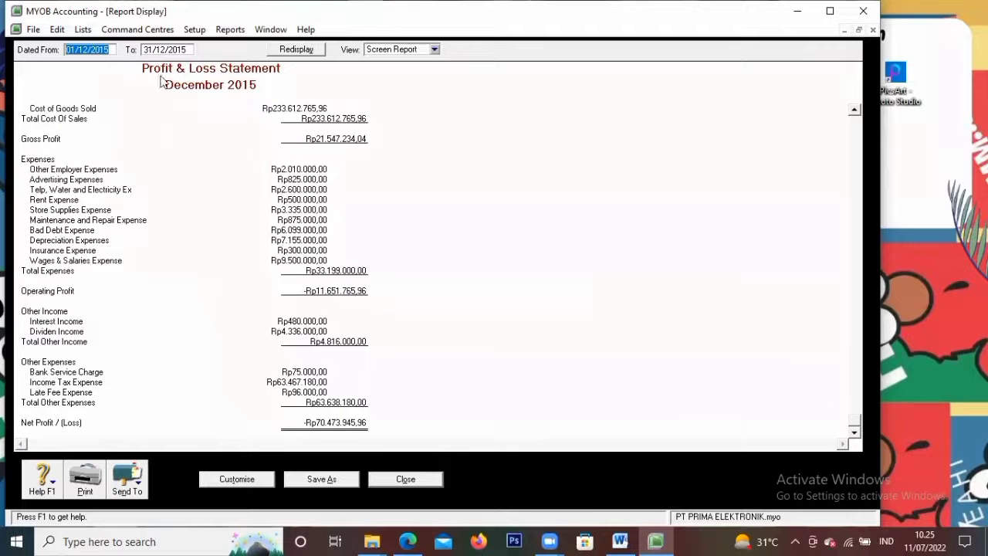
click(401, 478)
click(176, 51)
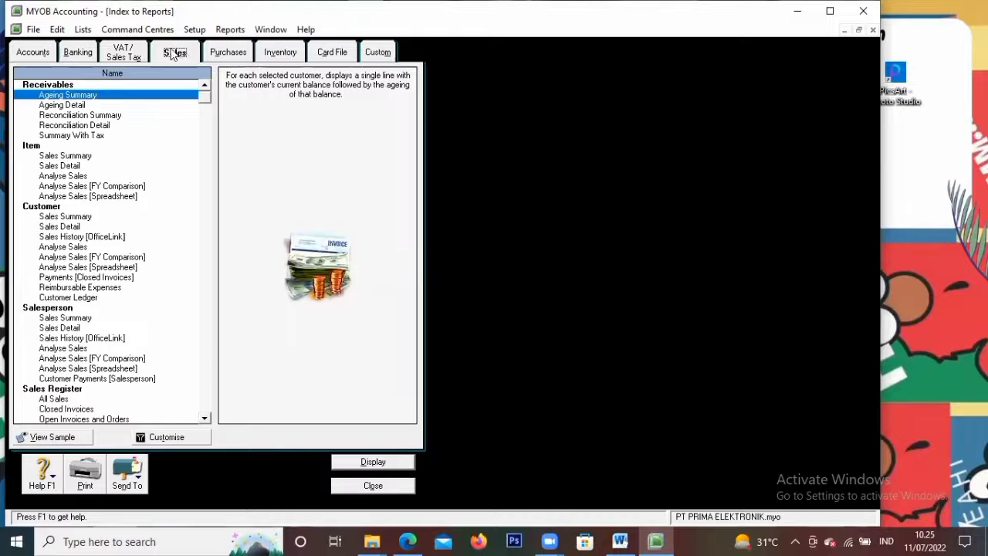
View the December 2015 Statement of Cash Flow from the Banking reports
click(85, 54)
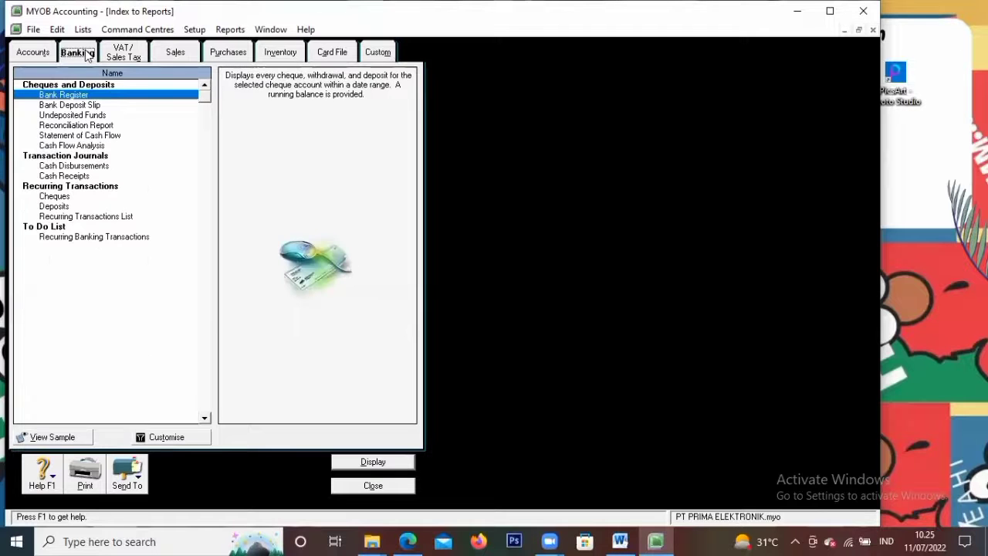
click(74, 136)
click(363, 461)
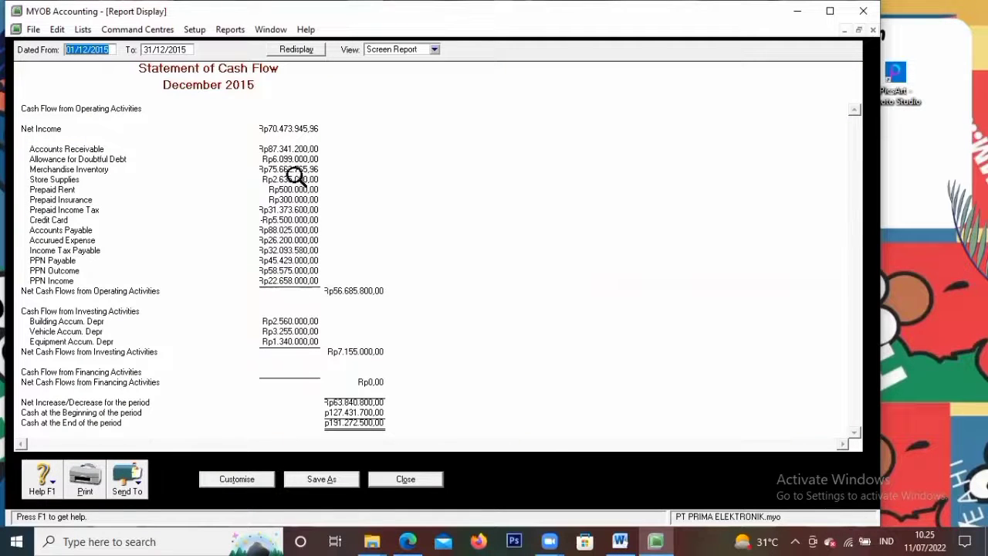
click(405, 479)
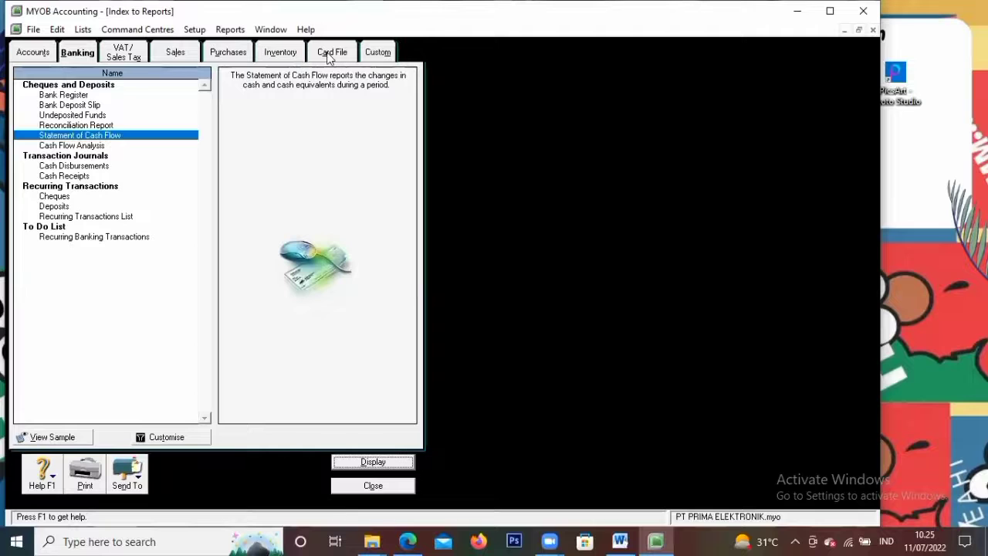
Review the item Sales Detail report, then close the report index and maximize MYOB
click(176, 53)
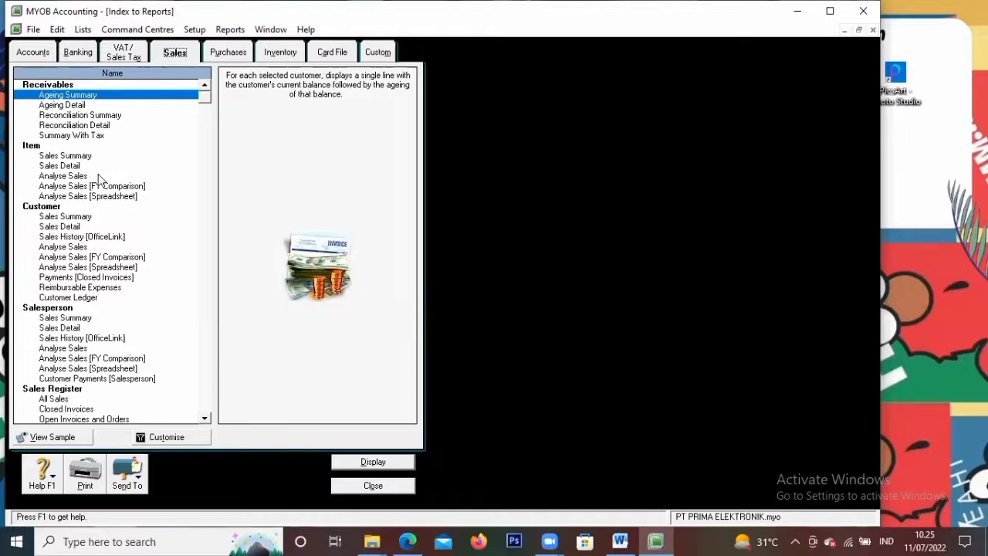
scroll(116, 263, down, 4)
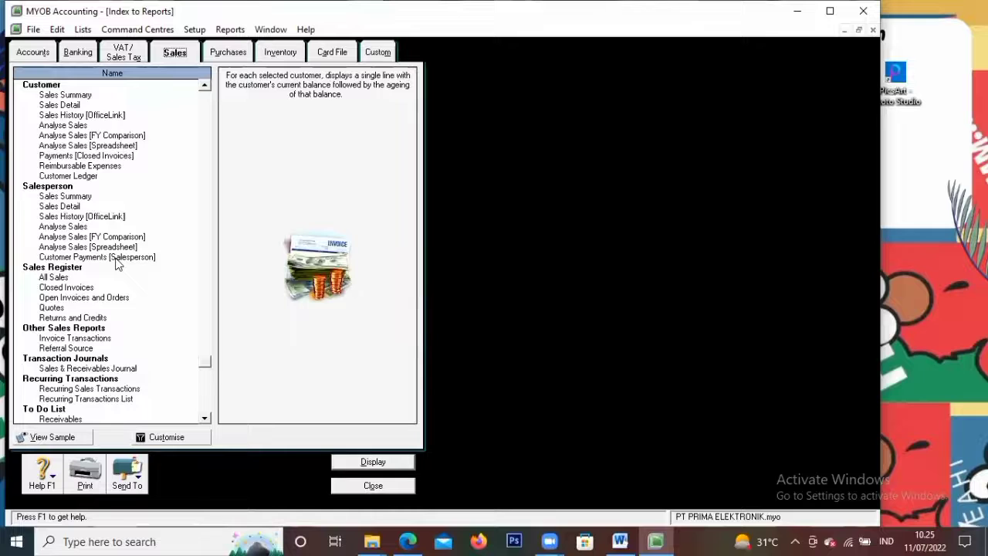
scroll(119, 265, up, 4)
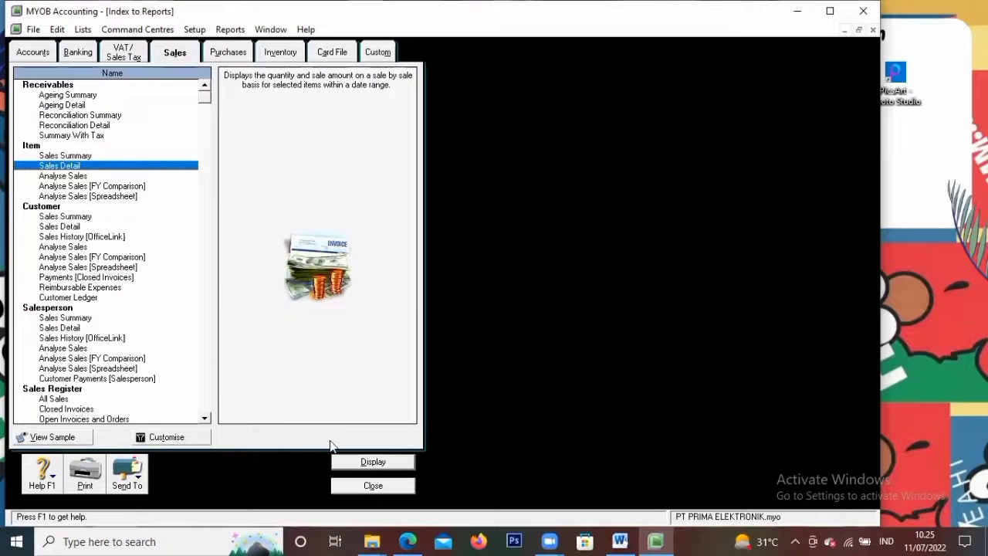
click(352, 463)
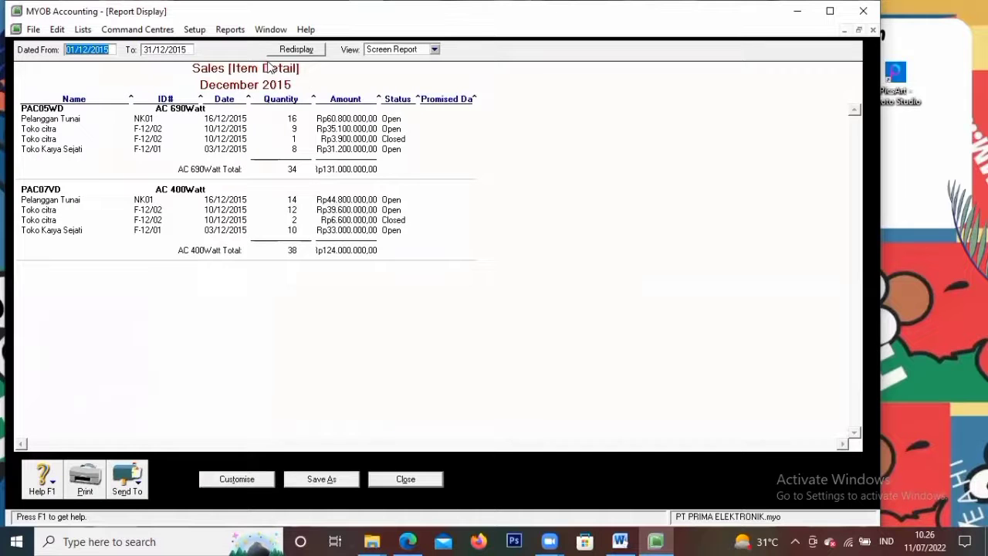
click(405, 479)
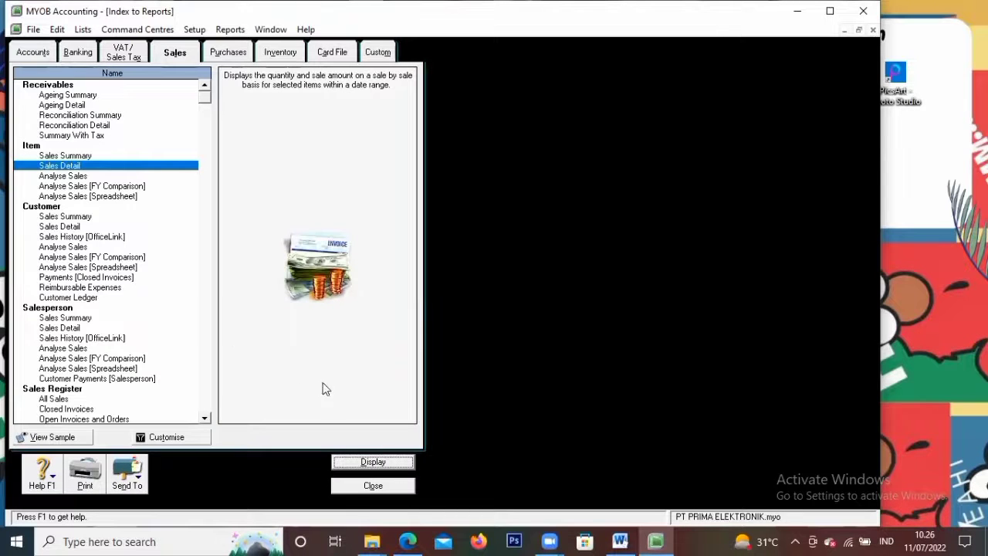
click(358, 487)
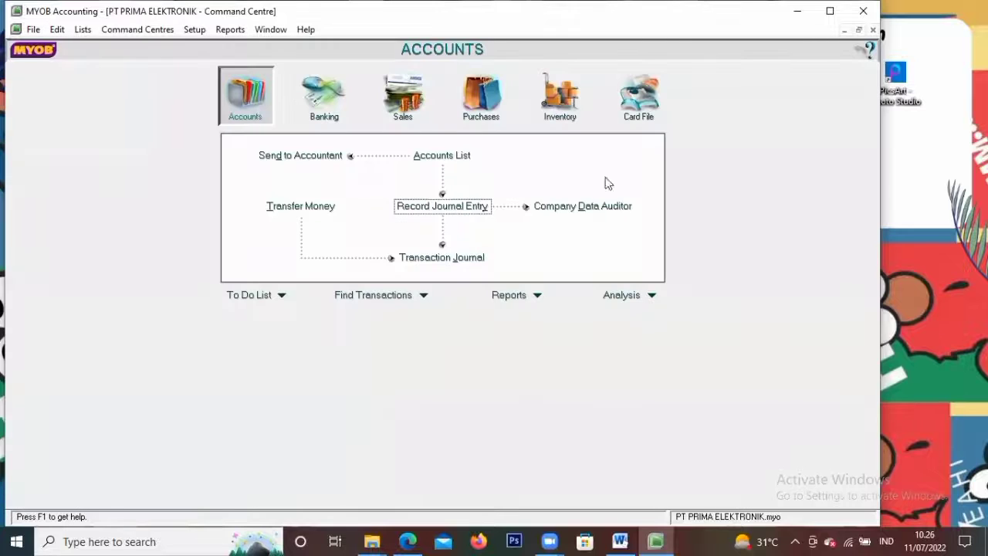
click(830, 11)
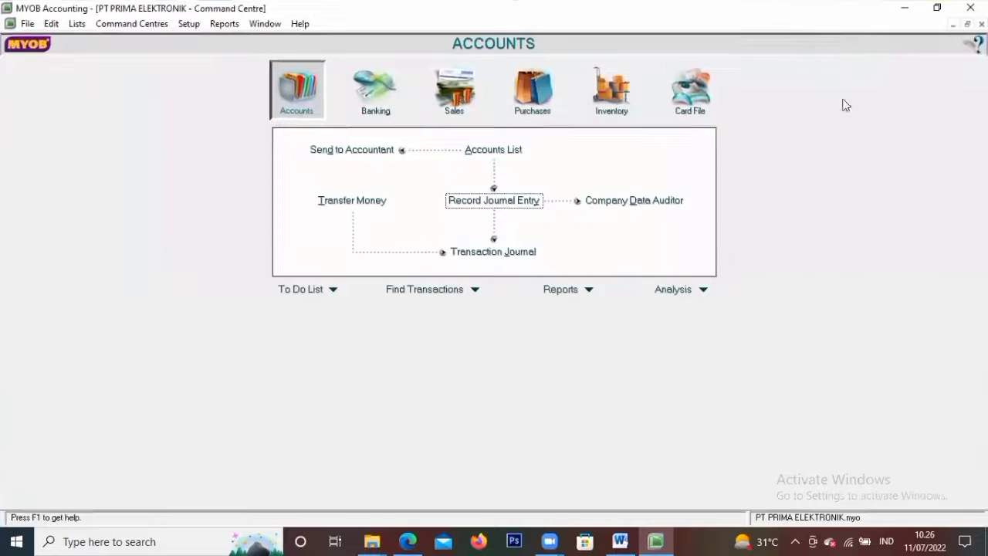